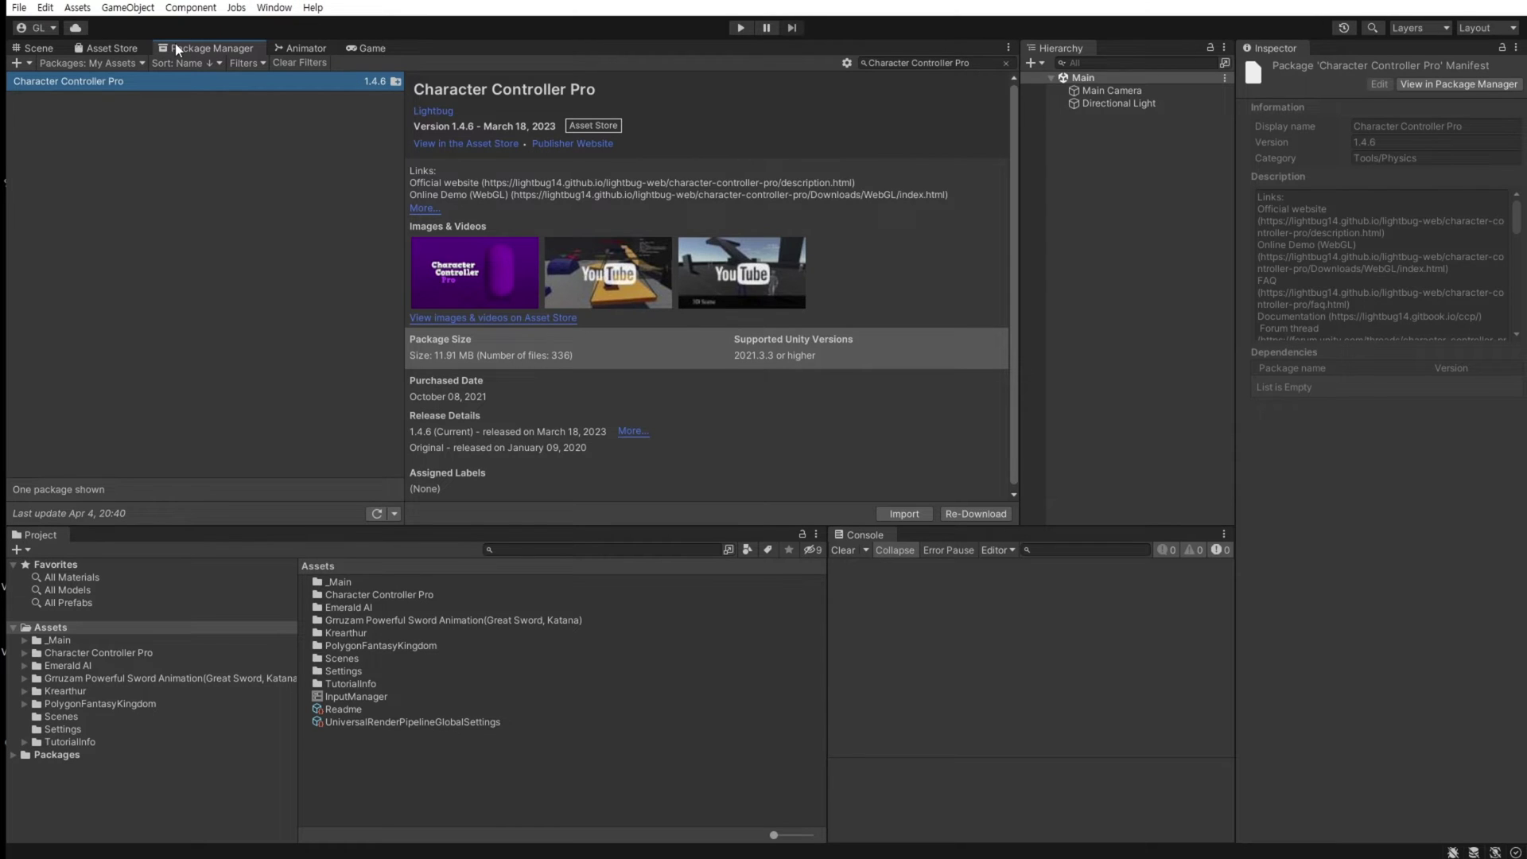
Look up the Input System package in the Unity Registry packages.
click(116, 62)
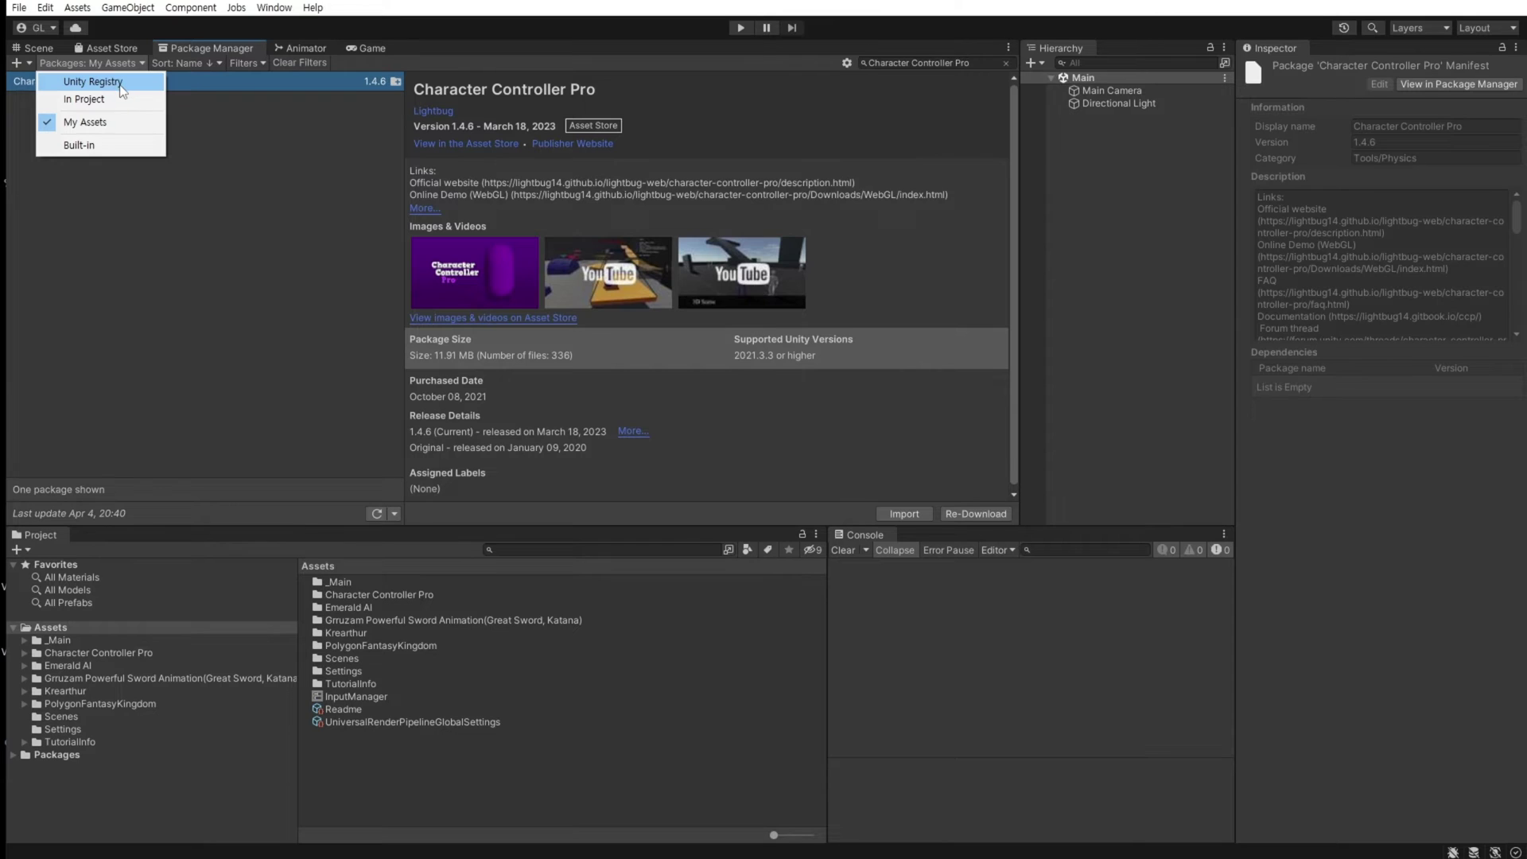
click(120, 86)
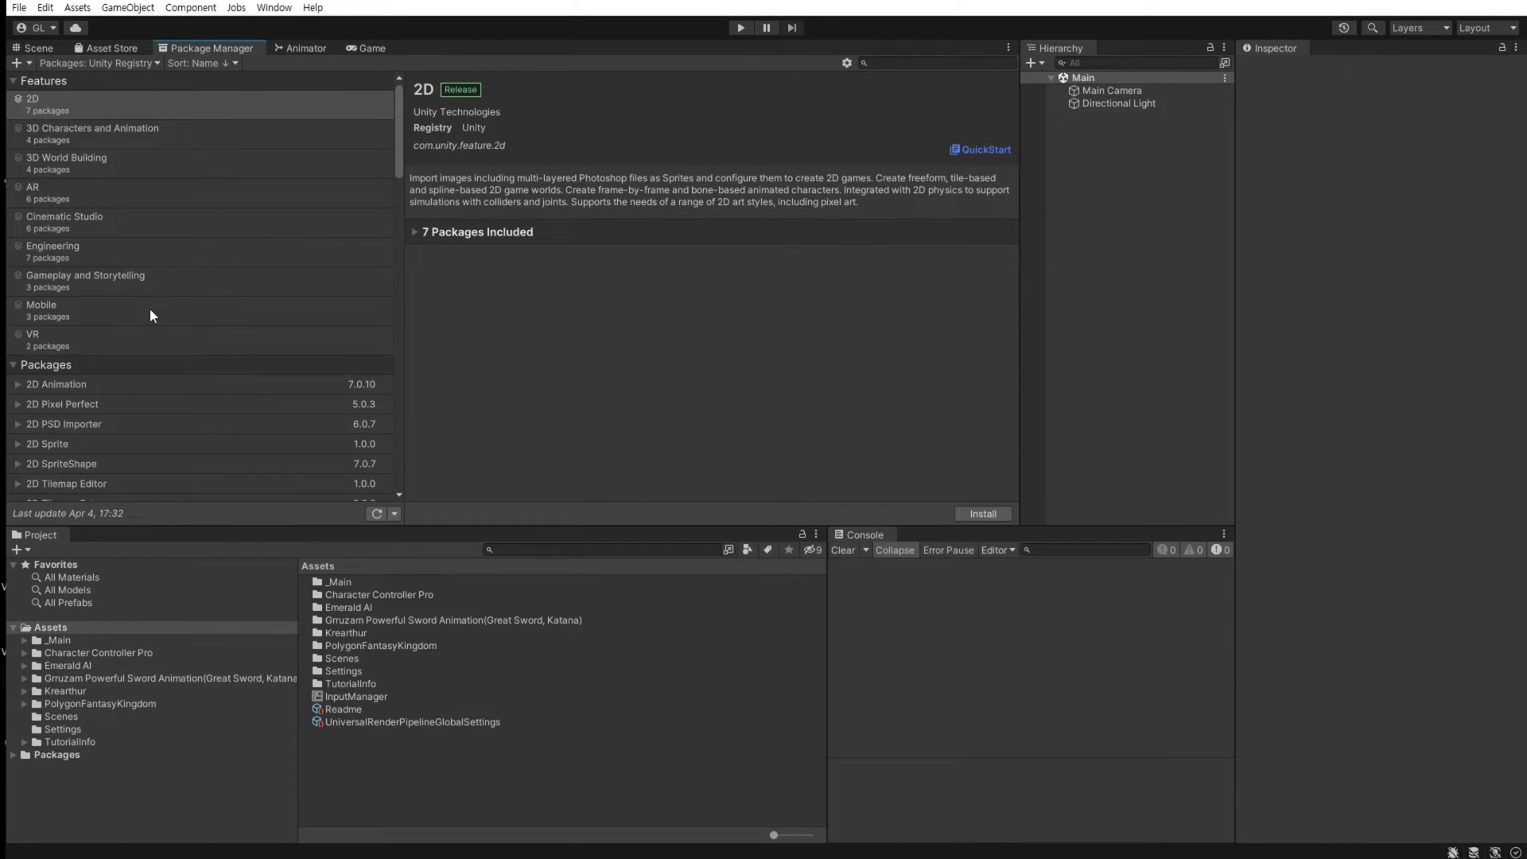
scroll(162, 293, down, 10)
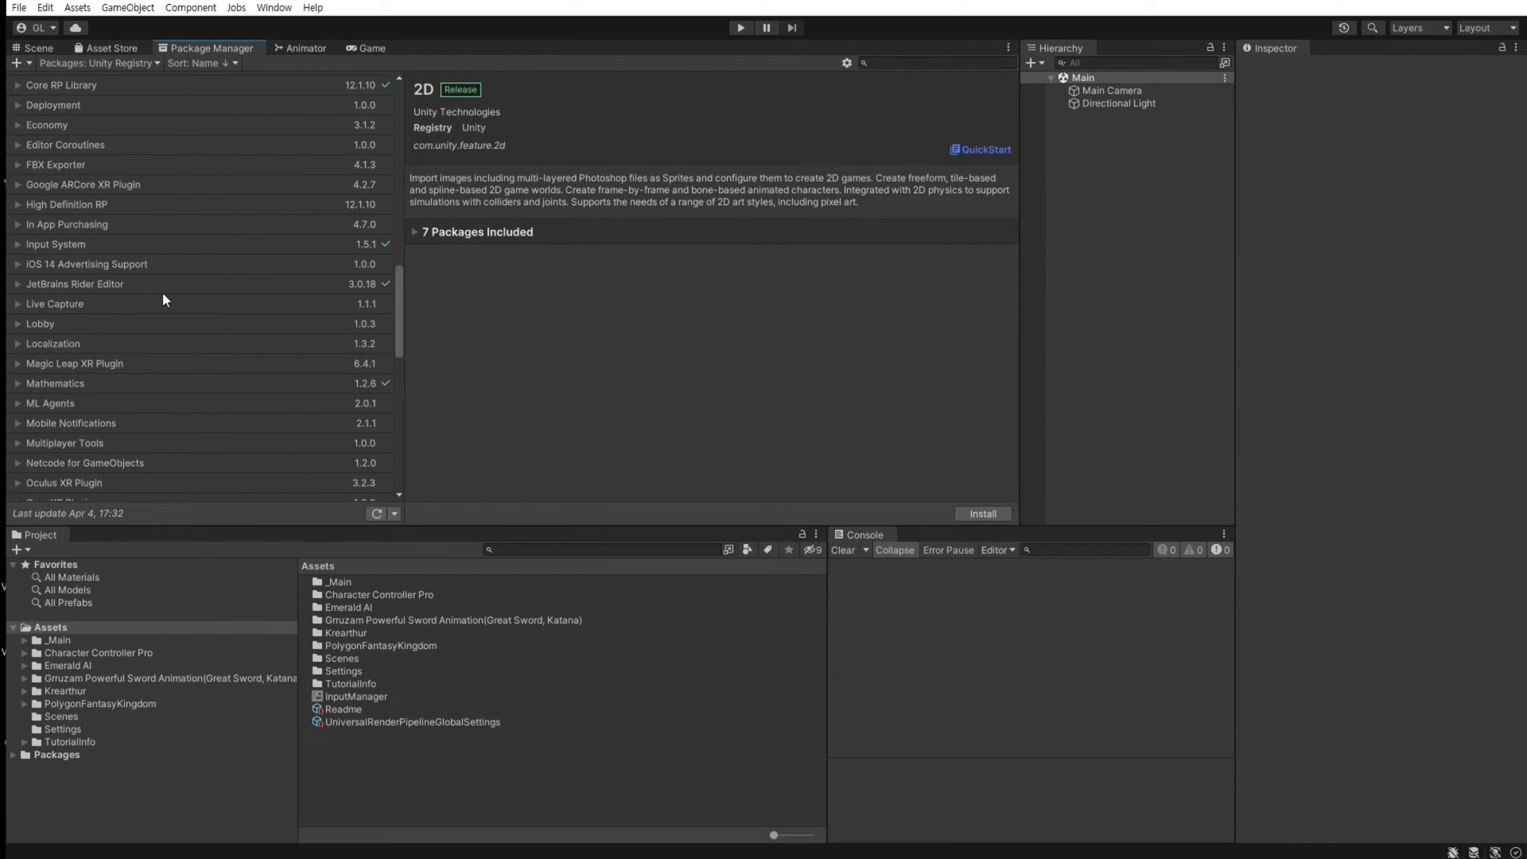
click(98, 246)
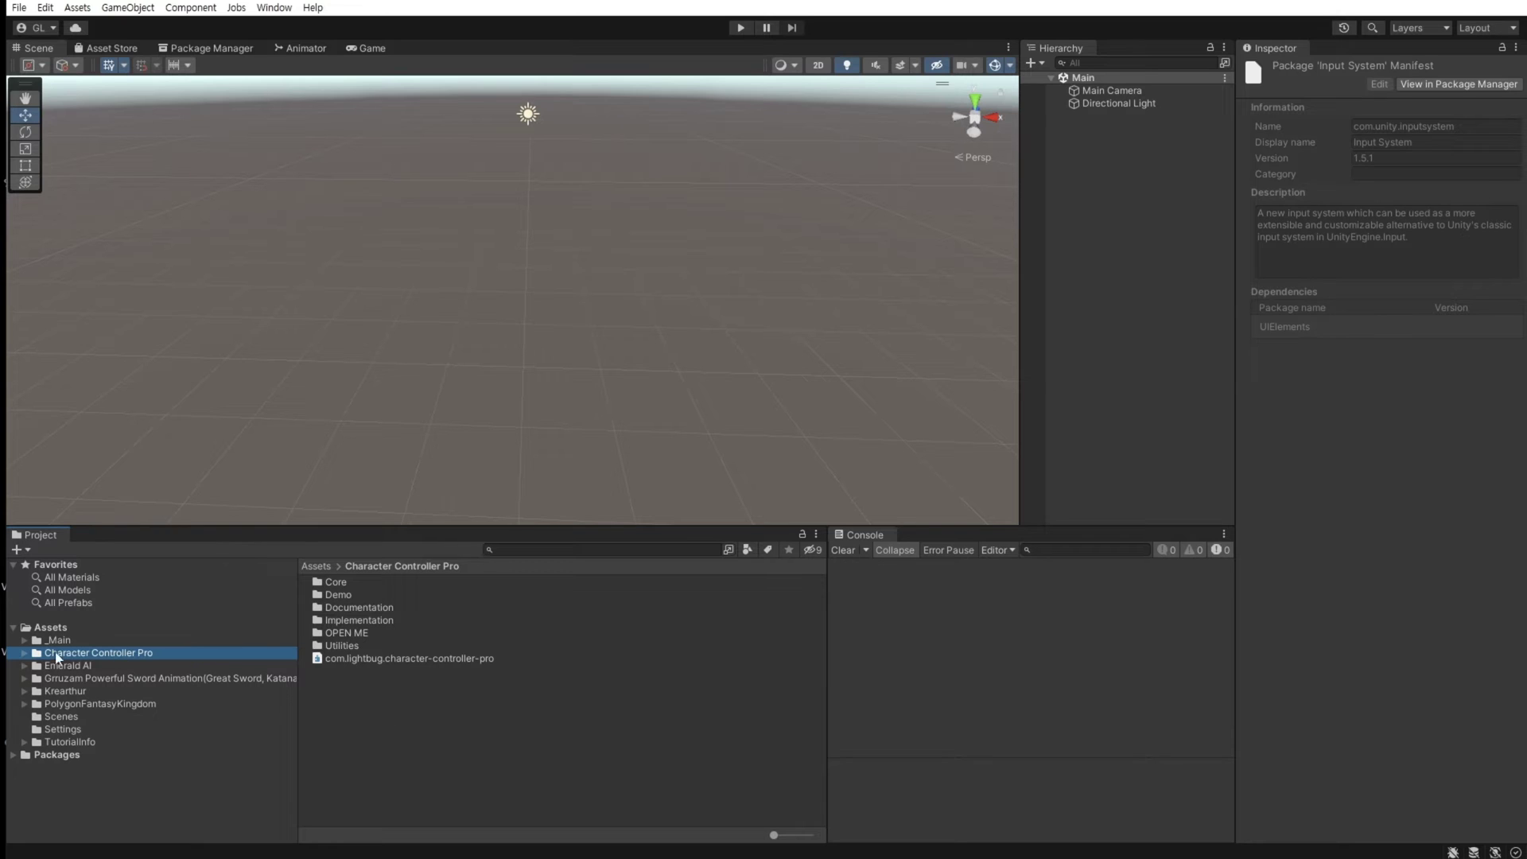
Open the demo scene "3D Scene" from Character Controller Pro's Demo/Scenes folder.
click(25, 653)
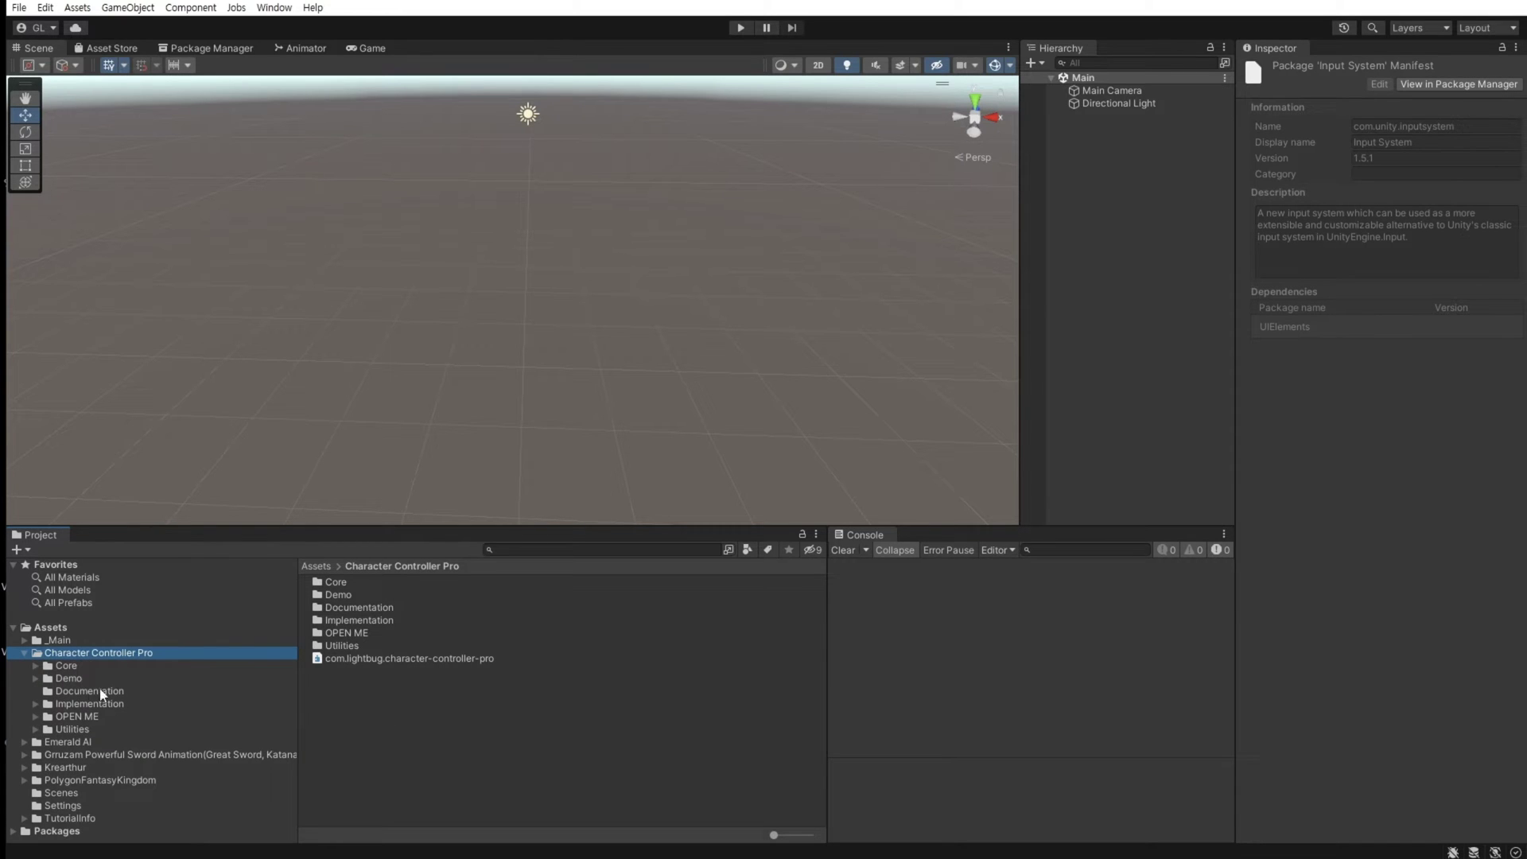
click(36, 678)
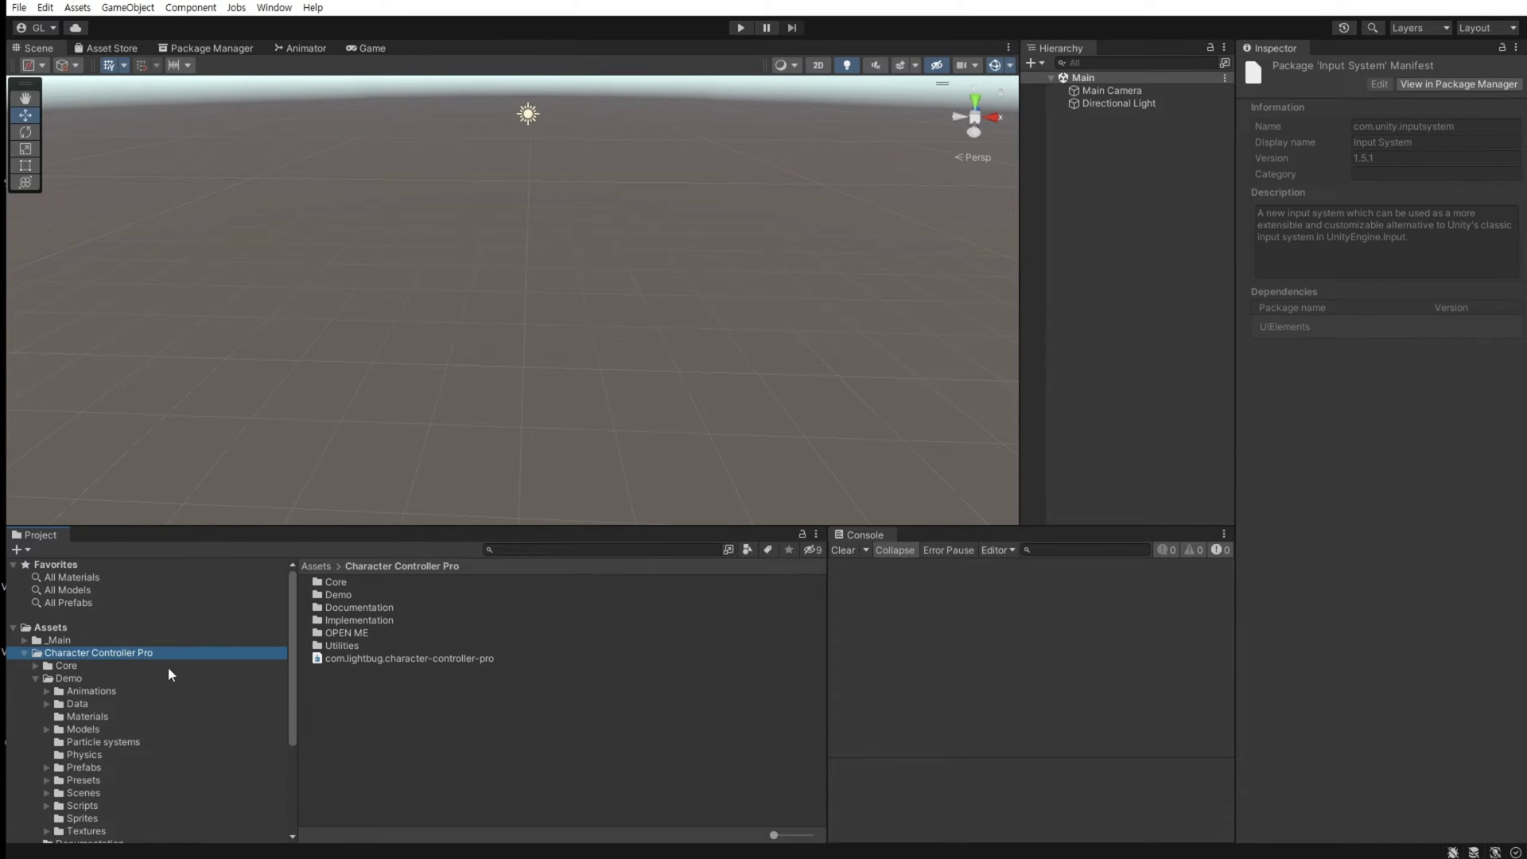
click(83, 793)
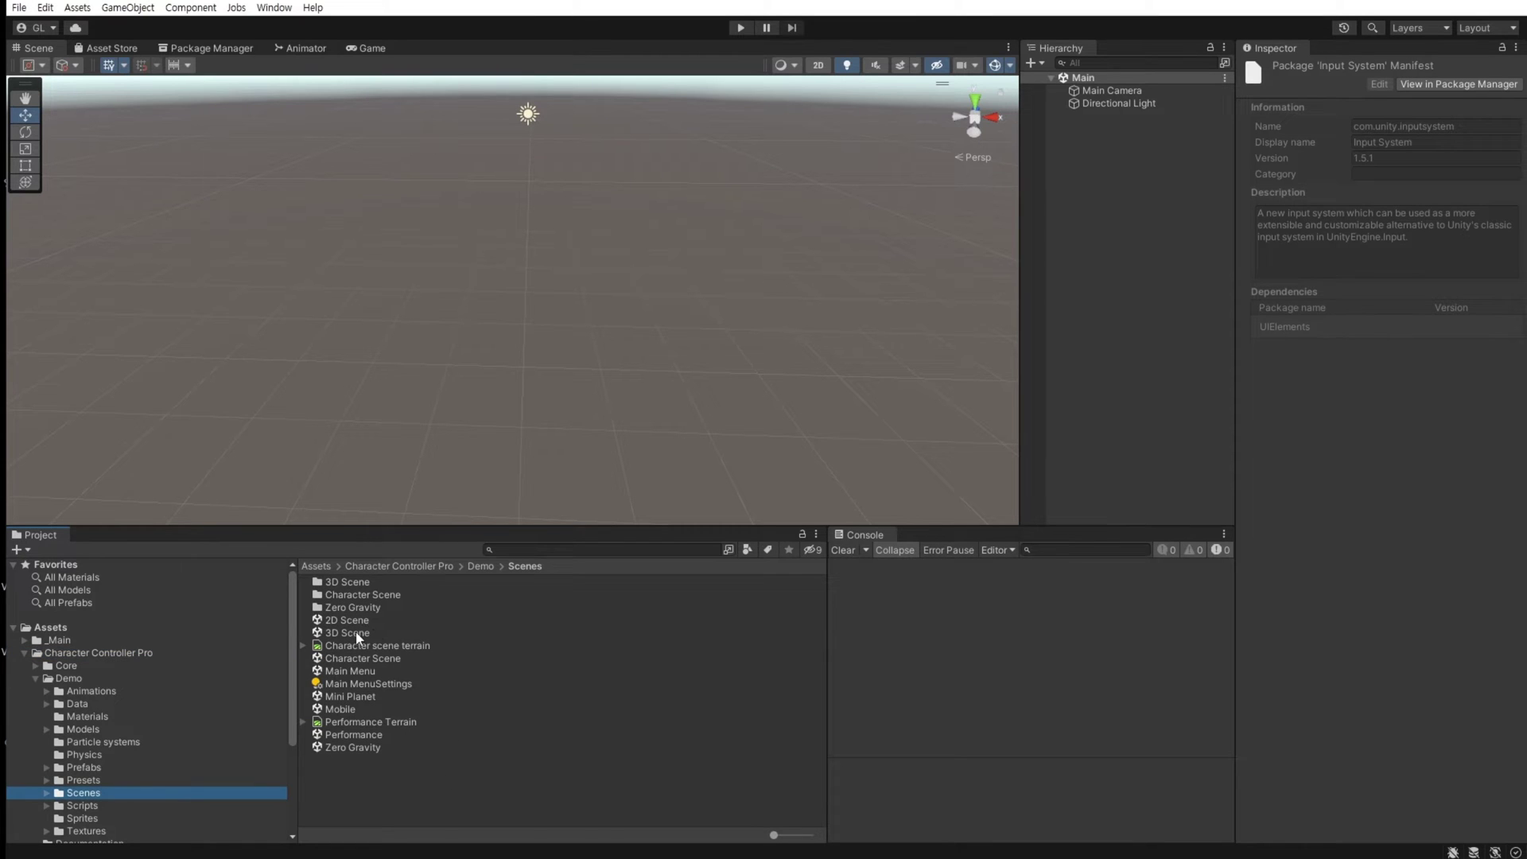
click(356, 634)
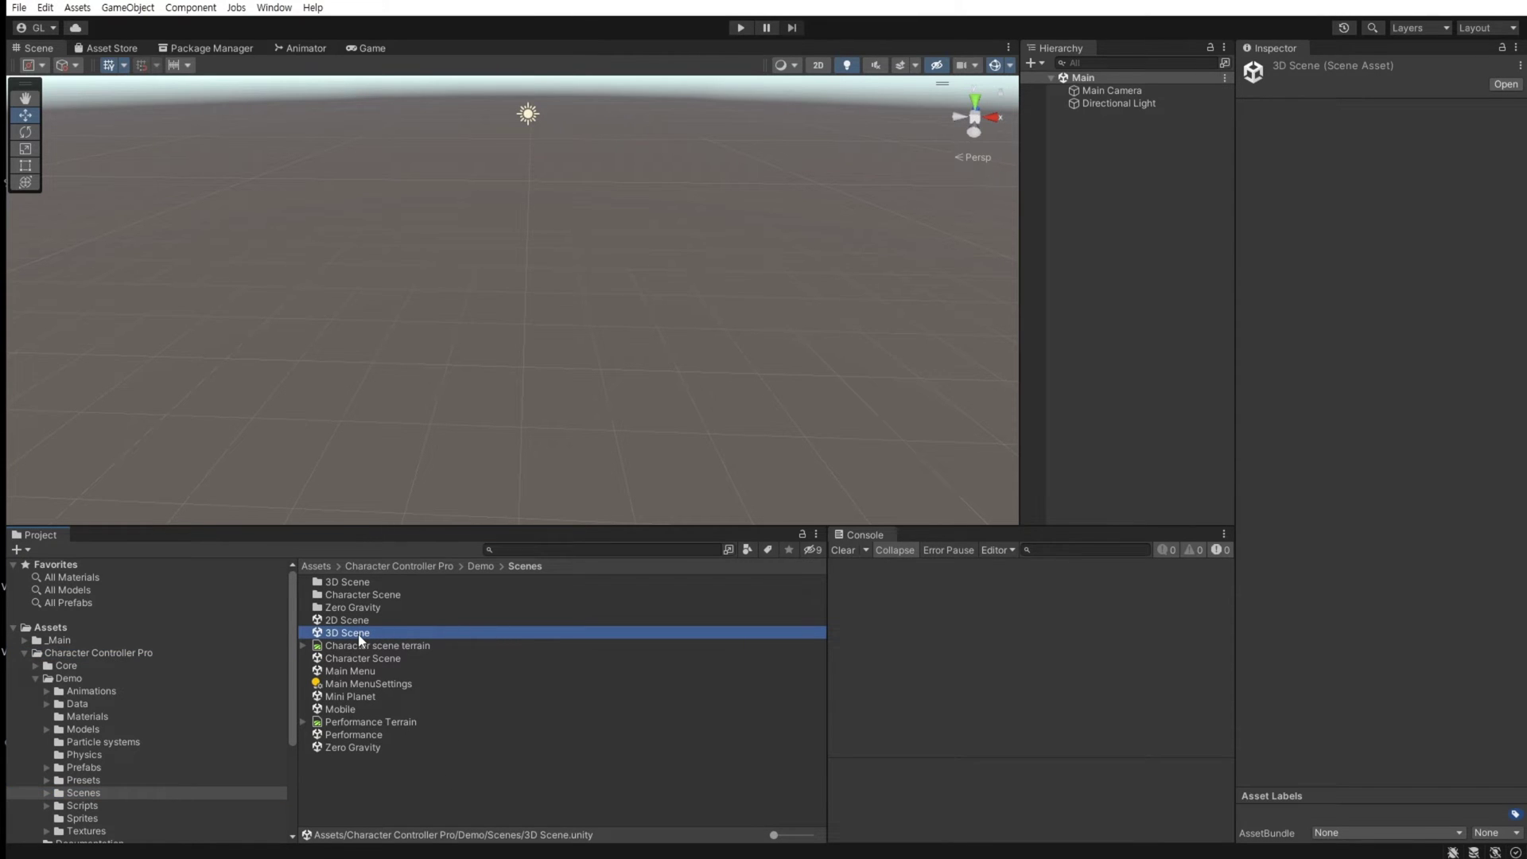
double_click(359, 633)
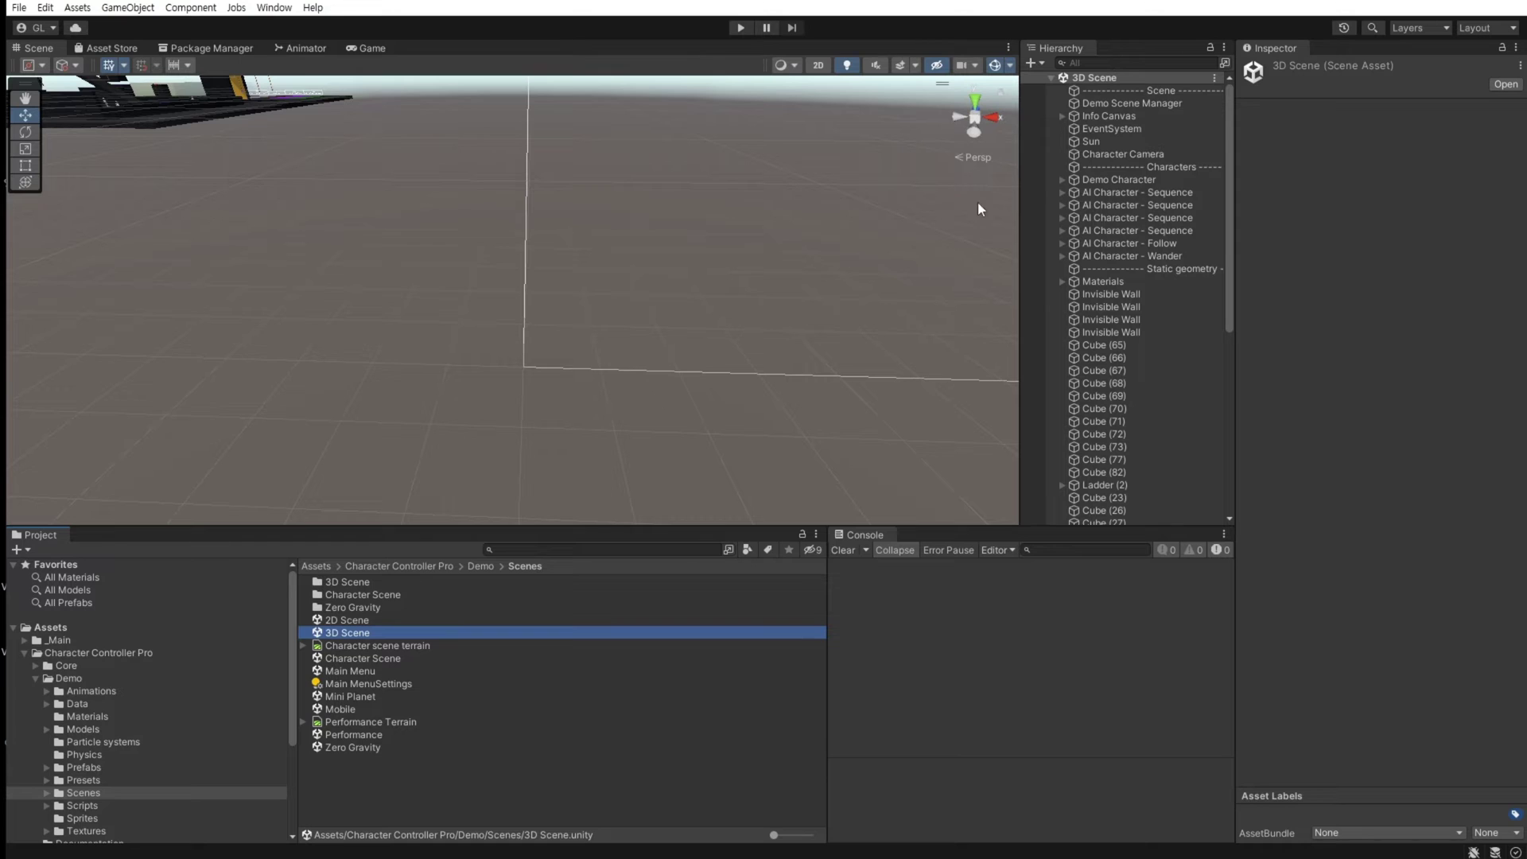
Rename the Demo Character object as Character.
click(1093, 182)
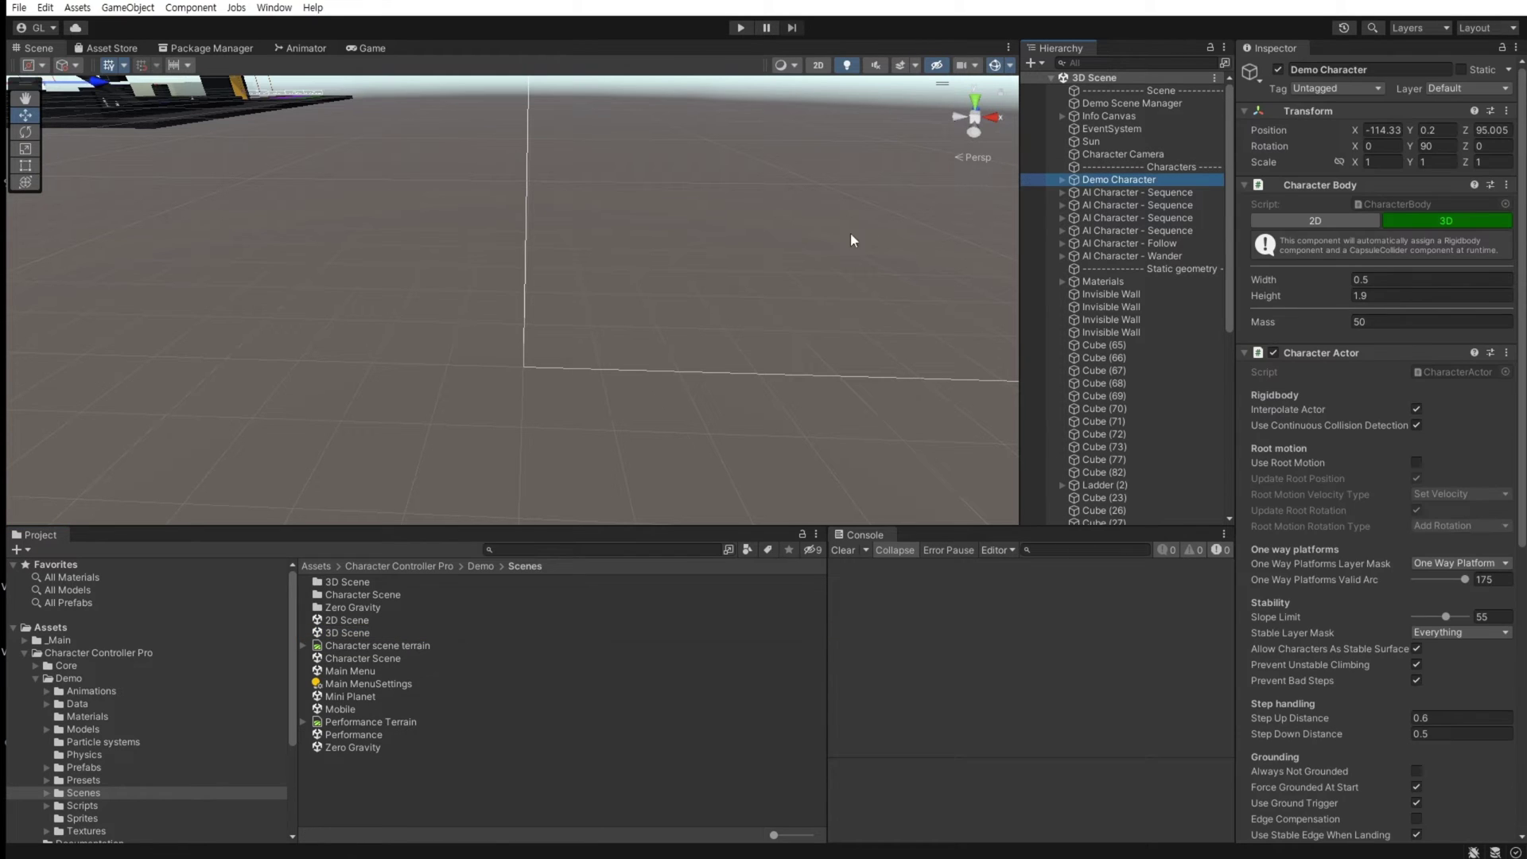
click(1107, 180)
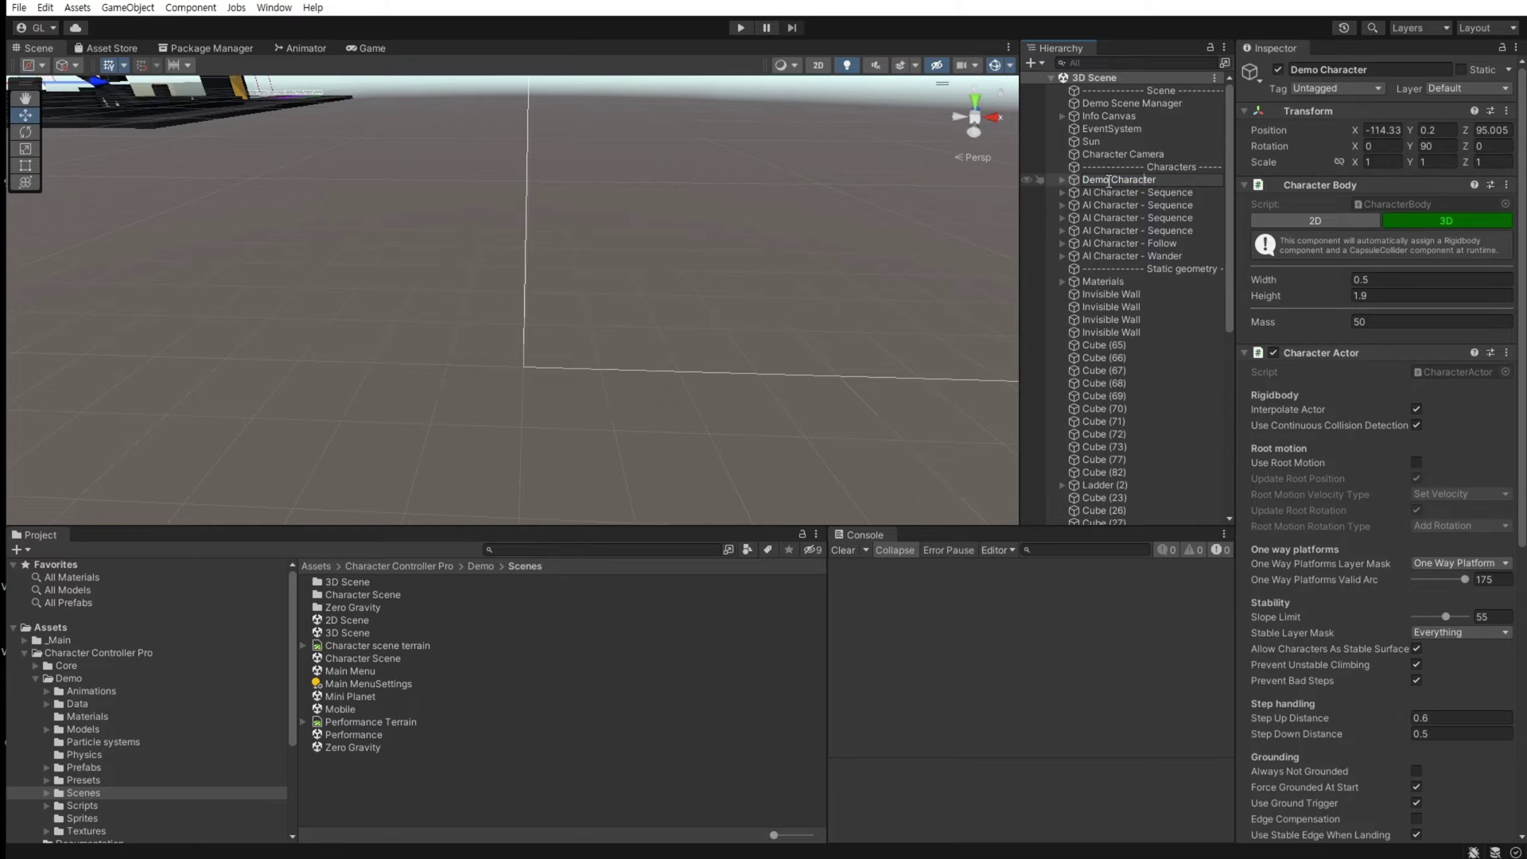
double_click(1097, 179)
key(BackSpace)
key(Return)
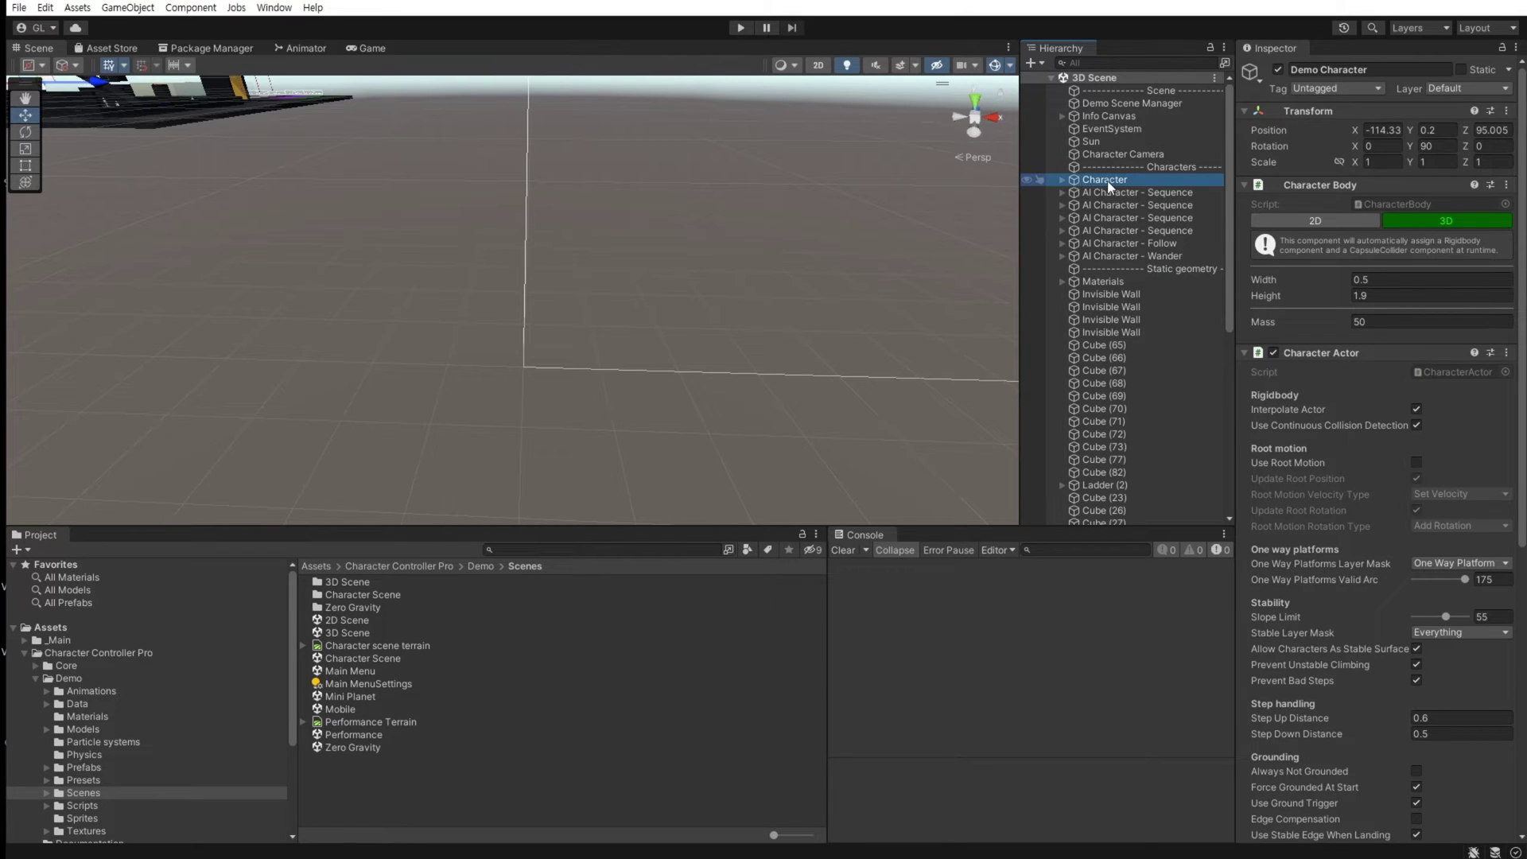
Save the Character object as a prefab in Character Controller Pro's Core/Prefabs folder.
click(36, 665)
click(84, 678)
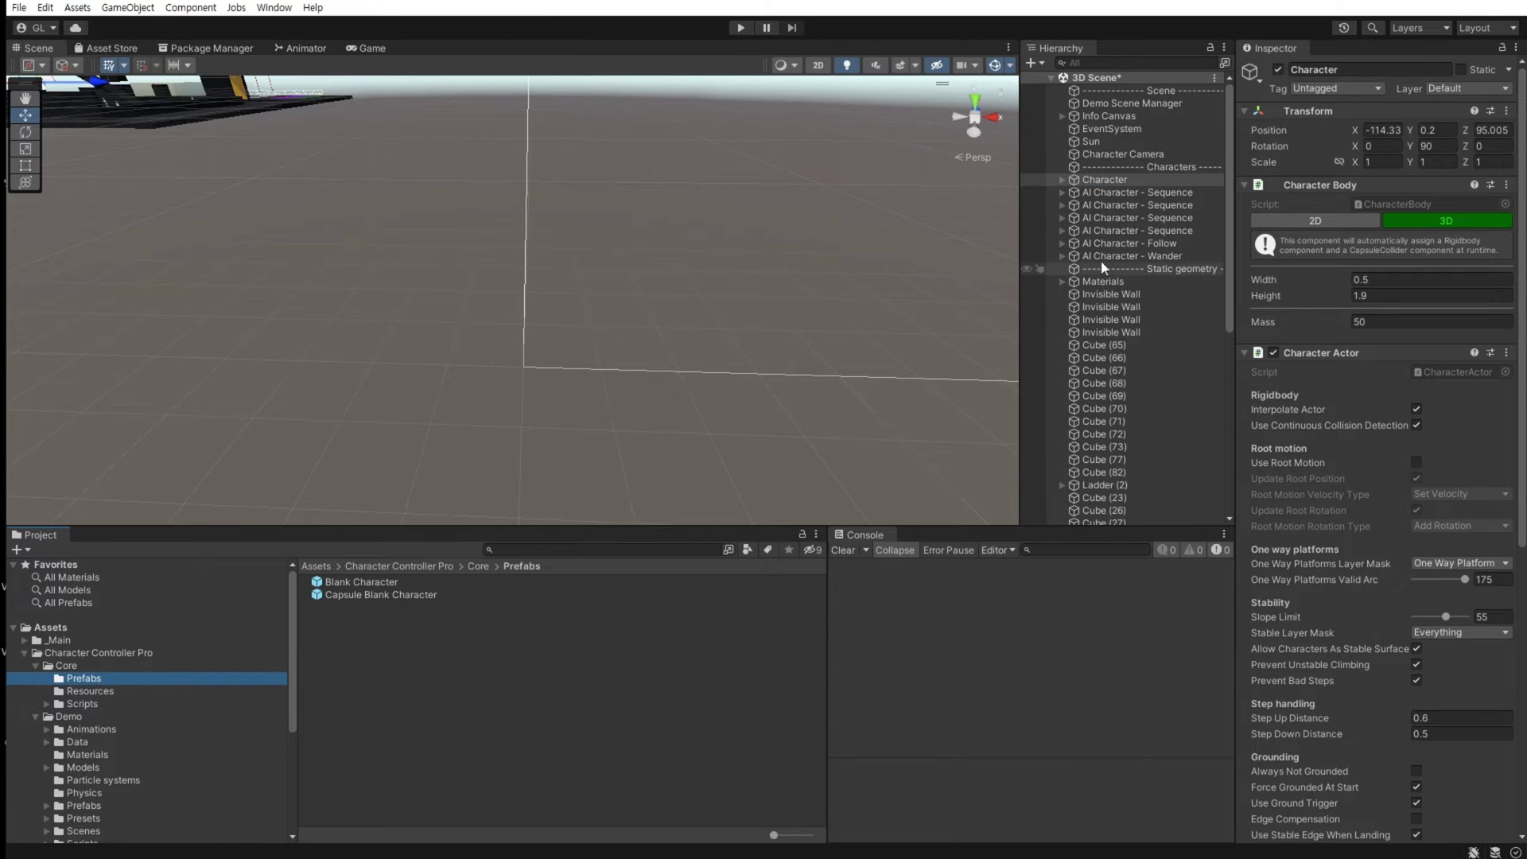
click(1102, 182)
drag(1102, 184, 478, 694)
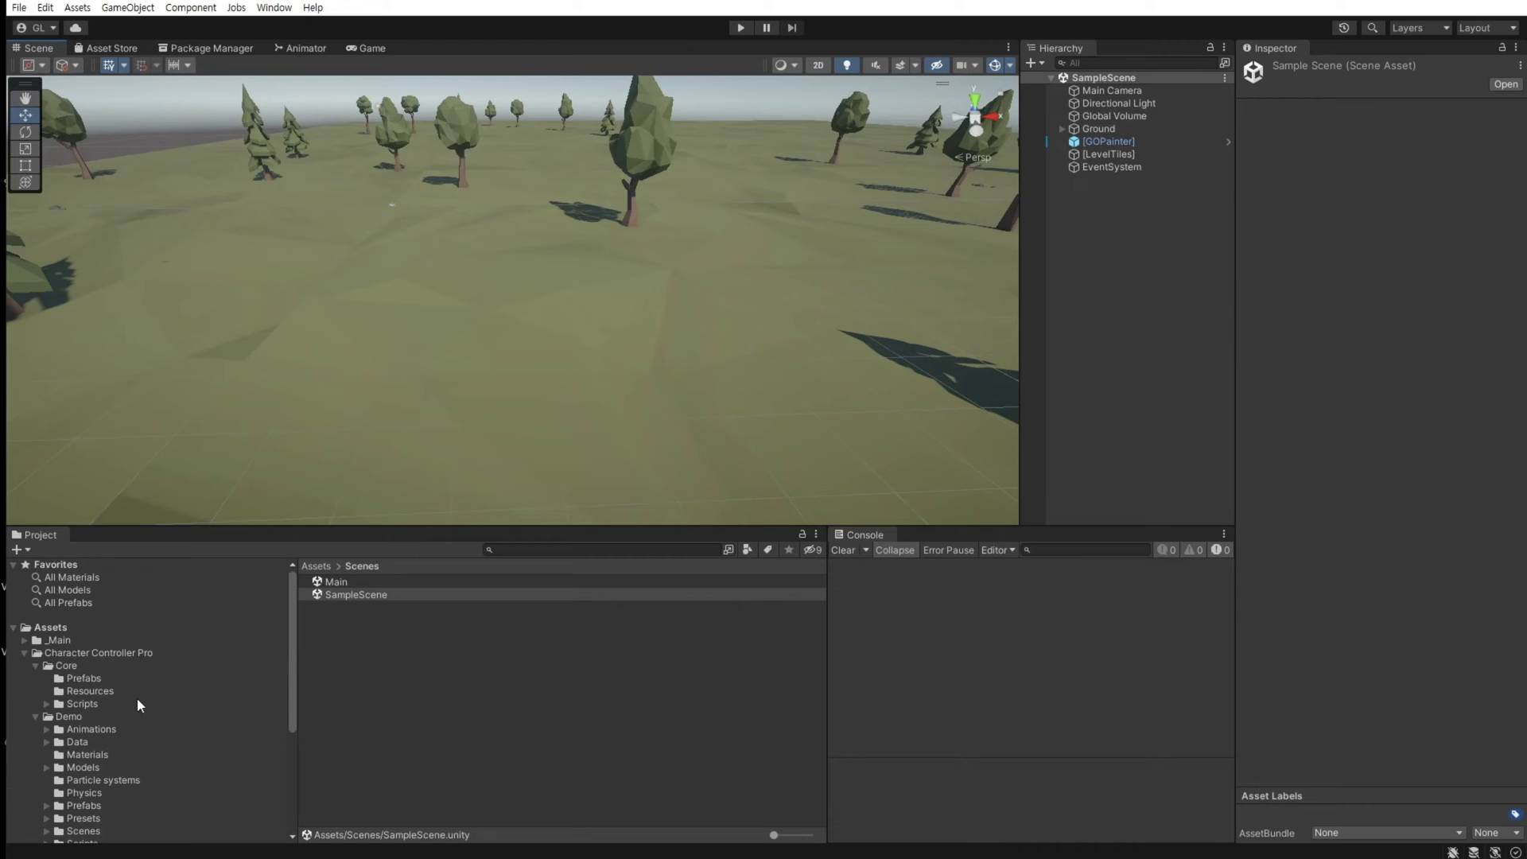
Add the Character prefab to SampleScene with its position at 0, 0, 0 and its Y rotation at 0.
click(84, 678)
click(1104, 181)
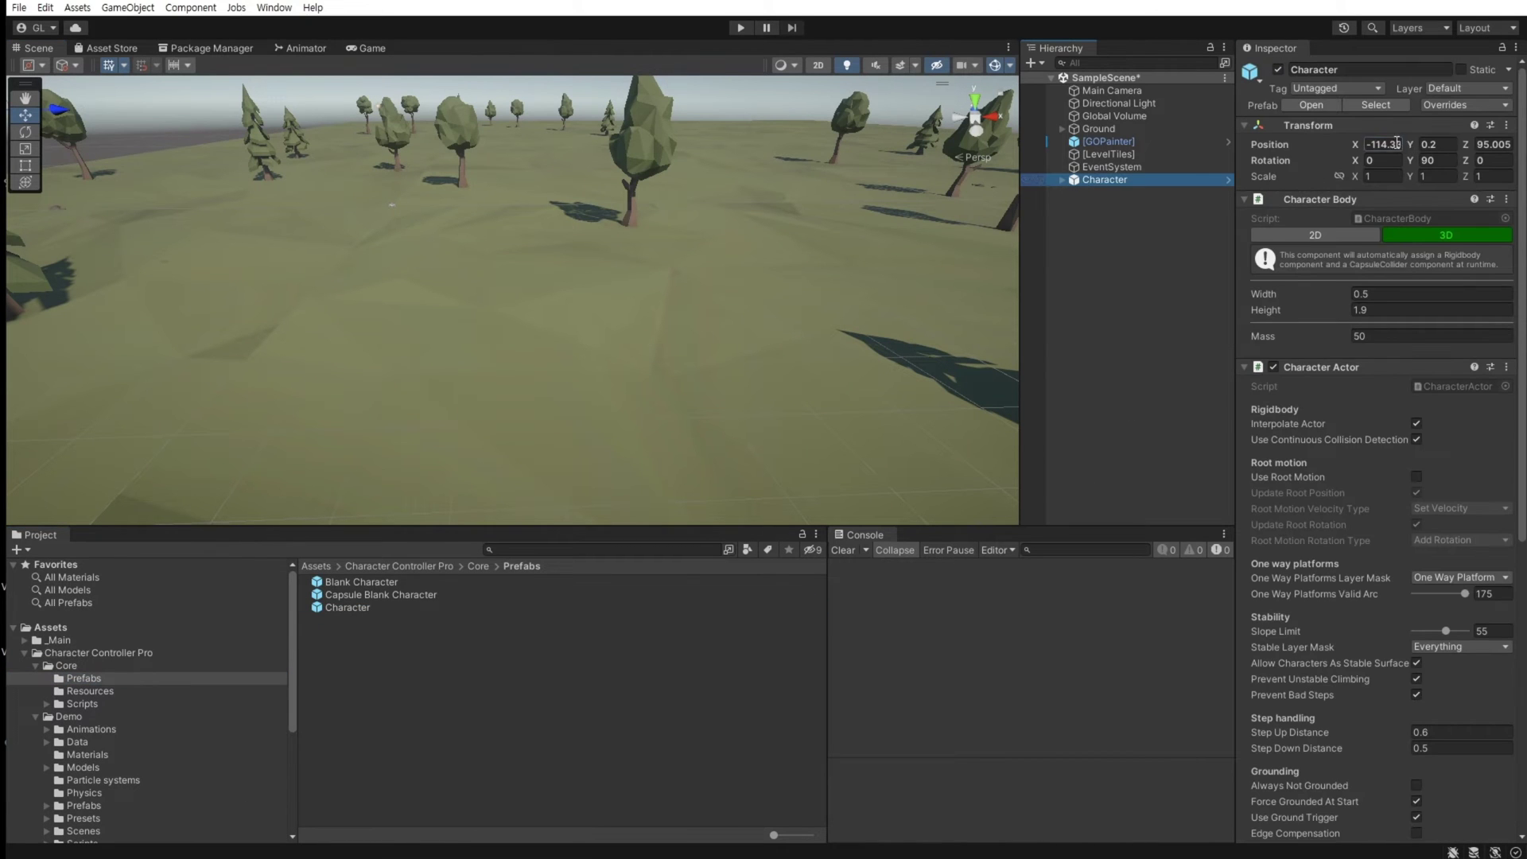
click(1383, 145)
text(0)
key(Tab)
text(0)
key(Tab)
text(0)
right_drag(337, 307, 667, 372)
click(1434, 161)
text(0)
Expand the Character's hierarchy and unpack its prefab instance.
click(1063, 180)
click(1102, 194)
click(1110, 204)
click(1106, 182)
alt+drag(668, 378, 644, 378)
right_click(1106, 179)
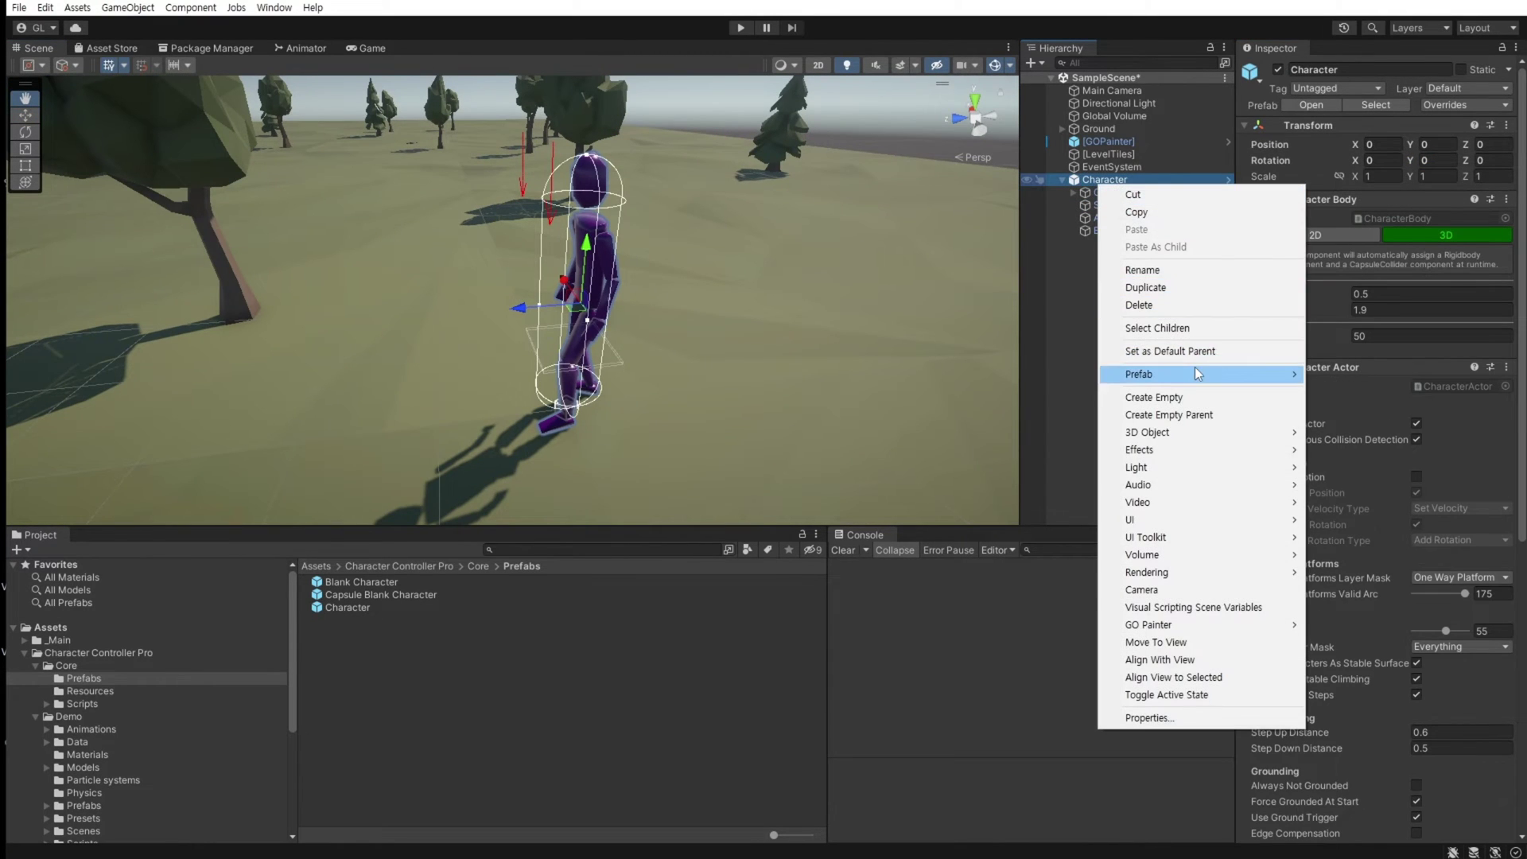
mouse_move(1198, 374)
click(1398, 443)
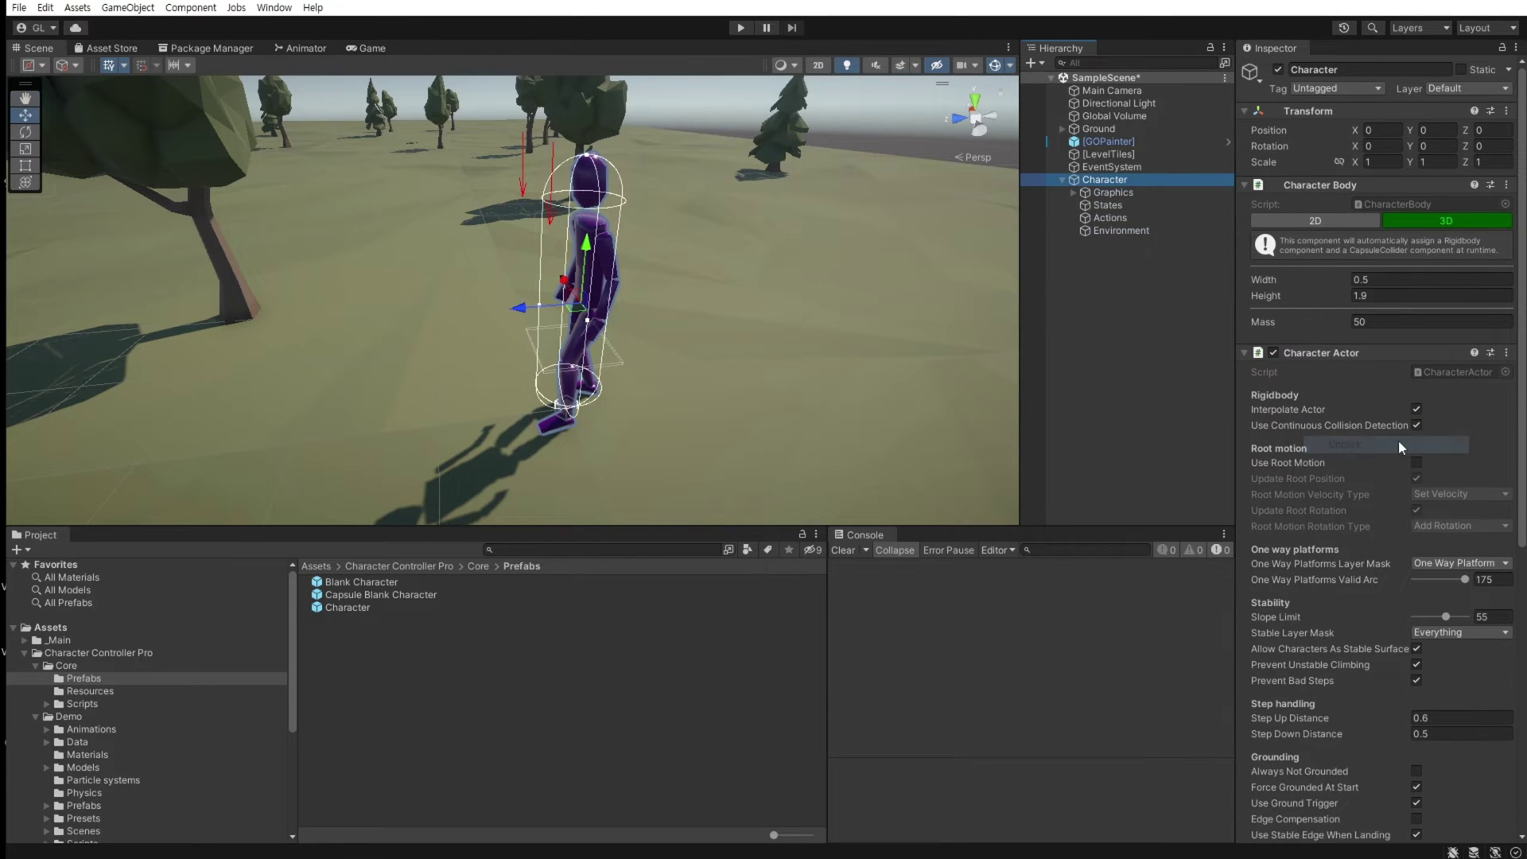
Delete the CCP Character (model) object from the Character's Graphics object.
click(1073, 191)
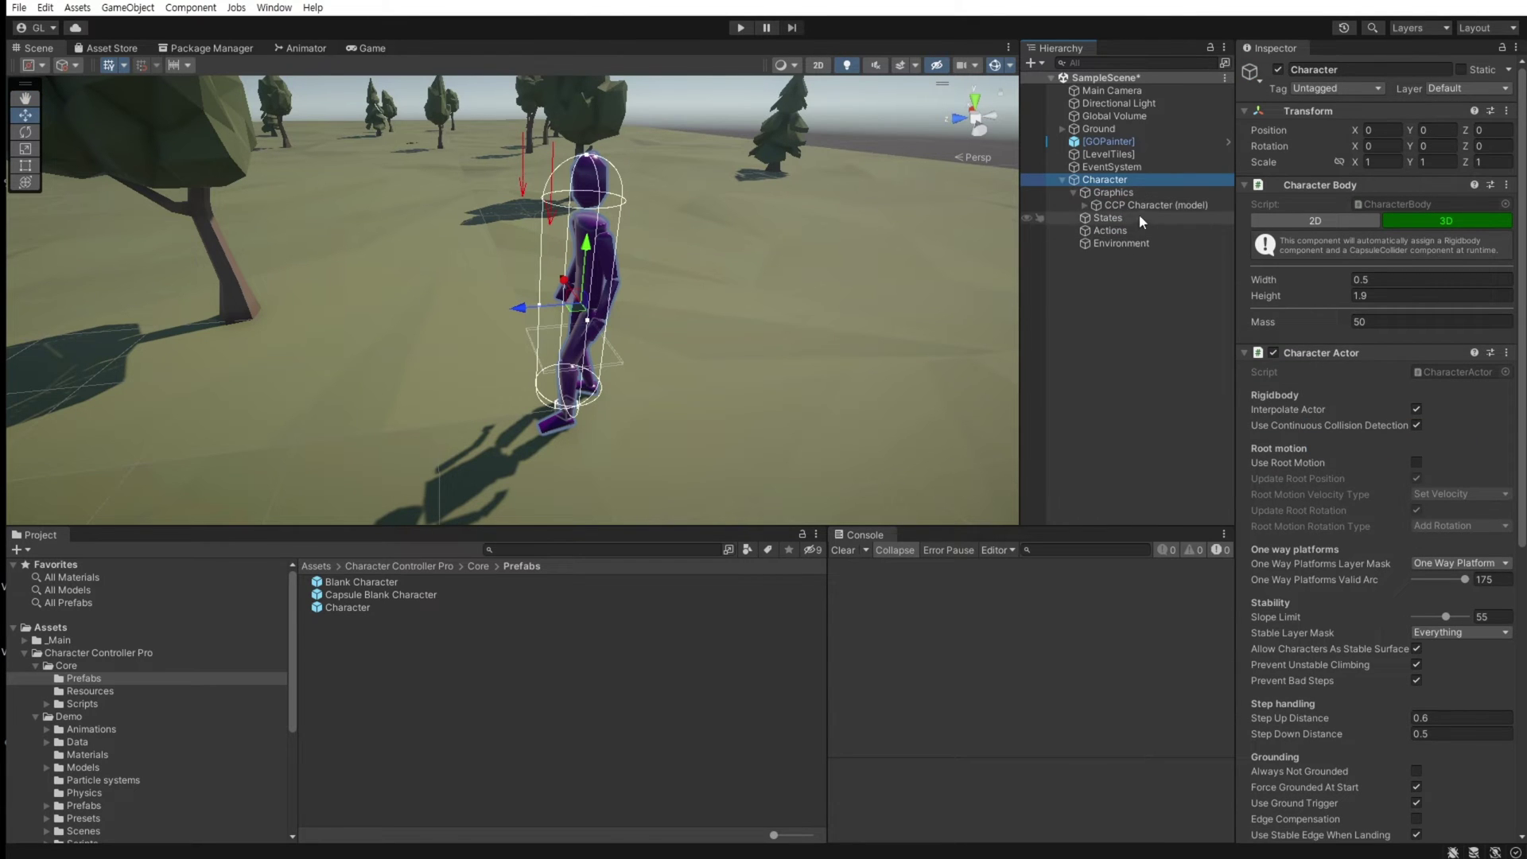
click(1139, 206)
key(Delete)
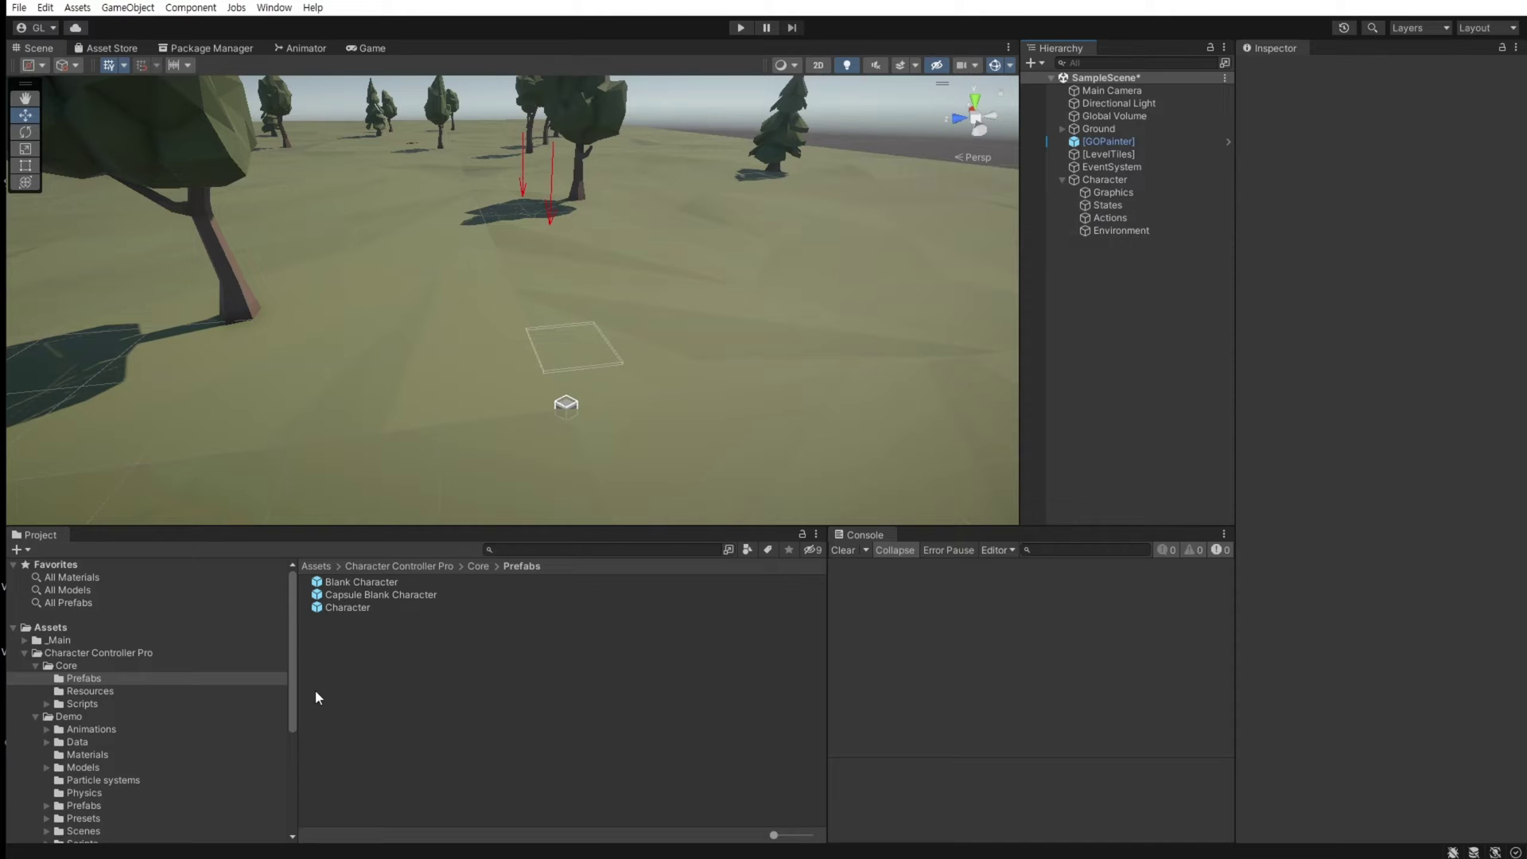
Place the SM_Chr_Rider_01 prefab from PolygonFantasyKingdom's Prefabs/Characters folder under the Character's Graphics object.
scroll(27, 789, down, 5)
click(25, 784)
scroll(48, 764, down, 5)
click(86, 644)
drag(774, 835, 828, 839)
scroll(477, 756, down, 5)
click(355, 770)
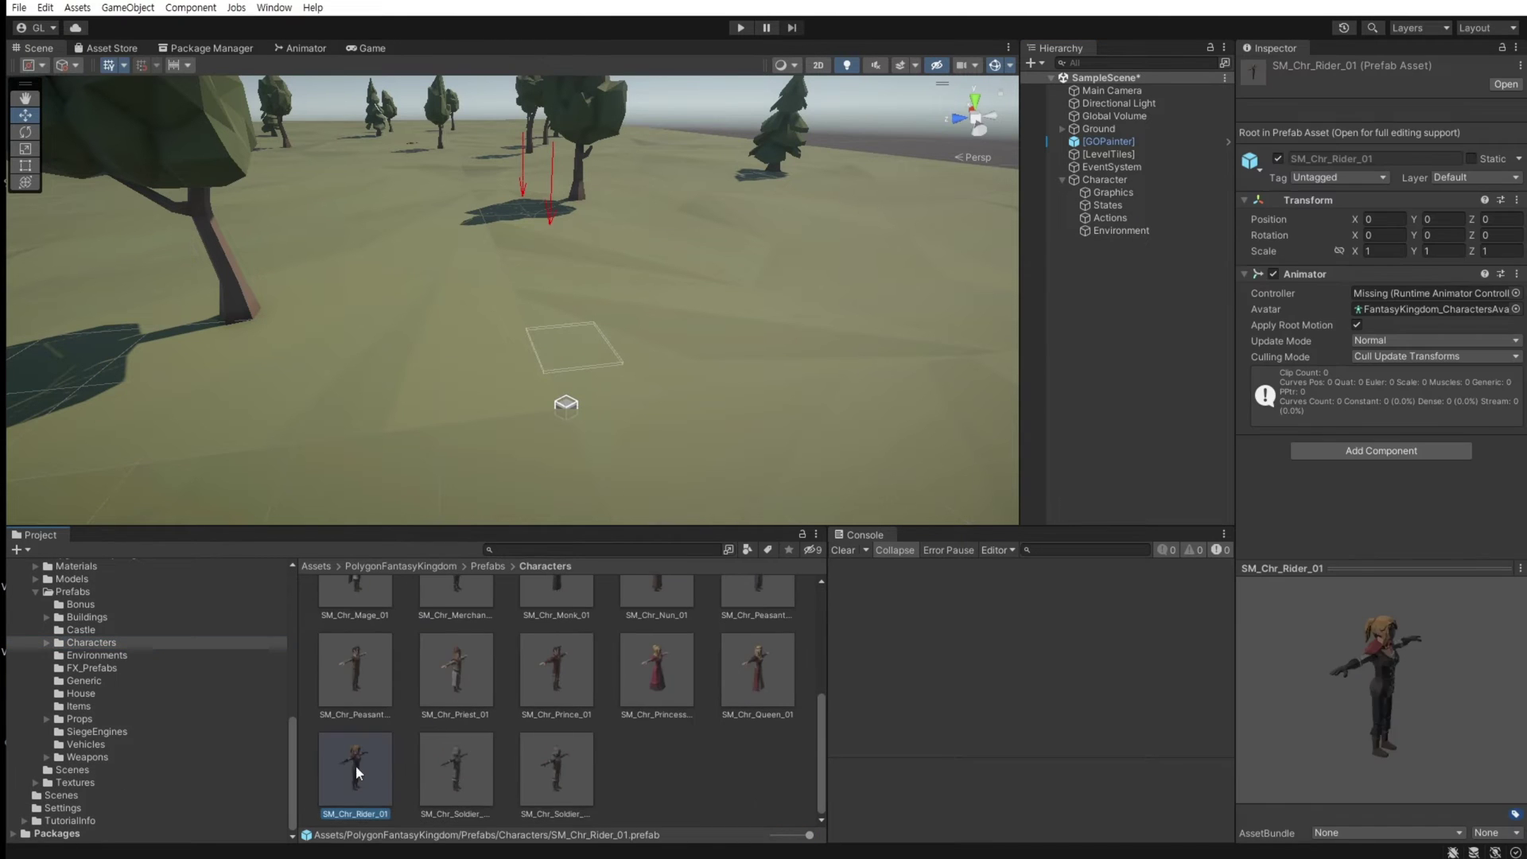
scroll(554, 666, up, 5)
scroll(555, 666, down, 5)
drag(356, 772, 1115, 193)
click(1115, 193)
Unpack the SM_Chr_Rider_01 prefab instance and check the model within the Character.
right_click(1128, 205)
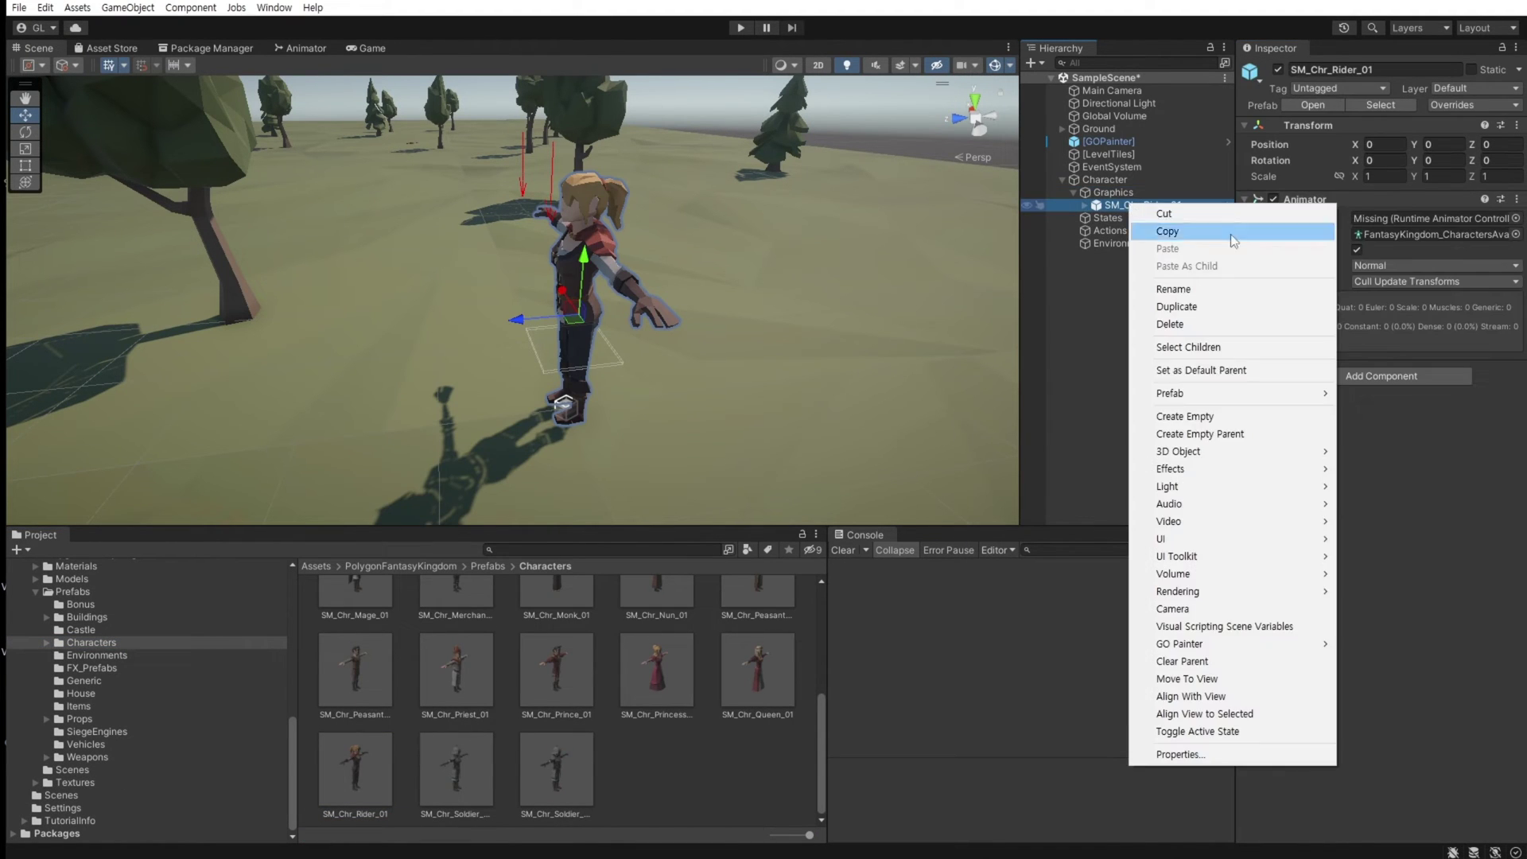
mouse_move(1178, 391)
click(1396, 482)
click(1085, 206)
click(1085, 205)
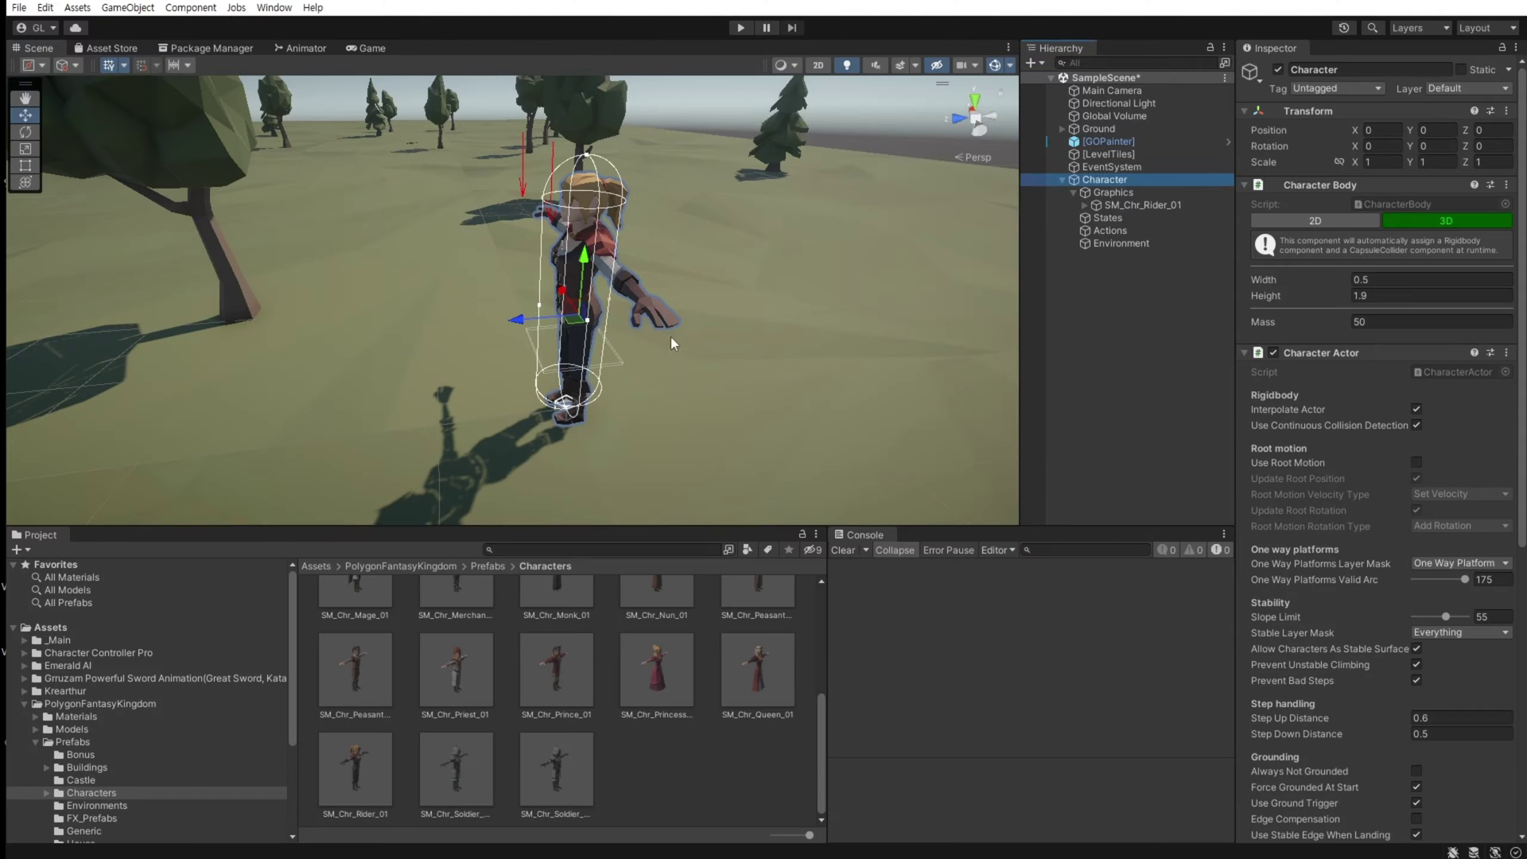
mouse_move(648, 341)
alt+mouse_down()
mouse_move(801, 334)
mouse_move(638, 382)
mouse_move(621, 342)
alt+mouse_up()
mouse_move(621, 342)
right_down()
mouse_move(655, 348)
mouse_move(643, 362)
right_up()
Show the contents of Character Controller Pro's Demo/Scripts folder as a list.
click(1113, 93)
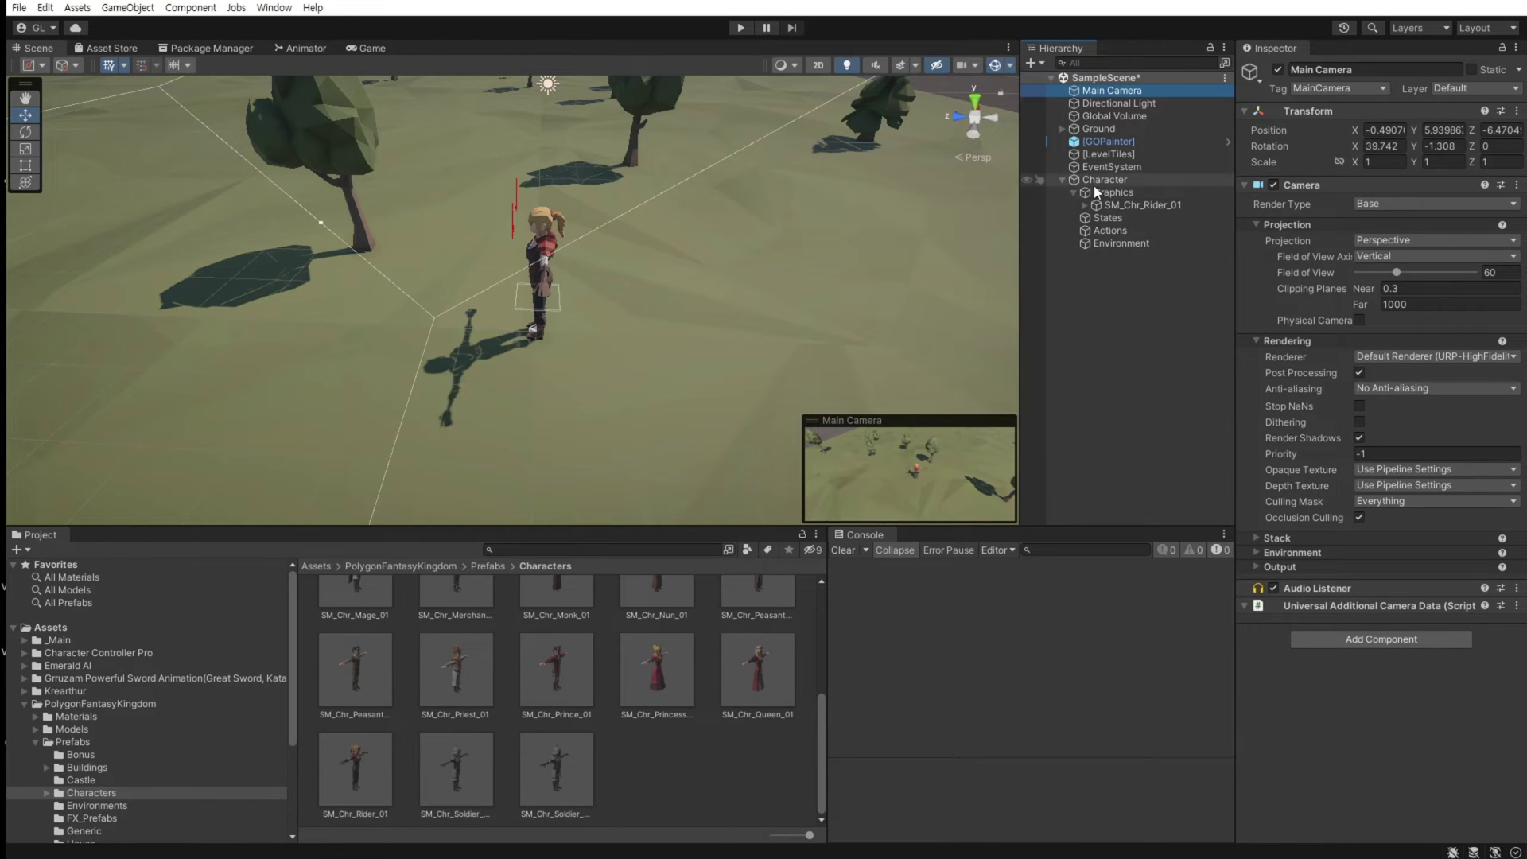
click(26, 704)
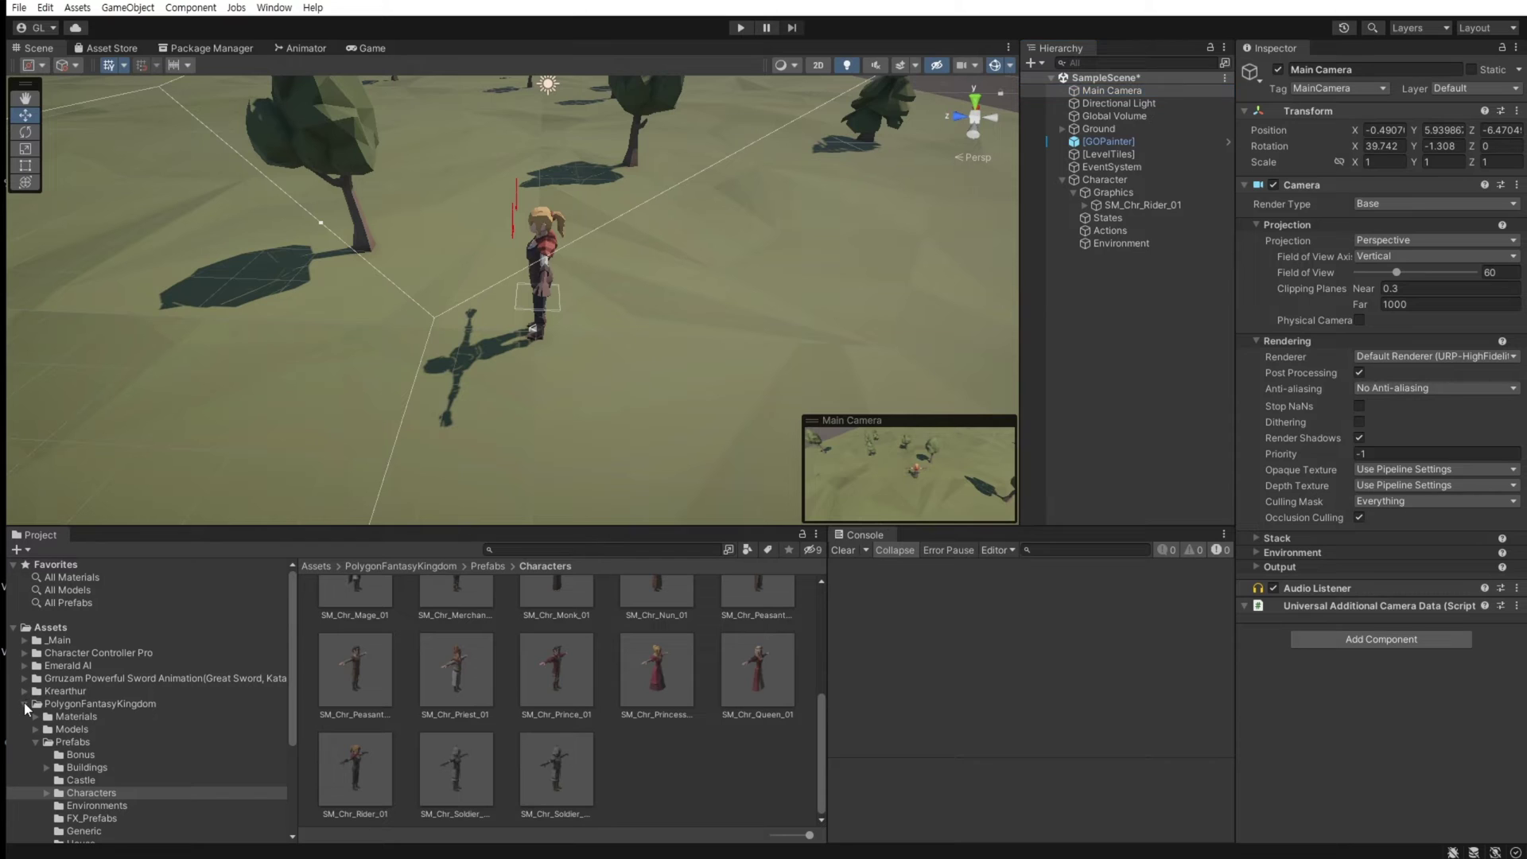
click(24, 653)
scroll(96, 710, down, 3)
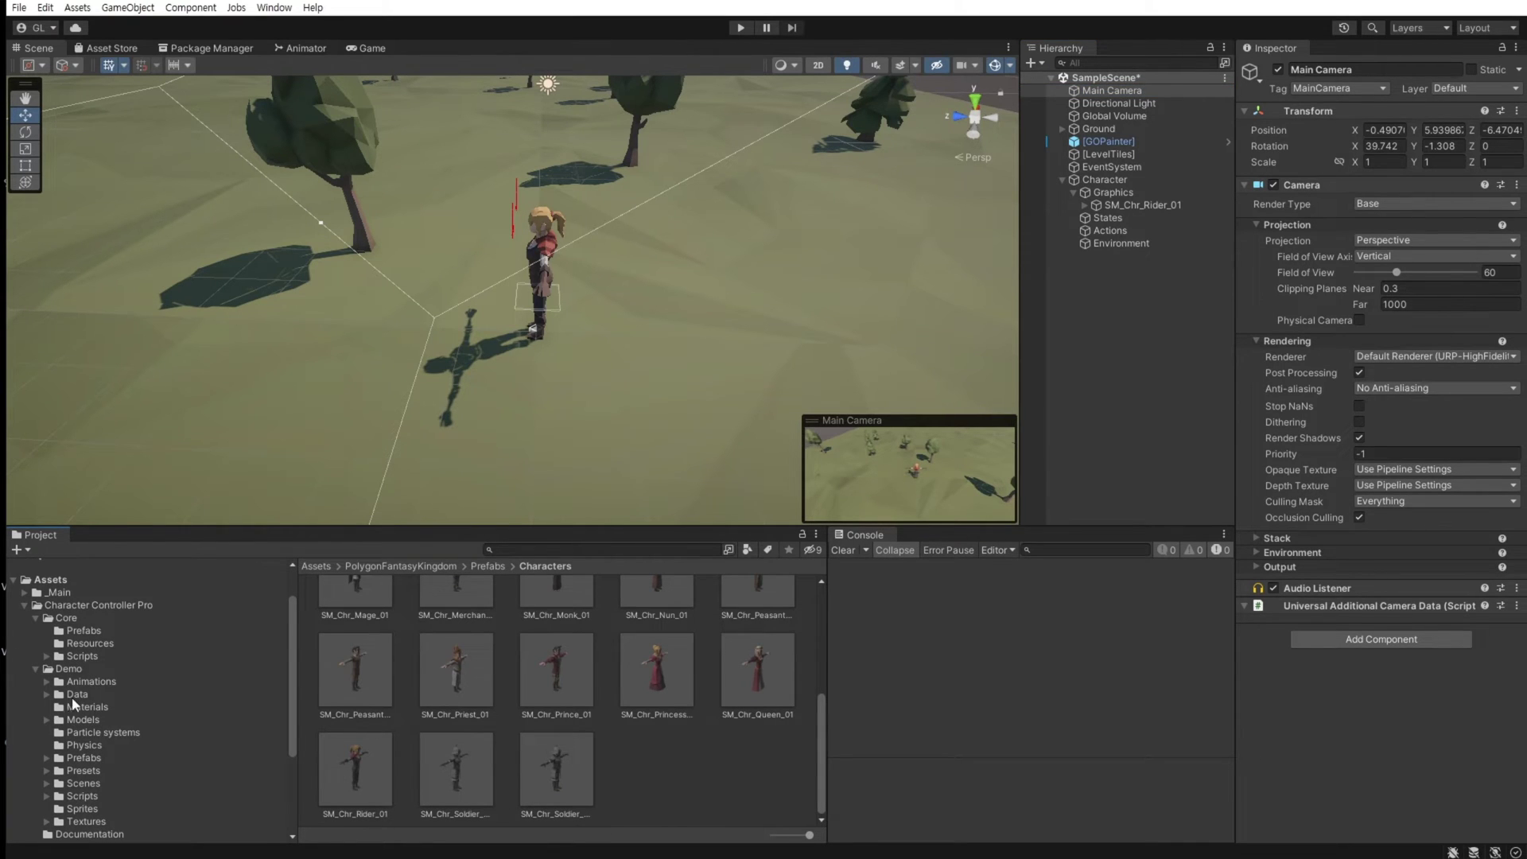
click(82, 797)
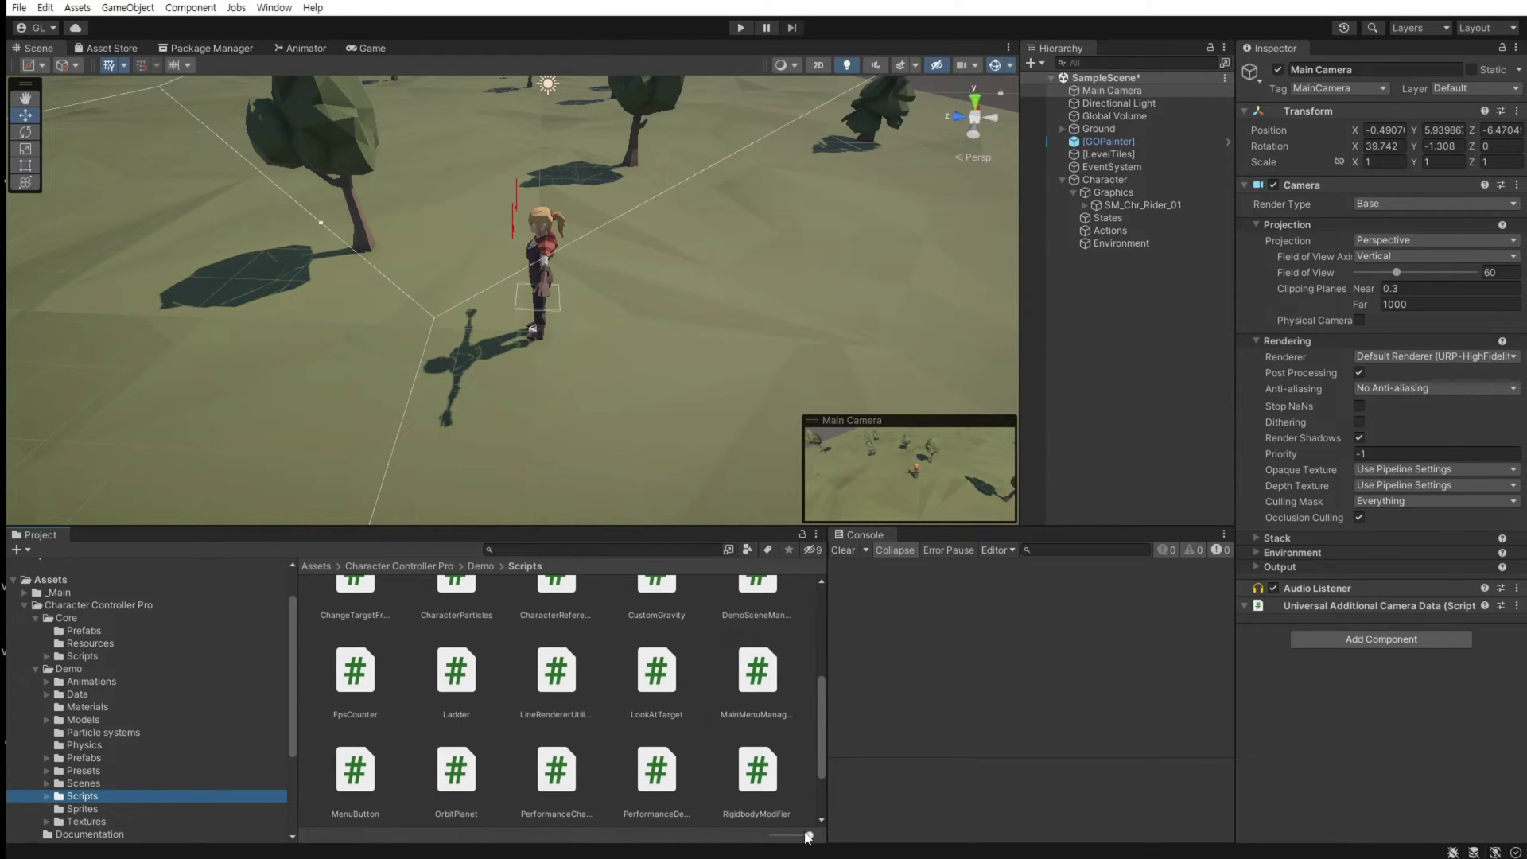
drag(809, 835, 684, 837)
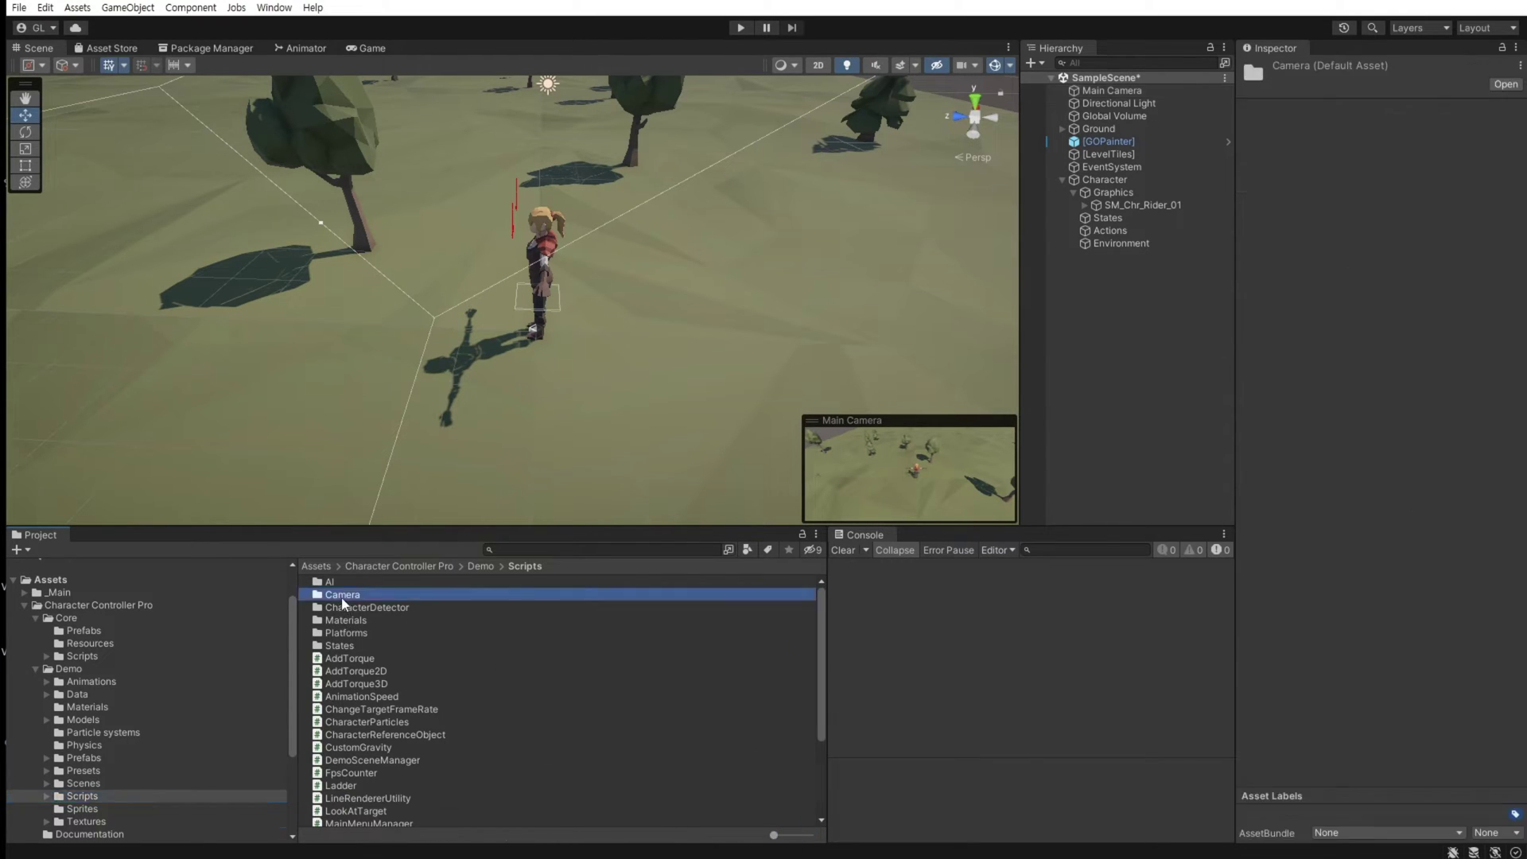
Add the Camera3D script from the Camera scripts folder to the Main Camera.
double_click(342, 595)
click(359, 587)
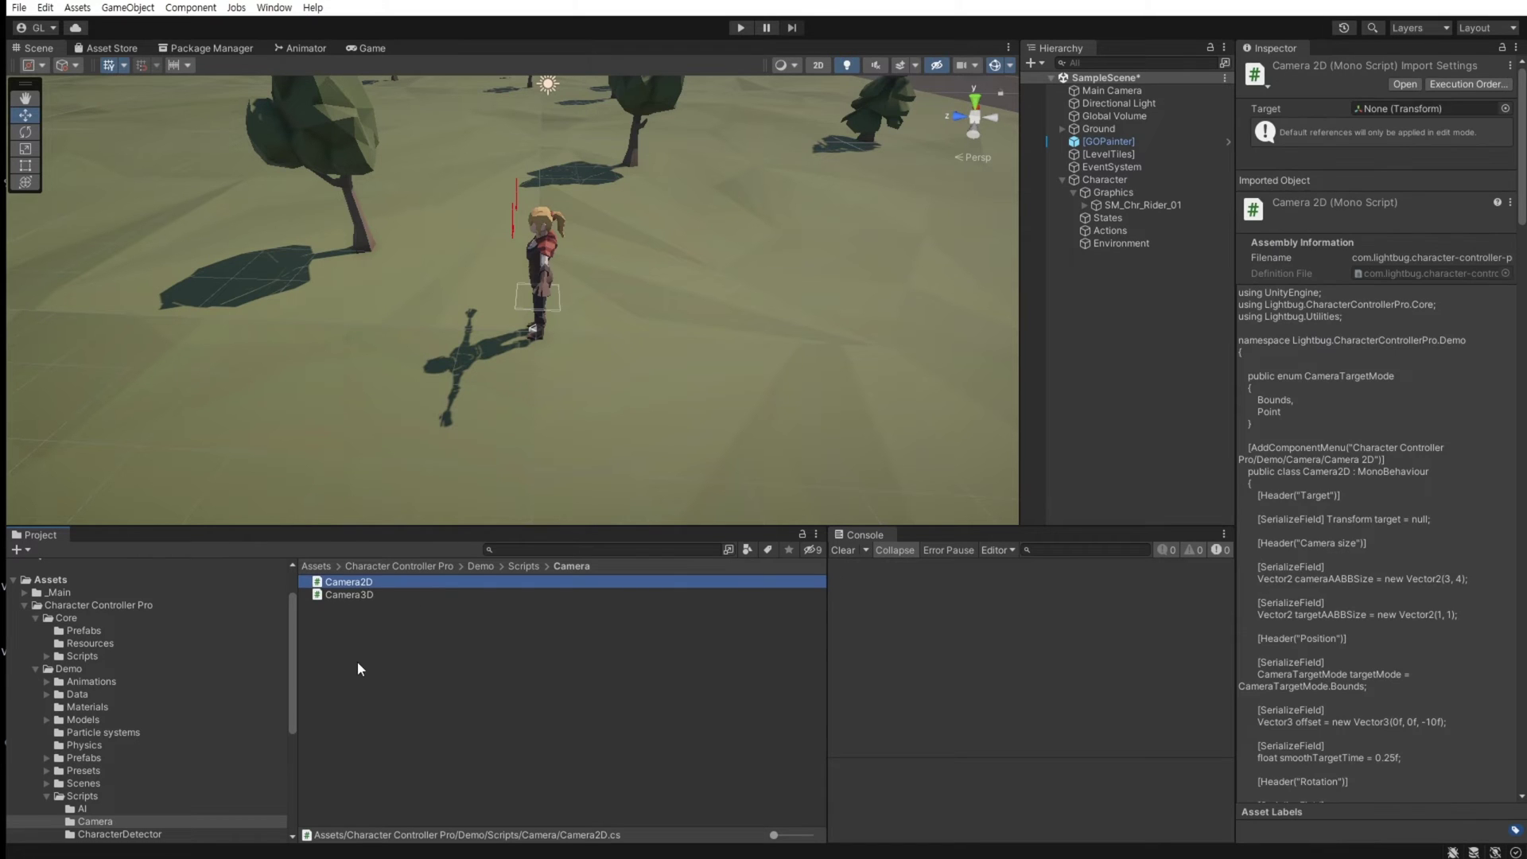
click(355, 597)
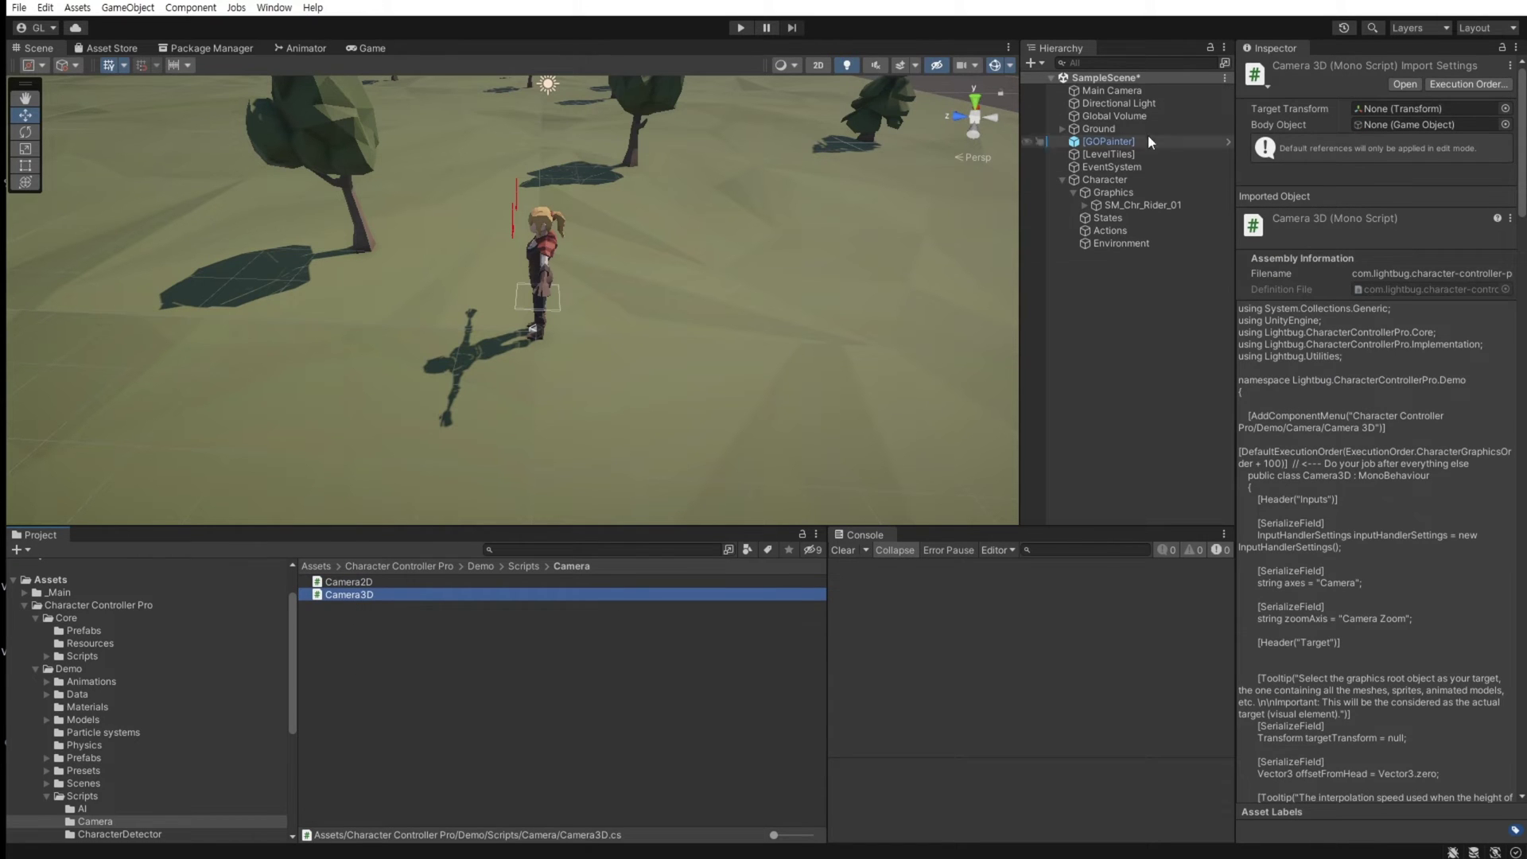
click(1111, 91)
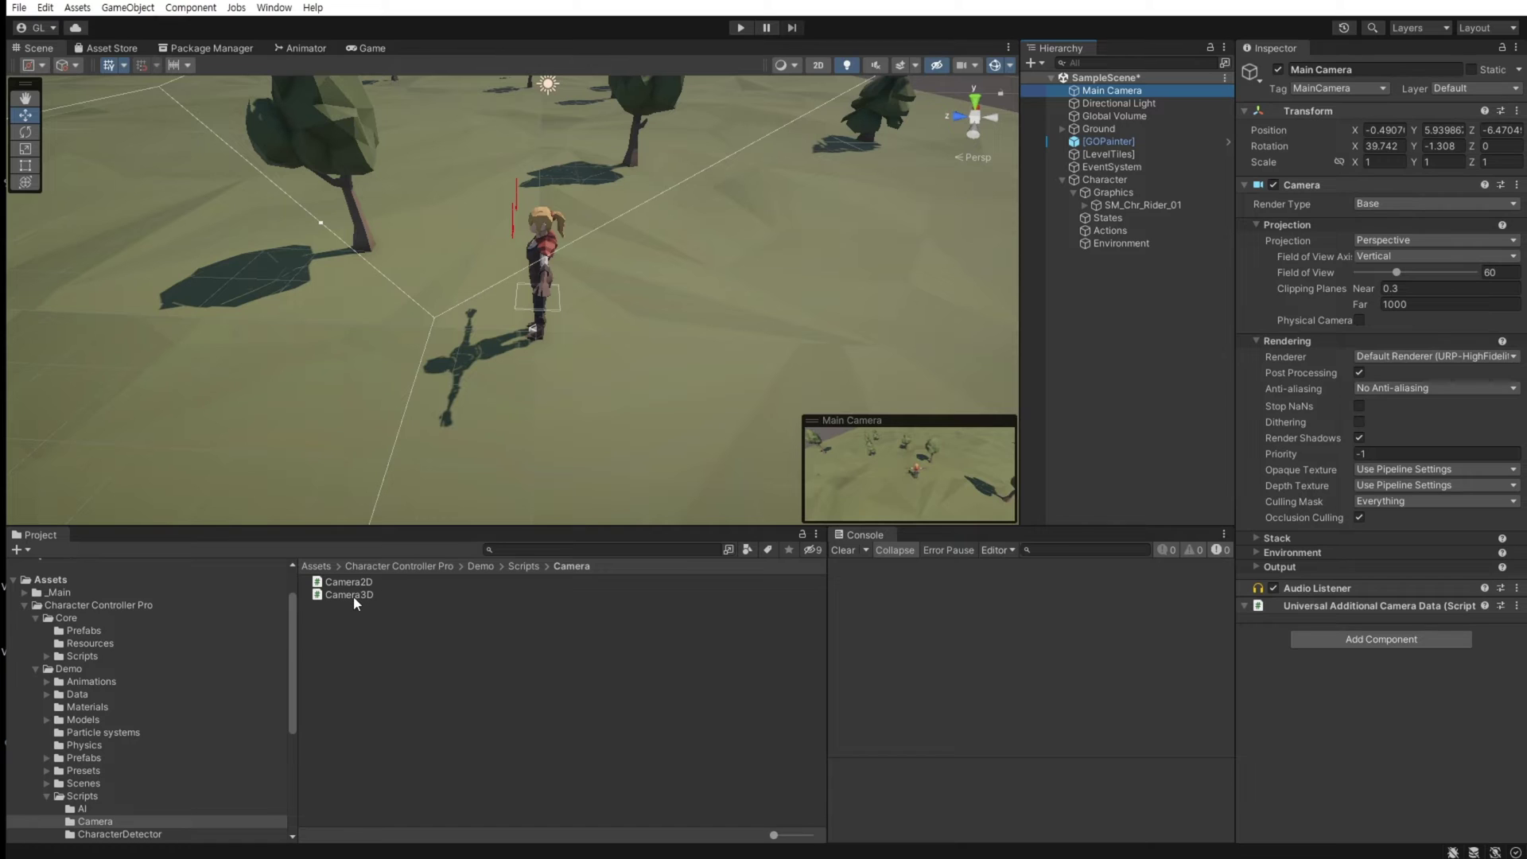
drag(353, 594, 1344, 735)
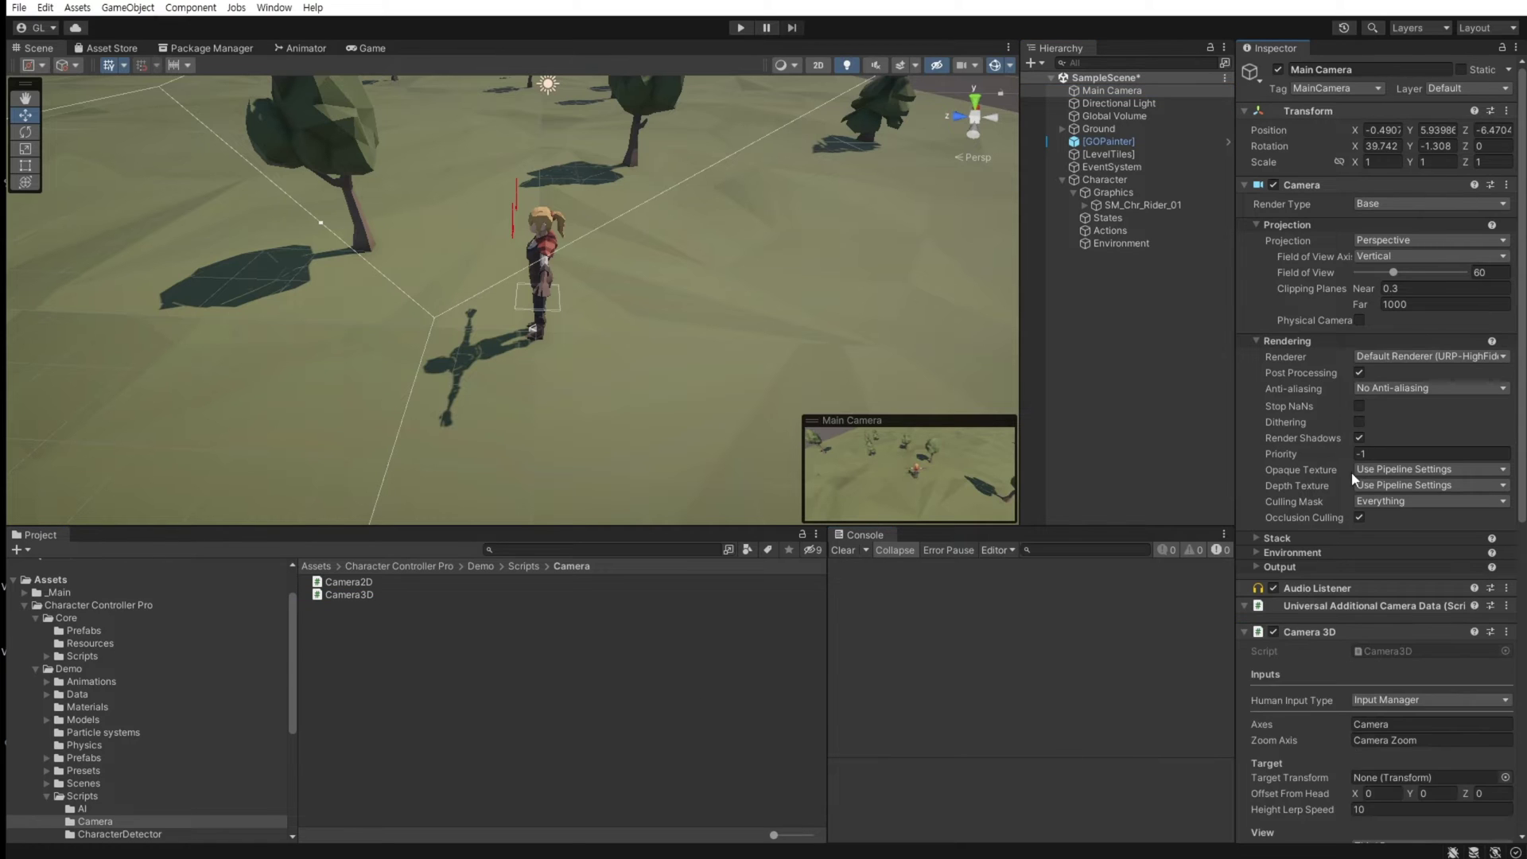
Assign Character as the Camera 3D component's Target Transform and Body Object, with Camera Mode on Third Person.
scroll(1380, 390, down, 5)
scroll(1380, 389, down, 2)
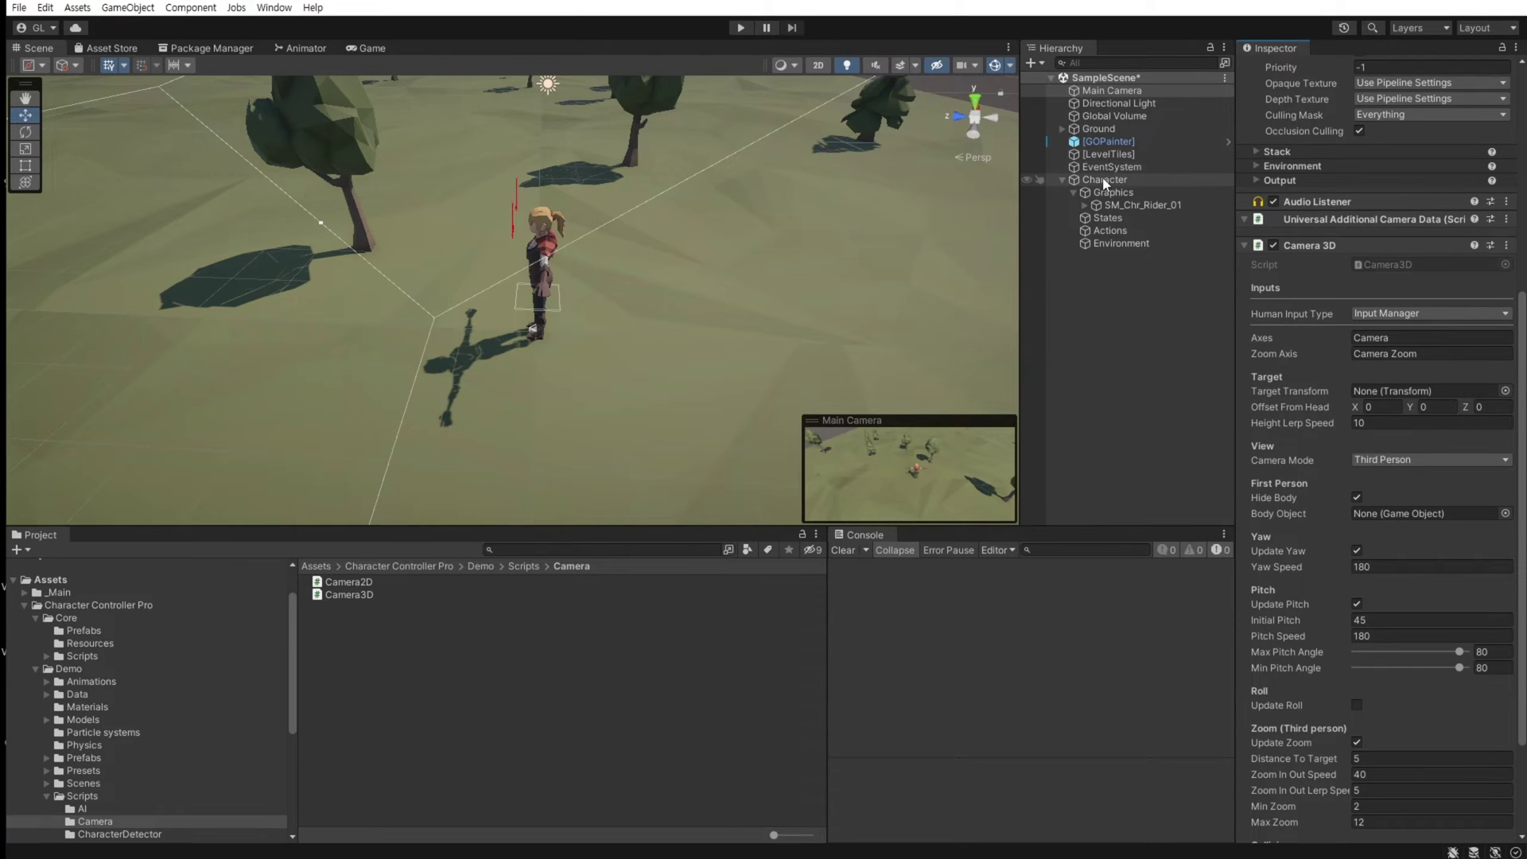
drag(1104, 185, 1406, 390)
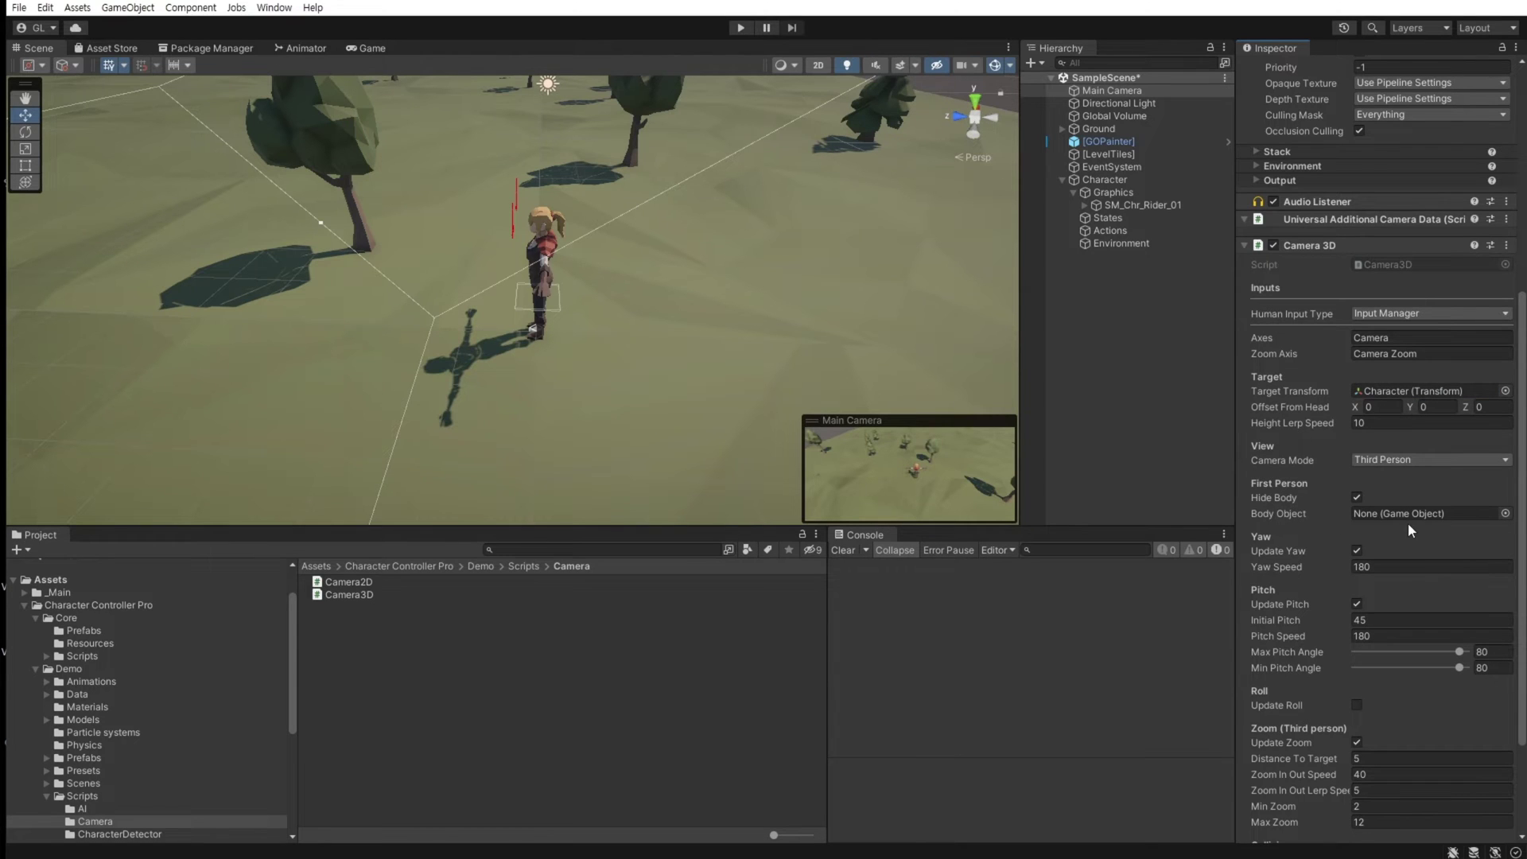
drag(1100, 175, 1395, 517)
click(1395, 459)
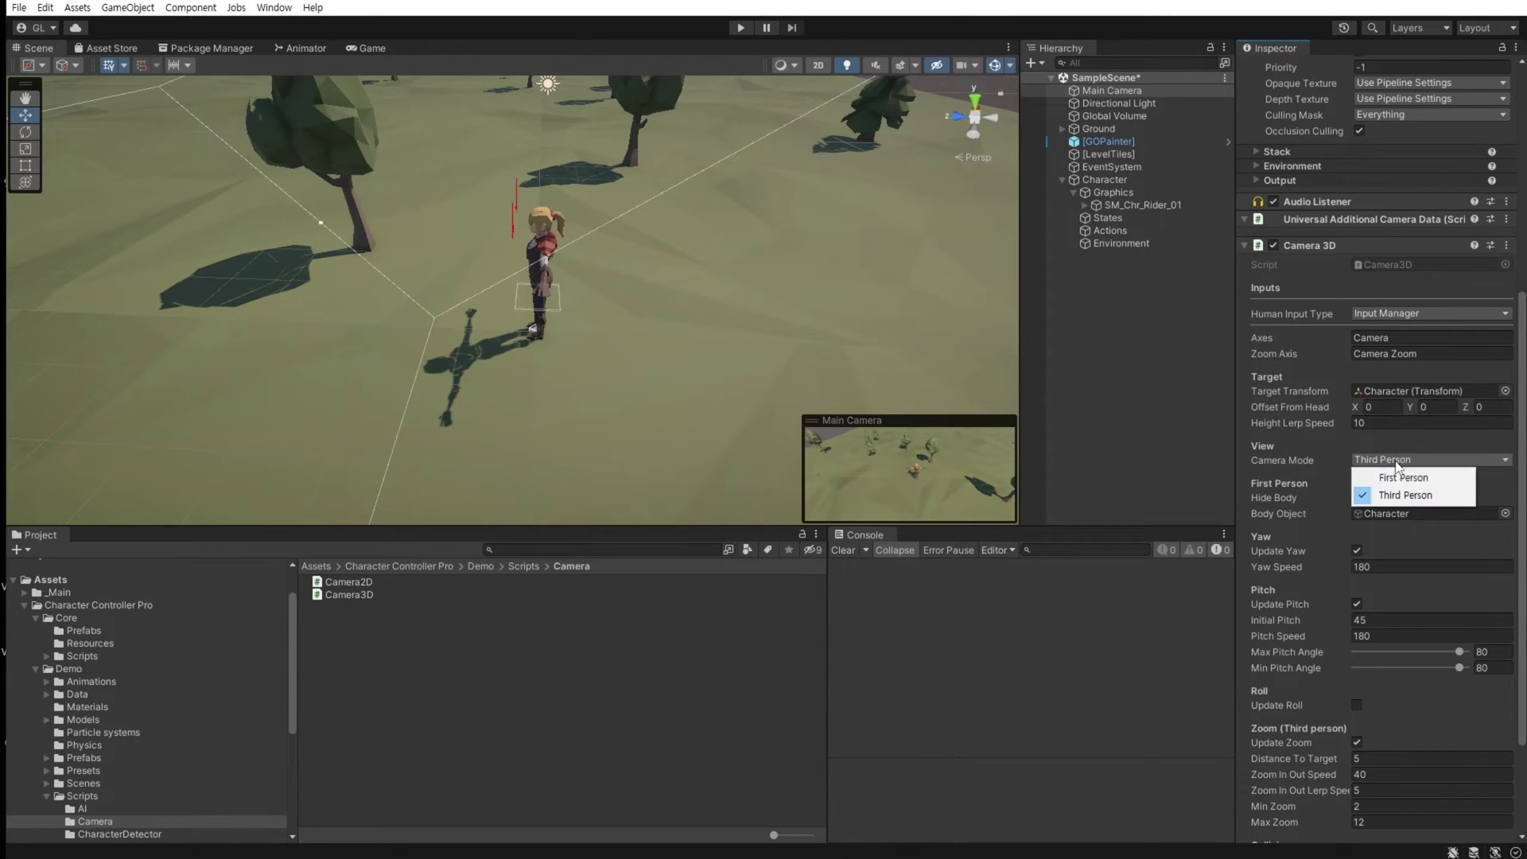
click(1424, 494)
Run the scene and set Camera 3D's Initial Pitch to 1 and Max Pitch Angle to 40.
key(ctrl+p)
drag(1369, 523, 1407, 525)
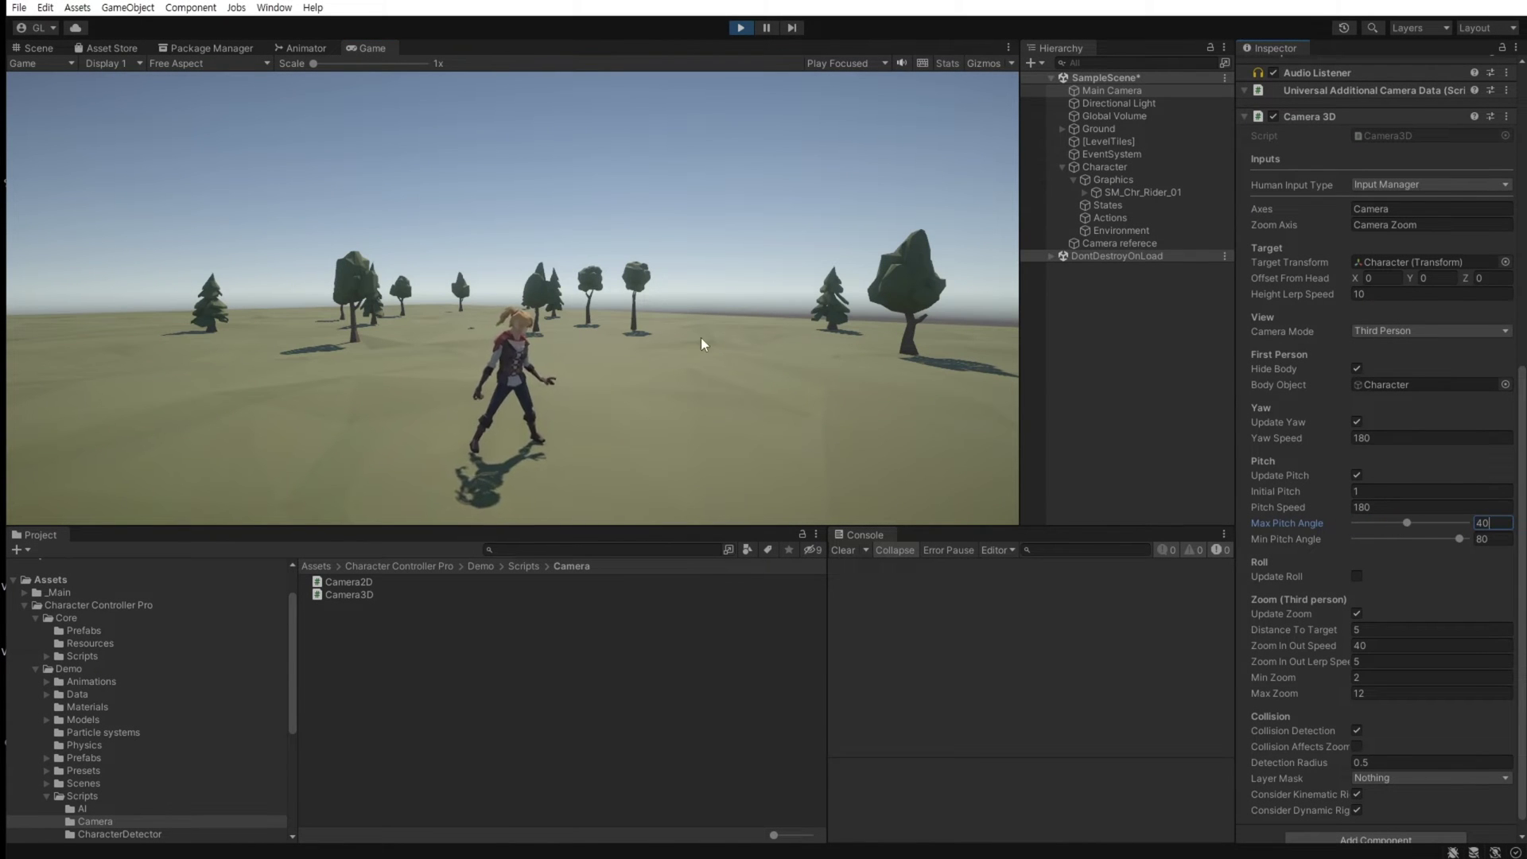
Check the camera's pitch range in the running game and set Camera 3D's Min Pitch Angle to 1.
click(609, 492)
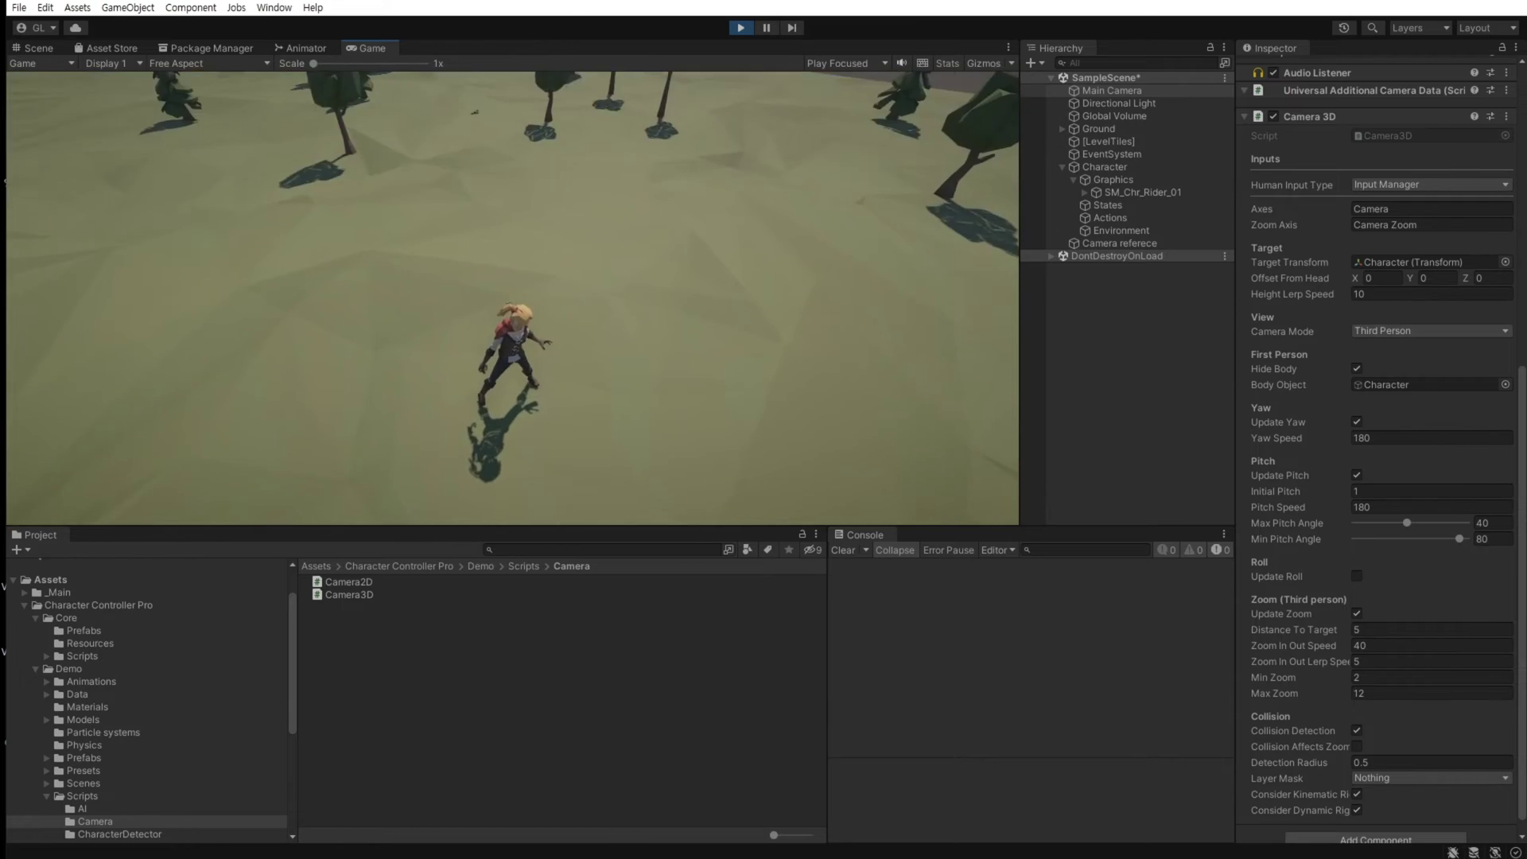
key(Escape)
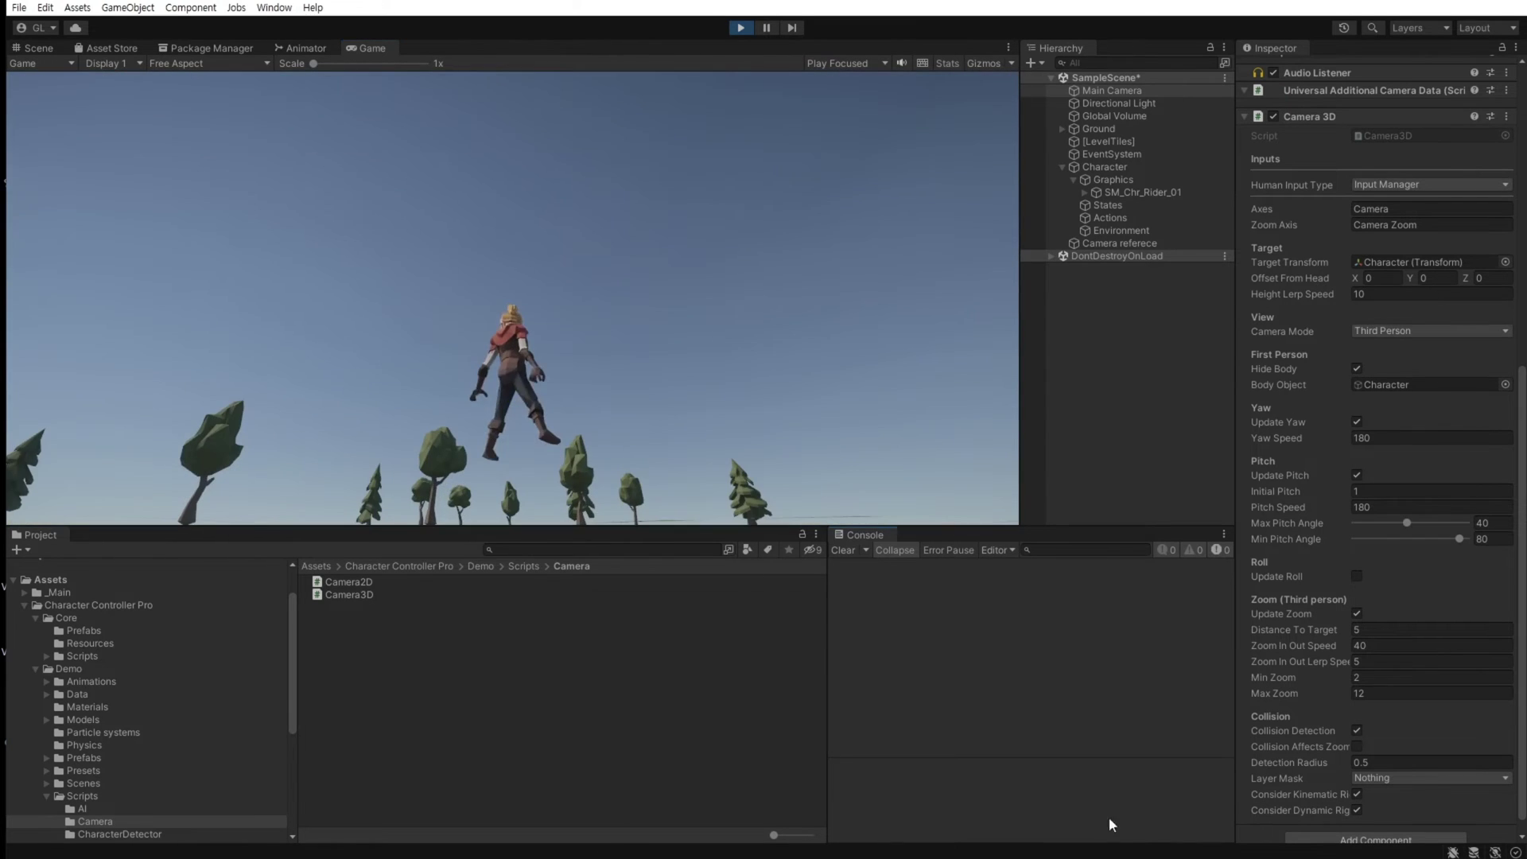
drag(1460, 539, 1352, 538)
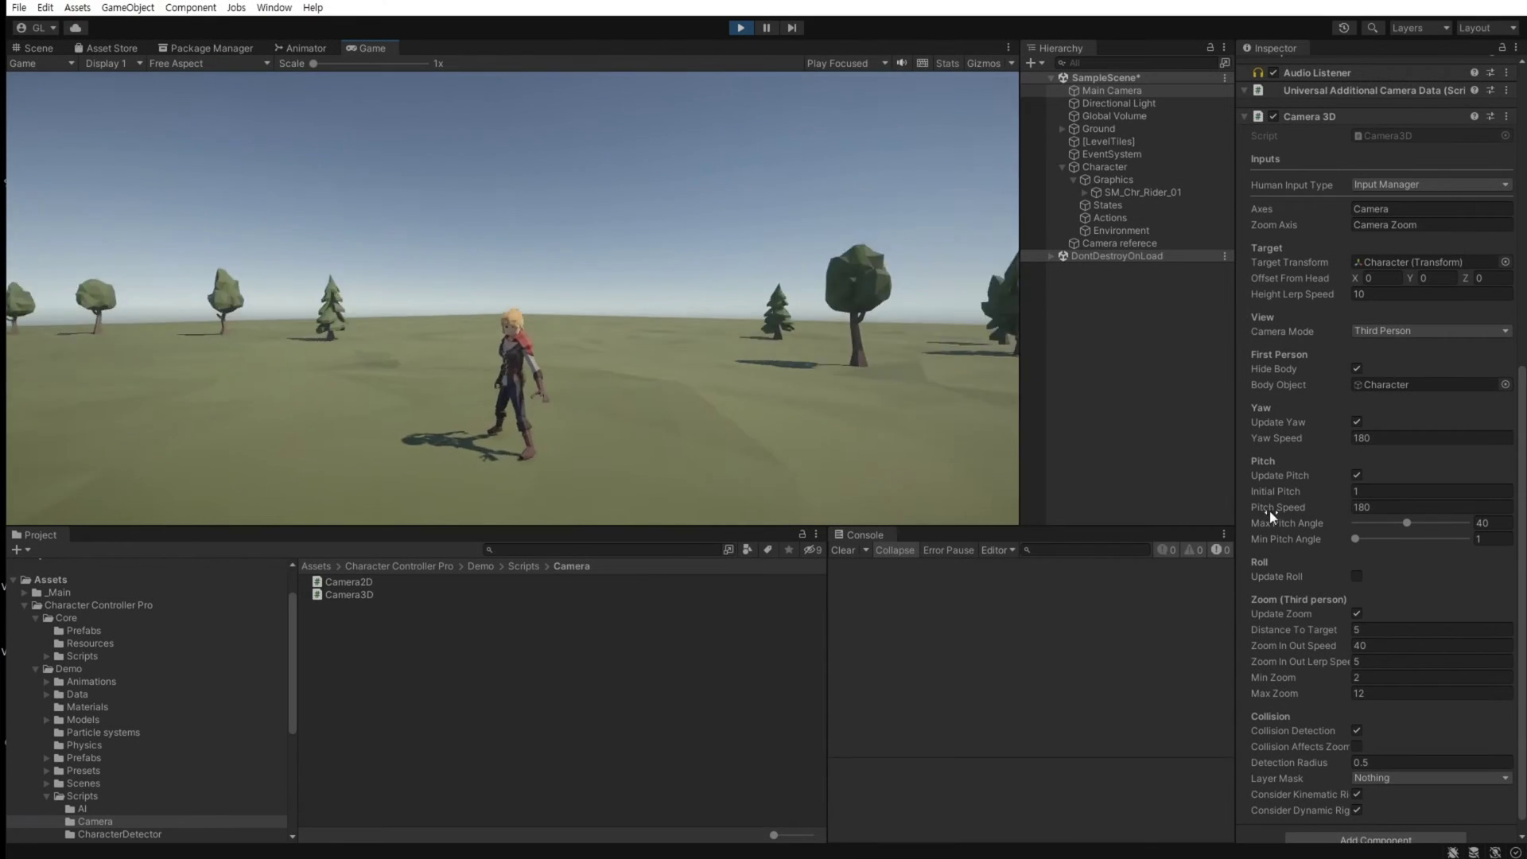
Try several Pitch Speed values on Camera 3D, including 5 and 30, and settle on 90.
click(1305, 509)
text(90)
key(Return)
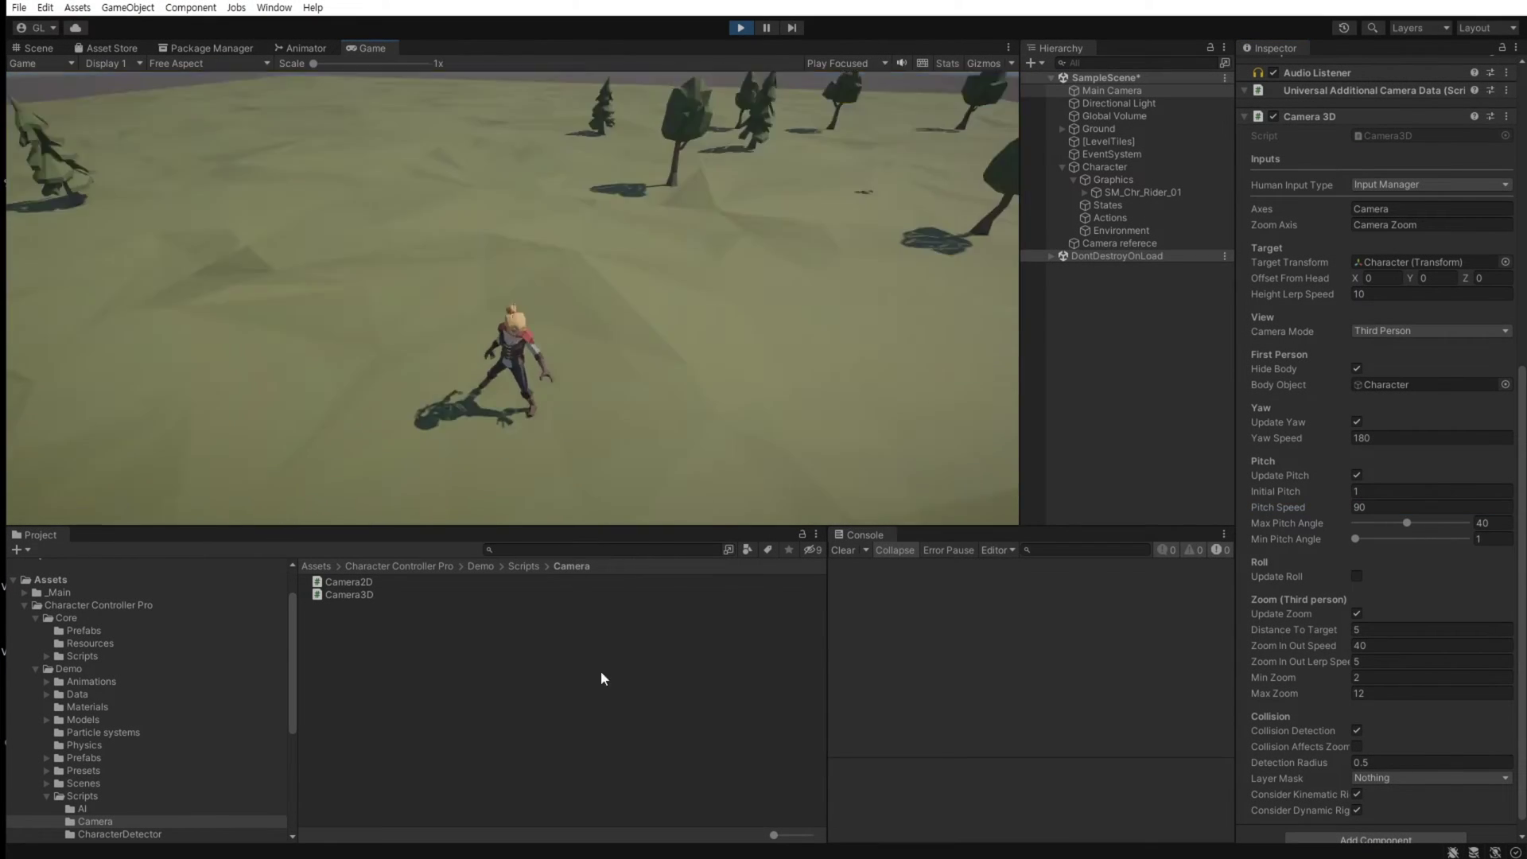
click(1309, 509)
text(5)
key(Return)
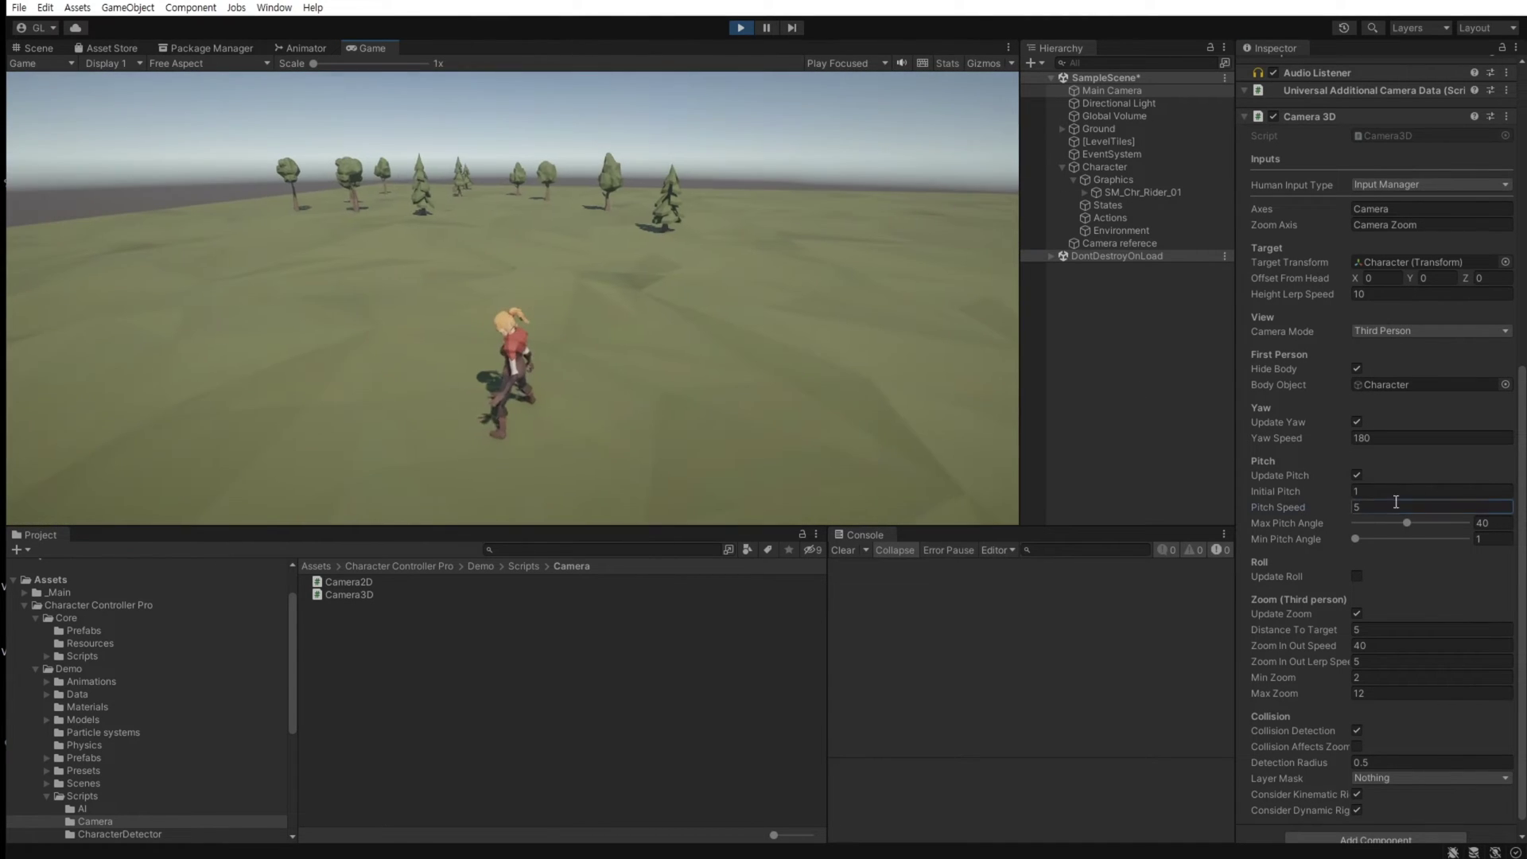
text(30)
key(Return)
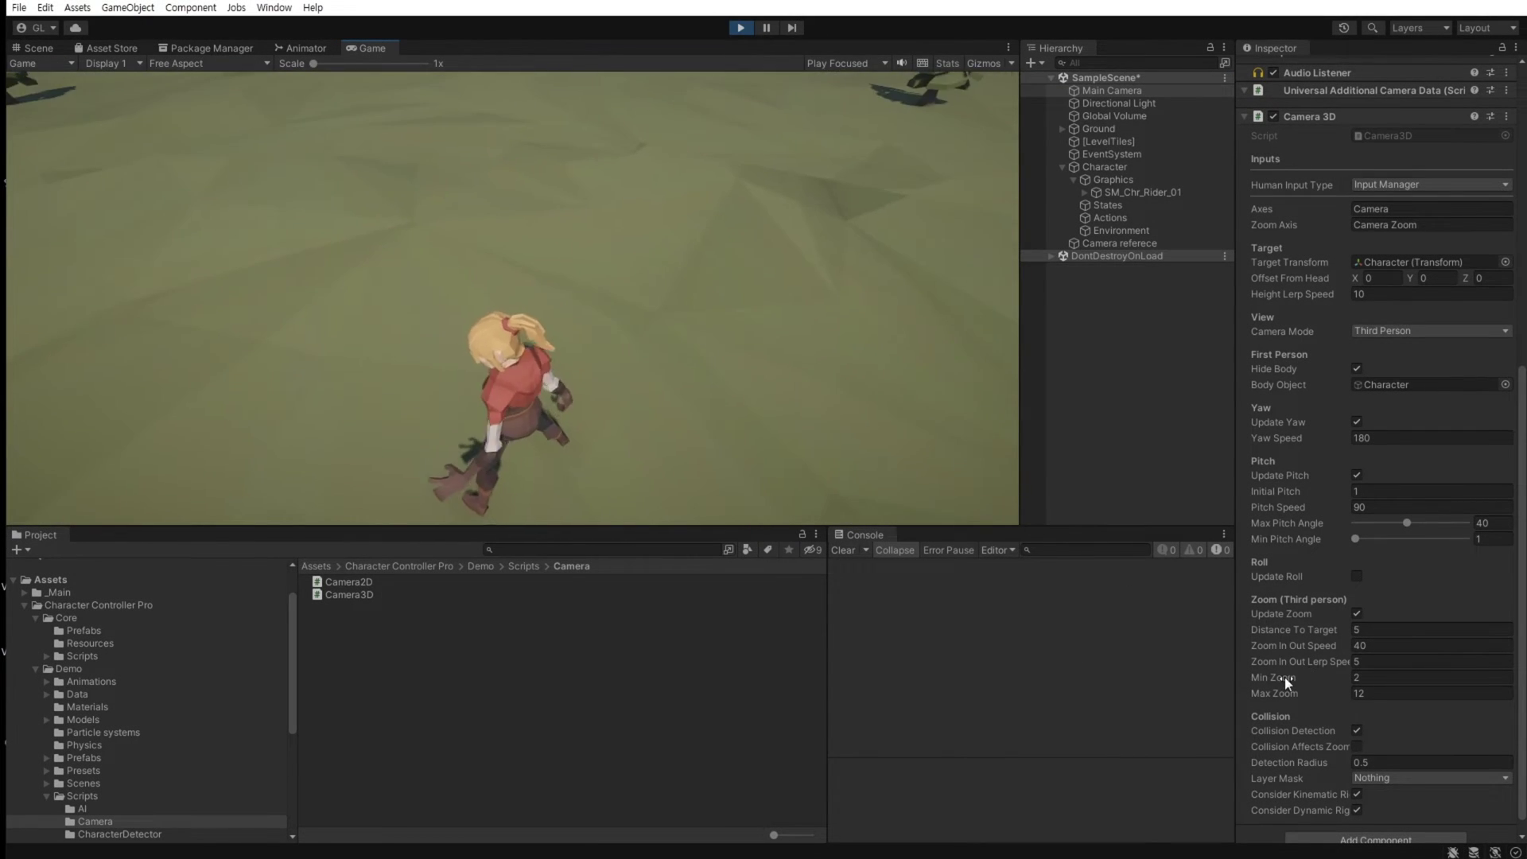
Test Camera 3D's Min Zoom at 1 by zooming in on the character, and return it to 2.
click(1303, 678)
text(1)
click(614, 389)
scroll(614, 389, up, 5)
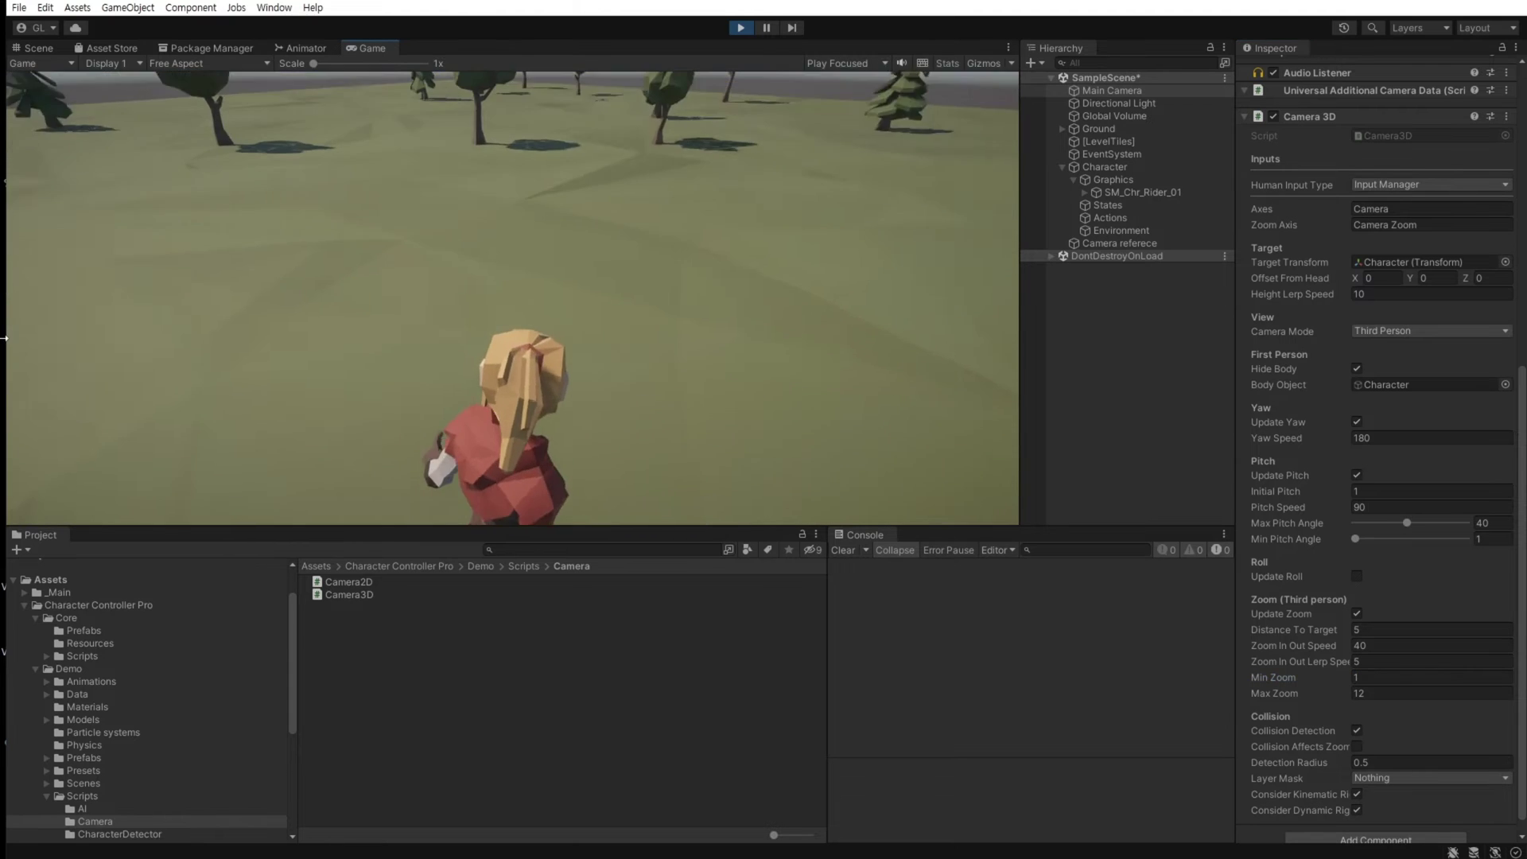
text(2)
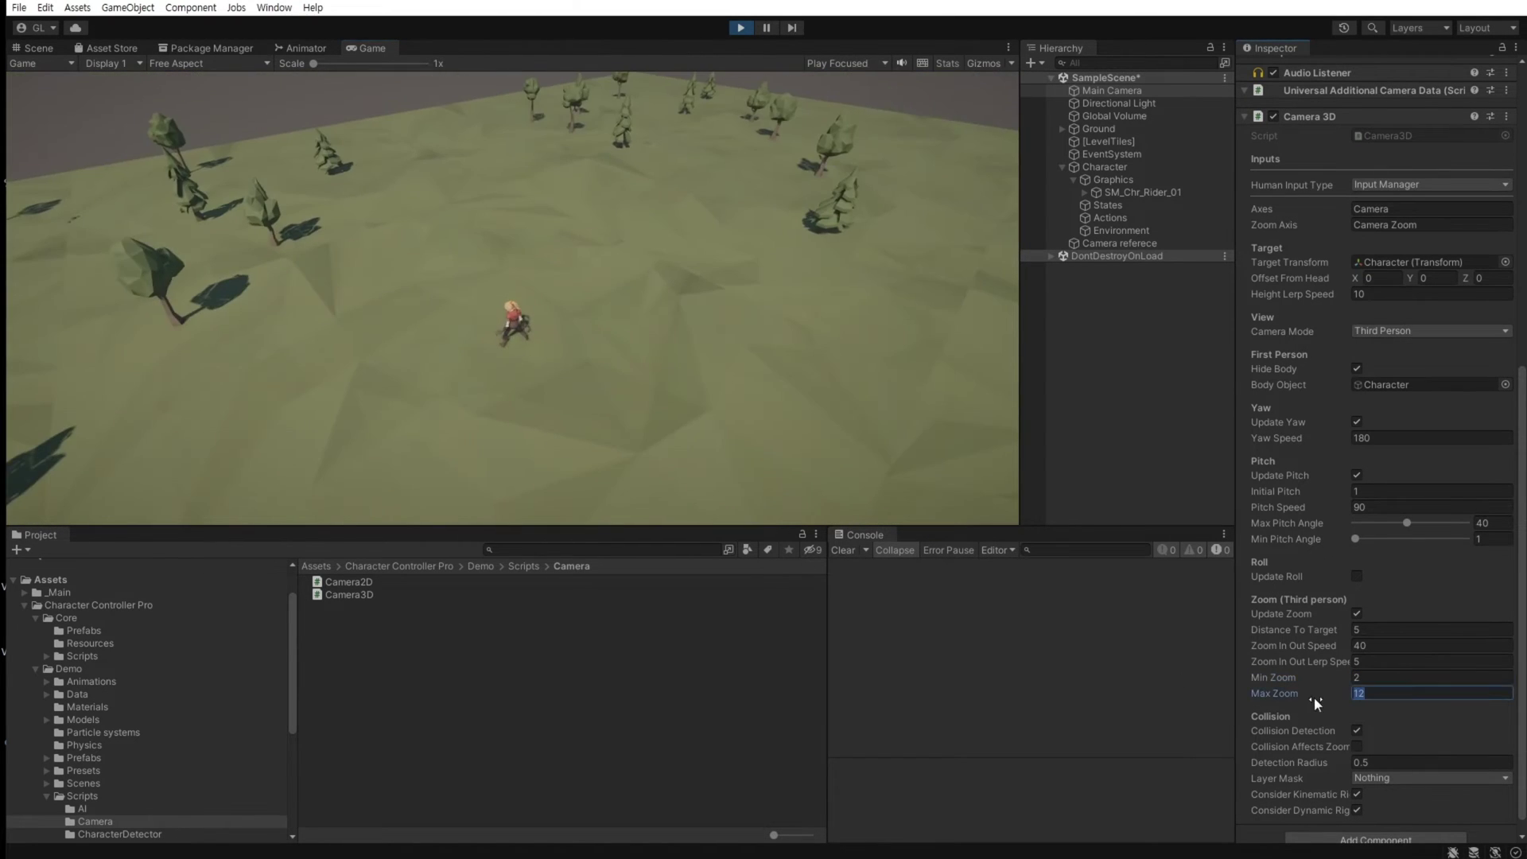
drag(1314, 697, 1218, 690)
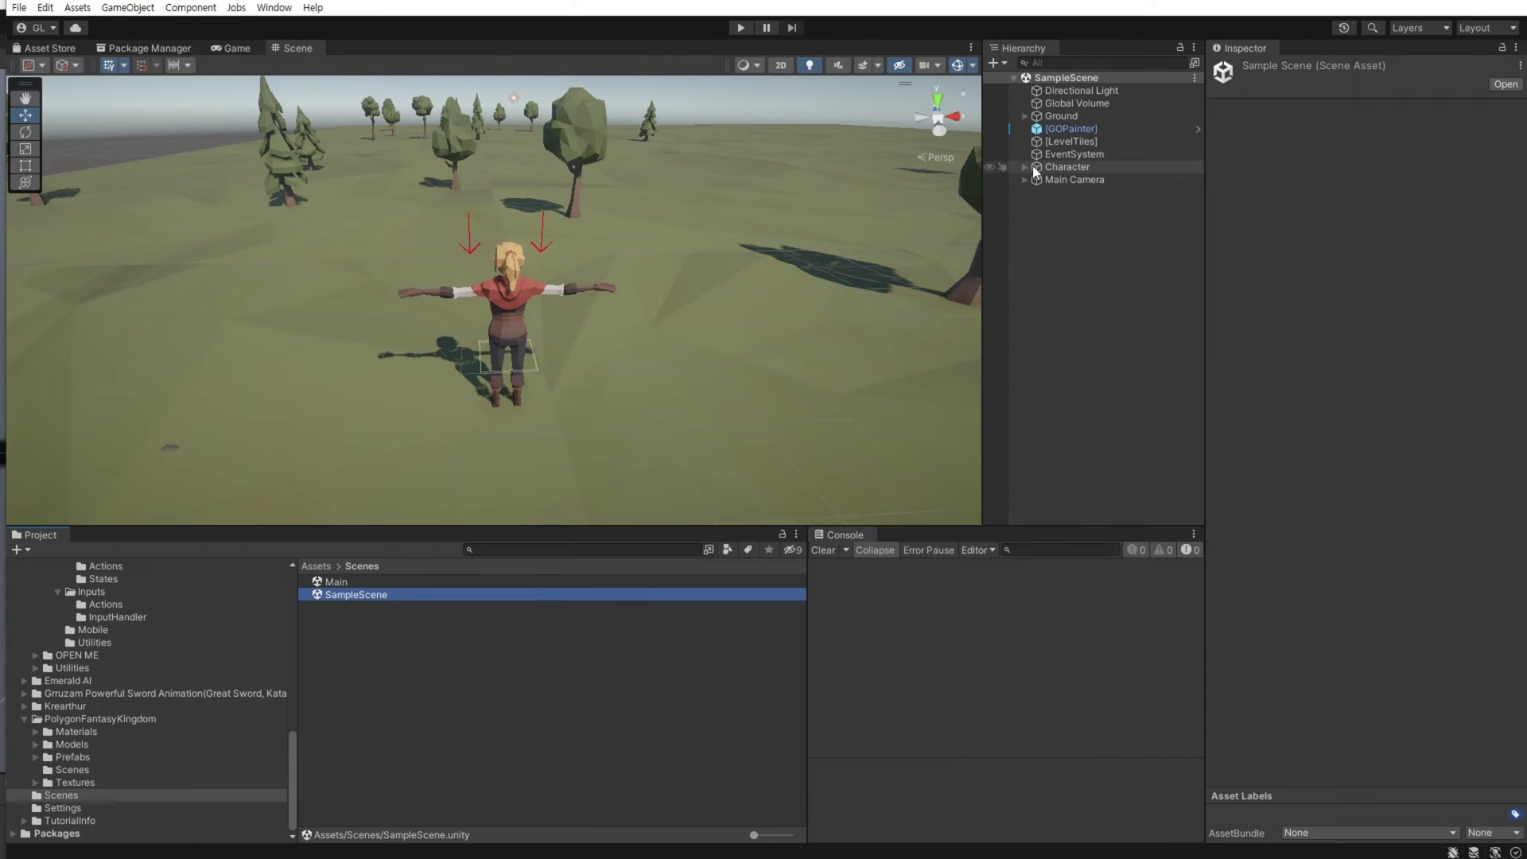
On the Character's States object, assign Main Camera as External Reference and set the Movement Reference Mode to External.
click(1025, 166)
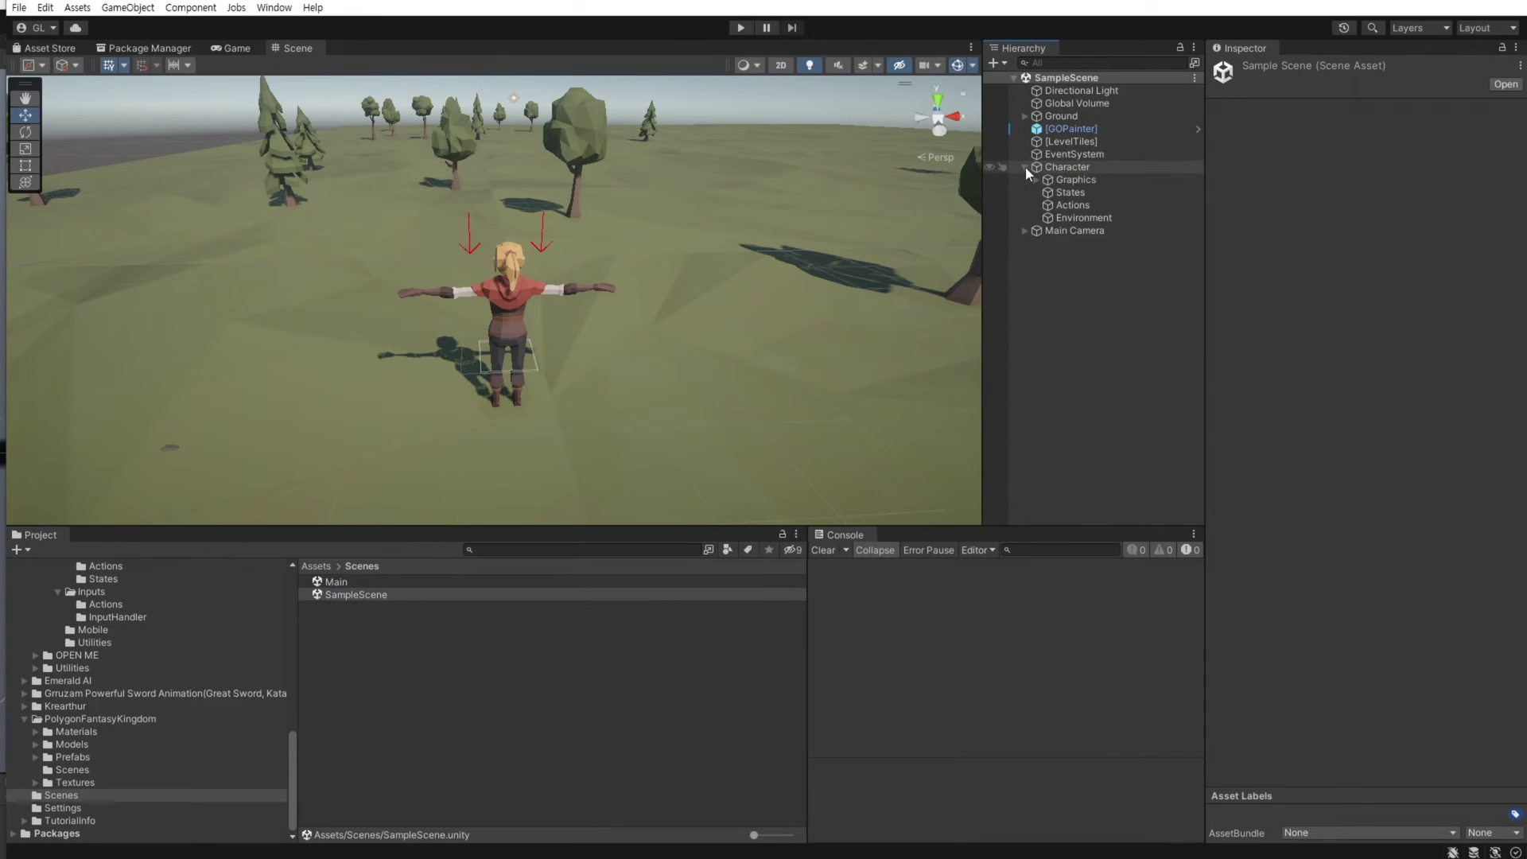
click(1071, 192)
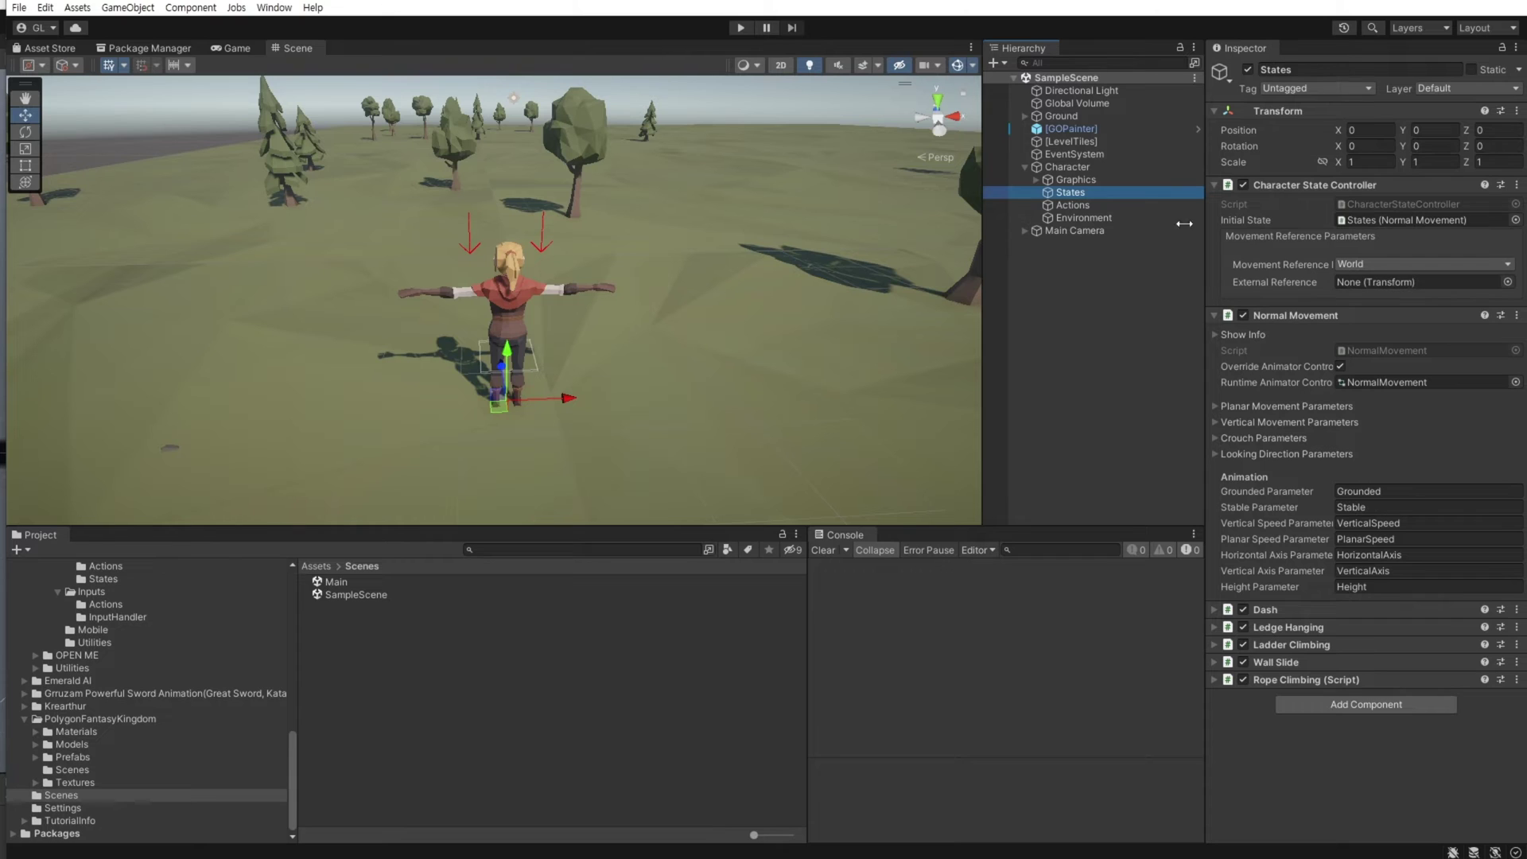
drag(1063, 232, 1383, 283)
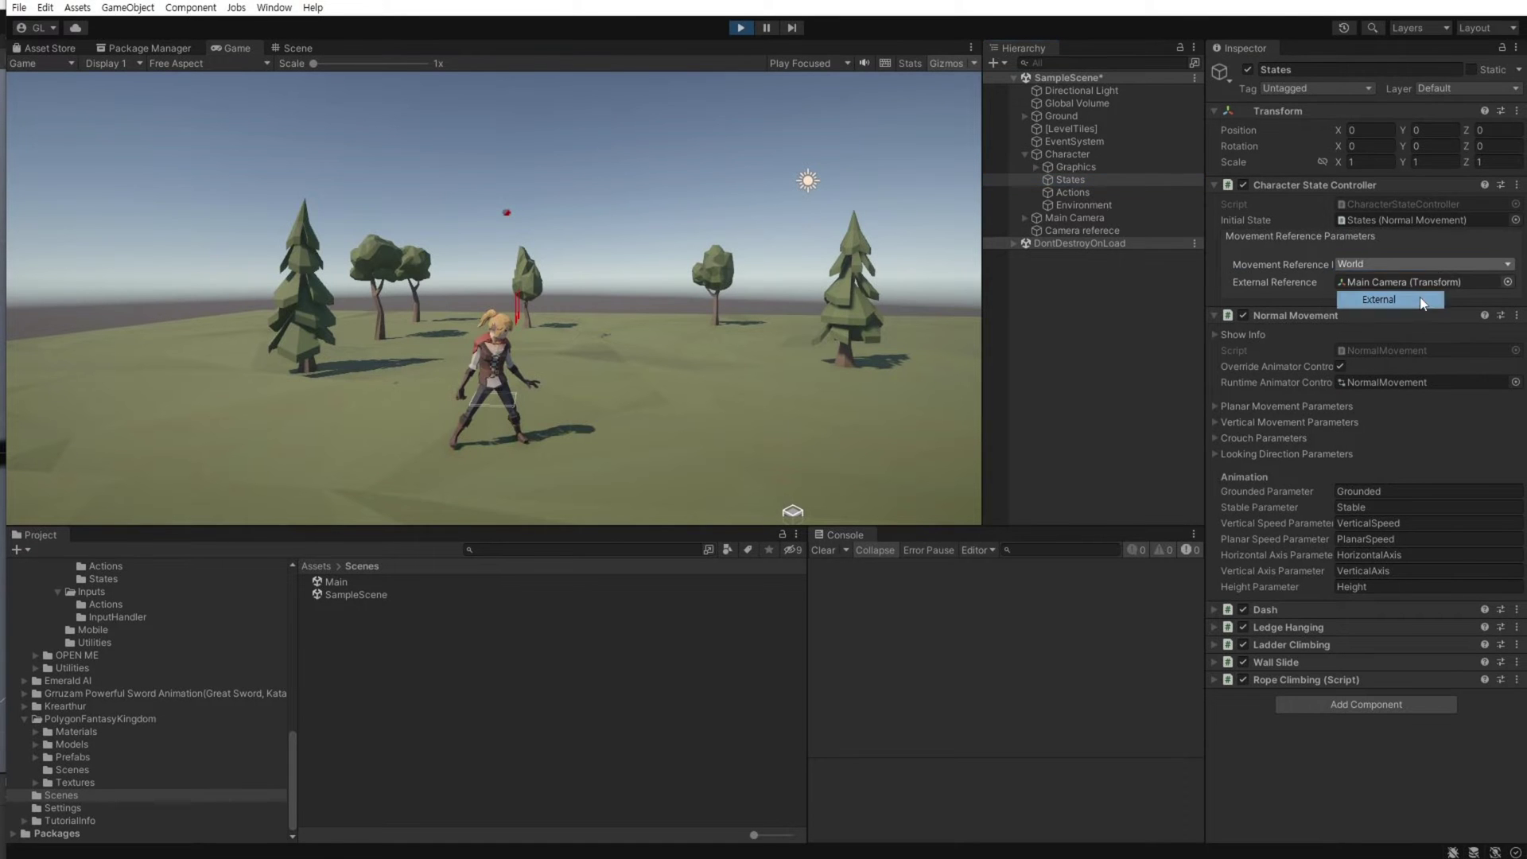
click(1380, 300)
Move the character forward and backward in the running game to test camera-relative movement.
key(w)
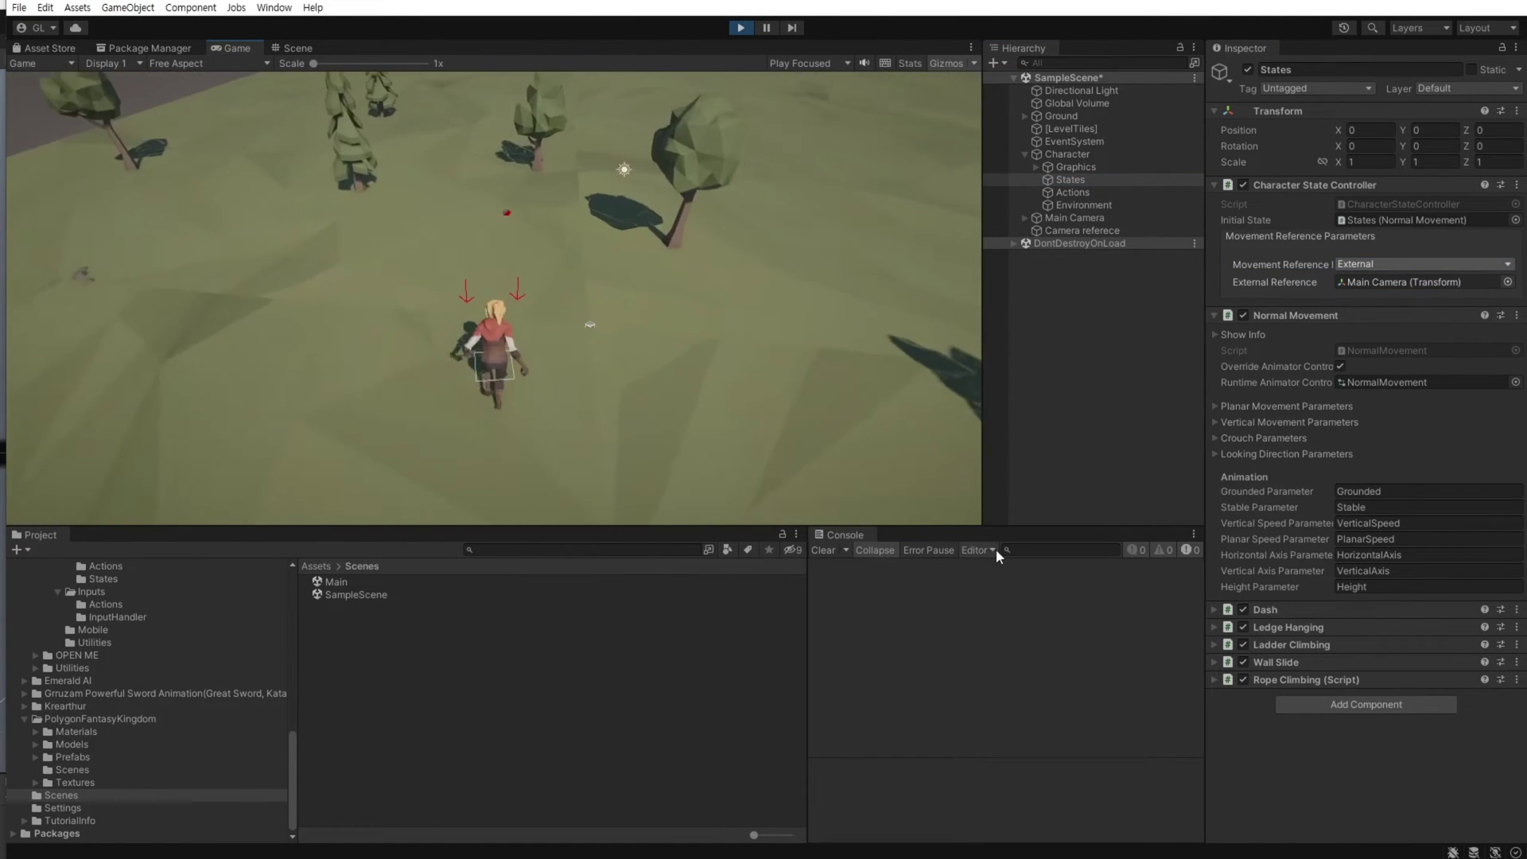
key(s)
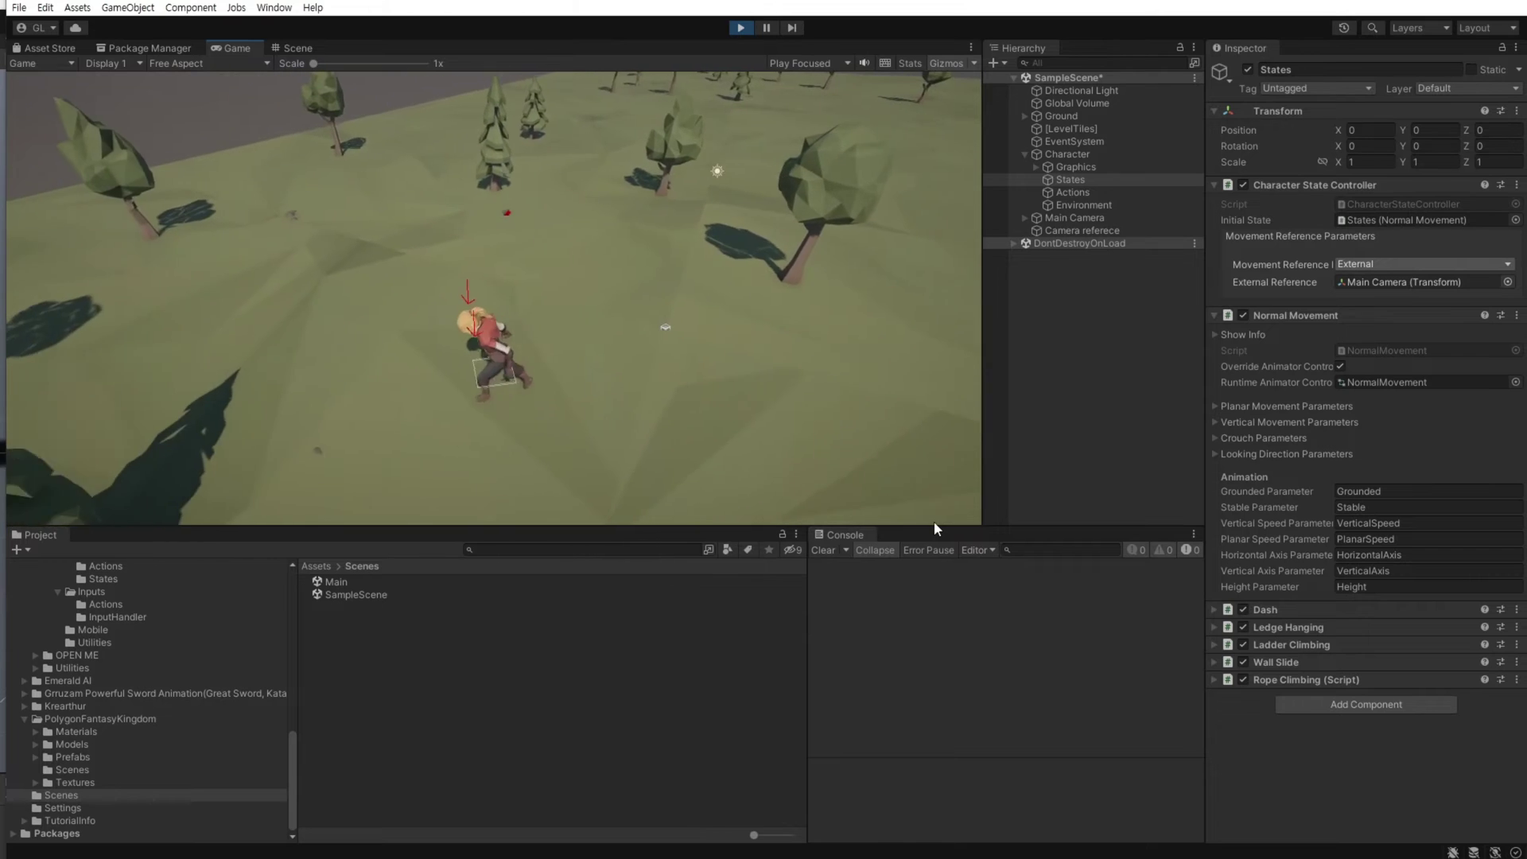
key(w)
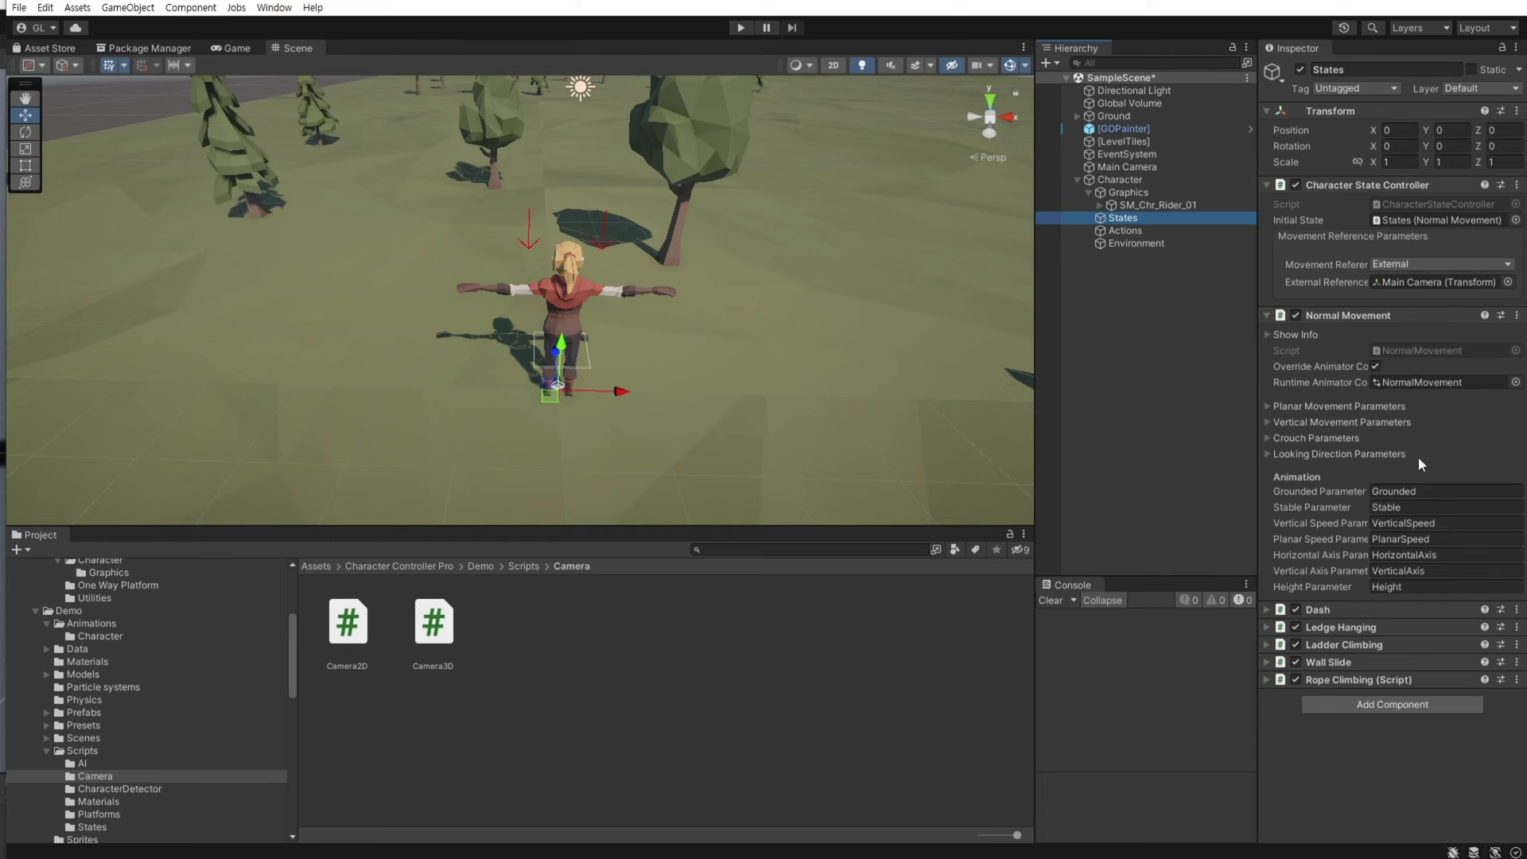
Examine the Looking Direction Parameters of the Normal Movement component on States.
click(1268, 455)
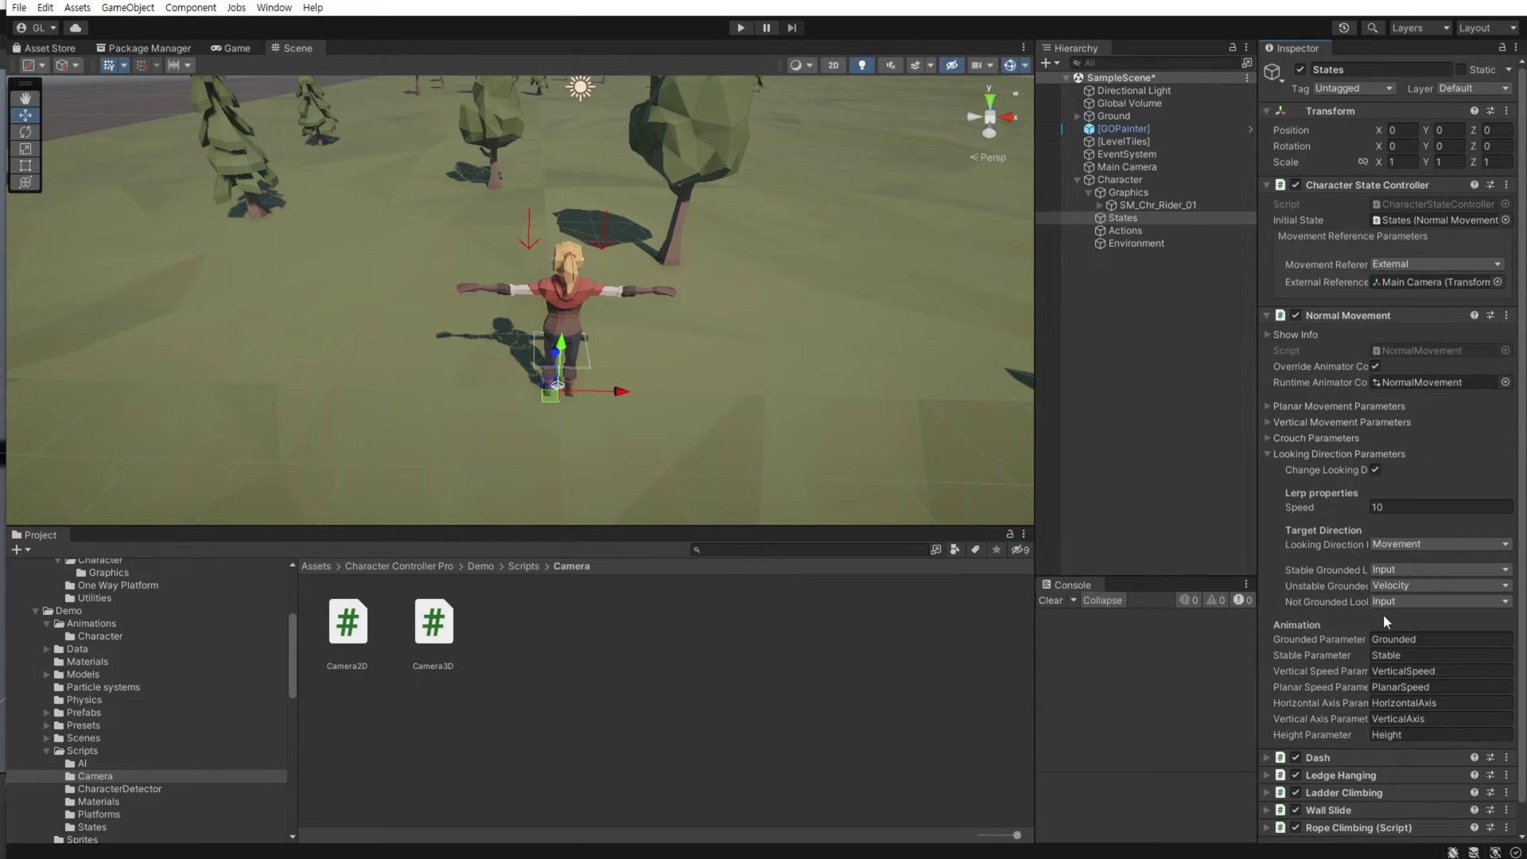
click(1270, 454)
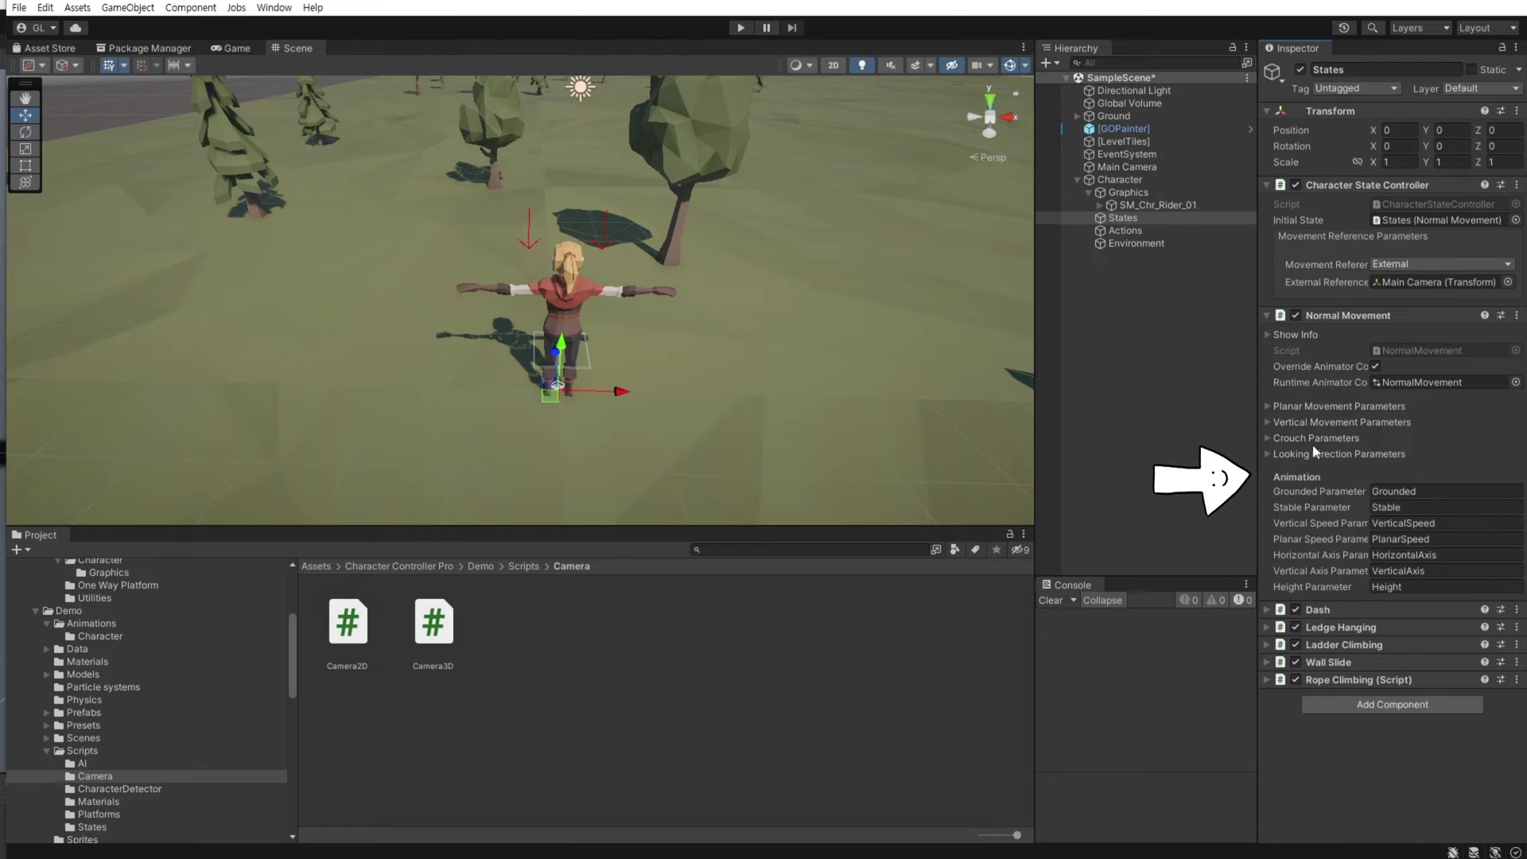
click(1268, 454)
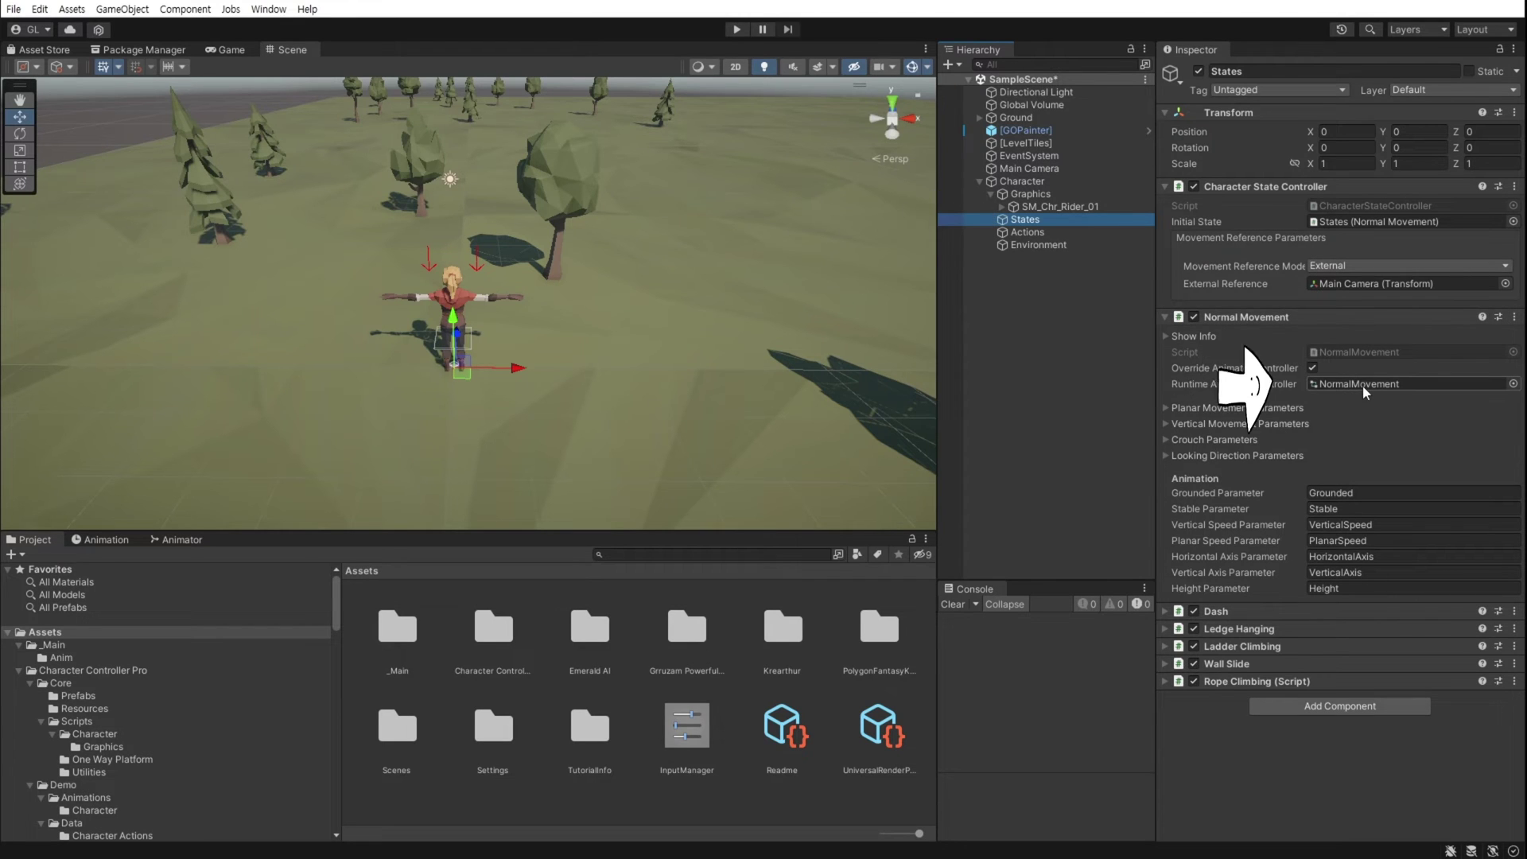
Locate the NormalMovement animator controller used by States and assign it as the Animator Controller of SM_Chr_Rider_01.
click(1364, 385)
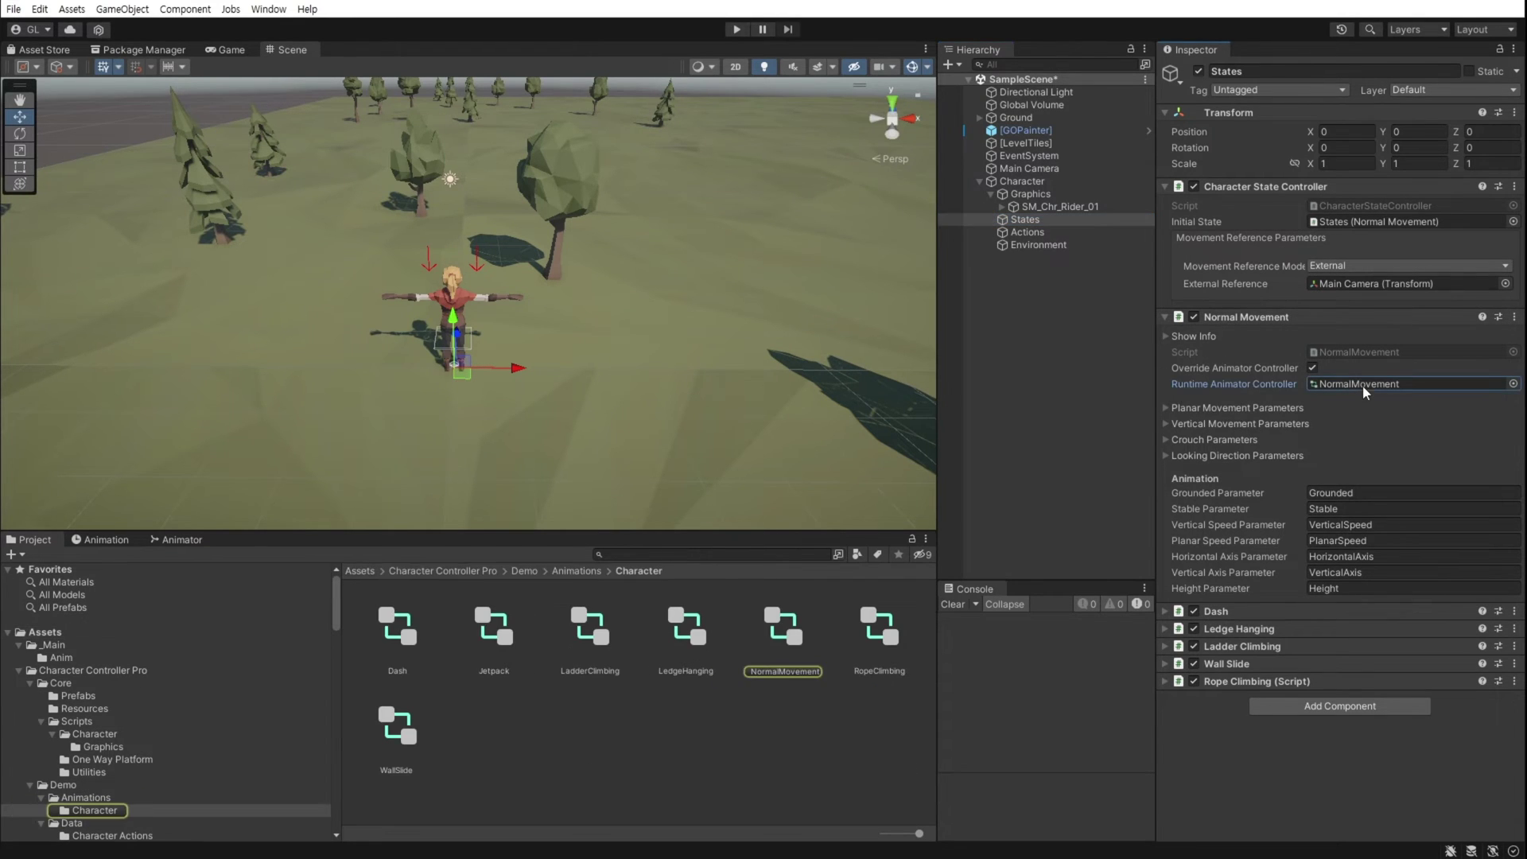
click(1034, 318)
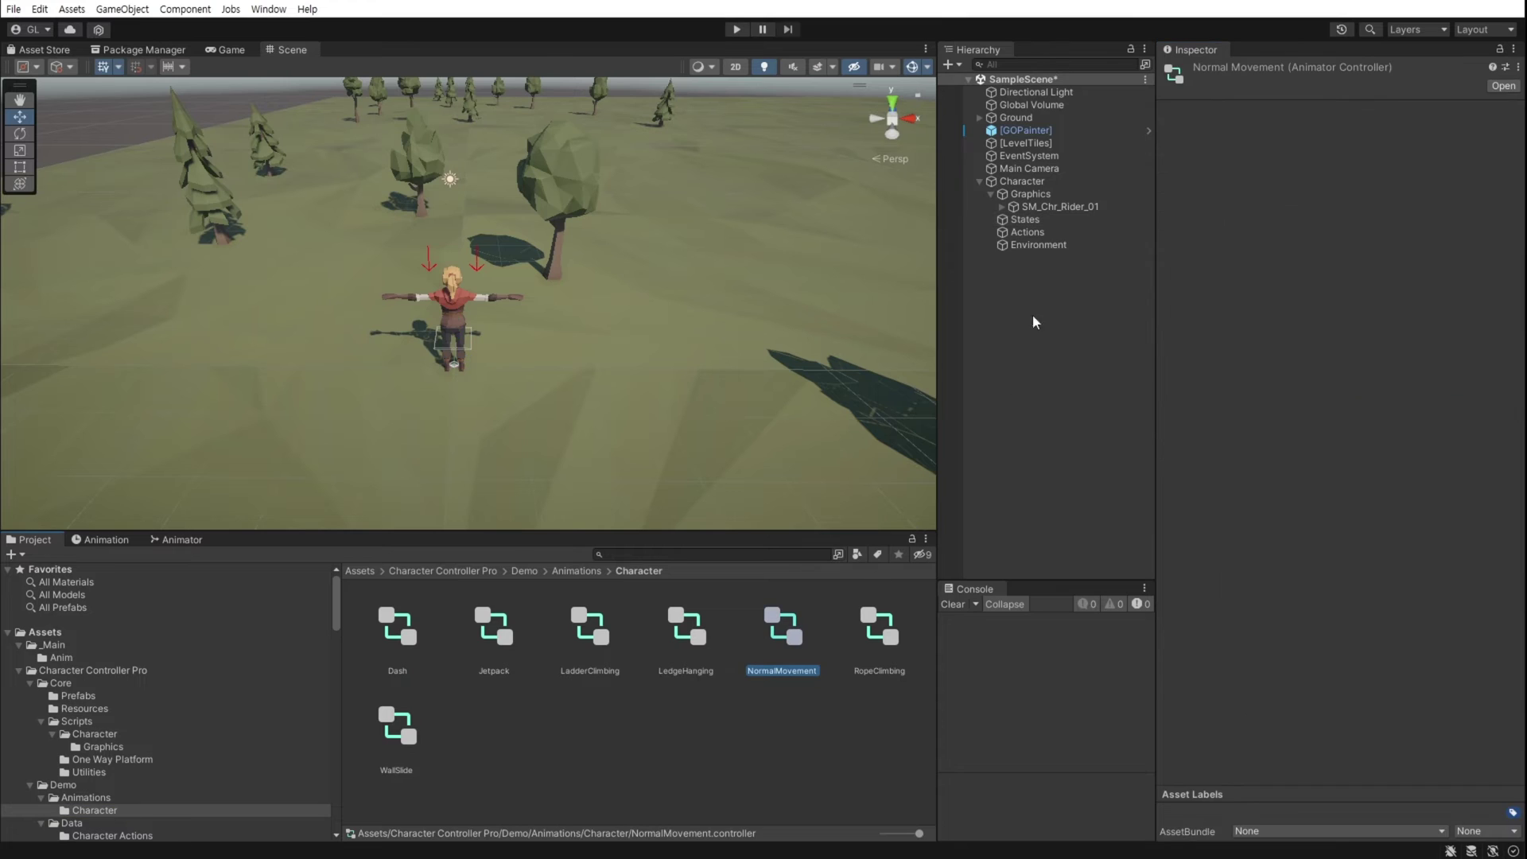
click(1056, 207)
drag(782, 629, 1349, 213)
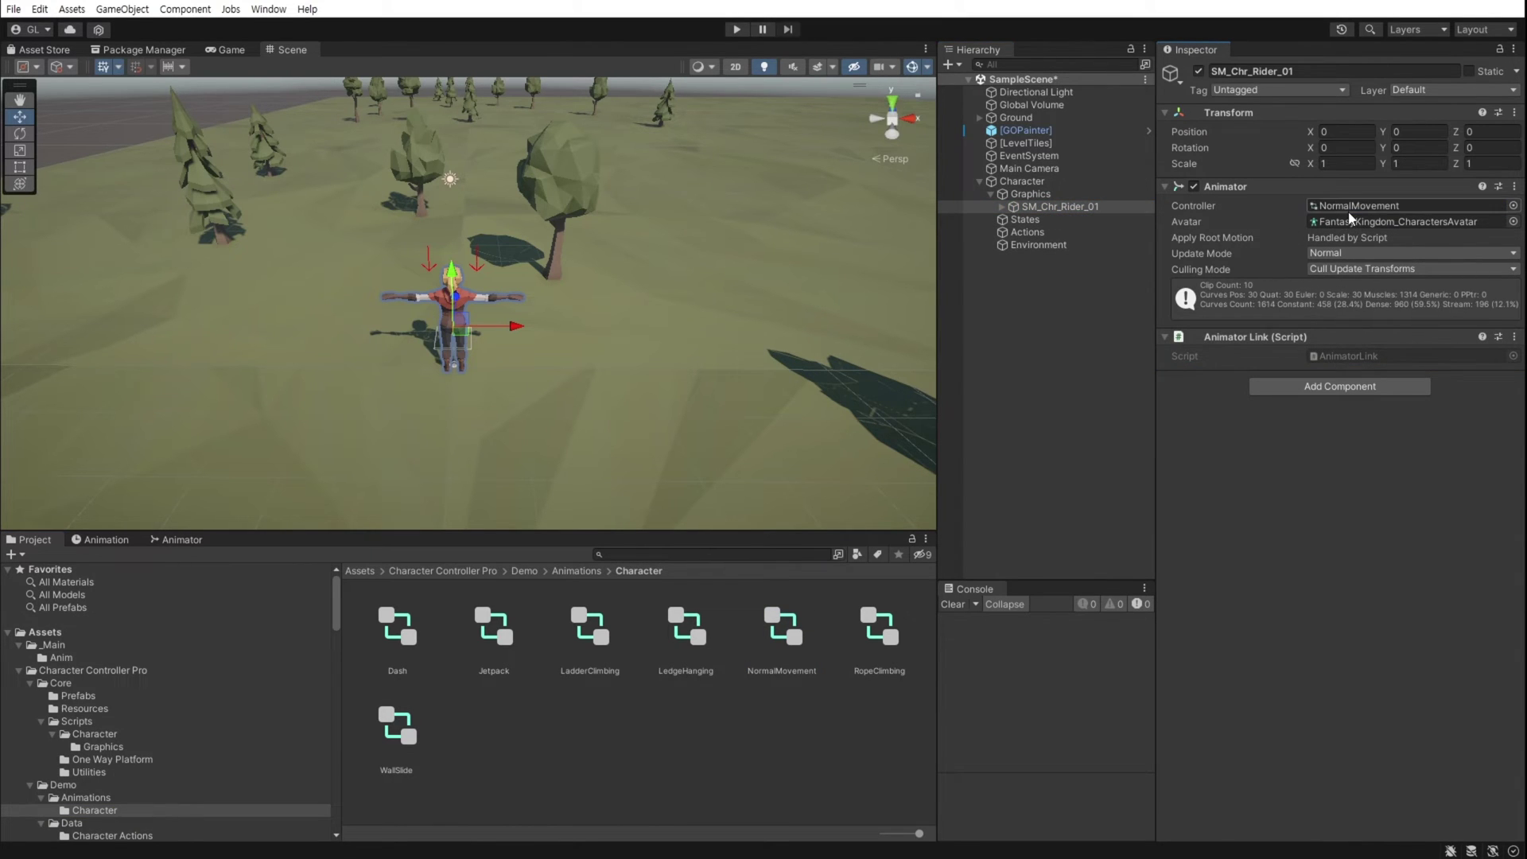
click(1346, 209)
Open NormalMovement in the Animator, dock that window beside the Scene view, and add a trigger parameter named Attack.
double_click(779, 629)
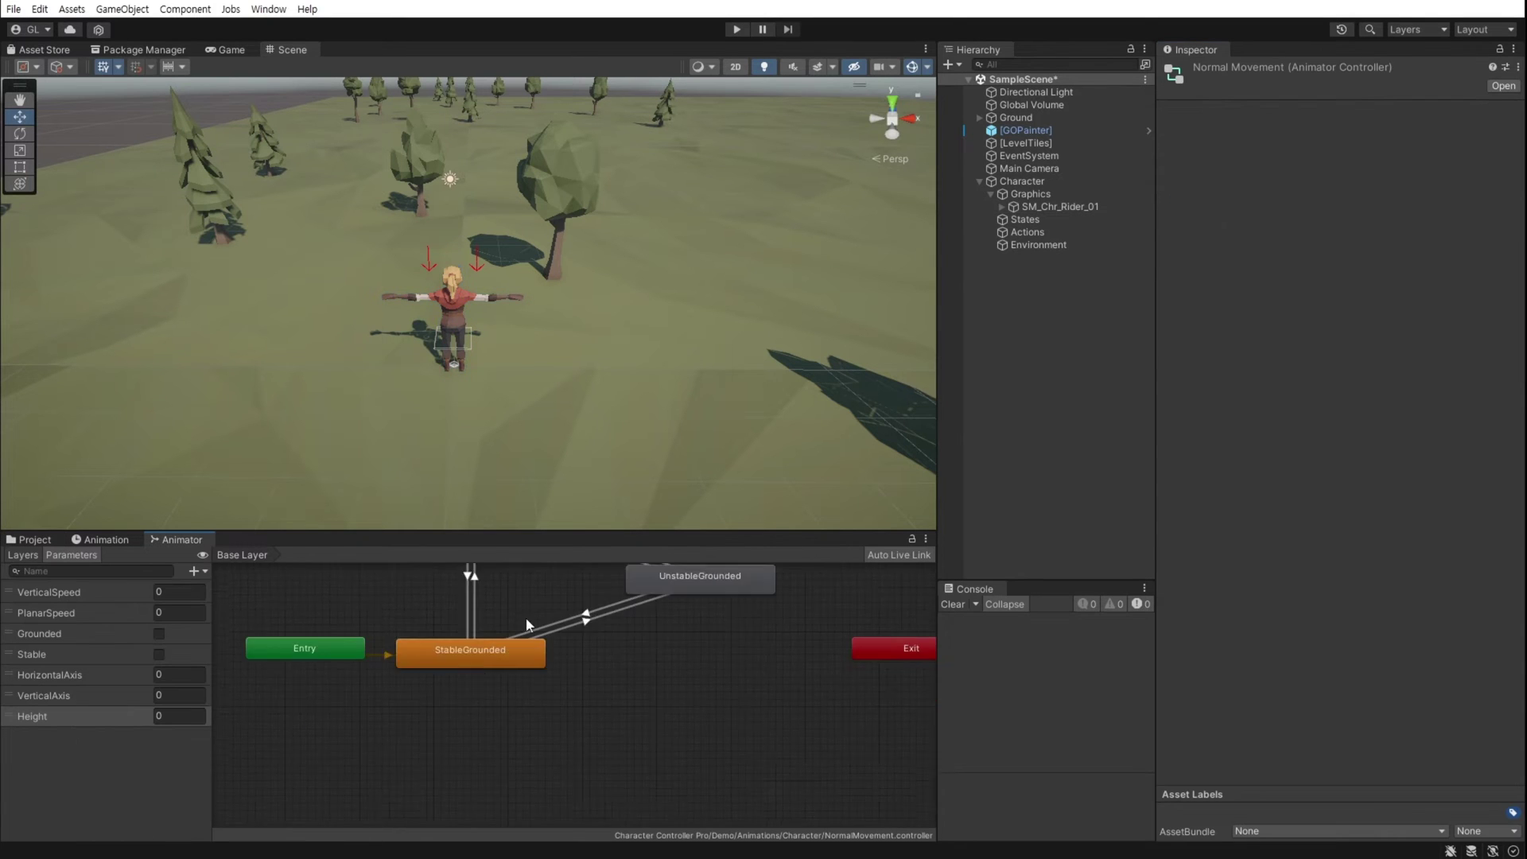
drag(175, 539, 374, 51)
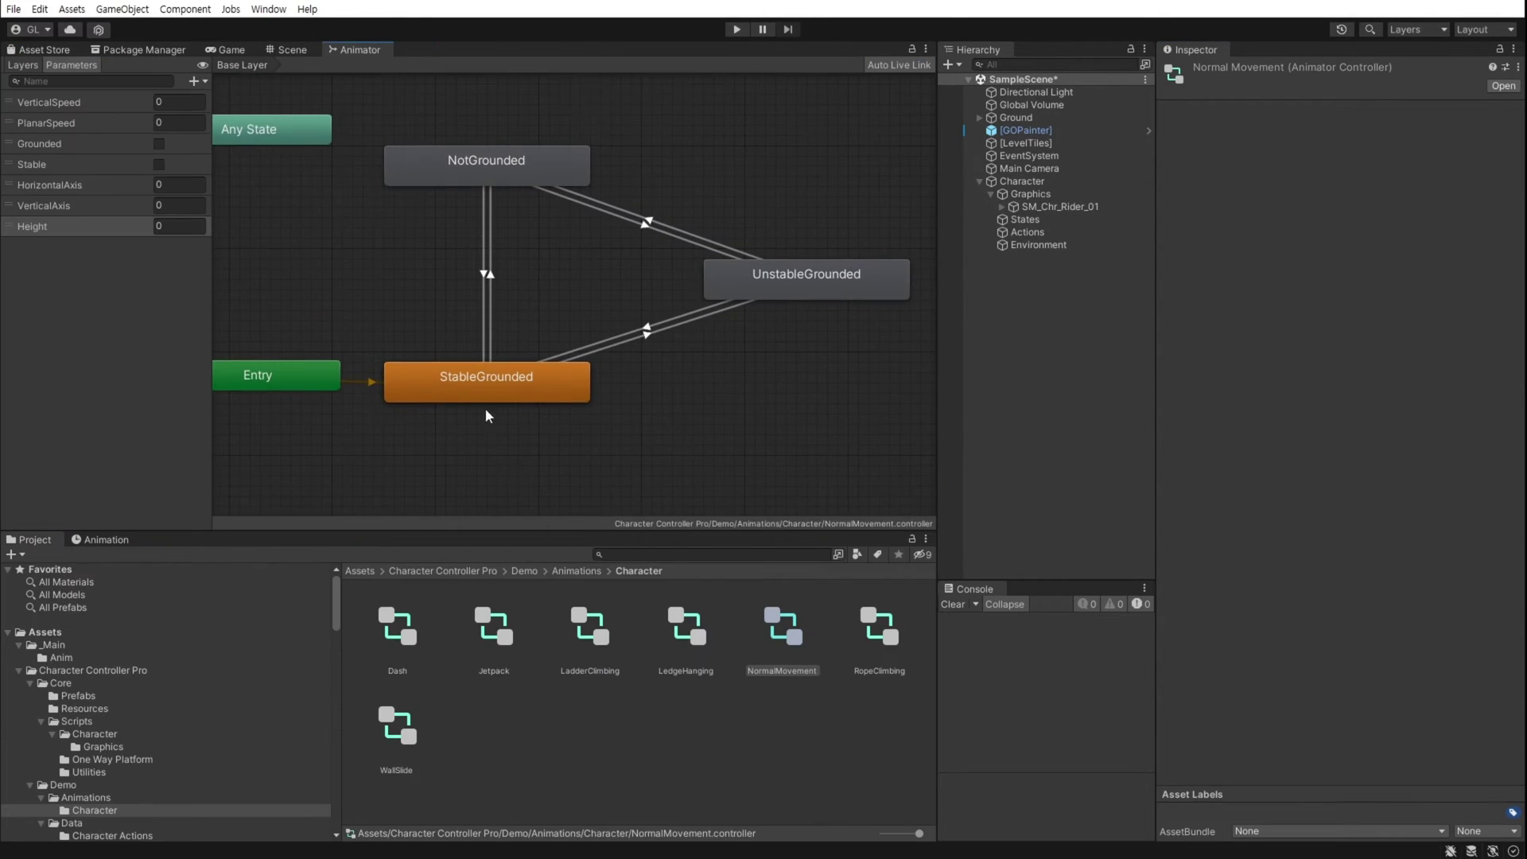
click(202, 83)
click(225, 152)
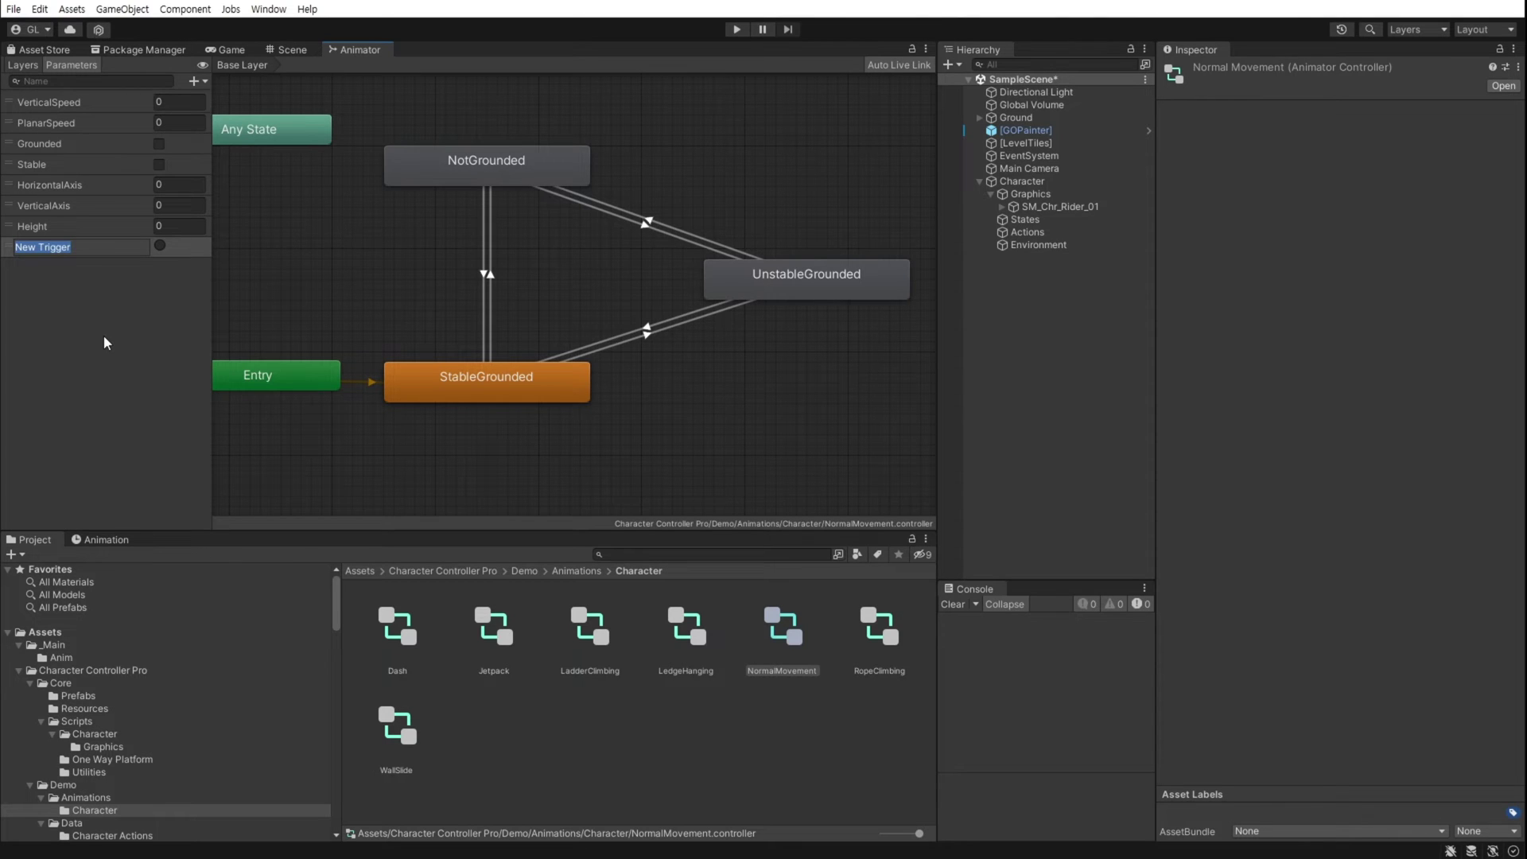
text(Attack)
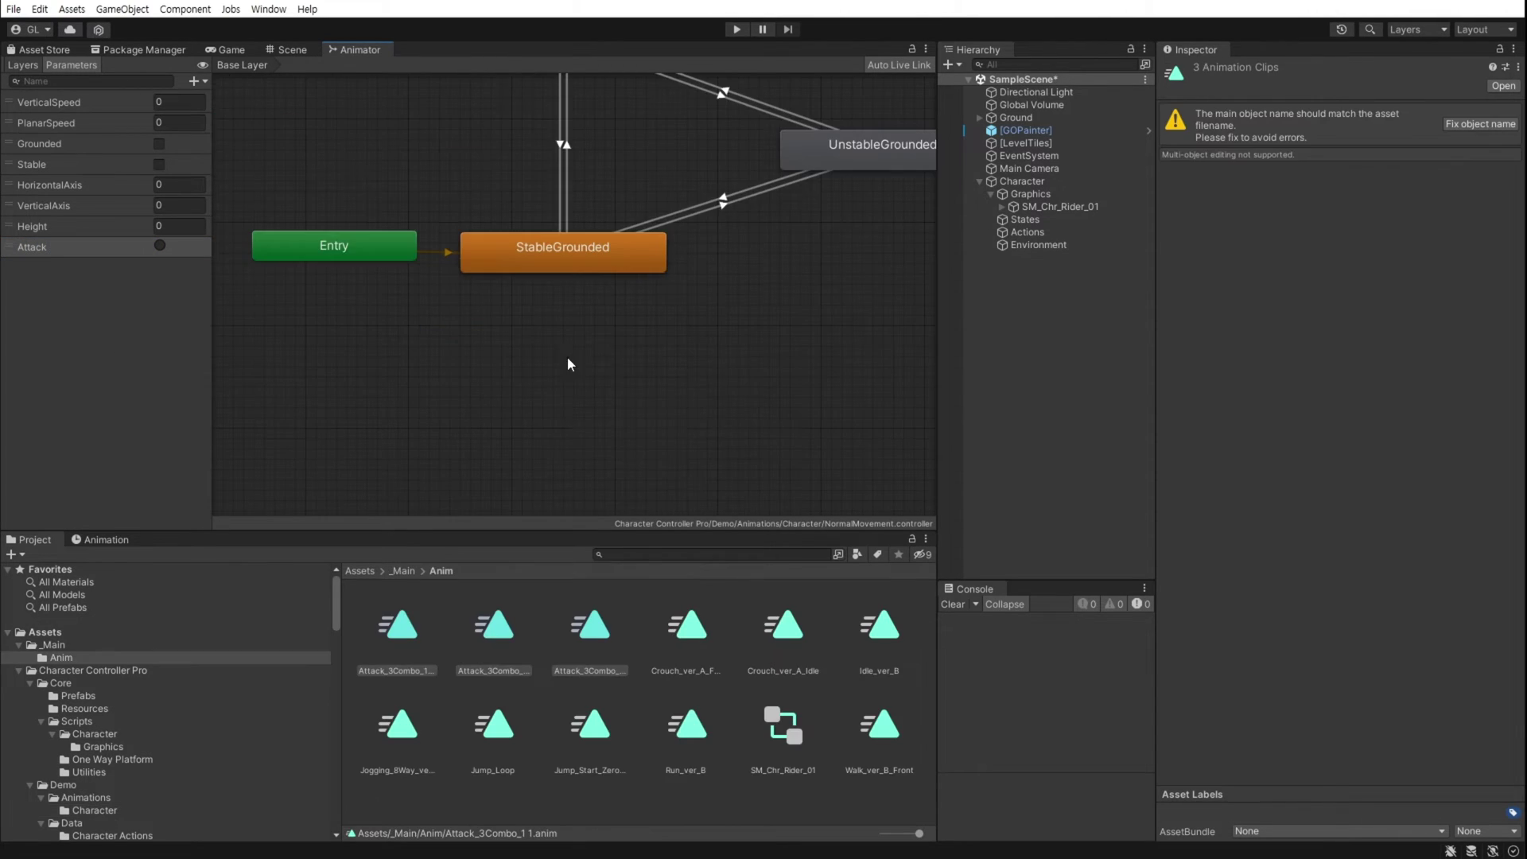
Create a sub-state machine below StableGrounded in the Base Layer and name it Attack.
right_click(566, 357)
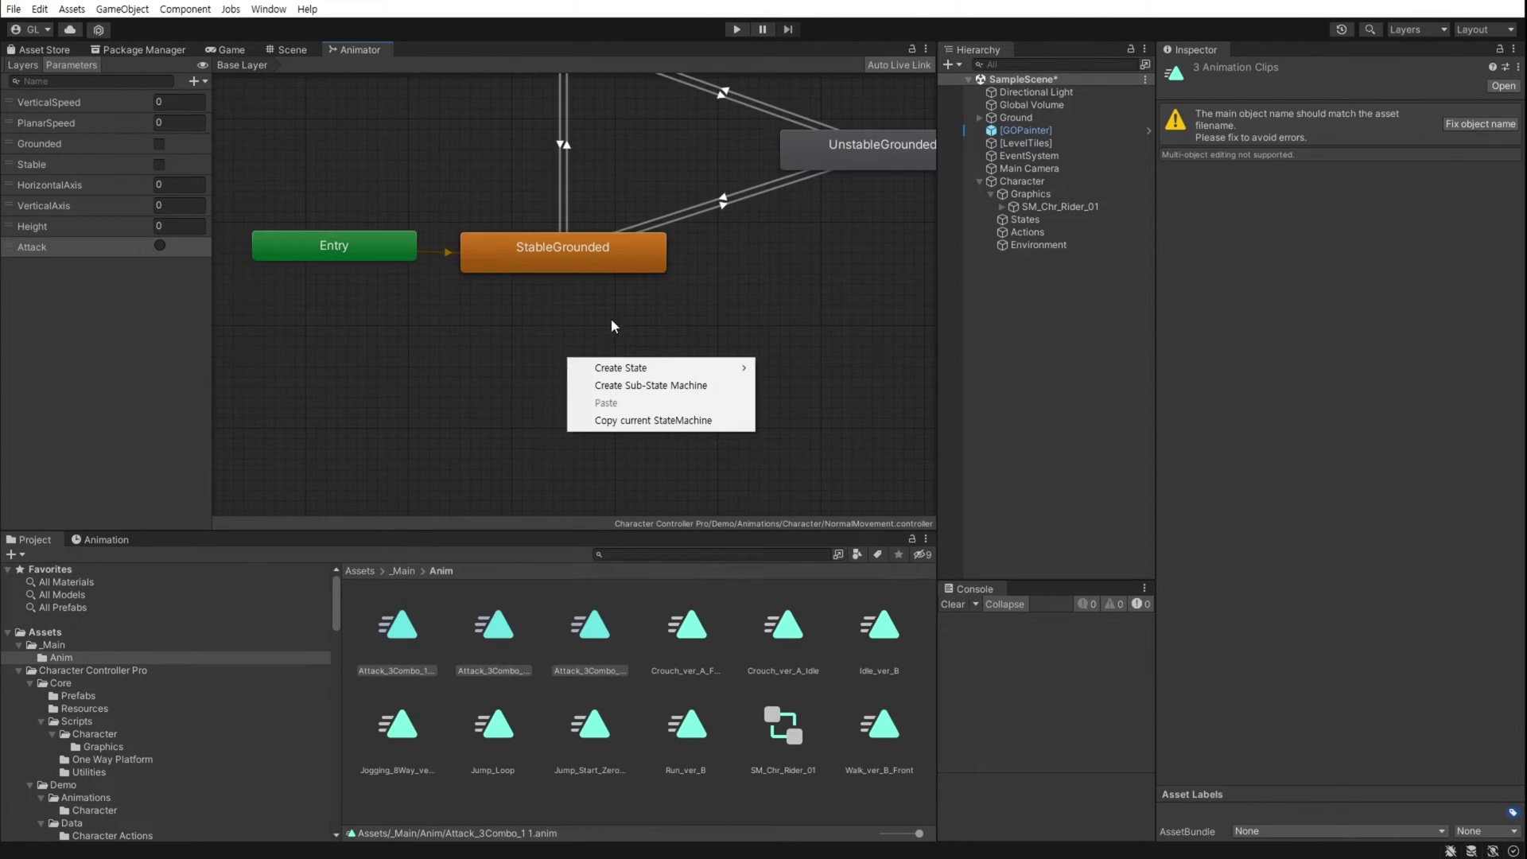
click(736, 389)
click(676, 385)
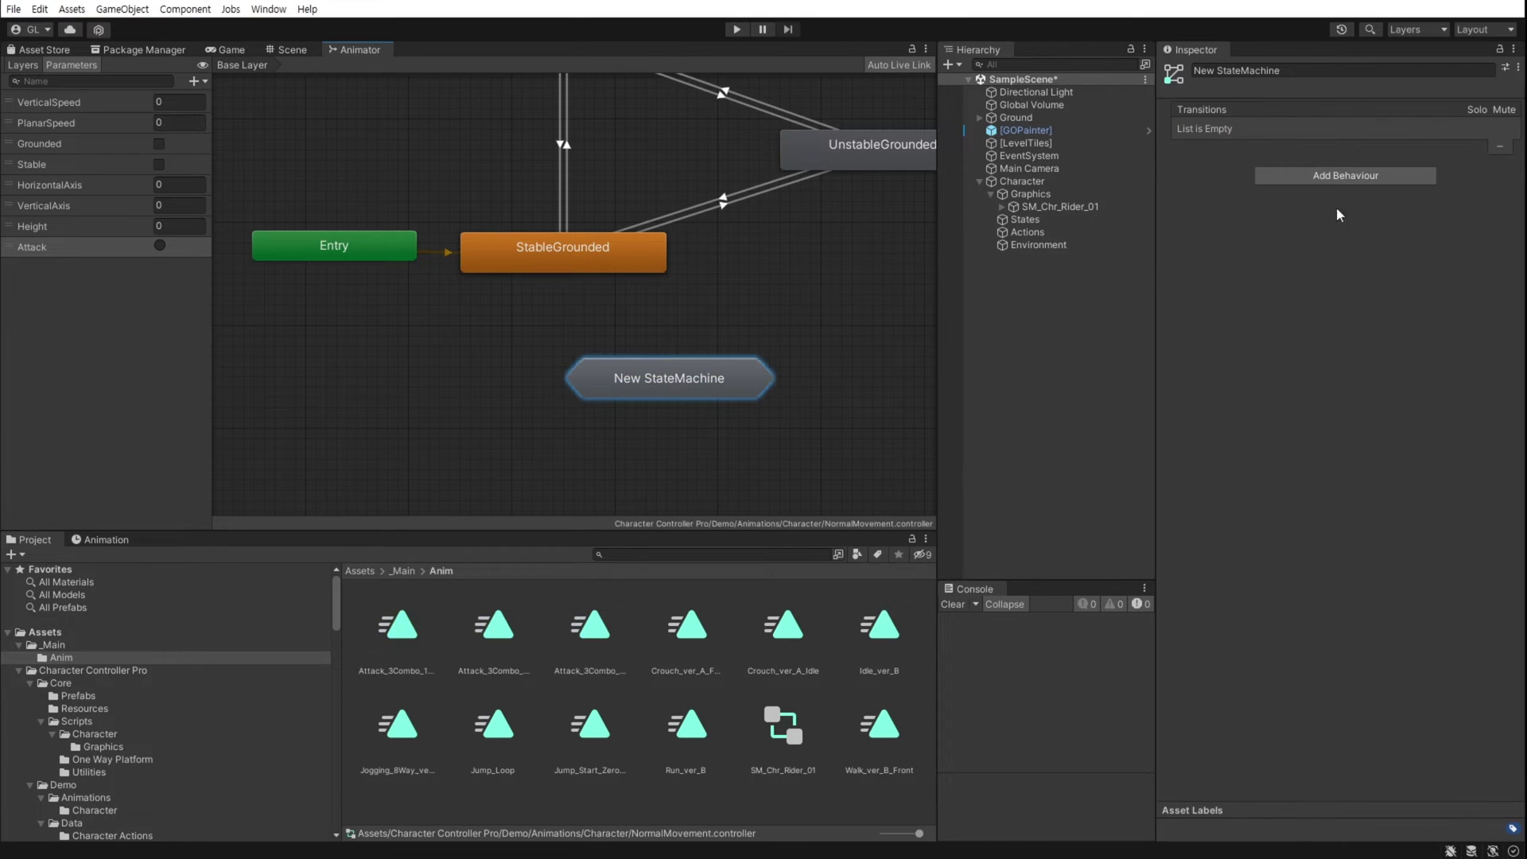
drag(1357, 67, 1112, 77)
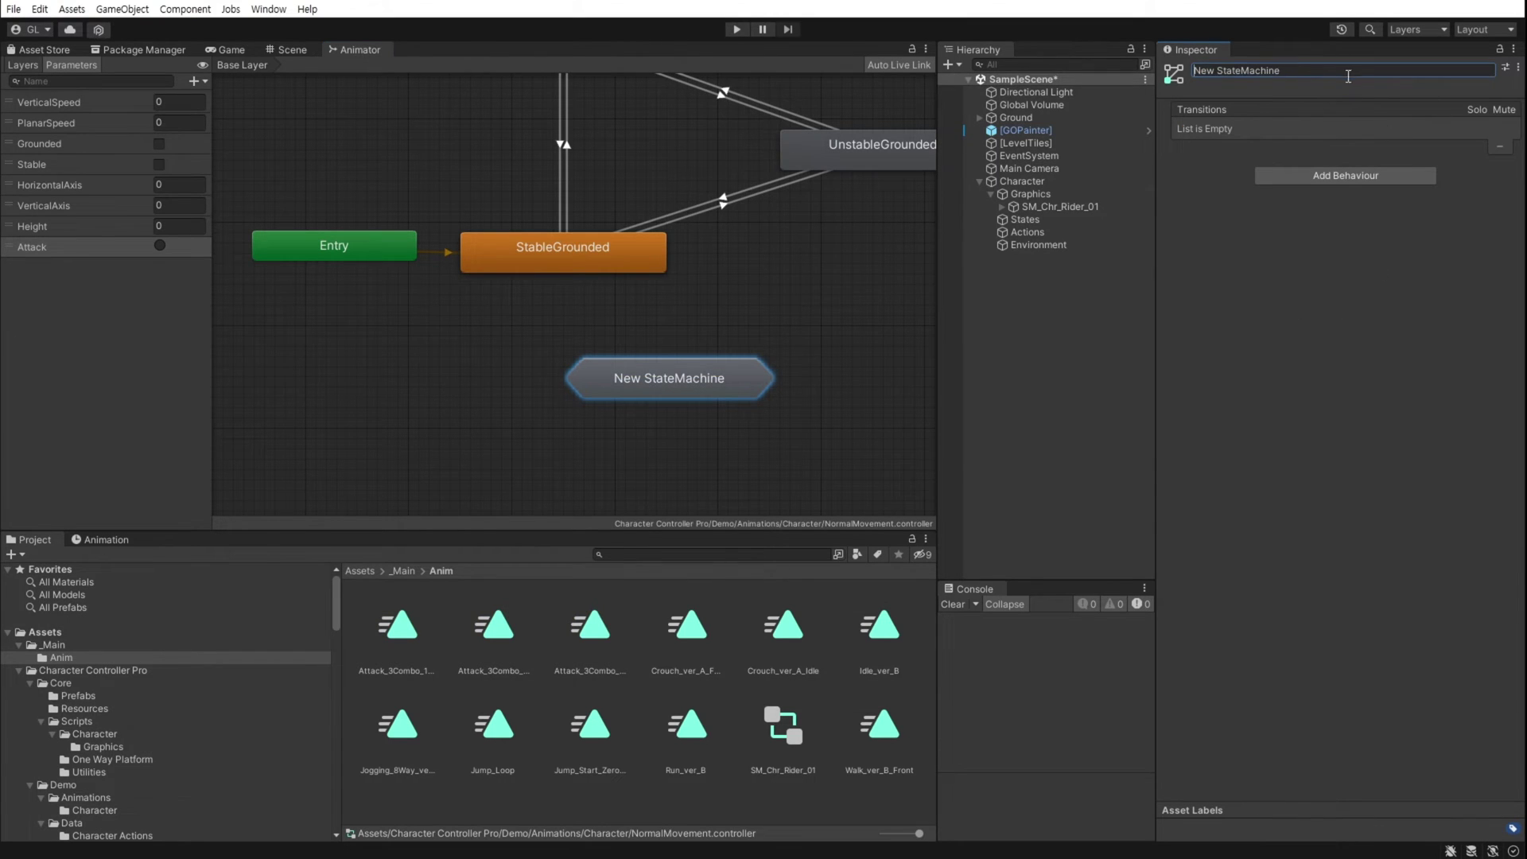
text(Attack)
key(Return)
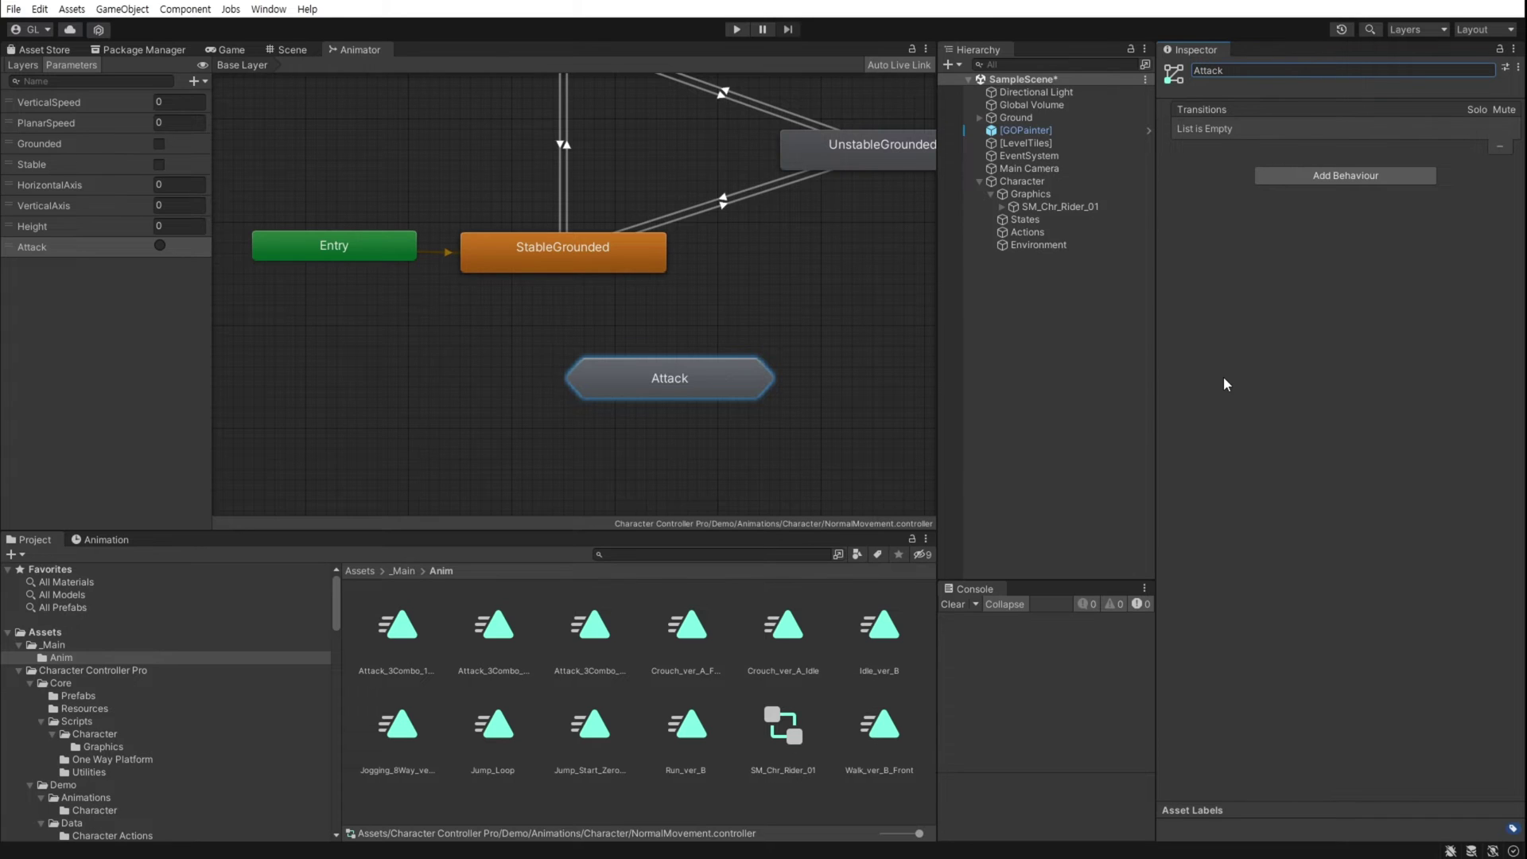
Inside the Attack sub-state machine, rearrange the default nodes and add the three Attack_3Combo clips as states.
double_click(707, 382)
drag(820, 256, 456, 211)
drag(850, 330, 908, 493)
click(414, 630)
shift+click(589, 628)
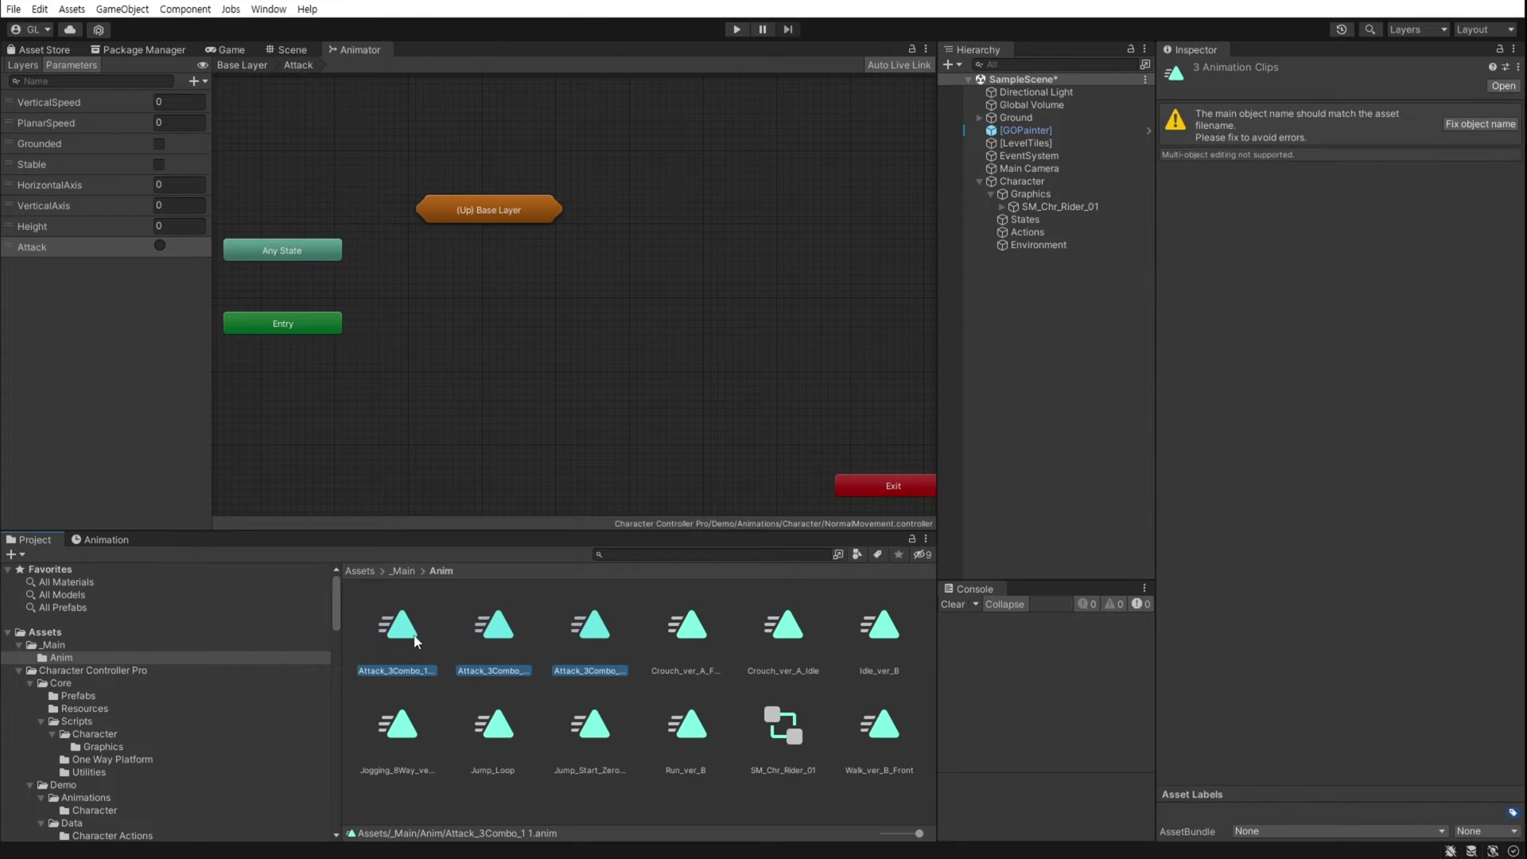
drag(414, 630, 563, 367)
scroll(646, 441, down, 3)
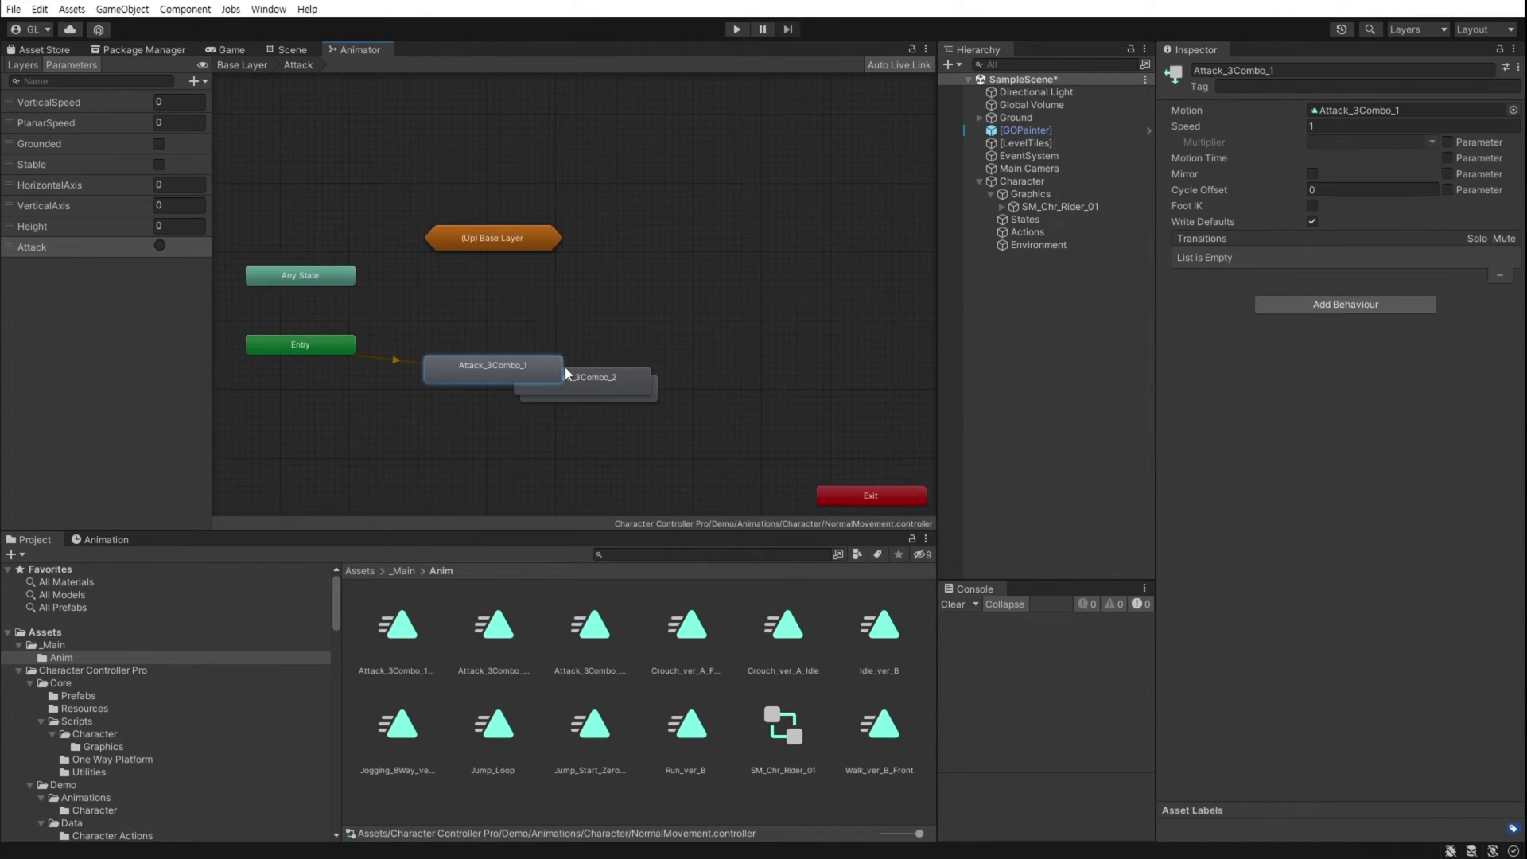
Widen the graph area and spread out the states, with Attack_3Combo_2 beside Attack_3Combo_1 and Attack_3Combo_3 above Attack_3Combo_2.
drag(1155, 453, 1193, 452)
drag(937, 416, 966, 416)
drag(611, 379, 744, 370)
drag(585, 383, 710, 241)
Create looping transitions from Attack_3Combo_1 to Attack_3Combo_2, on to Attack_3Combo_3, and back to Attack_3Combo_1.
click(489, 374)
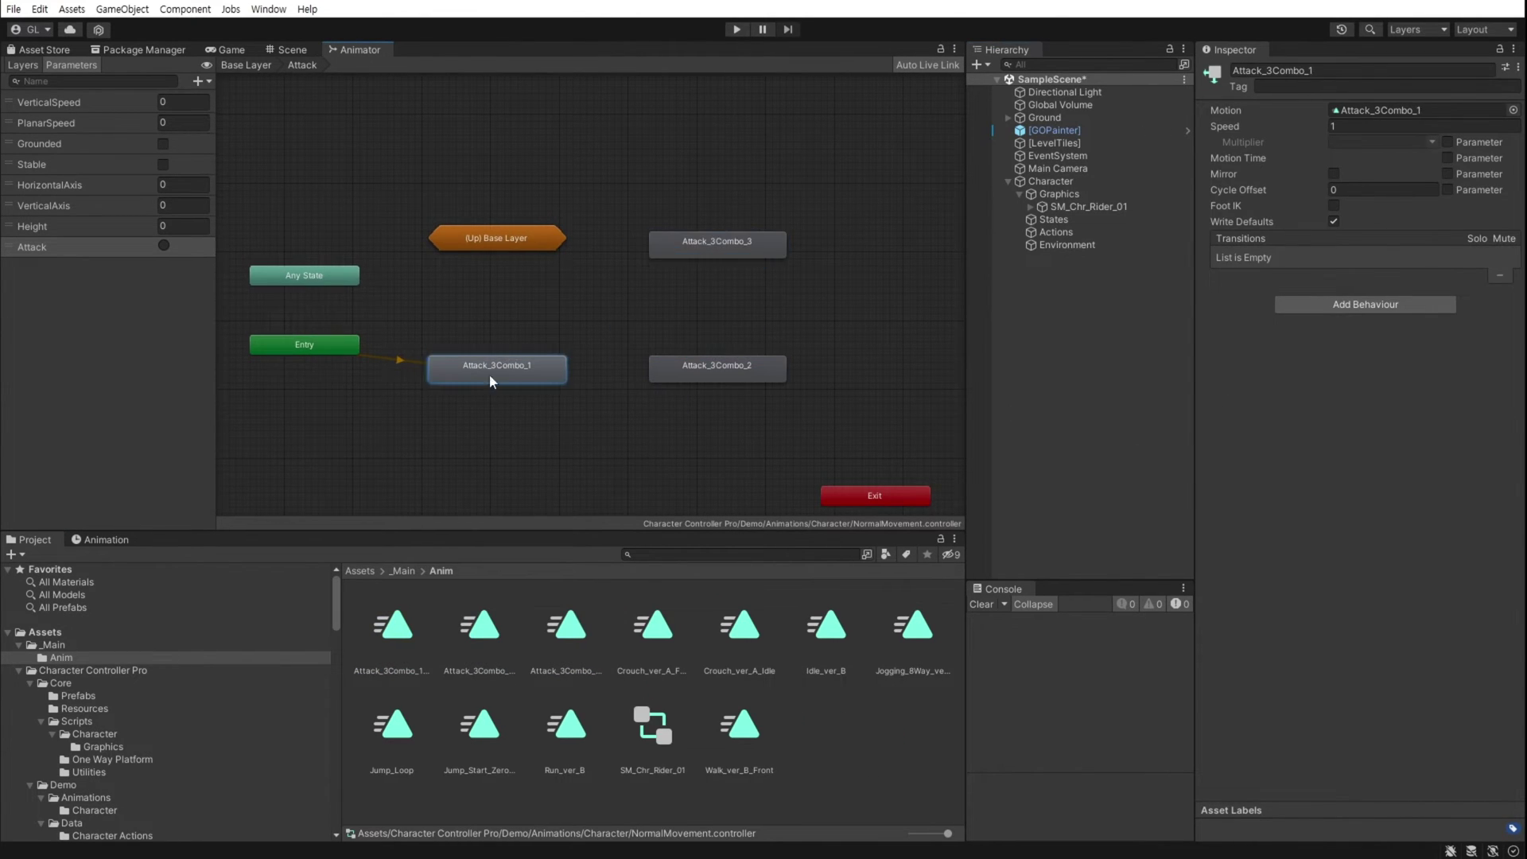
right_click(504, 365)
click(556, 374)
click(726, 379)
right_click(726, 374)
click(746, 384)
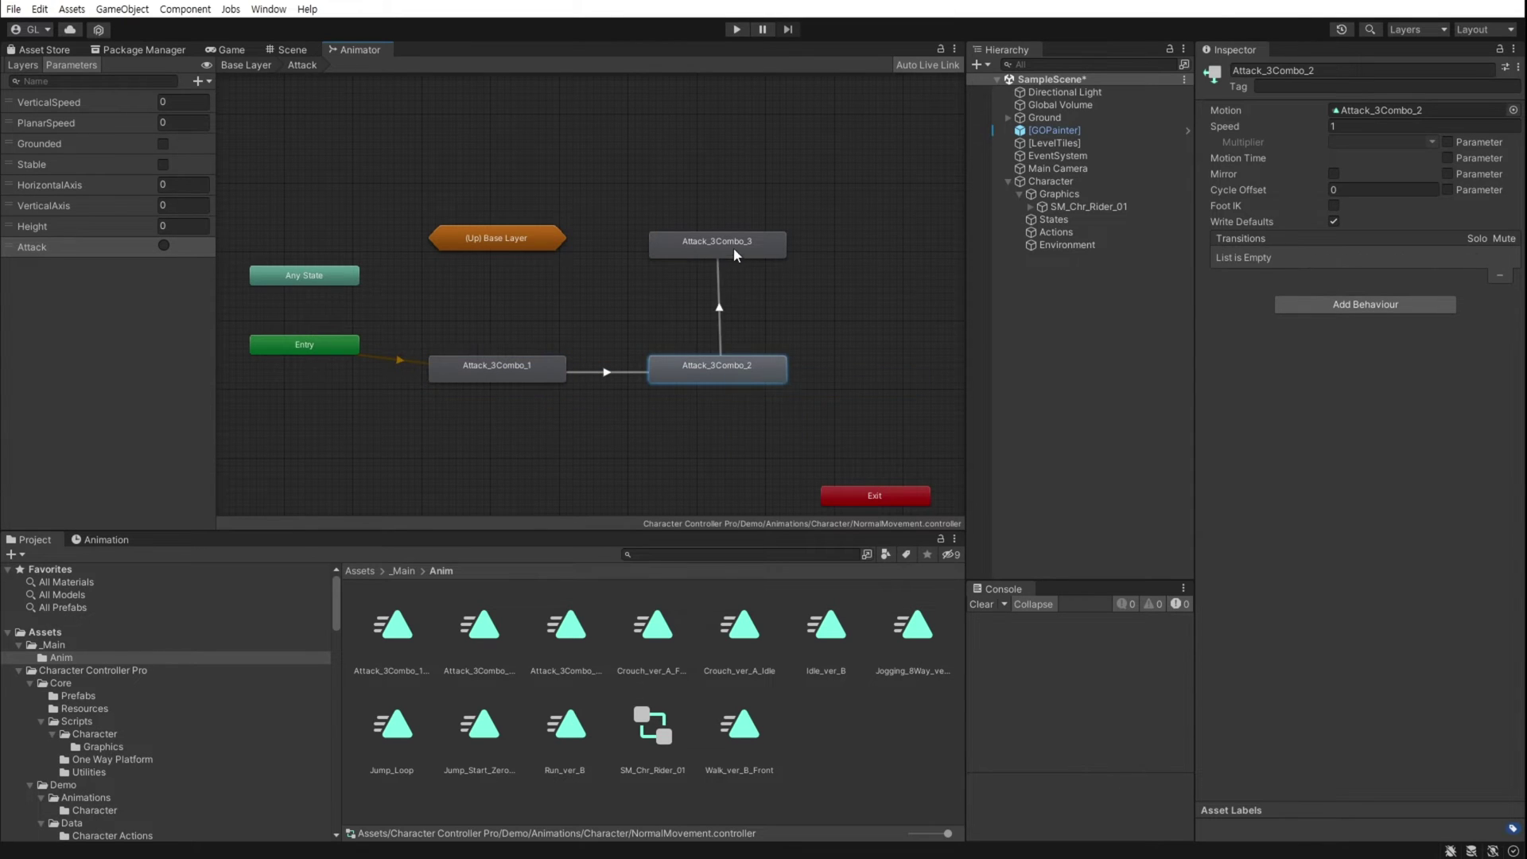
click(730, 247)
right_click(727, 245)
click(744, 255)
click(527, 364)
Create a transition from each of Attack_3Combo_1, Attack_3Combo_2 and Attack_3Combo_3 to the Base Layer's StableGrounded state.
right_click(466, 369)
click(510, 379)
click(499, 238)
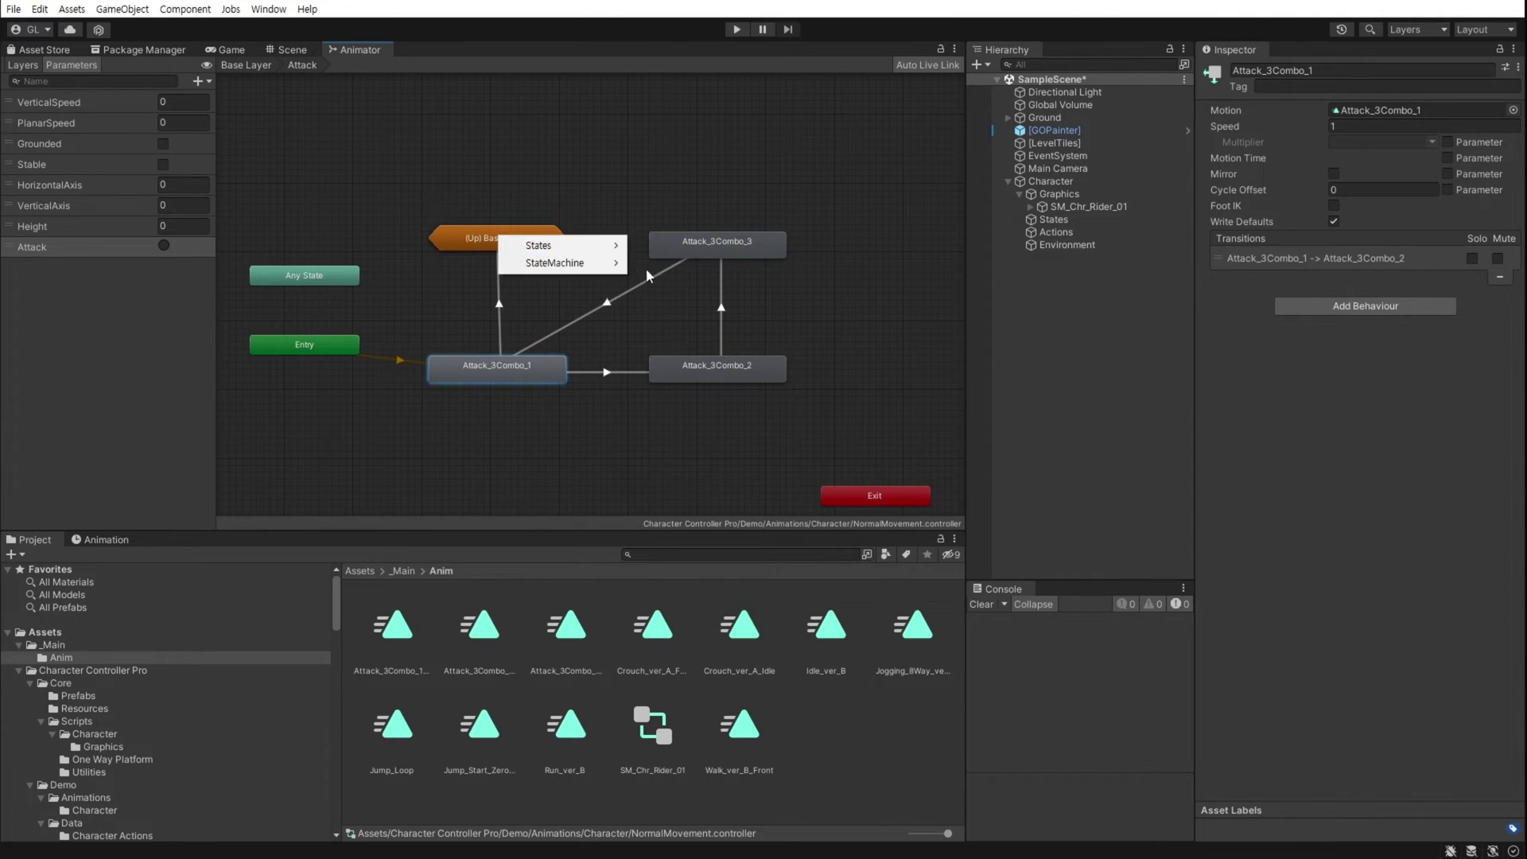
mouse_move(608, 246)
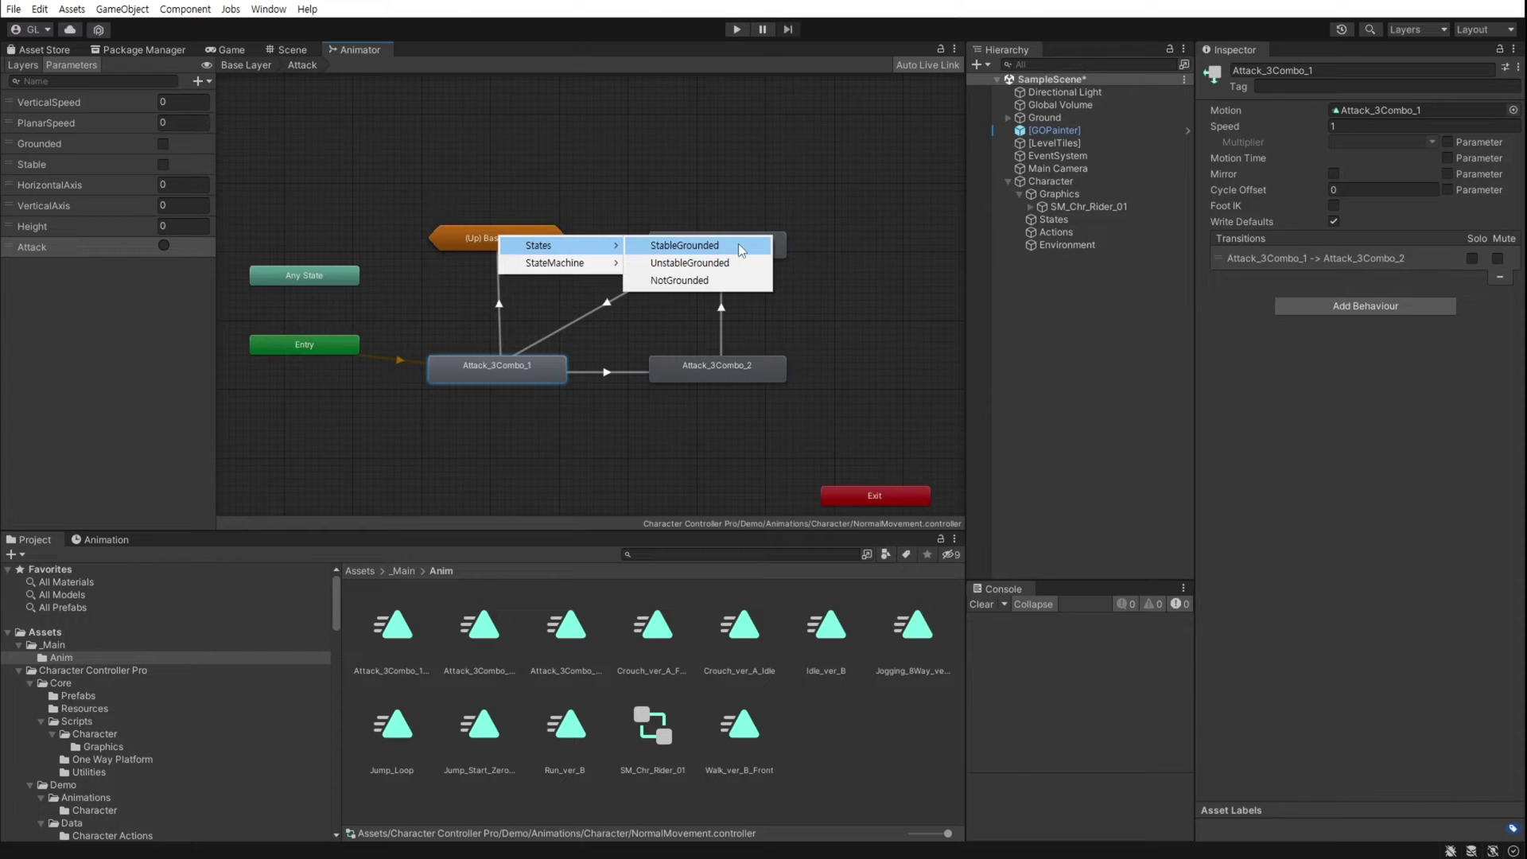
click(738, 243)
right_click(653, 368)
click(676, 378)
click(525, 240)
mouse_move(605, 250)
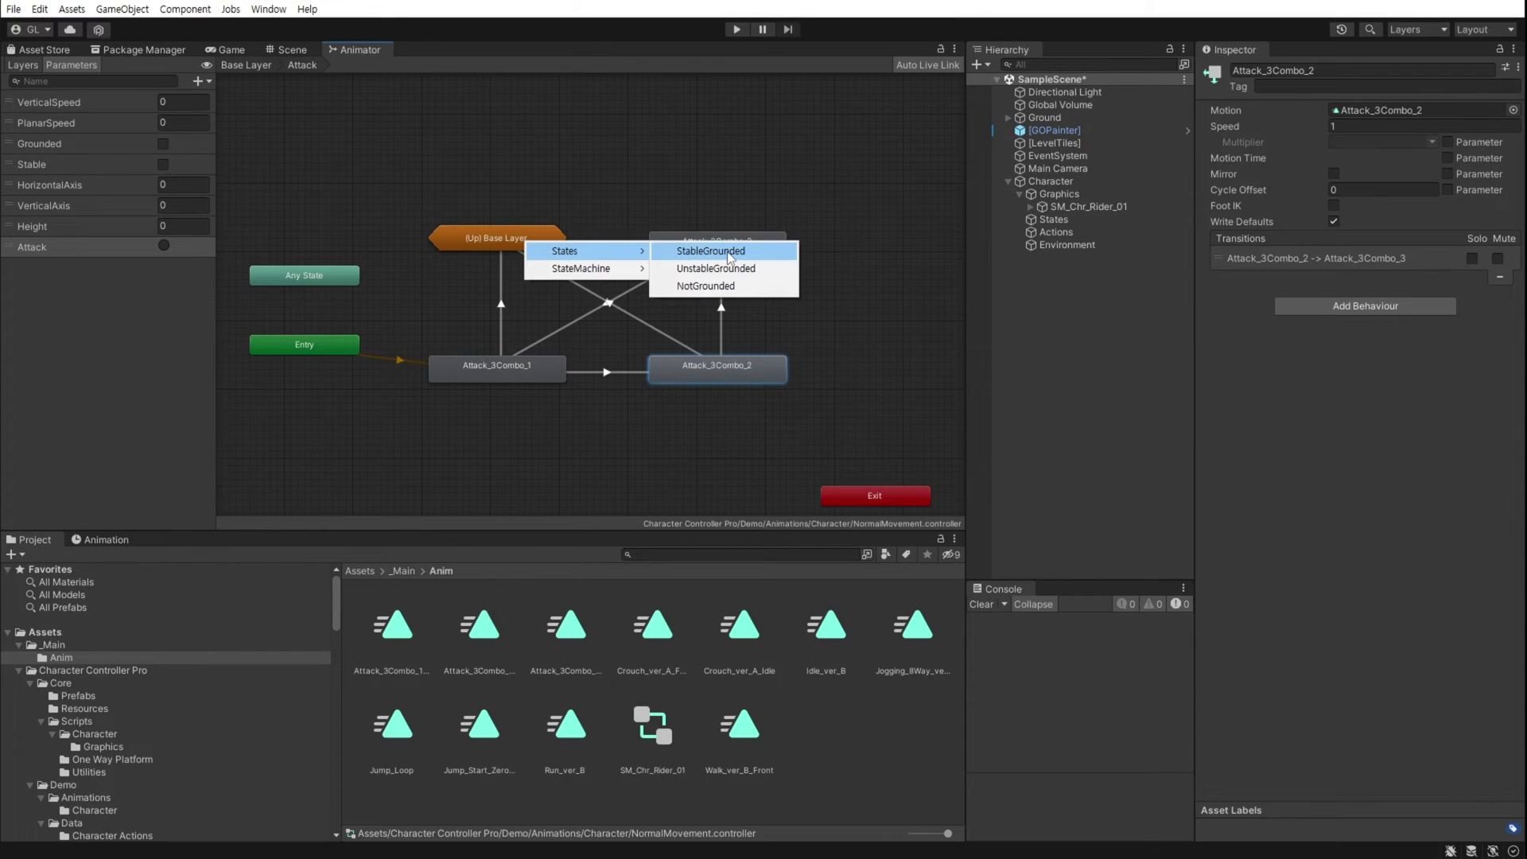
click(729, 251)
right_click(727, 248)
click(763, 258)
click(498, 239)
mouse_move(549, 250)
click(684, 251)
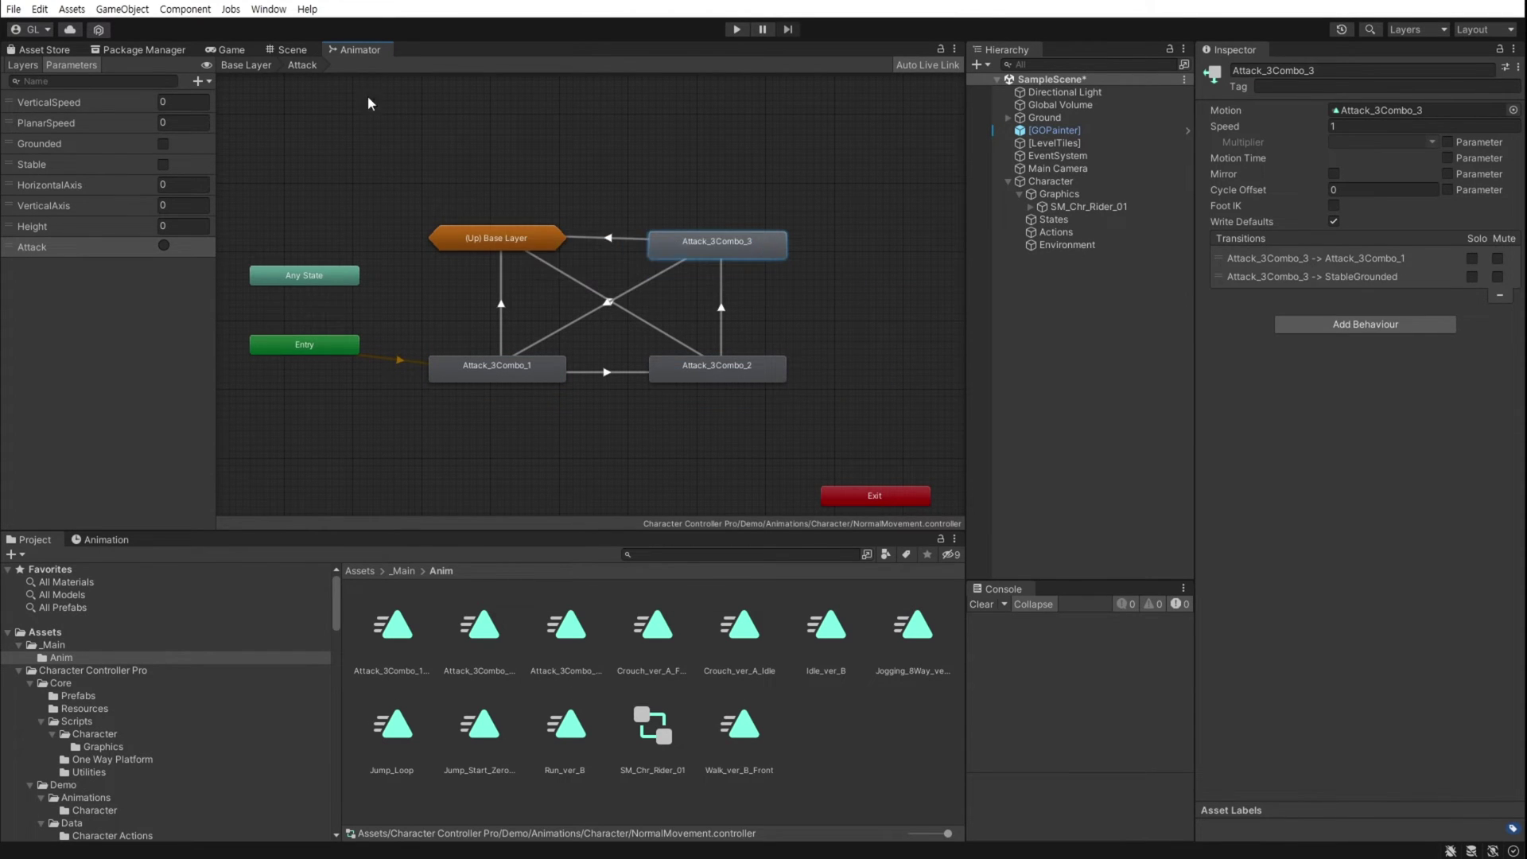
Back in the Base Layer, create a transition from StableGrounded to the Attack_3Combo_1 state inside Attack.
click(247, 65)
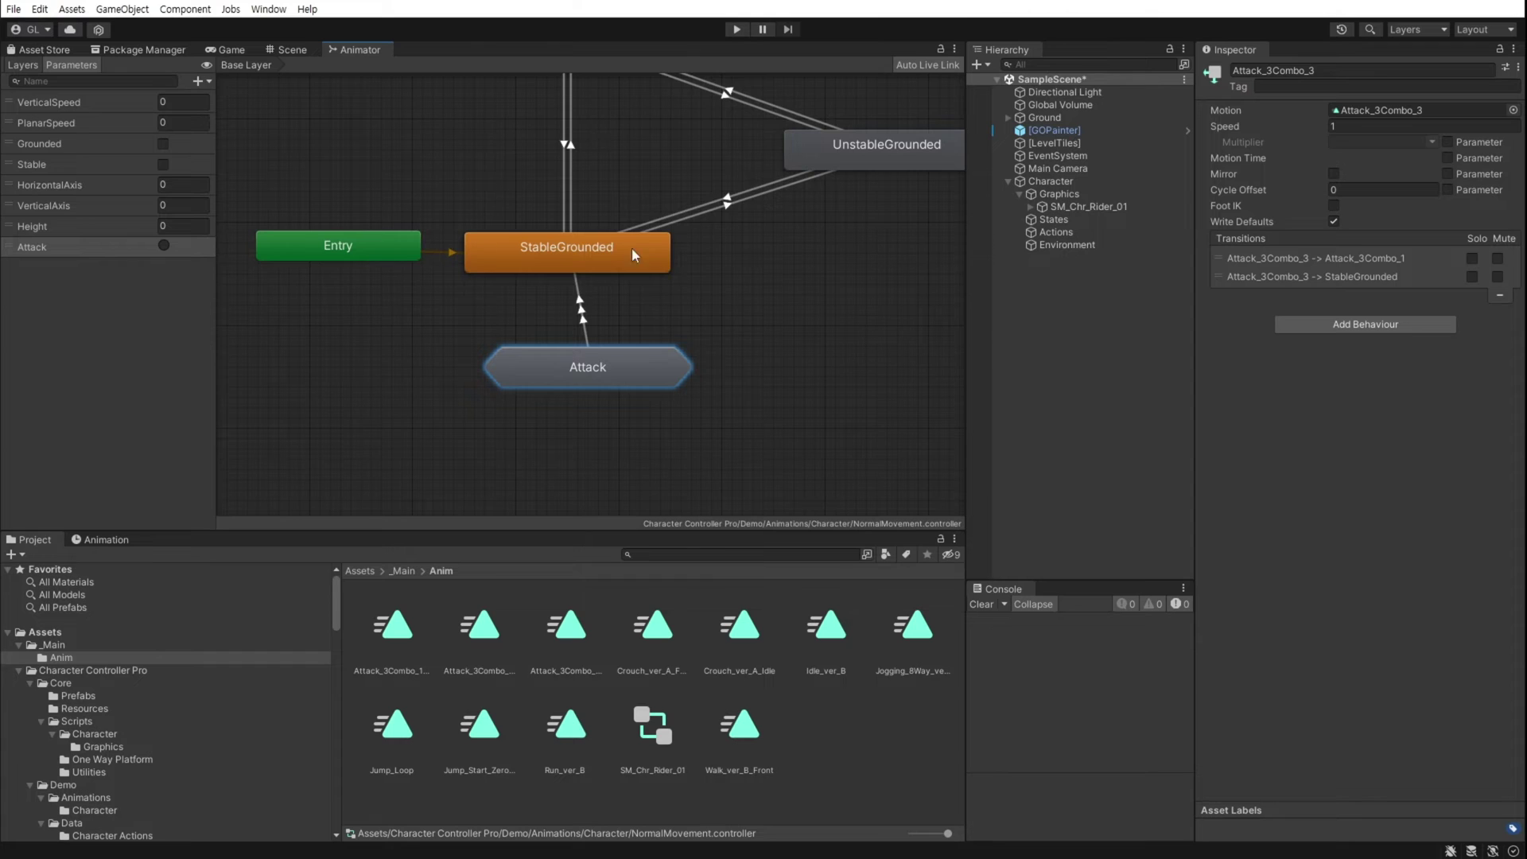
right_click(539, 263)
click(574, 271)
click(569, 354)
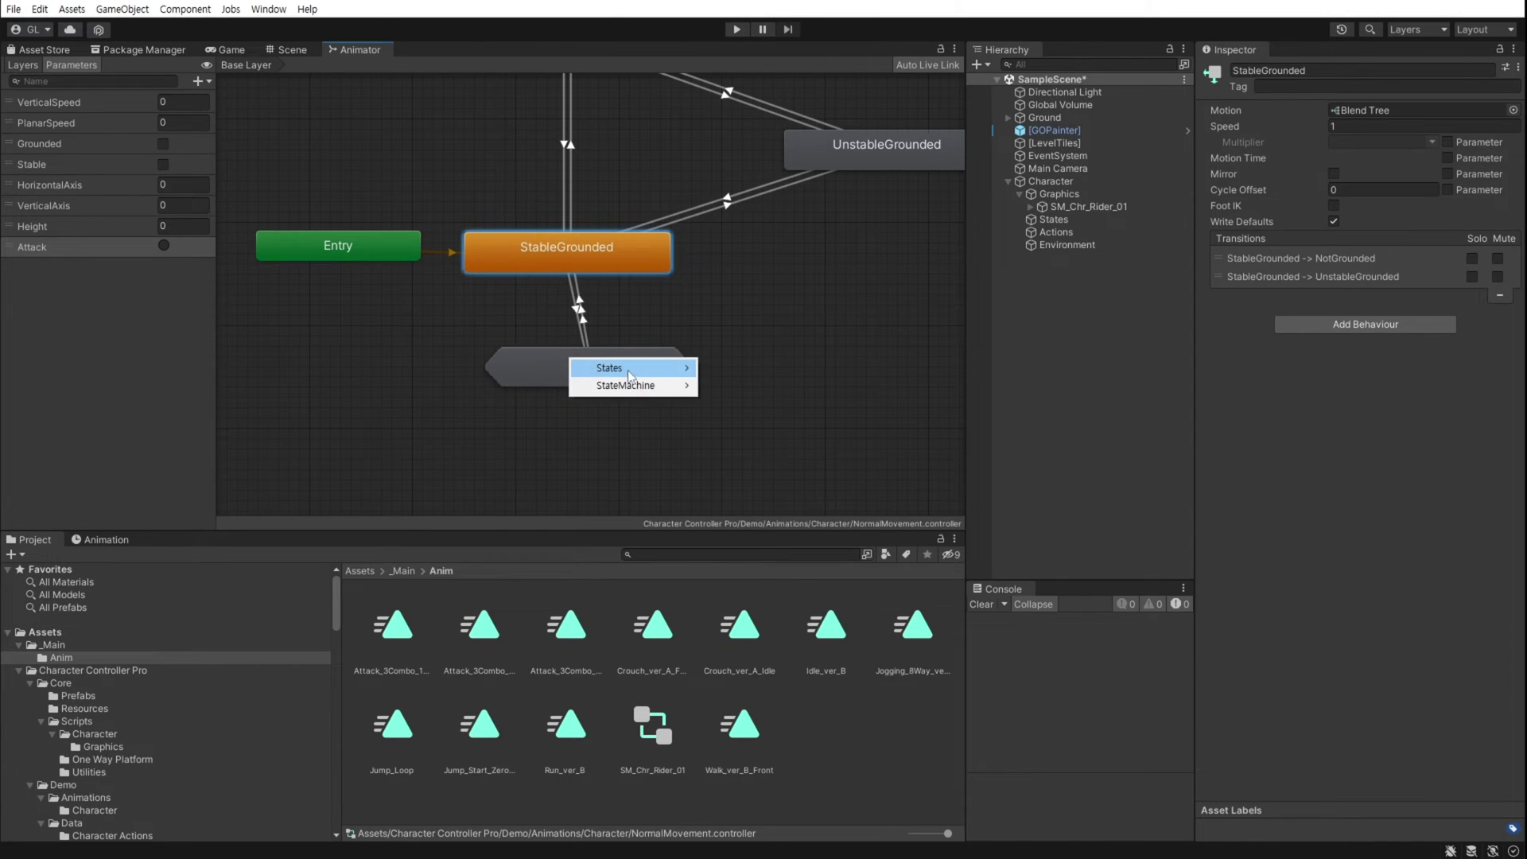
mouse_move(632, 372)
click(759, 369)
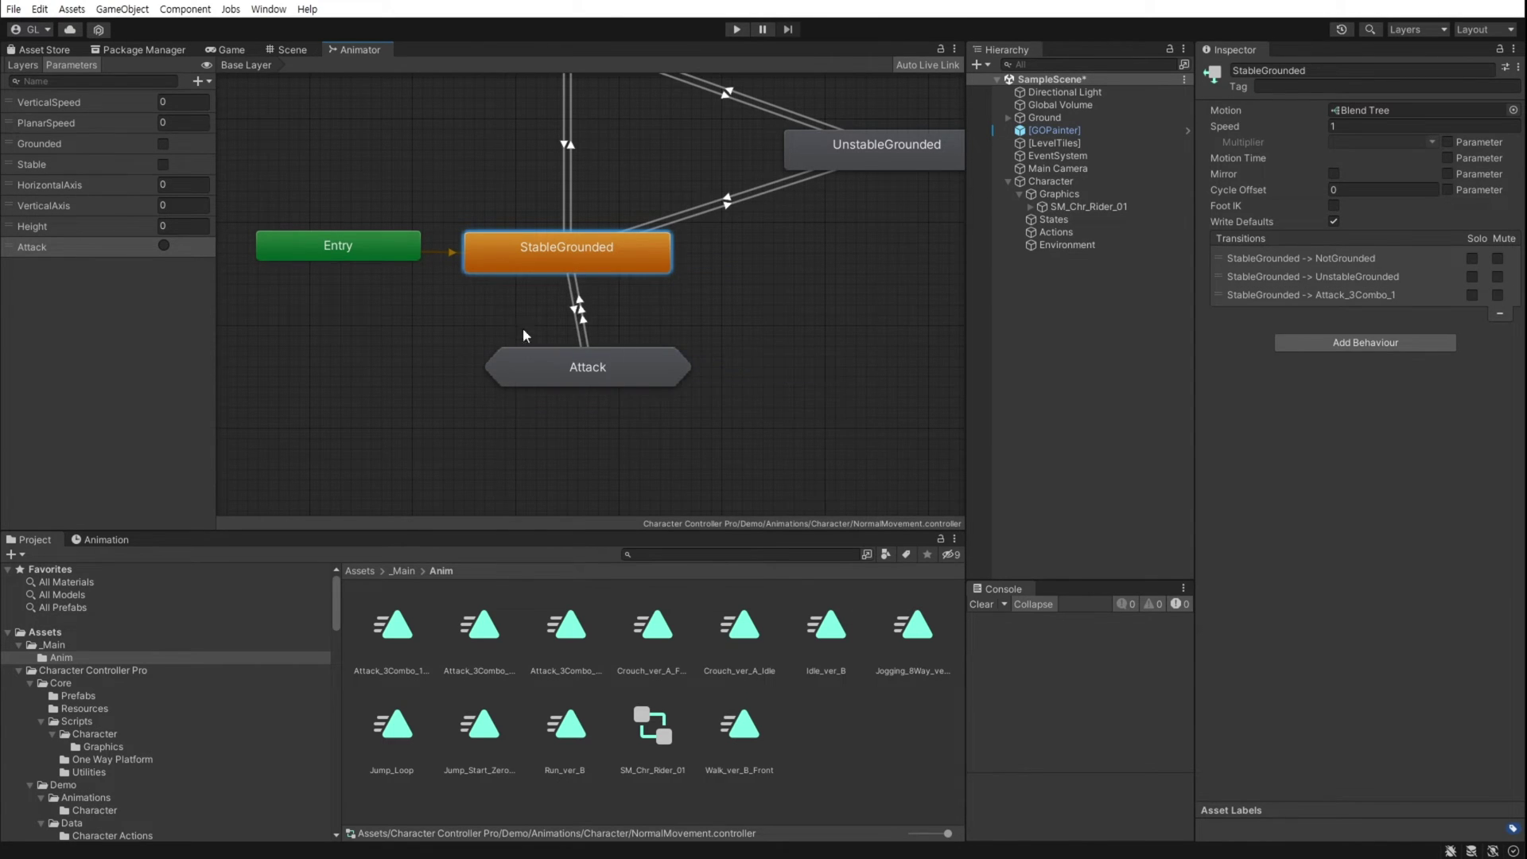
Add an Attack condition to the StableGrounded to Attack_3Combo_1 transition and turn off Has Exit Time.
click(576, 310)
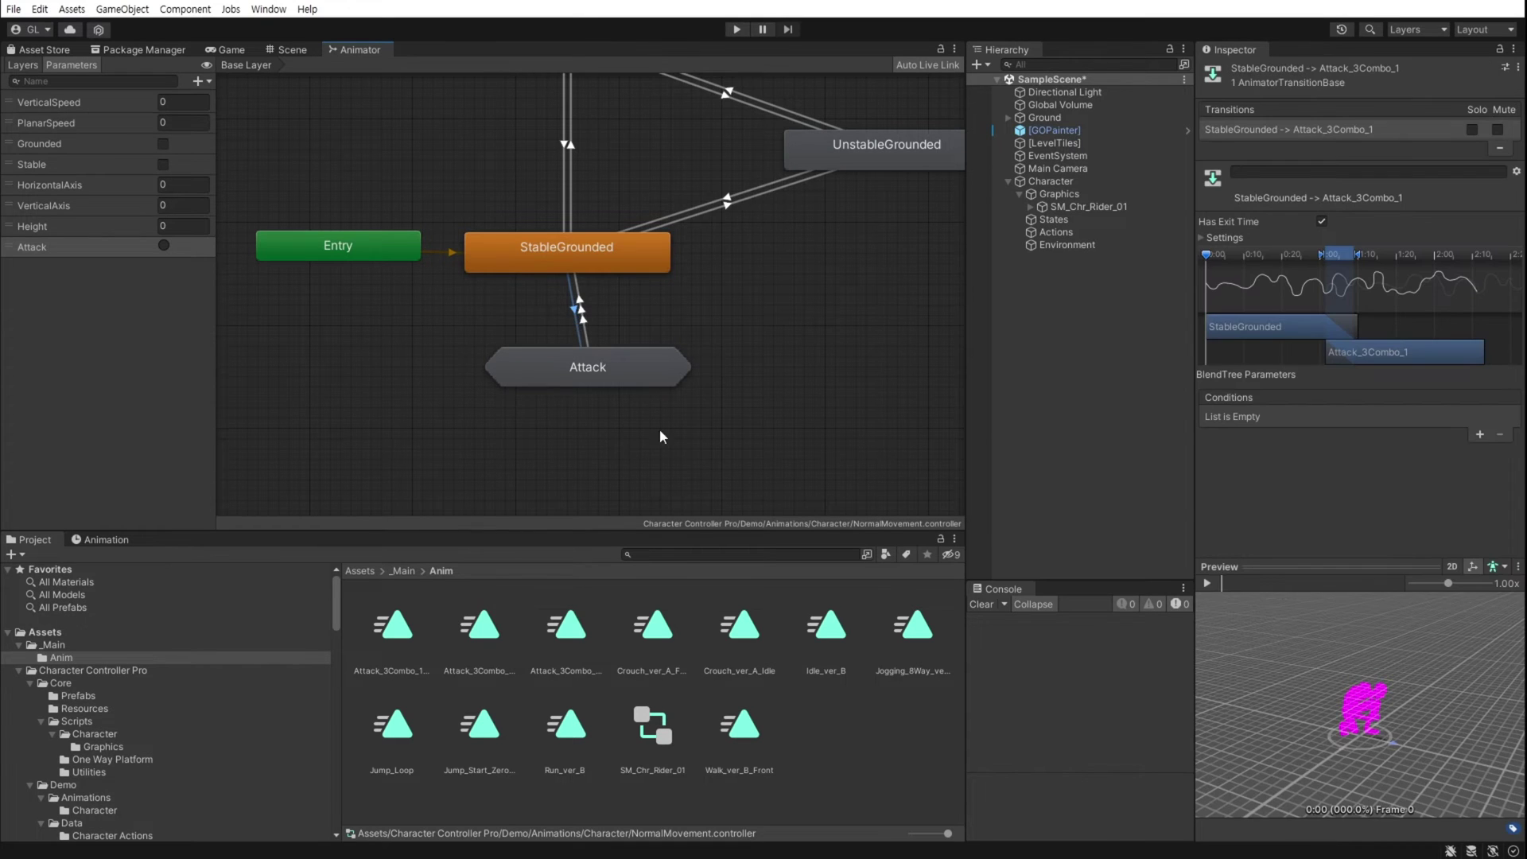
click(1480, 435)
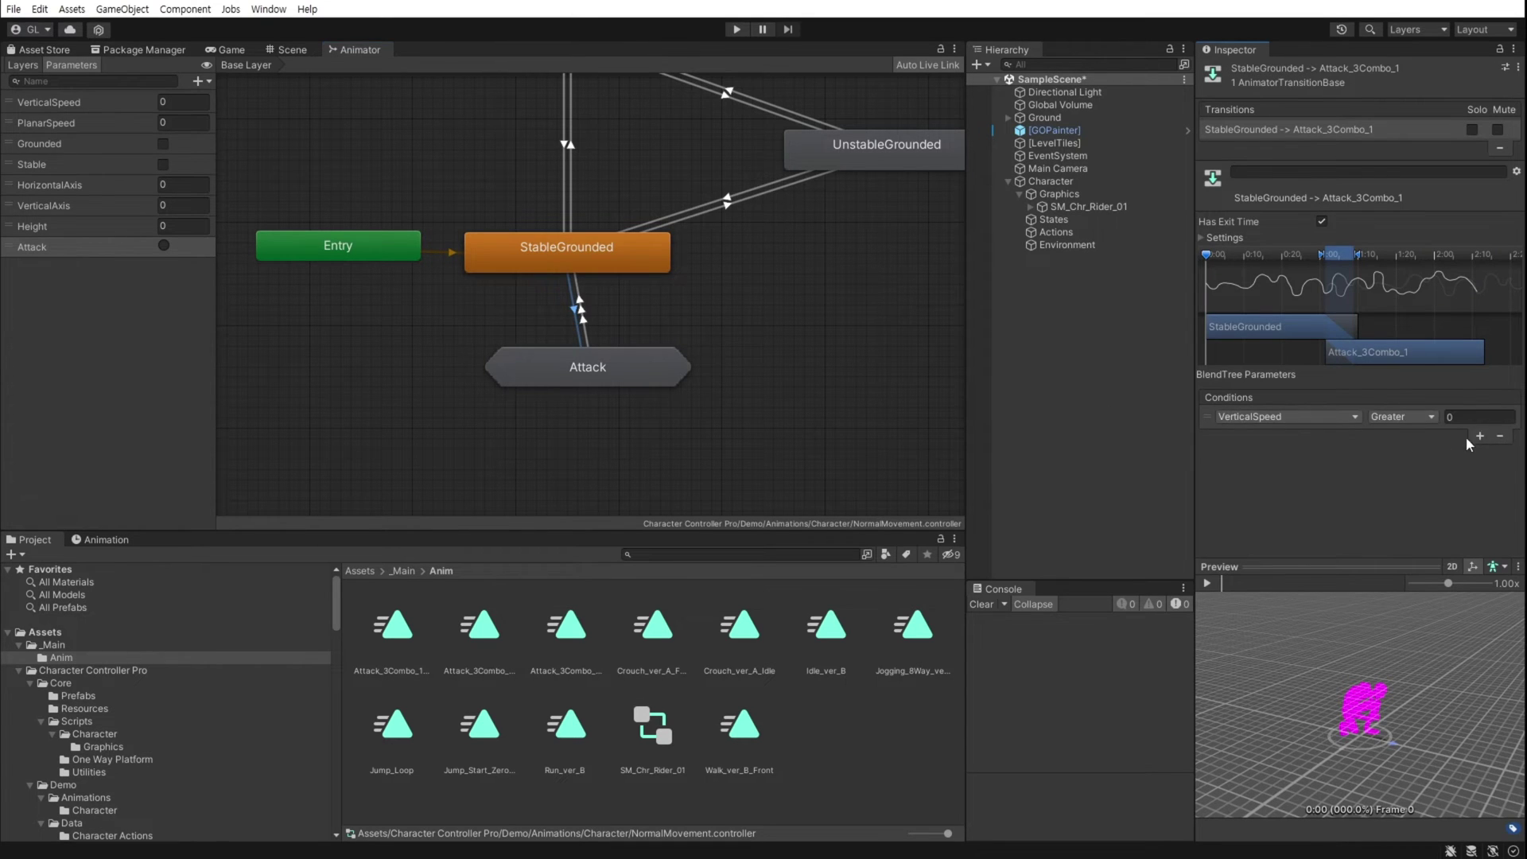
click(1330, 418)
scroll(1317, 500, down, 2)
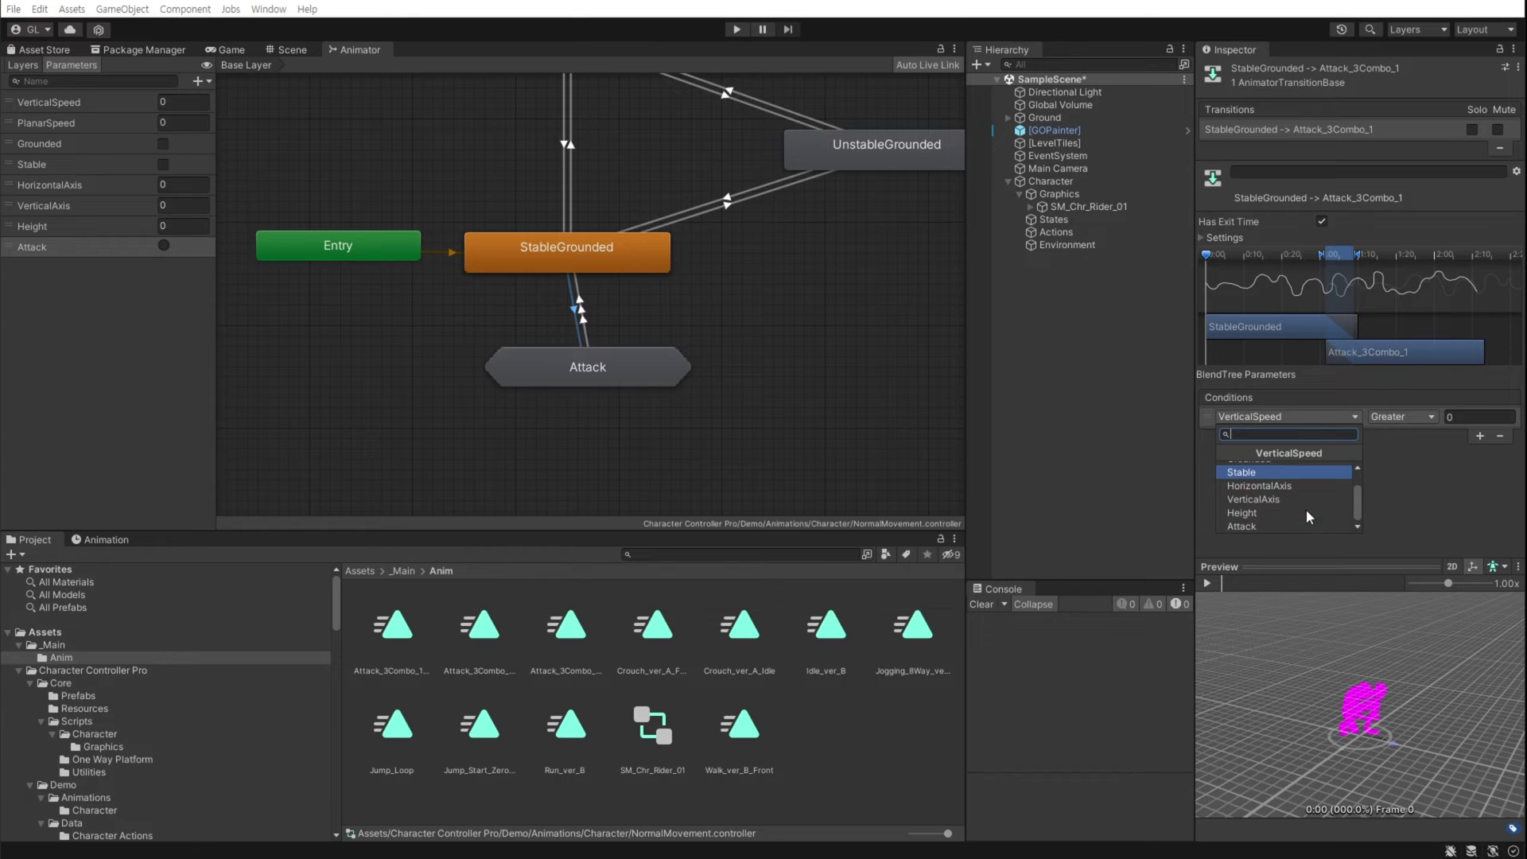
click(1302, 526)
click(1322, 221)
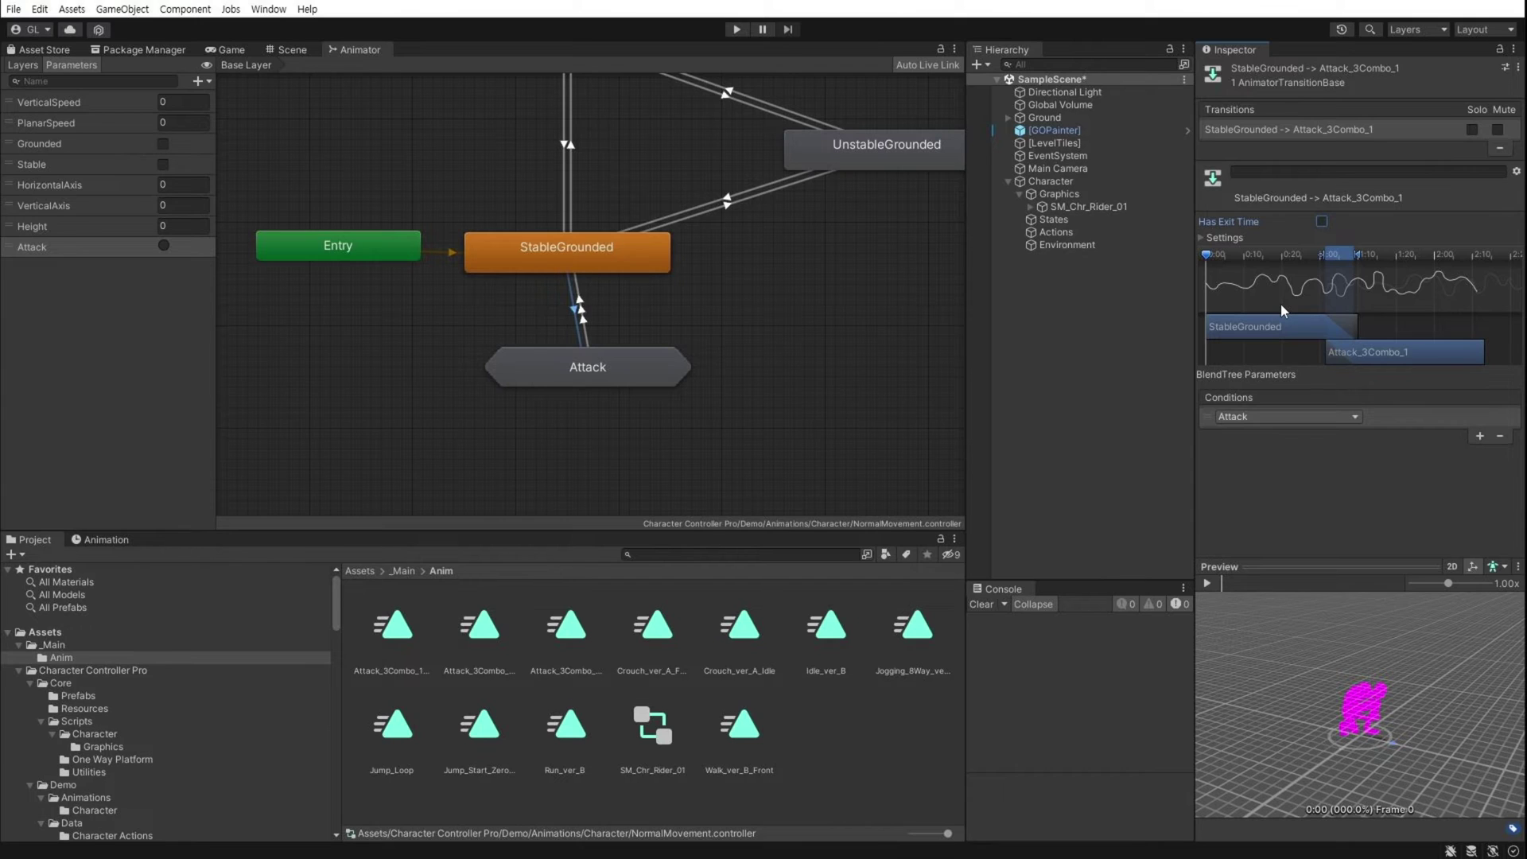
Inside the Attack sub-state machine, turn off Fixed Duration and add an Attack condition on the Attack_3Combo_1 to Attack_3Combo_2 transition.
double_click(587, 367)
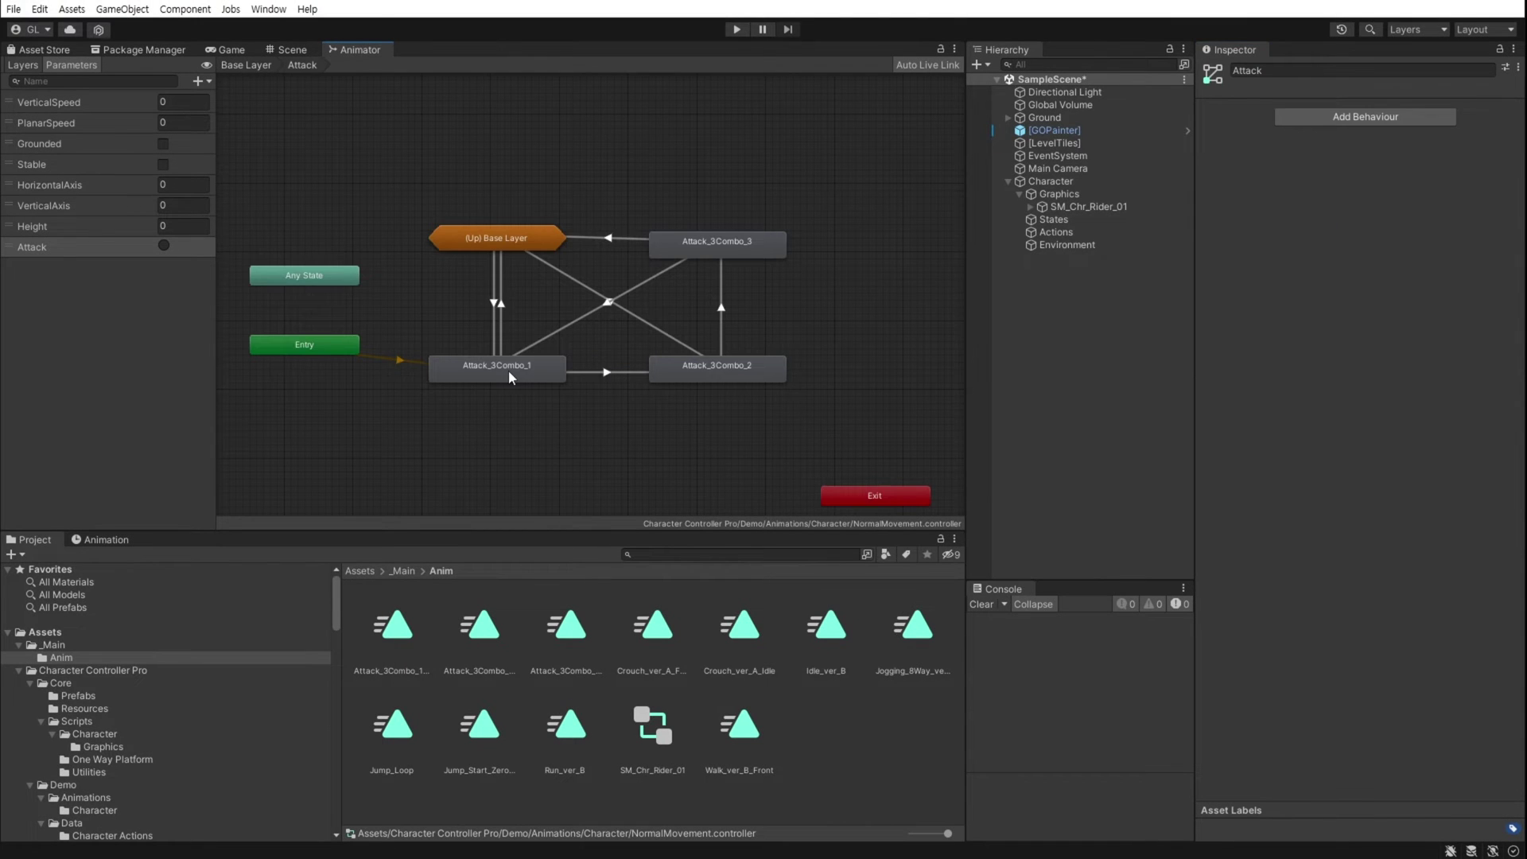
click(509, 374)
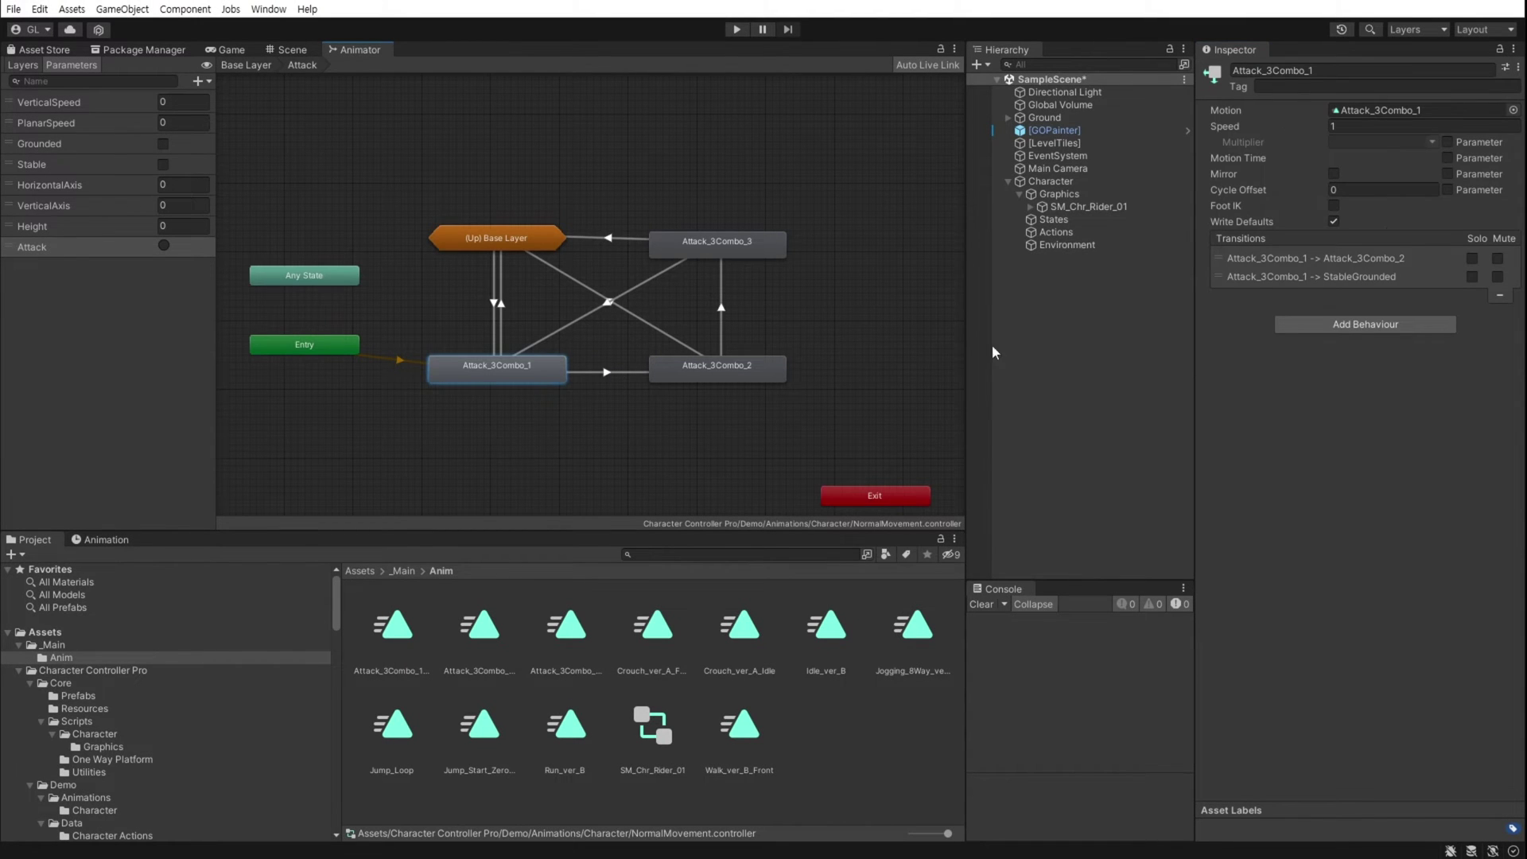
click(605, 374)
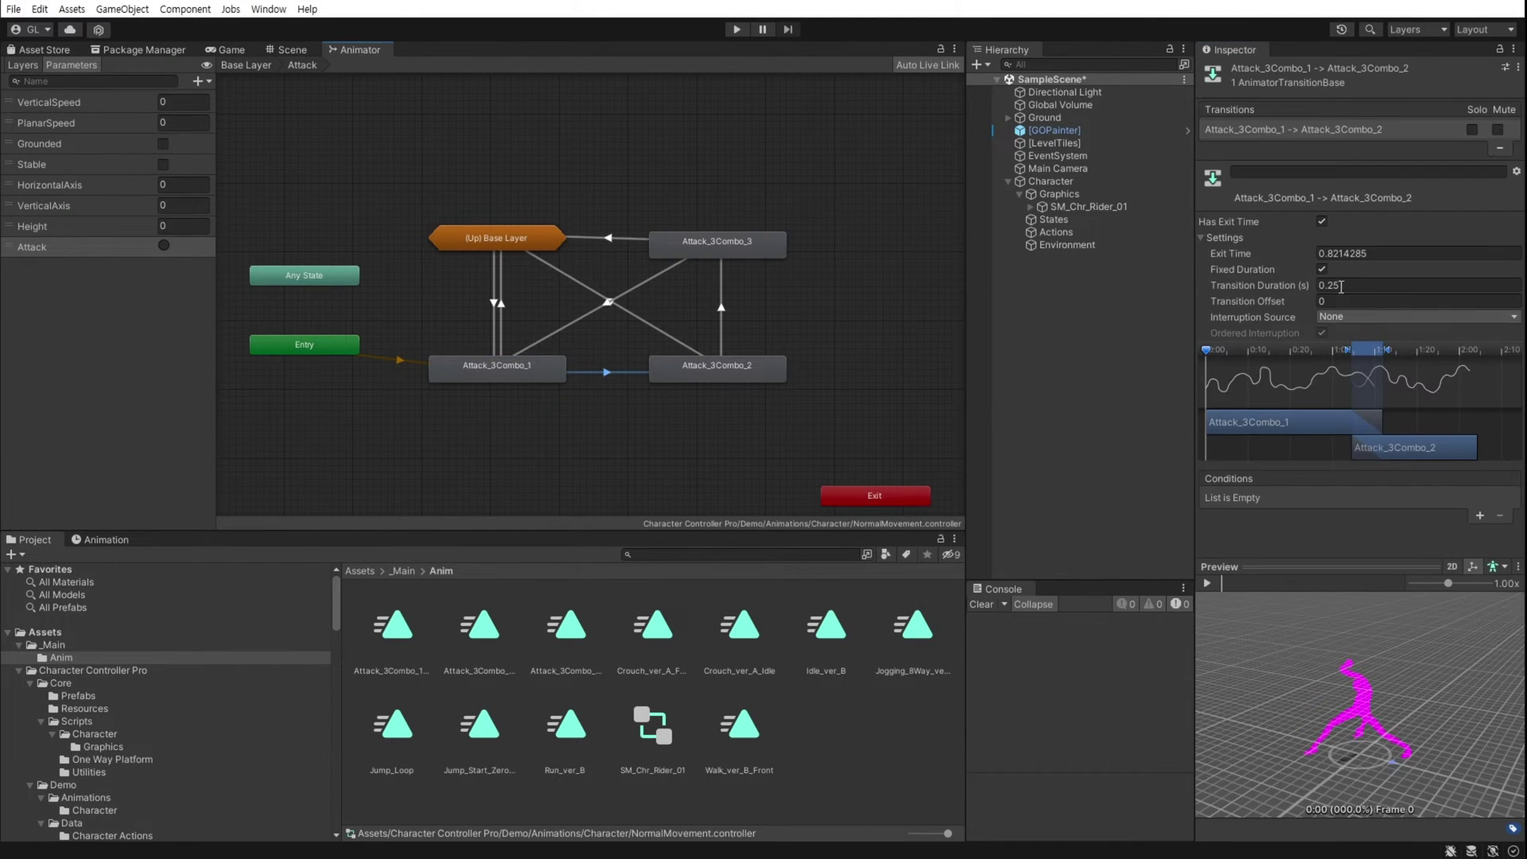
click(1321, 269)
click(1477, 515)
click(1280, 506)
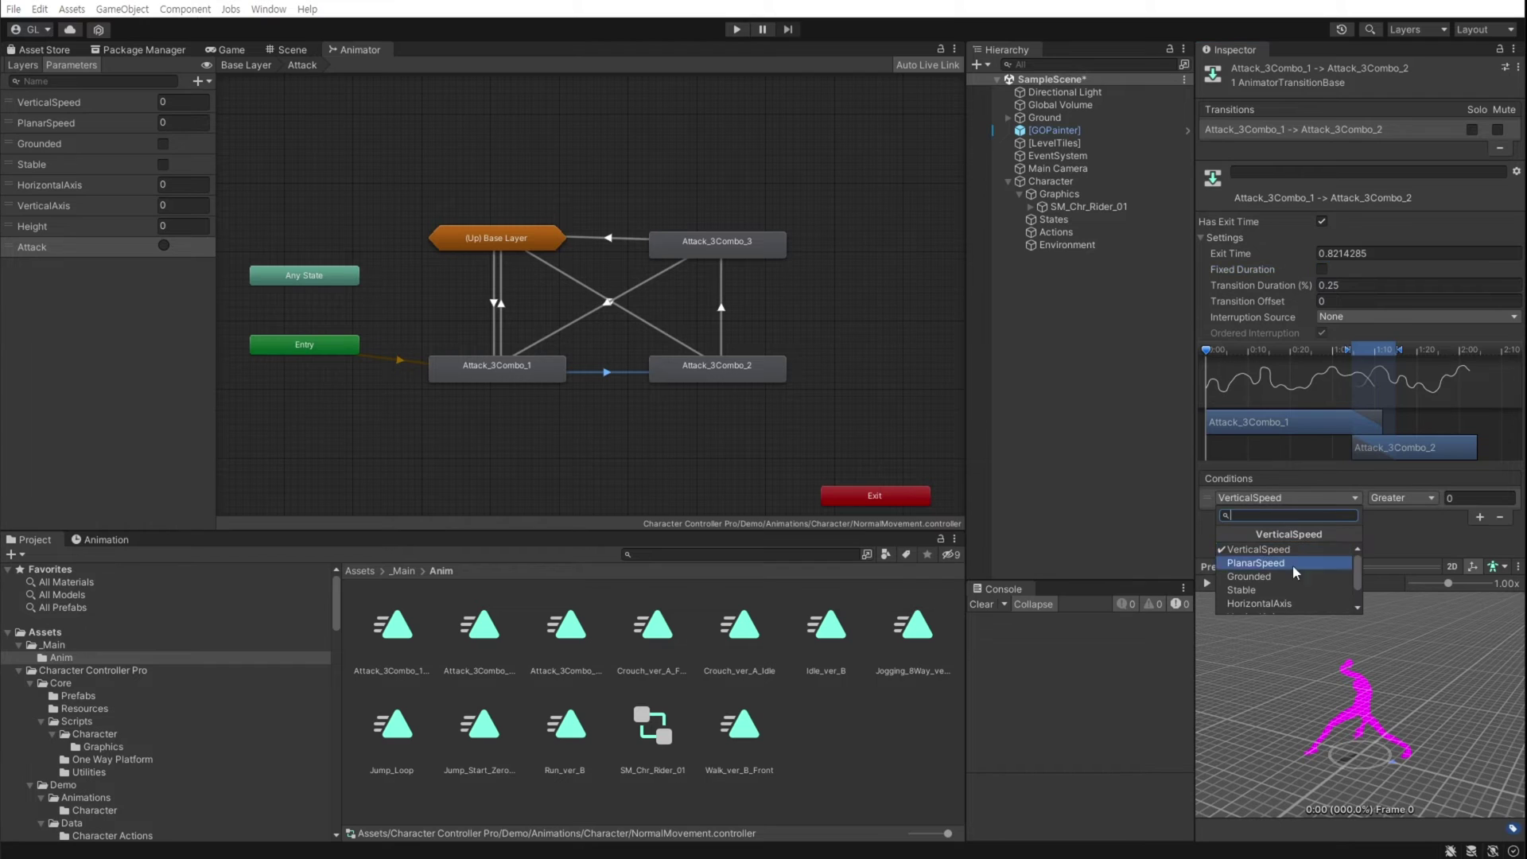
click(1294, 604)
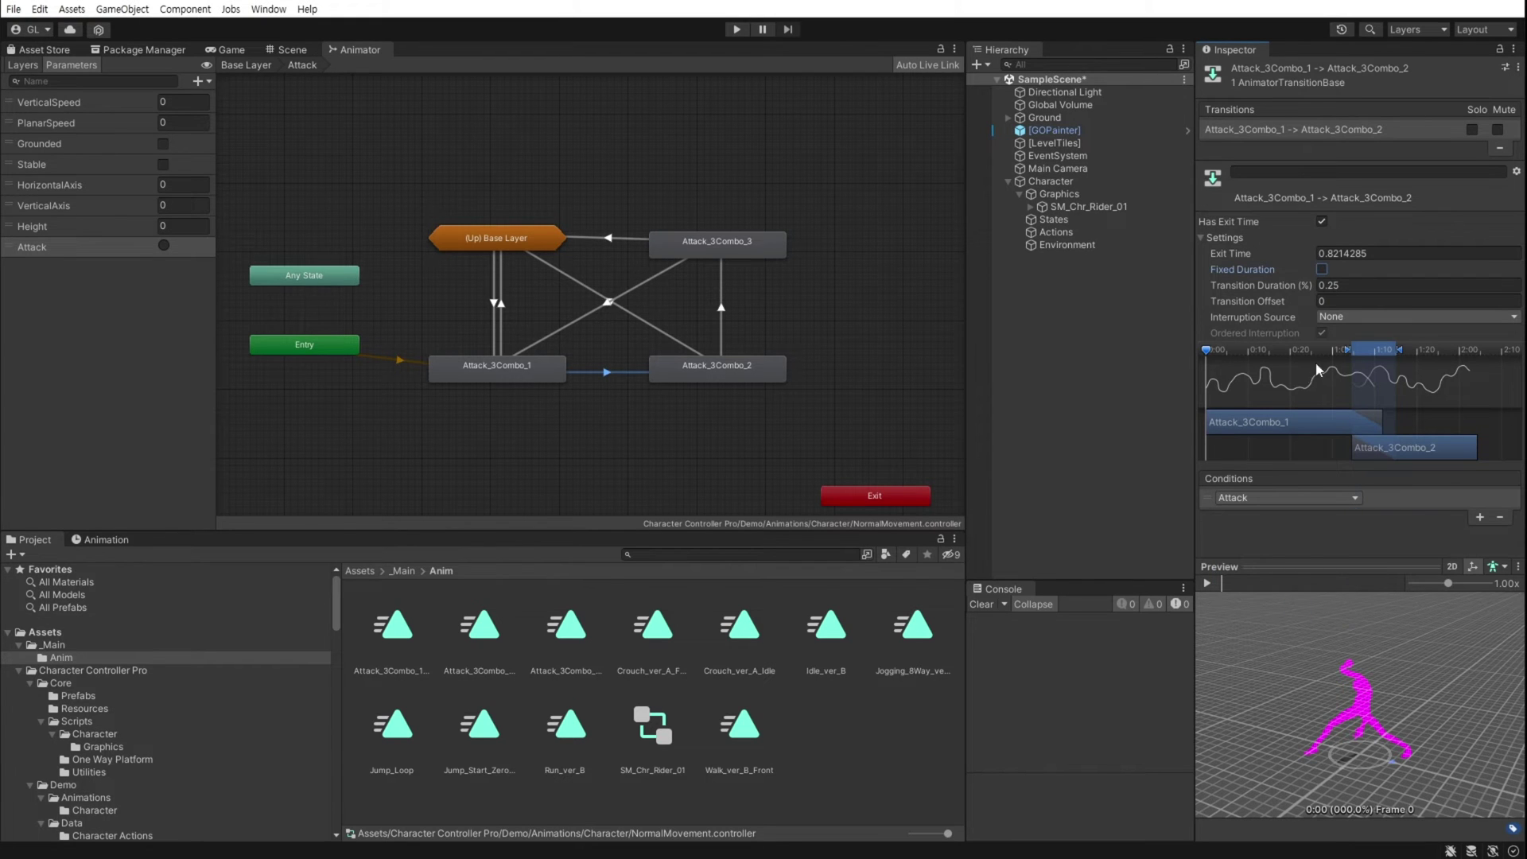
Set the Attack_3Combo_1 to Attack_3Combo_2 transition's exit time to 0.5 and scrub through its preview.
mouse_move(1209, 355)
mouse_down()
mouse_move(1388, 363)
mouse_move(1208, 366)
mouse_up()
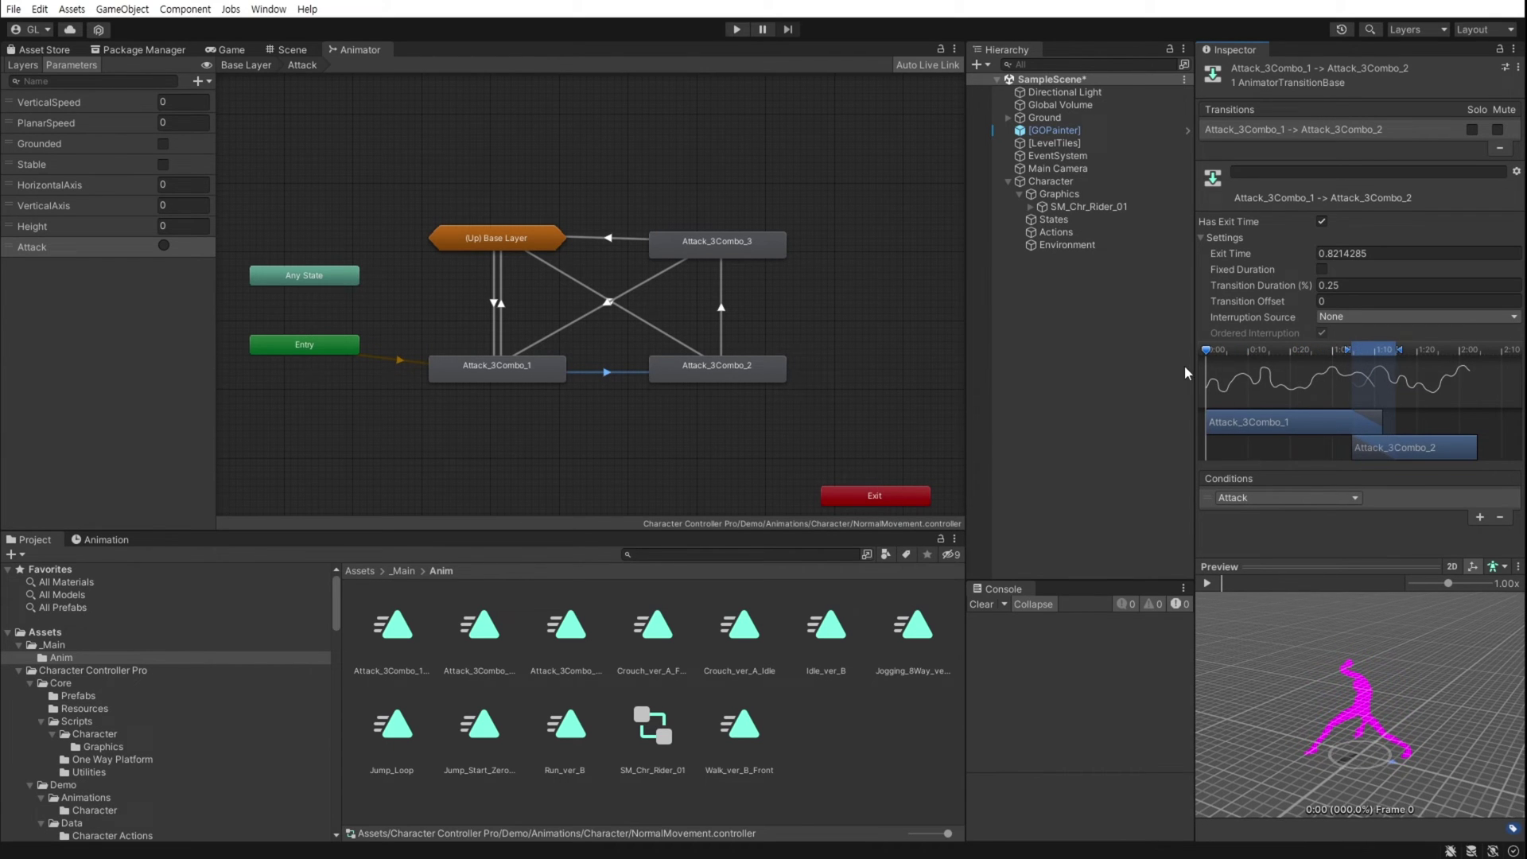
click(1331, 254)
text(0.5)
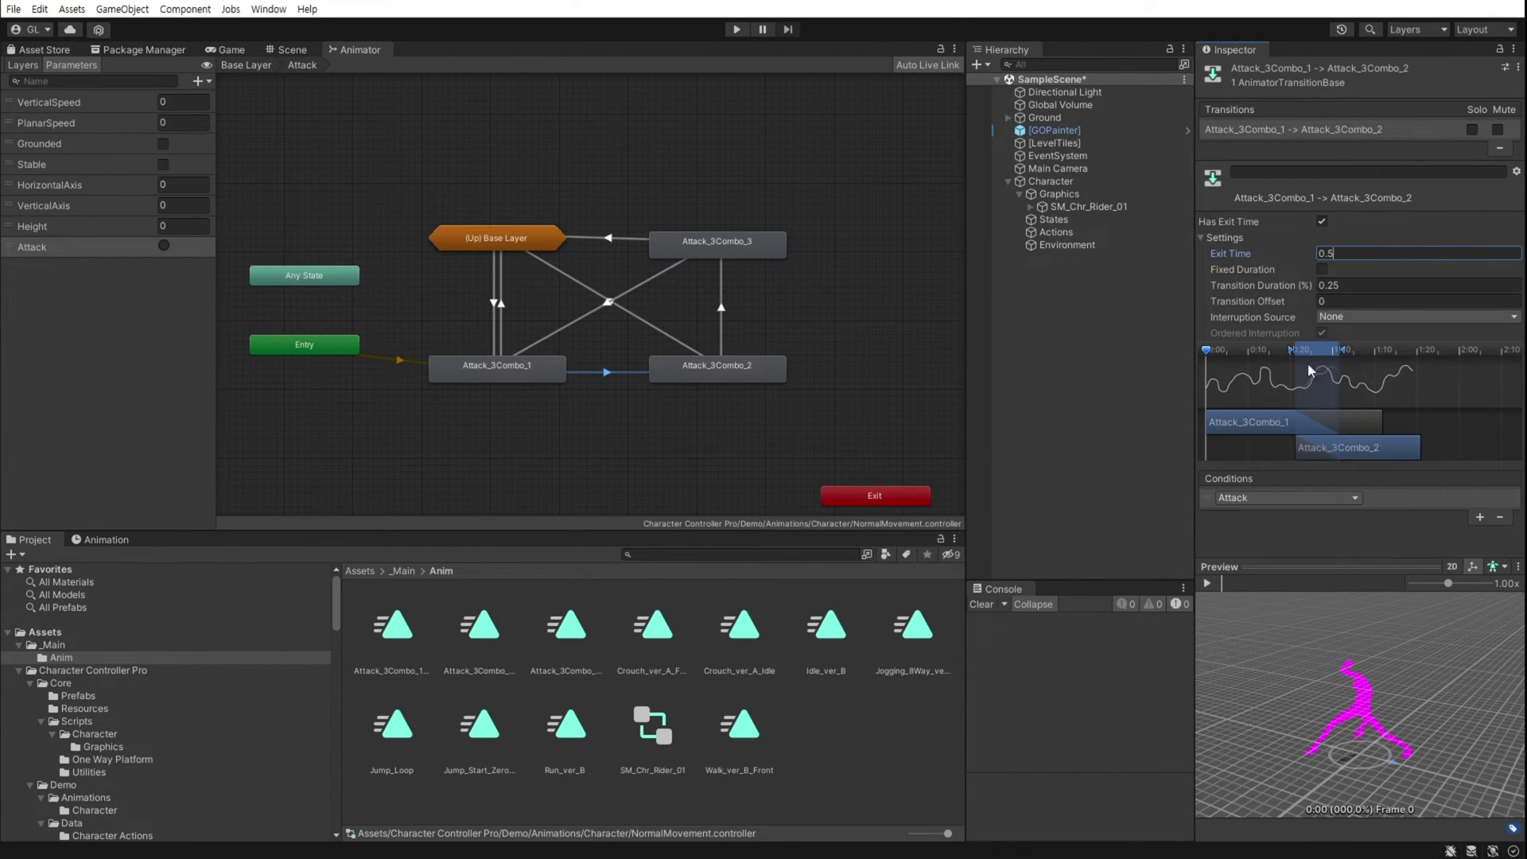
drag(1208, 350, 1305, 354)
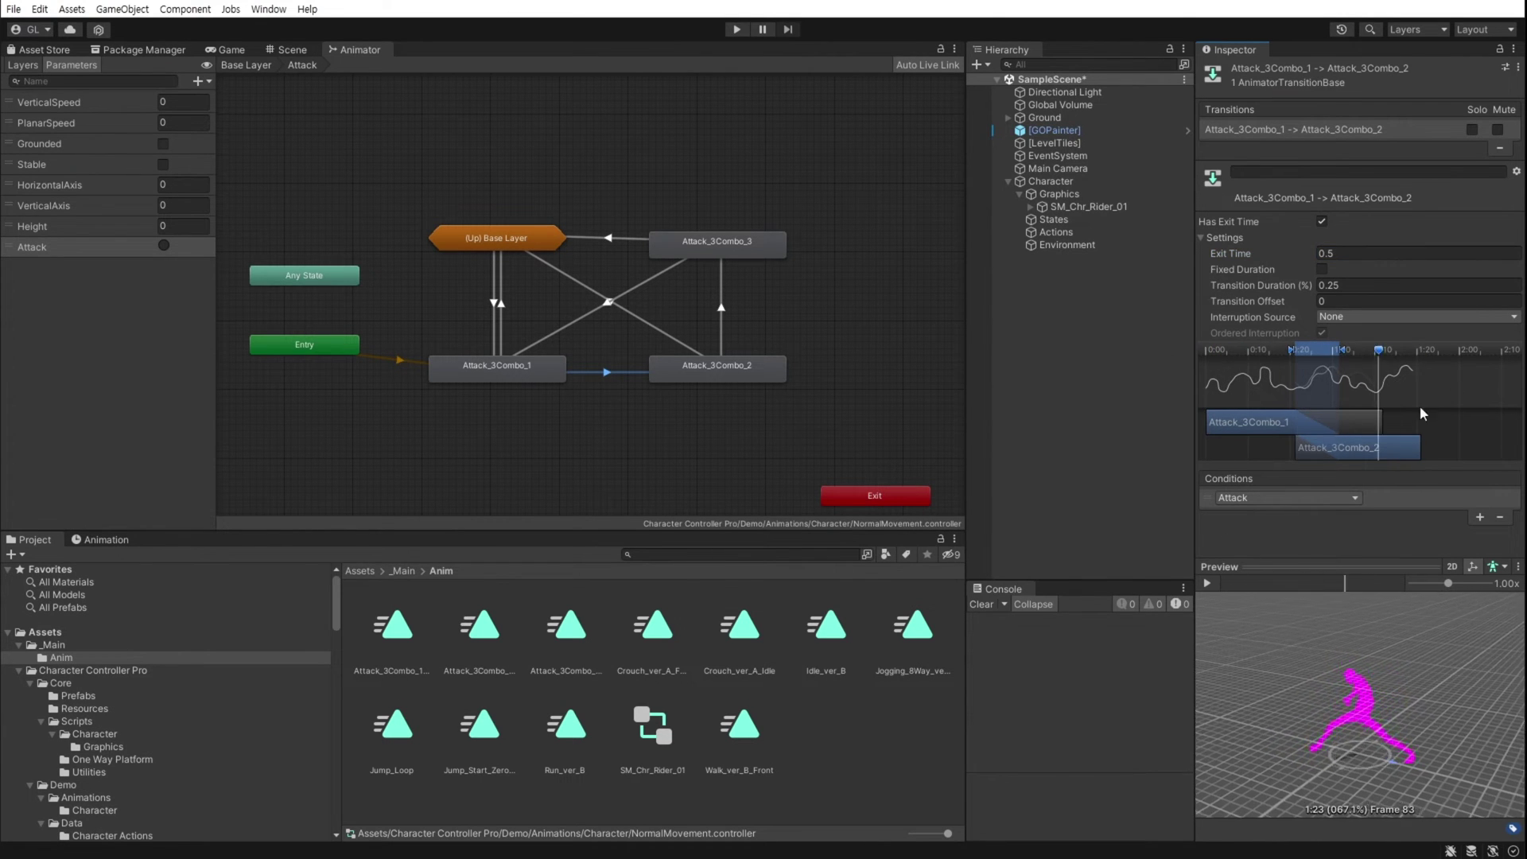
Give the Attack_3Combo_2 to Attack_3Combo_3 transition an exit time of 0.7, no Fixed Duration, and an Attack condition.
click(722, 327)
drag(1207, 350, 1325, 390)
click(1349, 254)
text(0.70)
click(1215, 585)
click(1216, 585)
click(1480, 515)
click(1297, 499)
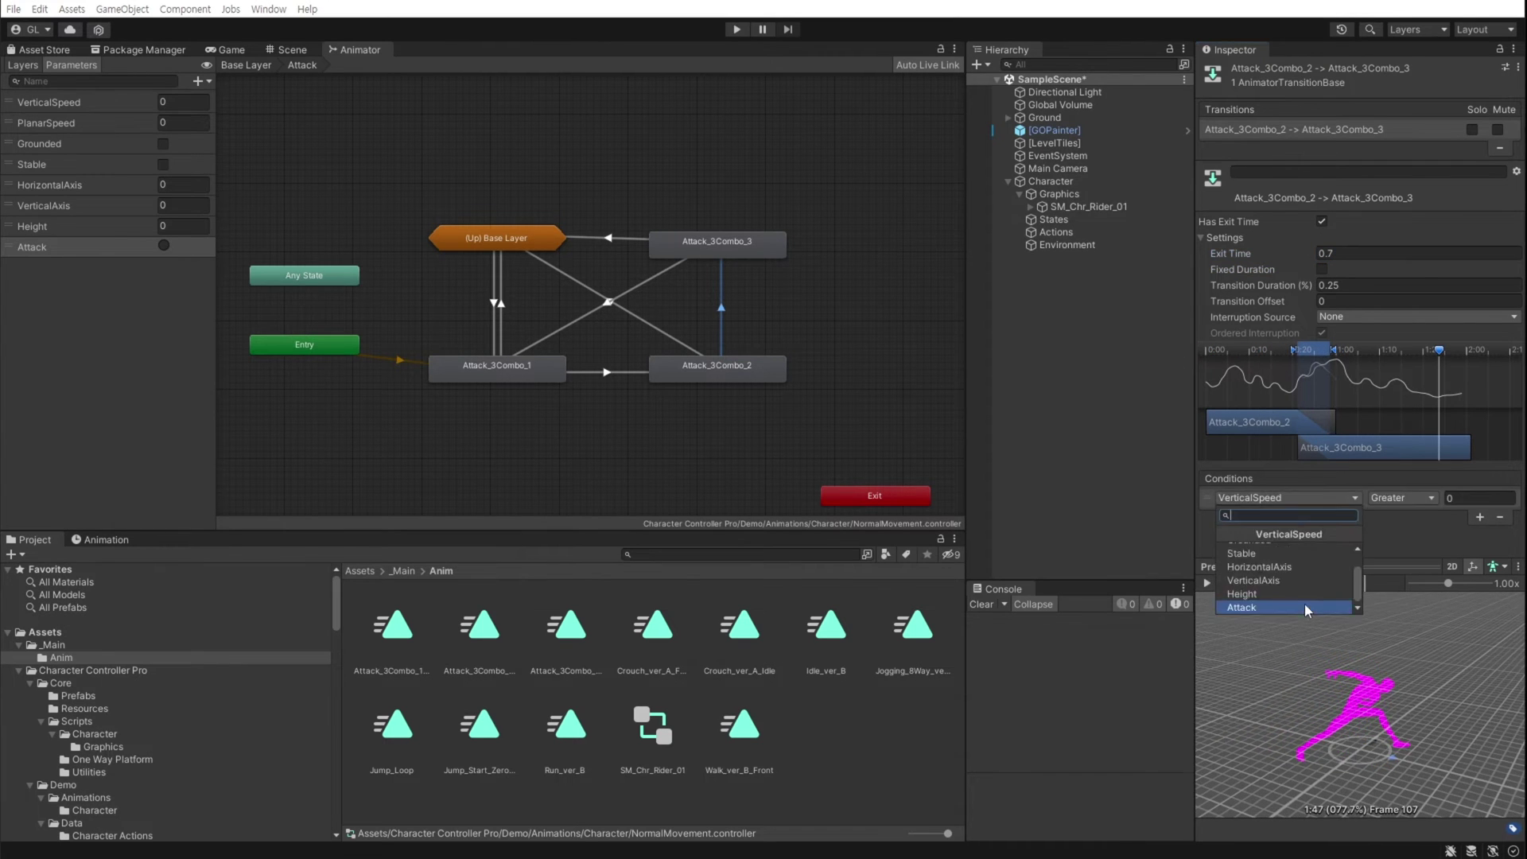
click(1304, 607)
Give the Attack_3Combo_3 to Attack_3Combo_1 transition an exit time of 0.7, no Fixed Duration, and an Attack condition.
click(1209, 585)
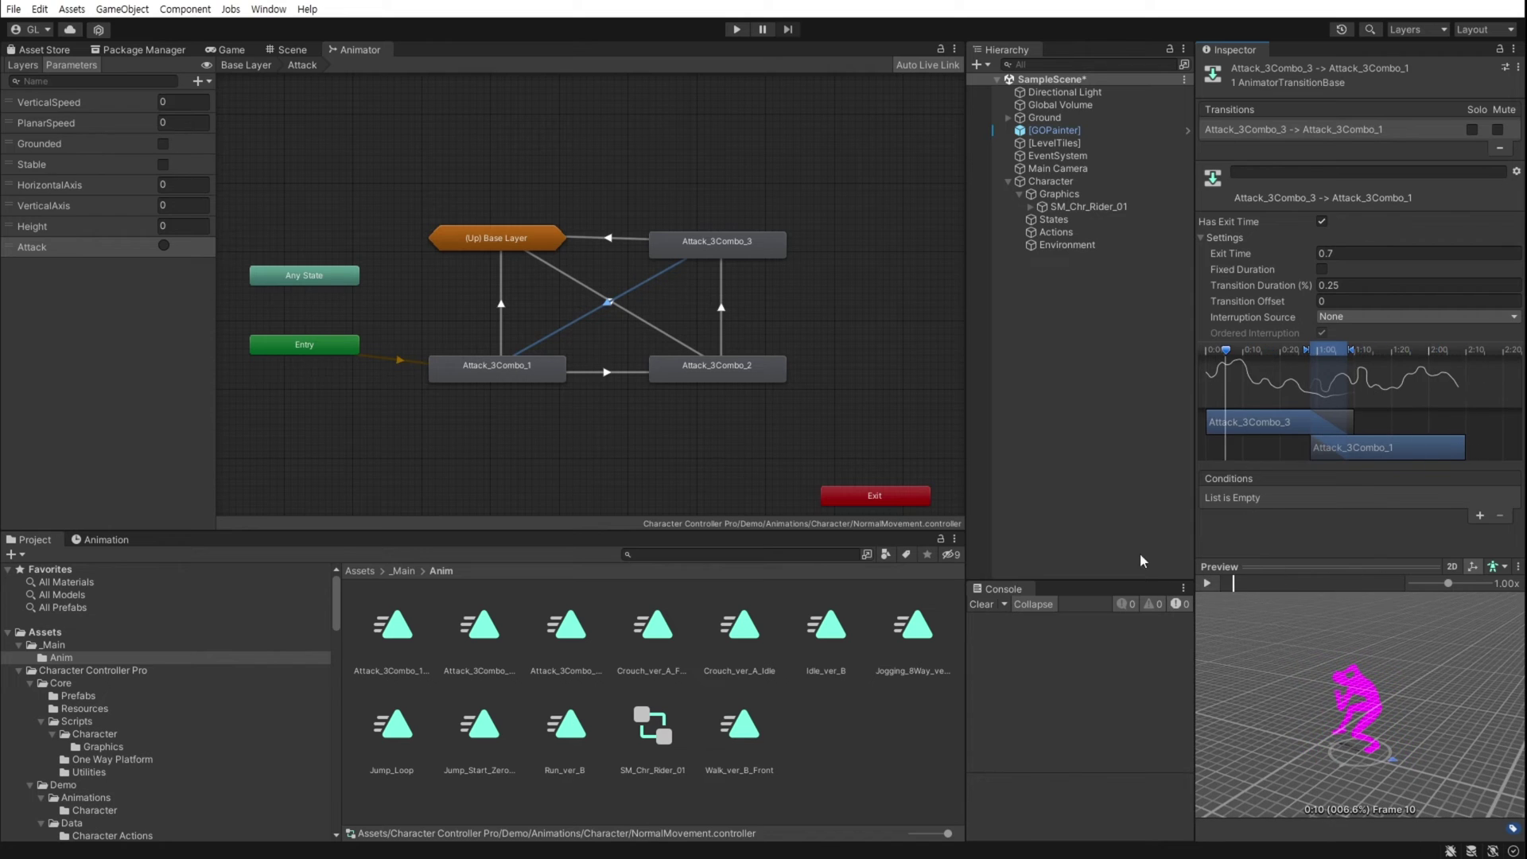
click(1207, 583)
click(1479, 516)
click(1288, 499)
scroll(1265, 584, down, 3)
click(1273, 607)
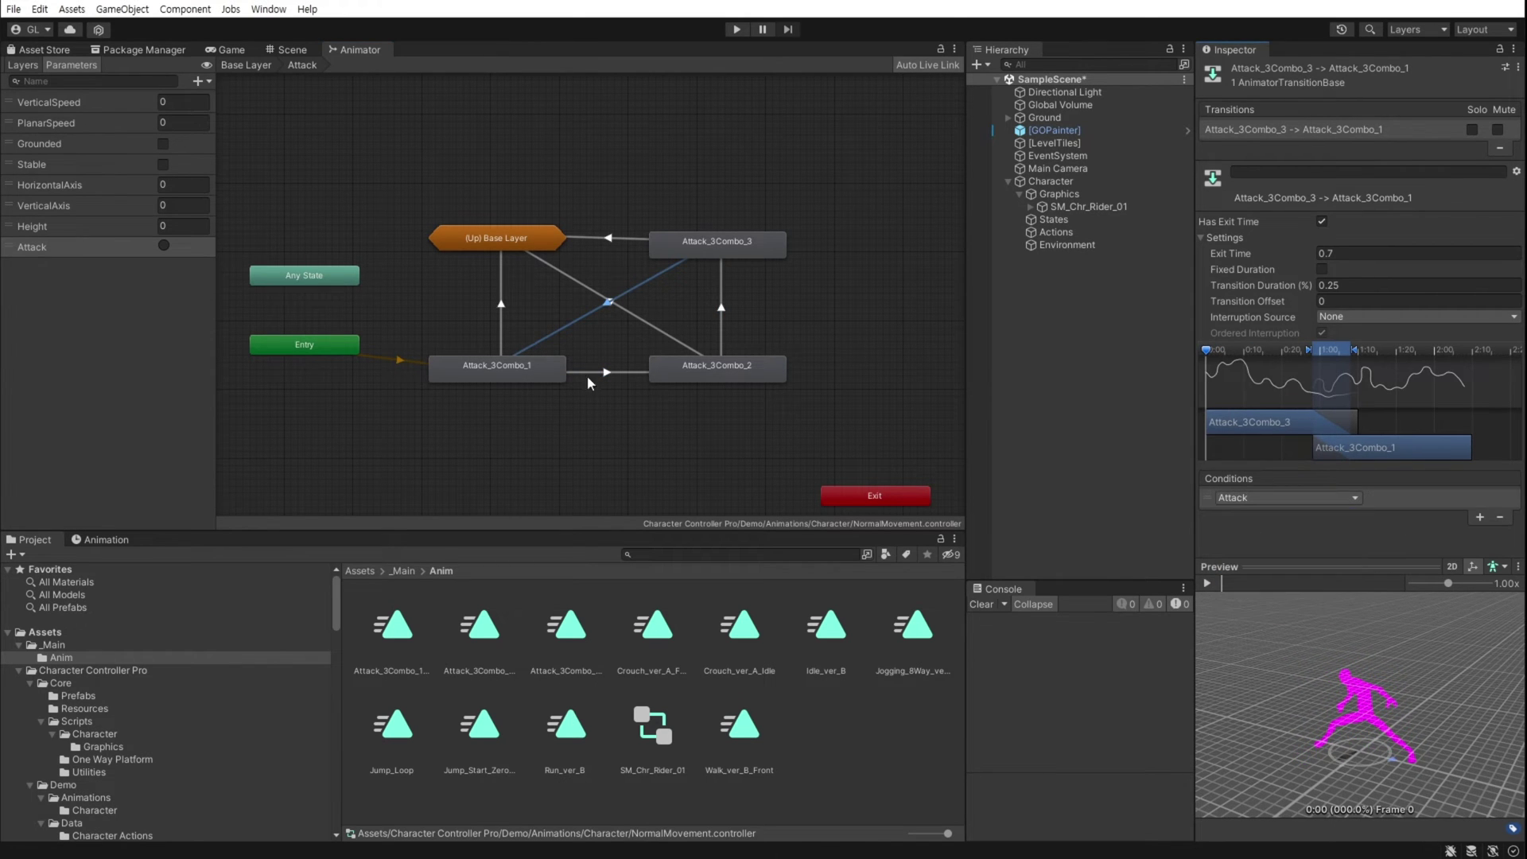
Turn off Fixed Duration and set the exit time to 0 on the transitions from all three combo states to StableGrounded.
click(589, 373)
click(720, 303)
click(637, 285)
click(500, 318)
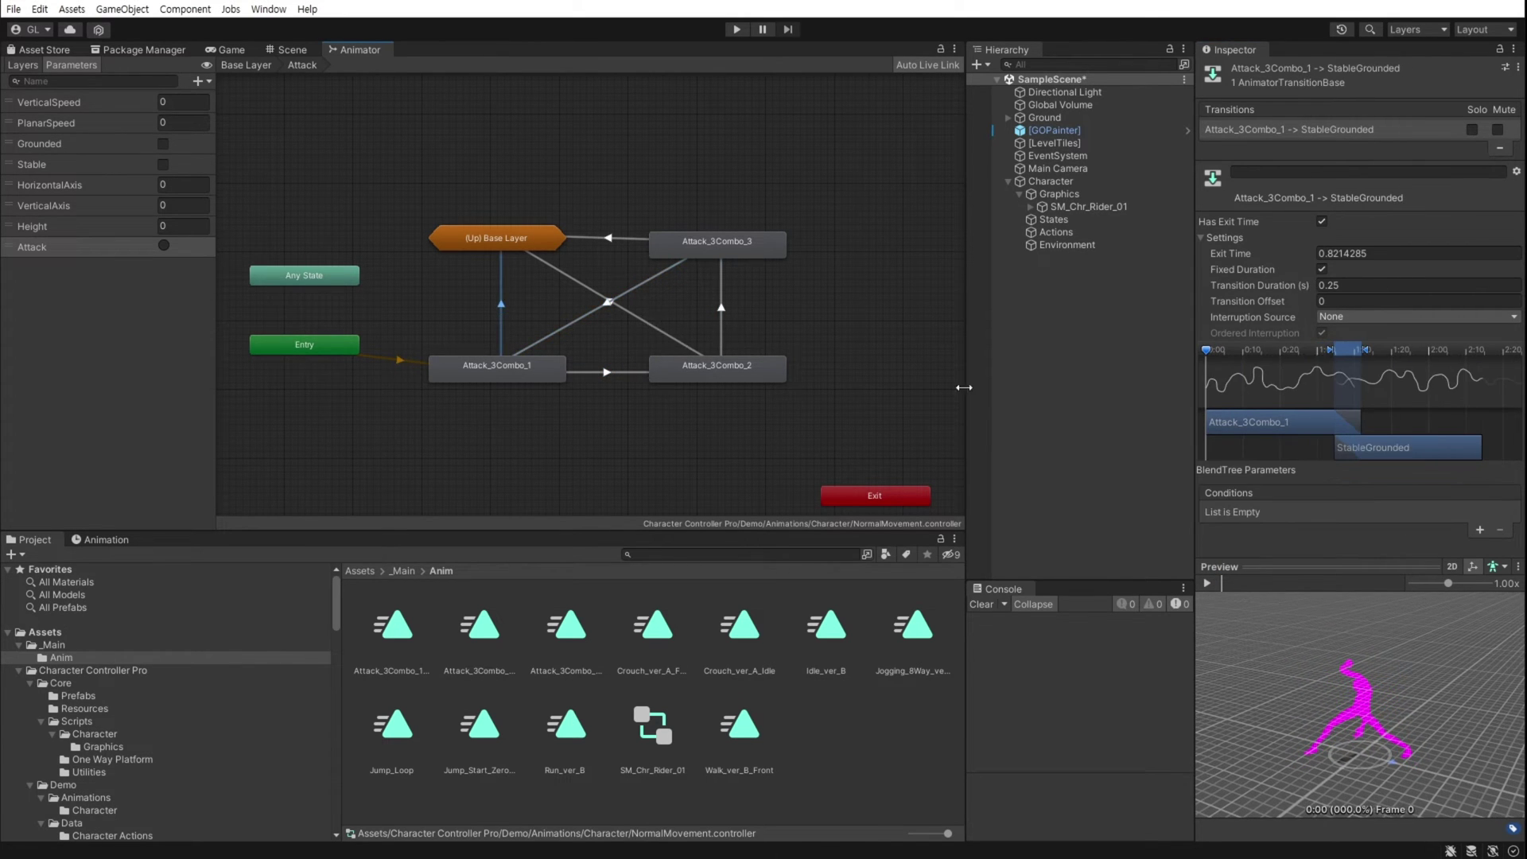
click(1323, 270)
drag(1387, 258, 1210, 355)
text(0)
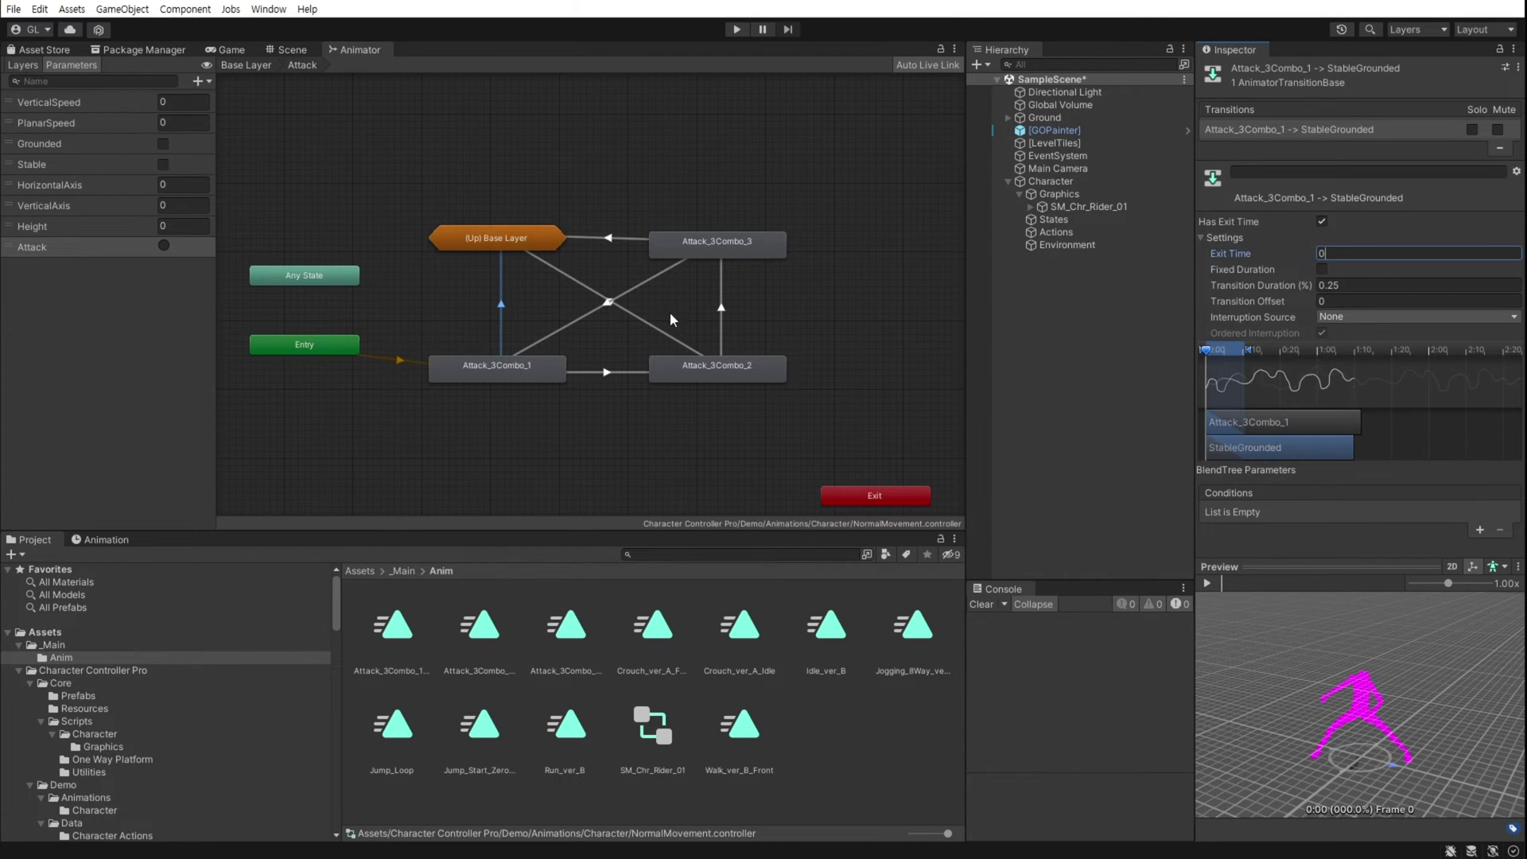
click(654, 327)
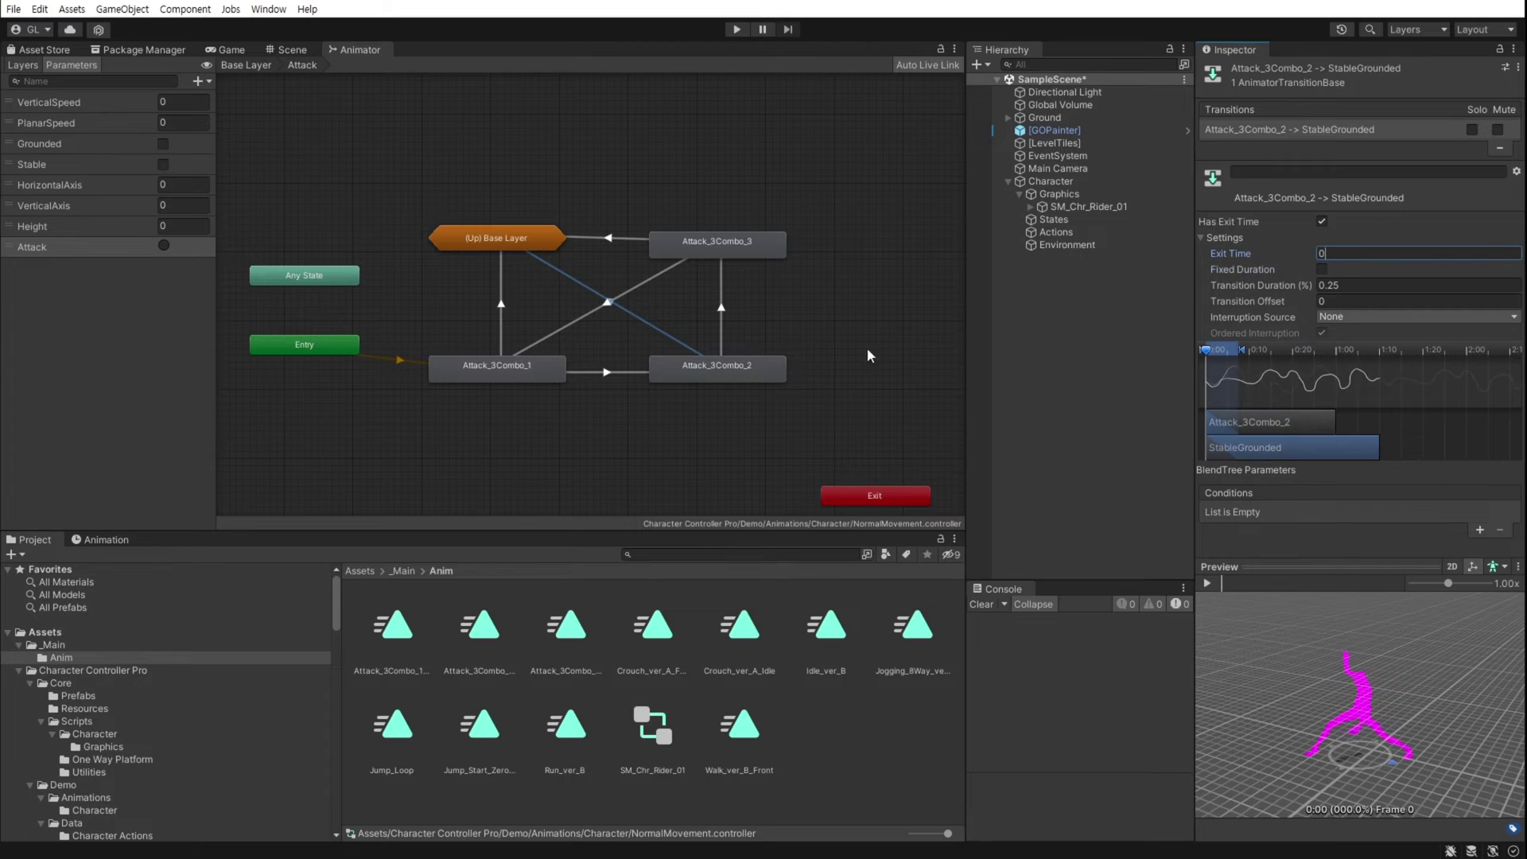
click(618, 239)
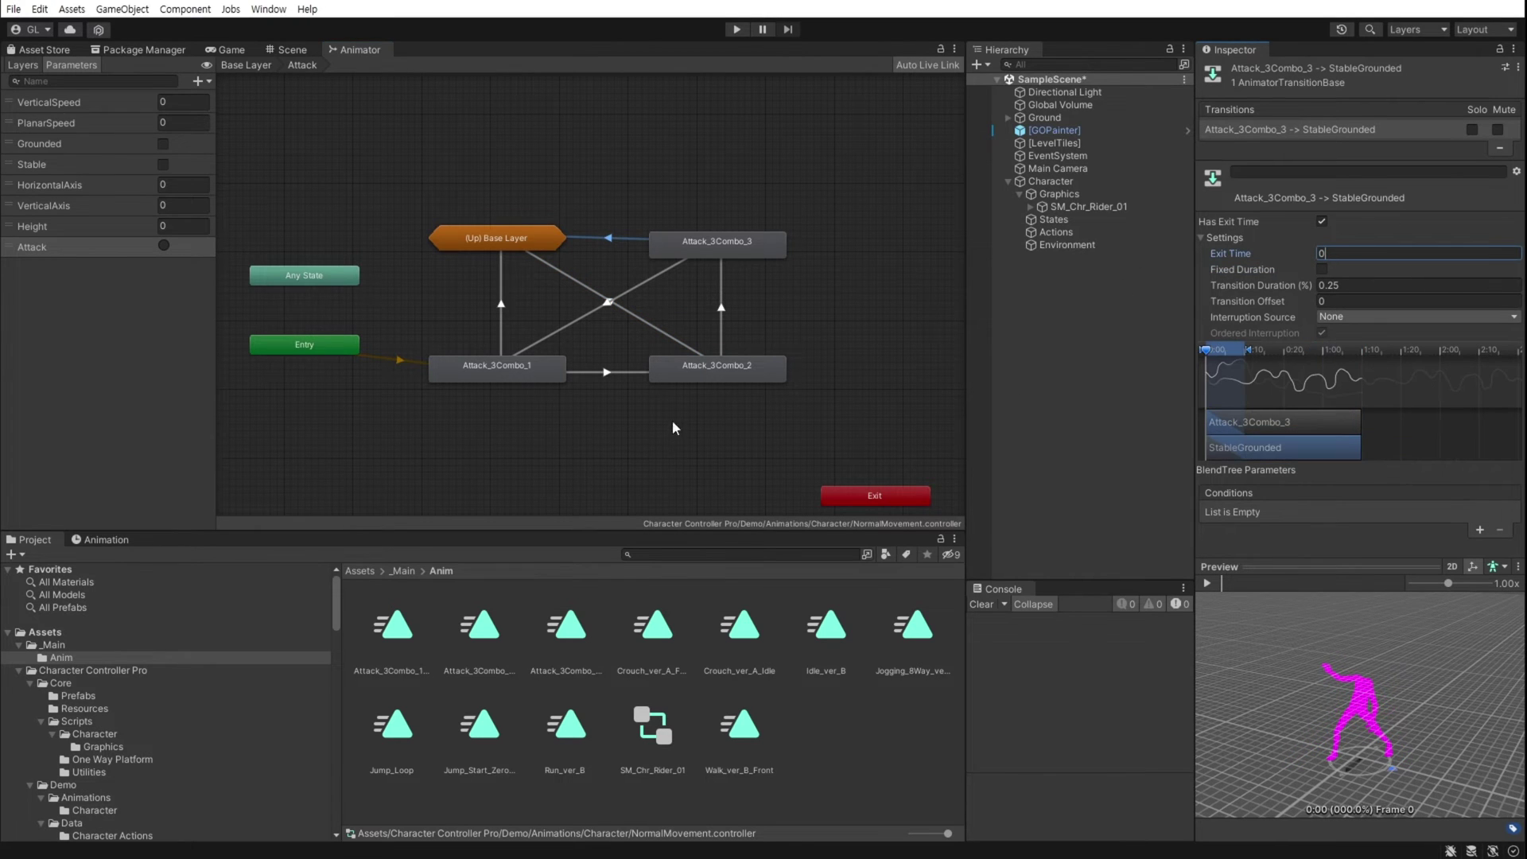
Rearrange the graph with (Up) Base Layer just above Exit, Attack_3Combo_1 beside Attack_3Combo_3, and Attack_3Combo_2 below Attack_3Combo_1.
click(503, 369)
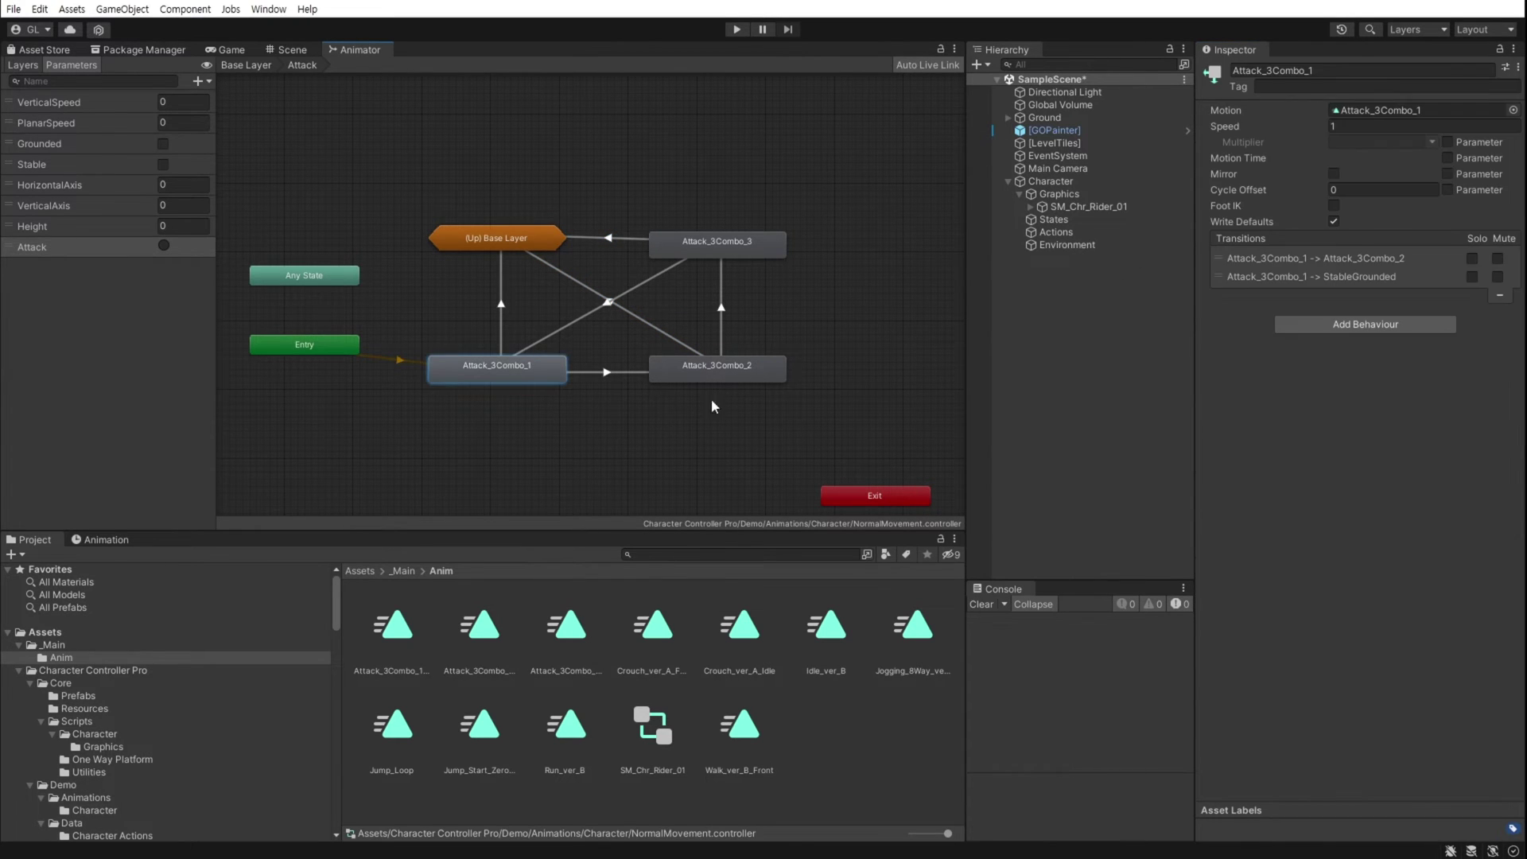
click(608, 372)
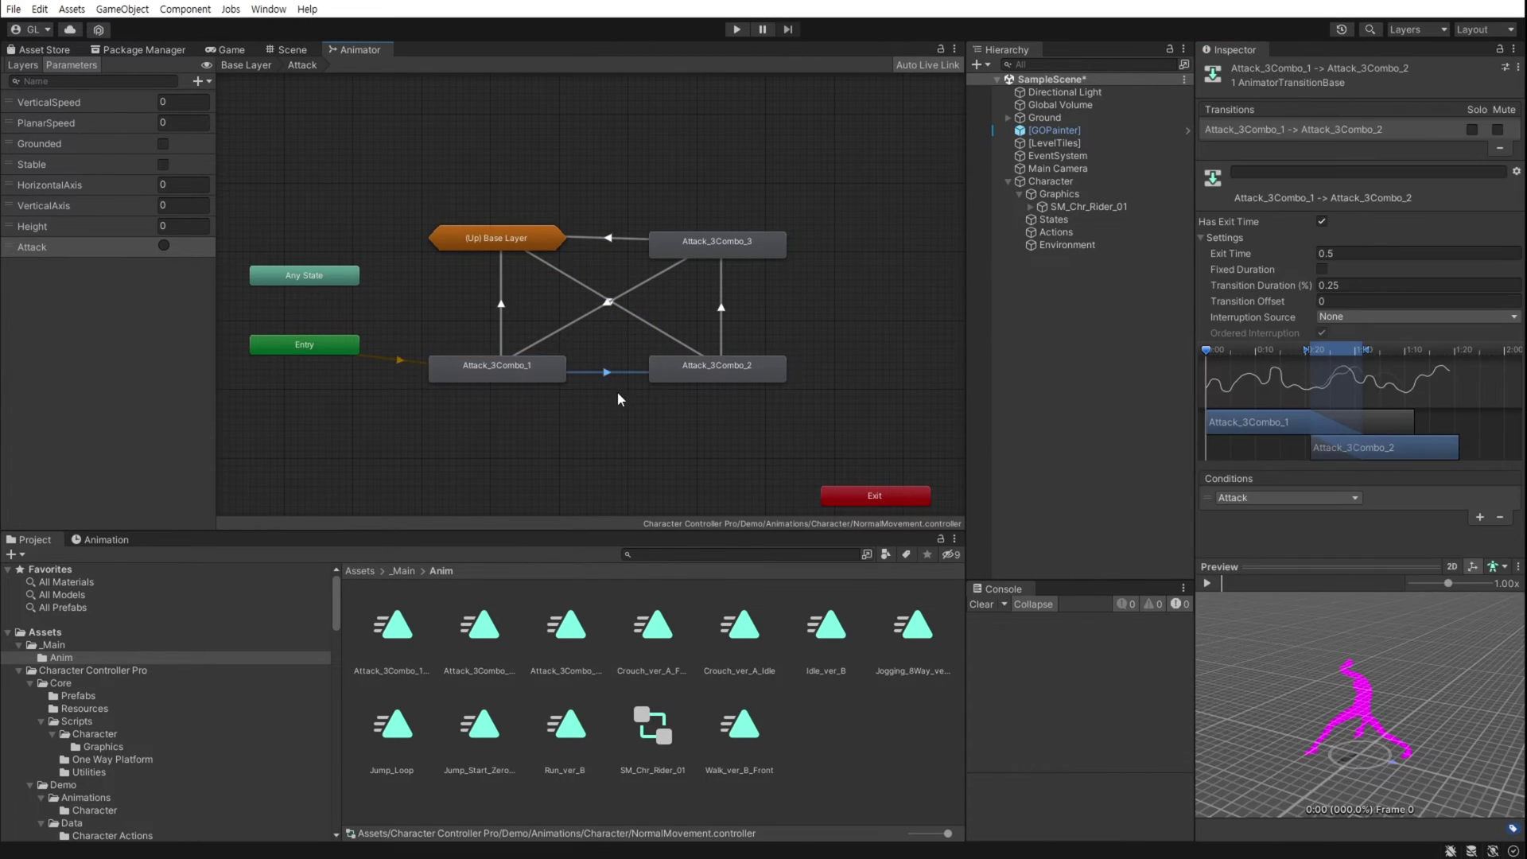
click(619, 241)
click(661, 328)
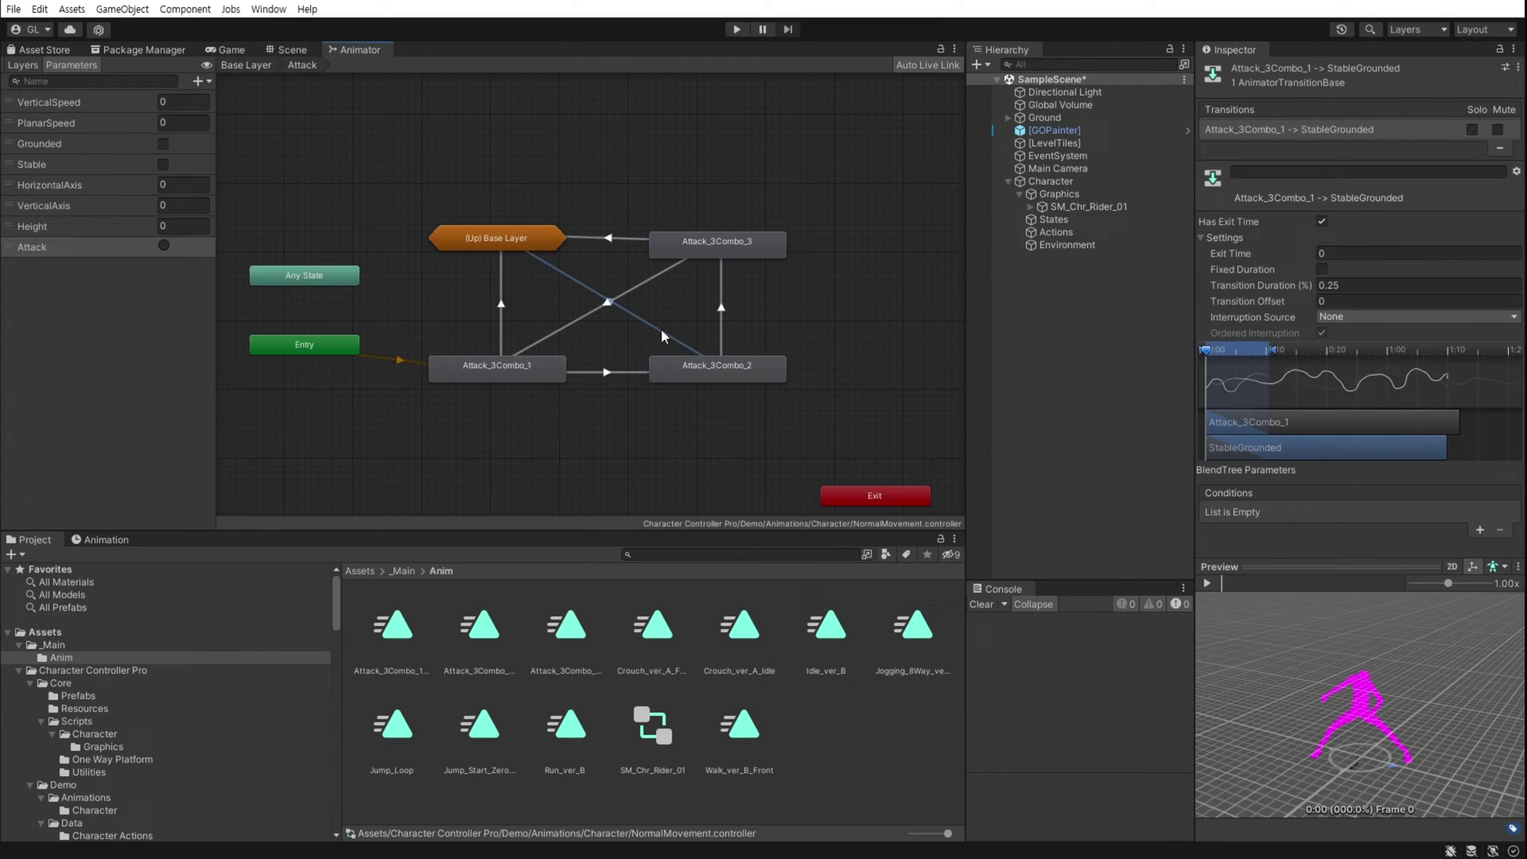
click(656, 281)
drag(495, 248, 872, 447)
drag(497, 370, 479, 254)
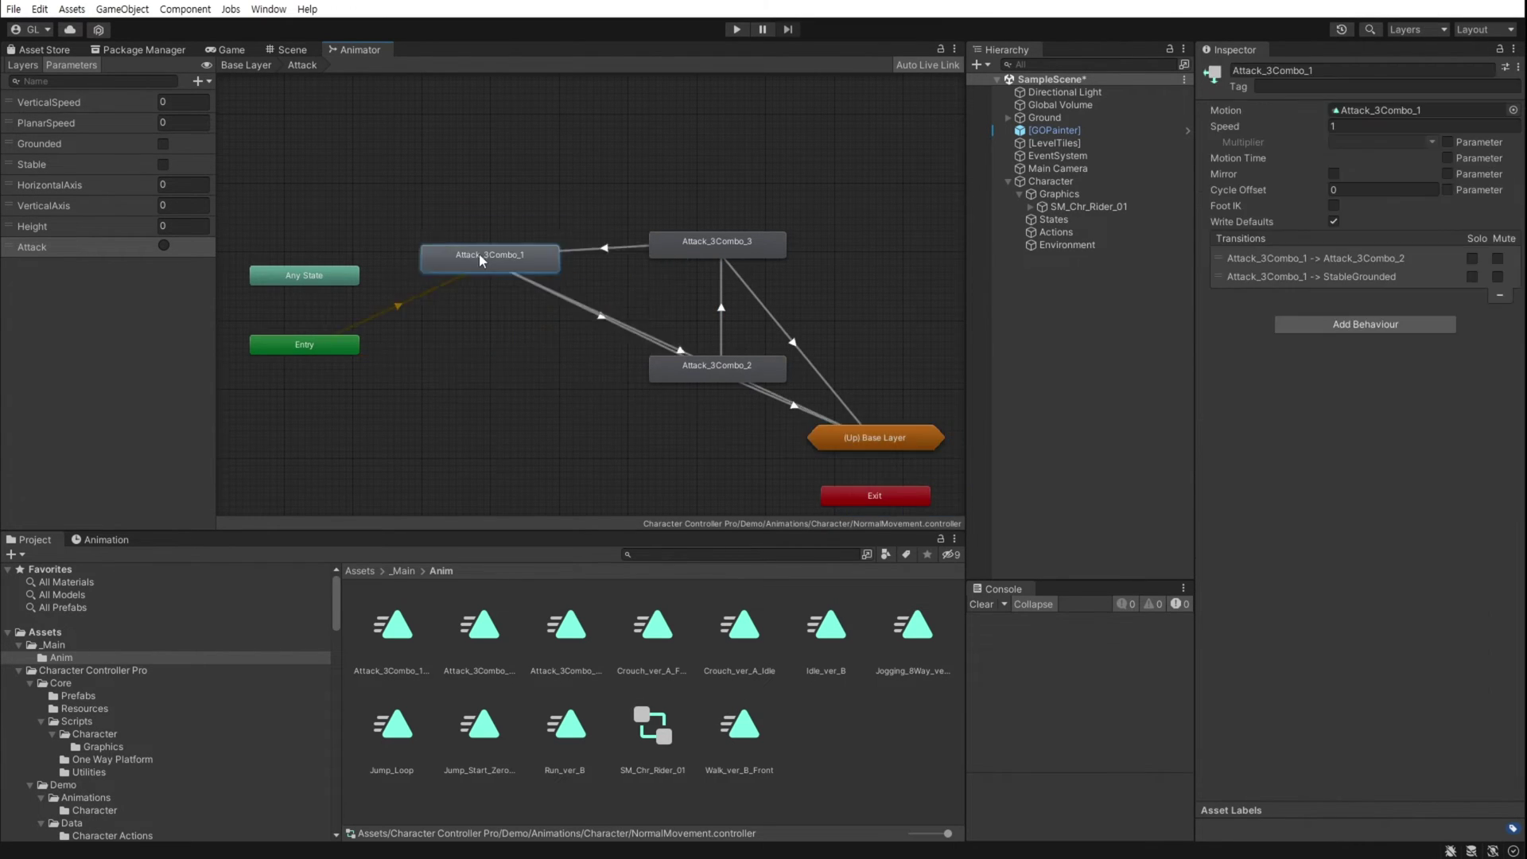
drag(716, 368, 501, 416)
In the Scene view, expand the SM_Chr_Rider_01 skeleton down to the Hand_R bone and widen the hierarchy.
click(288, 52)
click(1031, 207)
click(1042, 219)
click(1068, 232)
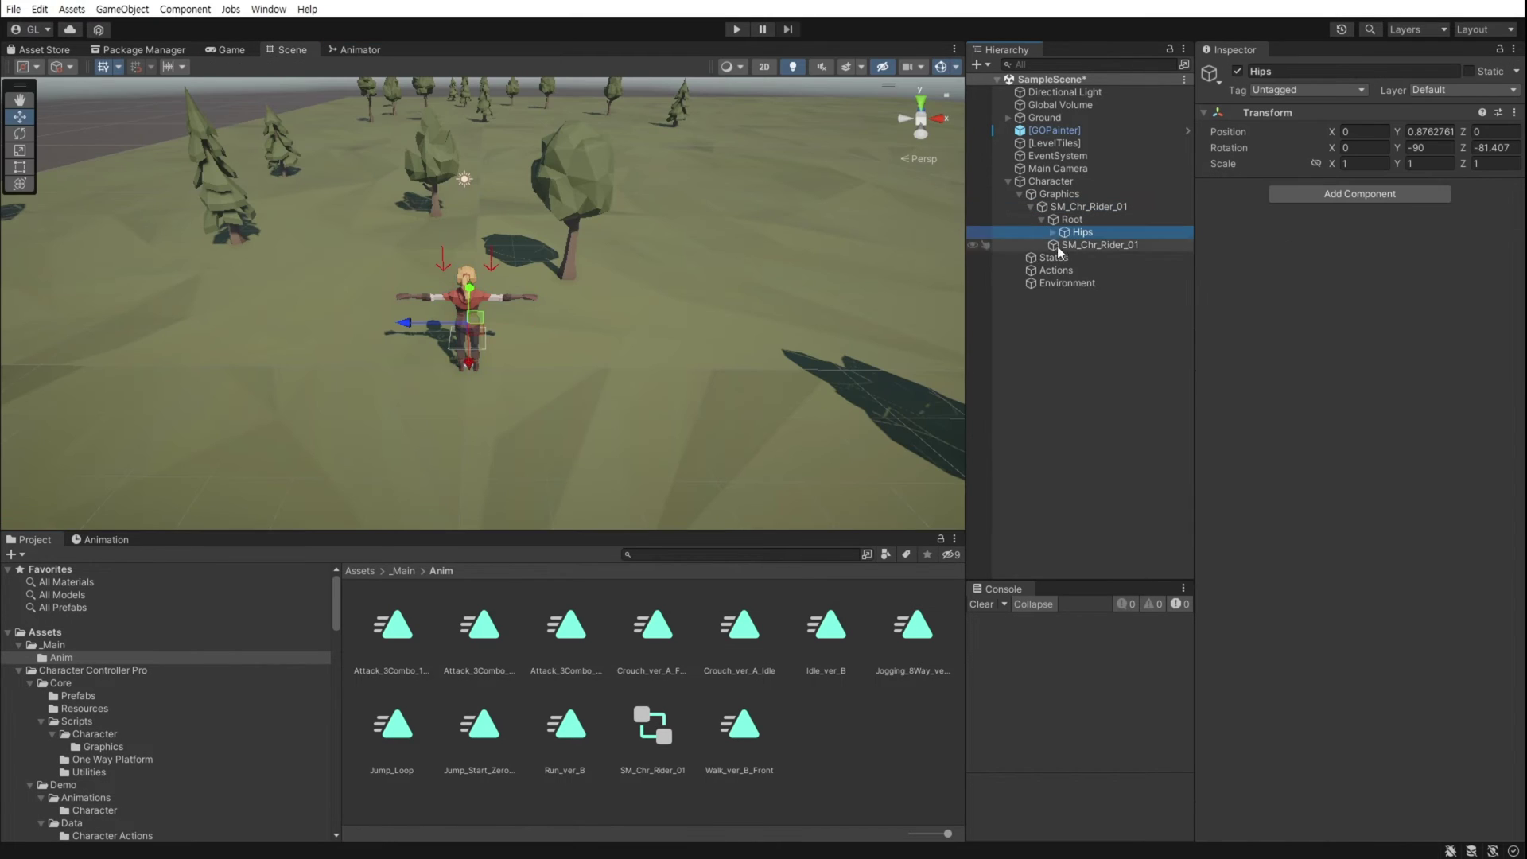
click(1053, 231)
click(1064, 244)
click(1075, 257)
click(1087, 270)
click(1098, 295)
click(1109, 307)
click(1120, 321)
click(1131, 333)
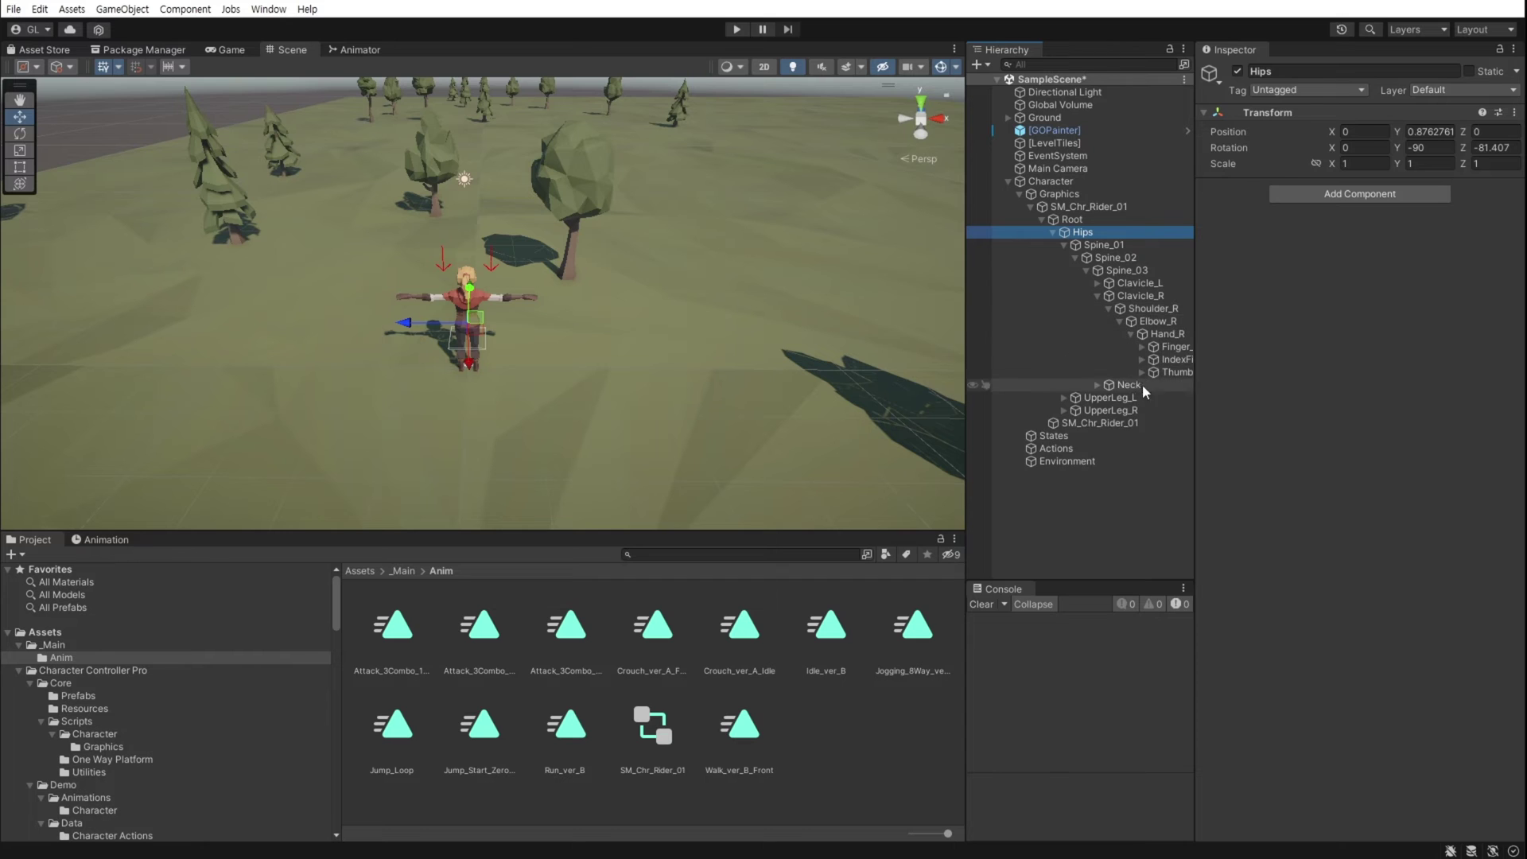
drag(1195, 436, 1233, 444)
Add the SM_Wep_Sword_16 prefab from the PolygonFantasyKingdom Weapons folder as a child of Hand_R.
drag(336, 602, 347, 828)
click(84, 757)
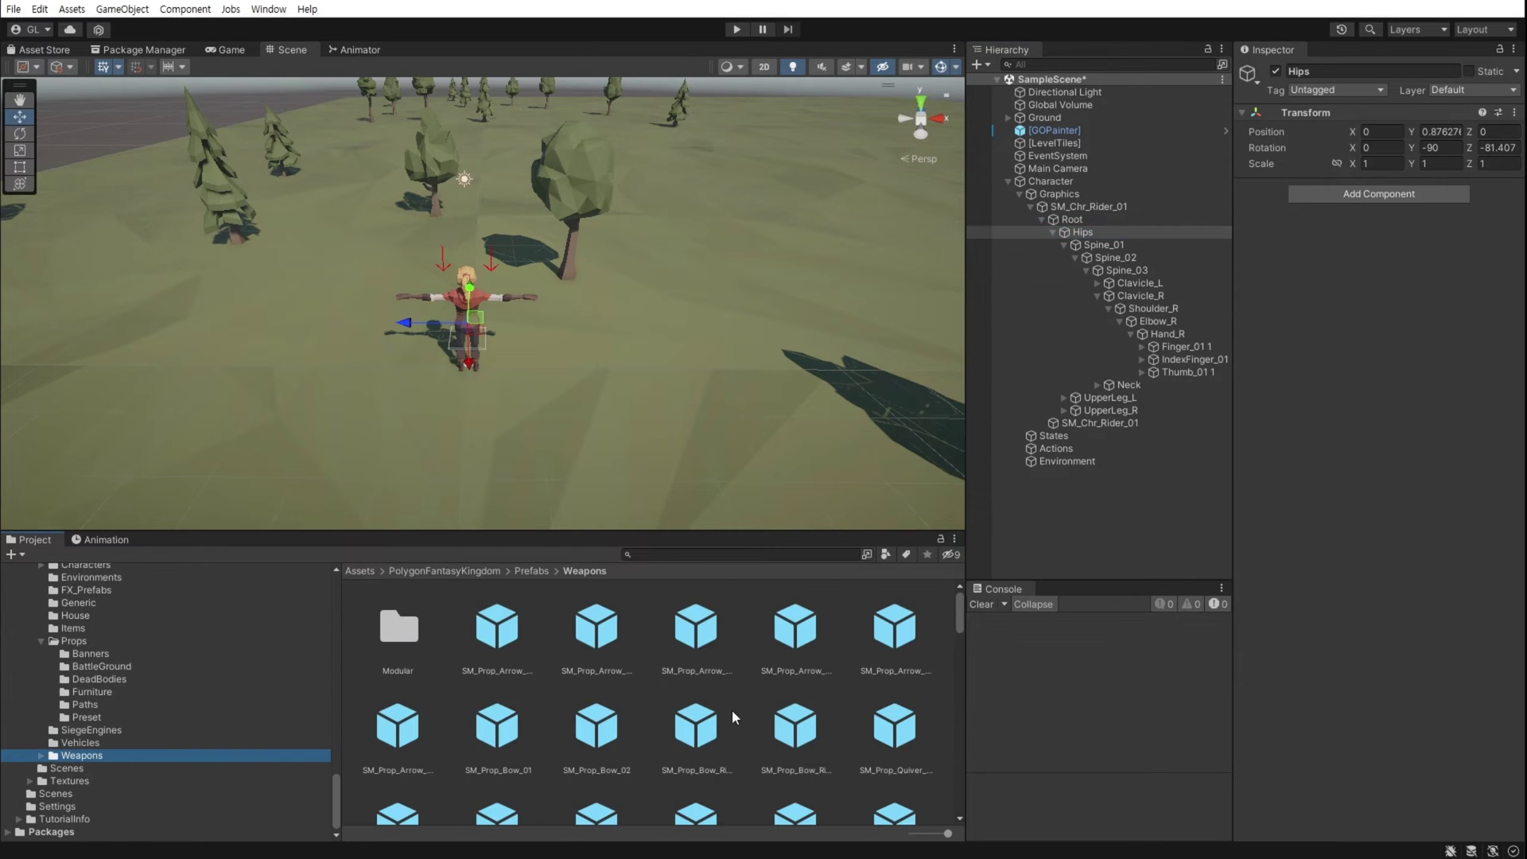
scroll(732, 709, down, 10)
scroll(509, 775, up, 3)
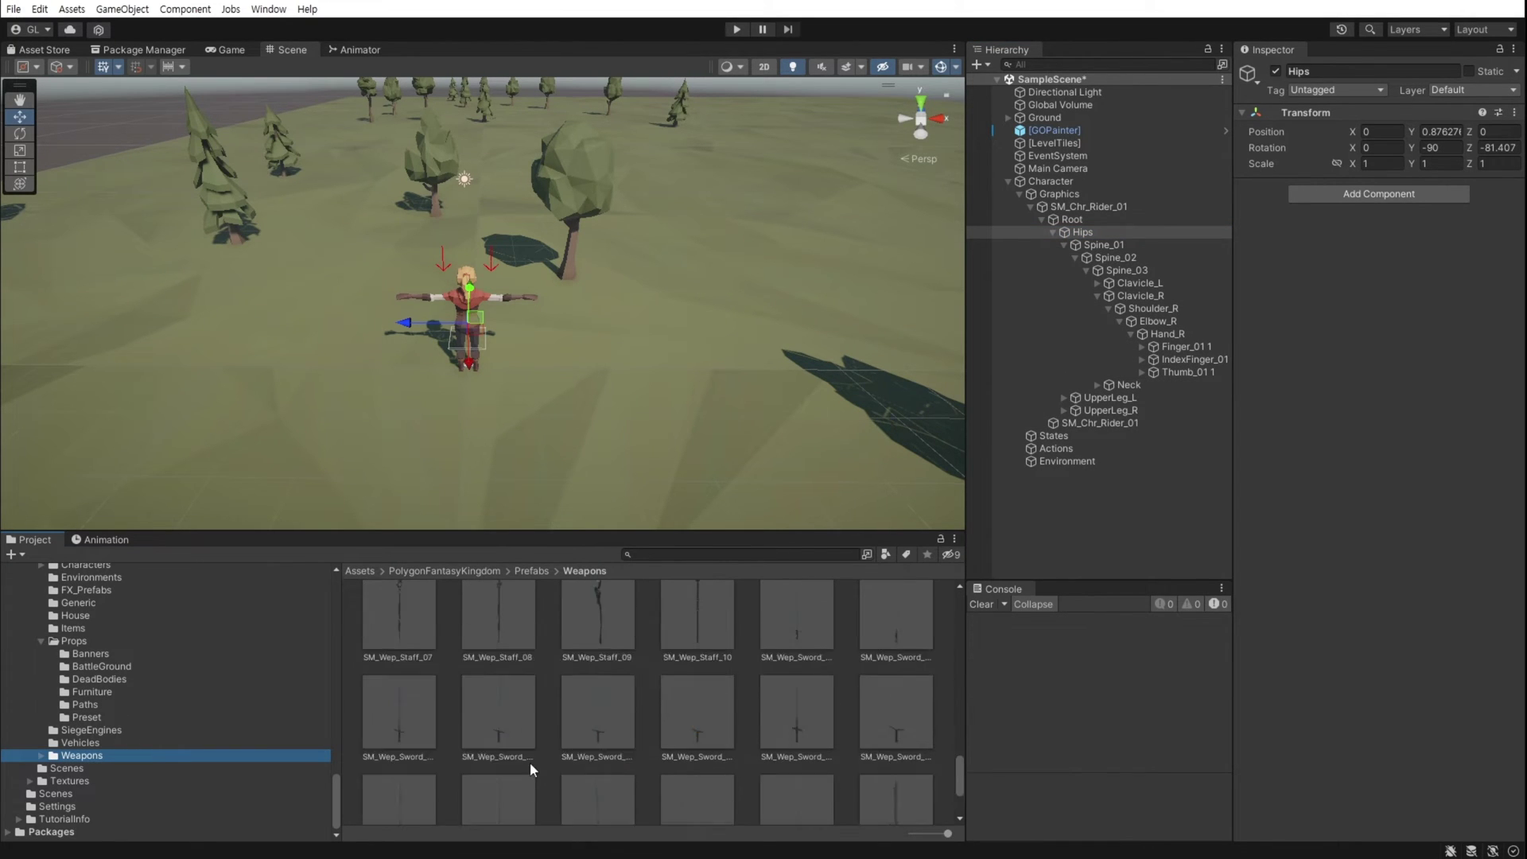
scroll(525, 771, down, 3)
drag(498, 774, 1166, 334)
alt+drag(811, 279, 421, 275)
middle_drag(422, 274, 474, 275)
scroll(474, 275, up, 6)
alt+drag(474, 275, 418, 247)
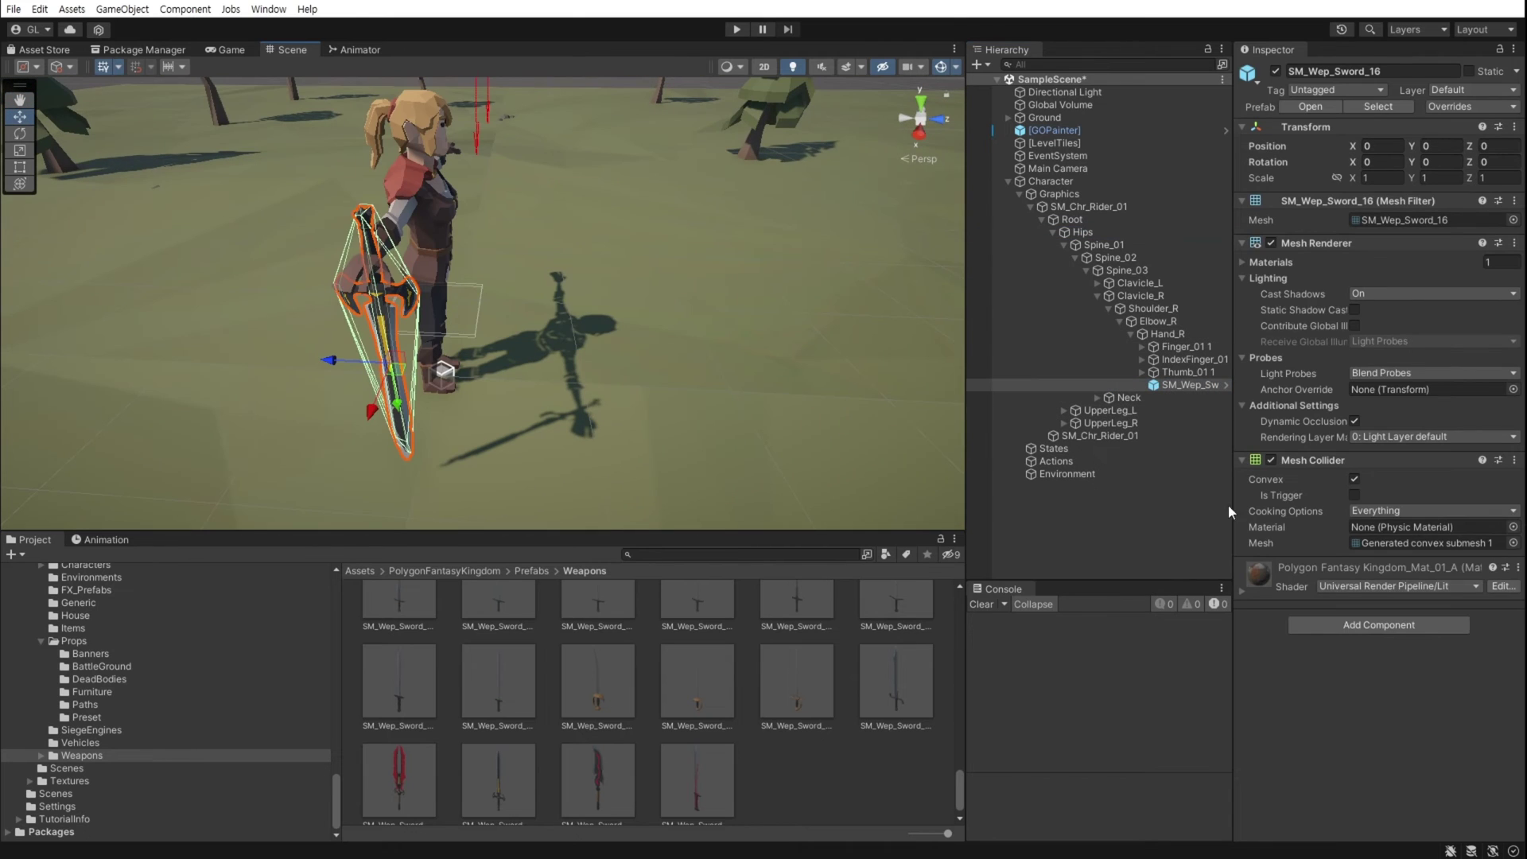
Disable the sword's Mesh Collider and set its rotation to Y 90 and Z -90.
click(1271, 460)
click(1243, 461)
click(1414, 164)
text(90)
drag(1470, 163, 501, 199)
click(1500, 164)
text(-90)
alt+drag(450, 253, 366, 330)
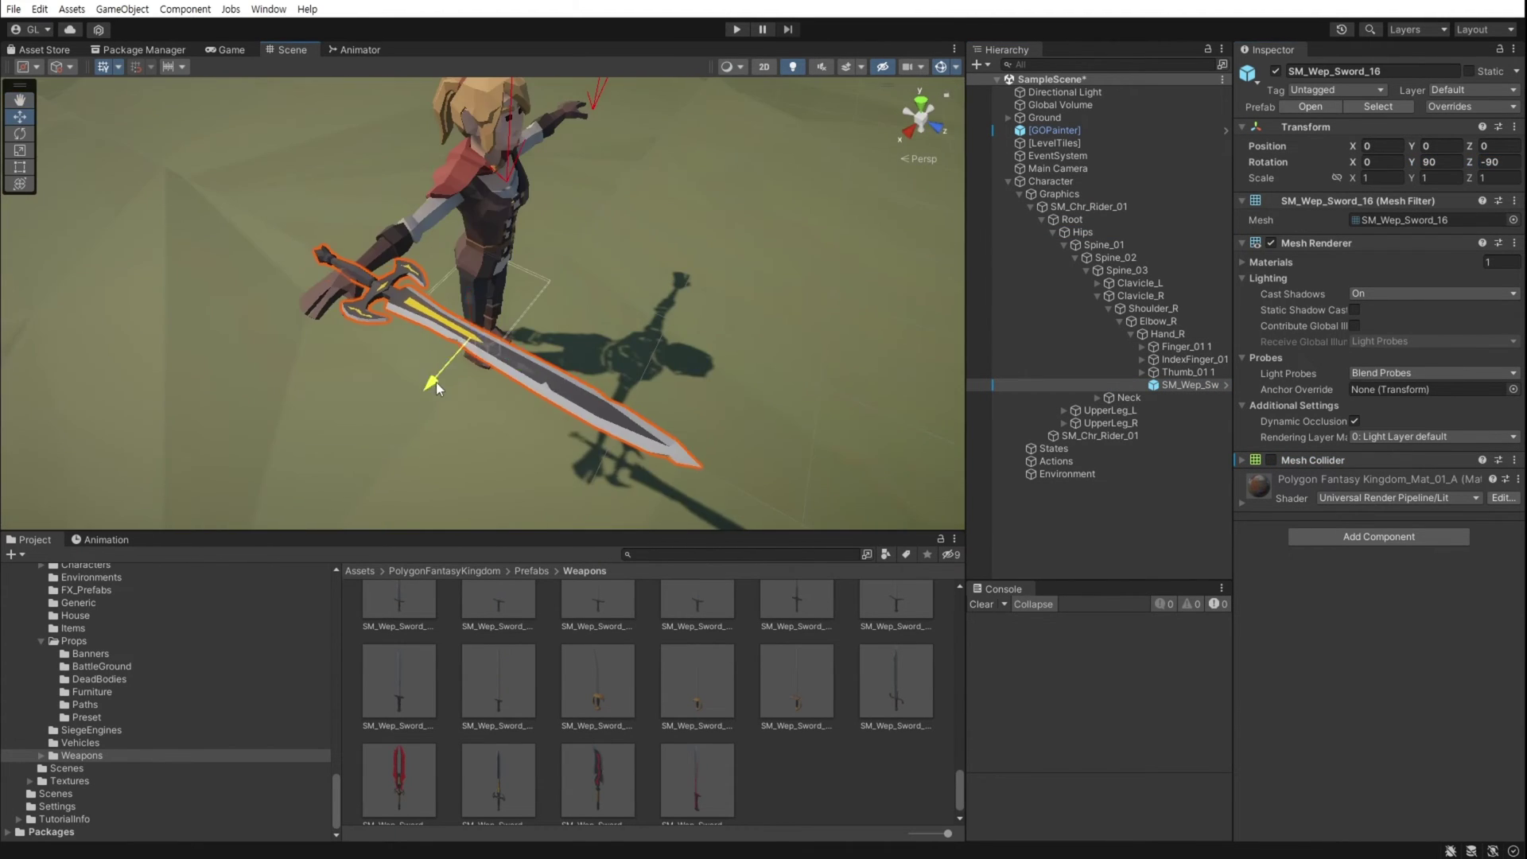
Move the sword into the rider's right hand at position X 0.132, Y 0.031.
drag(436, 382, 609, 350)
middle_drag(609, 350, 716, 409)
click(1171, 338)
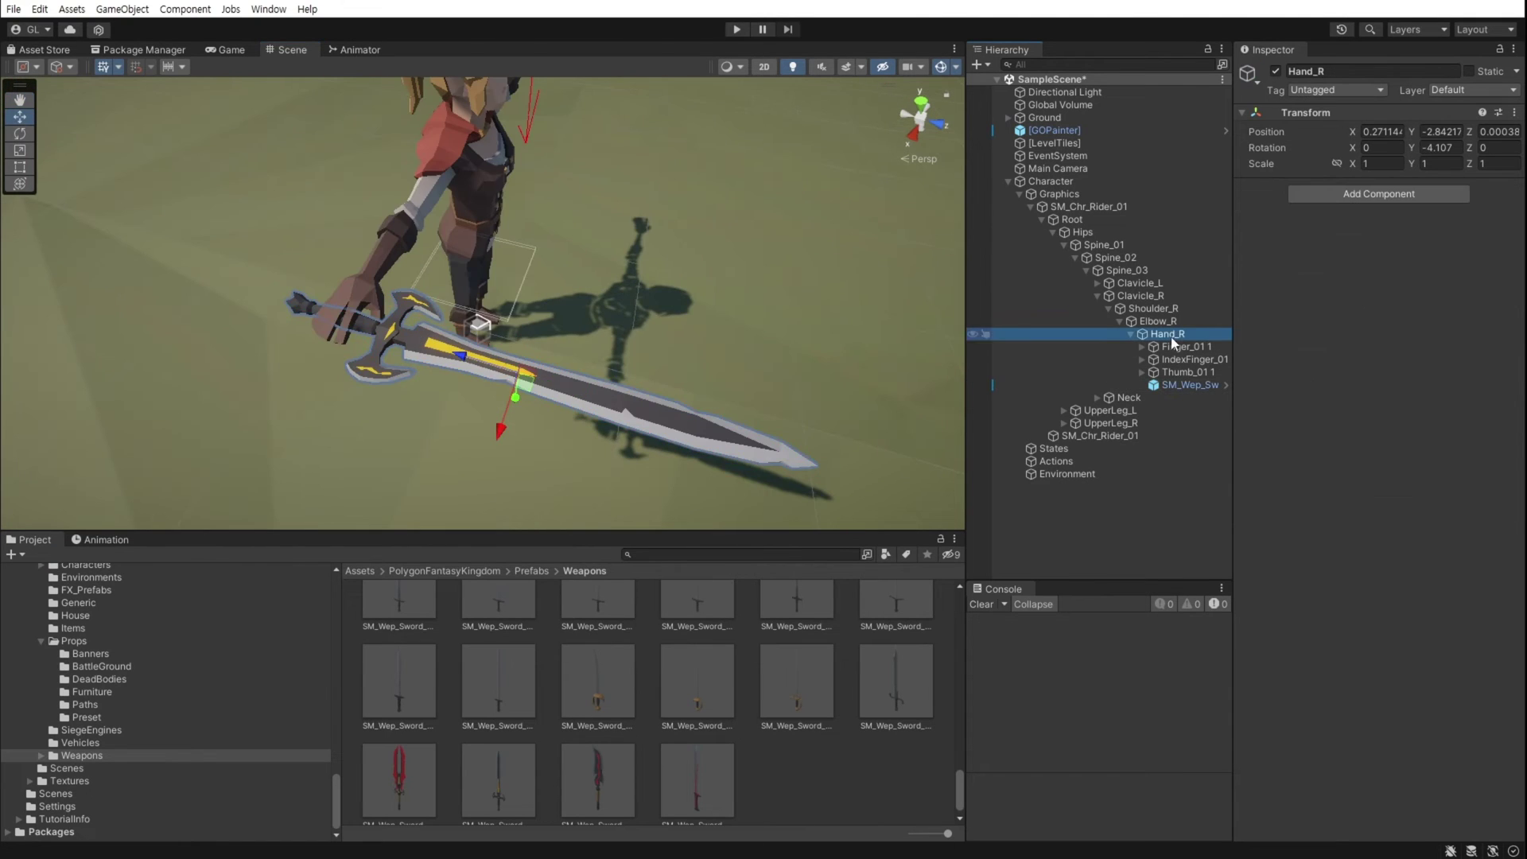
alt+drag(546, 368, 604, 310)
Add a Box Collider component to SM_Wep_Sword_16.
click(1185, 385)
click(1351, 538)
click(1344, 593)
middle_drag(795, 350, 475, 334)
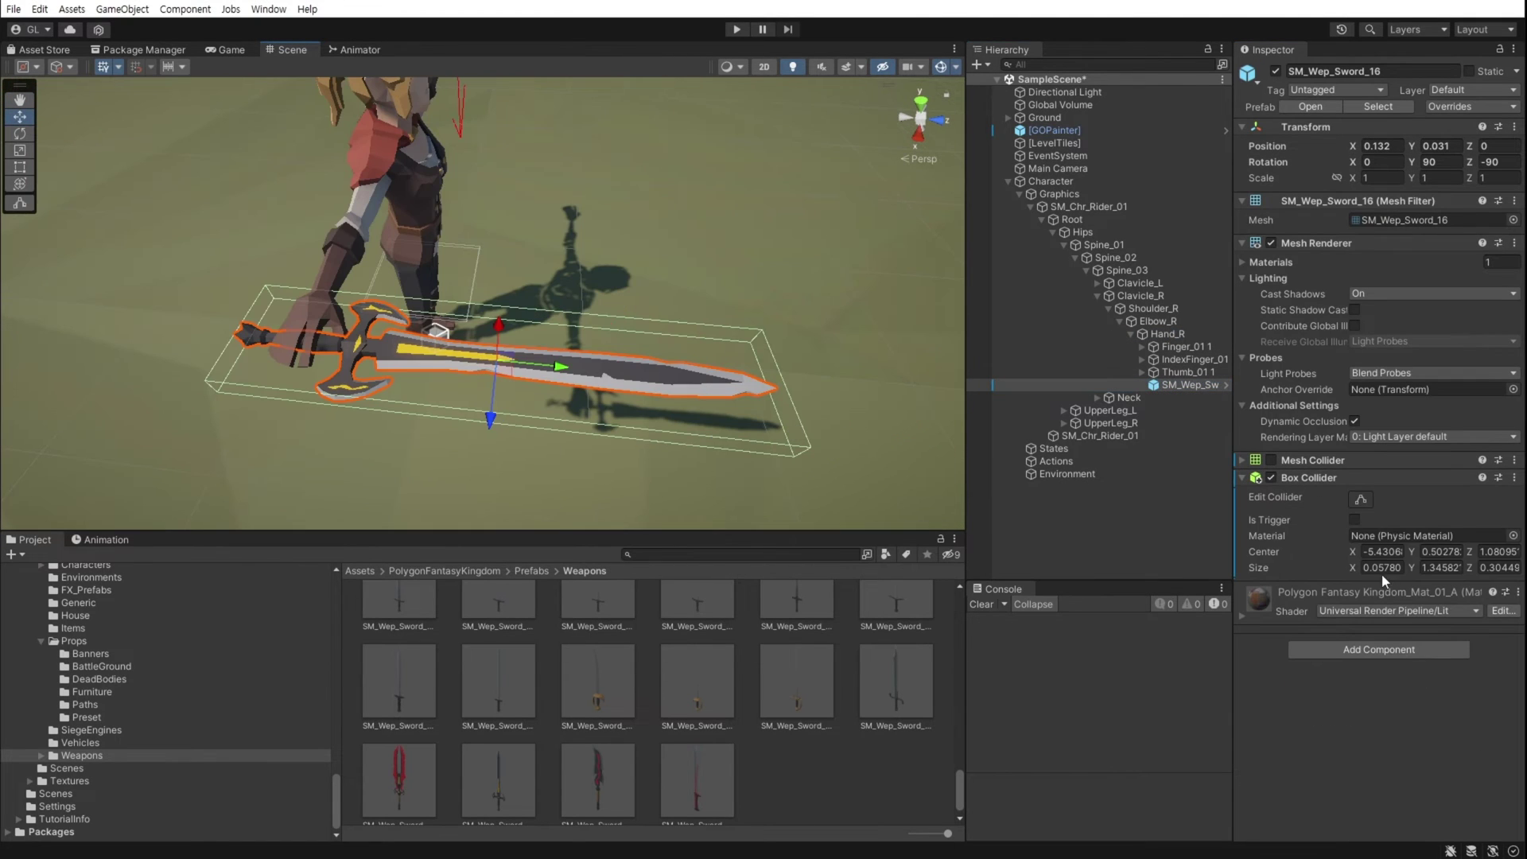
Reshape the sword's Box Collider bounds by hand so they fit only the blade.
drag(1353, 568, 1355, 569)
click(1363, 503)
drag(240, 338, 370, 351)
drag(558, 422, 561, 399)
alt+drag(561, 399, 382, 421)
drag(485, 295, 442, 294)
alt+drag(445, 398, 509, 342)
drag(472, 218, 472, 223)
drag(473, 275, 473, 267)
alt+drag(557, 350, 692, 409)
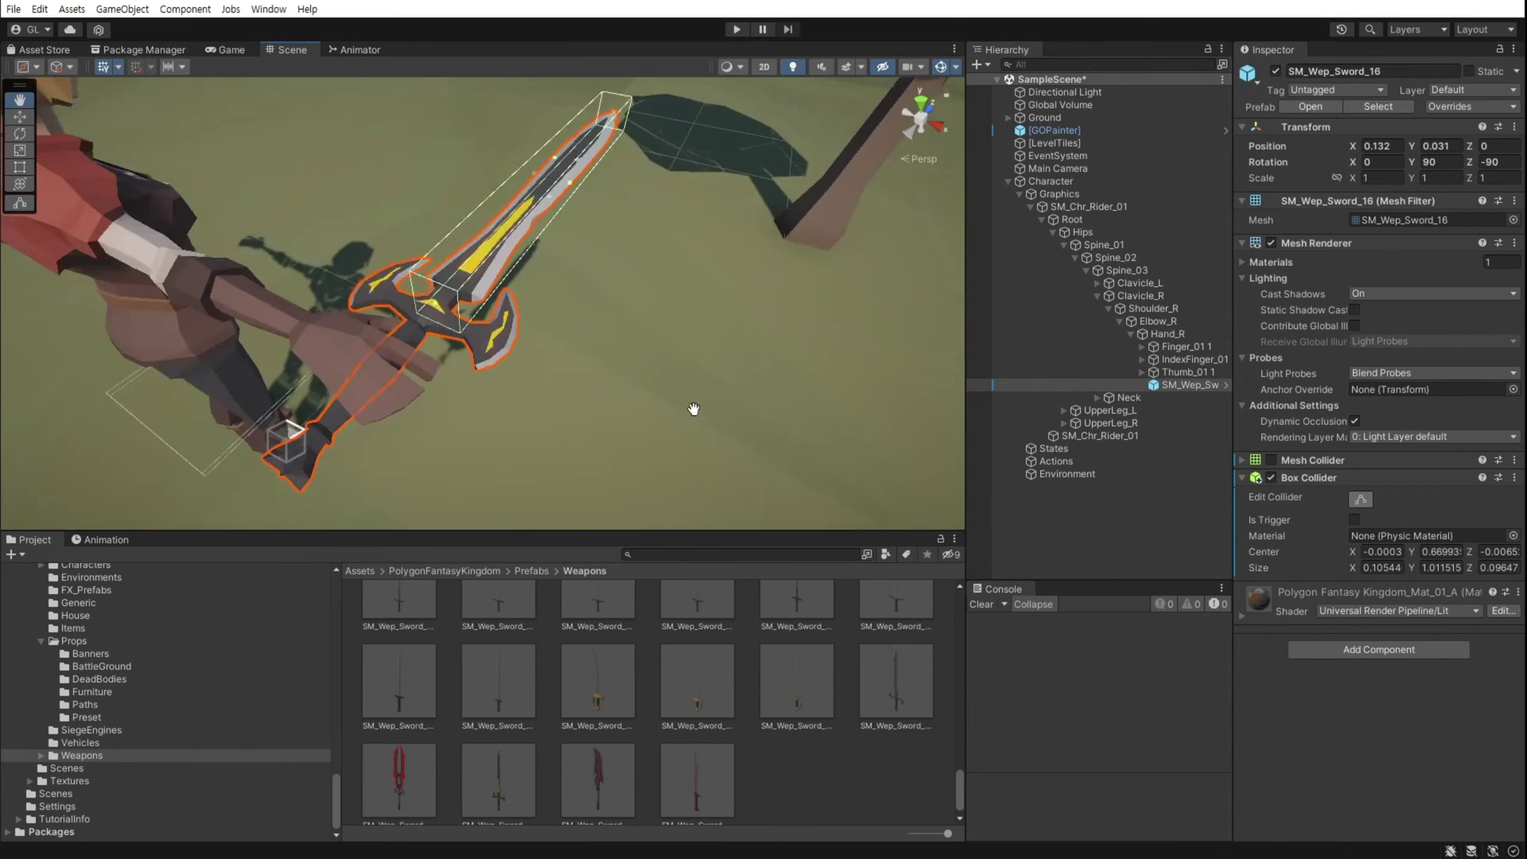
Set the Box Collider's size to 0.1, 1, 0.1 and center to 0, 0.65, 0, and make it a trigger.
click(1382, 568)
text(0.1)
click(1499, 568)
text(0.1)
click(1441, 552)
text(0.65)
click(1381, 552)
text(0)
click(1499, 552)
text(0)
alt+drag(573, 413, 445, 270)
click(1355, 520)
Create a new tag named Weapon and assign it to SM_Wep_Sword_16.
click(1356, 91)
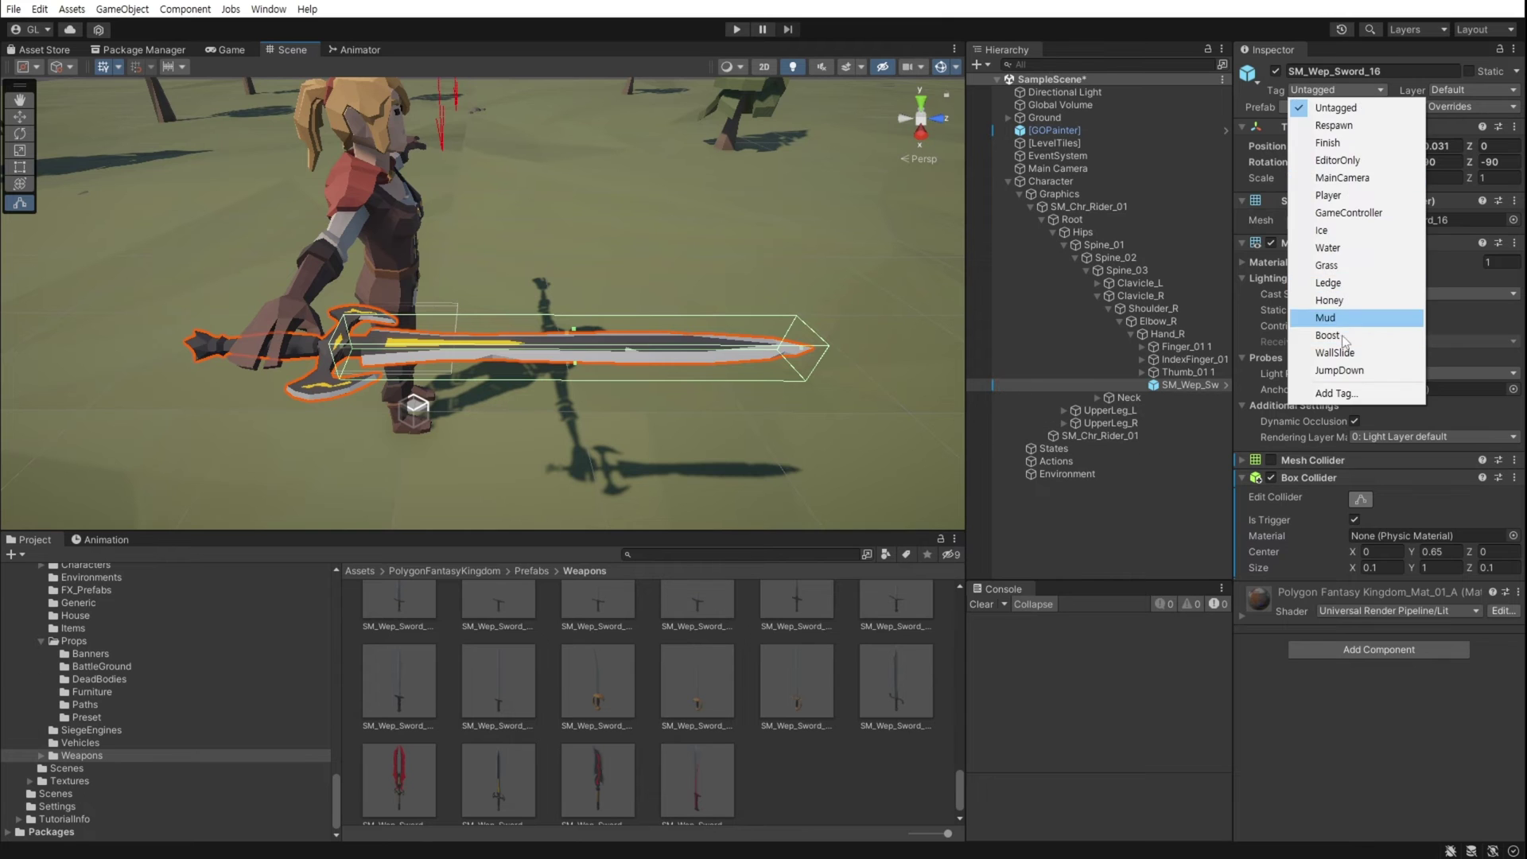
click(1340, 394)
click(1480, 285)
text(Weapon)
key(Return)
click(1190, 385)
click(1336, 90)
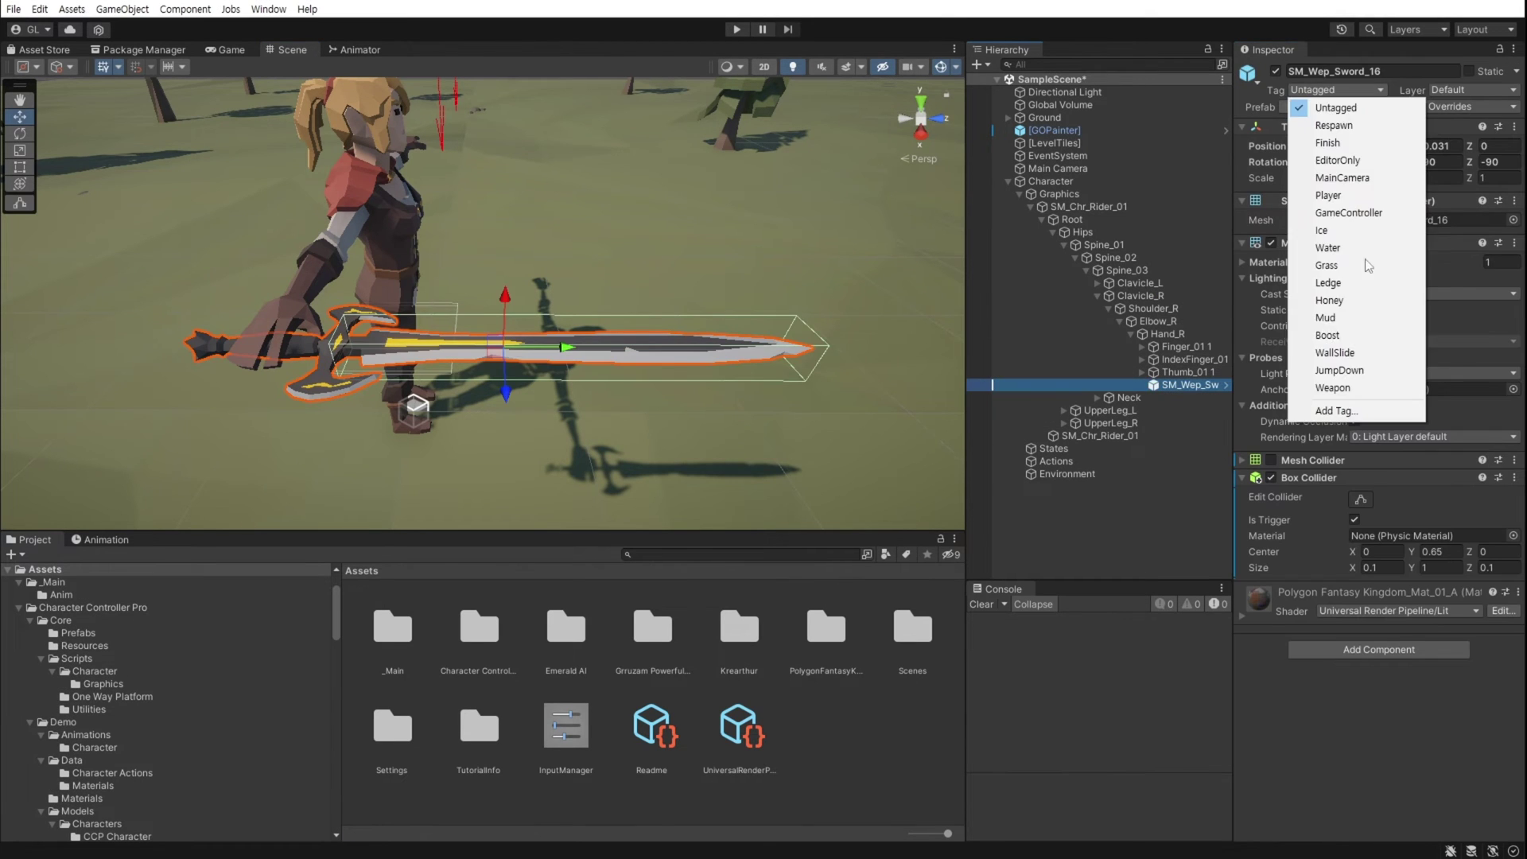
click(1335, 388)
alt+drag(517, 238, 318, 469)
Show the Attack_3Combo_1 clip of SM_Chr_Rider_01 in the Animation window and dock that window beside Animator.
click(1042, 219)
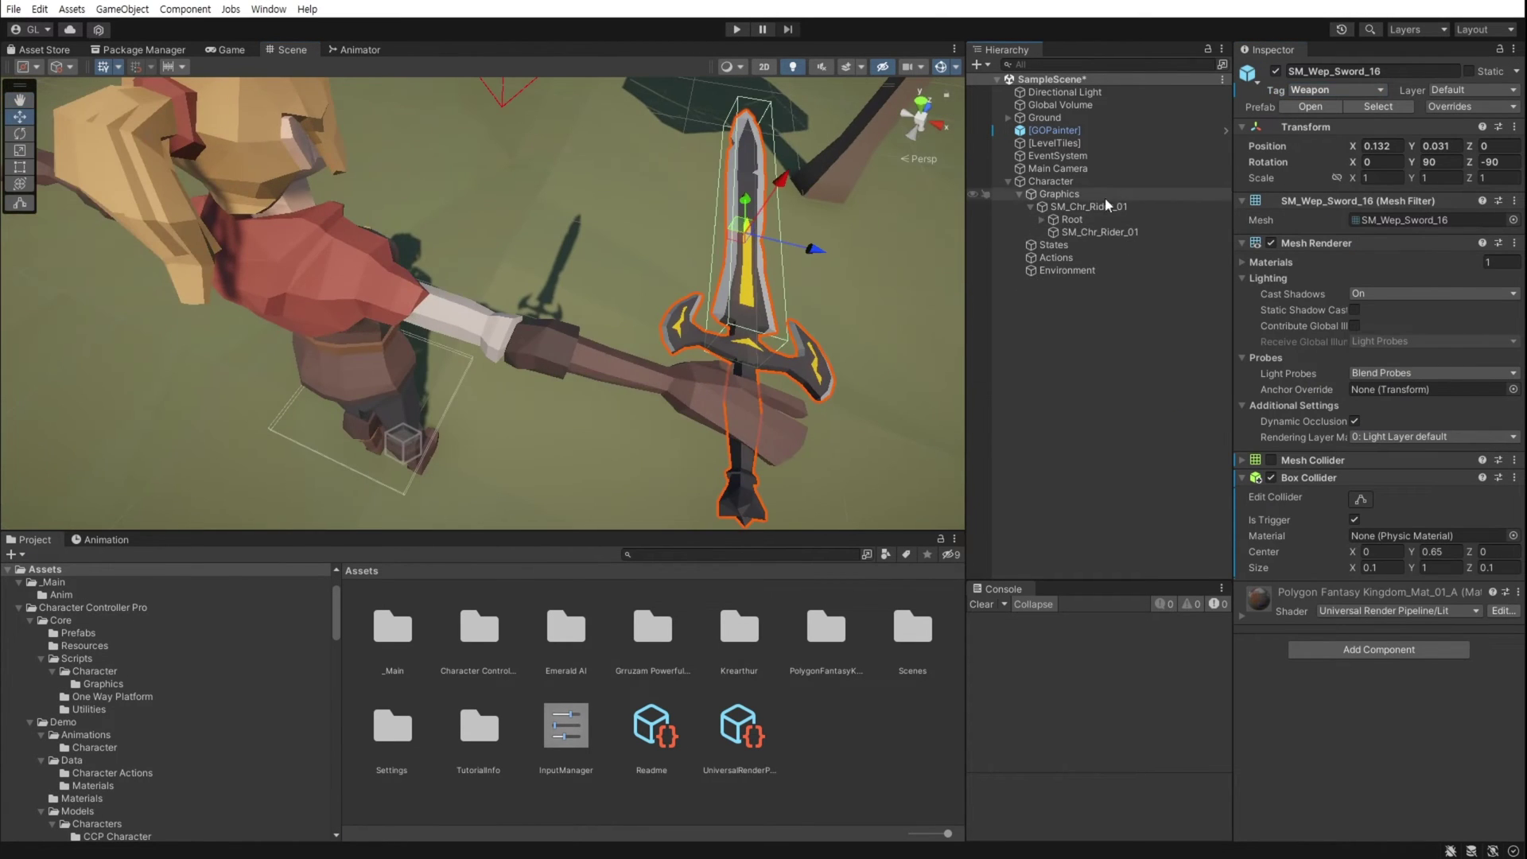
double_click(1088, 207)
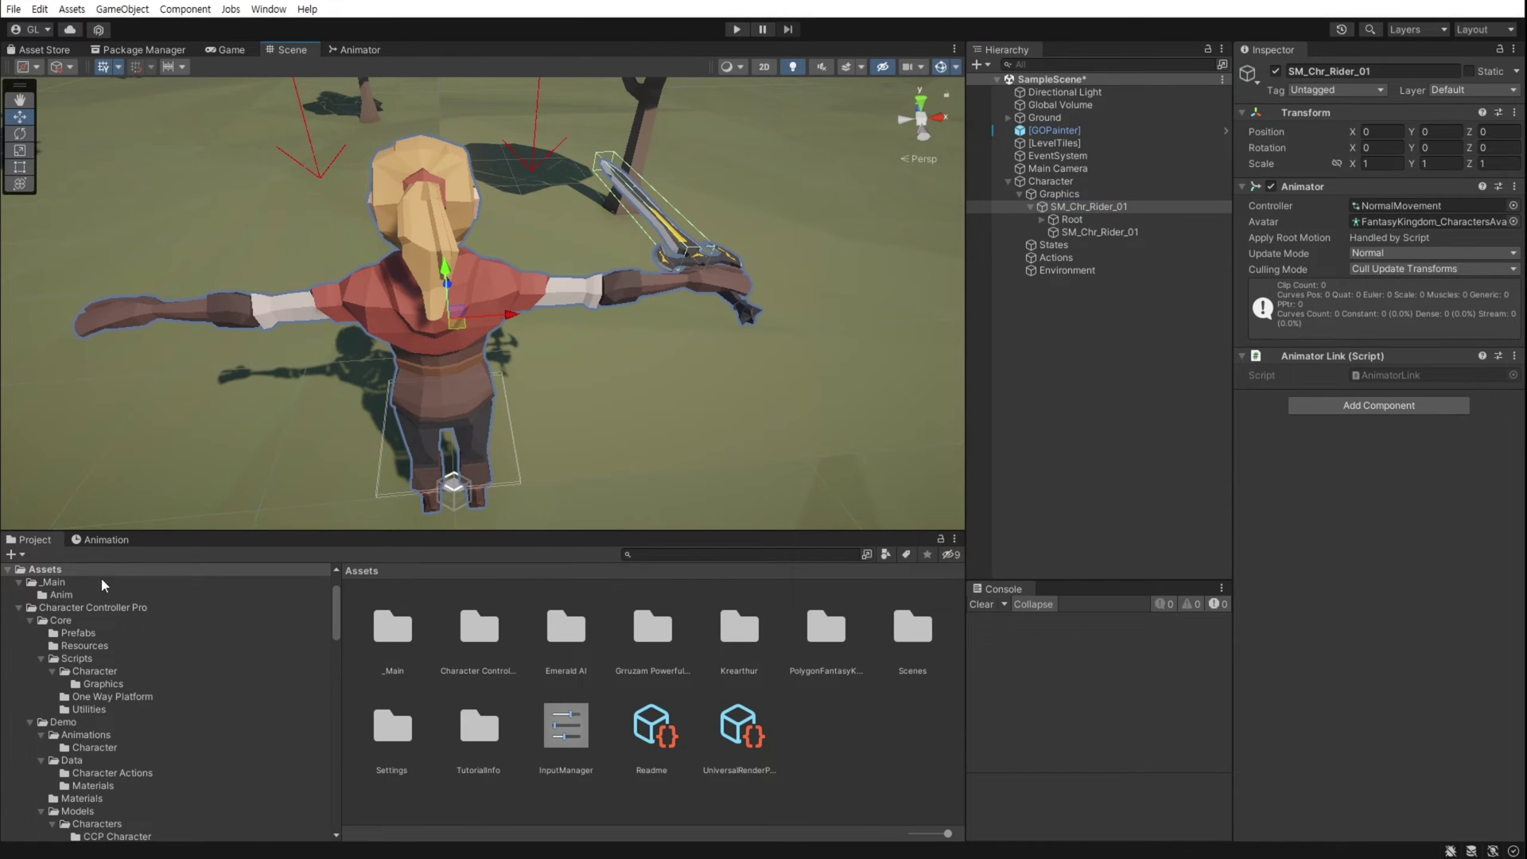
click(102, 539)
click(119, 572)
click(67, 588)
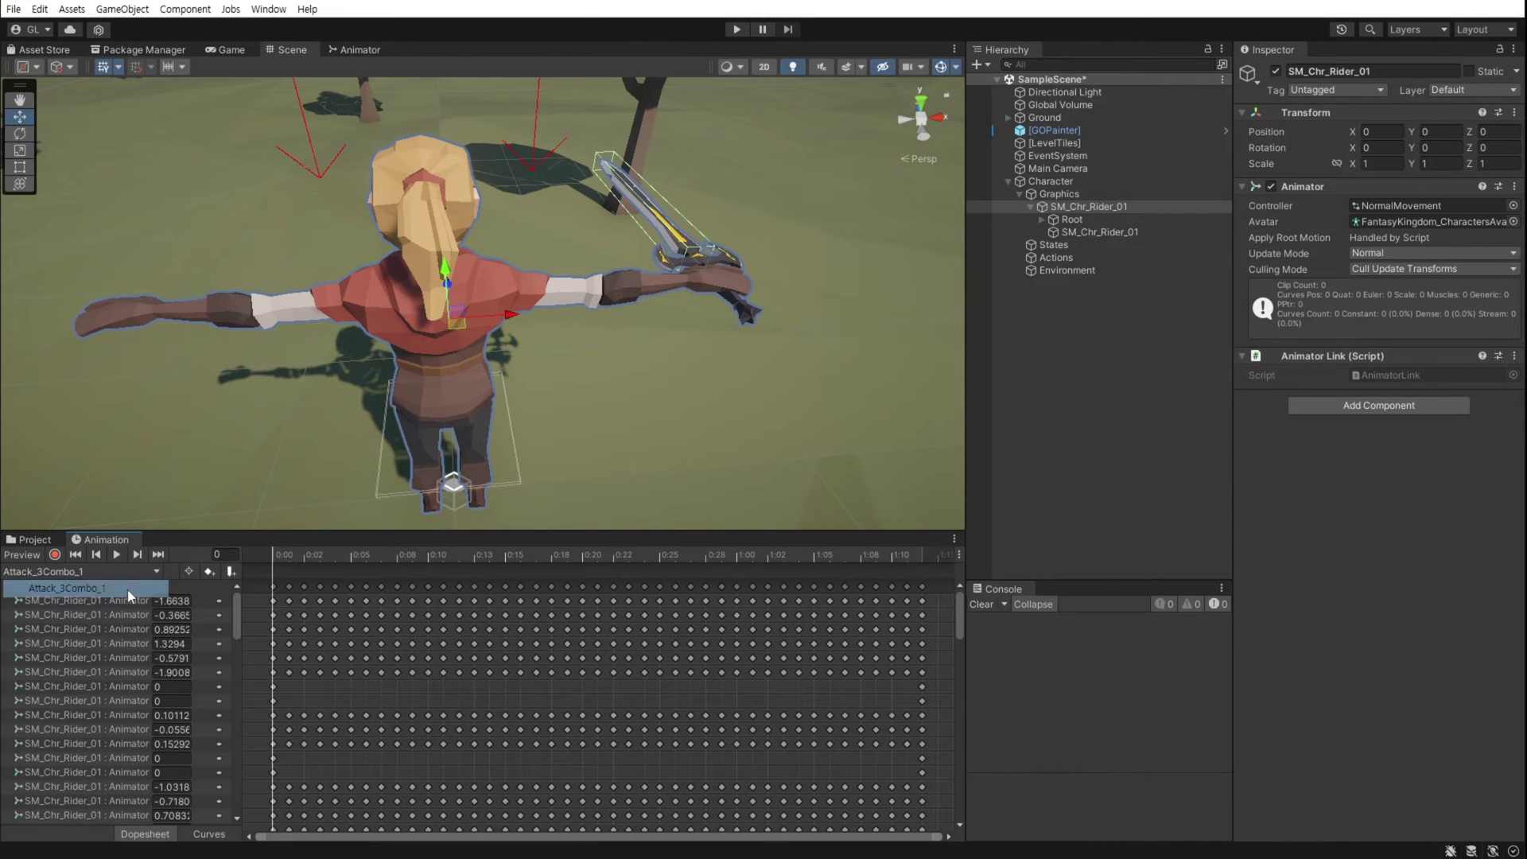
drag(102, 540, 342, 181)
click(437, 50)
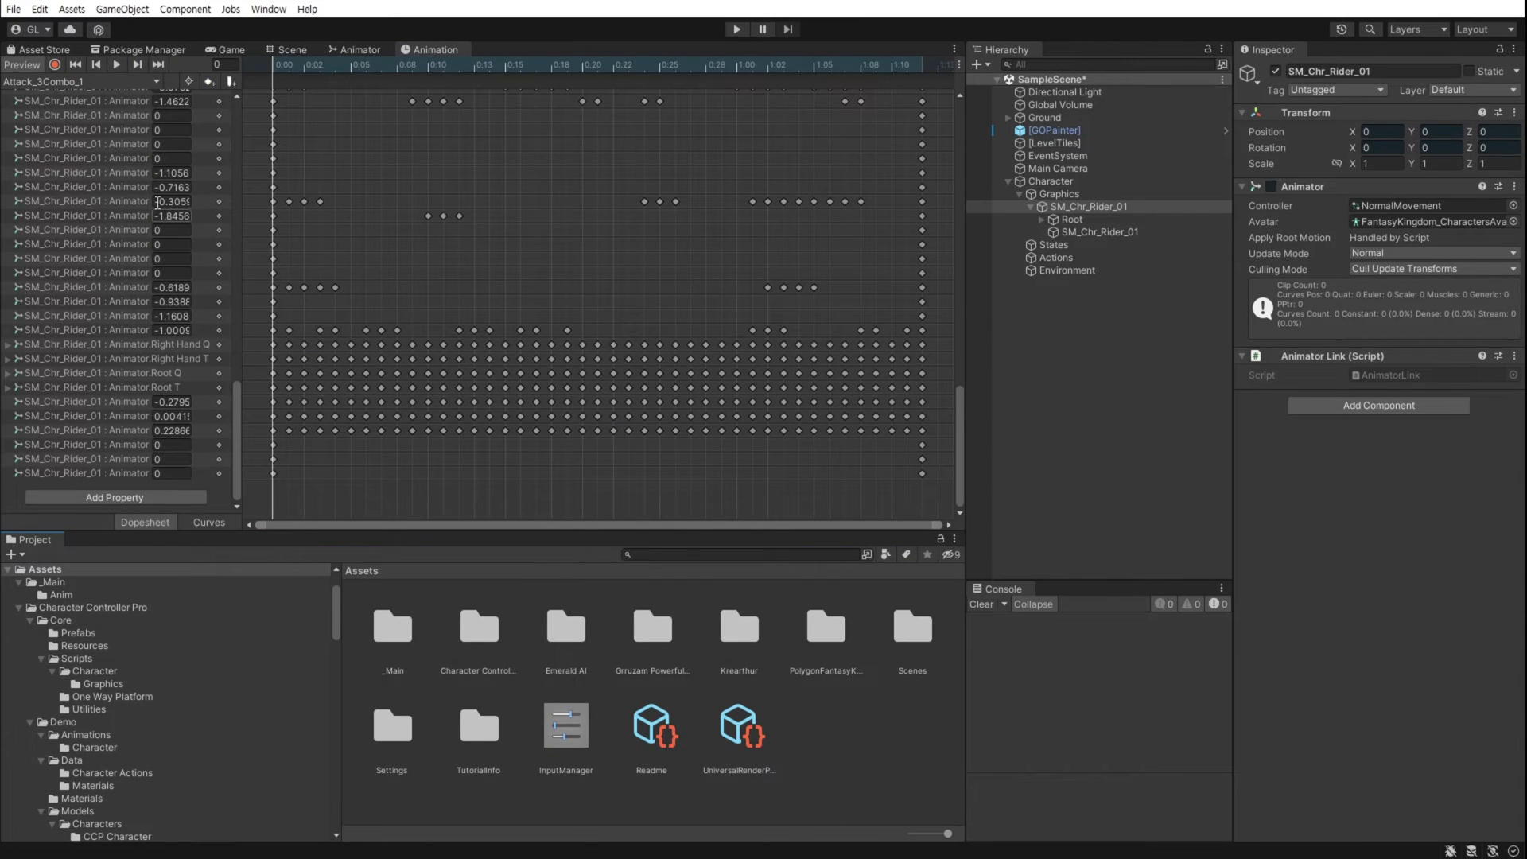
Add the Enabled property of the SM_Wep_Sword_16 Box Collider under Hand_R to the Attack_3Combo_1 clip.
click(166, 492)
click(216, 534)
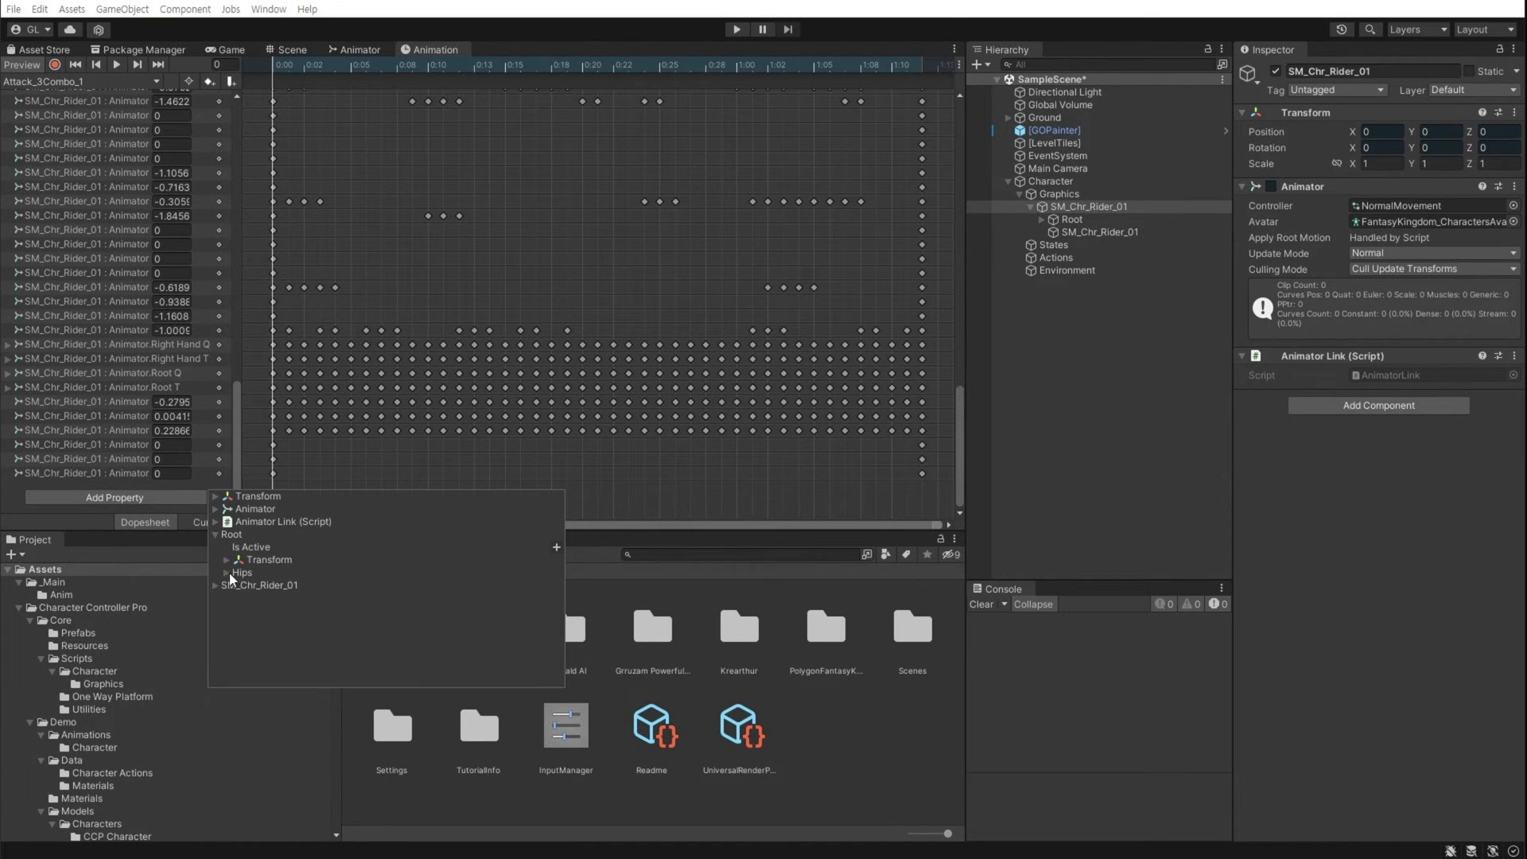
click(227, 573)
click(236, 611)
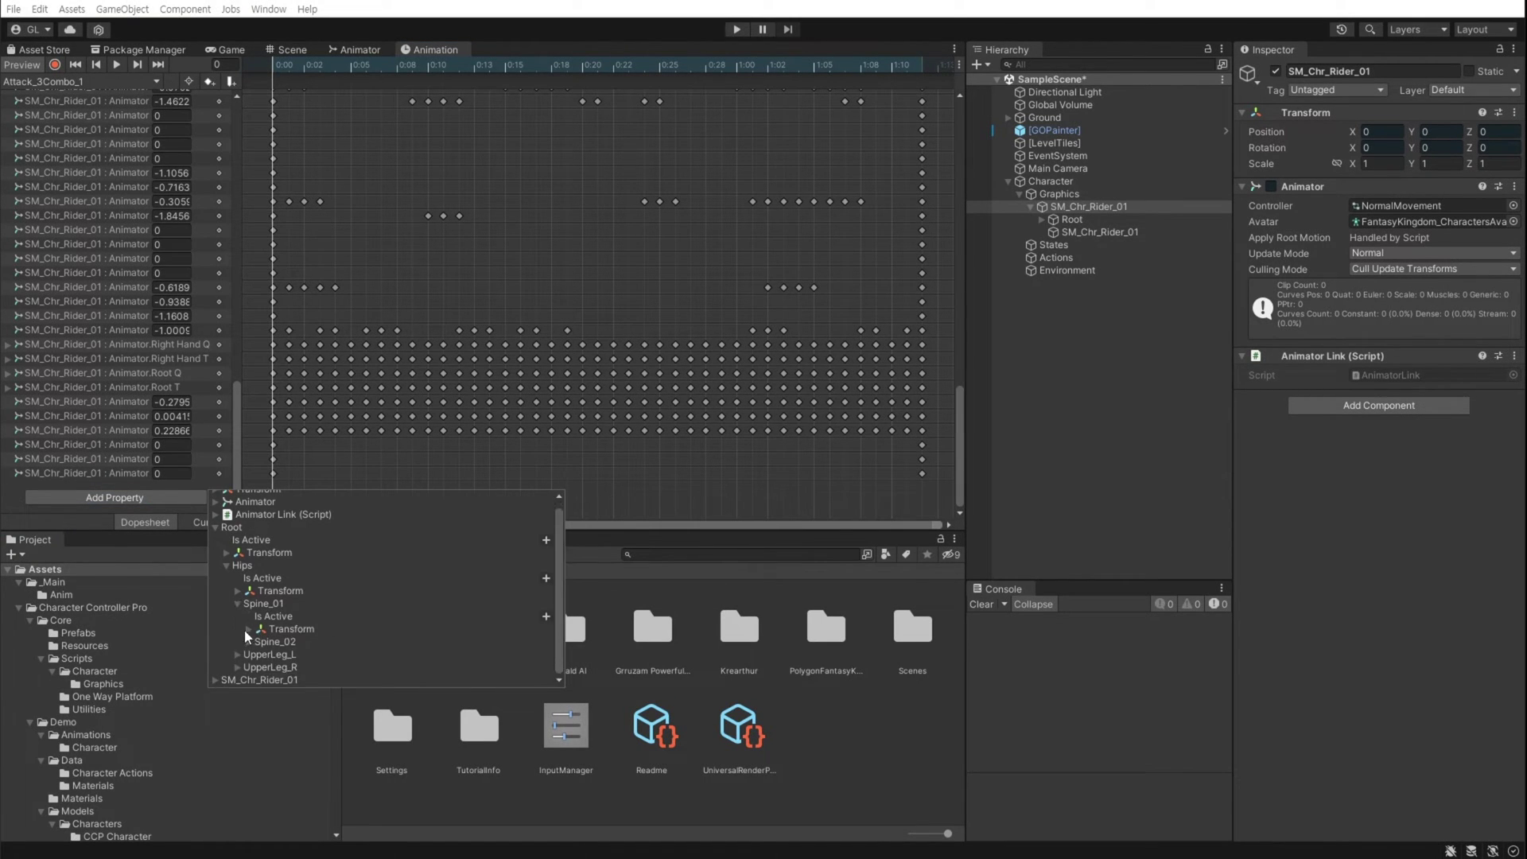
click(249, 642)
click(260, 641)
click(271, 628)
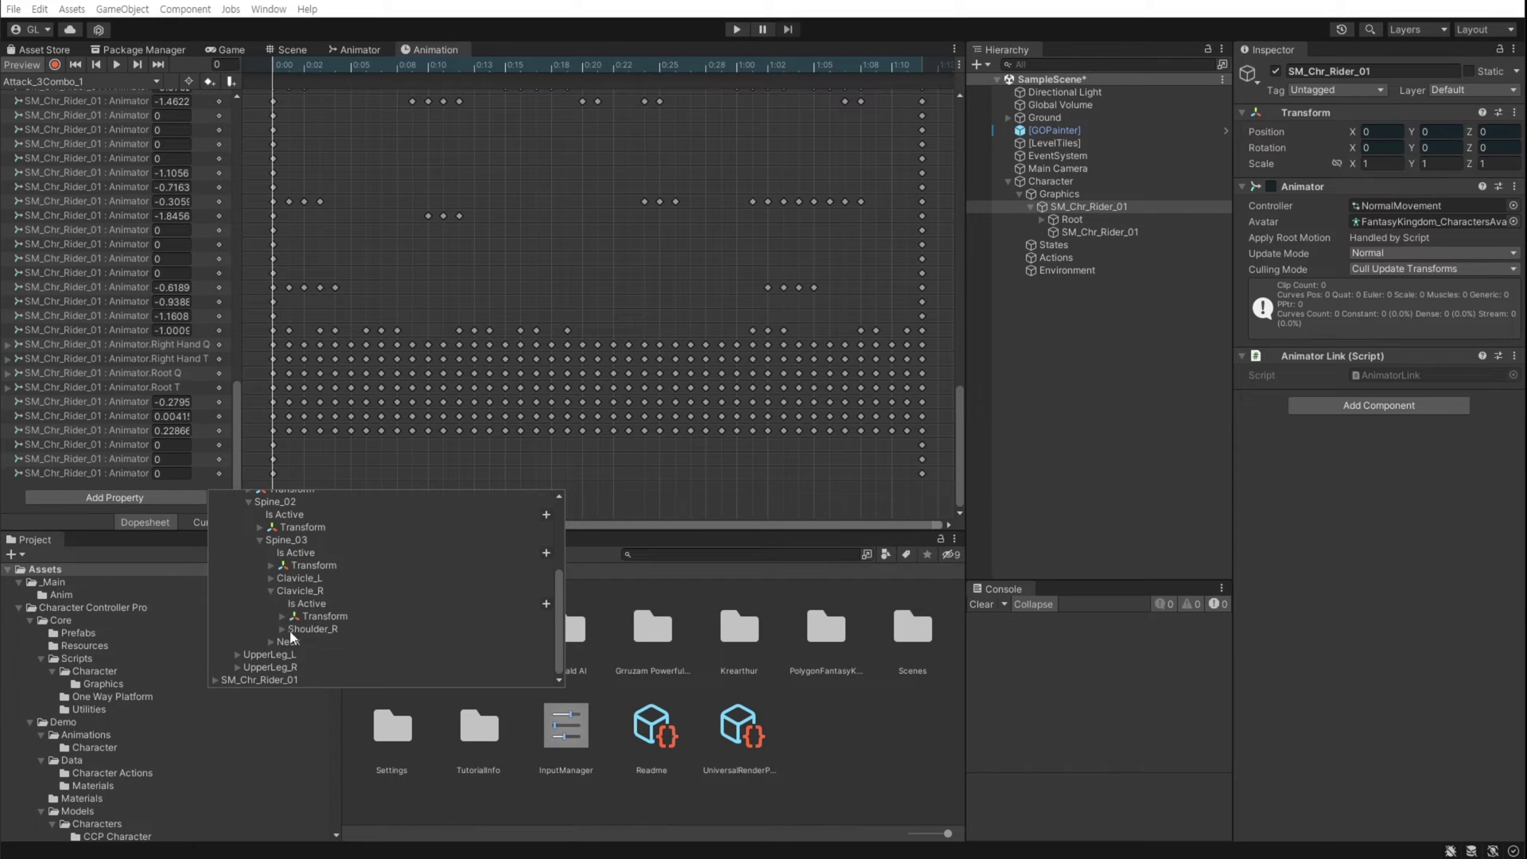
click(283, 628)
click(296, 630)
click(305, 641)
click(315, 636)
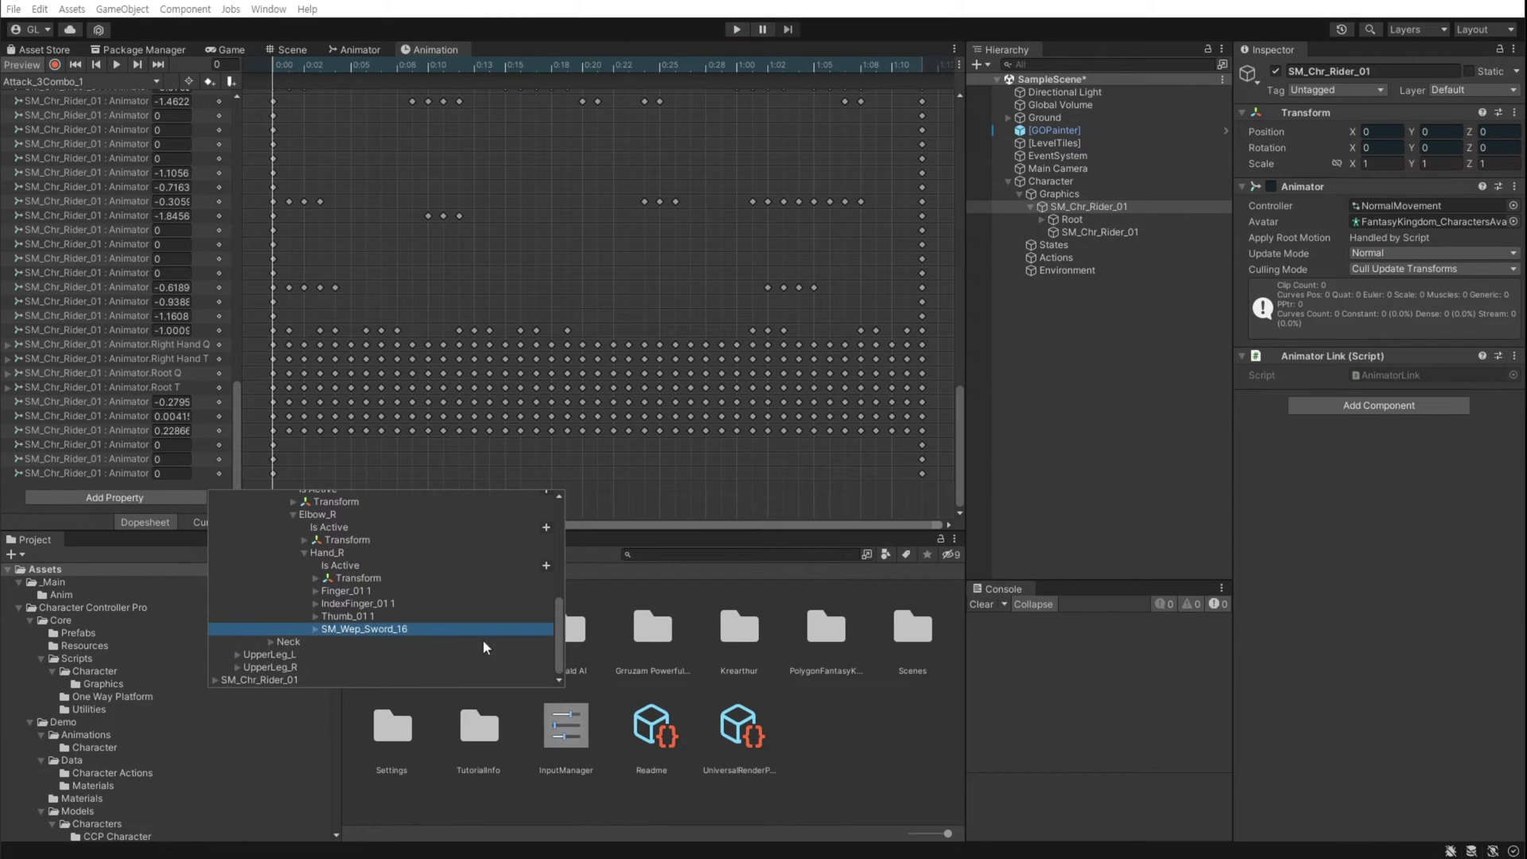
click(369, 629)
click(327, 629)
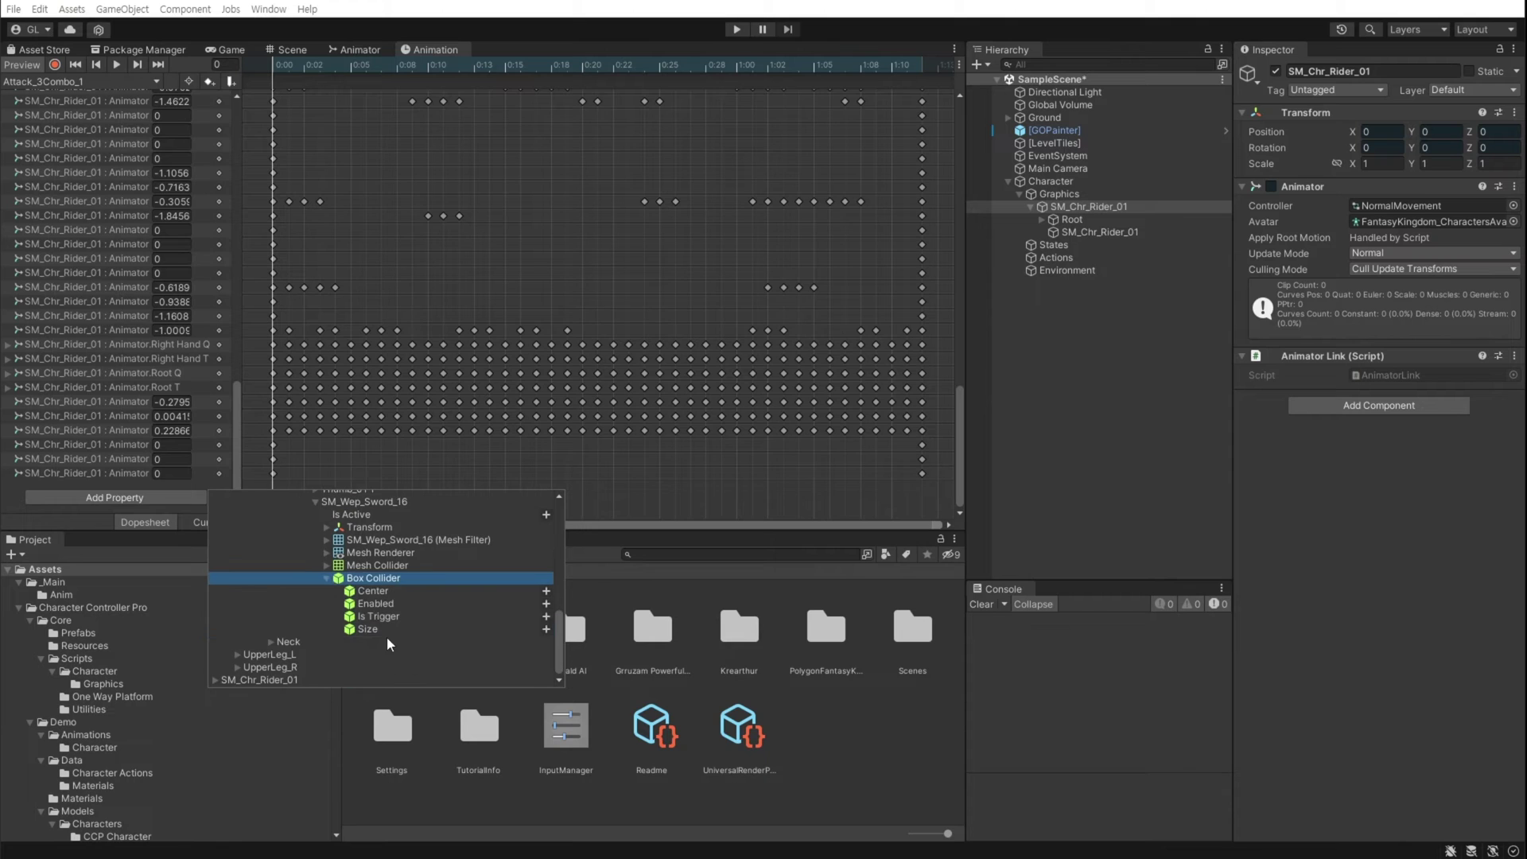
click(545, 603)
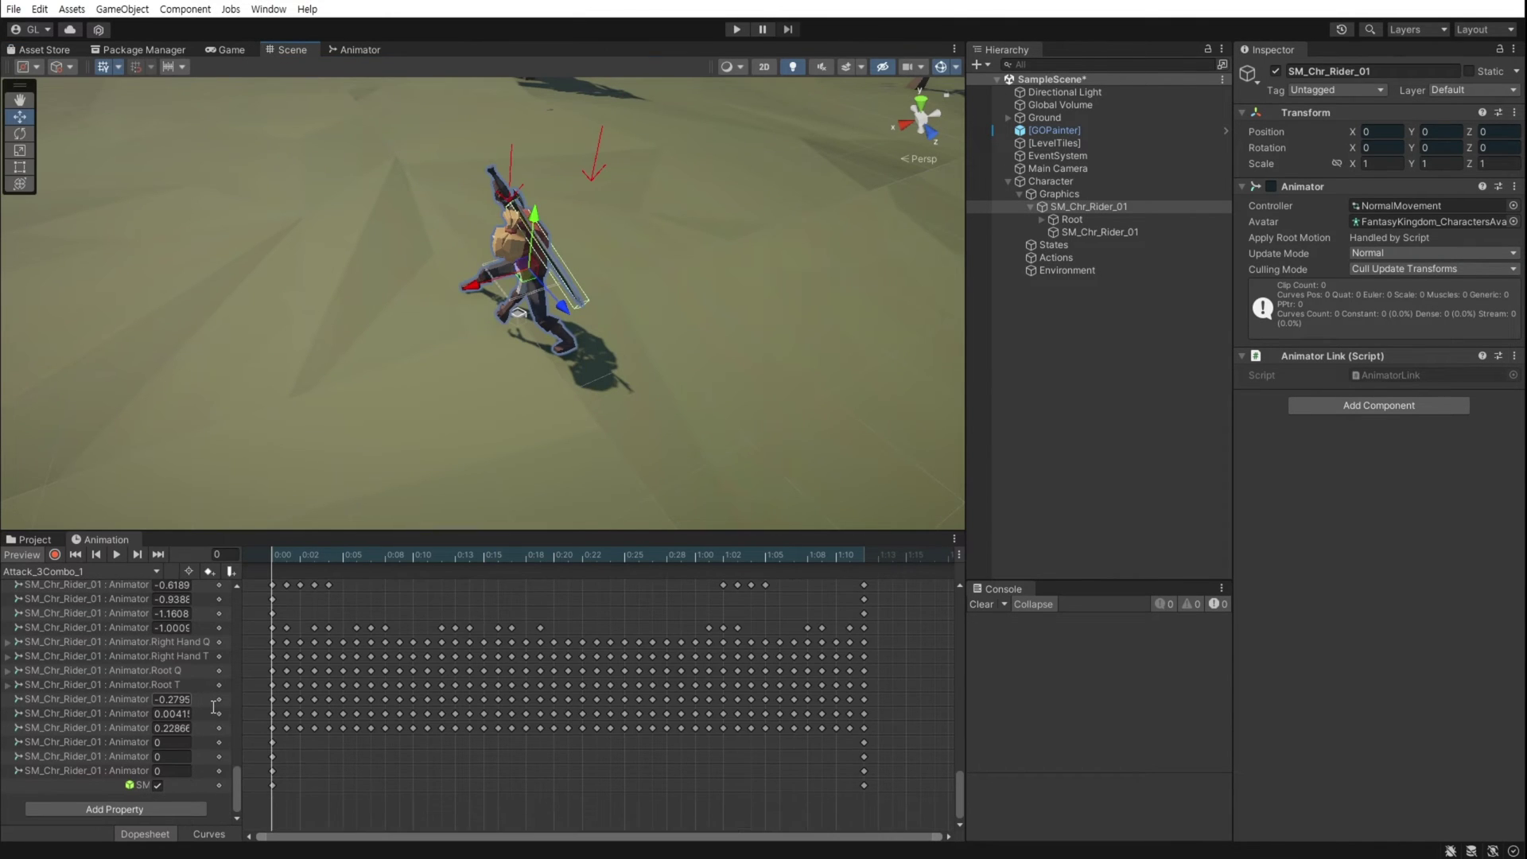
Turn the sword collider off at the start of Attack_3Combo_1, key its Enabled property at frames 8 and 12, and play the clip.
click(196, 785)
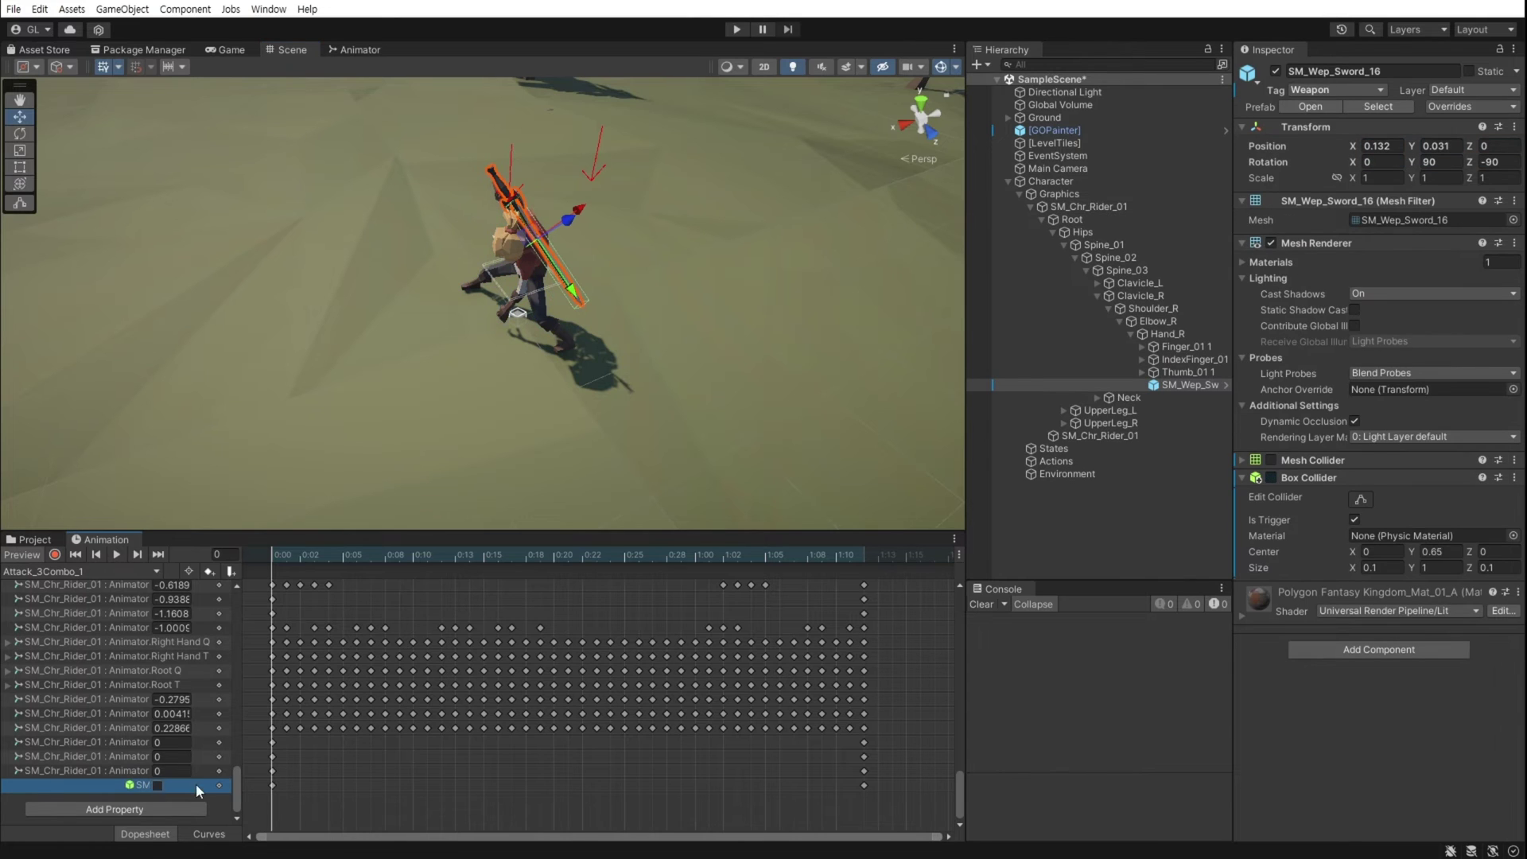
drag(271, 553, 864, 601)
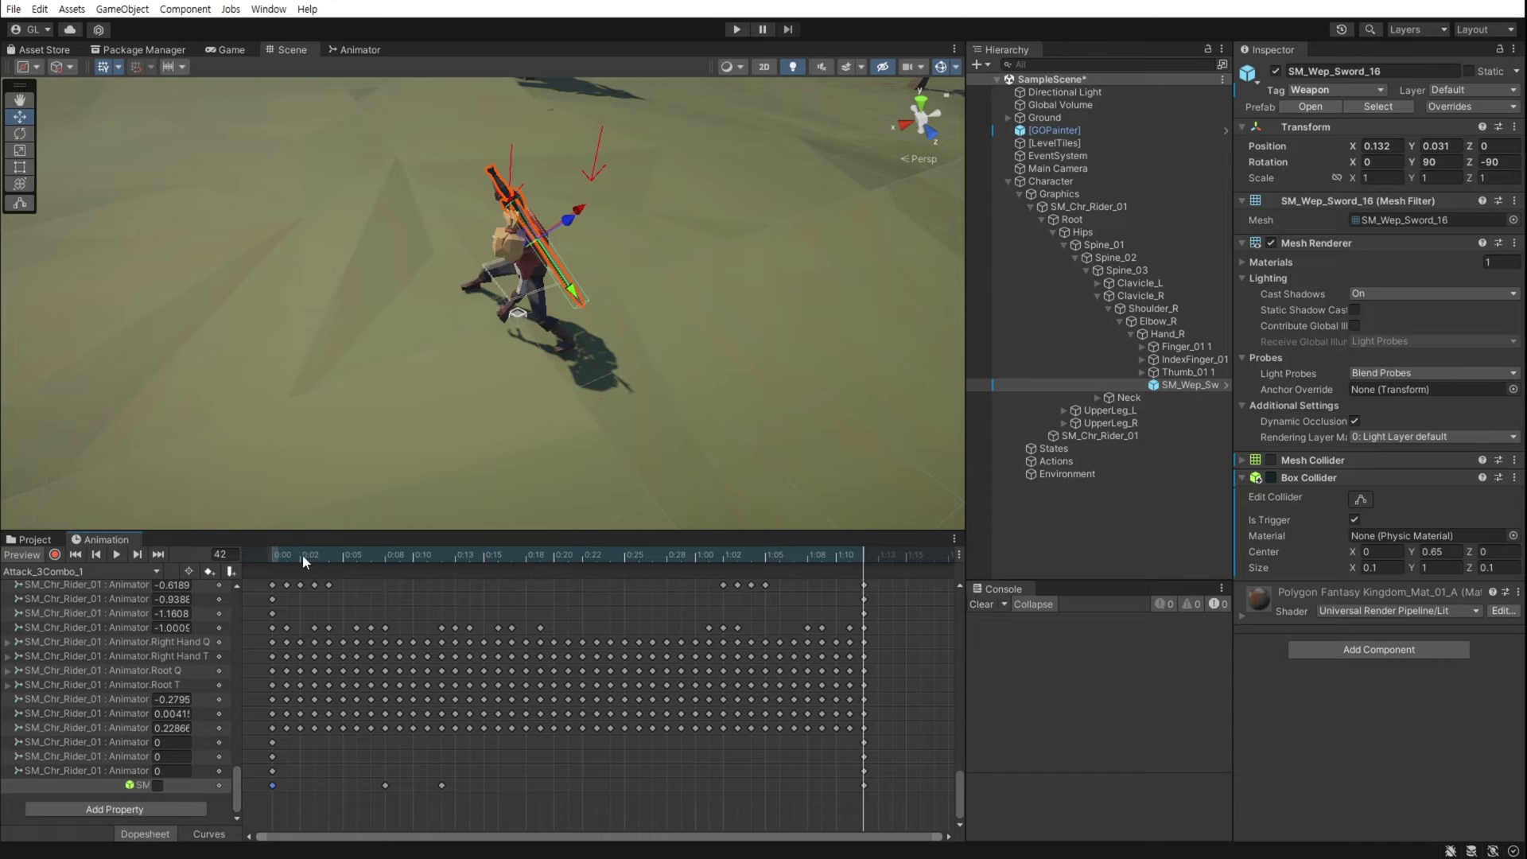
drag(302, 555, 183, 634)
click(116, 555)
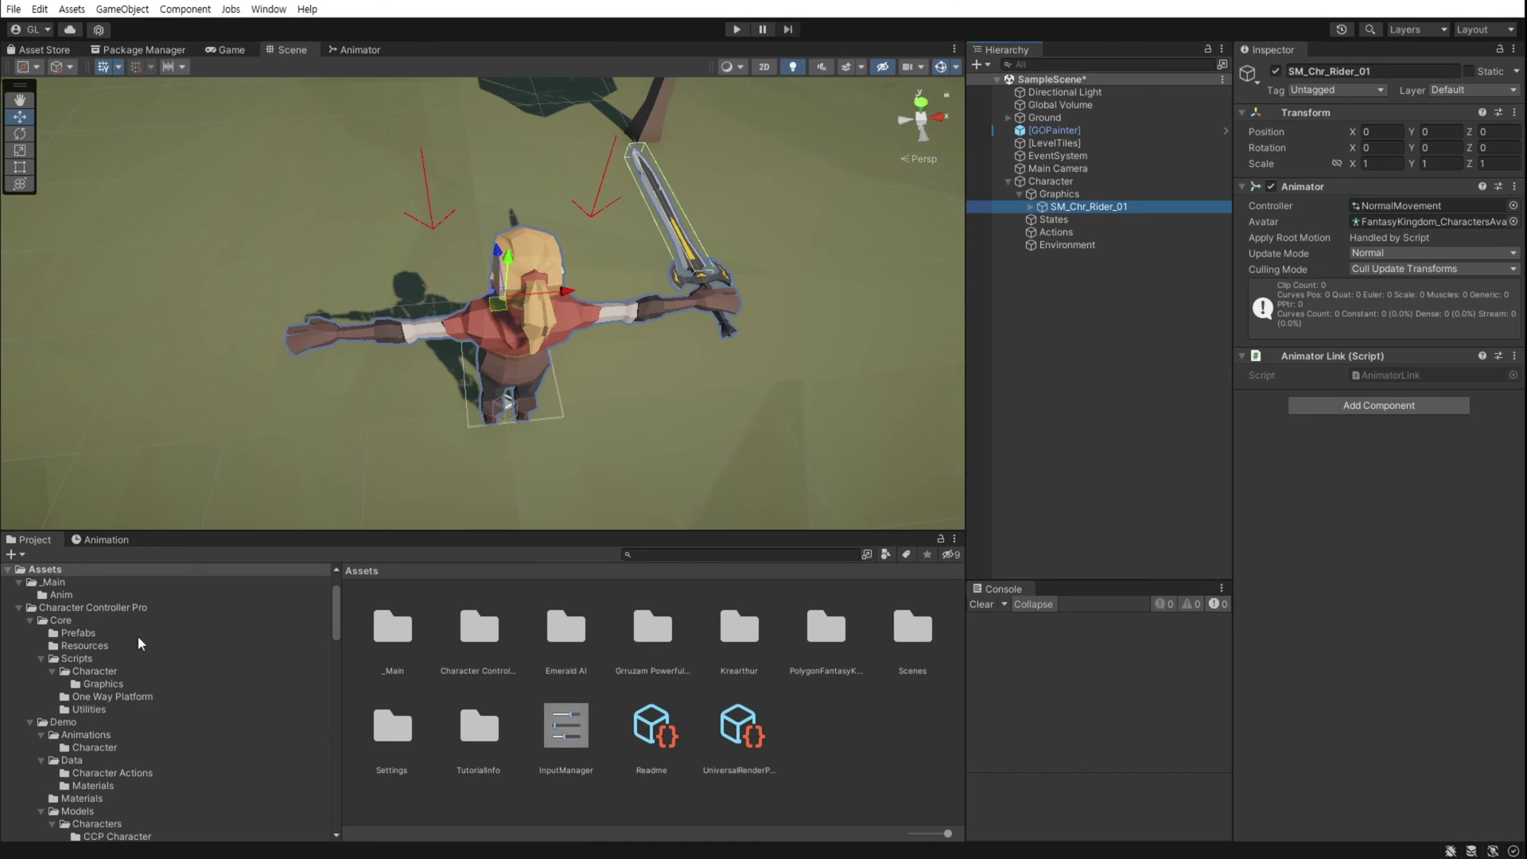
Create a folder named Scripts inside the _Main folder.
scroll(137, 639, up, 2)
click(52, 646)
right_click(689, 649)
mouse_move(814, 660)
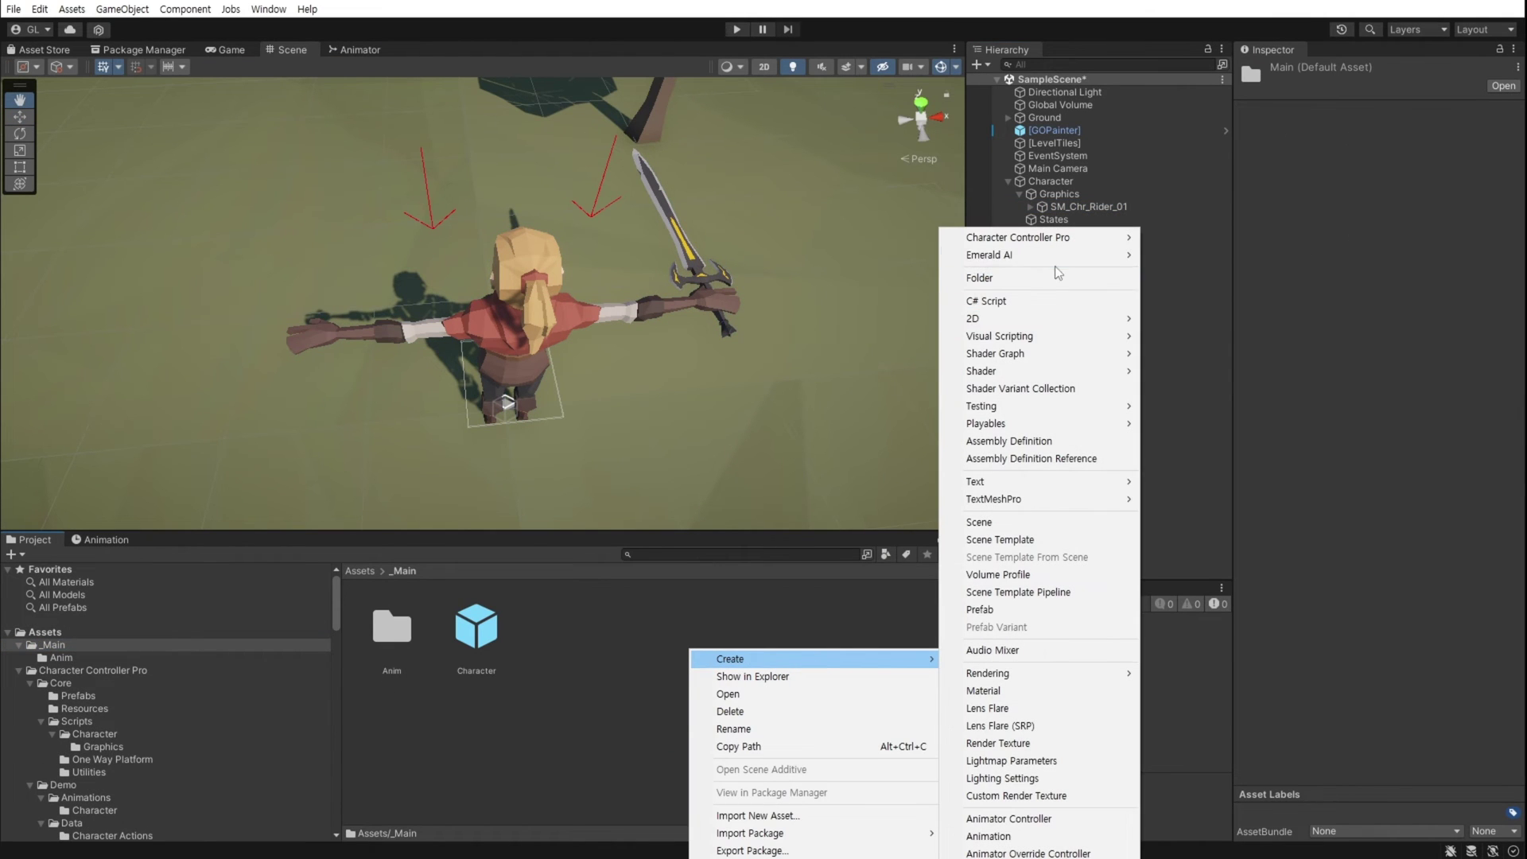
click(1055, 279)
text(S)
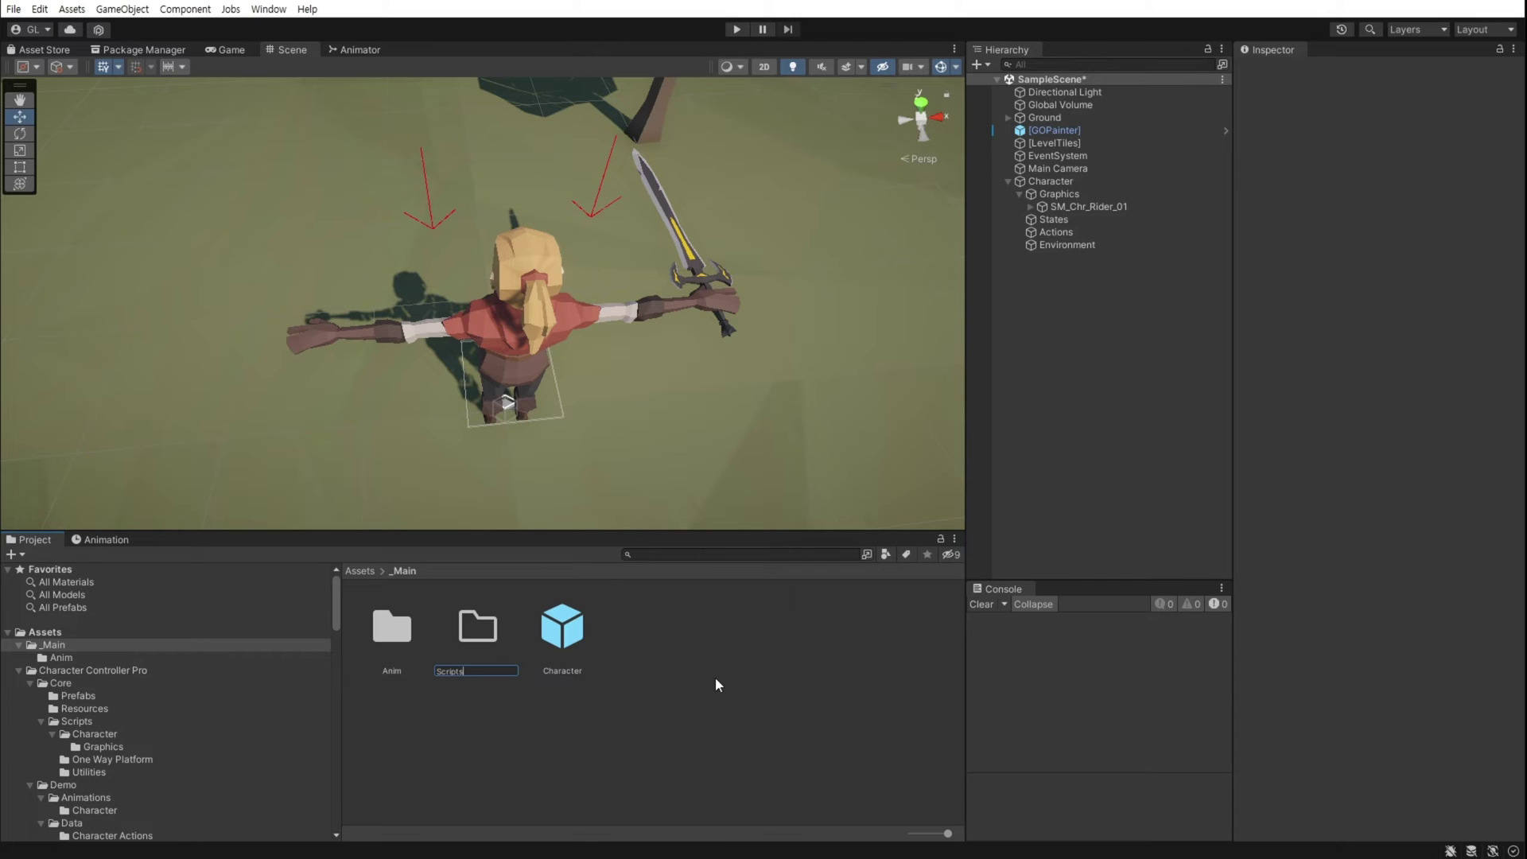
text(cripts)
key(Return)
Create a C# script named Attack in the Scripts folder and attach it to SM_Chr_Rider_01.
double_click(492, 648)
right_click(495, 654)
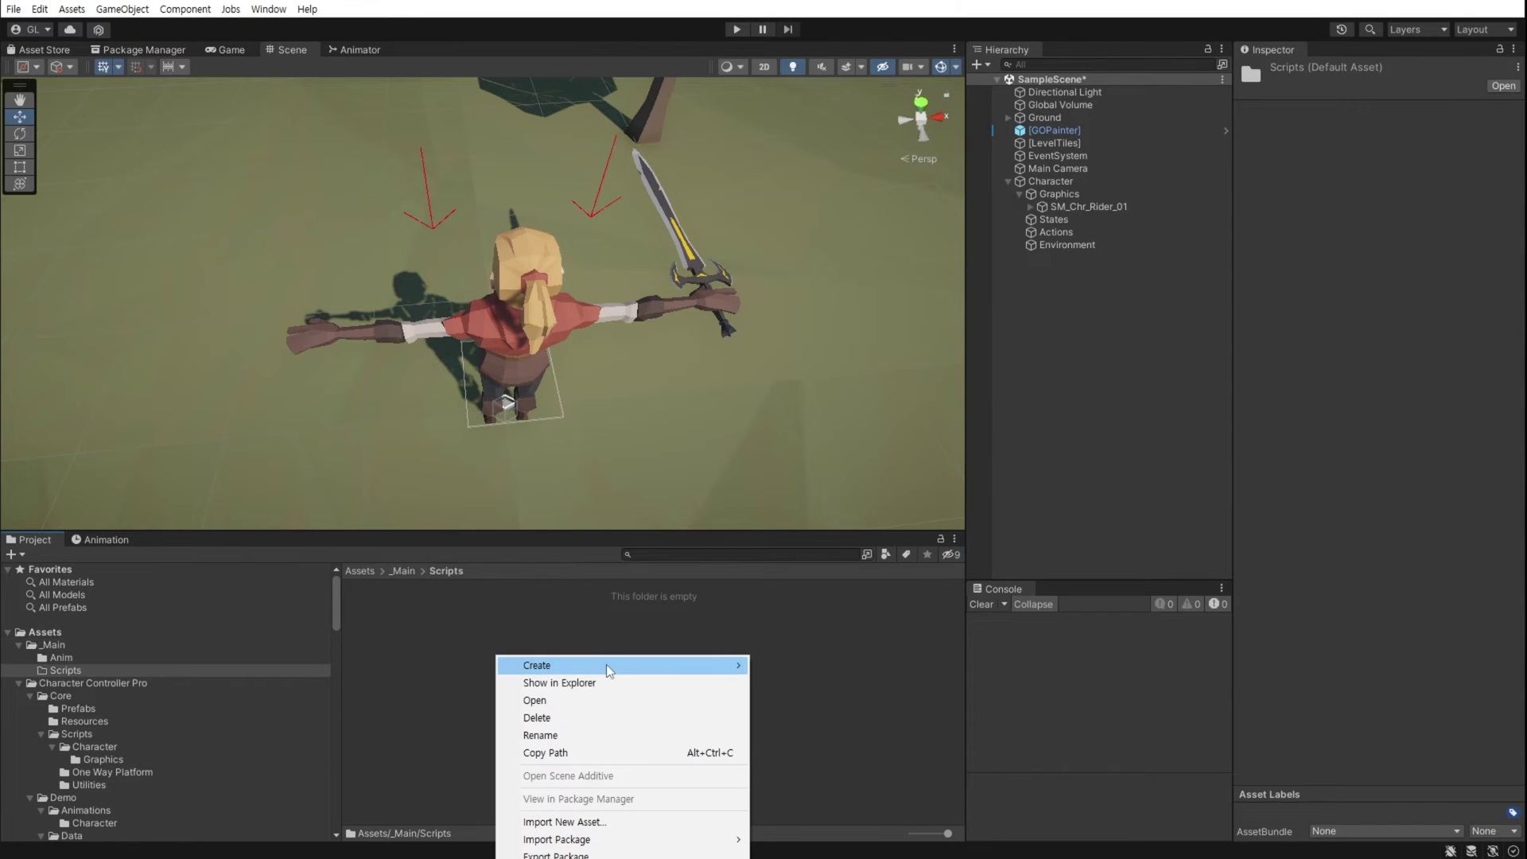
mouse_move(606, 665)
click(883, 301)
text(A)
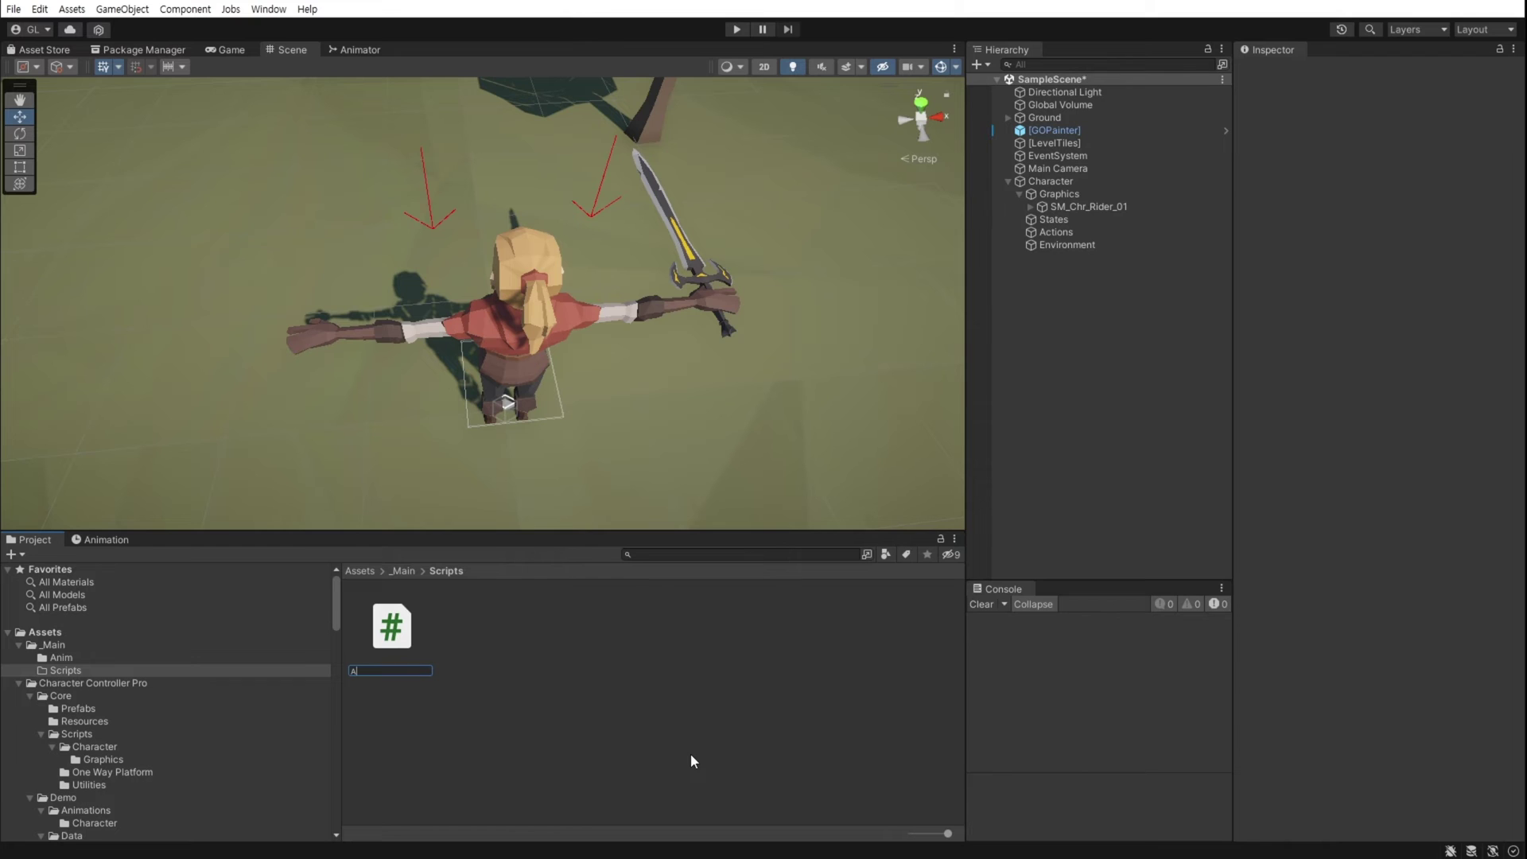
text(ttack)
key(Return)
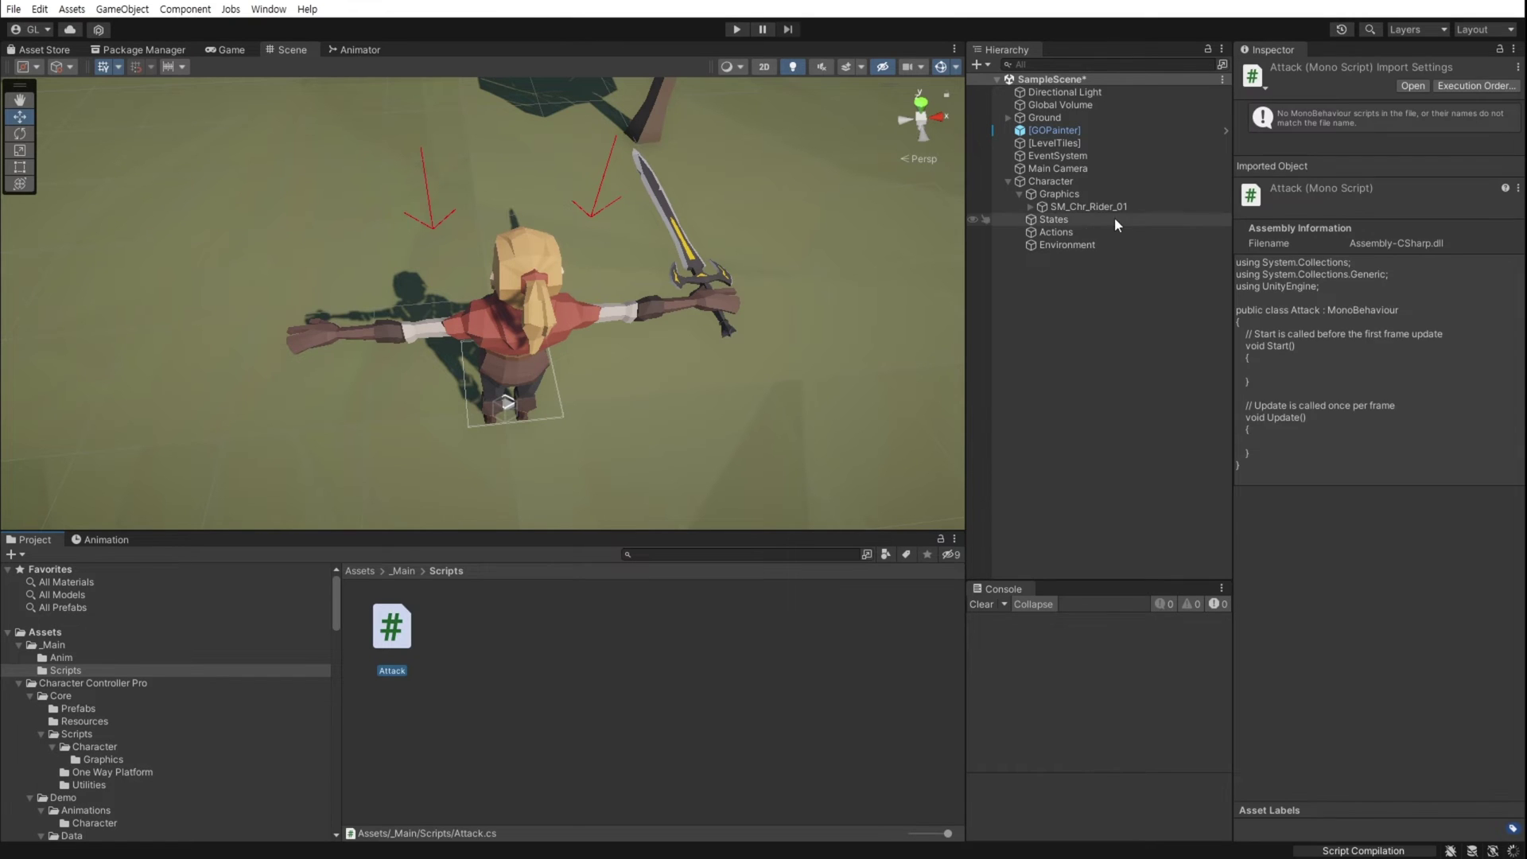
click(1089, 206)
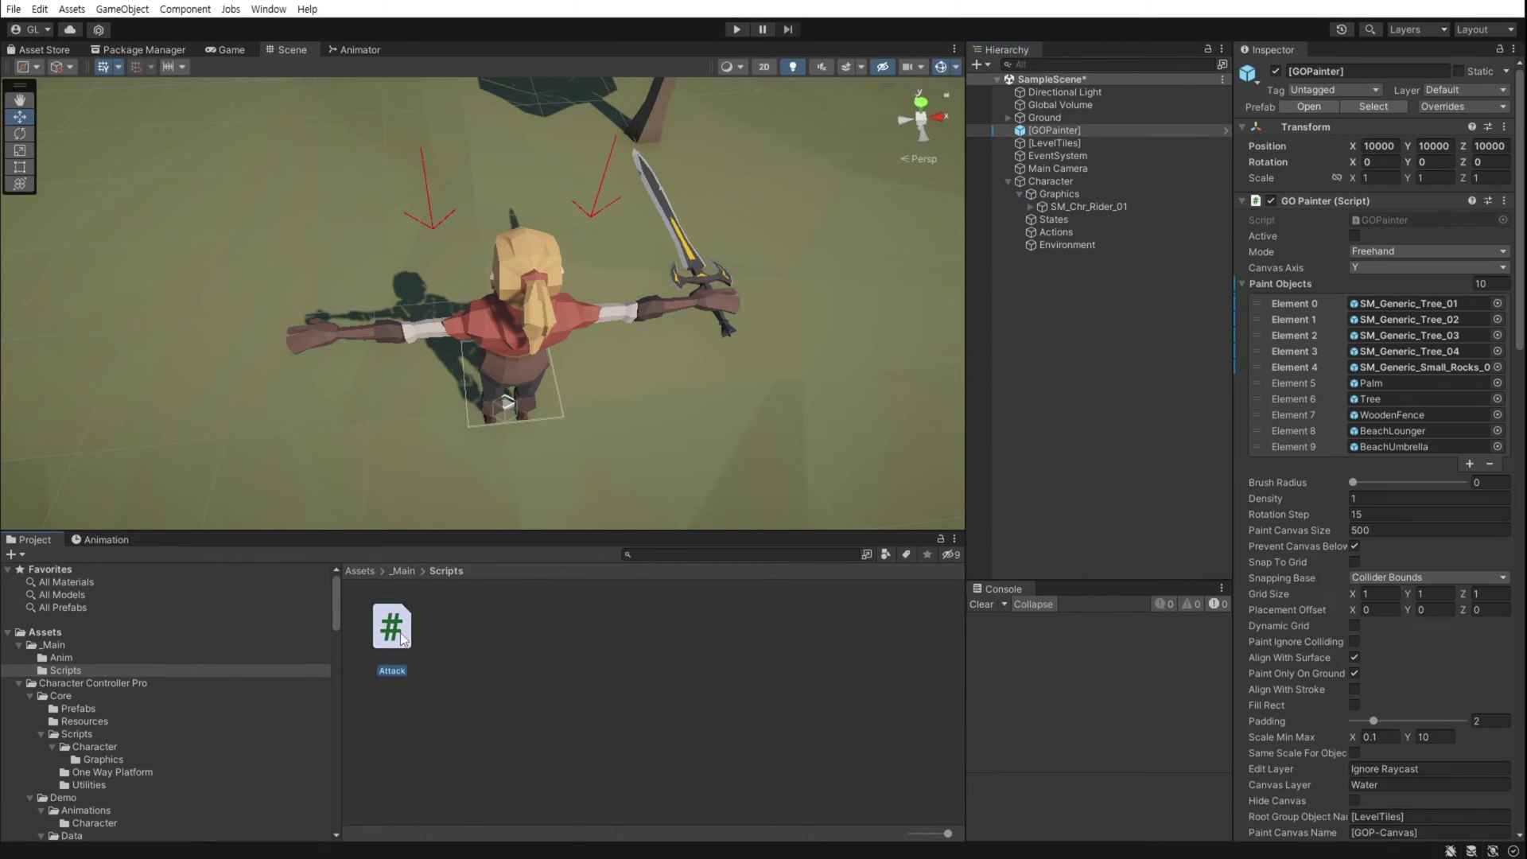
drag(392, 634, 1368, 623)
Open the script of the Character object's Character Actor component in Visual Studio.
click(1050, 182)
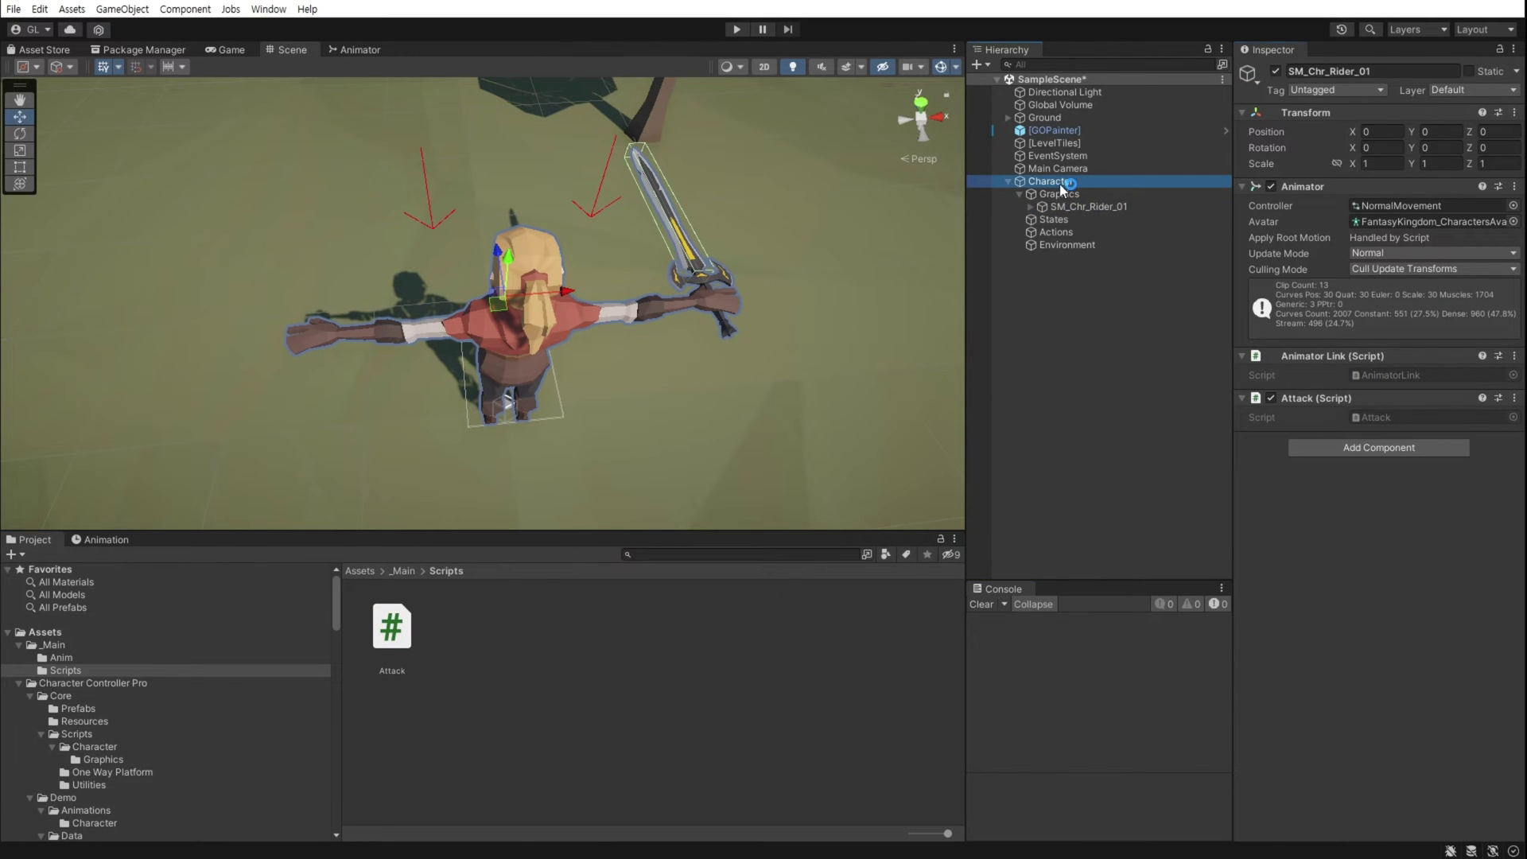
click(1316, 187)
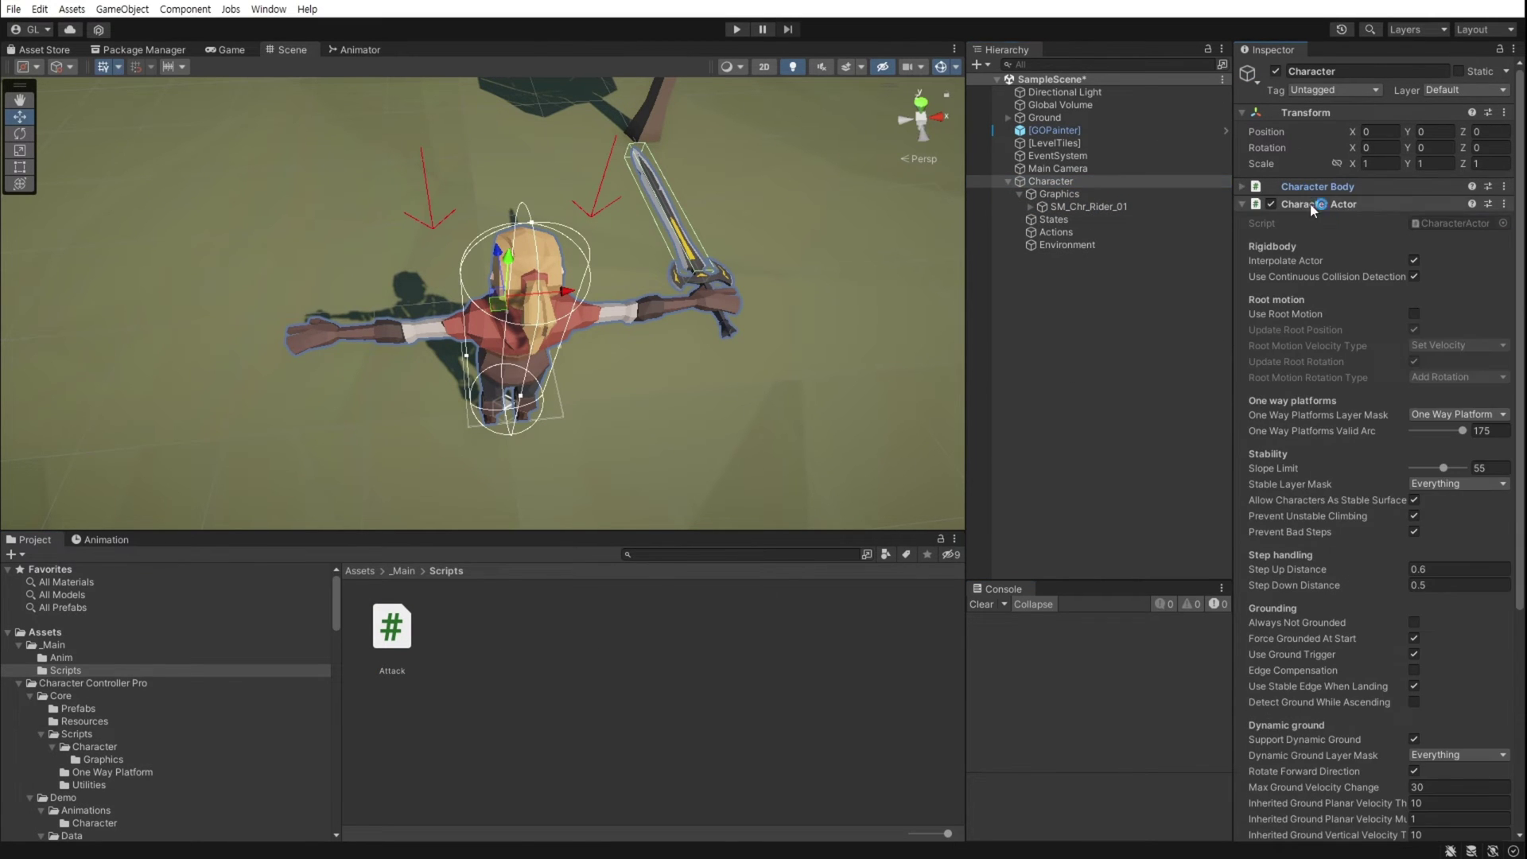
click(1463, 224)
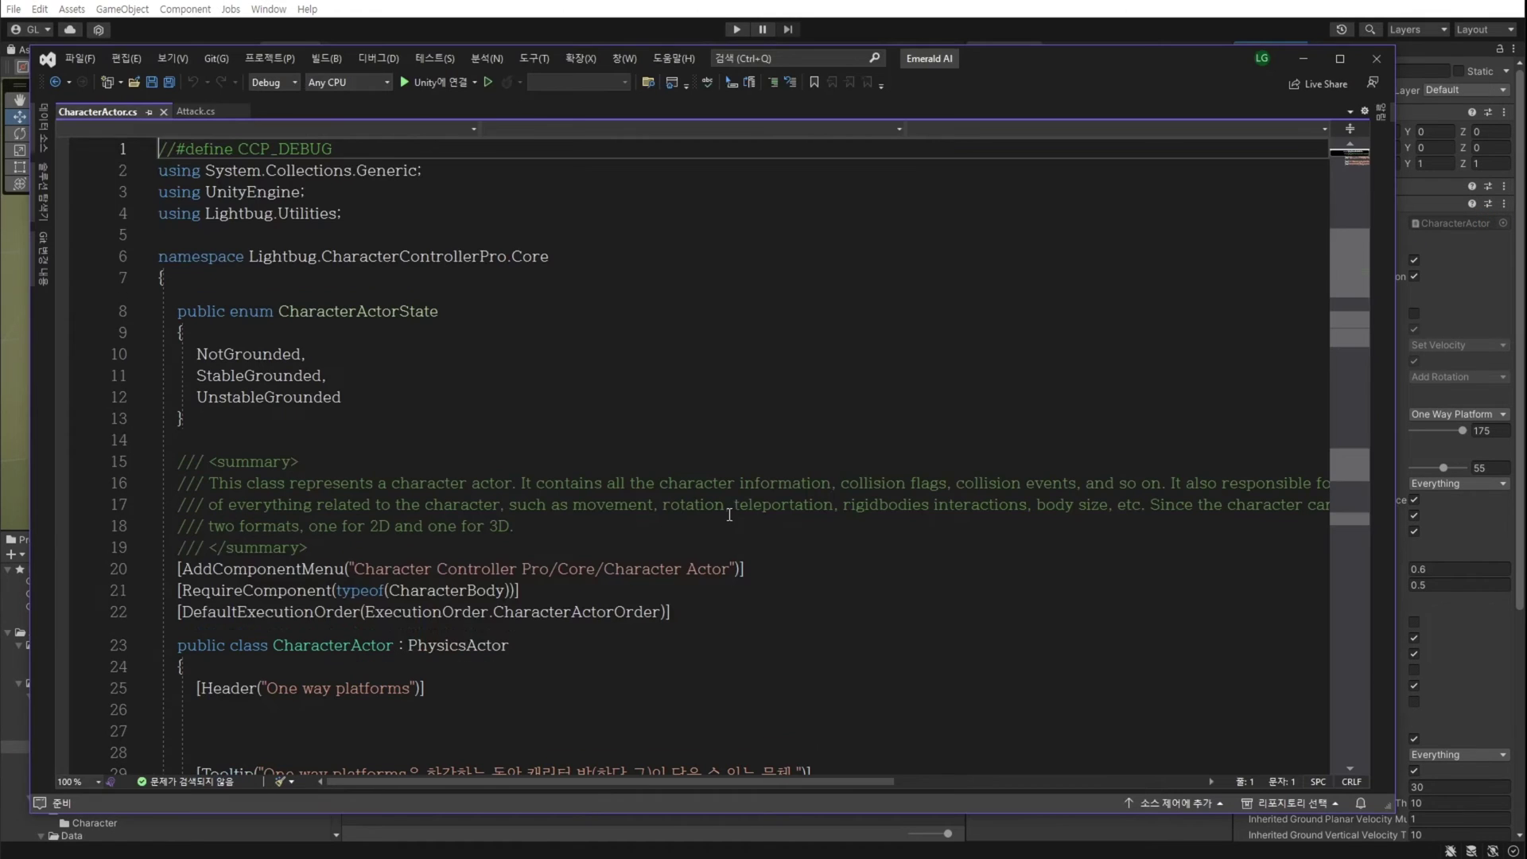
Add a [Header("Custom Attack")] attribute at the start of the CharacterActor class, above the One way platforms header.
scroll(377, 450, down, 6)
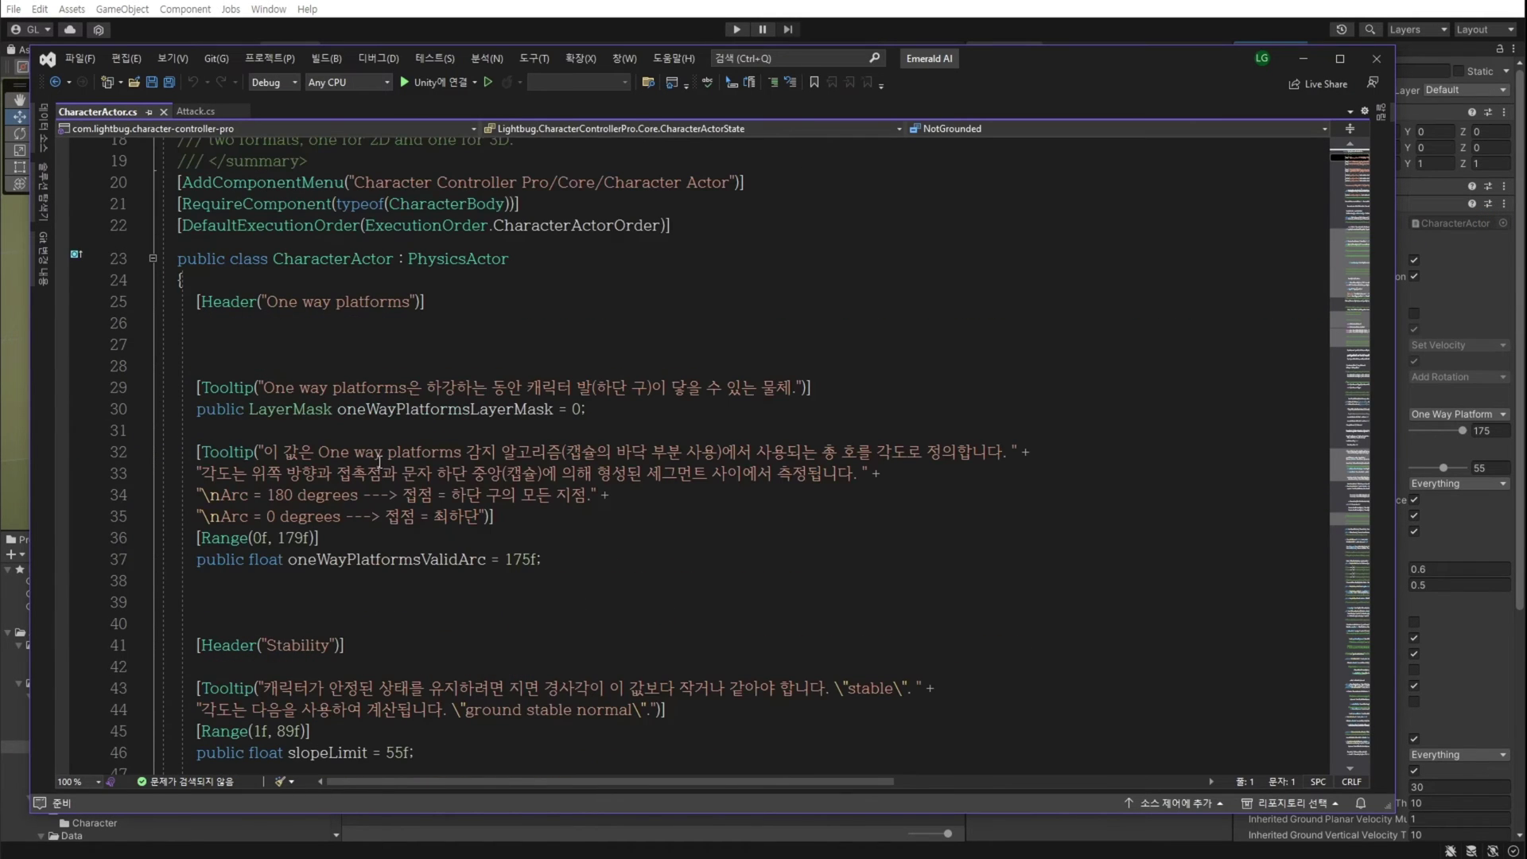
drag(197, 301, 467, 310)
key(ctrl+c)
click(365, 289)
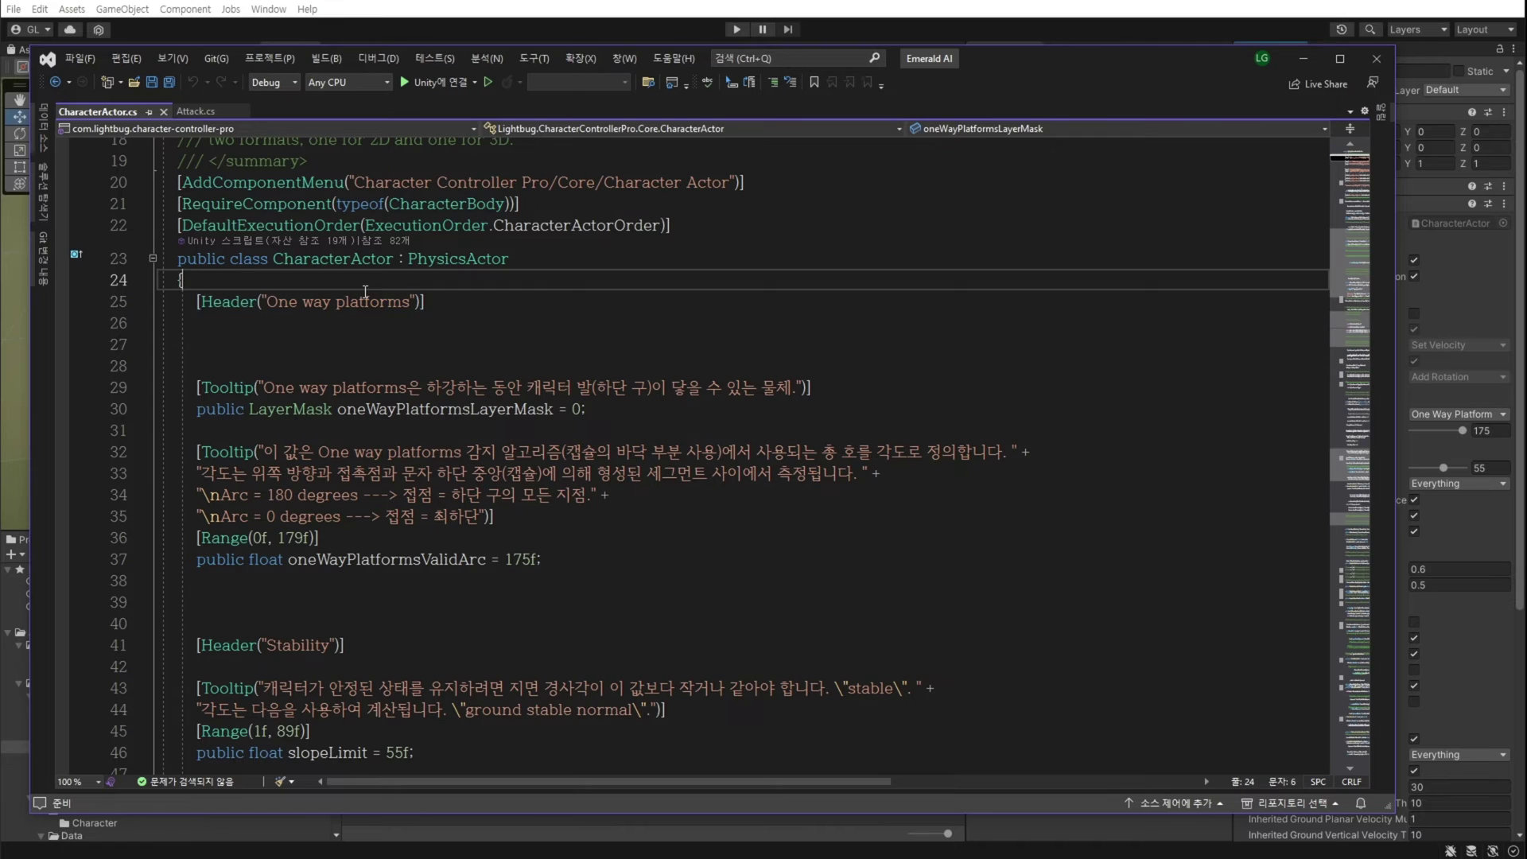
key(Return)
key(ctrl+v)
key(Return)
key(Up)
key(End)
drag(268, 301, 410, 301)
text(Cus)
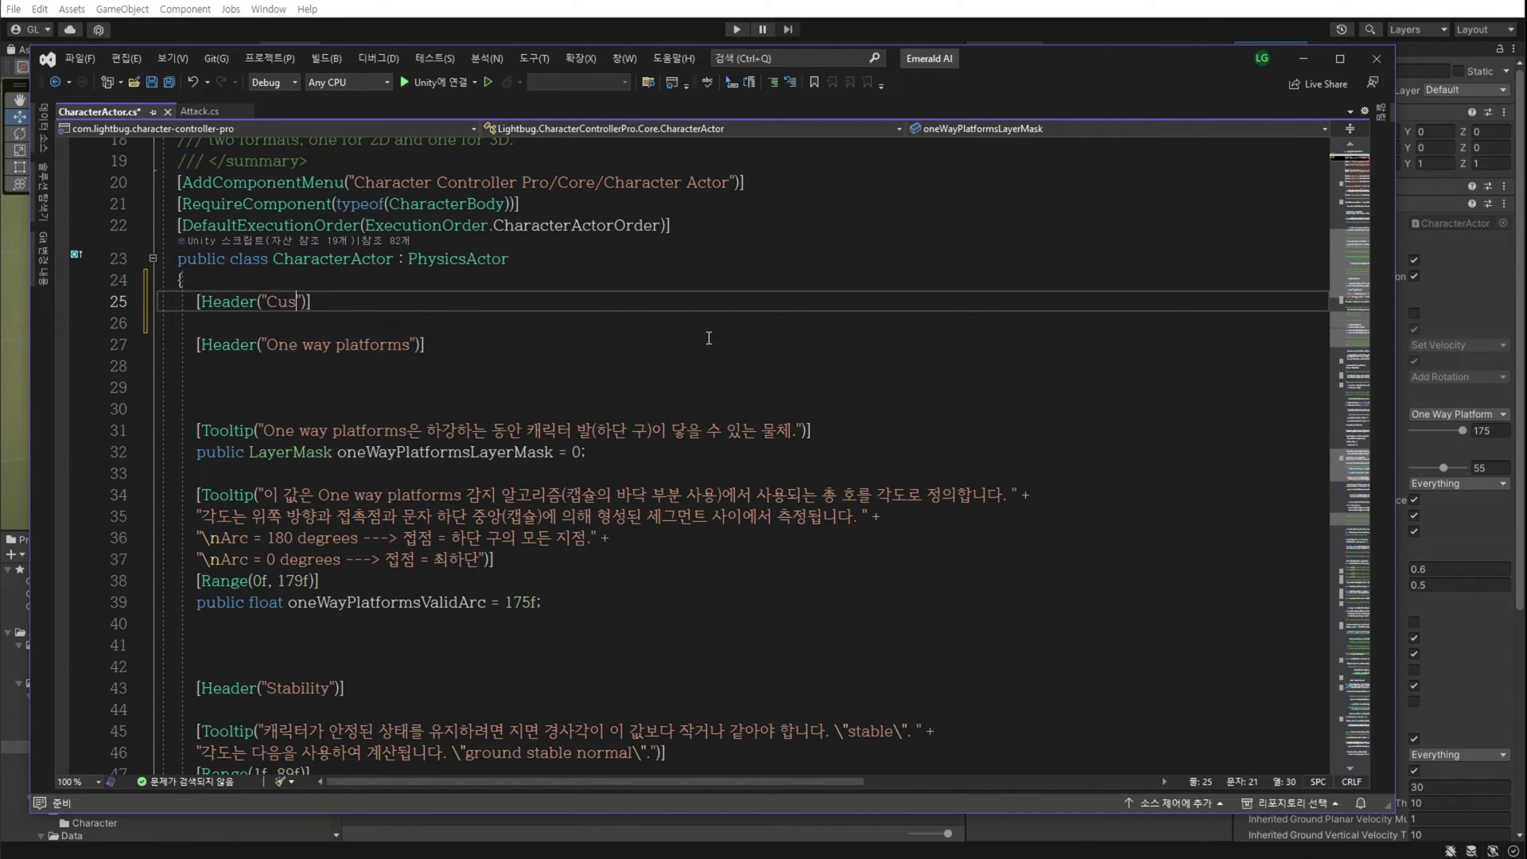
text(tom Attack)
key(Return)
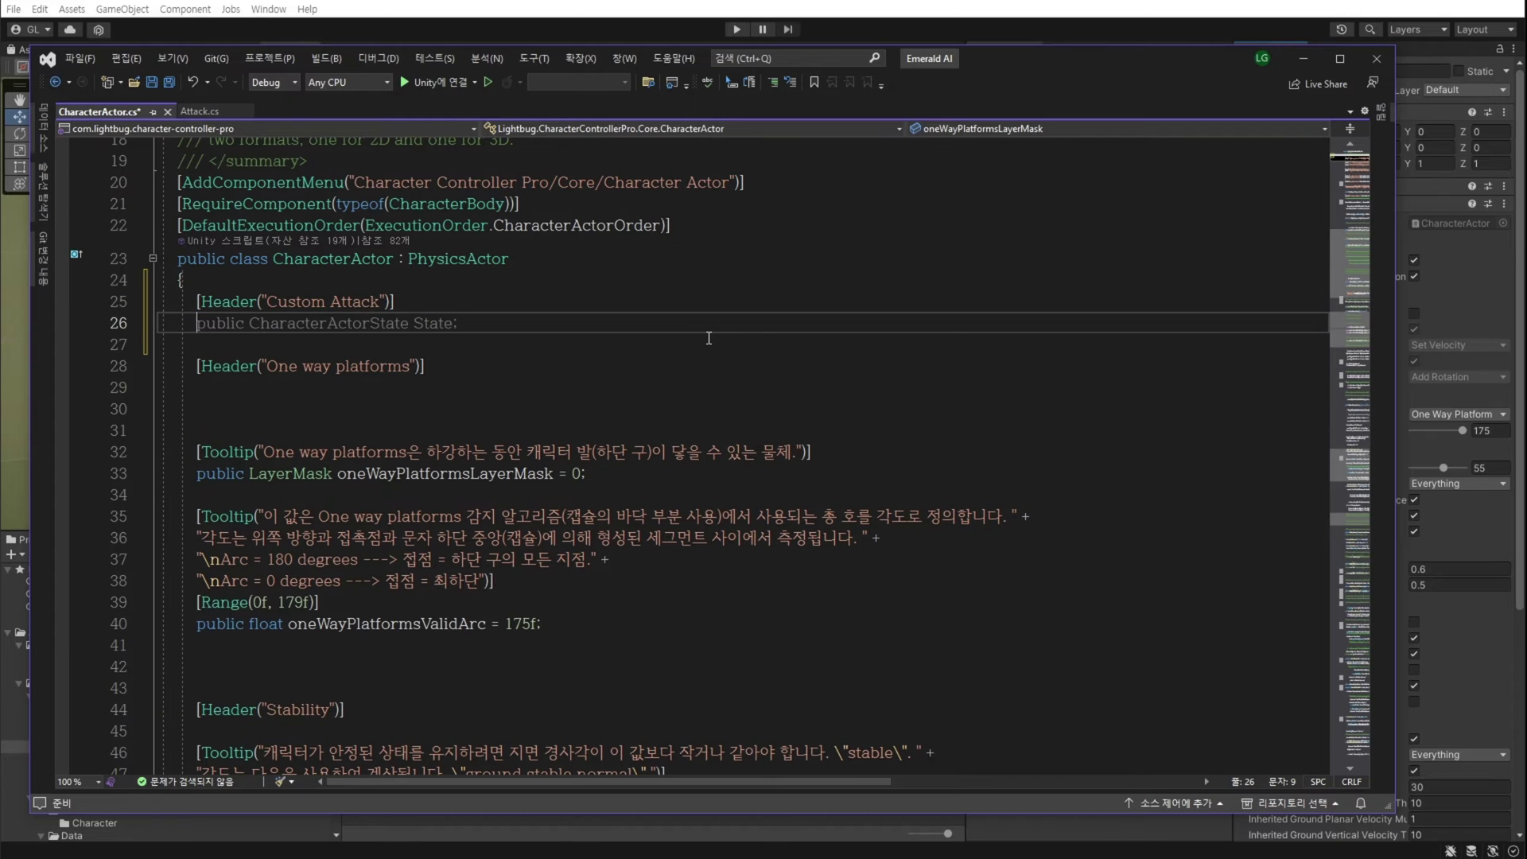
Declare public bool isAttack = false; under the Custom Attack header in the CharacterActor class.
text(pu)
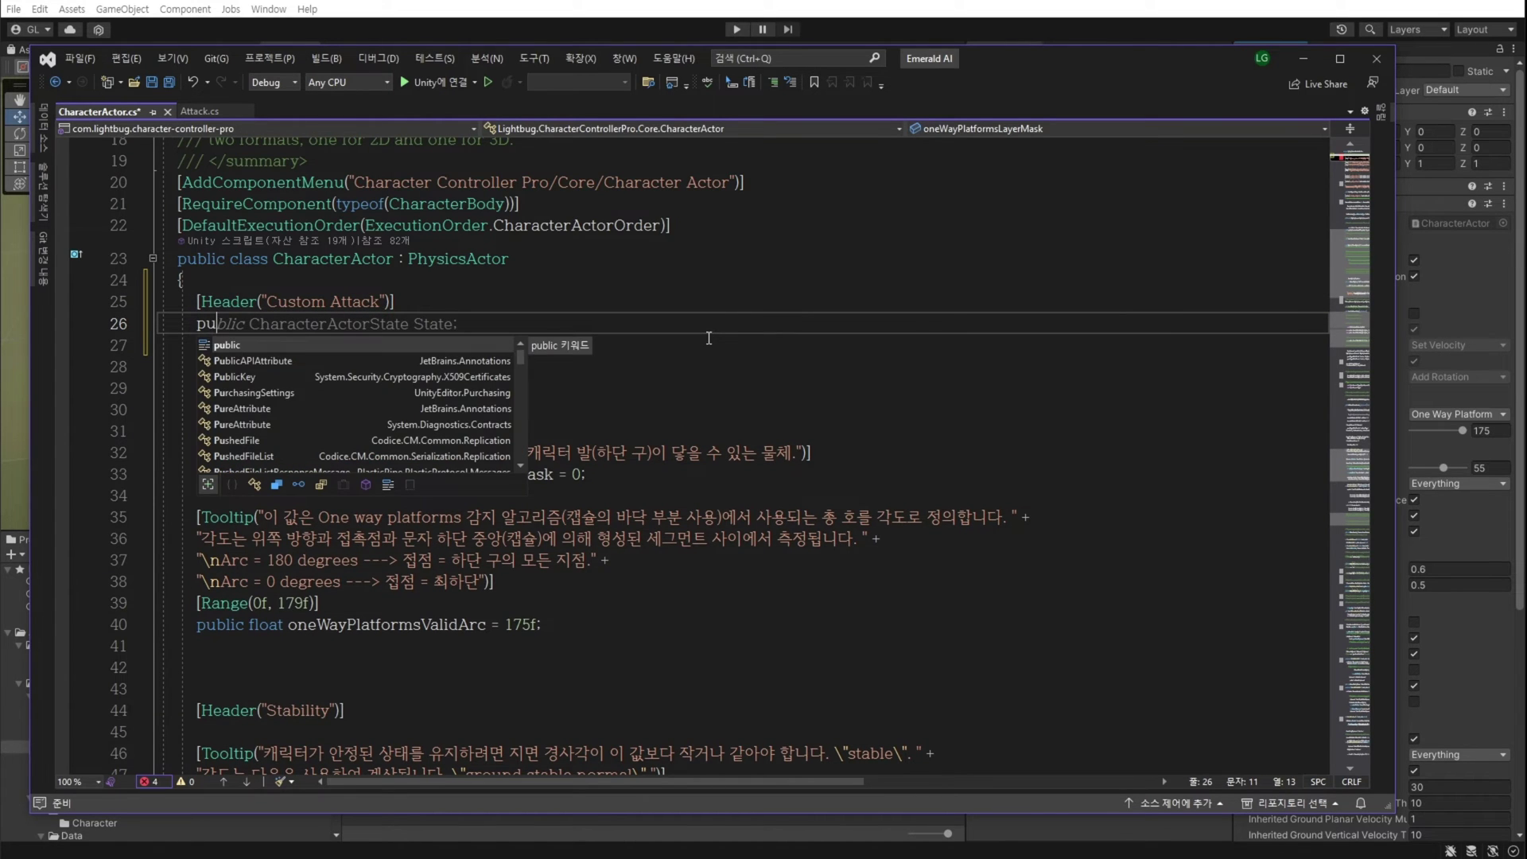
key(Tab)
text(bo)
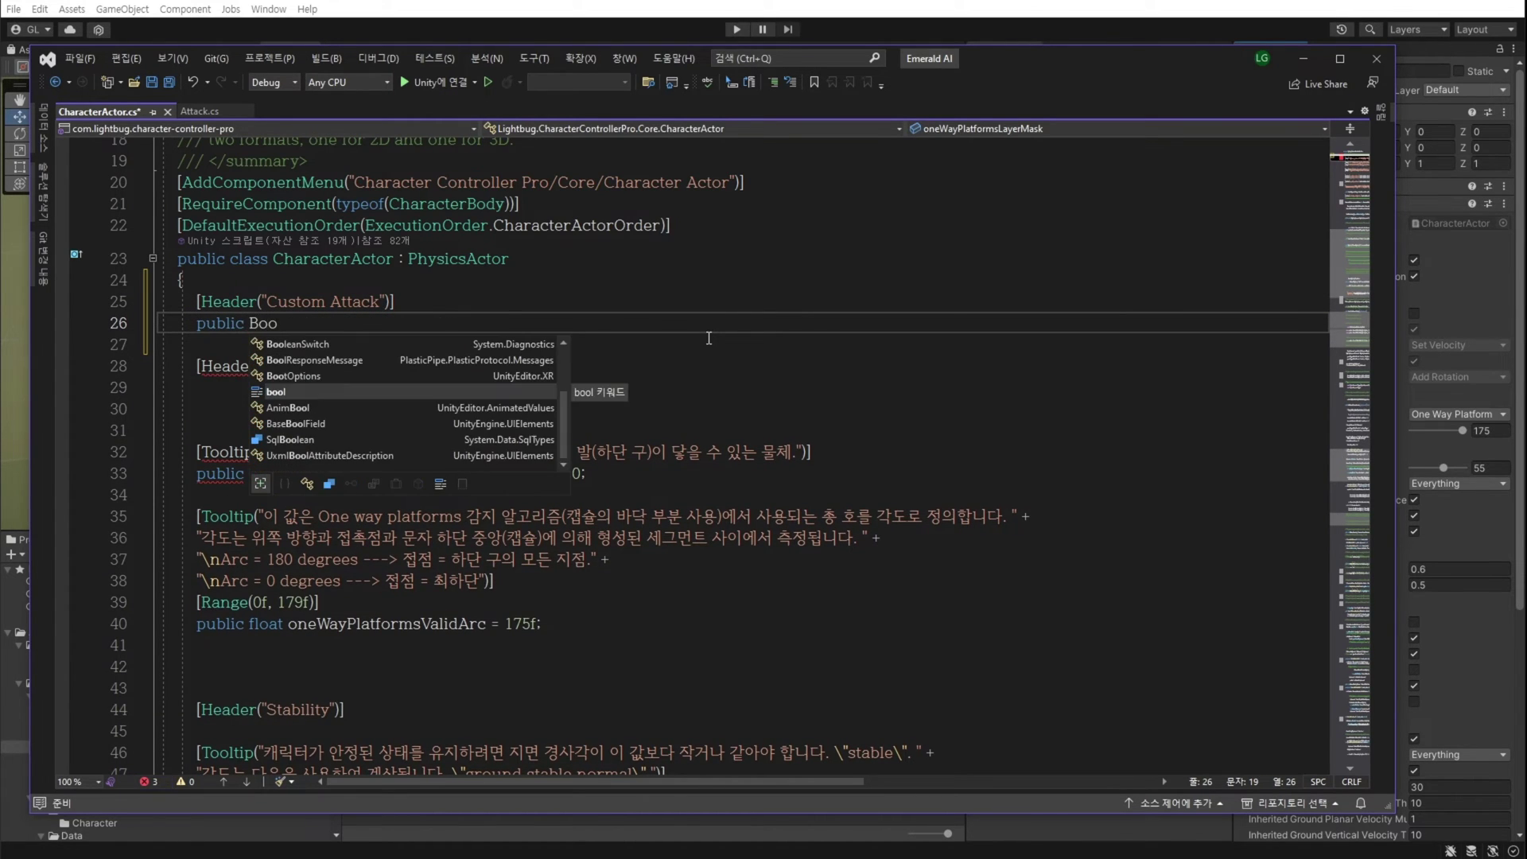
key(Tab)
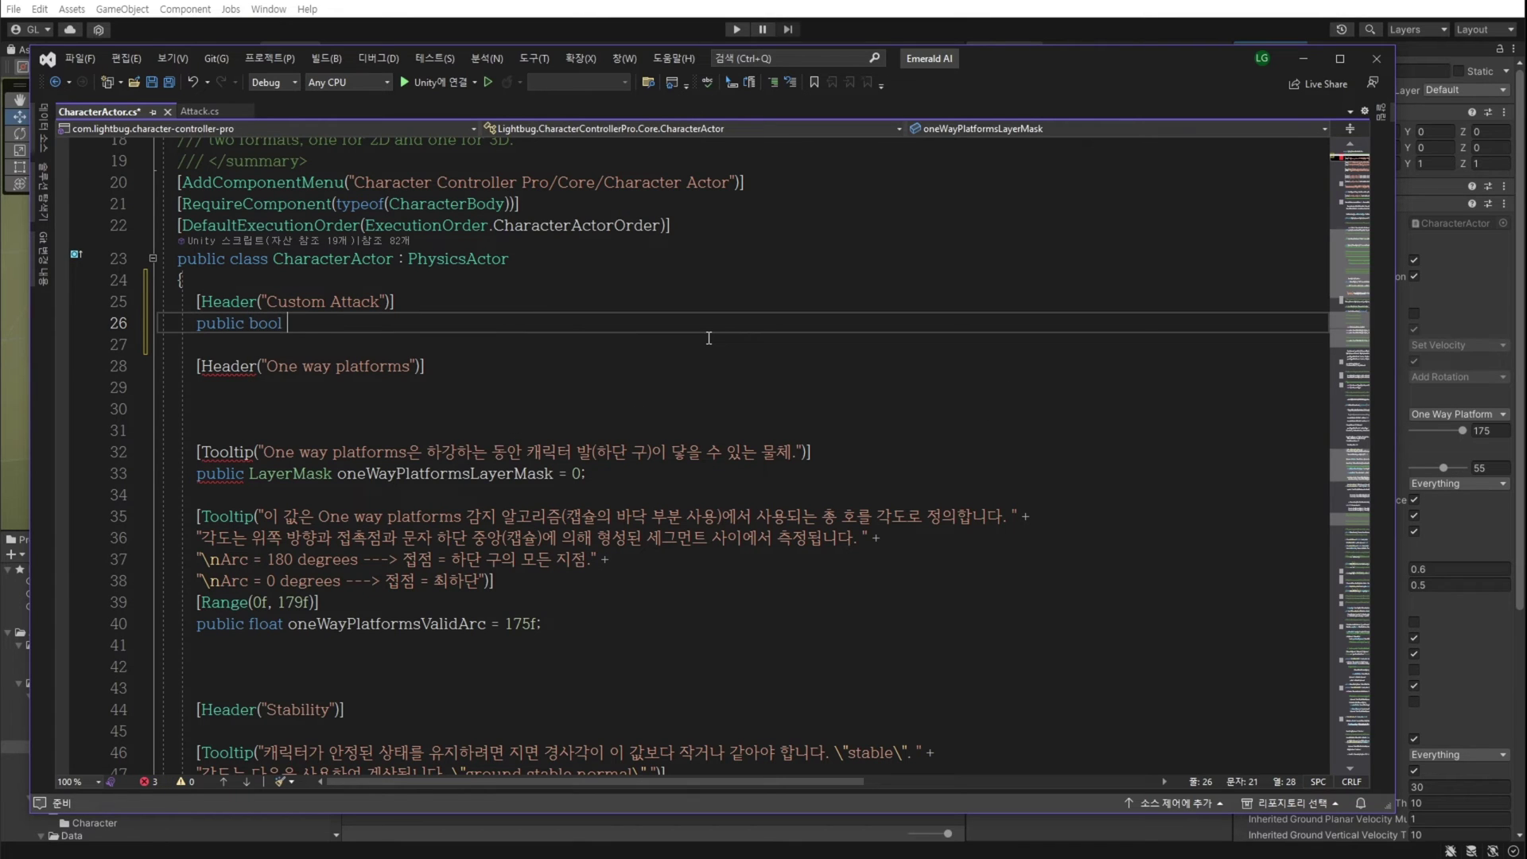
text(isAttack = fa)
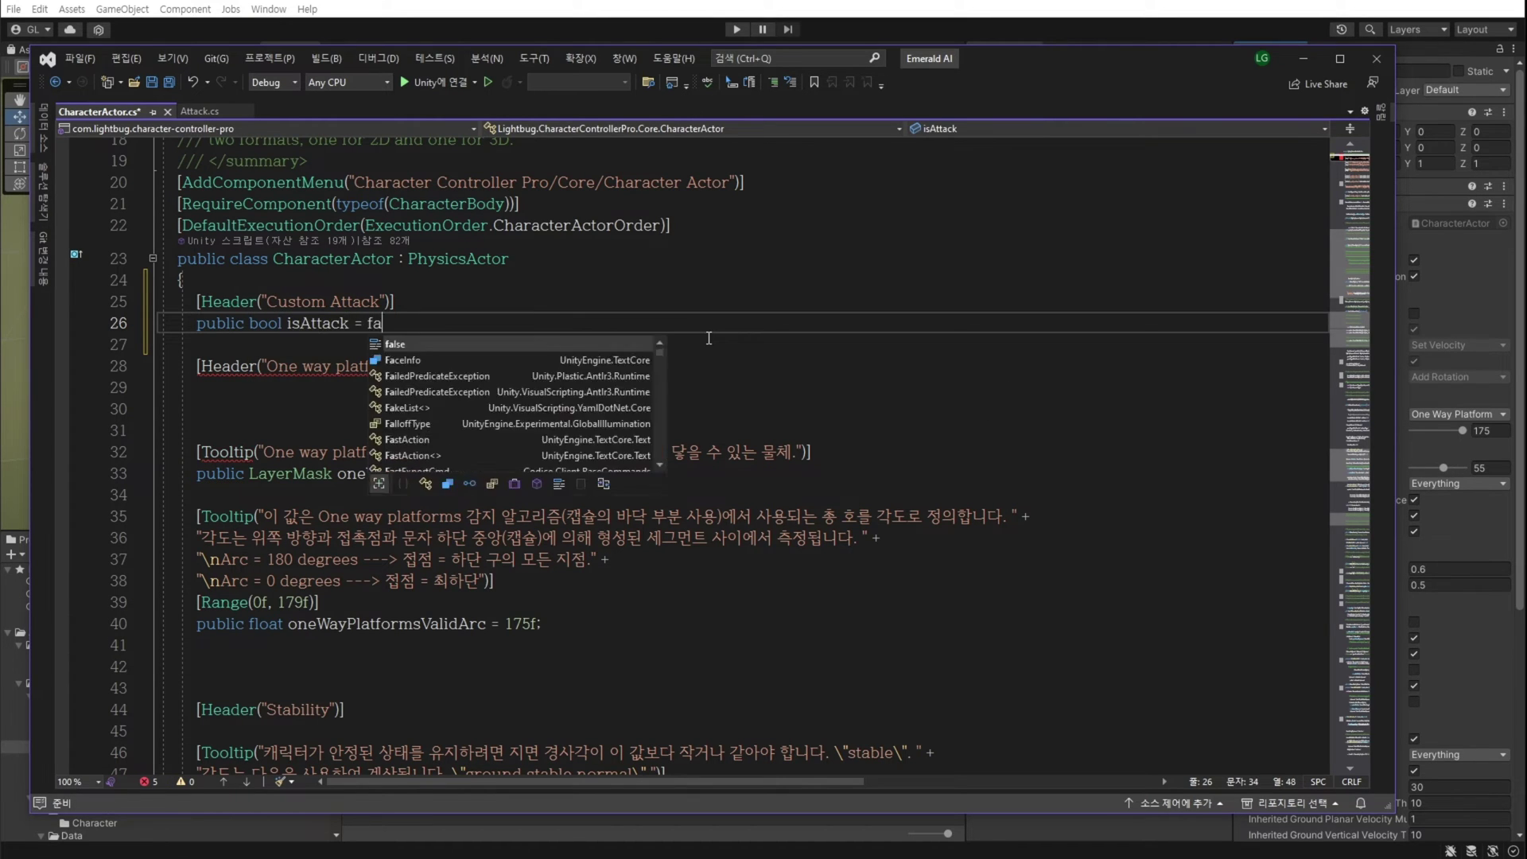
key(Tab)
text(;)
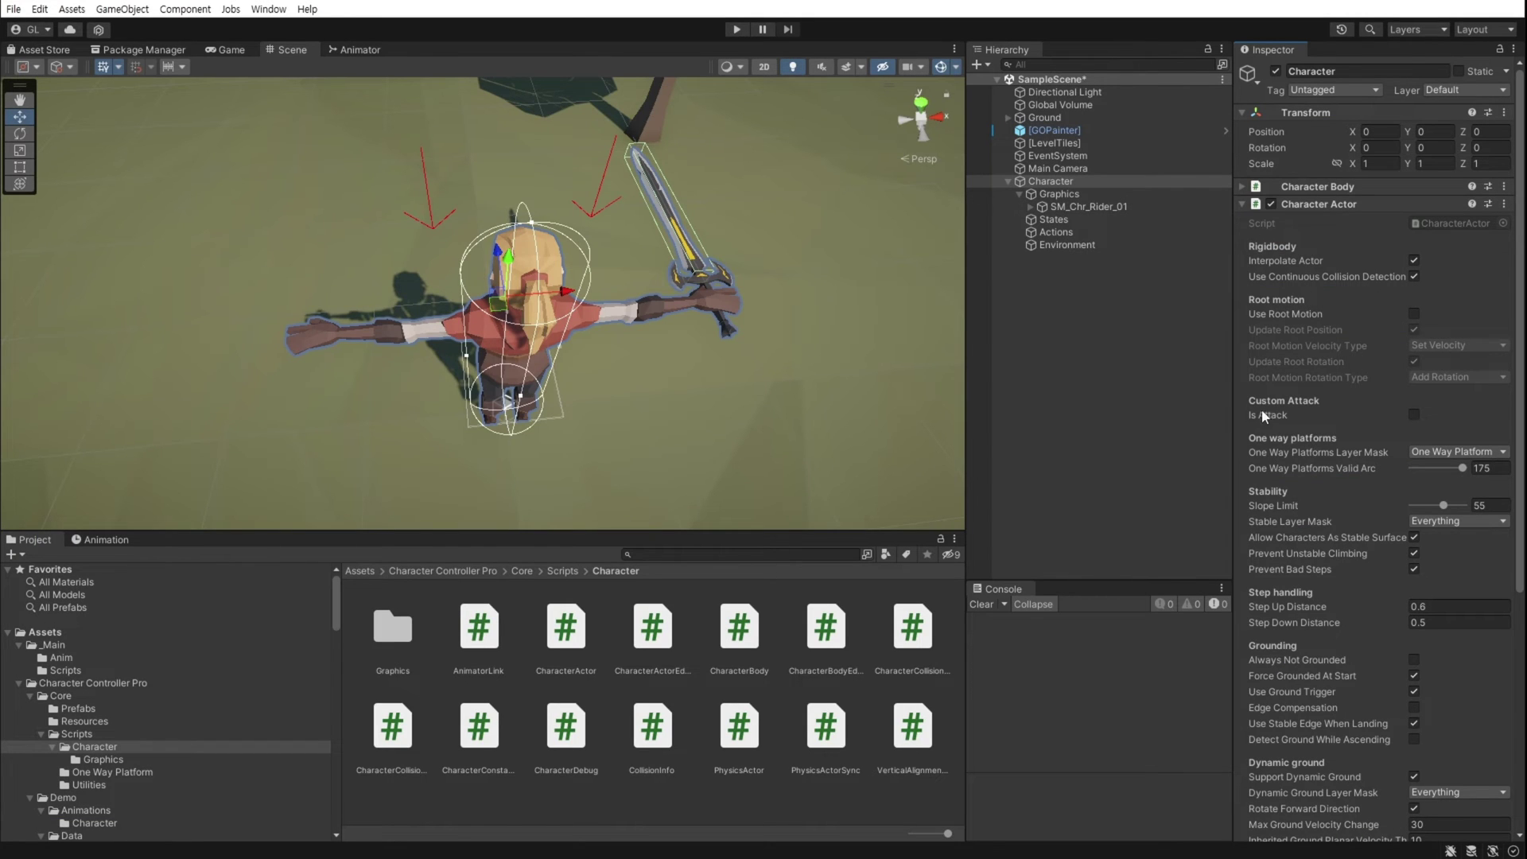
Open the Attack script in Visual Studio and add using Lightbug.CharacterControllerPro.Core; below the UnityEngine import.
double_click(1421, 420)
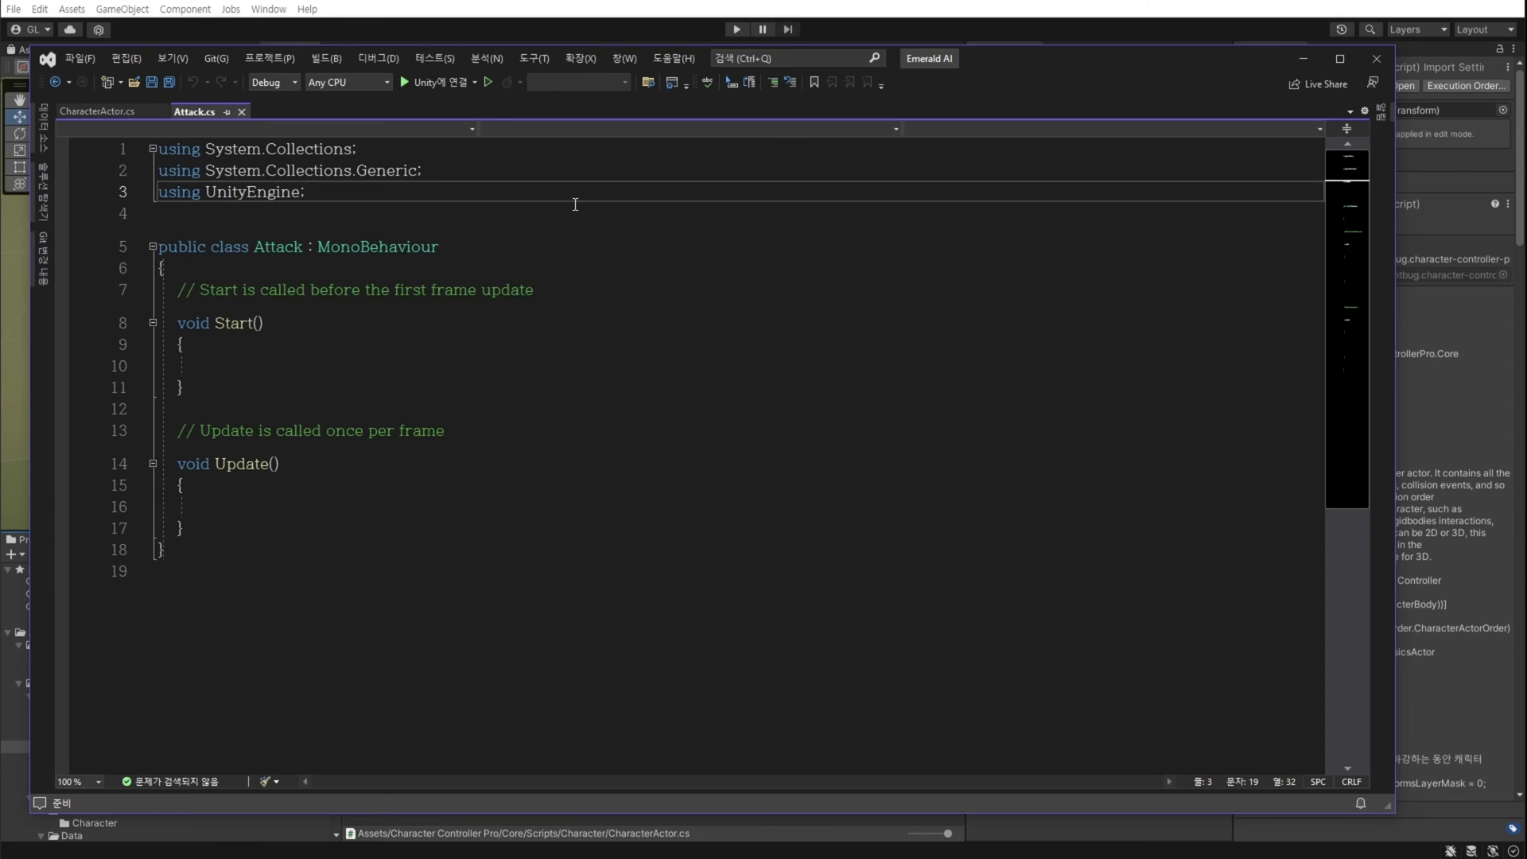
key(Return)
text(u)
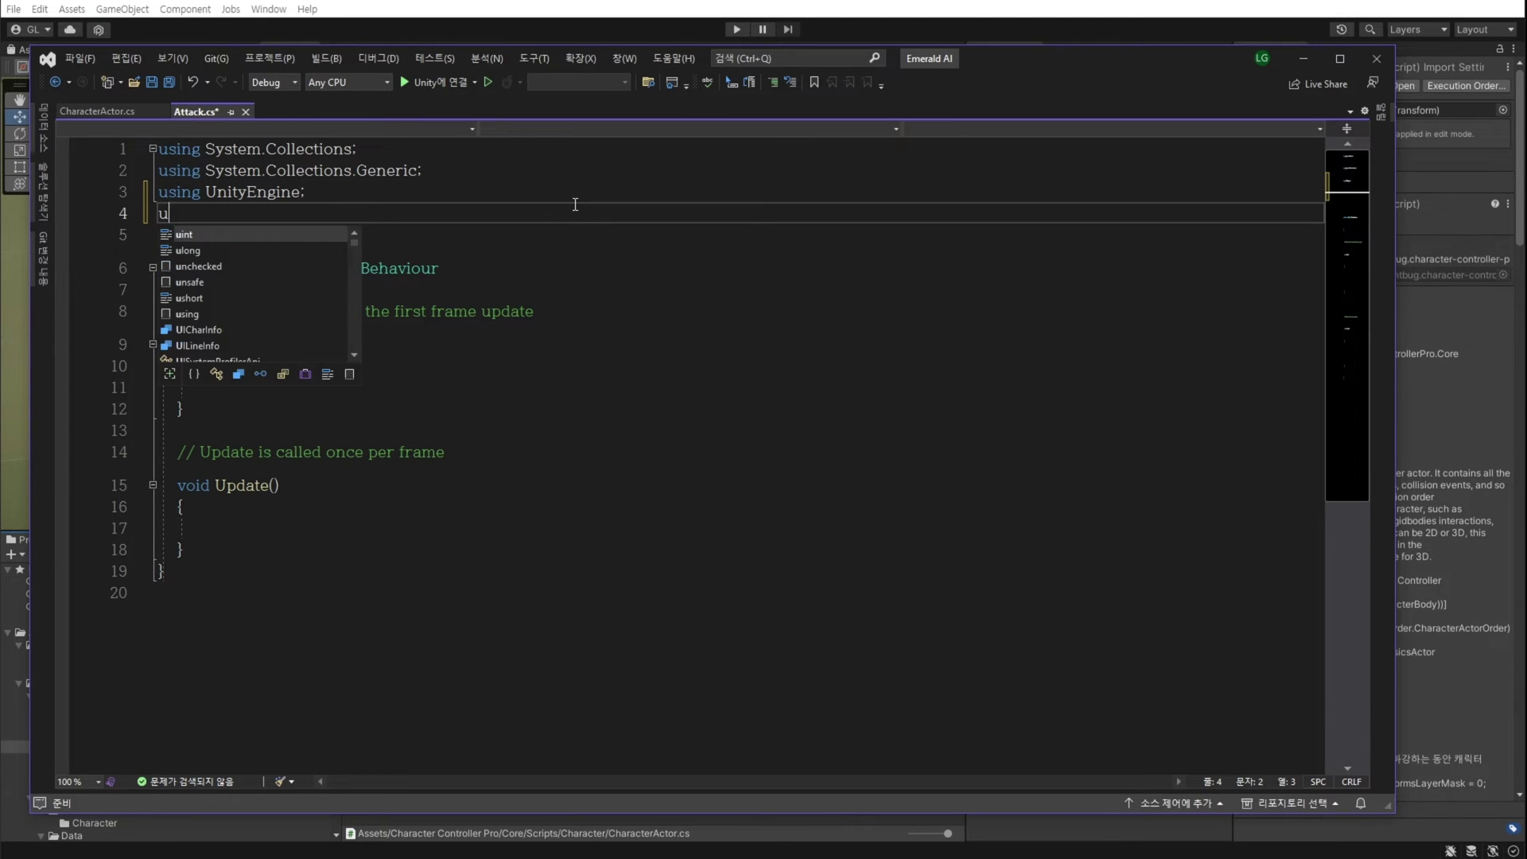
text(sing )
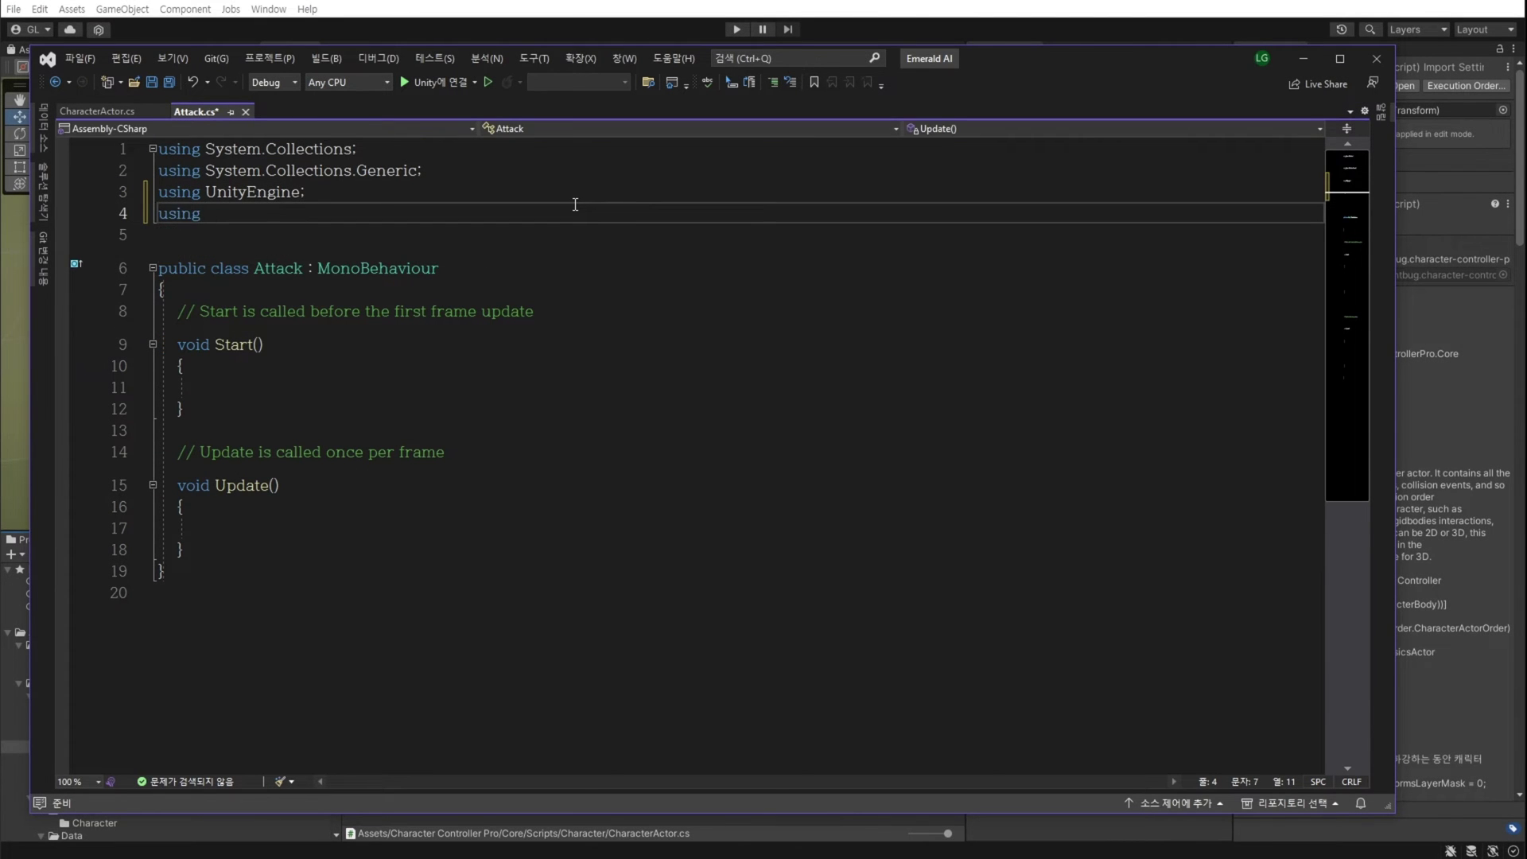
text(Lightbug.CharacterControllerPro.)
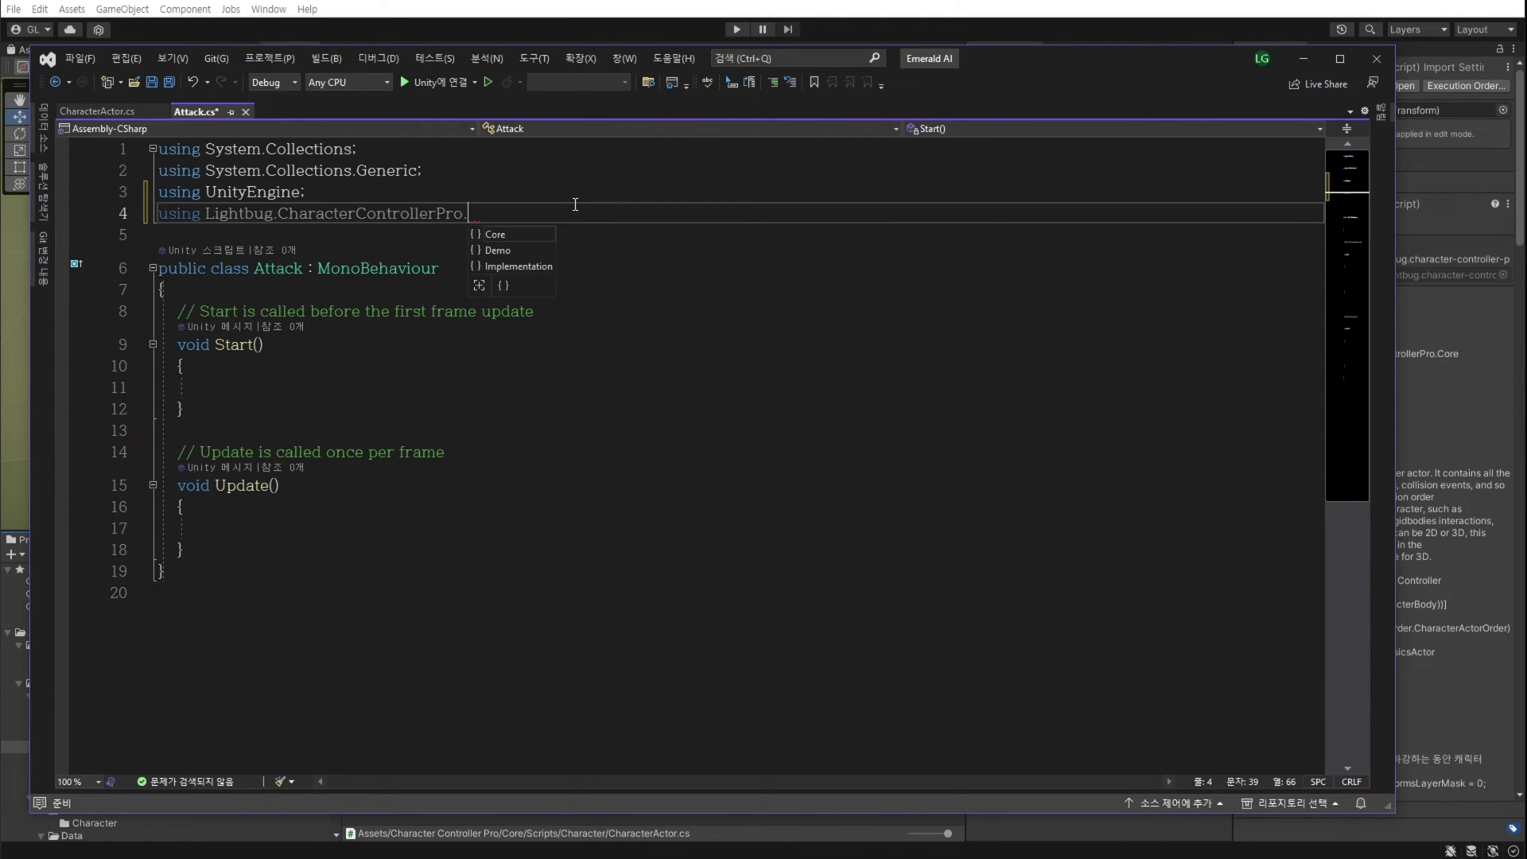
text(Core)
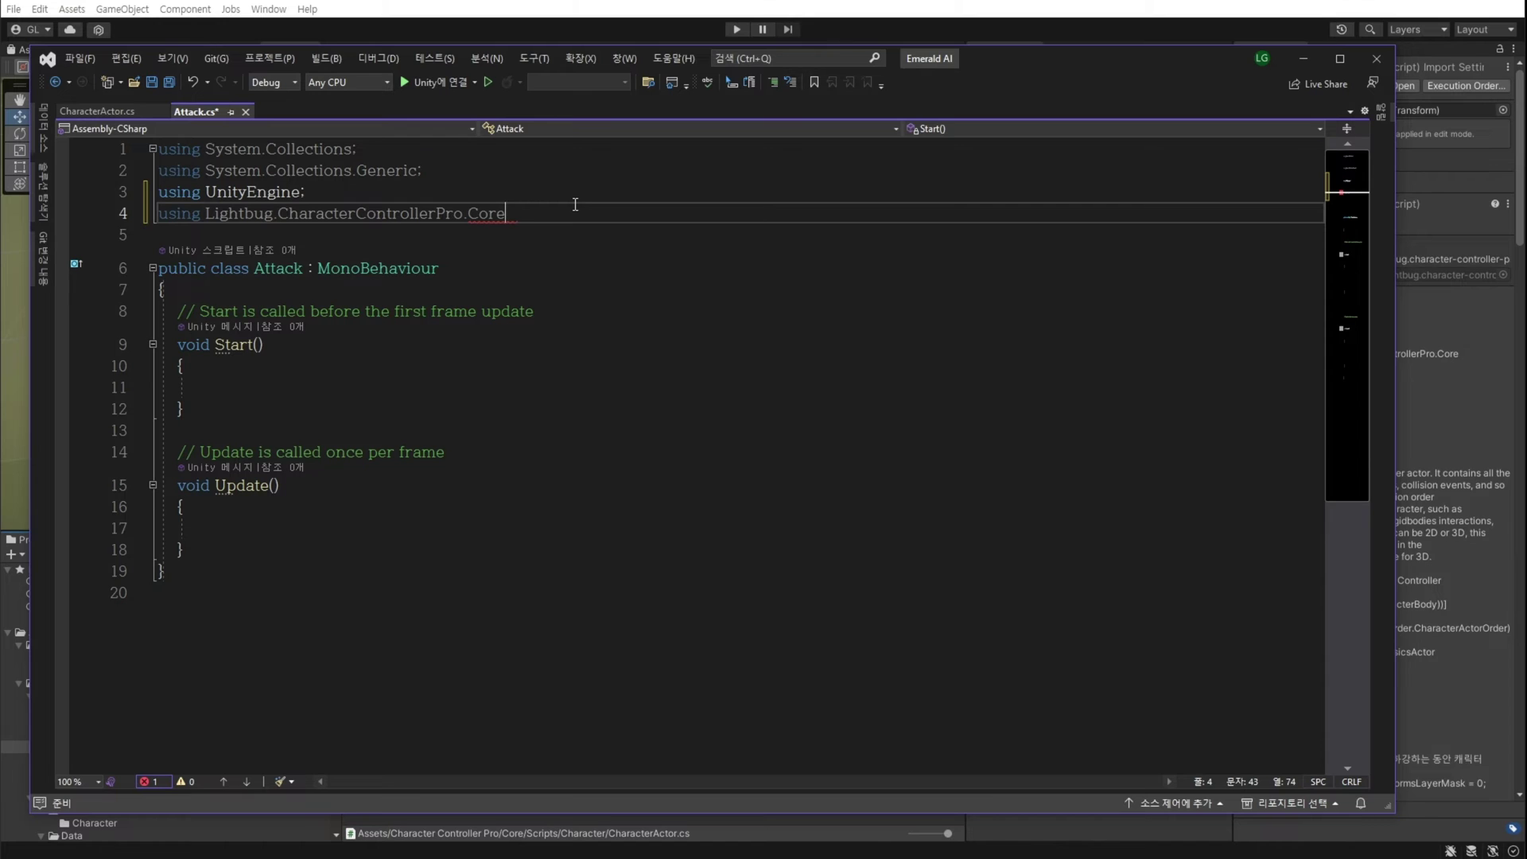
text(l;)
Declare a public GameObject field named Acter at the start of the Attack class, above the Start comment.
click(517, 291)
key(Return)
key(Return)
key(Up)
text(p)
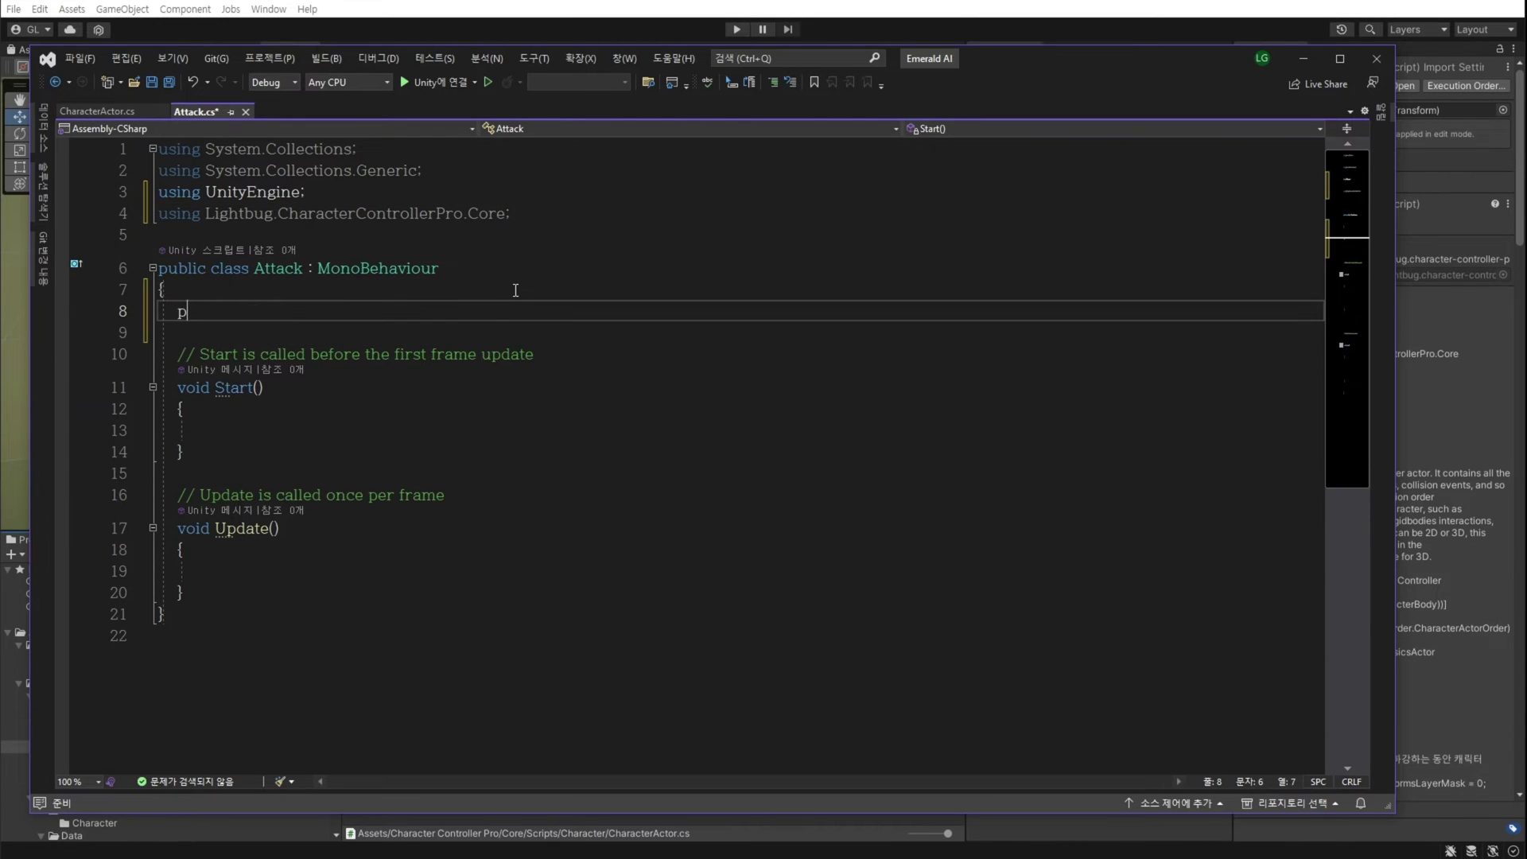
text(ublic GameObject Aco)
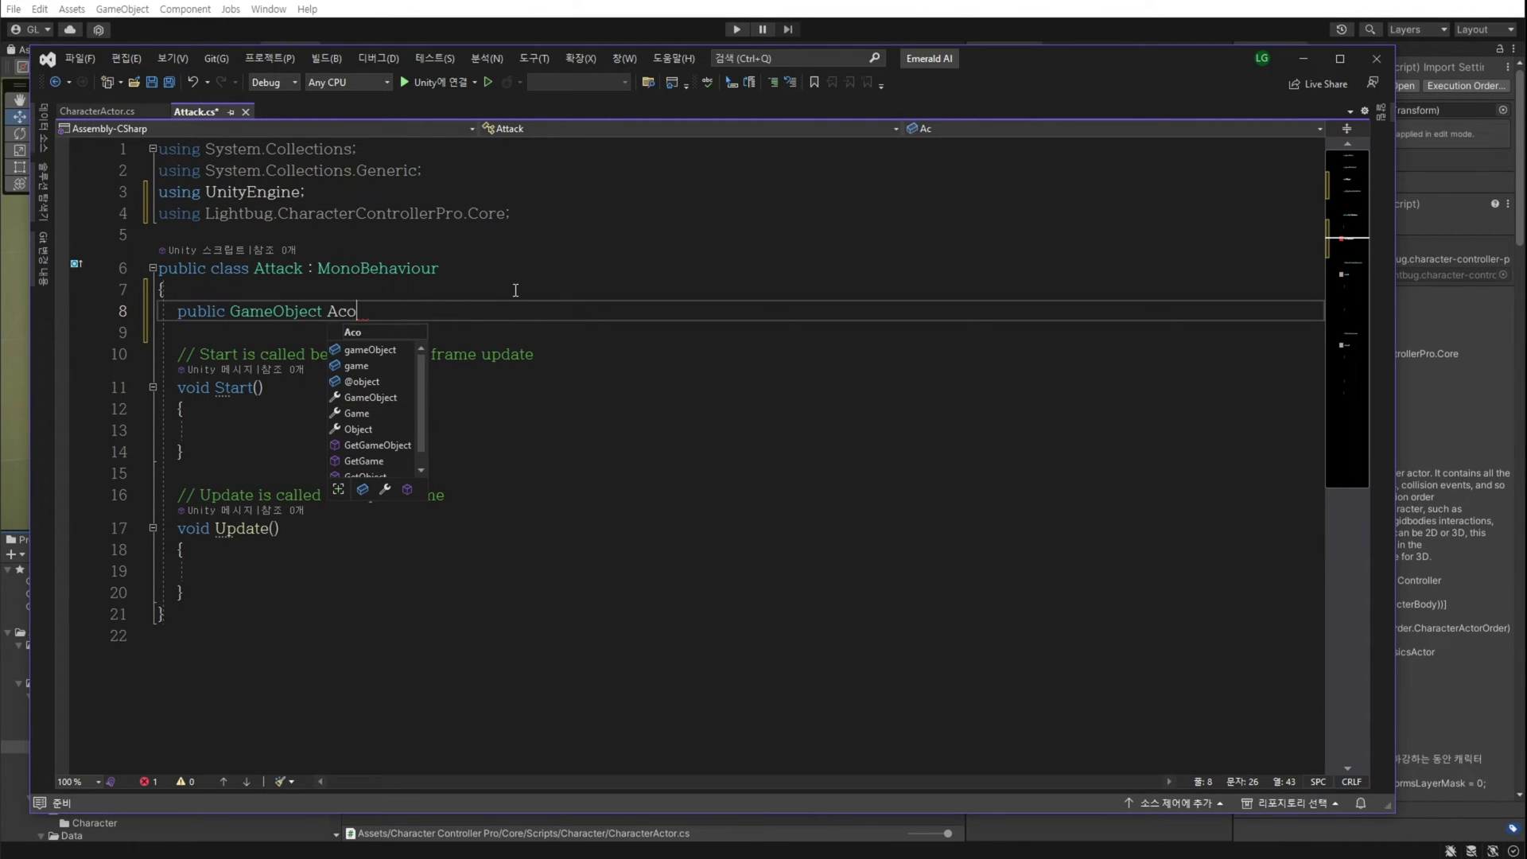
key(BackSpace)
text(ter;)
key(Return)
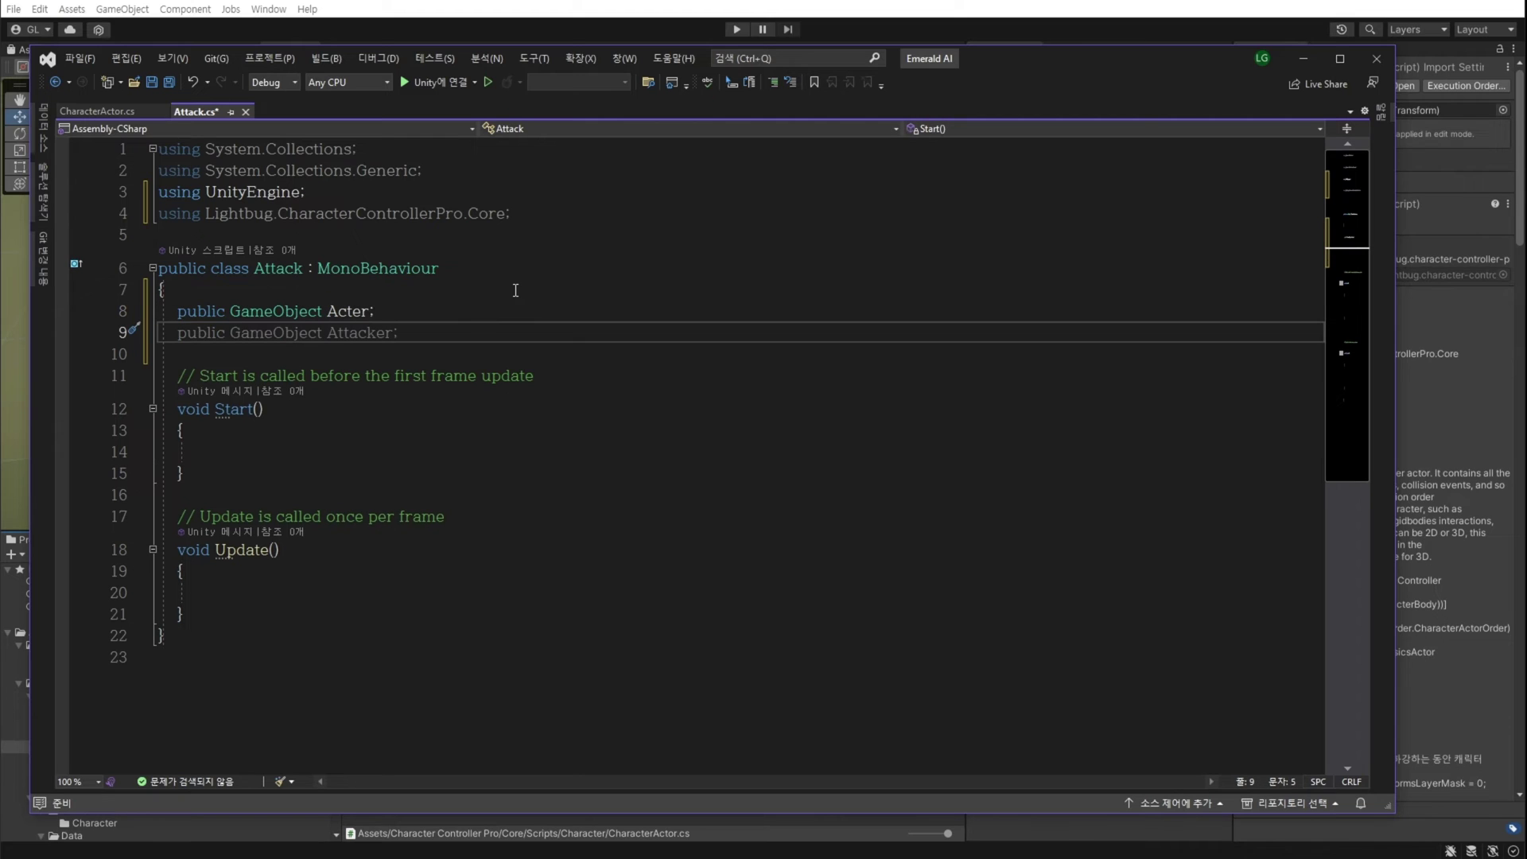
Declare a CharacterActor field named actor and an Animator field named anim below the Acter field.
text(Char)
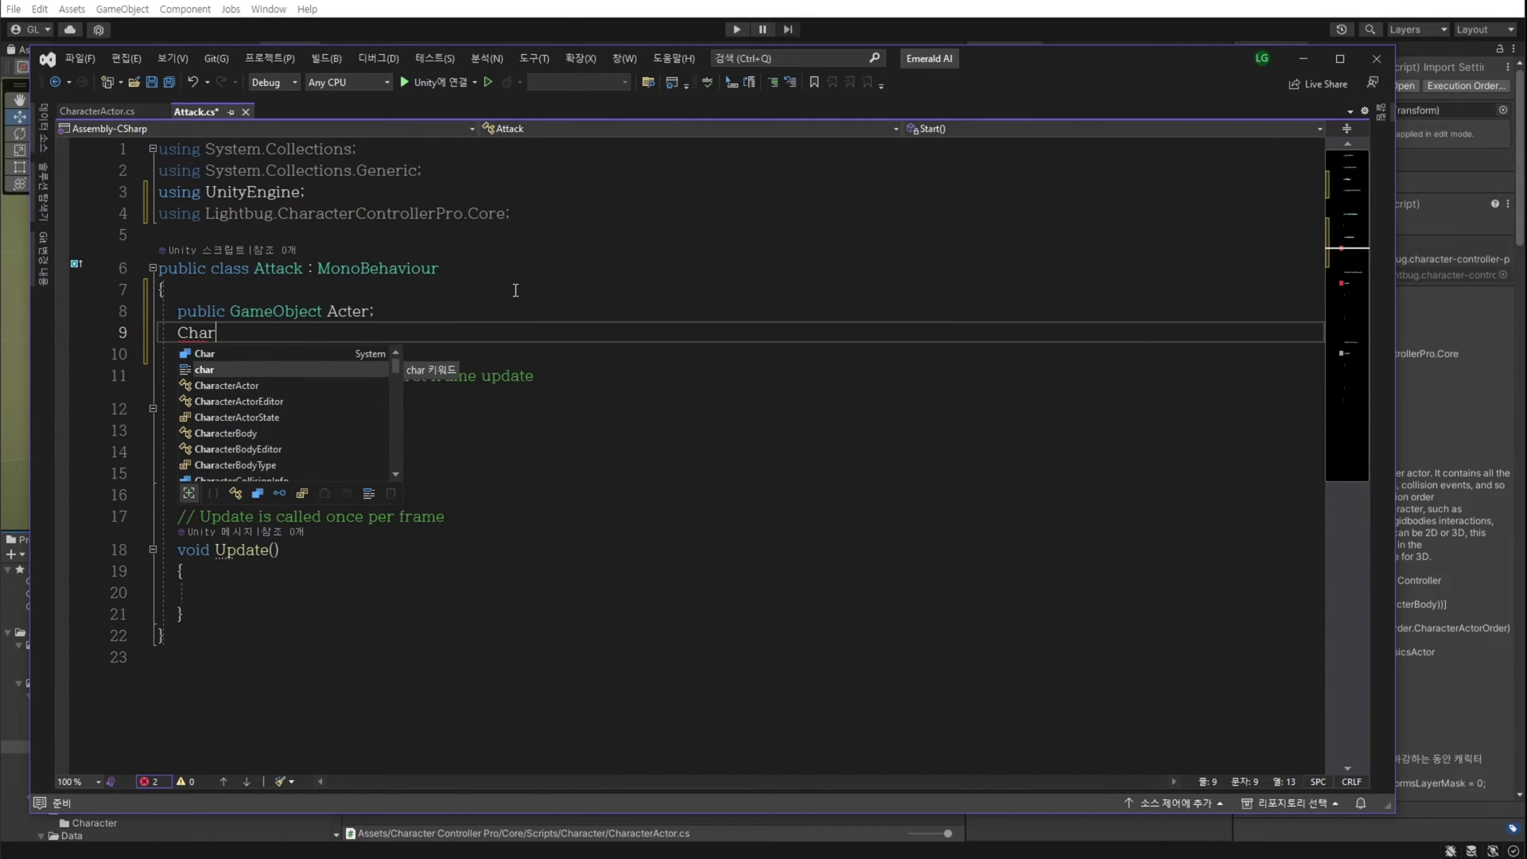
text(acterActor actor;)
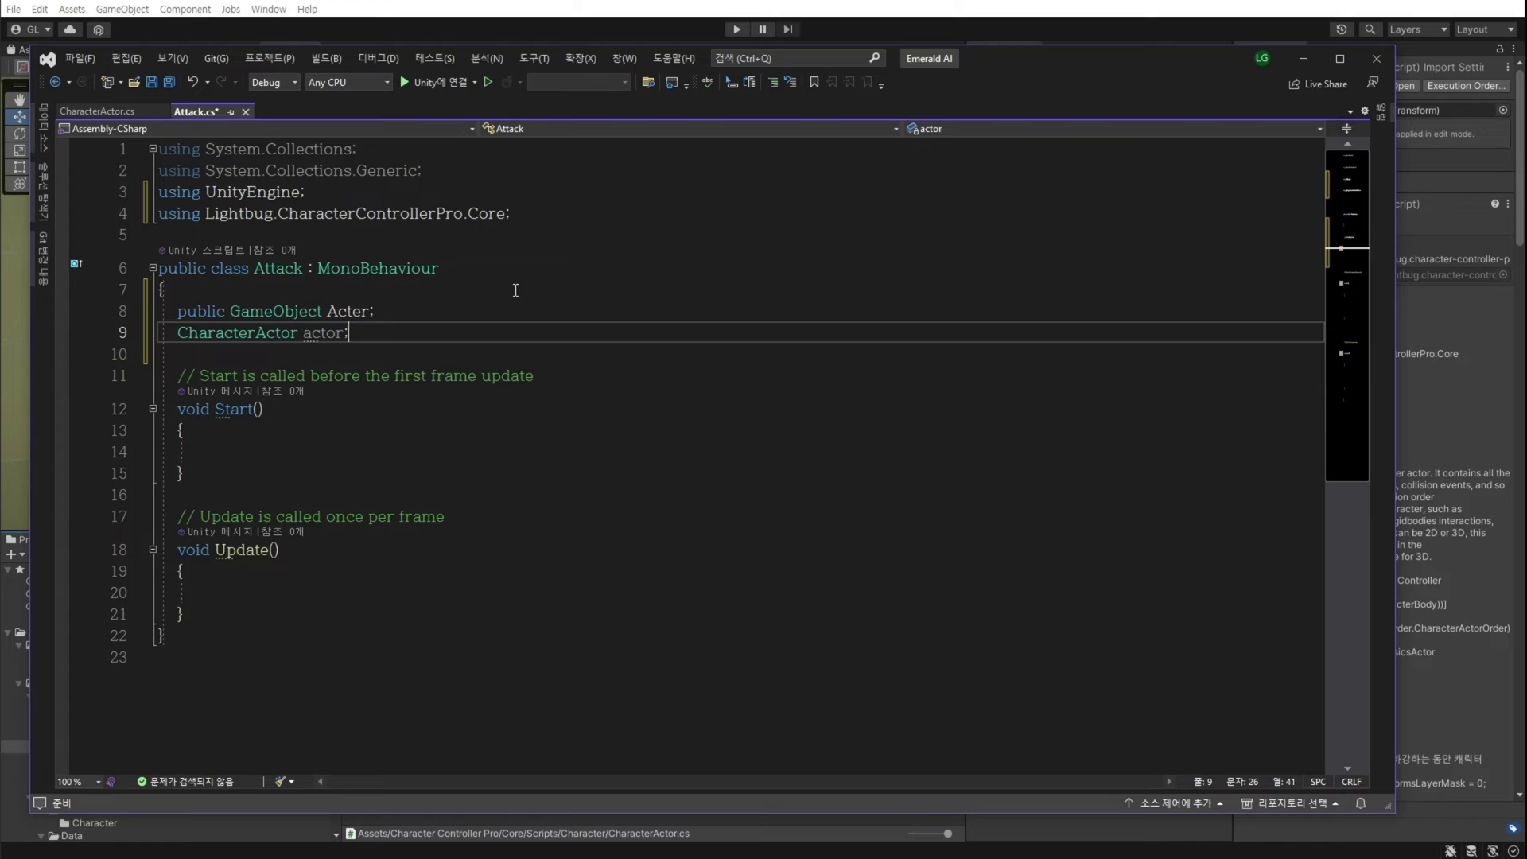
key(Return)
text(Anima)
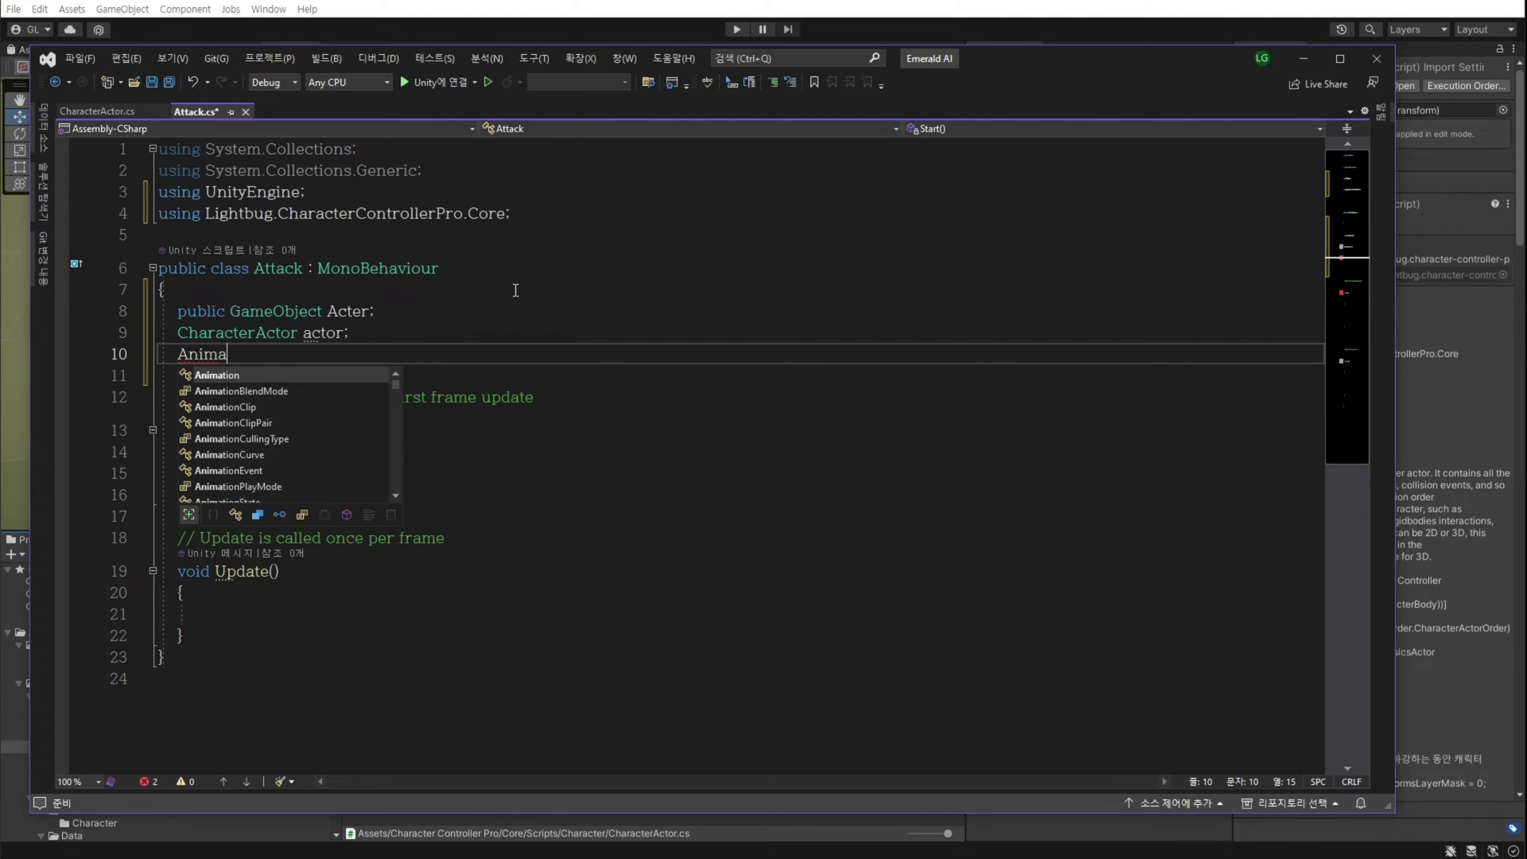
text(tor anim)
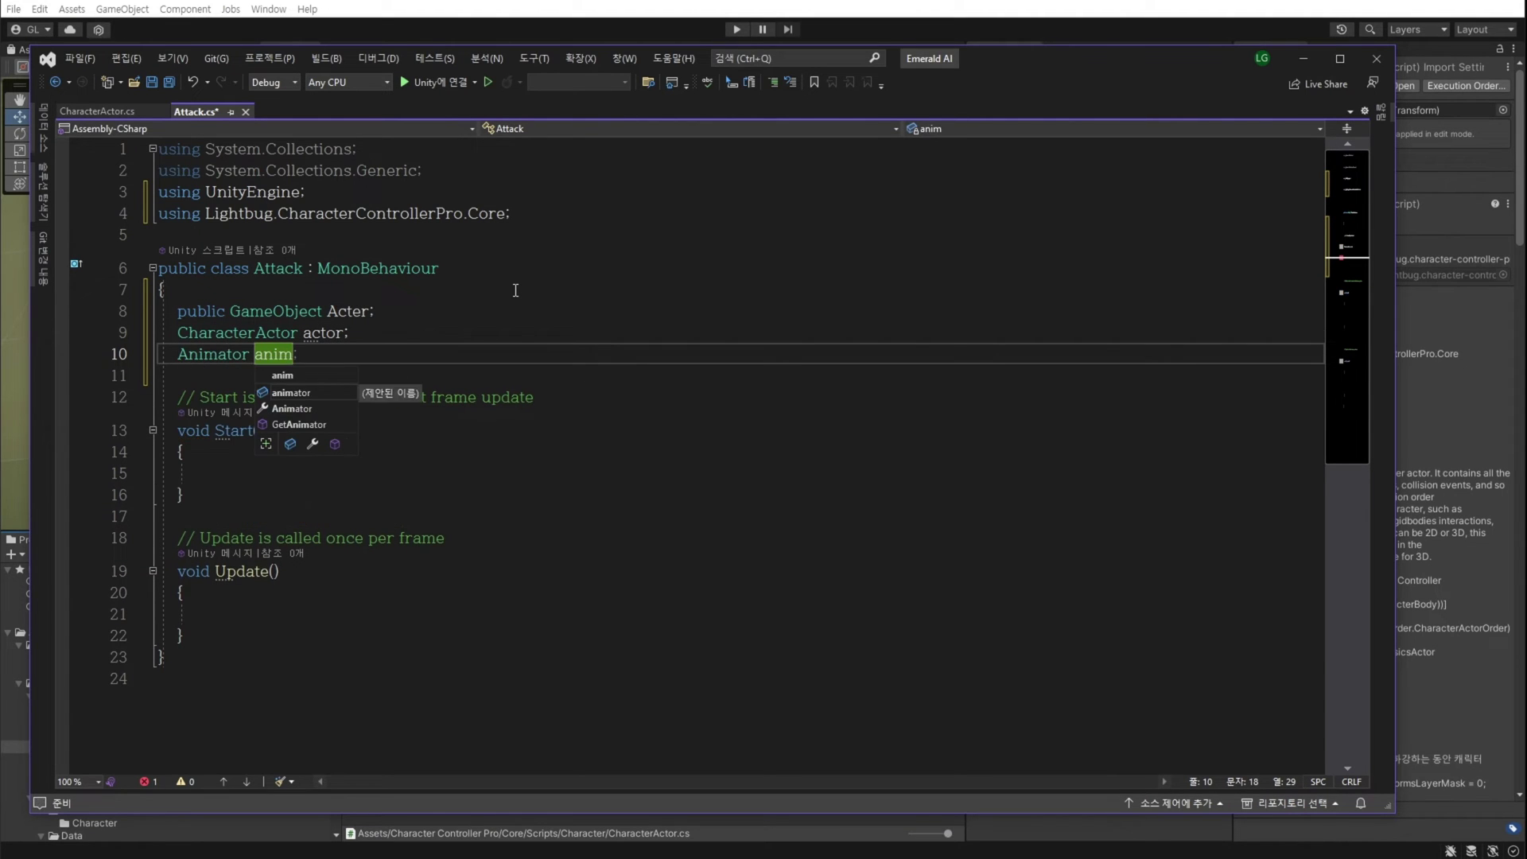
text(;)
In Start(), assign actor from Acter.GetComponent<CharacterActor>().
key(Down)
key(Down)
key(Down)
key(Down)
key(Down)
text(ac)
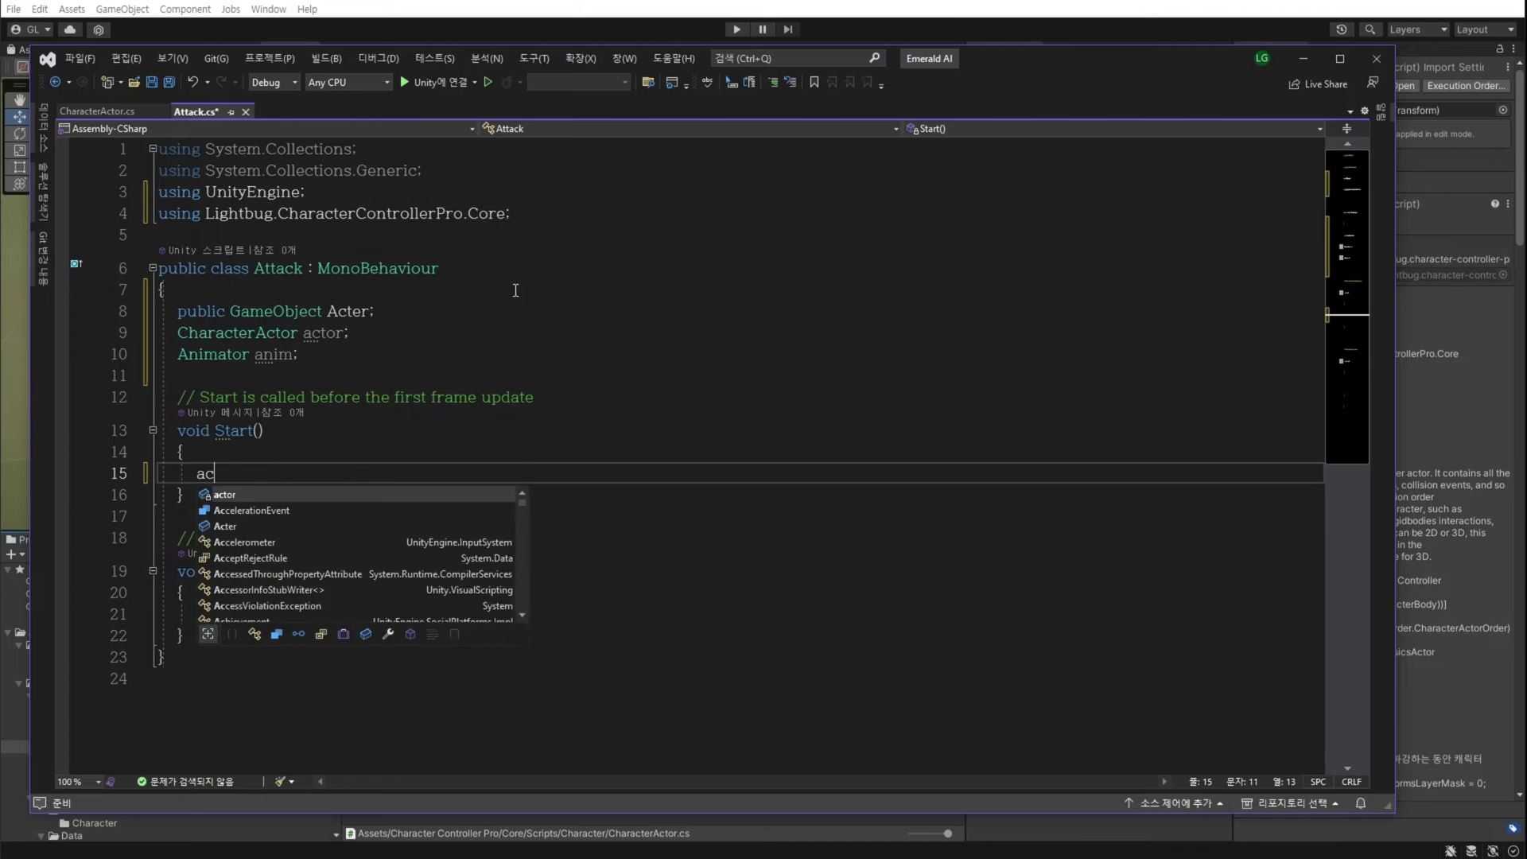
text(tor = Acter.)
key(Tab)
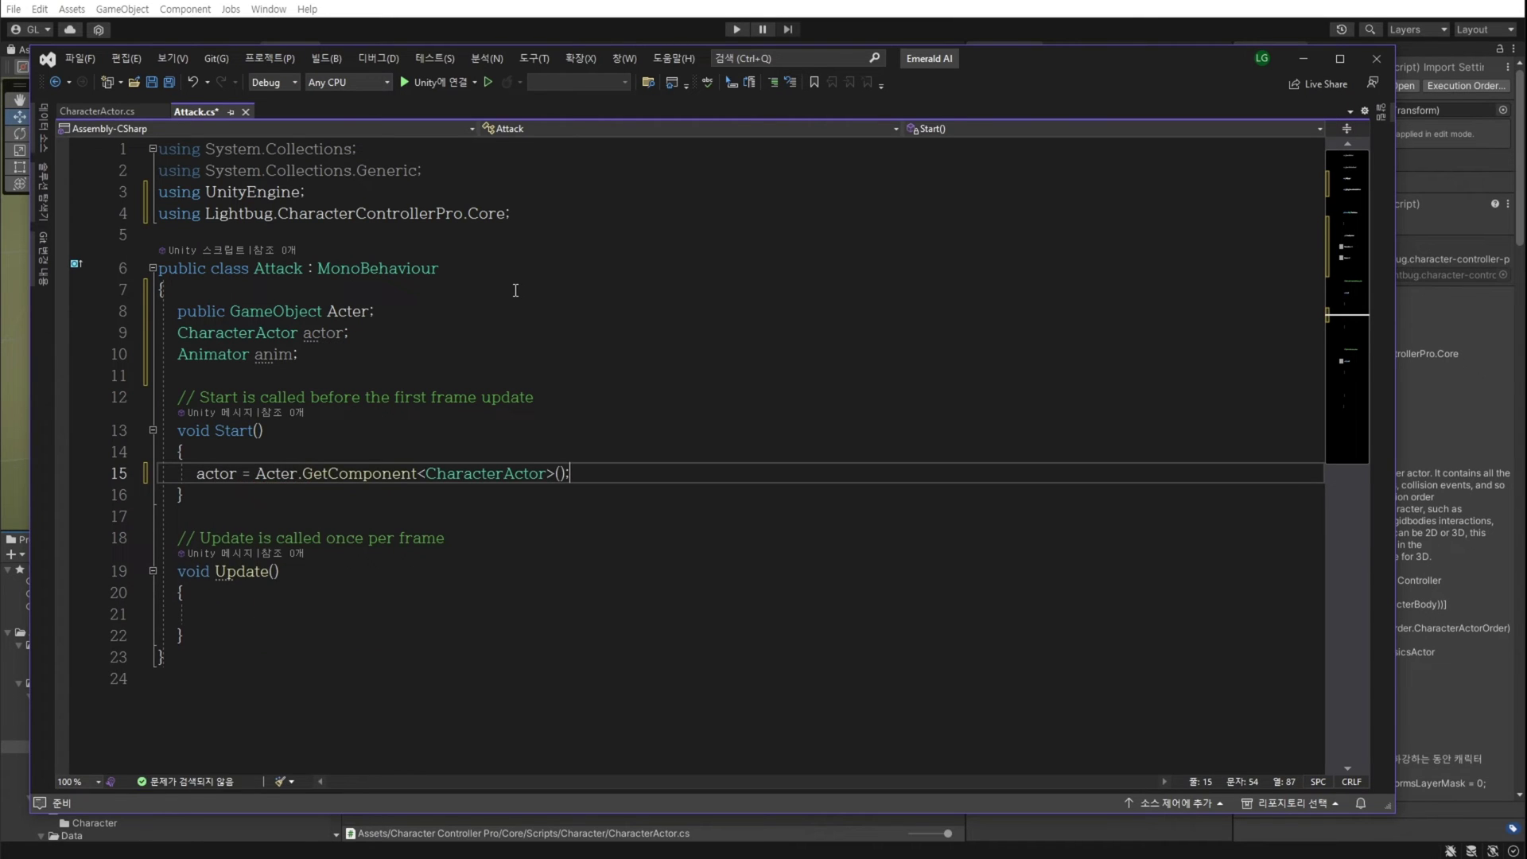
Below the actor assignment in Start(), assign anim from the script's own GetComponent<Animator>(), without the Acter prefix.
key(Return)
text(anim)
key(Tab)
key(Tab)
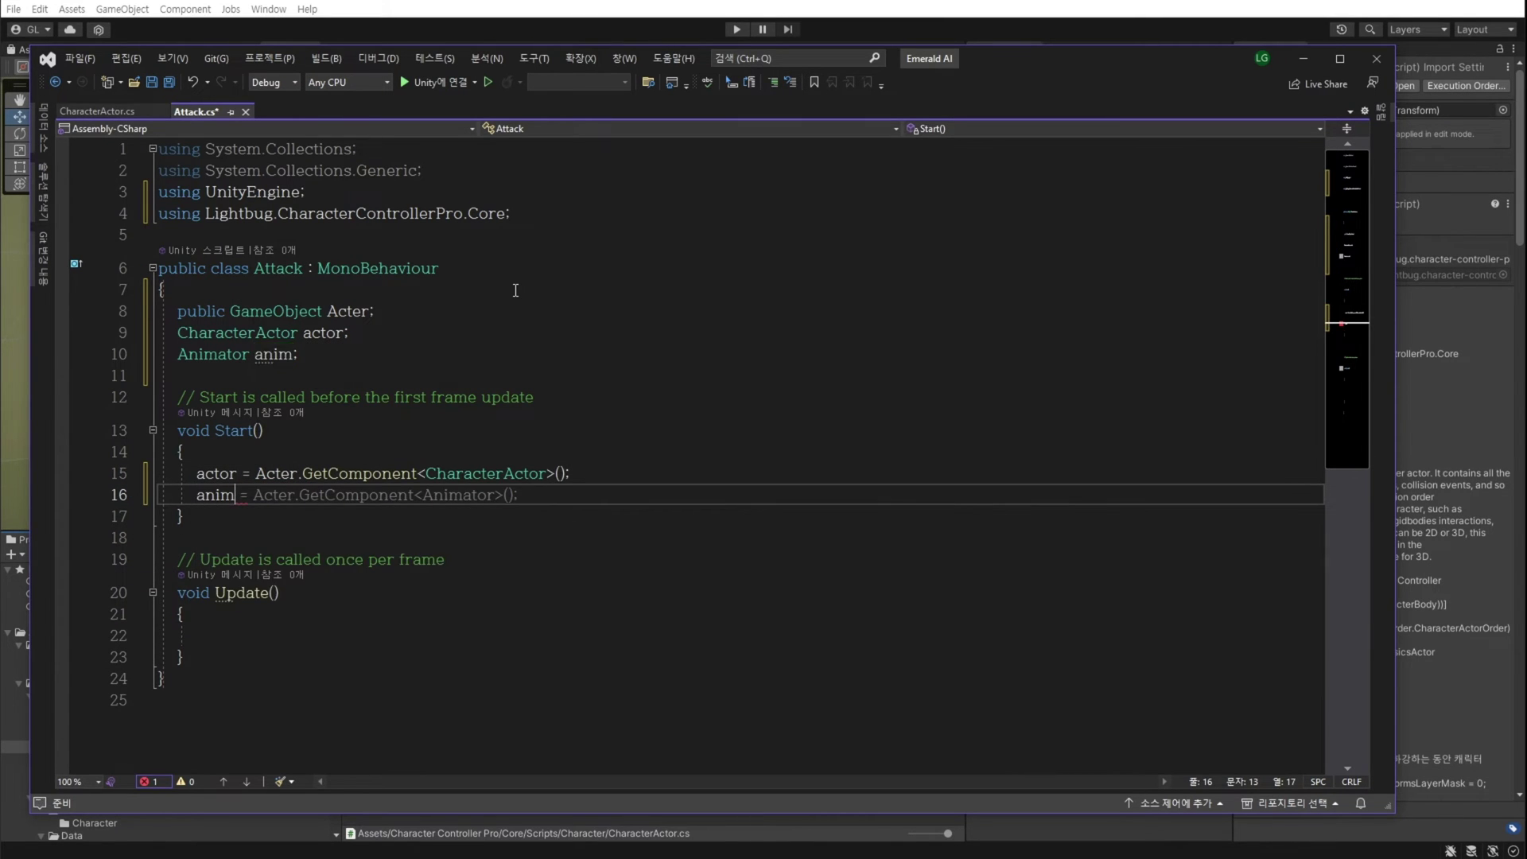
drag(299, 495, 253, 494)
key(BackSpace)
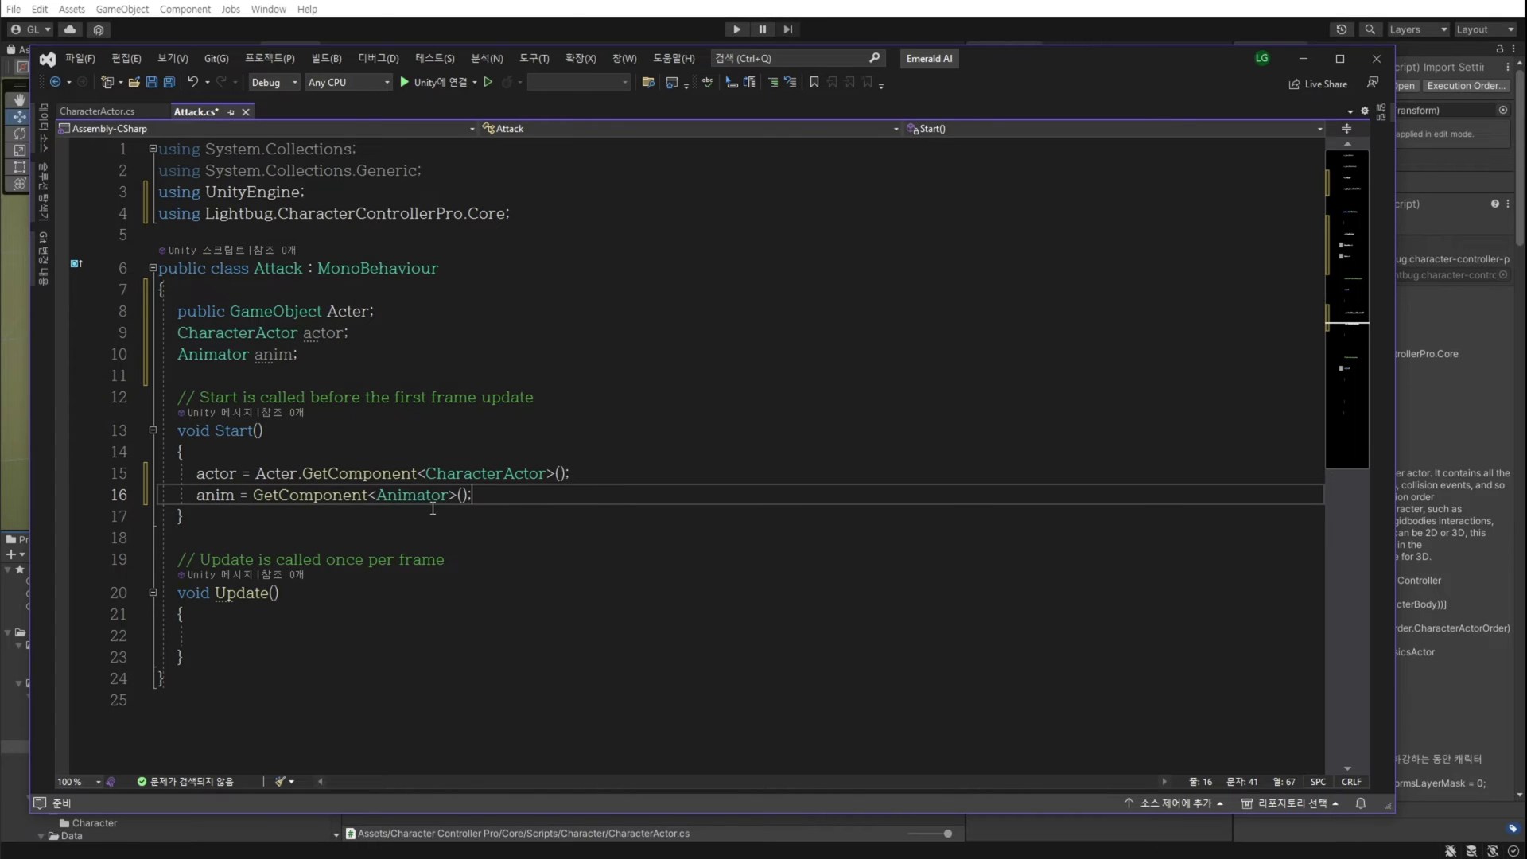
Add an empty public void AttackStart() method below Update() in the Attack class.
scroll(419, 573, down, 2)
click(638, 526)
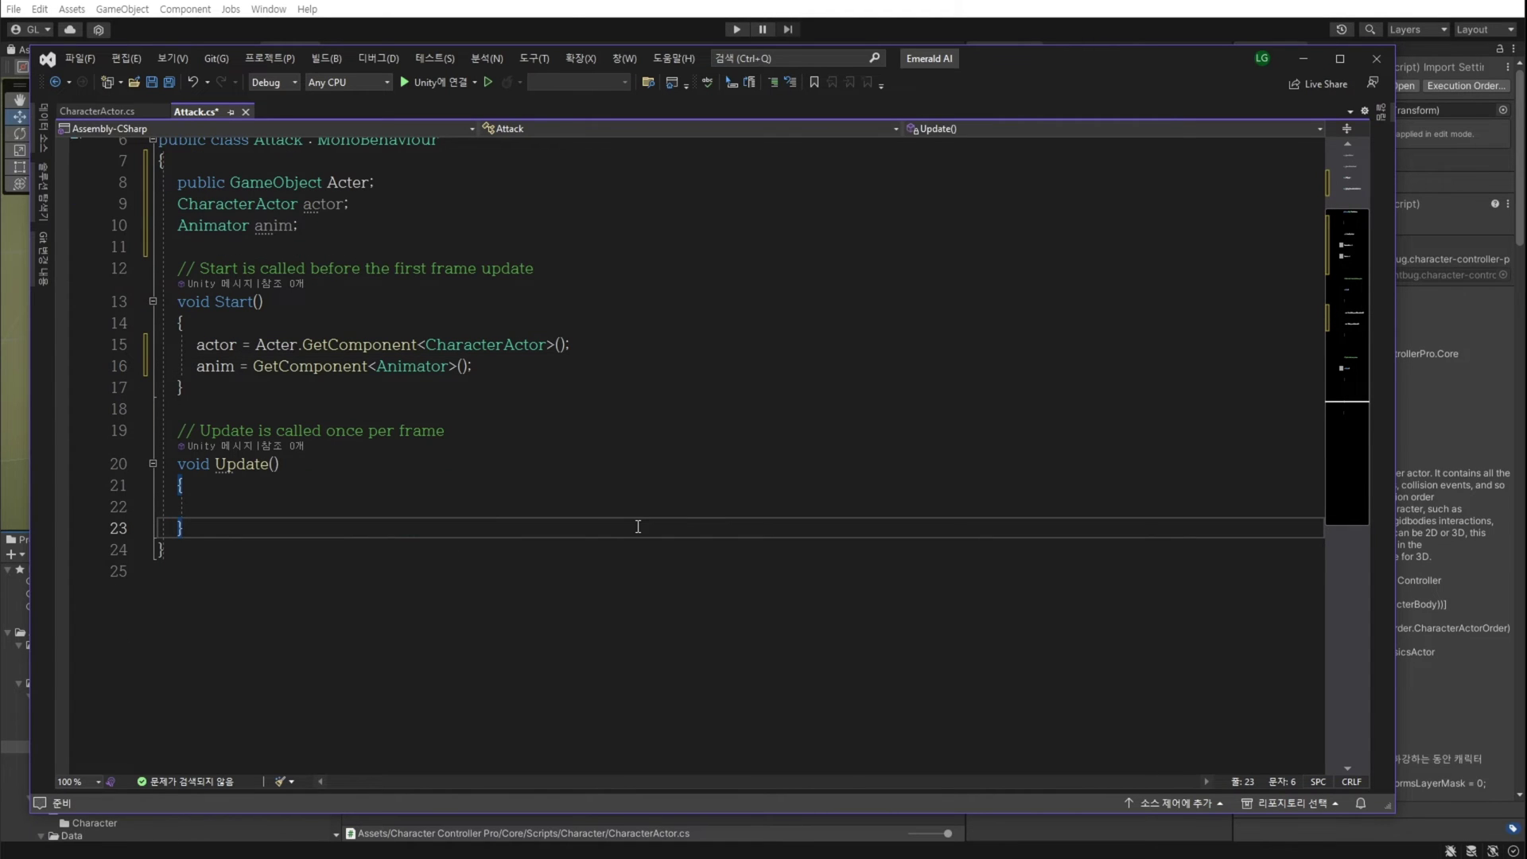
key(Return)
key(Return)
text(public )
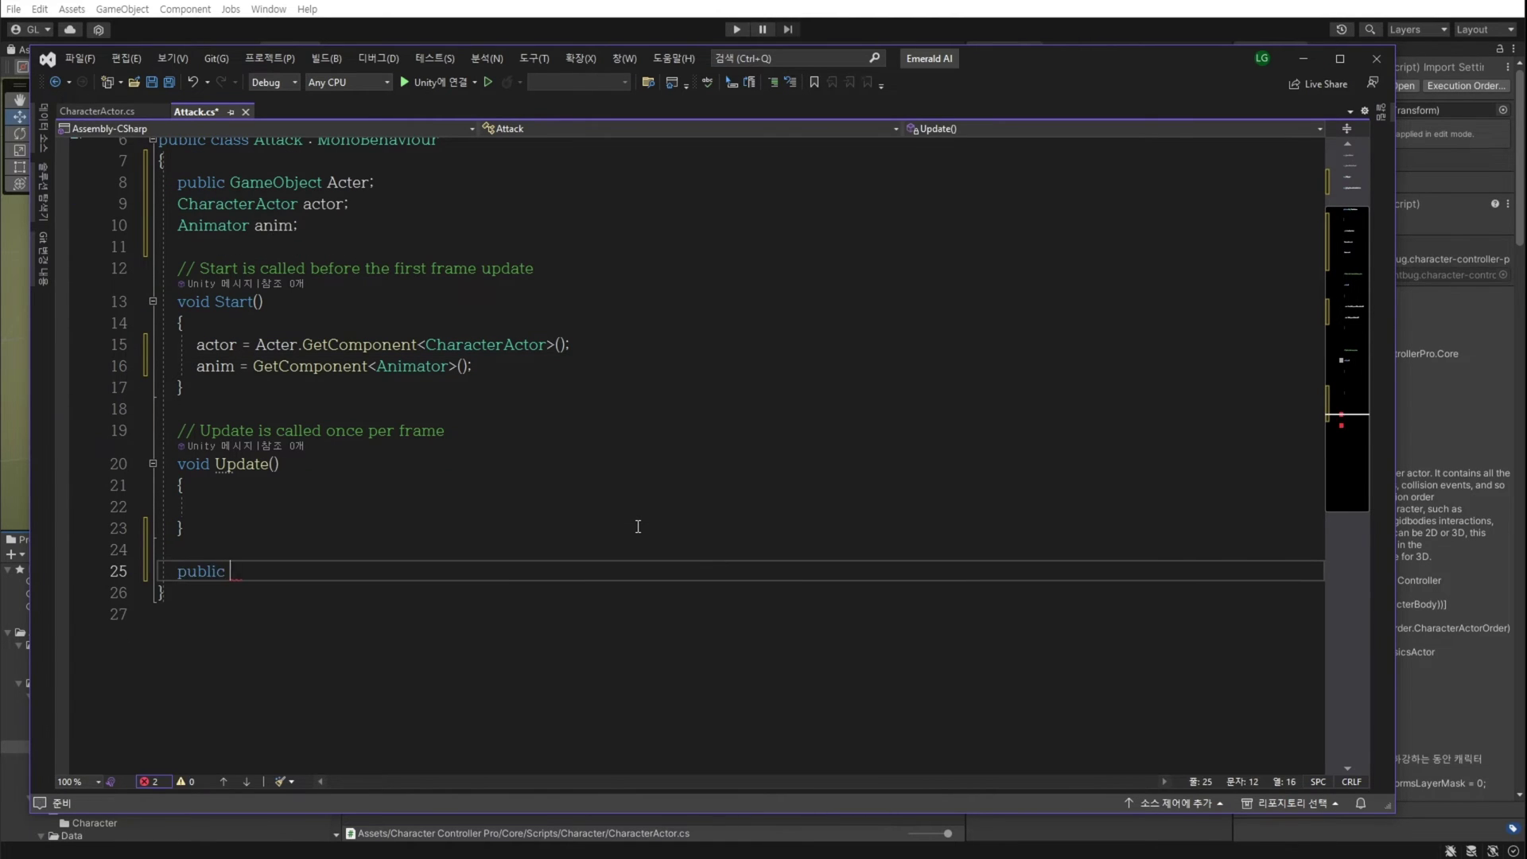
text(void AttackSt)
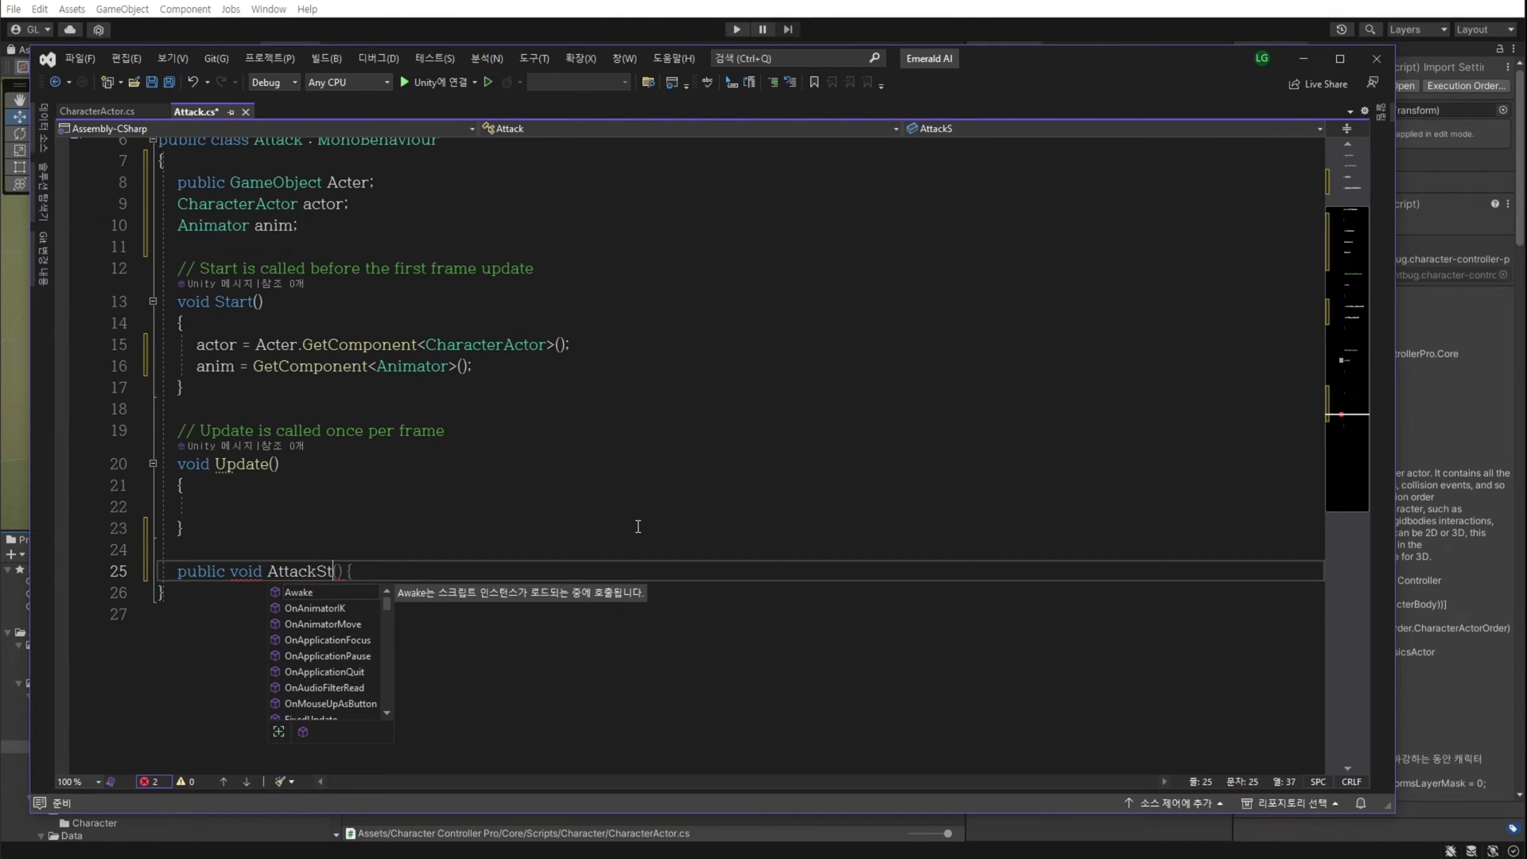
text(art()
key(Tab)
key(Return)
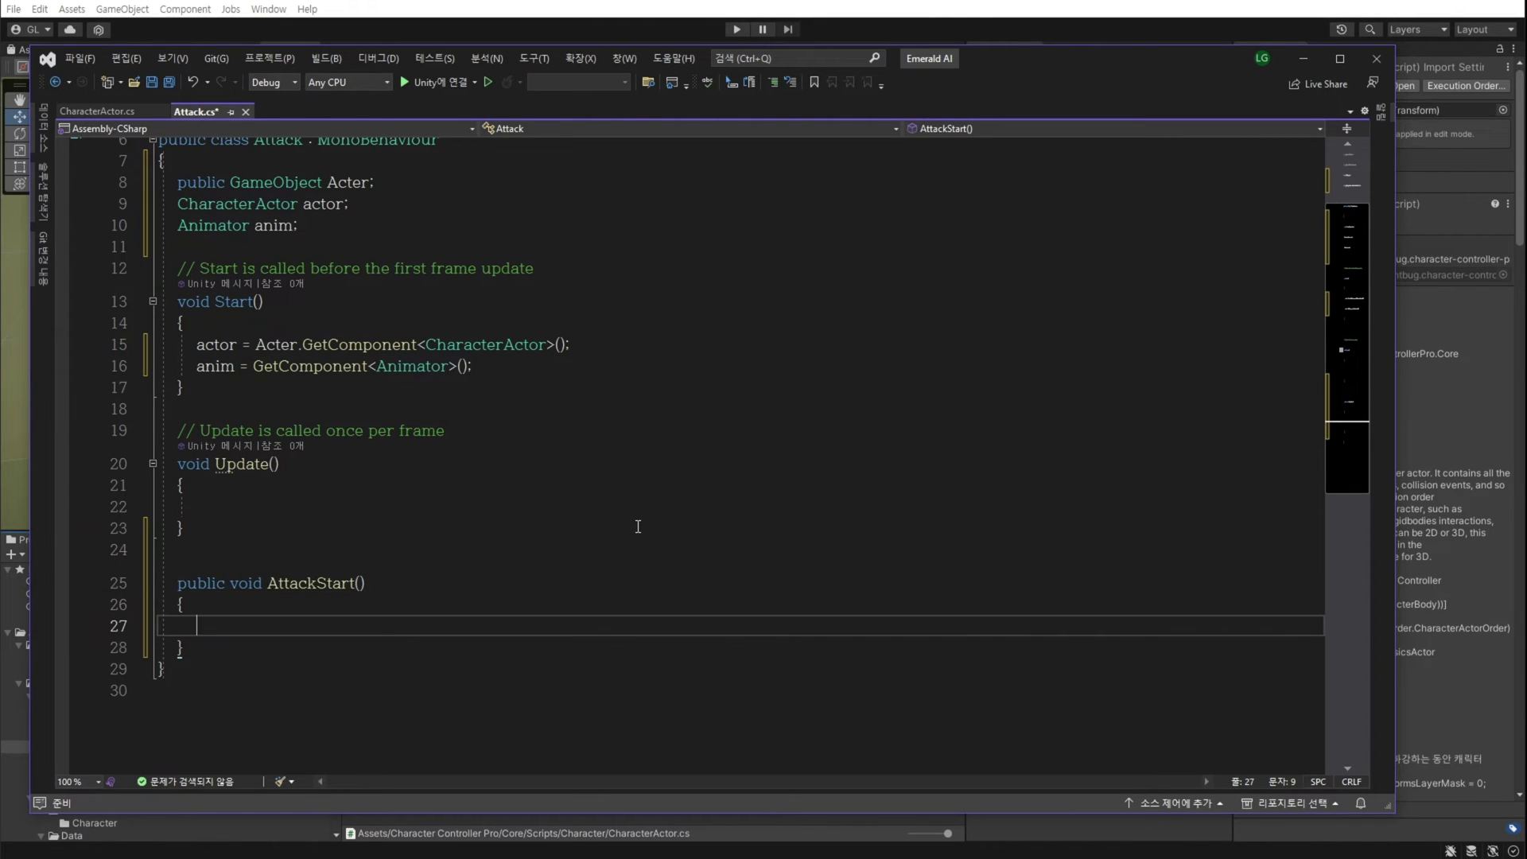
In AttackStart(), set actor.isAttack to true and call actor.Move(Vector3.zero) on the following line.
text(actor.)
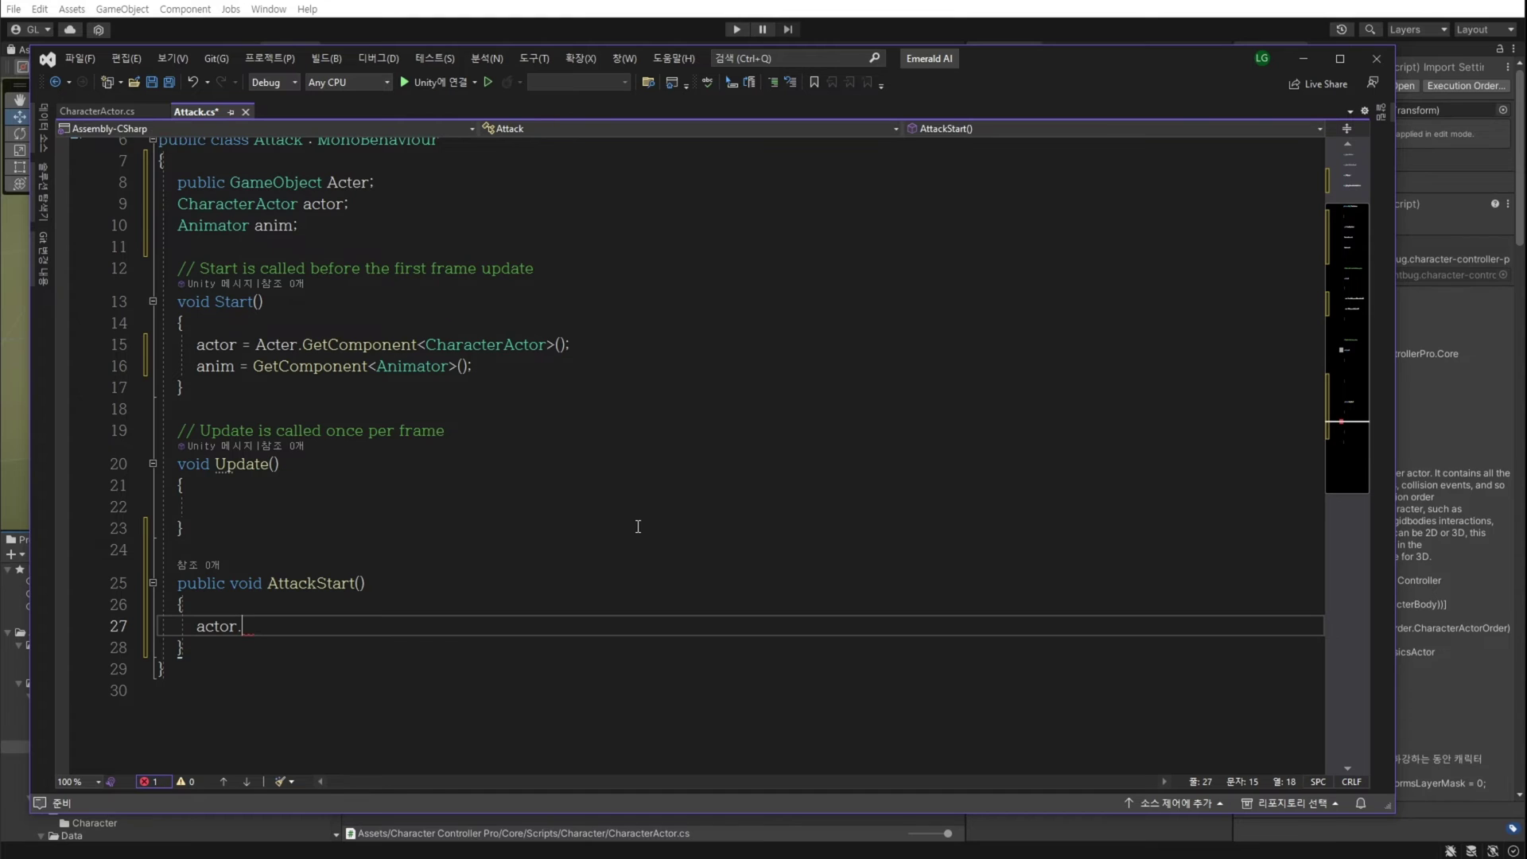
text(isAttack = true;)
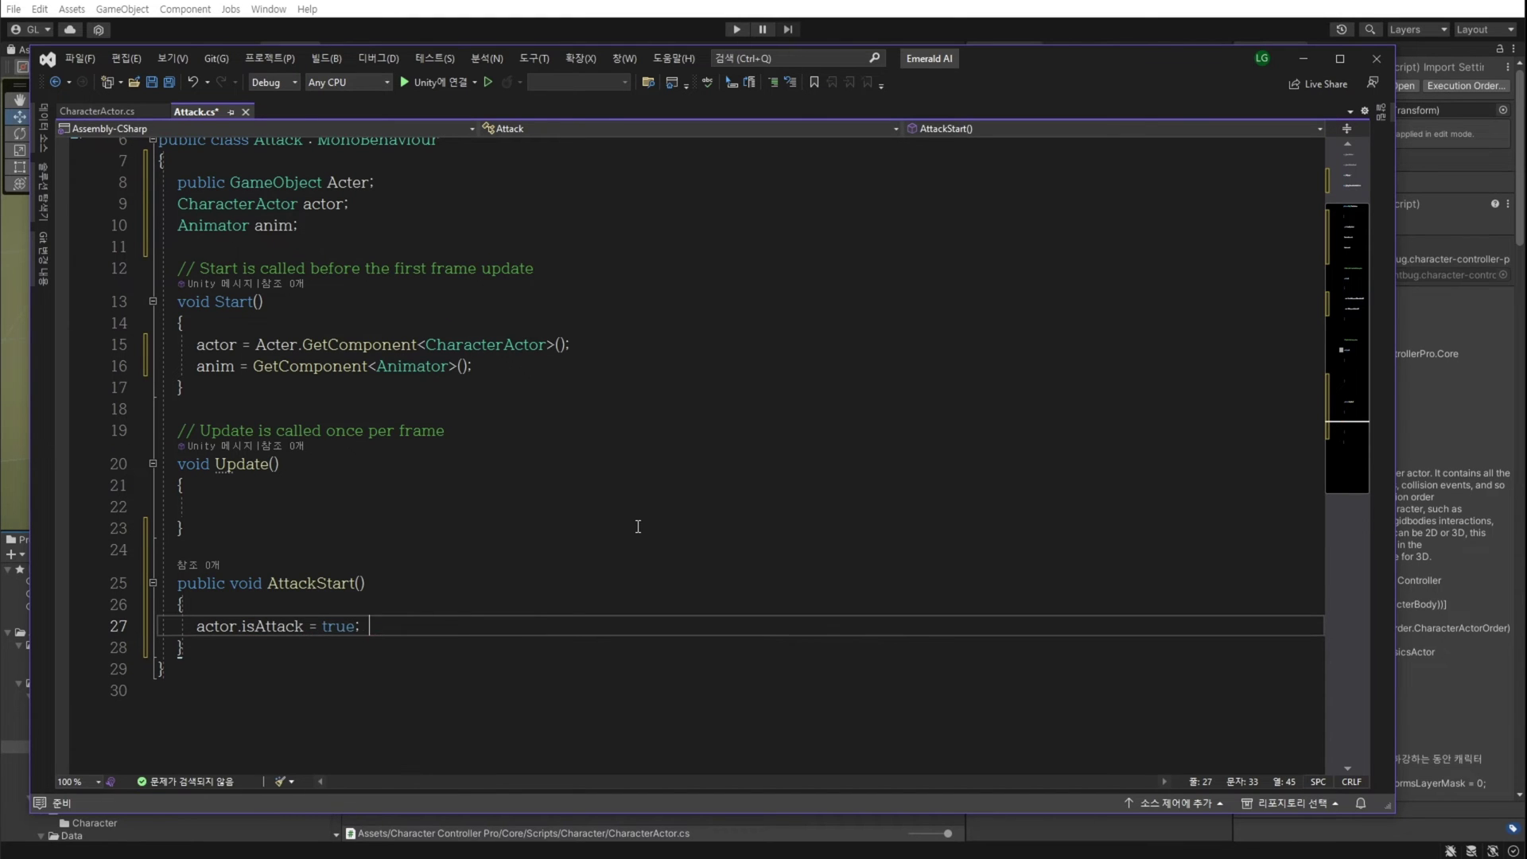
key(BackSpace)
key(Return)
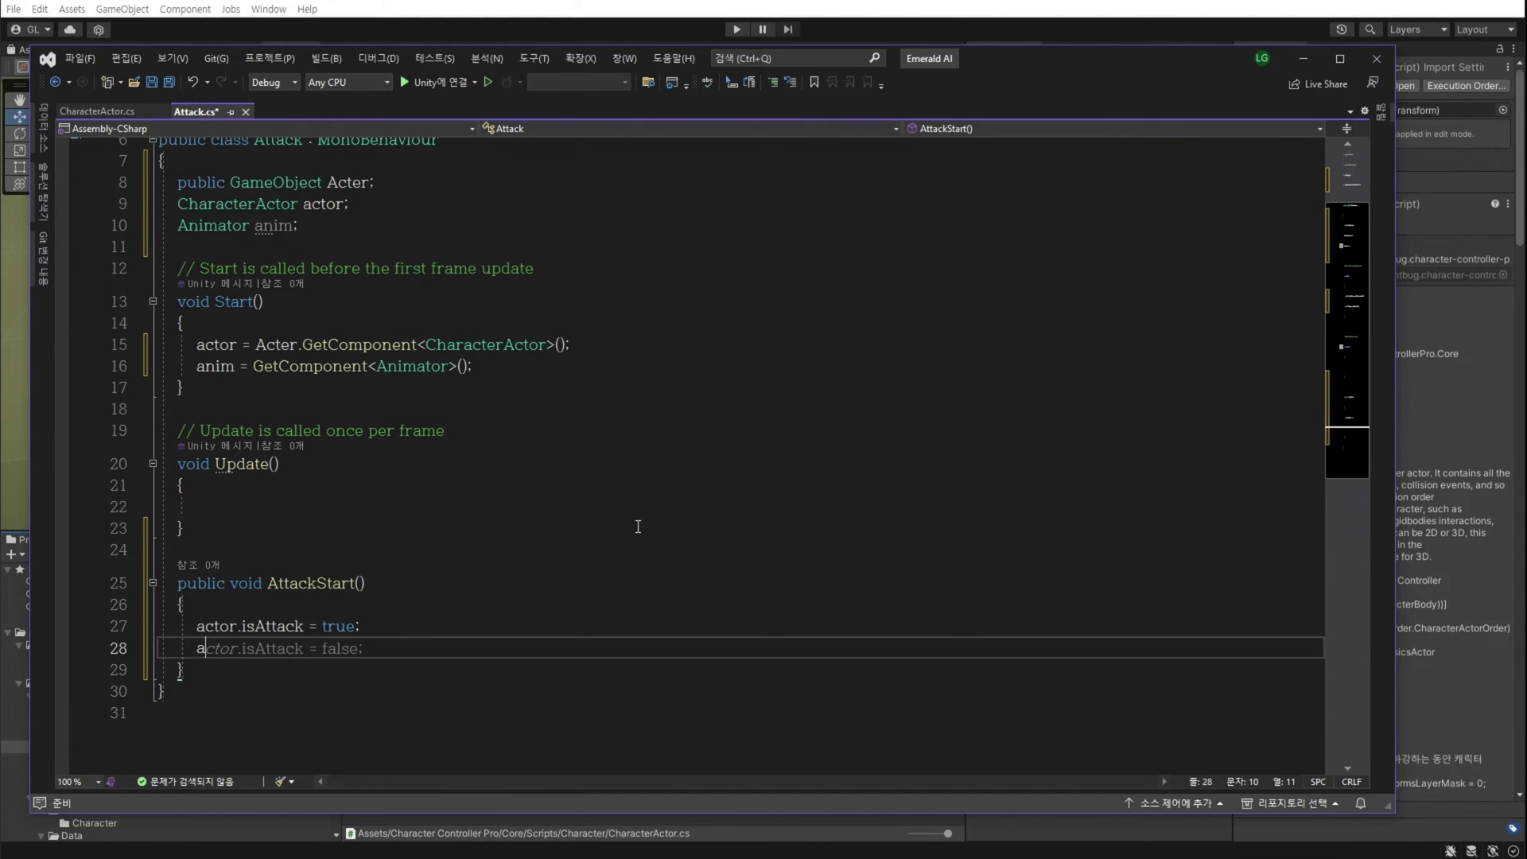
text(actor.)
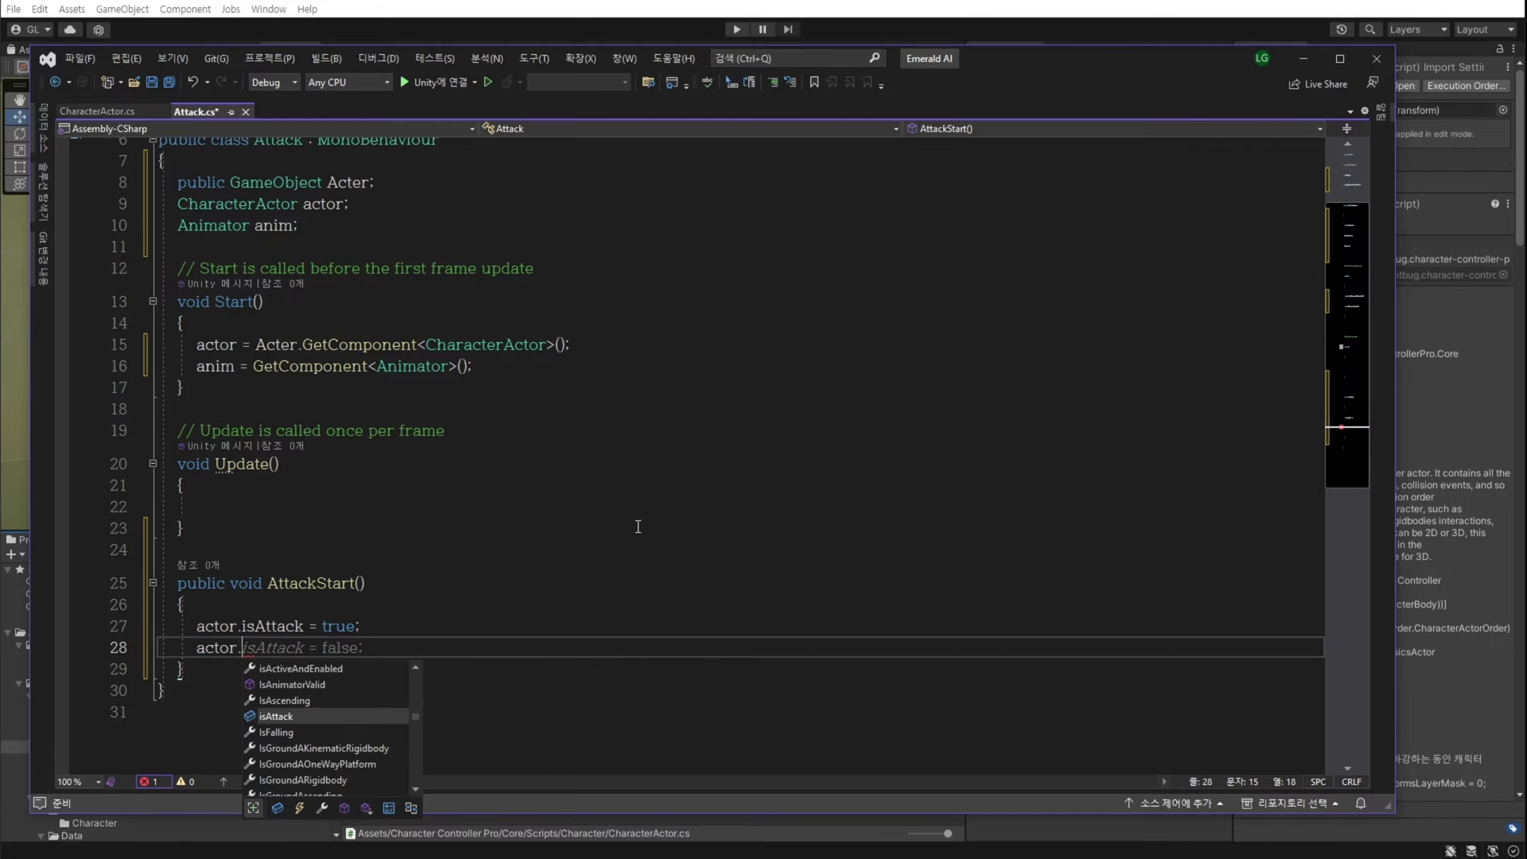
text(Move()ve(v)
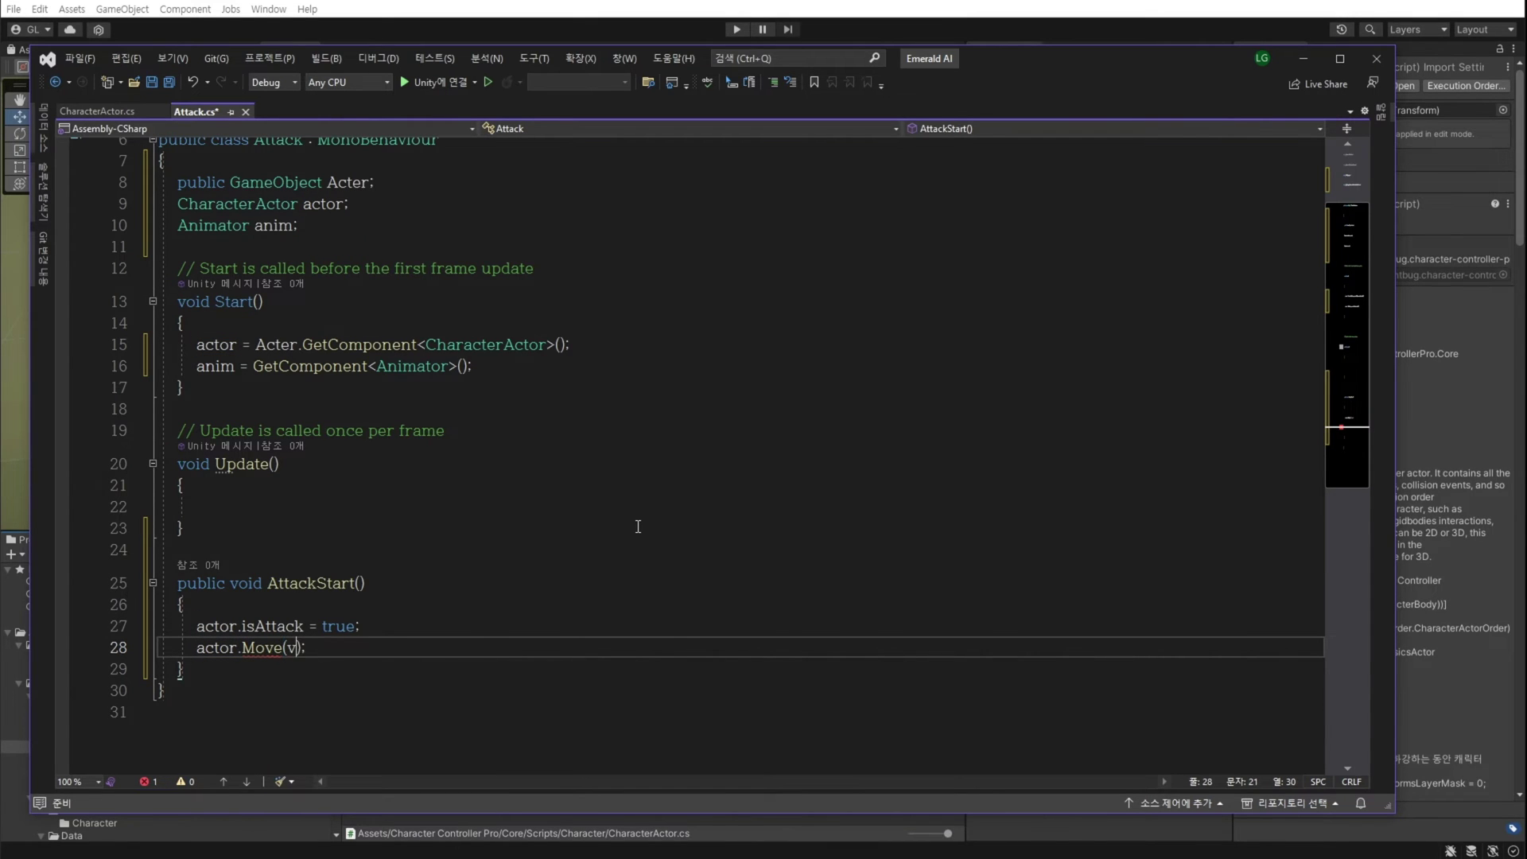
text(ector3.zero)
key(End)
key(Return)
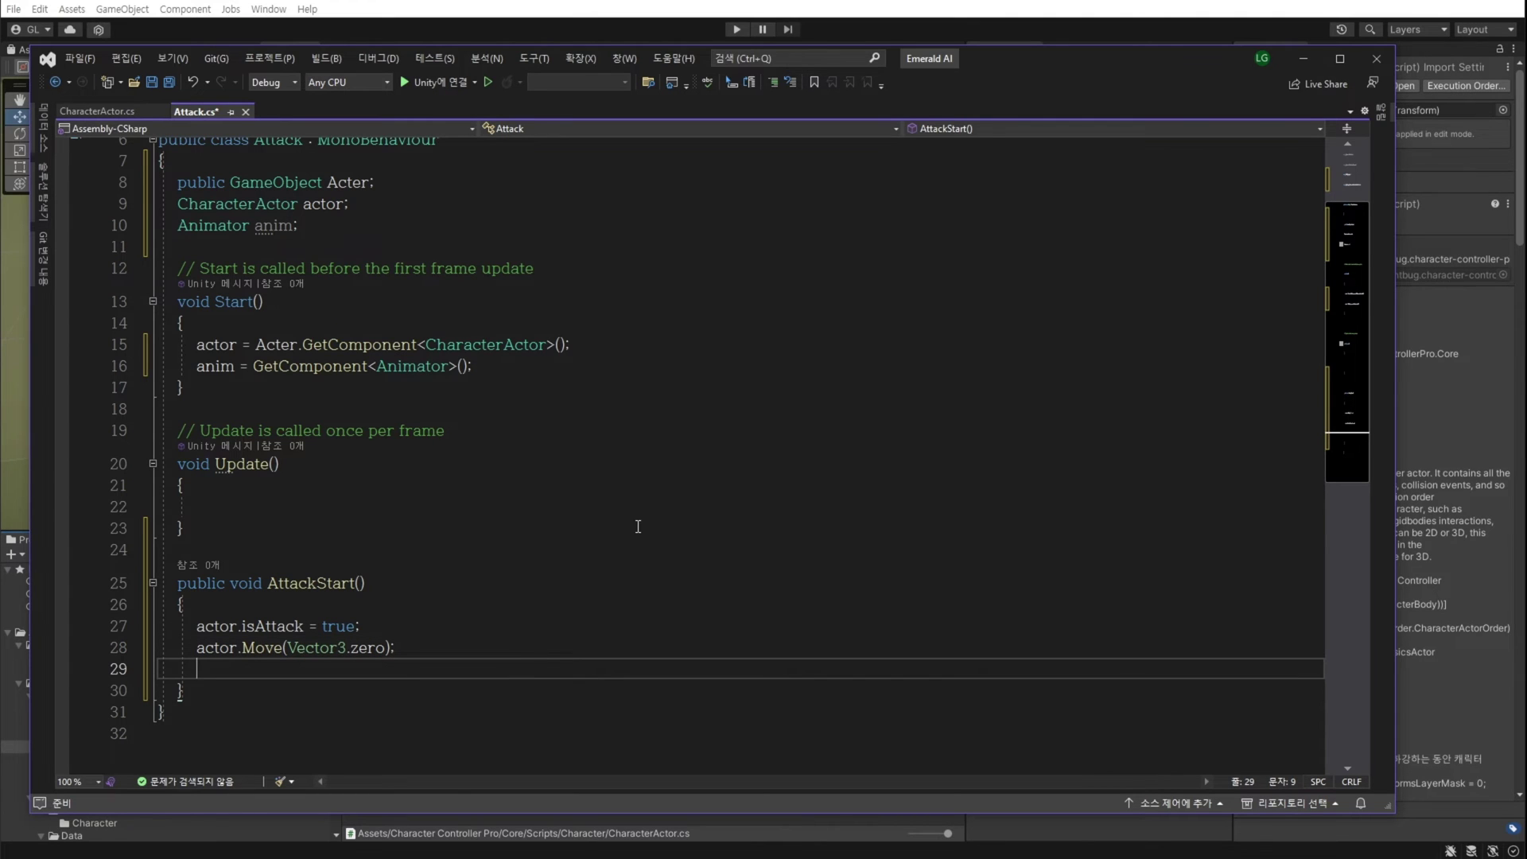
In AttackStart(), below the Move call, add anim.SetTrigger("Attack").
text(anim.set)
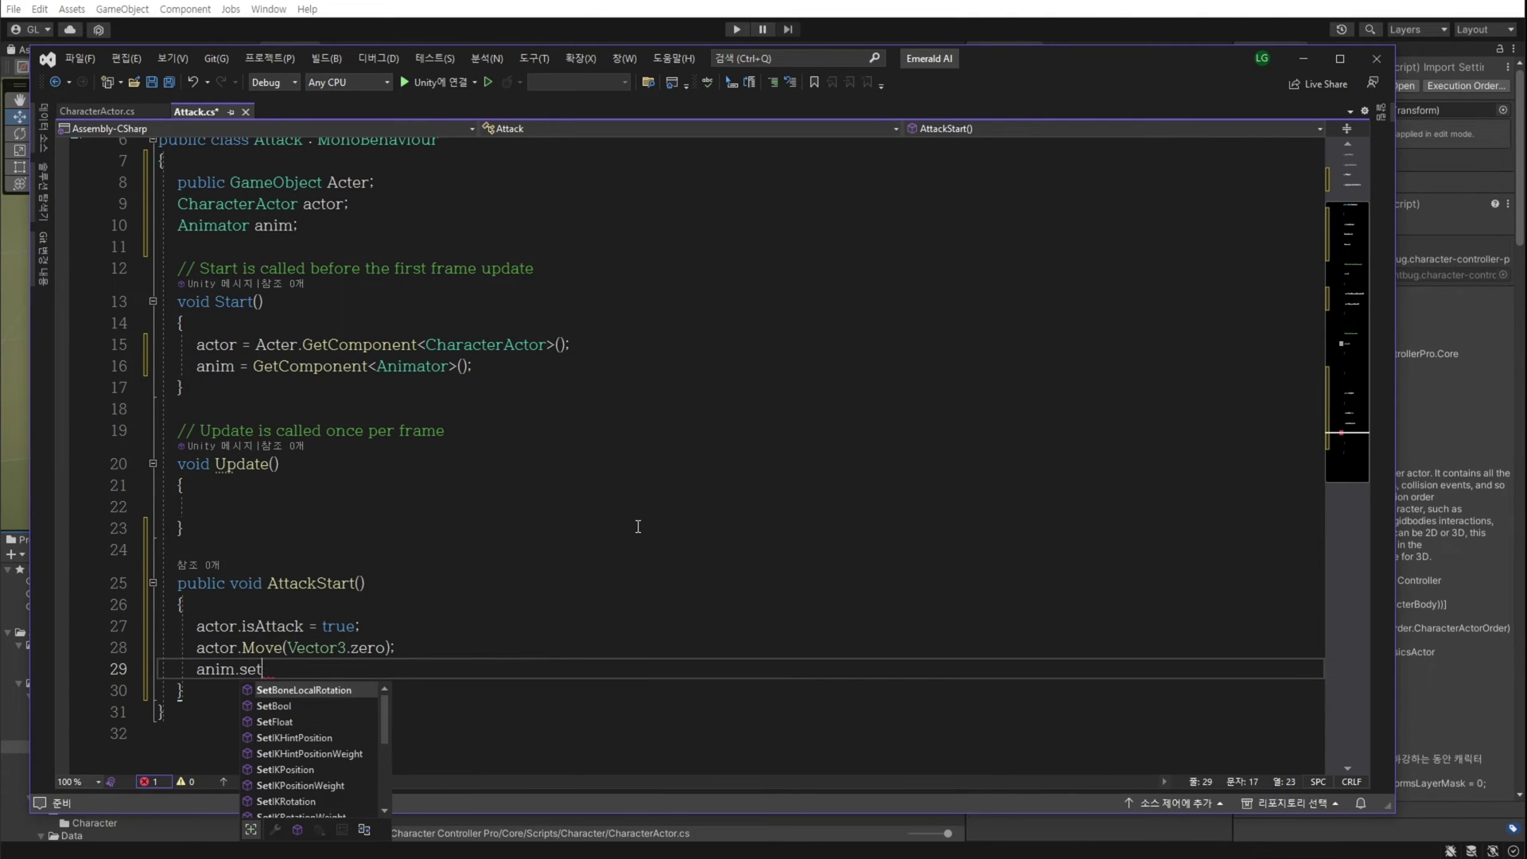
text(t)
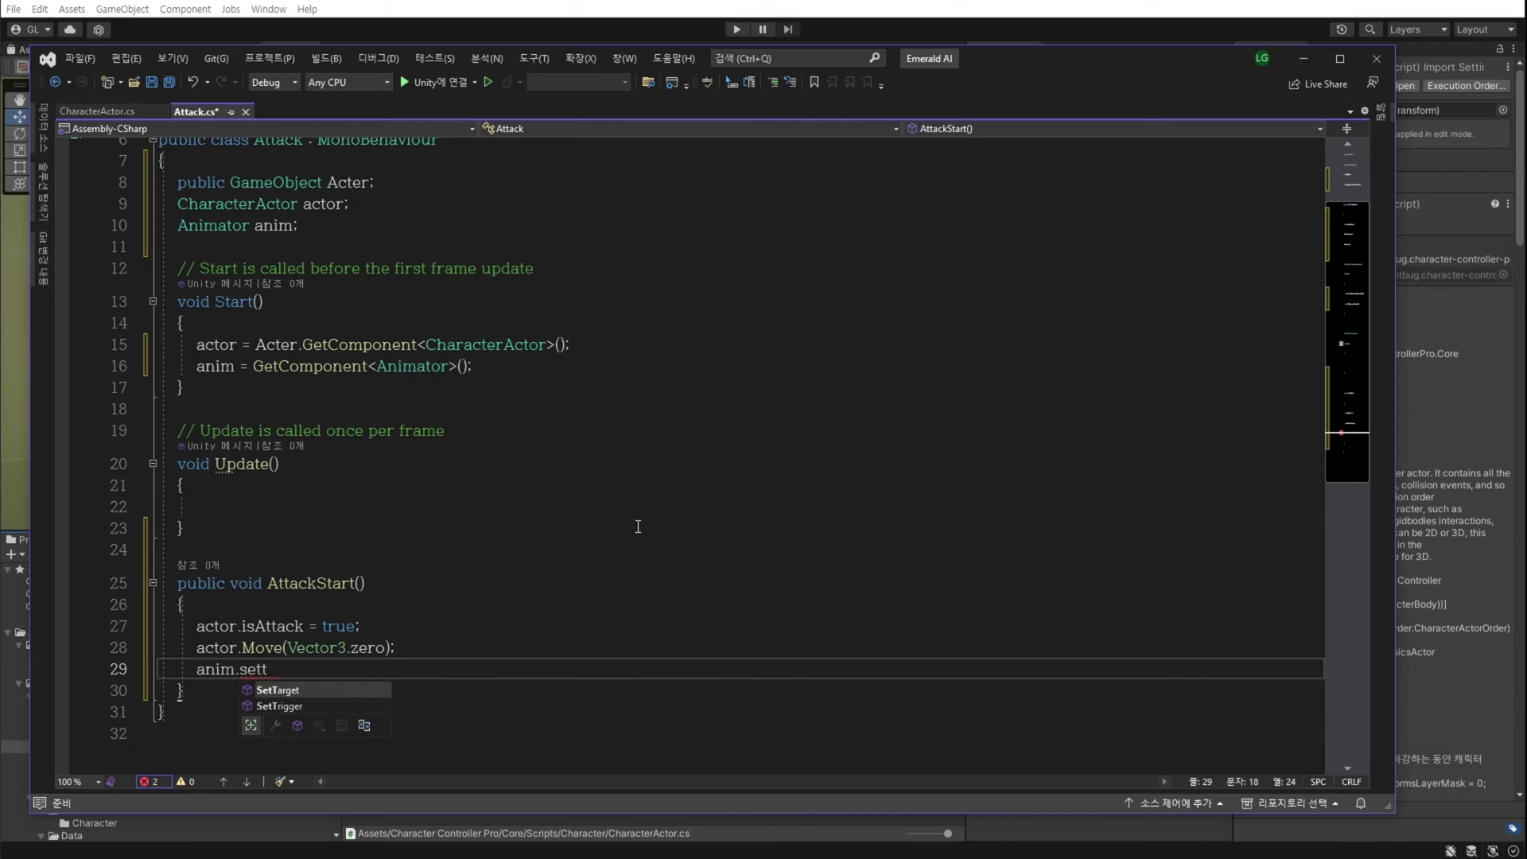
key(Tab)
text(())
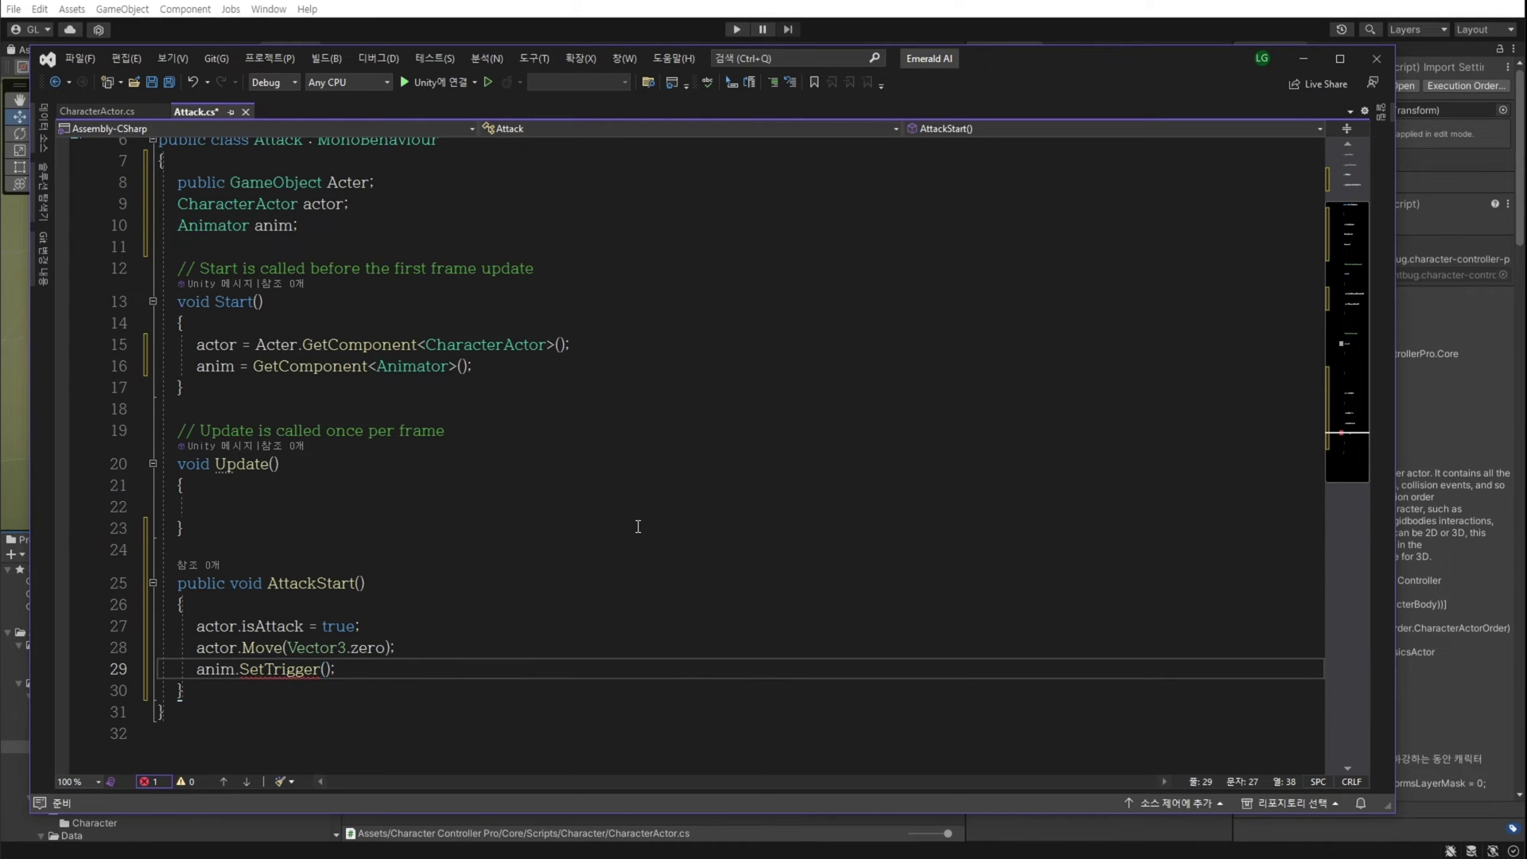
text("")
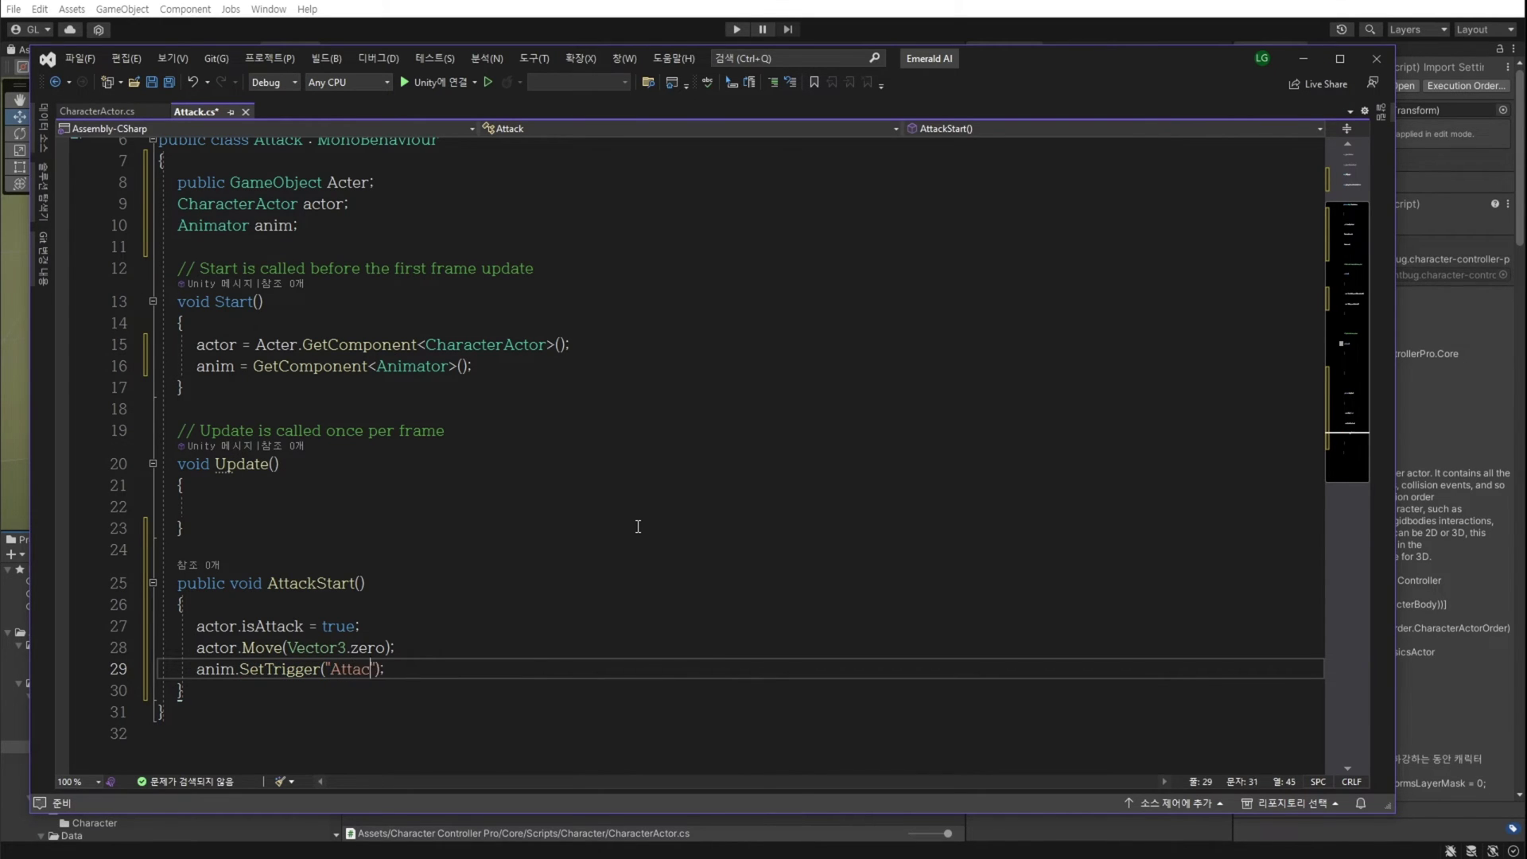
On a new line at the end of AttackStart(), set actor.UseRootMotion to true.
key(Return)
text(actor)
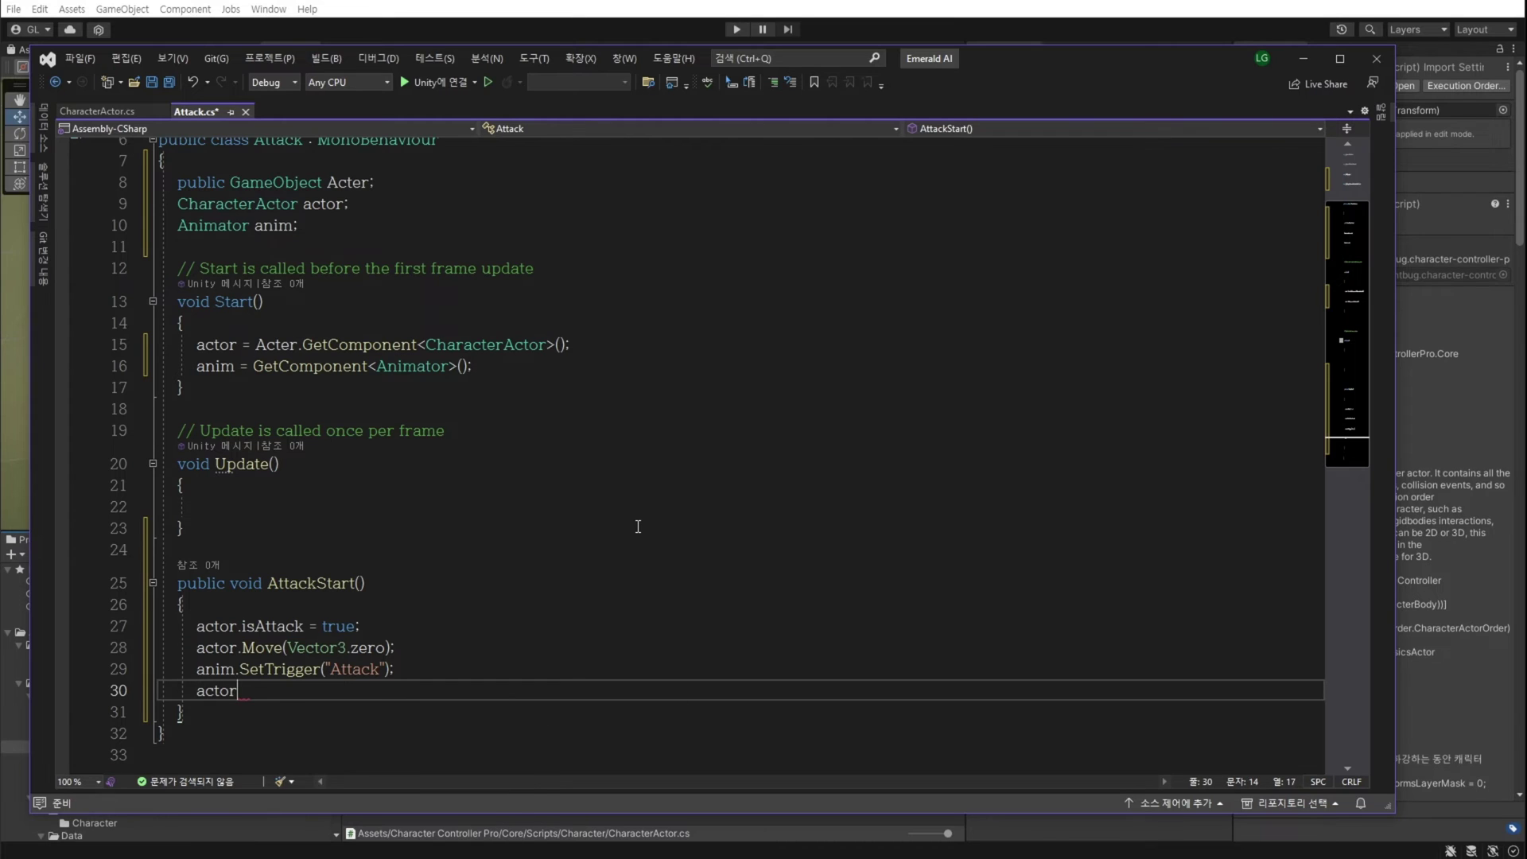
text(.u)
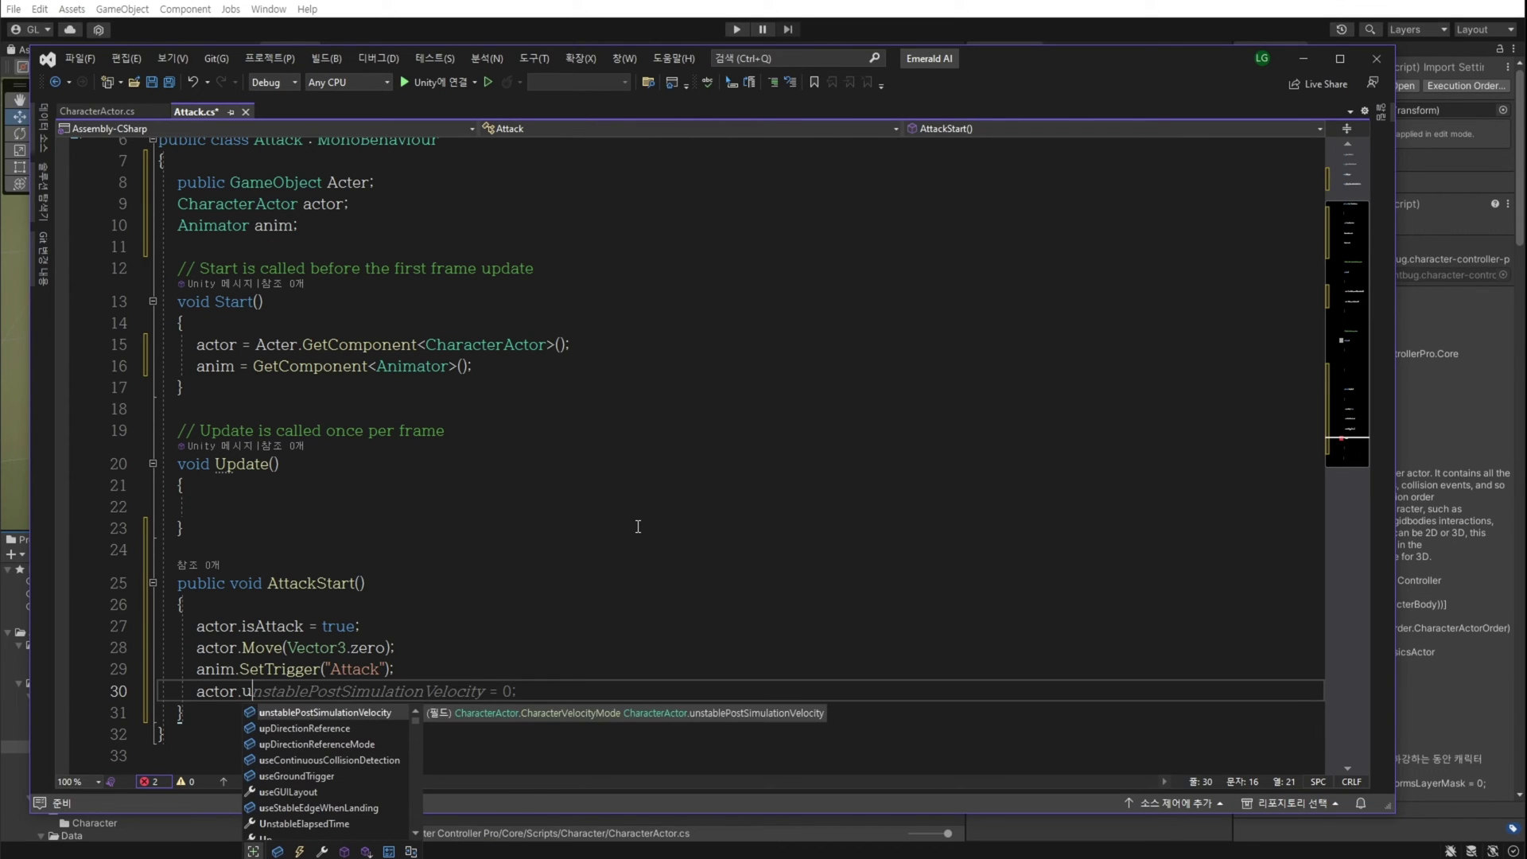
text(seRootMotion = t)
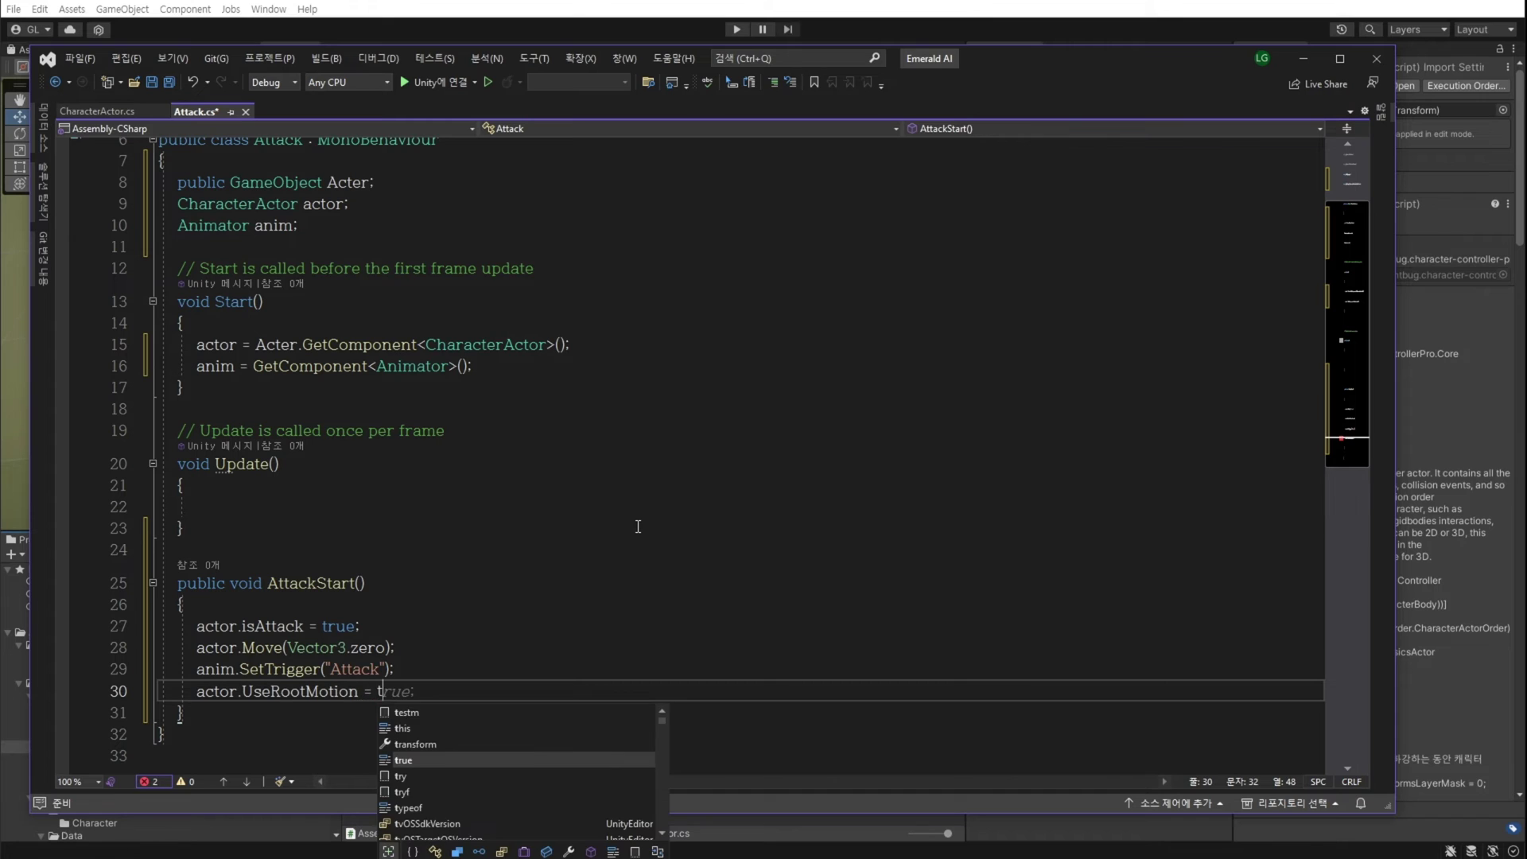
key(Tab)
text(;)
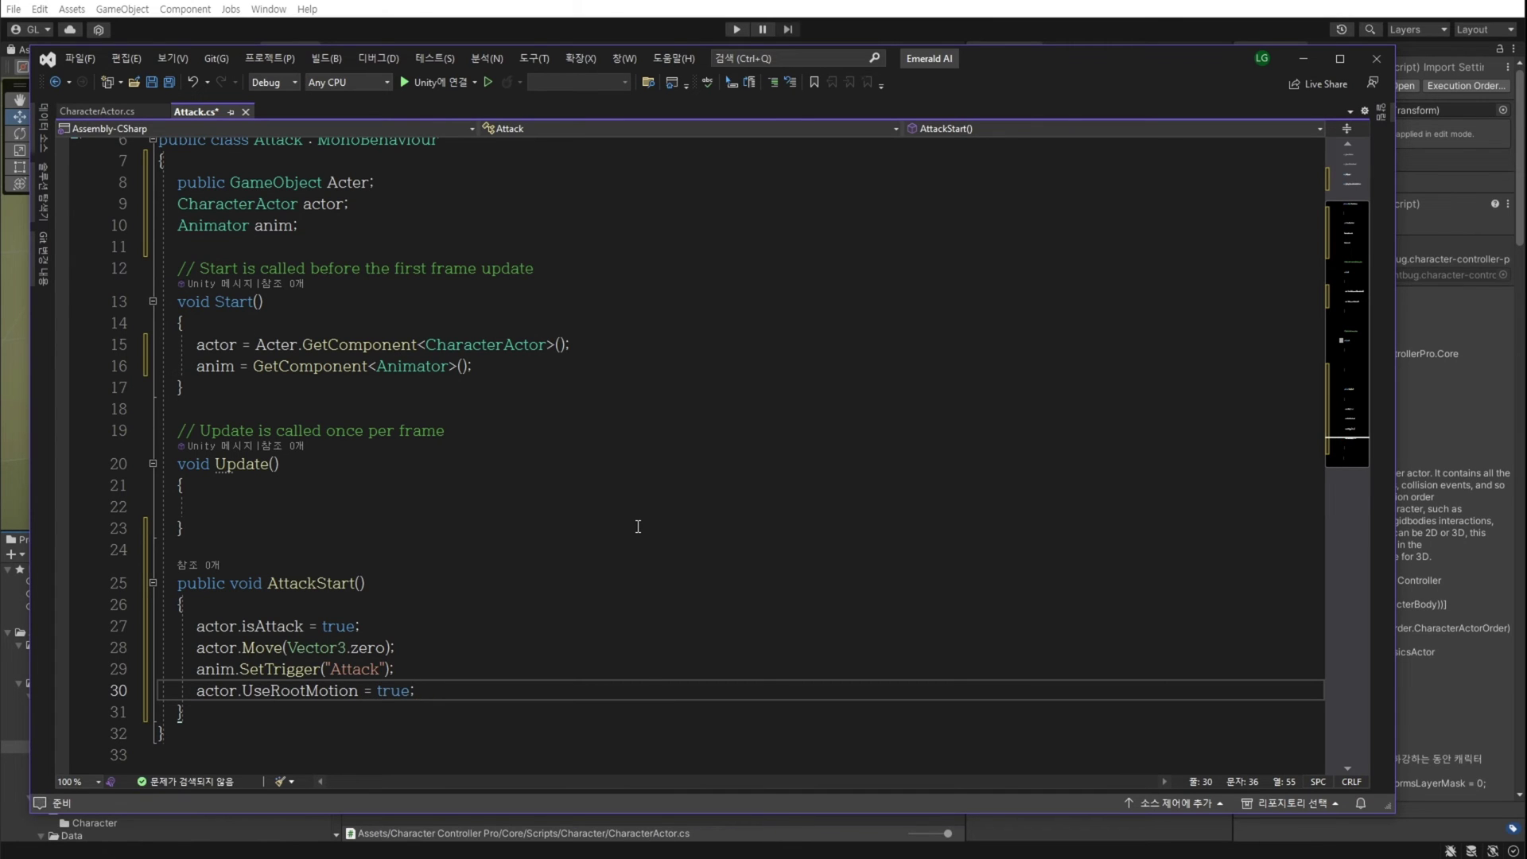
Add an empty public void AttackEnd() method below AttackStart(), with its braces on separate lines.
scroll(638, 526, down, 3)
click(284, 521)
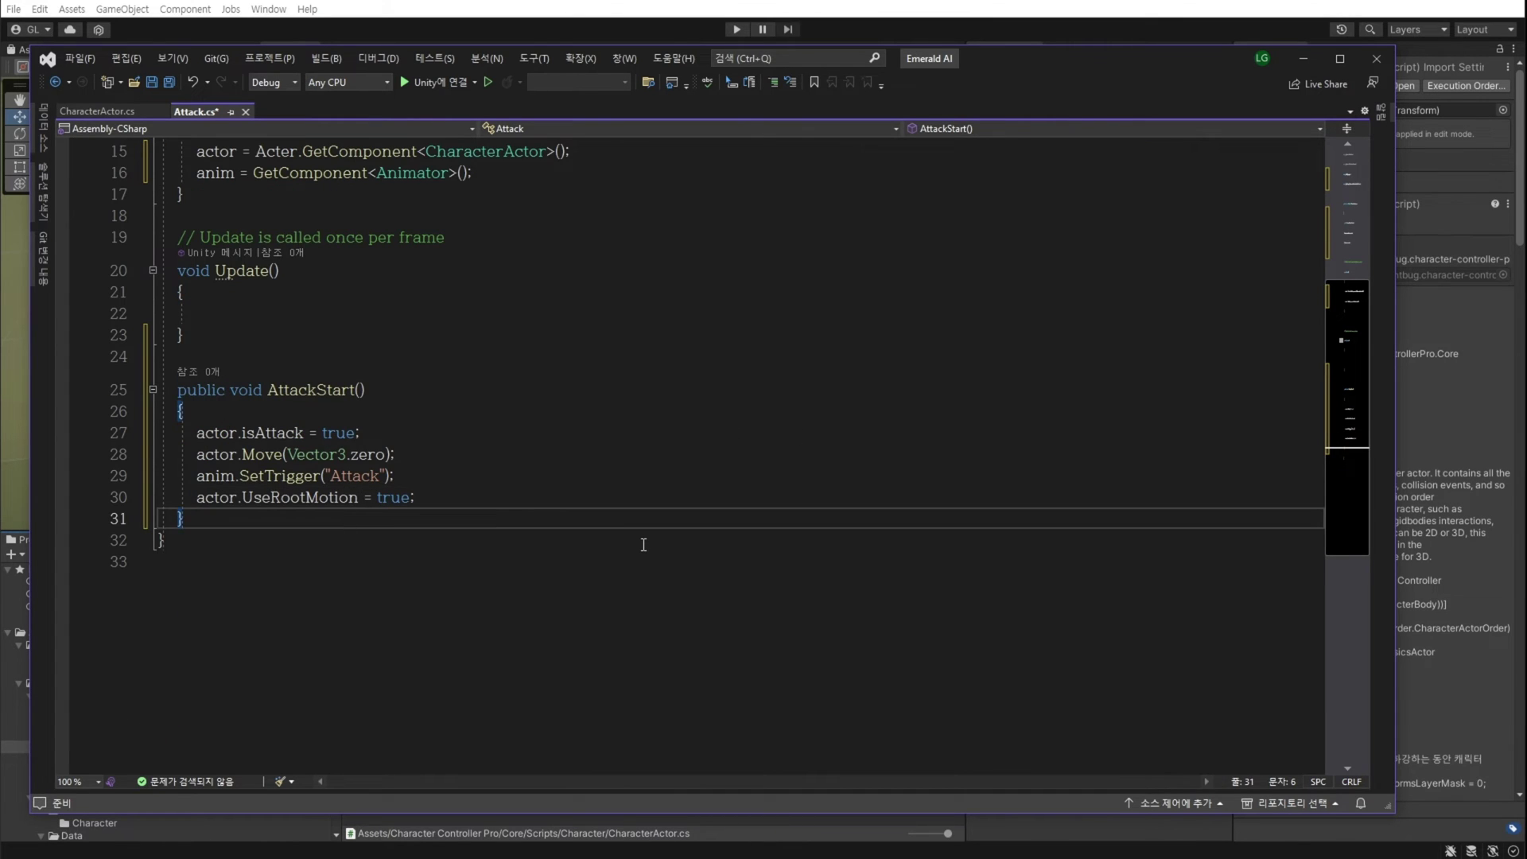
key(Return)
key(Return)
text(public void)
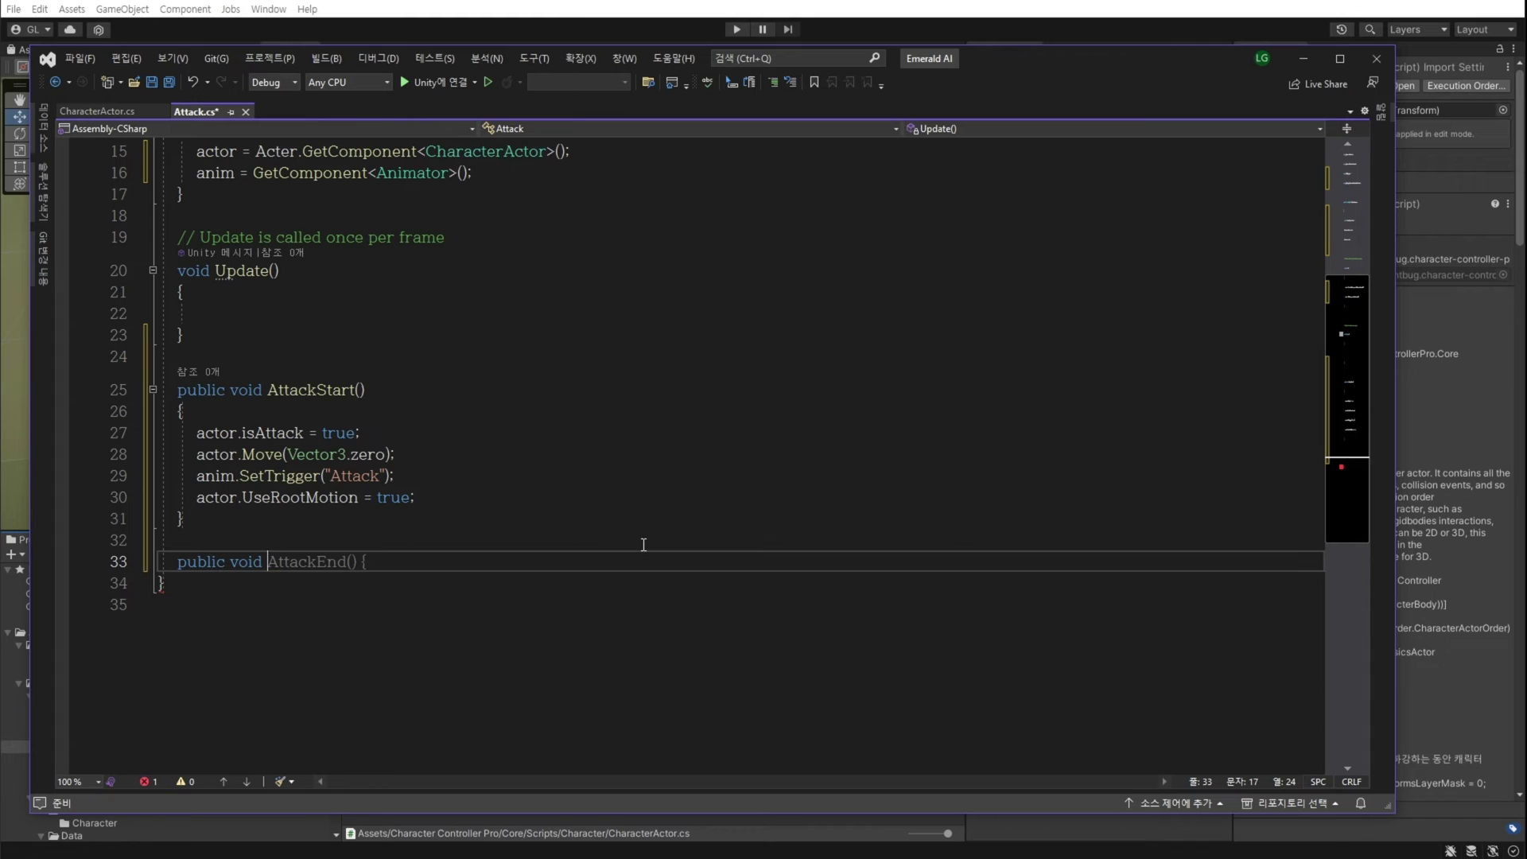
key(Tab)
key(Left)
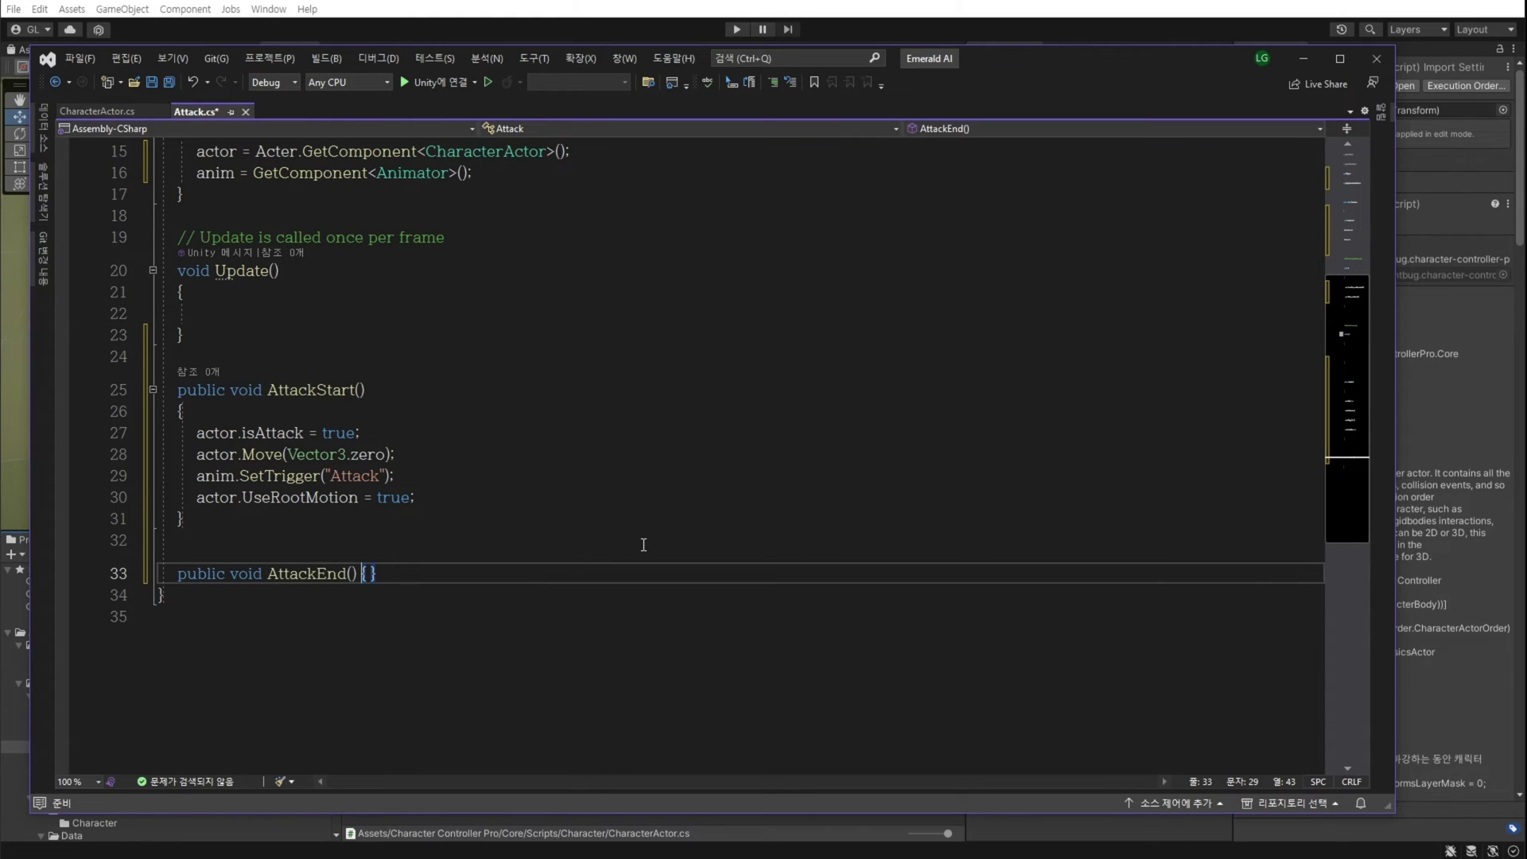
key(Return)
key(Right)
key(Return)
key(Up)
key(Right)
key(Return)
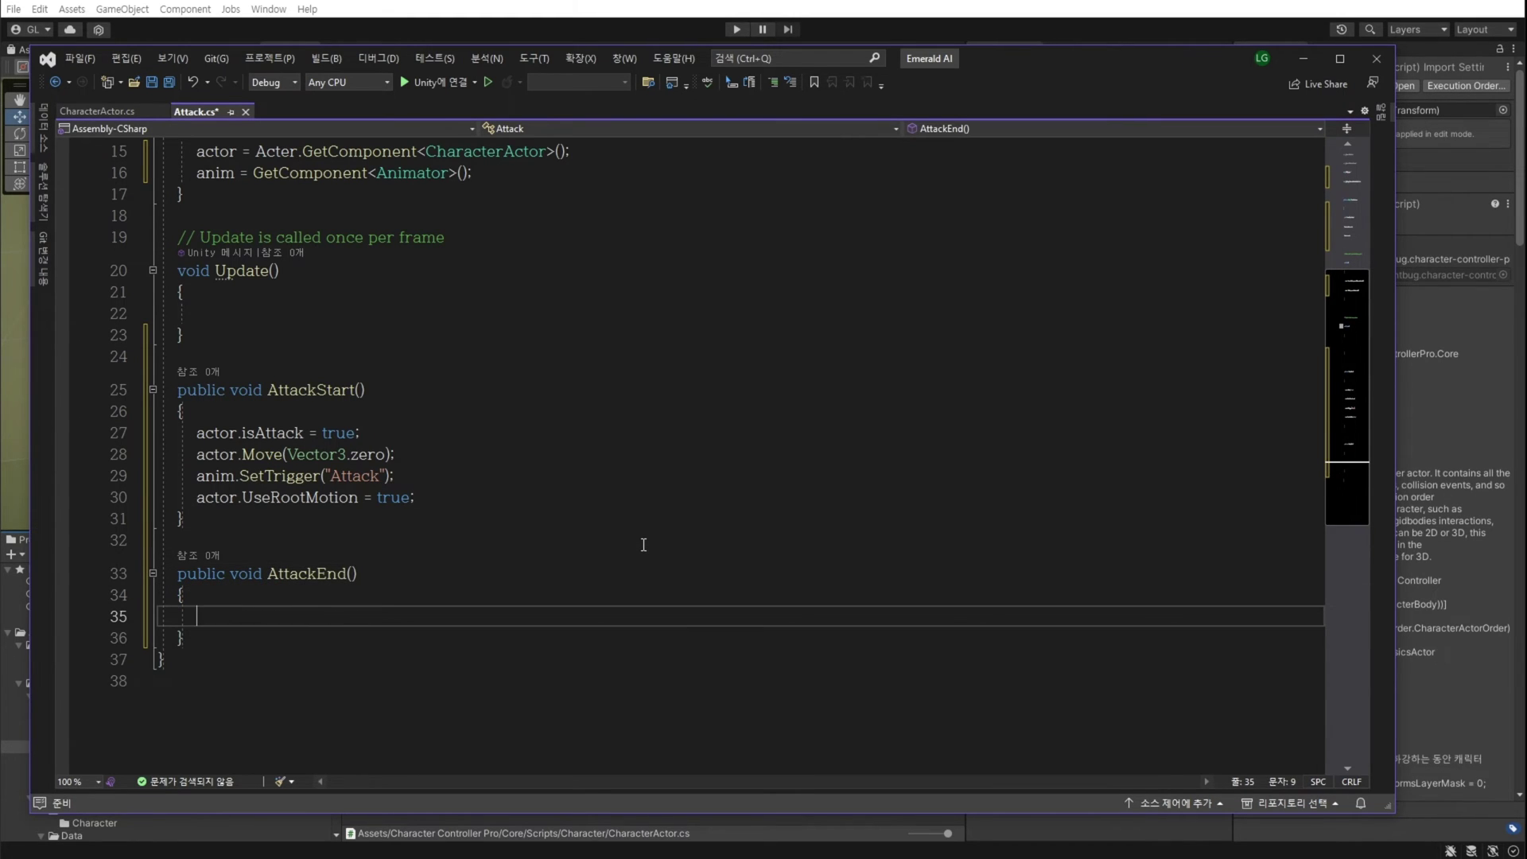
In AttackEnd(), set actor.UseRootMotion to false.
text(actor.UseRootMotion = true;)
key(Left)
key(Left)
key(BackSpace)
key(BackSpace)
key(BackSpace)
key(BackSpace)
key(BackSpace)
text(false;)
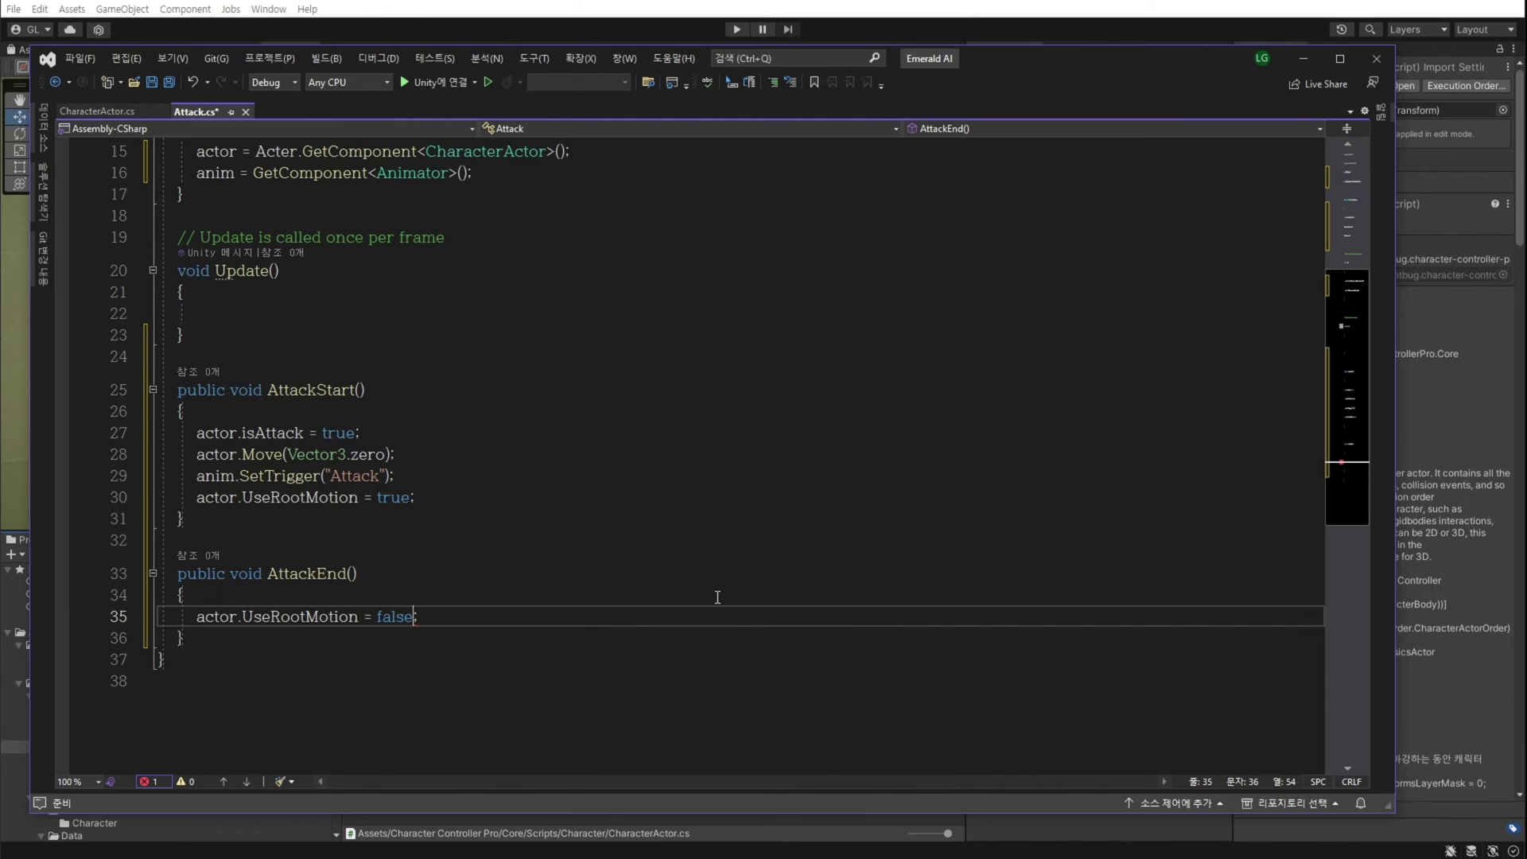
Add a public void isAttackChk() method with an empty body below AttackEnd().
key(Down)
key(Return)
key(Return)
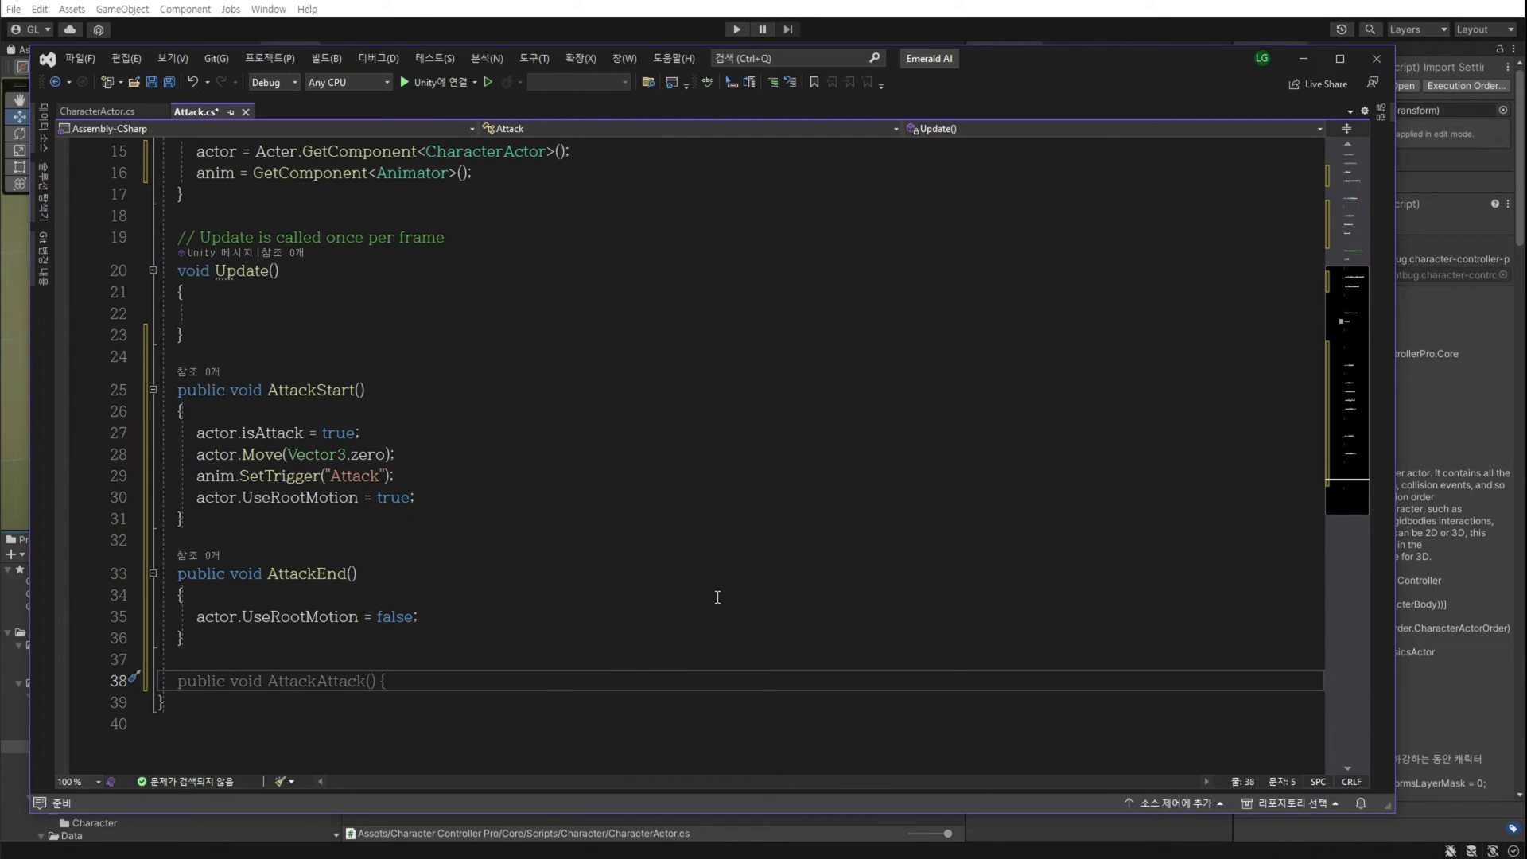
text(public void )
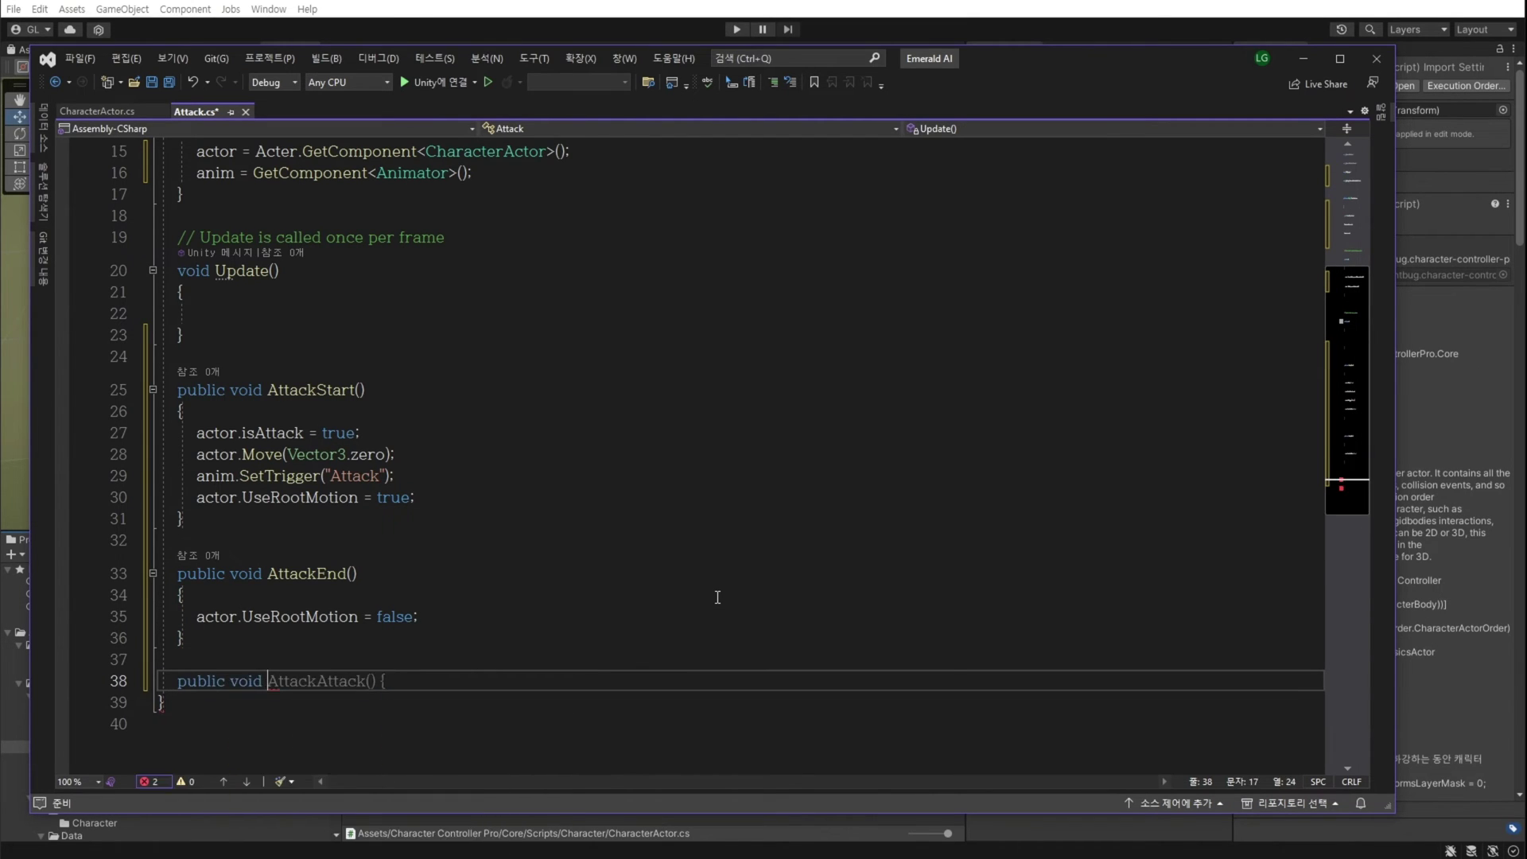
text(isAttackChk)
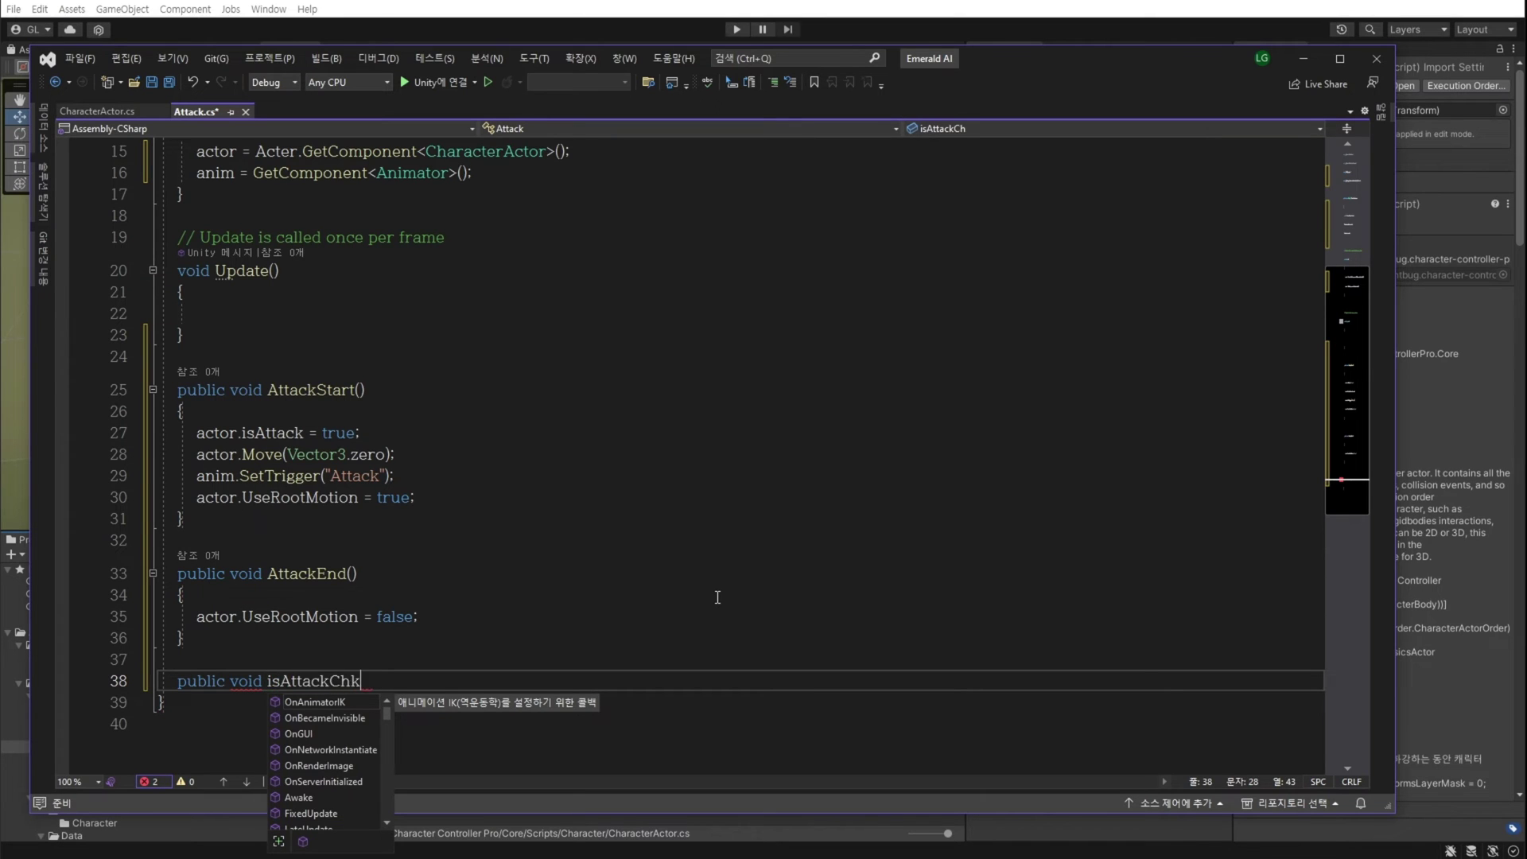
text((){)
key(Return)
In isAttackChk(), set actor.isAttack to false.
key(Tab)
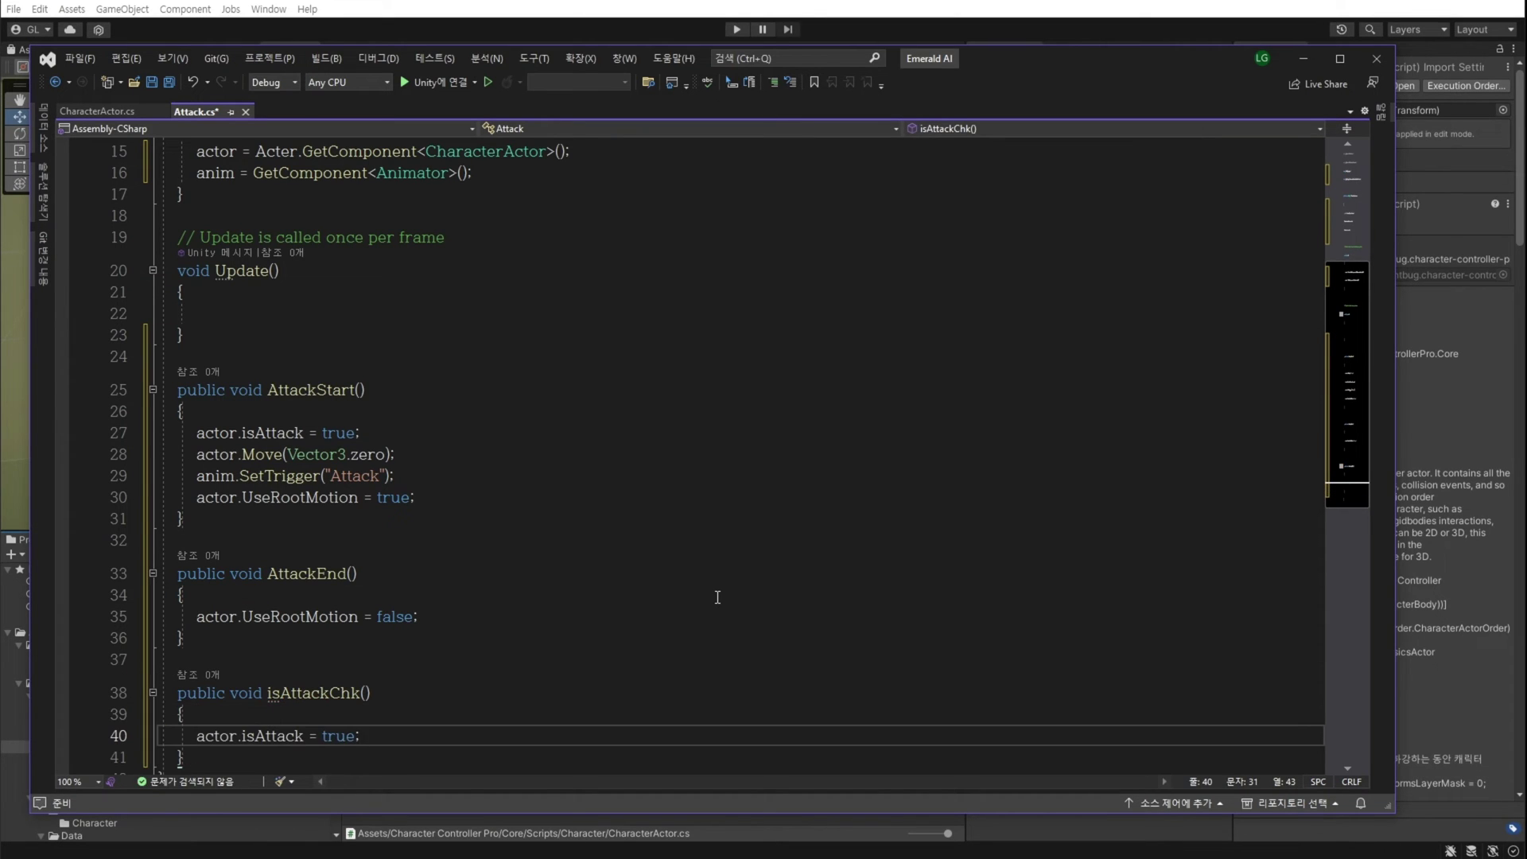
key(Left)
key(ctrl+shift+Left)
text(false)
key(End)
Add an empty if block with blank condition parentheses inside Update().
click(699, 317)
text(if(){)
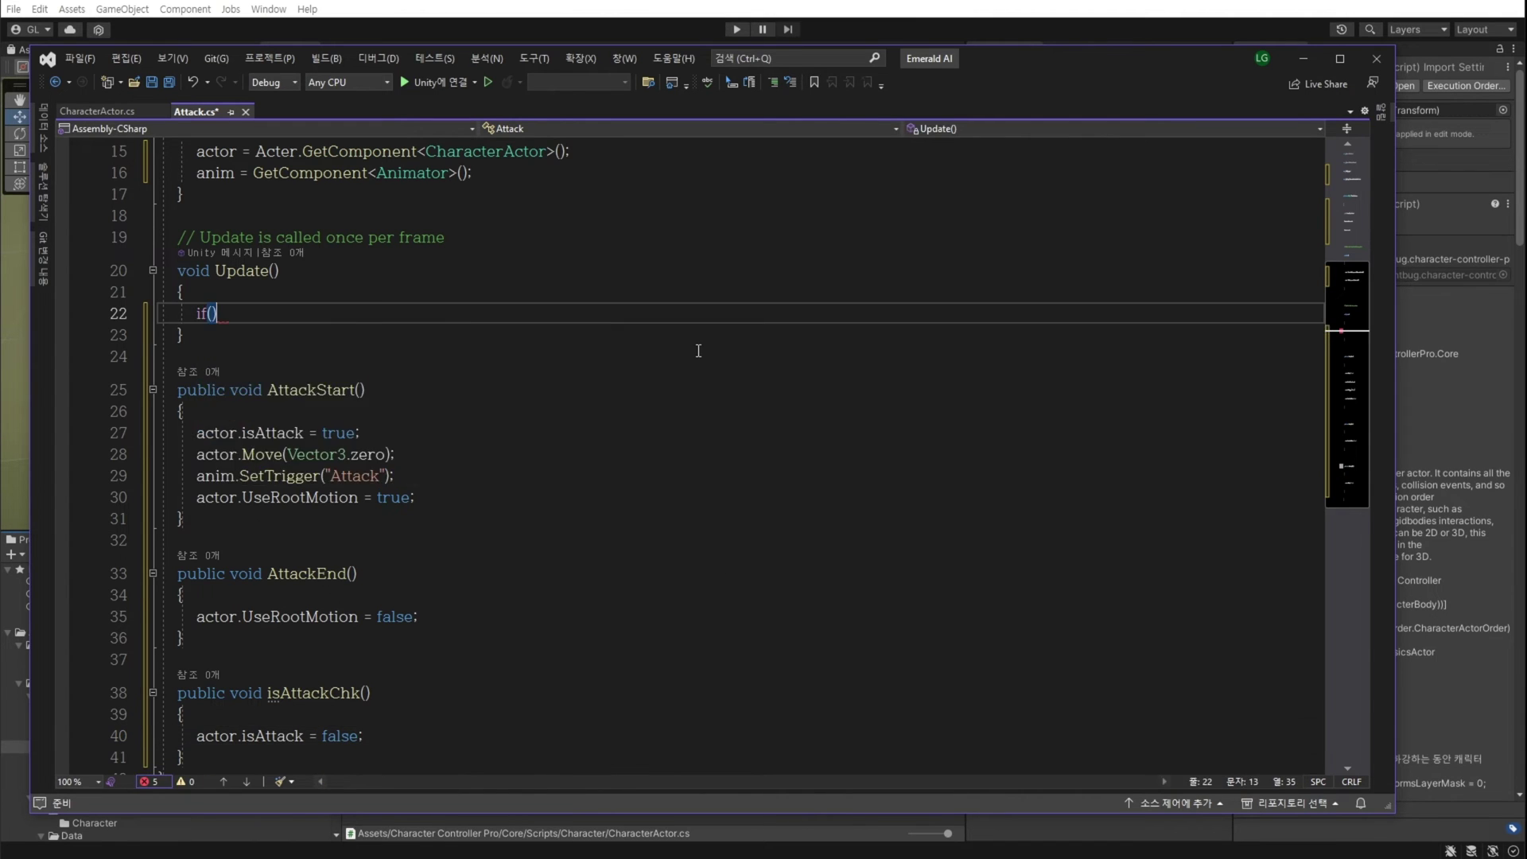
key(Return)
key(Up)
key(Up)
key(Left)
Make the if condition Input.GetButton("Fire1") && !actor.isAttack and call AttackStart() inside its block.
text(inp)
key(Tab)
text(.Get)
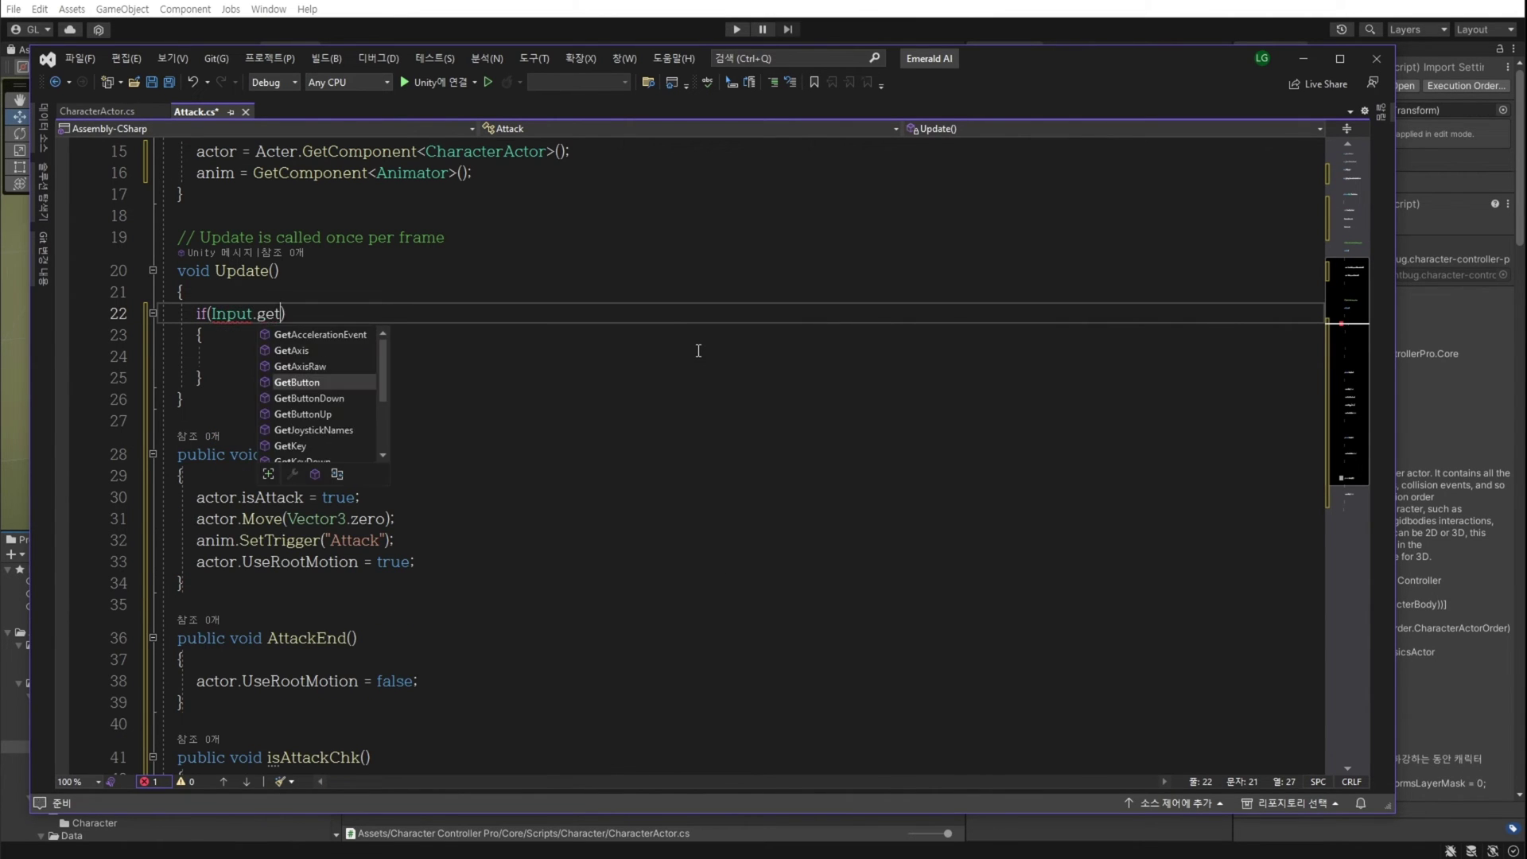
text(Button(")
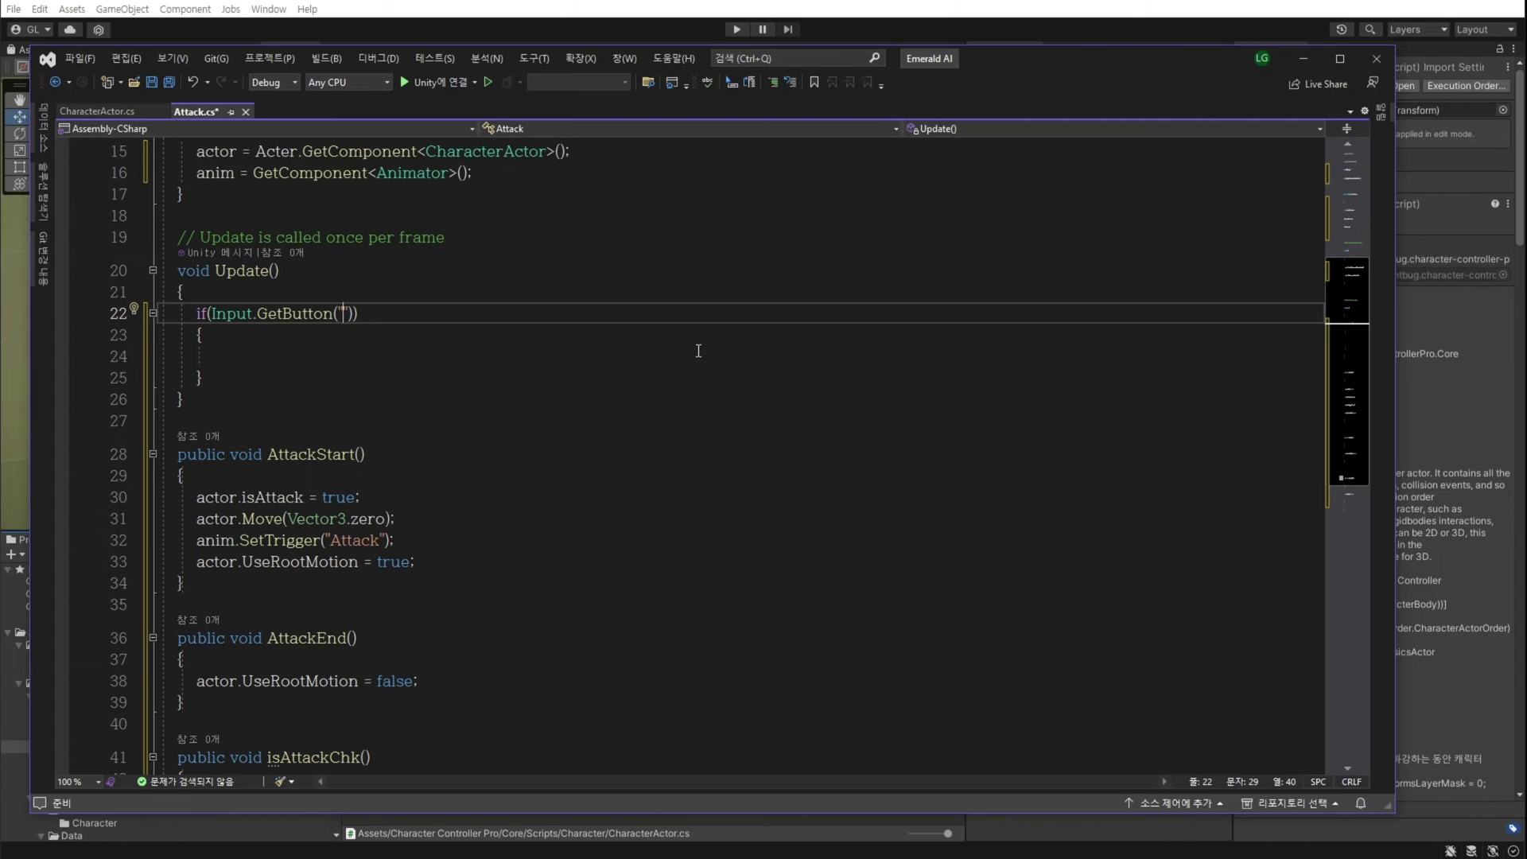
text(Fire1") && !)
text(actor.isAttack)
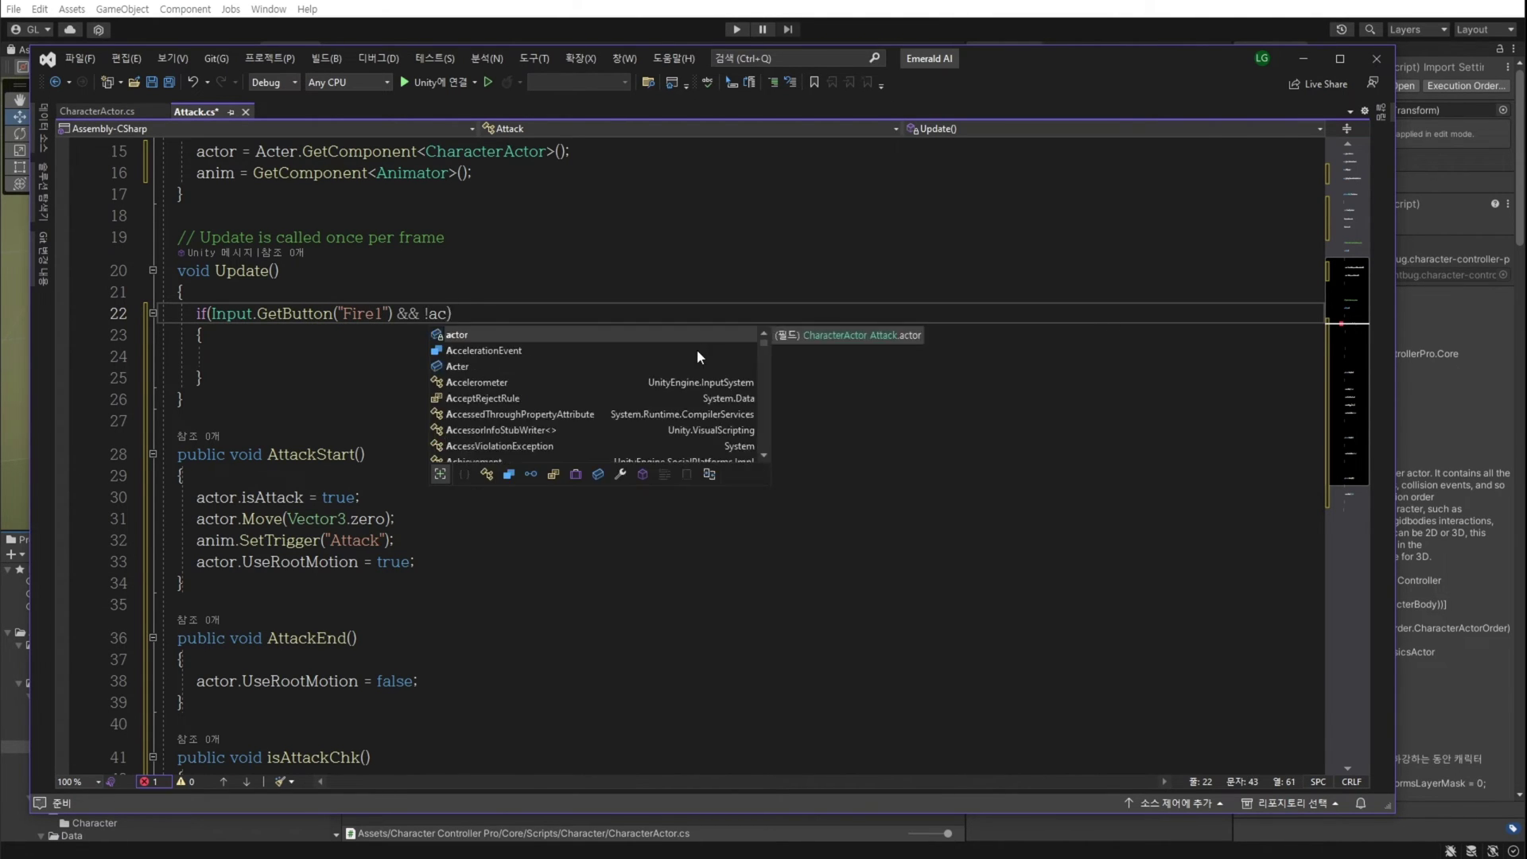
click(698, 351)
text(AttackStart();)
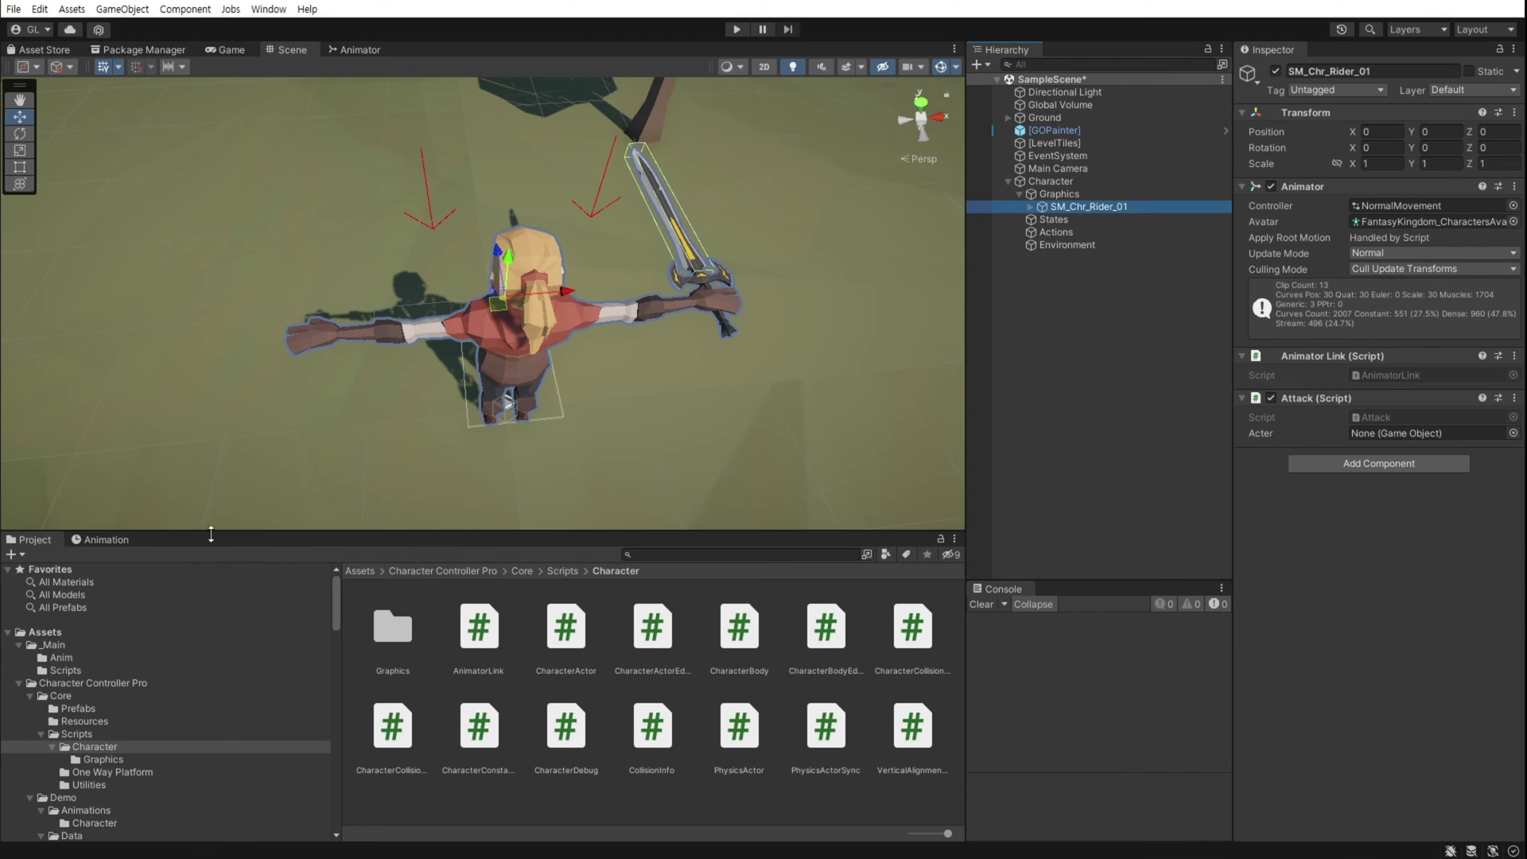
In Unity, add an animation event calling AttackEnd() at frame 42, the end of the rider's Attack_3Combo_1 clip.
click(106, 539)
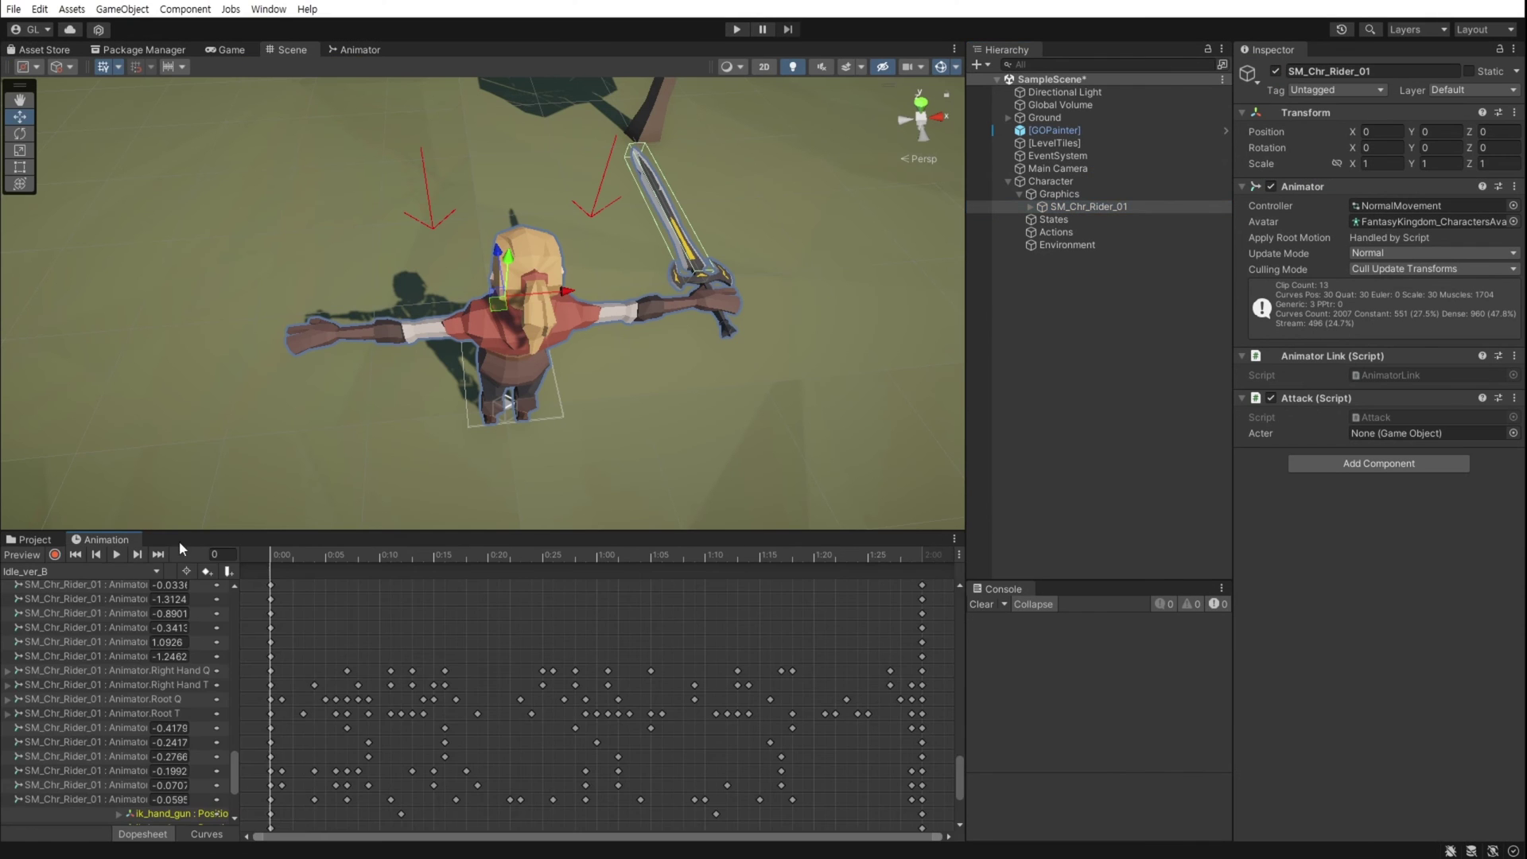
click(96, 571)
click(103, 588)
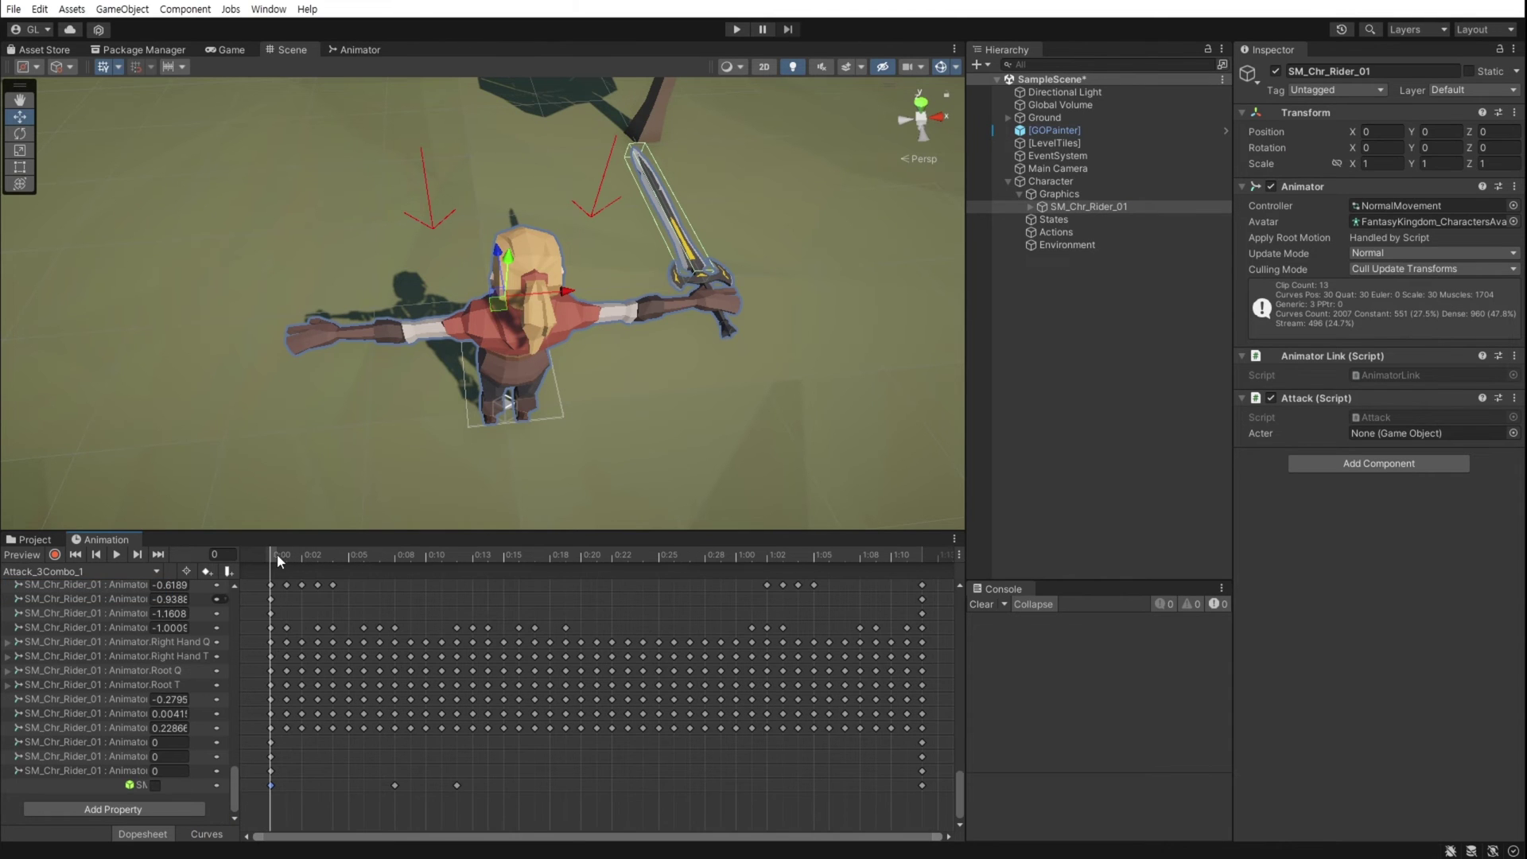
drag(270, 555, 924, 573)
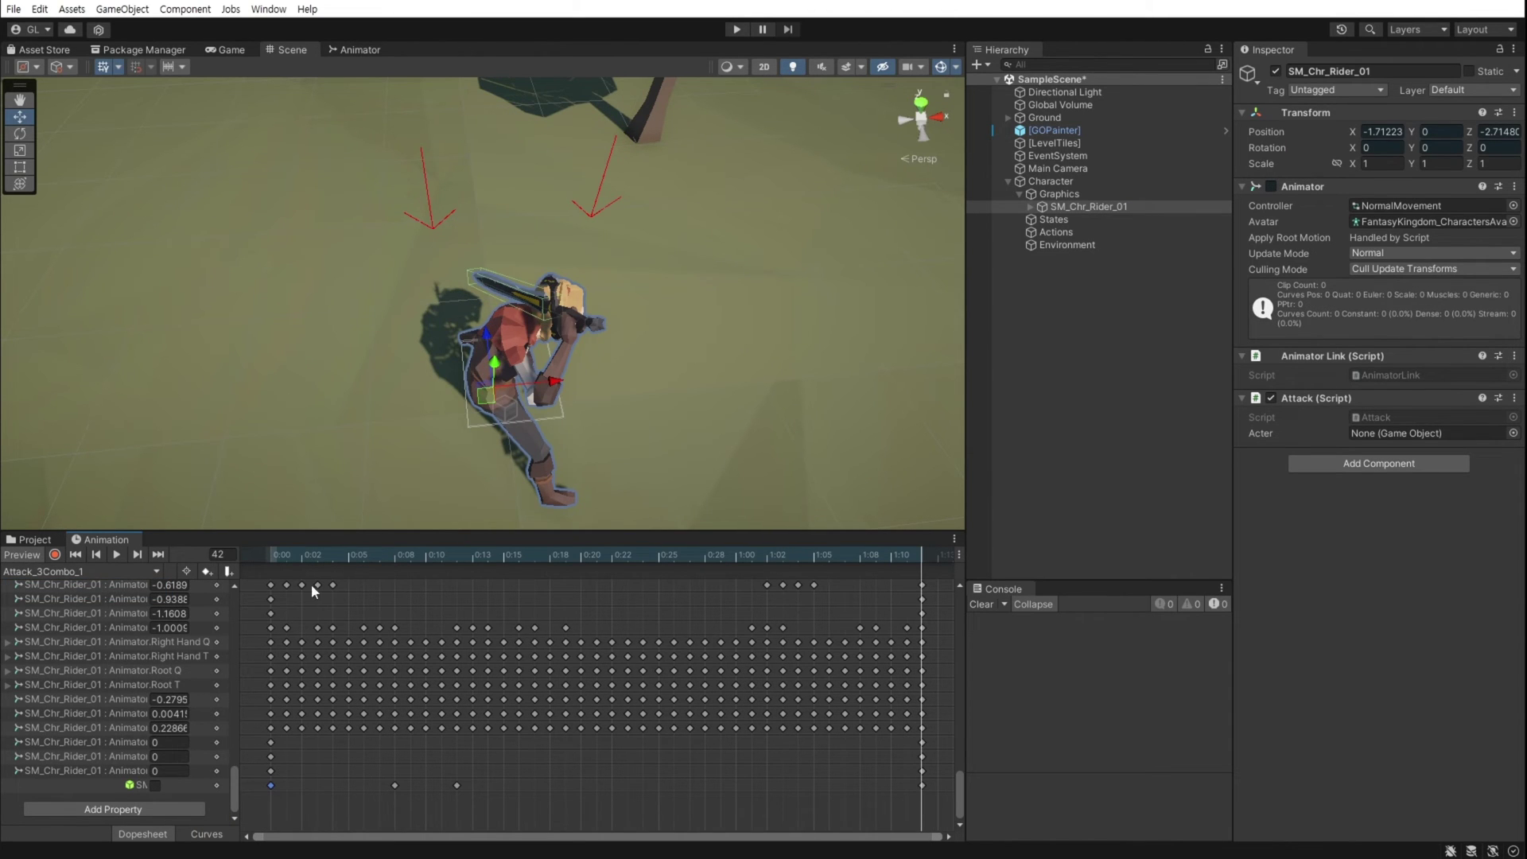
click(228, 572)
click(1405, 108)
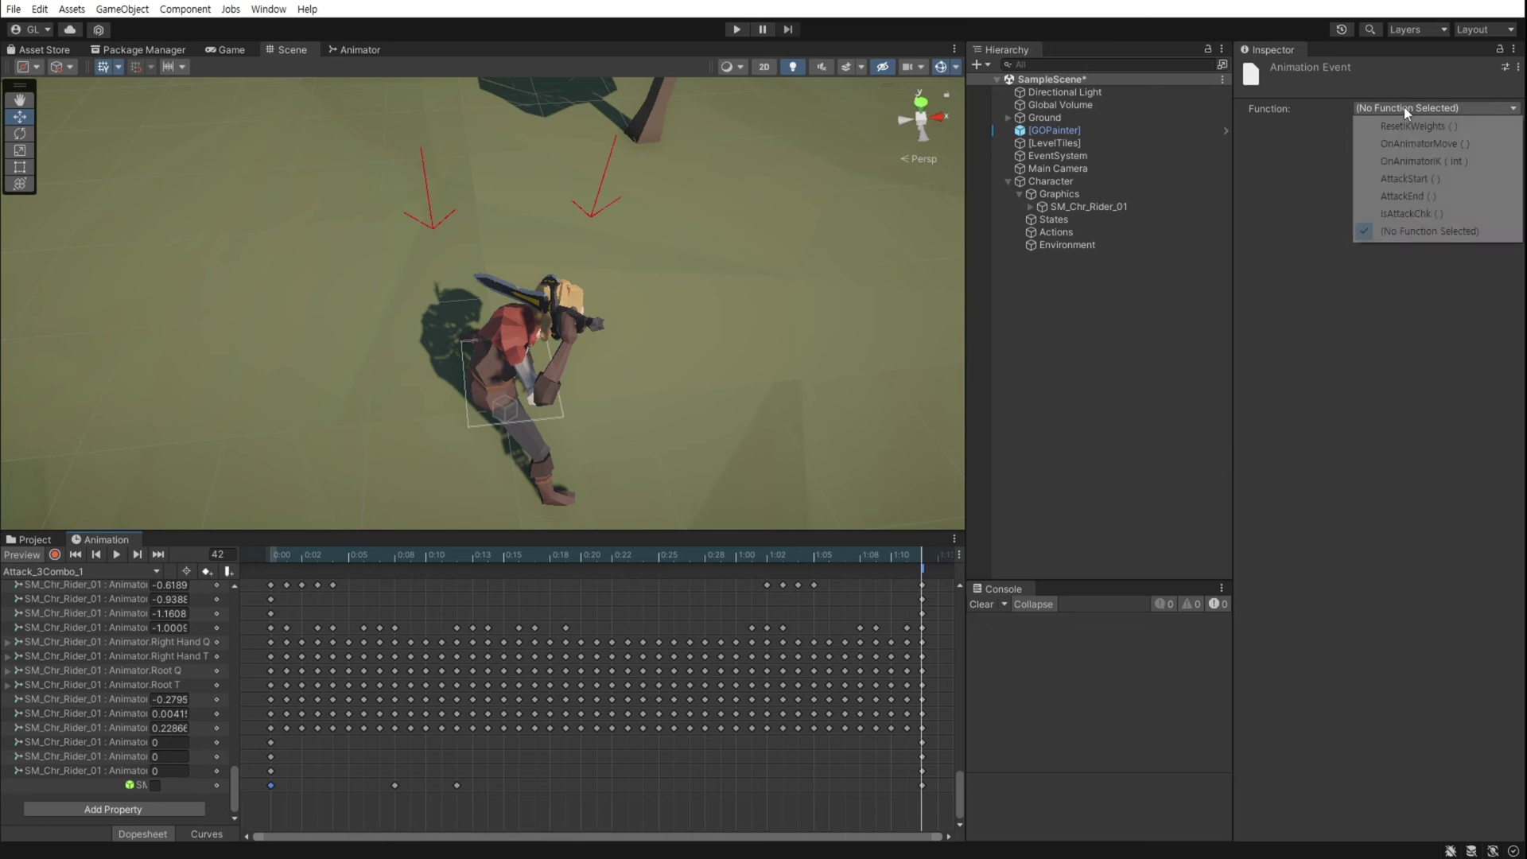
click(1421, 200)
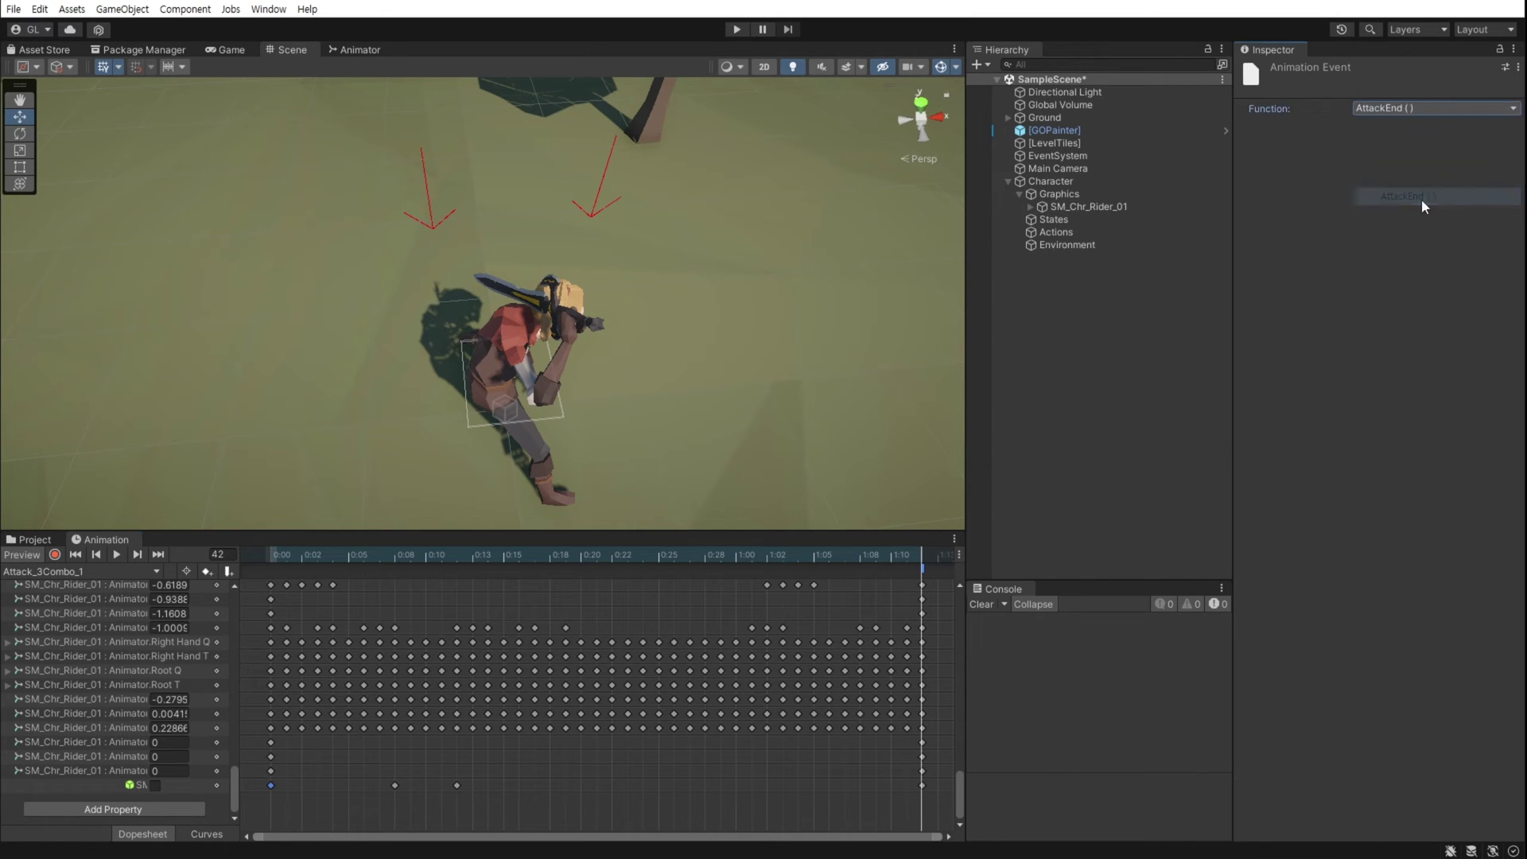
Add an animation event at frame 12 of the Attack_3Combo_1 clip that calls isAttackChk().
drag(284, 555, 465, 568)
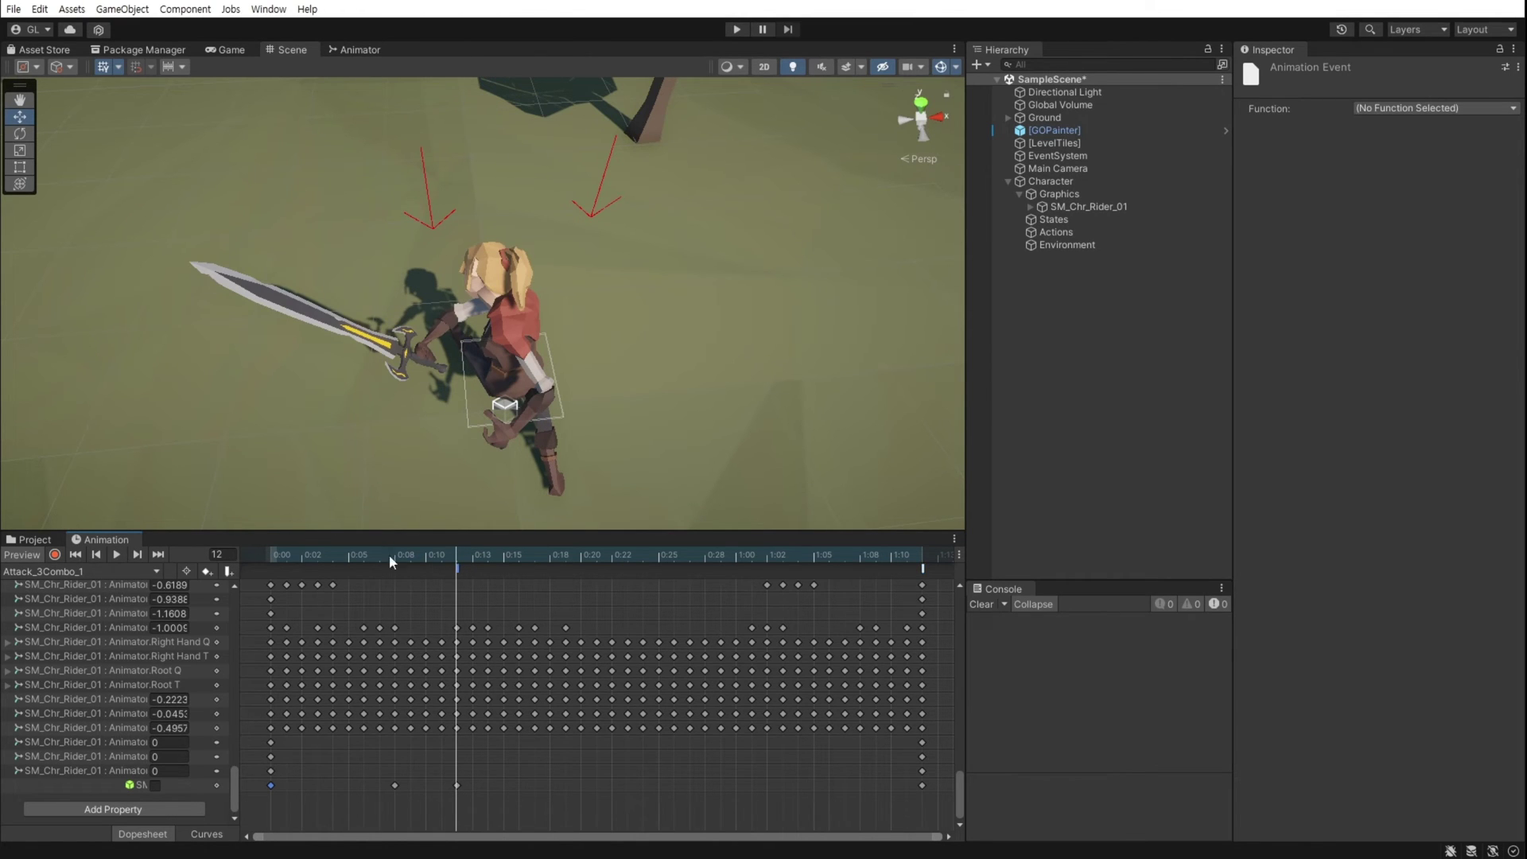
click(1392, 109)
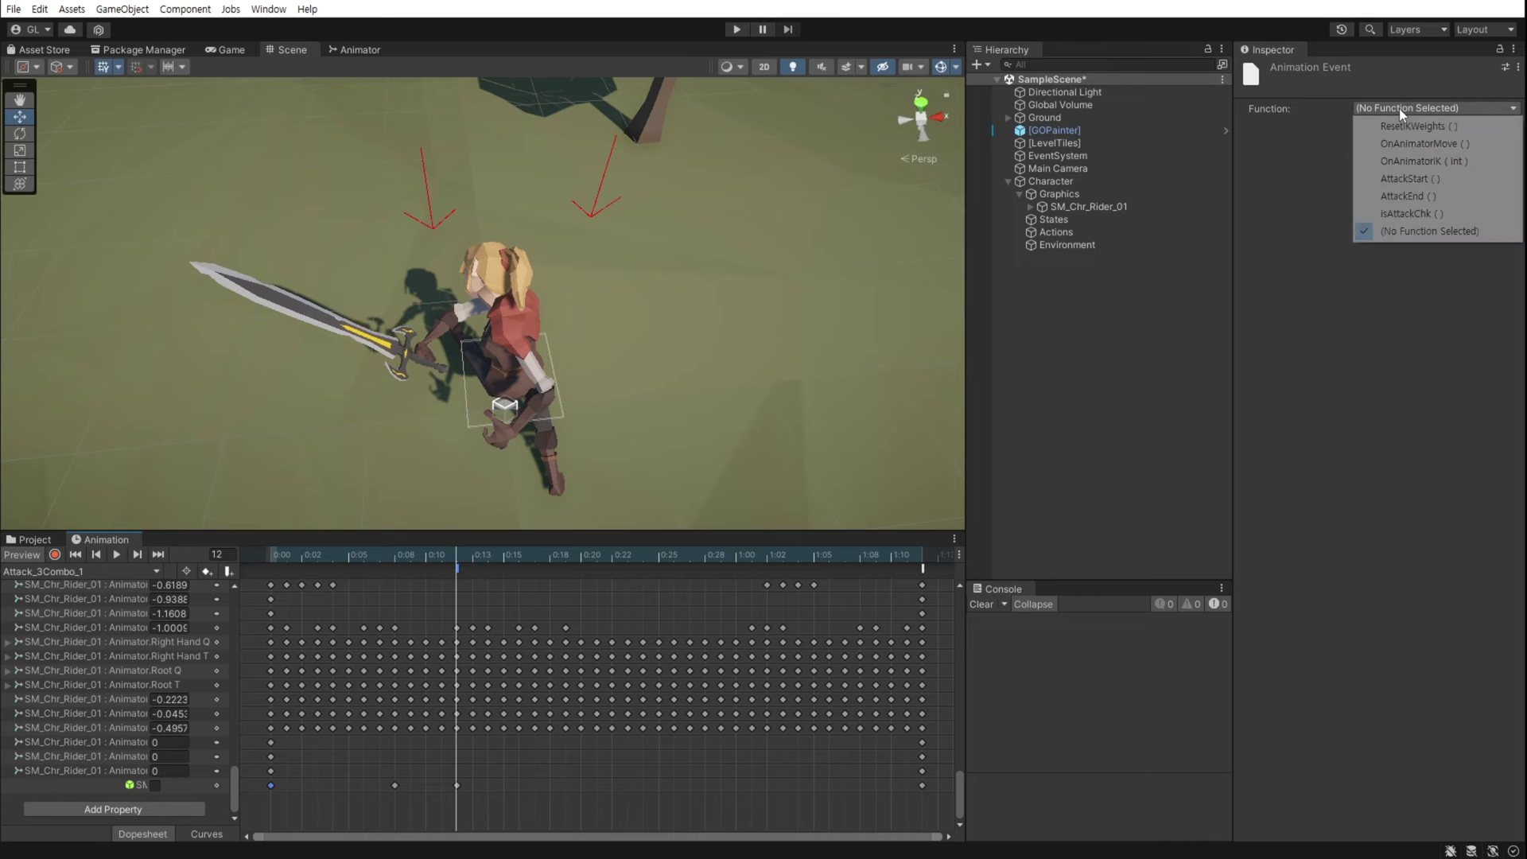
click(1420, 218)
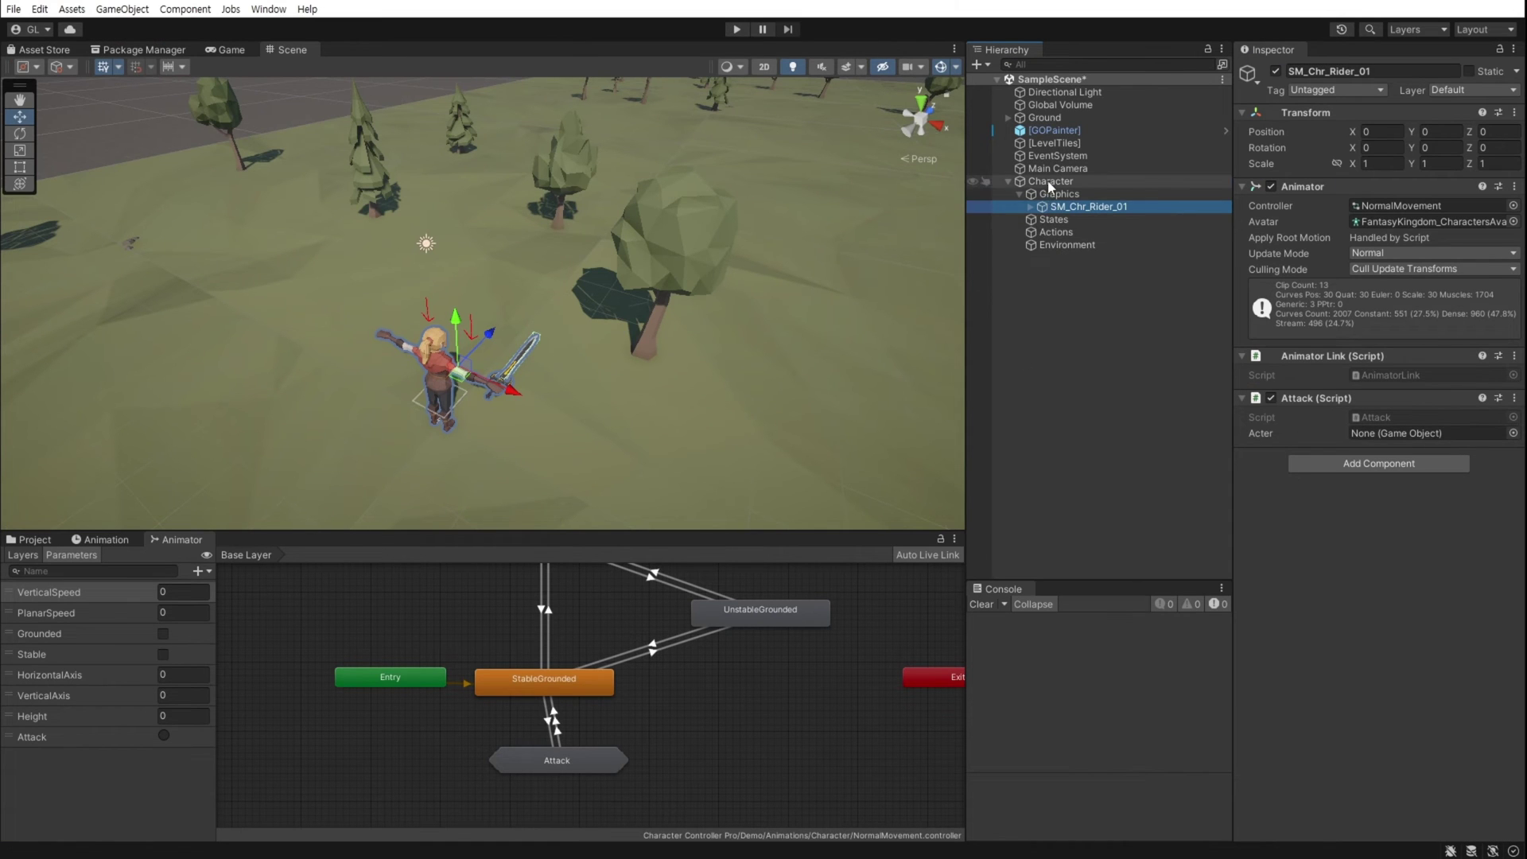
Assign the Character object to the Acter field of the Attack script on SM_Chr_Rider_01.
drag(1050, 180, 1388, 434)
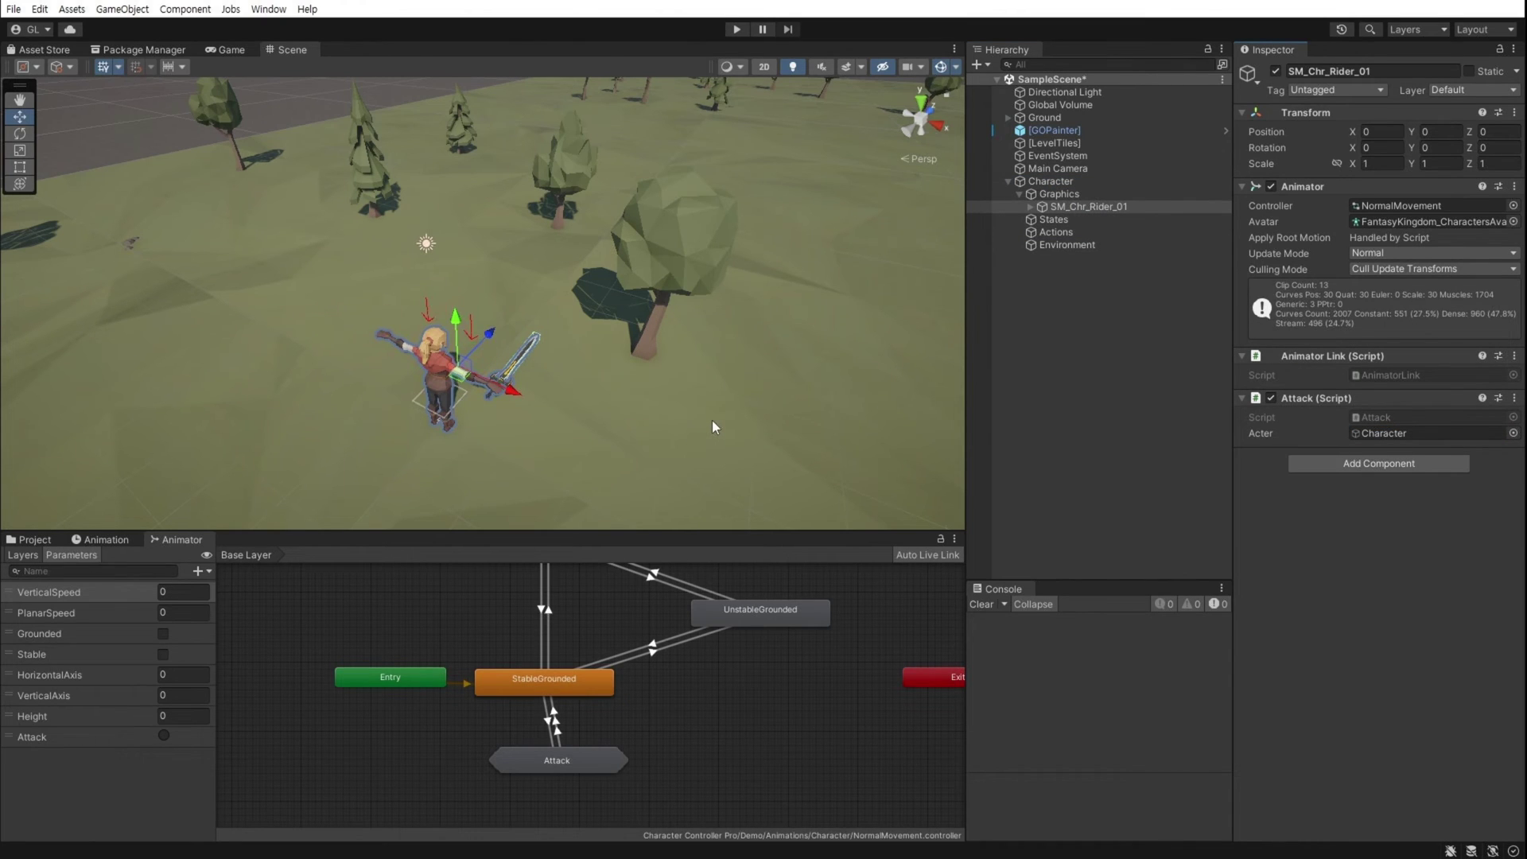
Play the scene, move the rider around and trigger several attacks to test the combo.
click(736, 30)
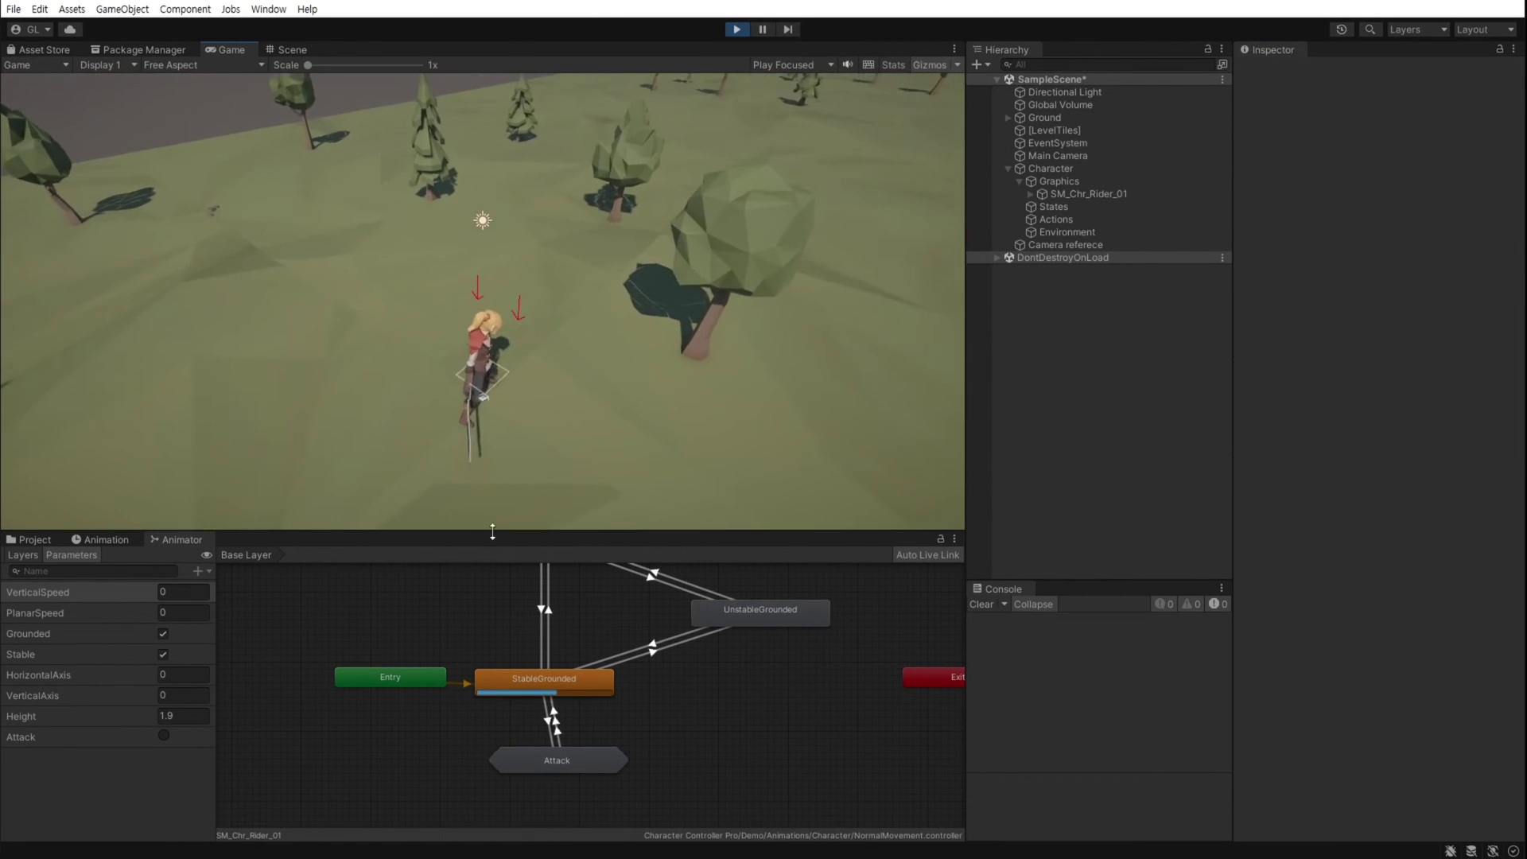
key(a)
key(s)
click(536, 371)
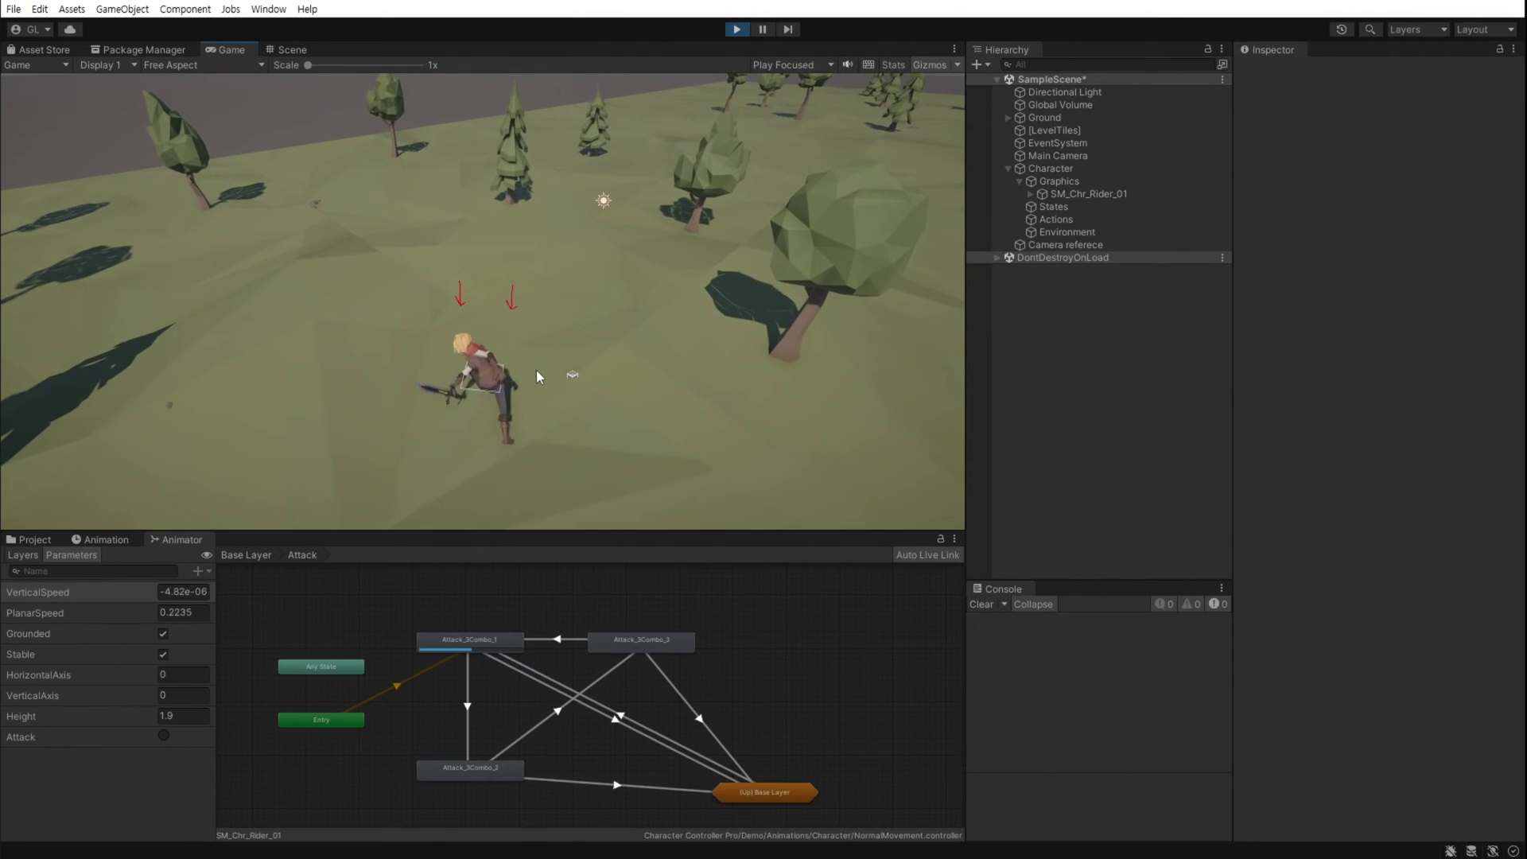
click(536, 370)
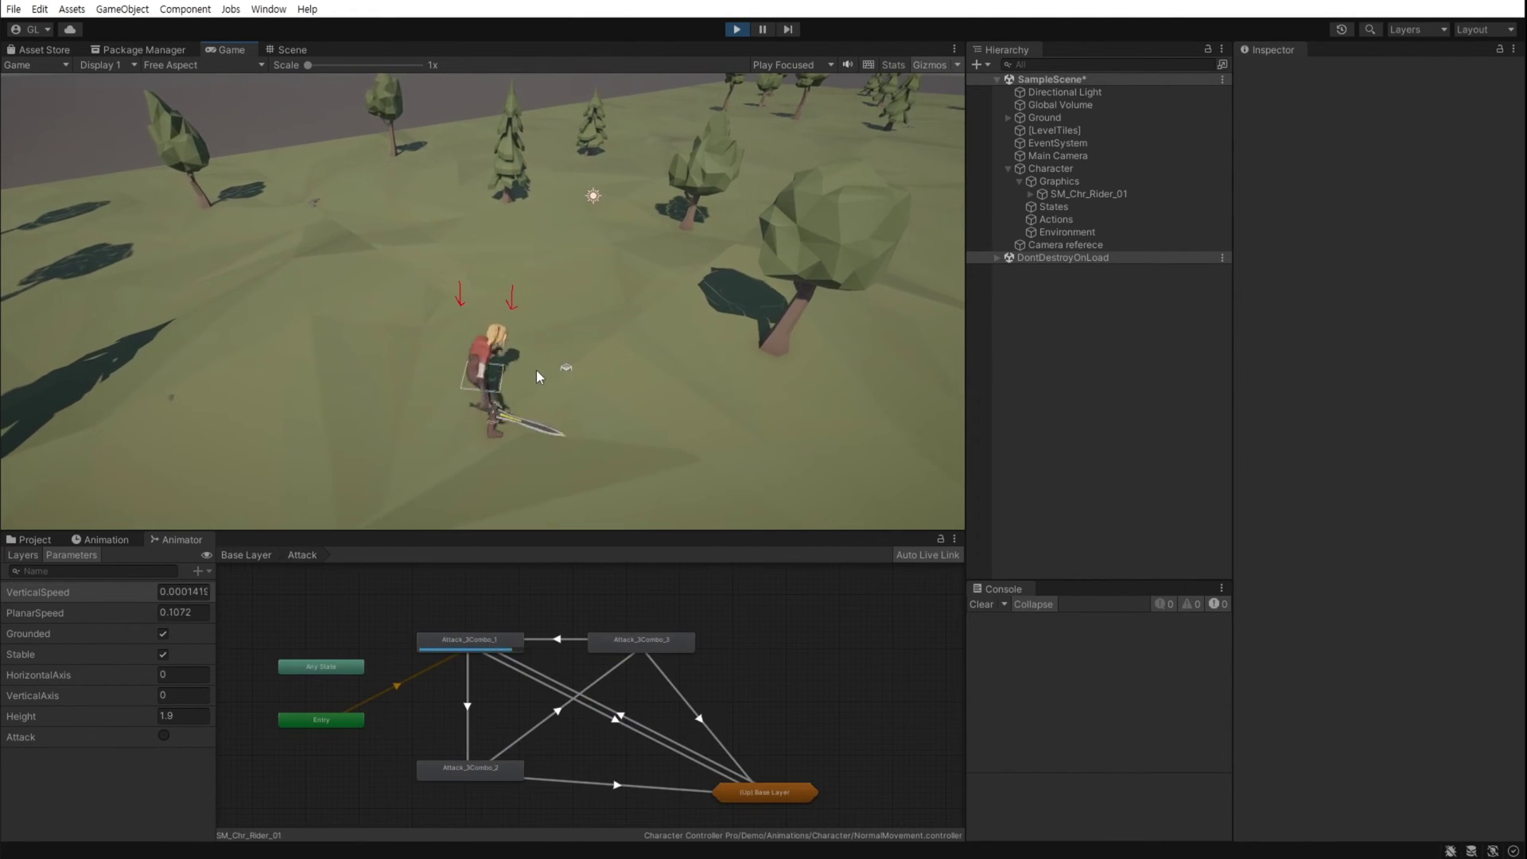
click(536, 370)
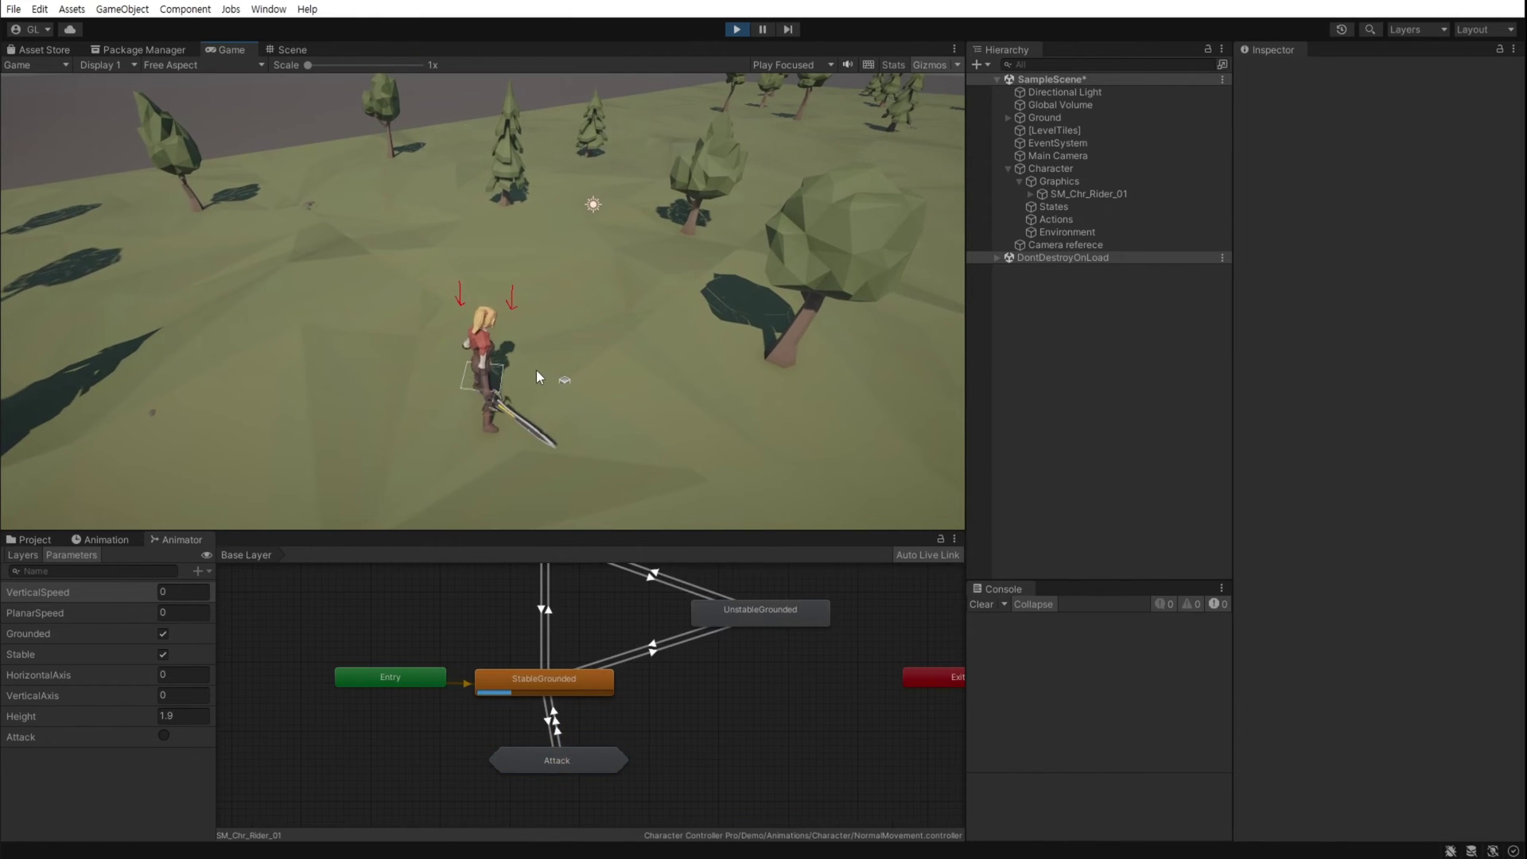
Trigger the rider's attack repeatedly while standing in place to test the chaining of the combo states.
click(537, 370)
click(536, 370)
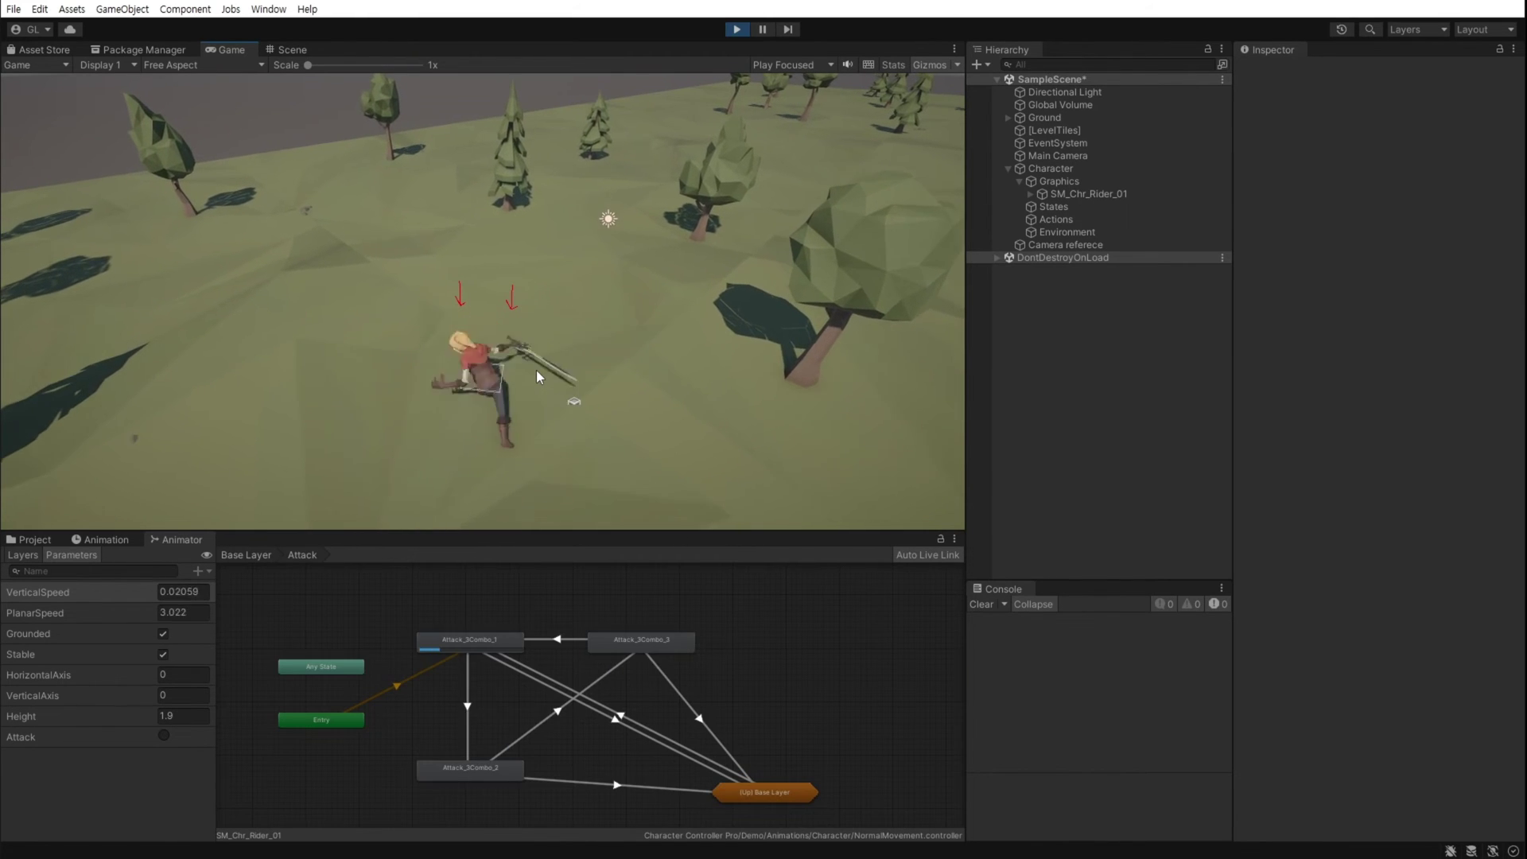
click(536, 370)
click(536, 370)
click(536, 370)
click(536, 369)
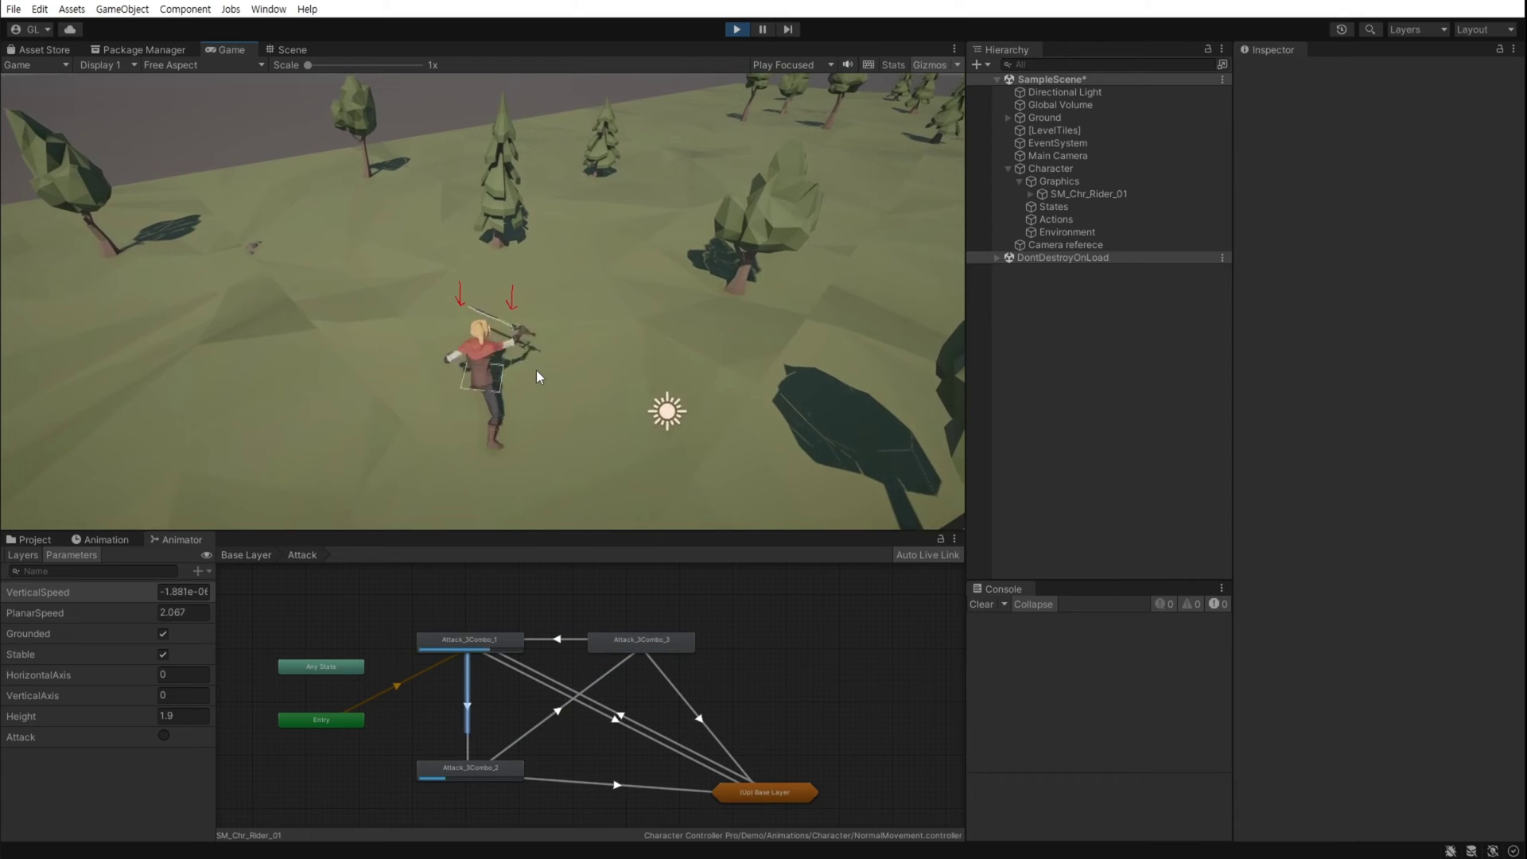
click(536, 370)
Steer the rider backward, sideways and forward while attacking to test turning during the combo.
key(s)
click(546, 371)
key(a)
click(529, 373)
click(497, 372)
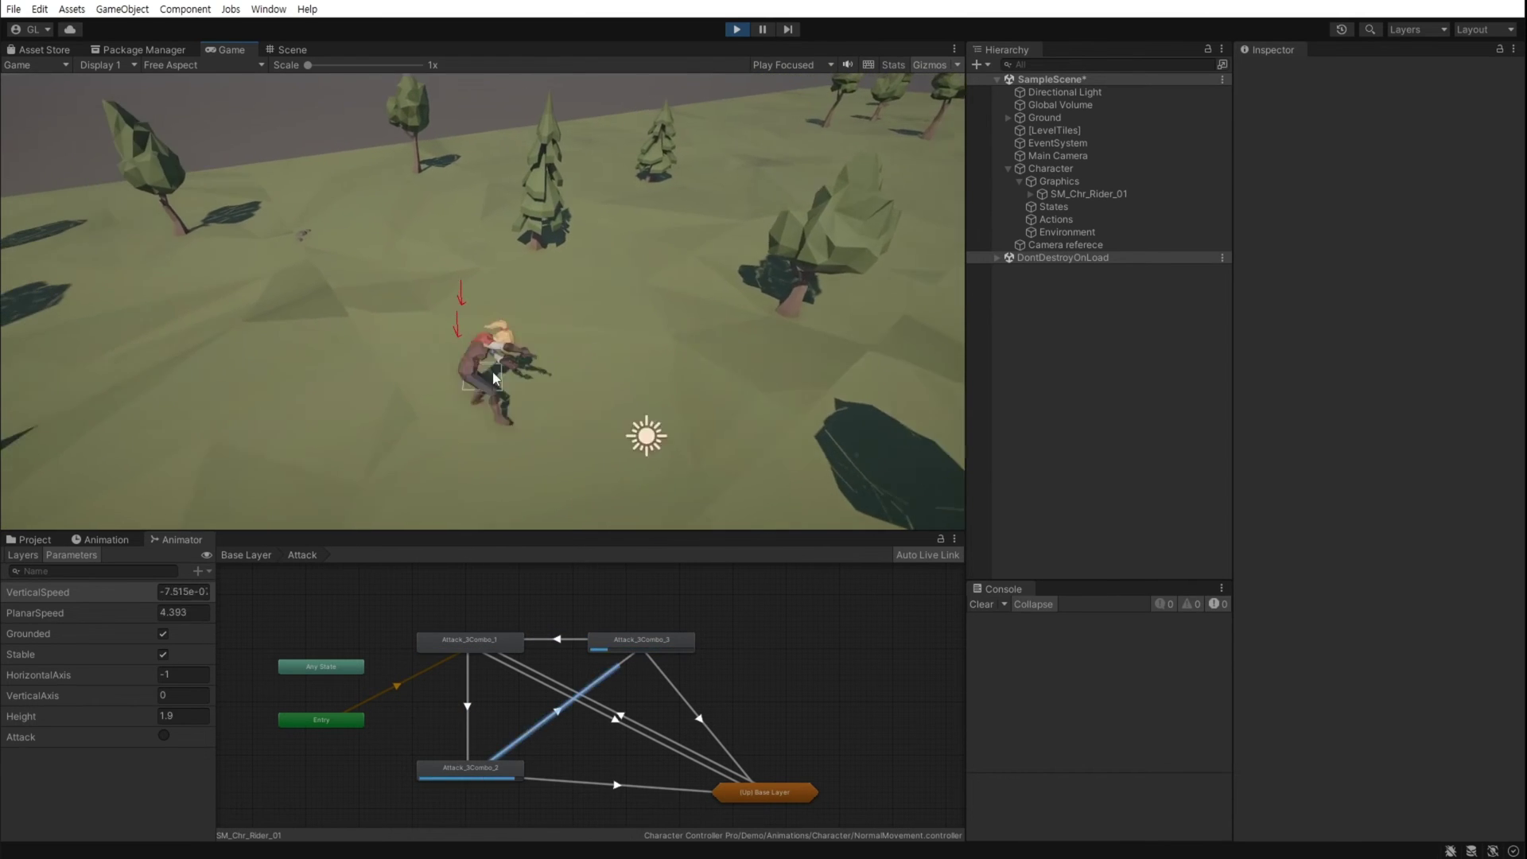
click(486, 371)
click(482, 376)
key(d)
click(571, 379)
key(w)
click(570, 380)
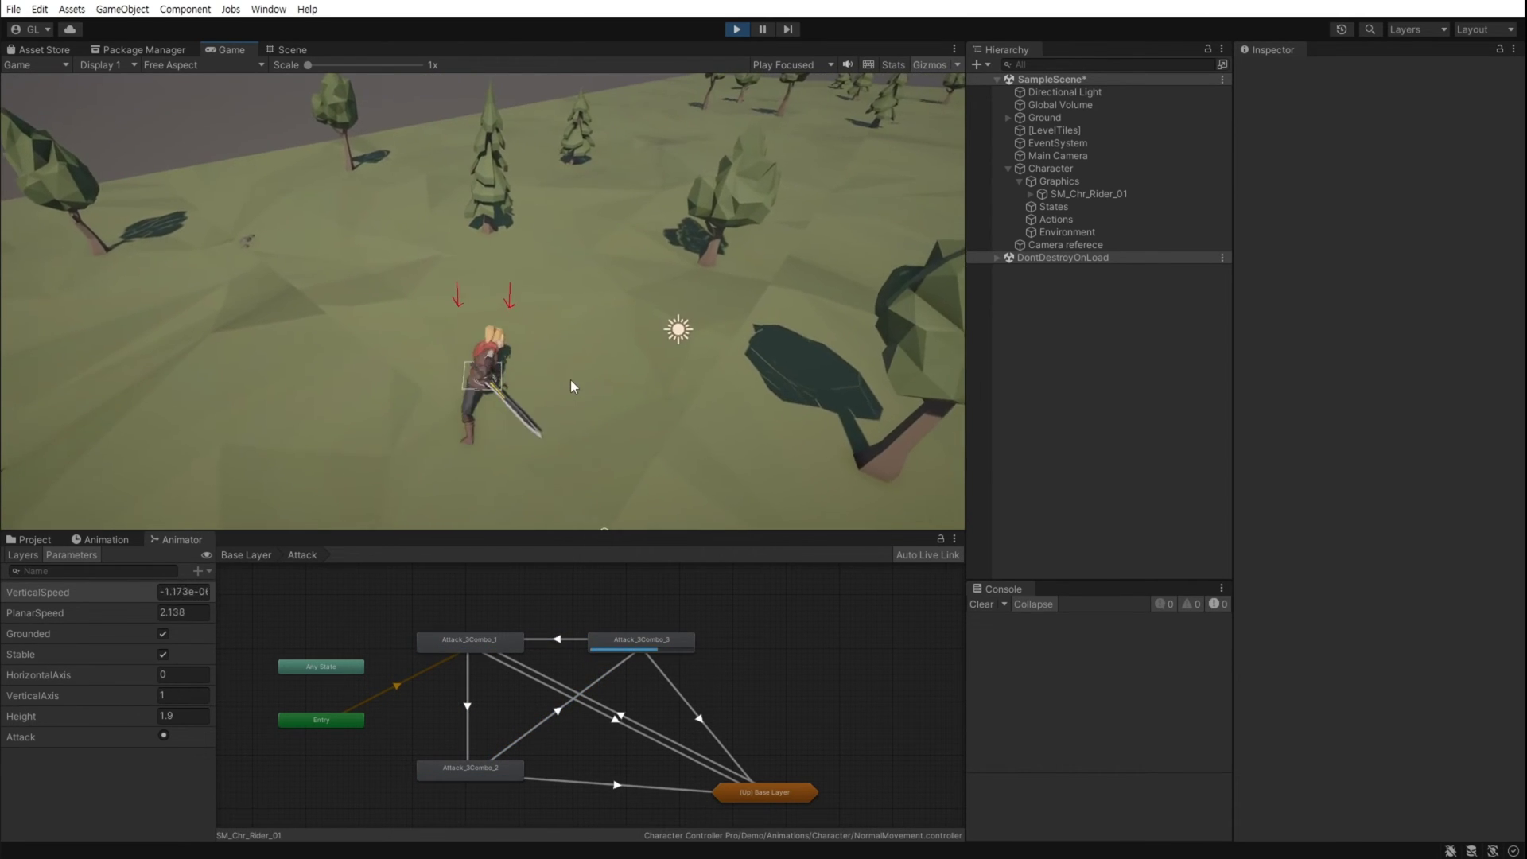
click(538, 379)
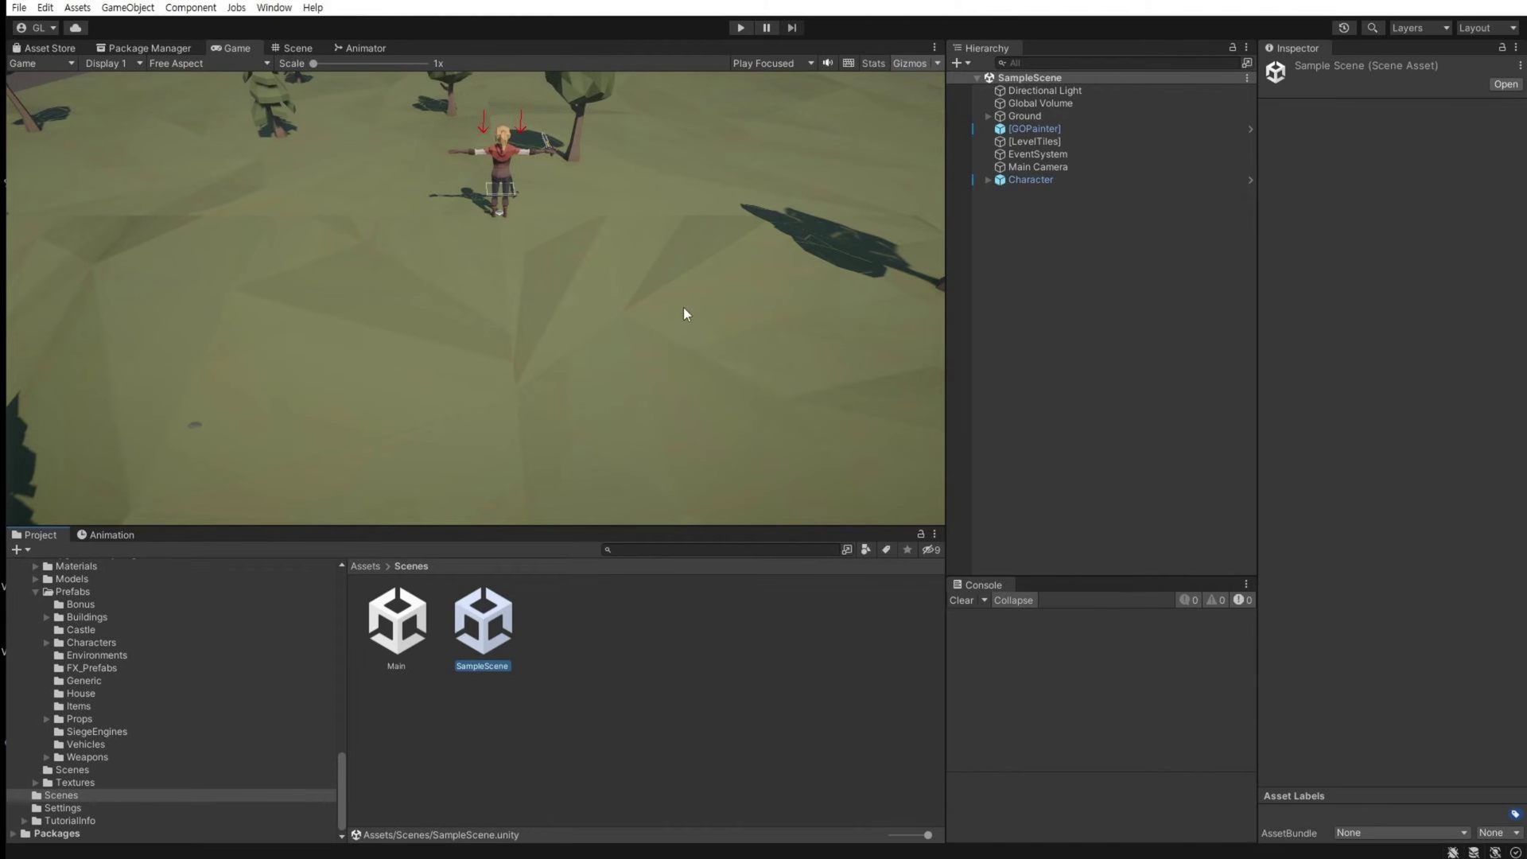
Add a 3D cube to SampleScene and show it in the scene view.
right_click(1109, 242)
mouse_move(1183, 452)
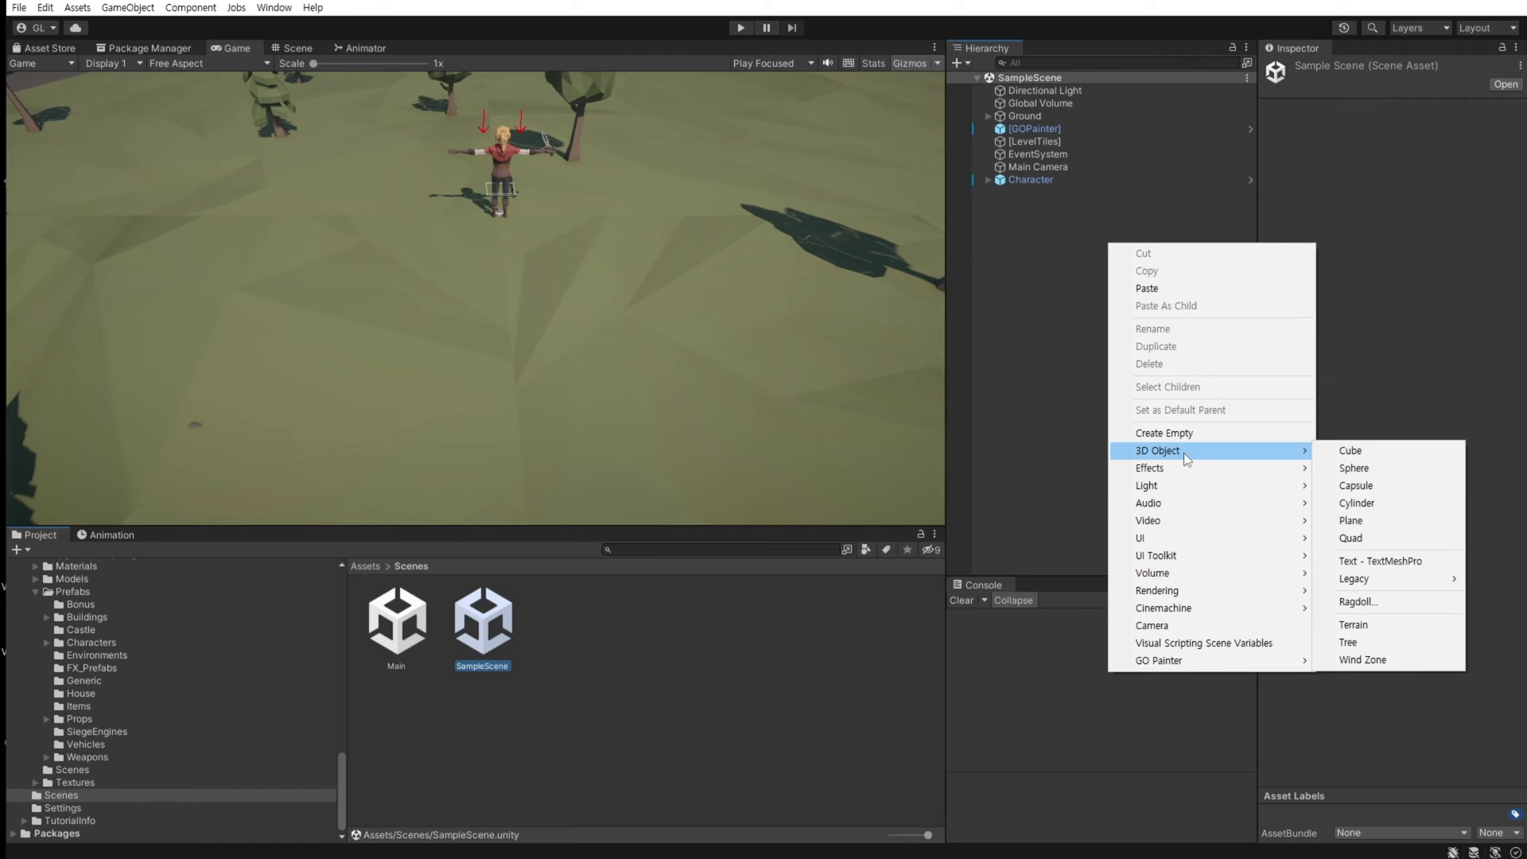
click(1367, 456)
click(294, 47)
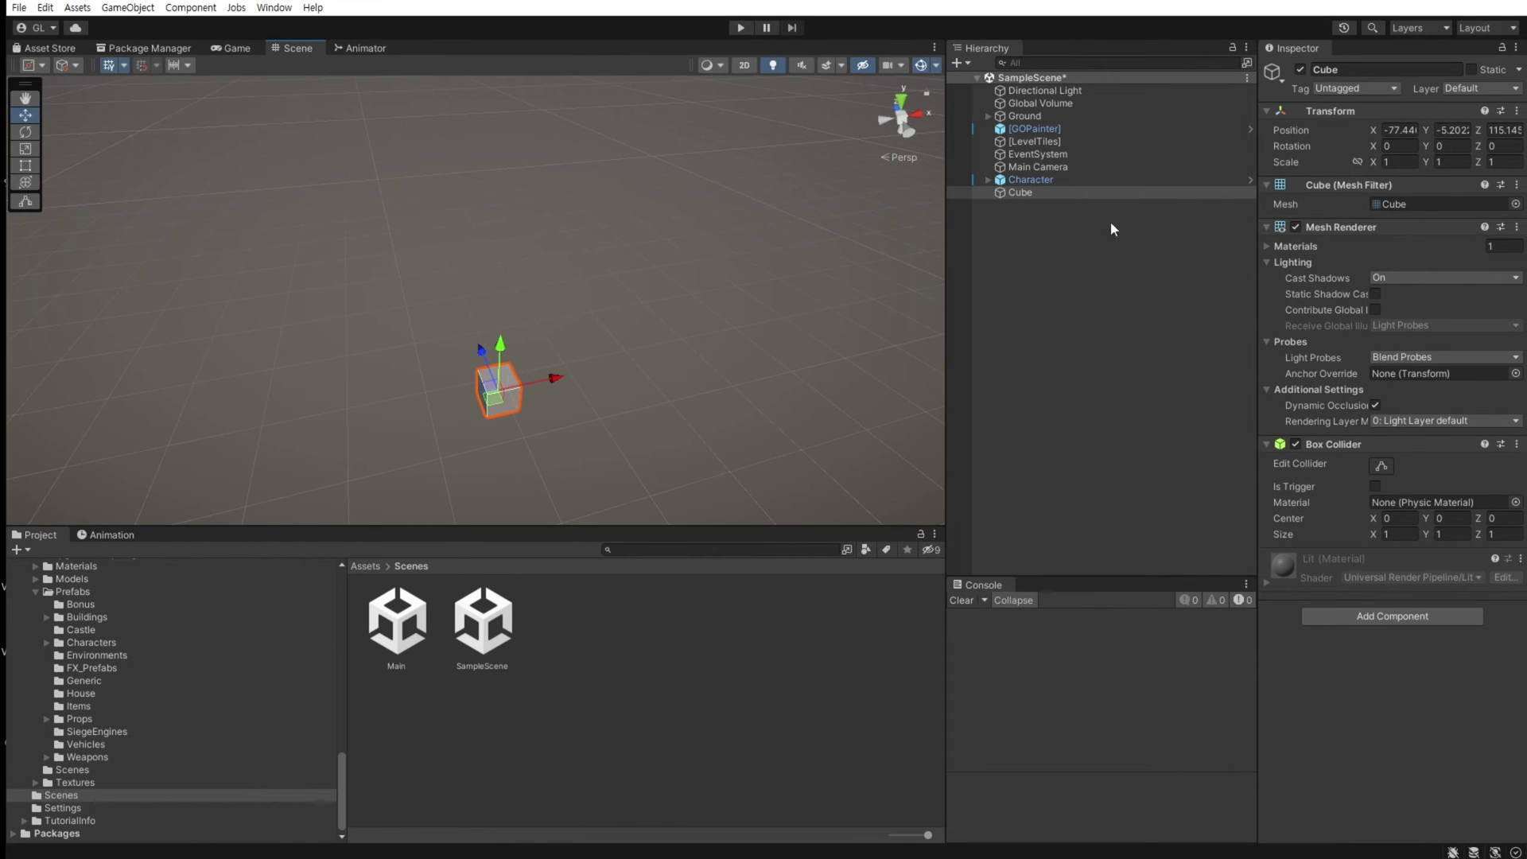
Set the cube's position to 0, 0, 0 and frame it in the scene view.
click(1104, 193)
click(1402, 131)
text(0)
key(Tab)
text(00)
double_click(1041, 195)
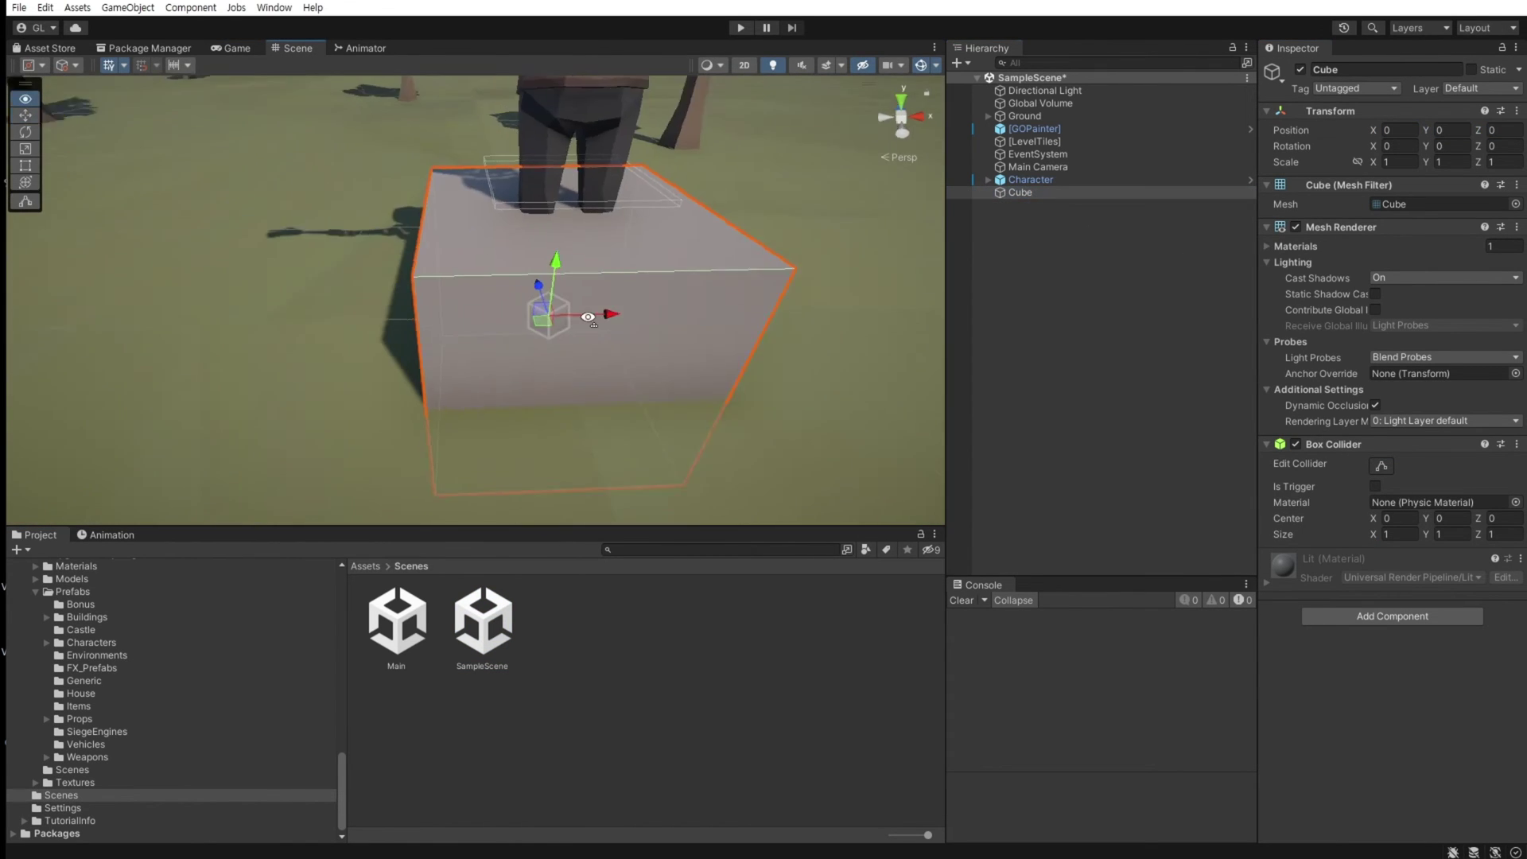
Enable Is Trigger on the cube's Box Collider and set the cube's scale to X 5 and Z 10.
scroll(609, 356, down, 5)
alt+drag(609, 355, 585, 377)
click(1375, 486)
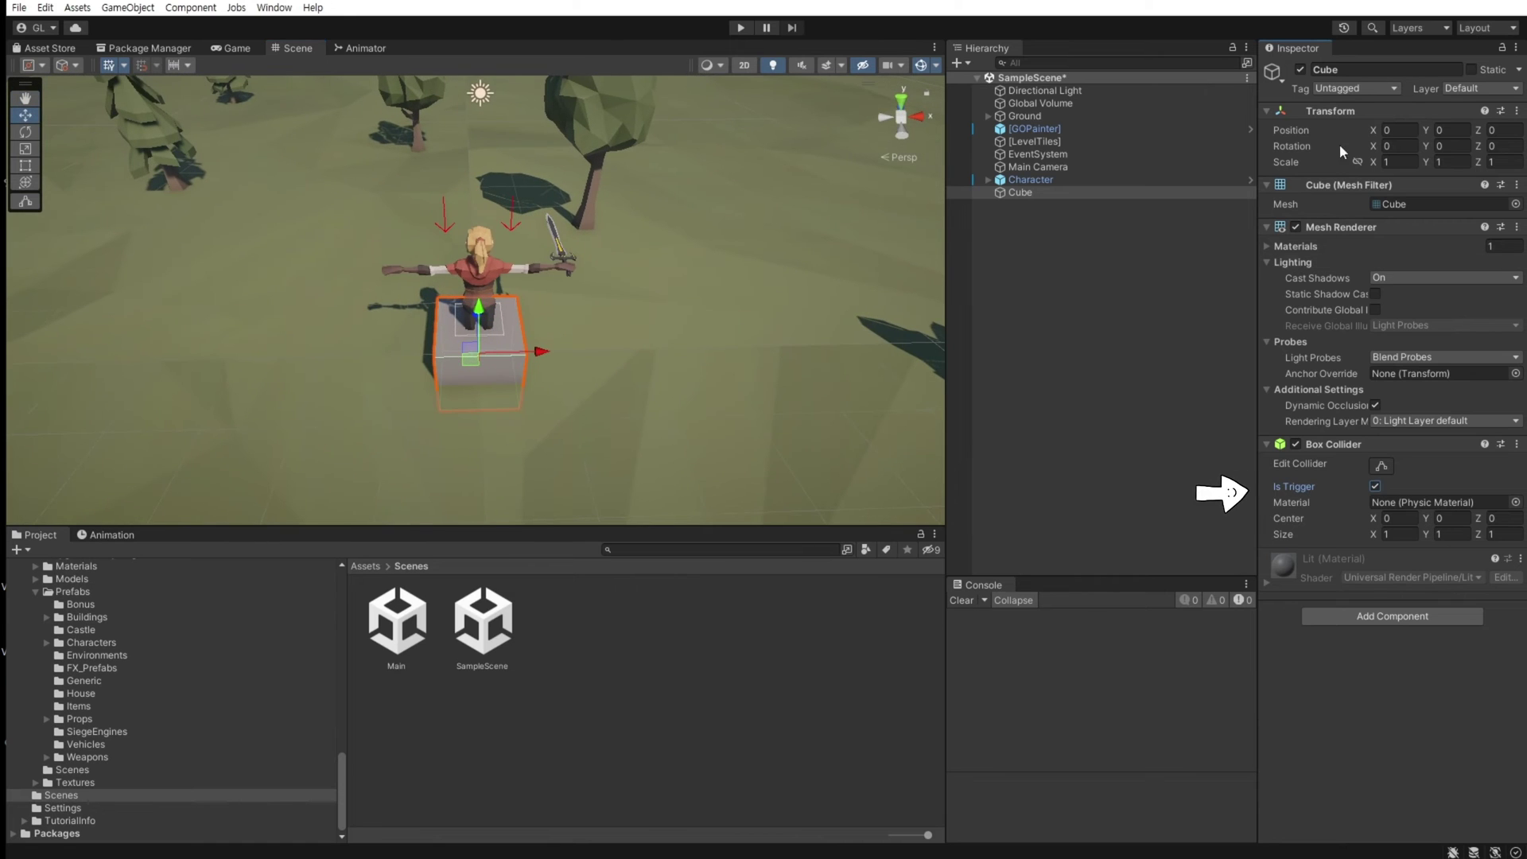
click(1394, 162)
text(5)
key(Tab)
key(Tab)
text(5)
scroll(538, 402, down, 3)
right_drag(541, 409, 544, 423)
click(1499, 162)
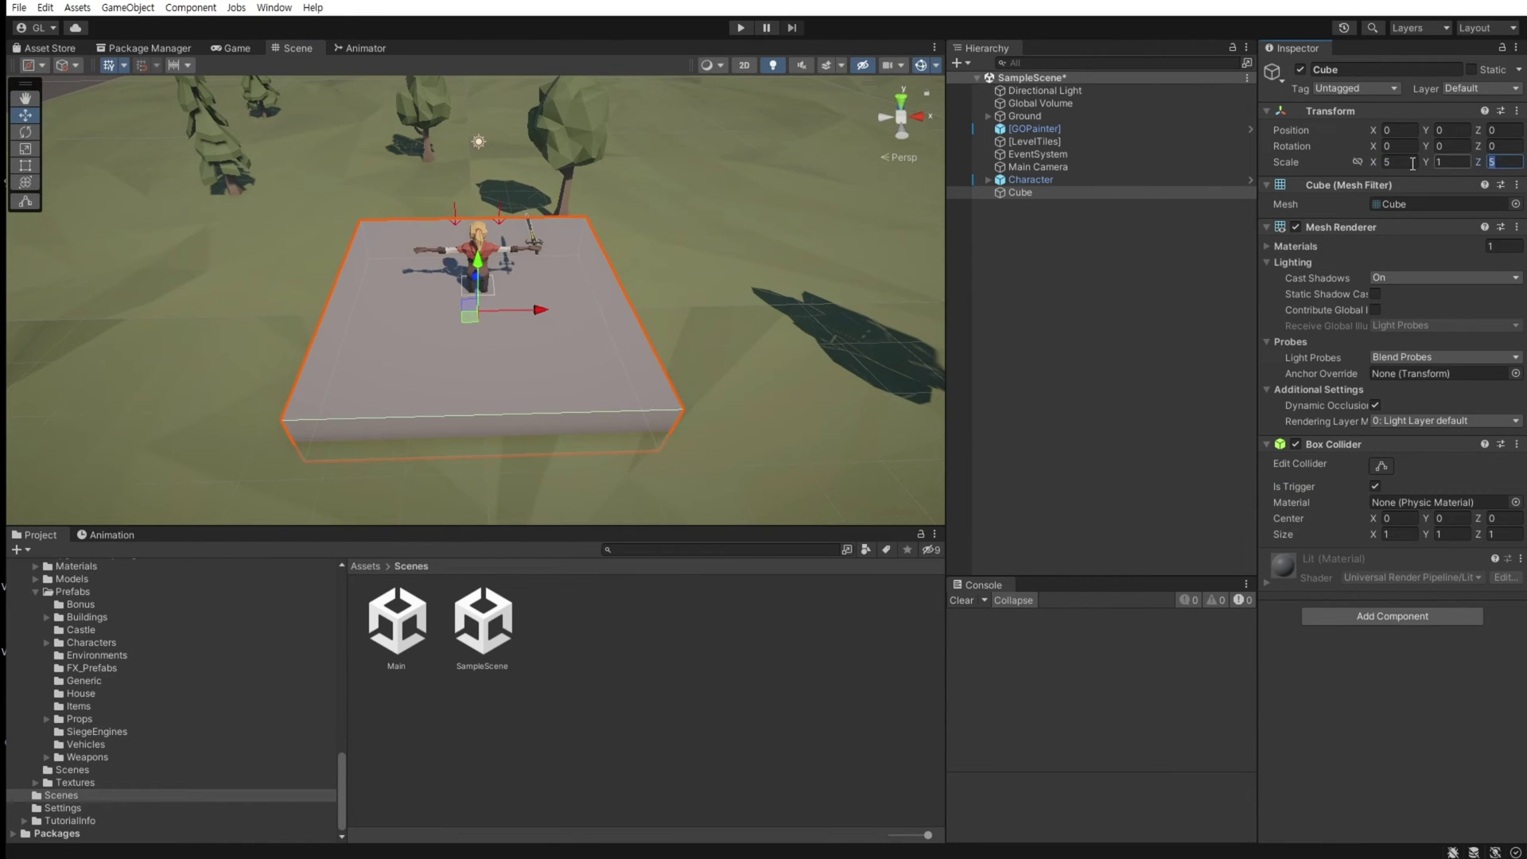
text(10)
Move the cube away from the rider to X 7.5, Z 7.5 and lower it to Y -0.35.
drag(471, 316, 692, 165)
right_drag(645, 342, 659, 358)
alt+drag(659, 357, 545, 401)
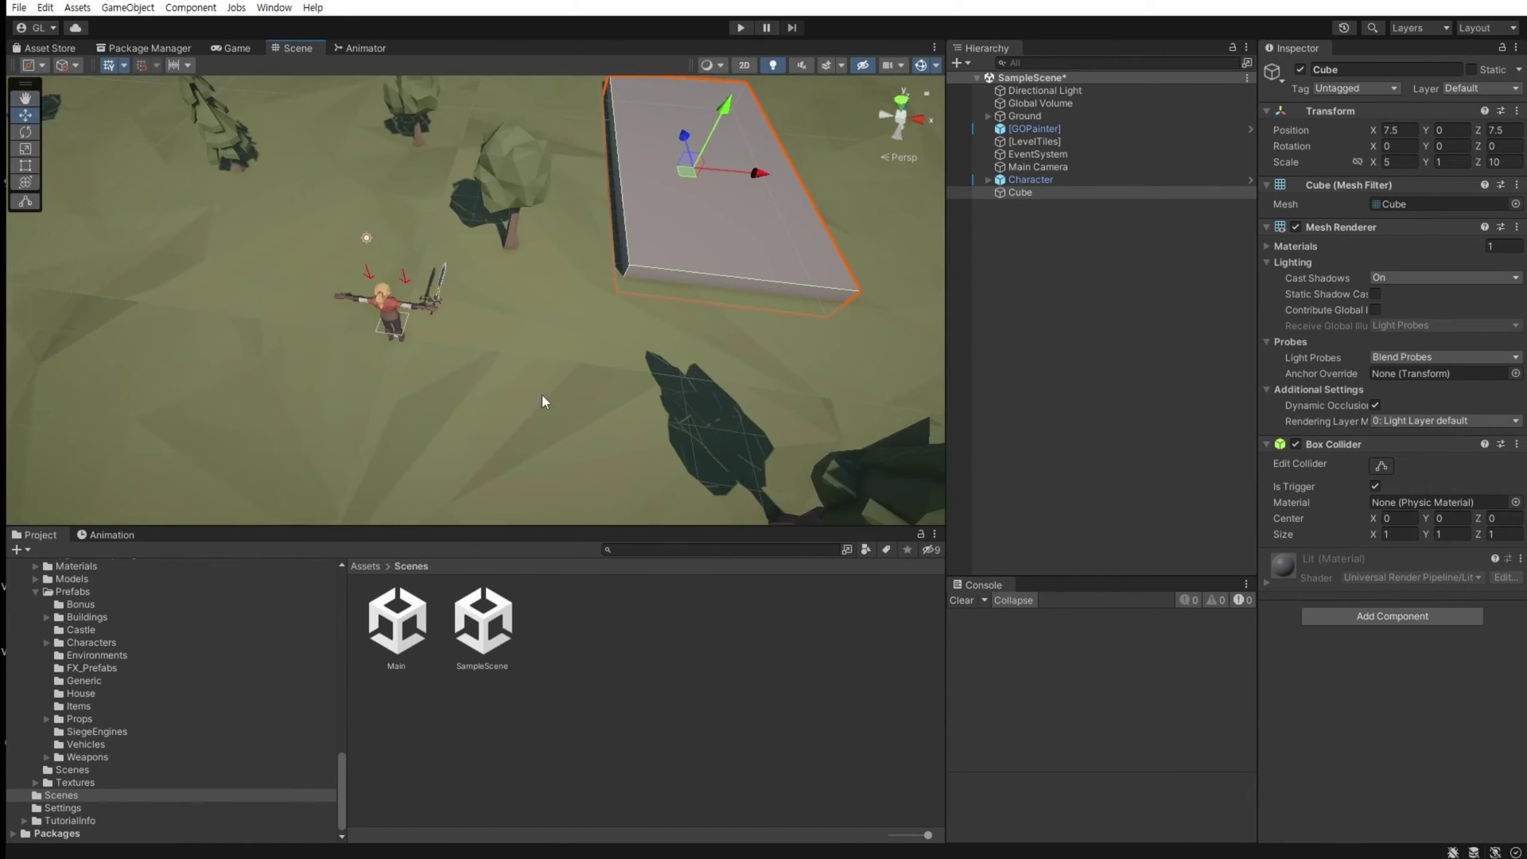
drag(724, 109, 722, 118)
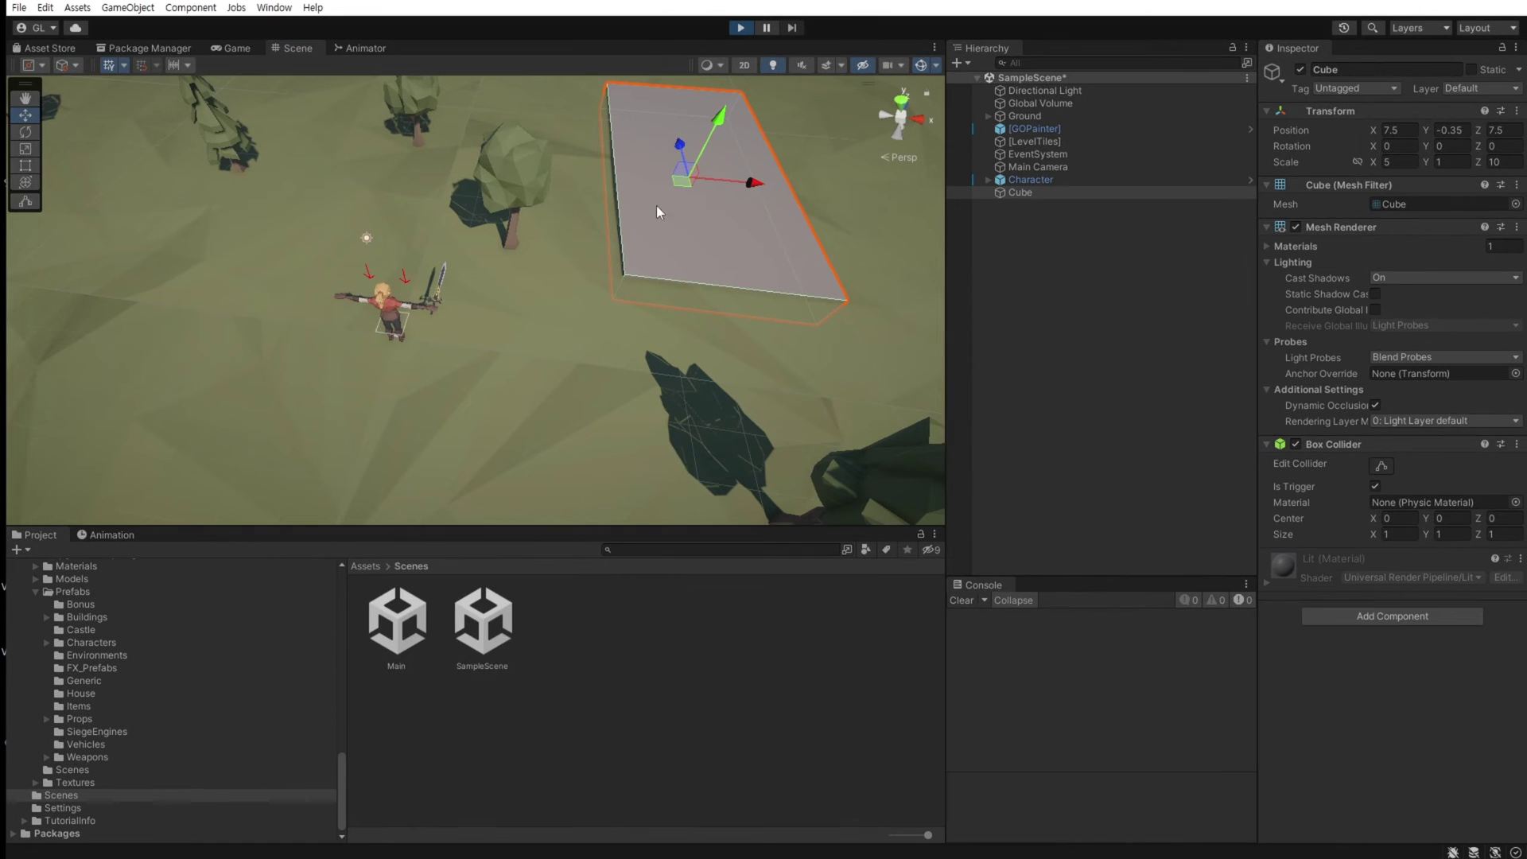
Play the scene, tag the cube as Honey and run the rider onto it to test the surface.
key(ctrl+p)
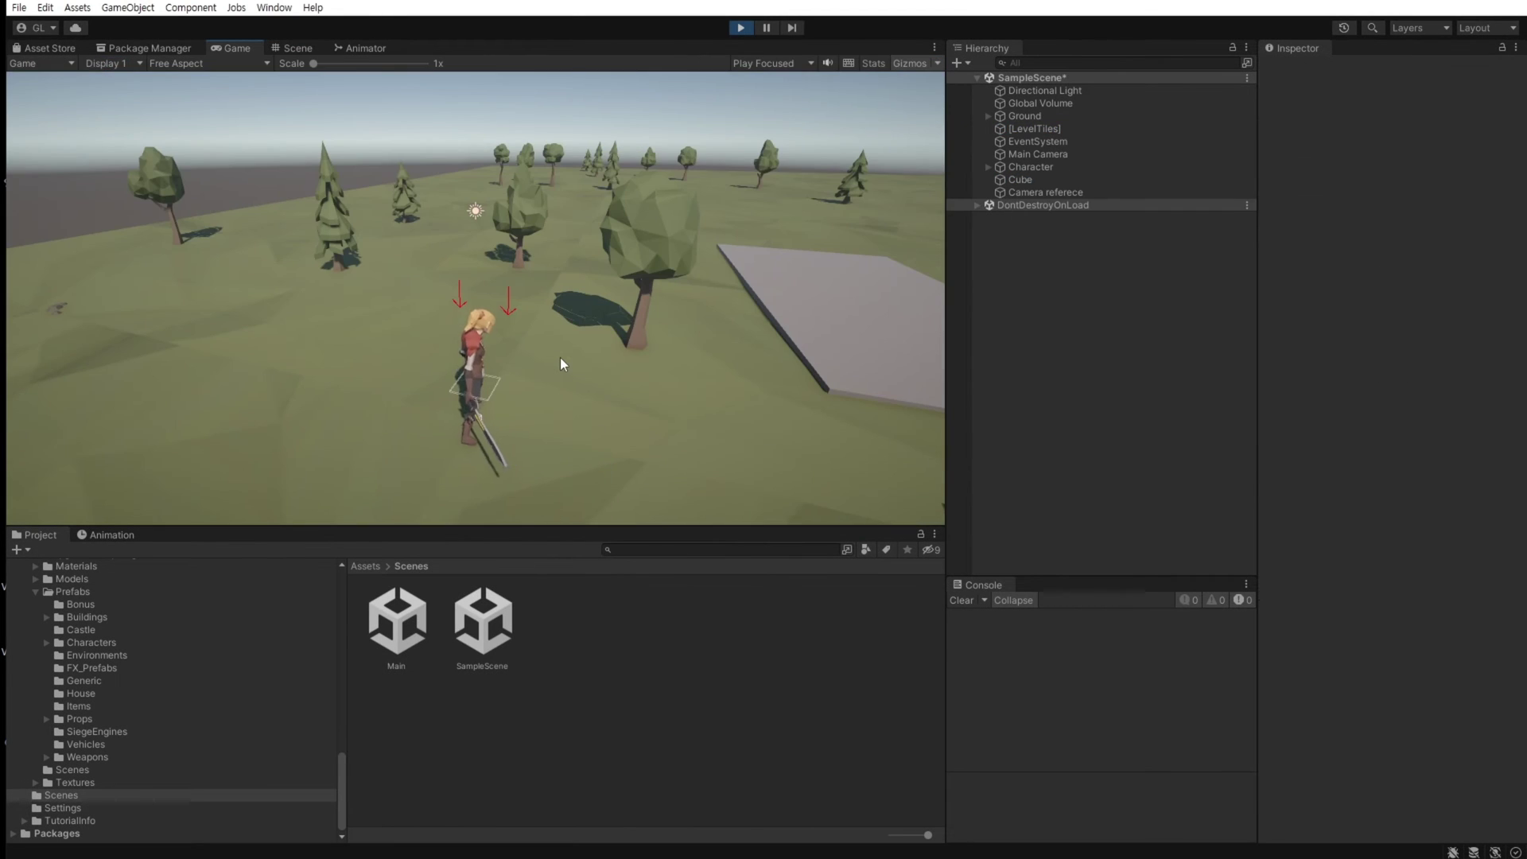
click(1130, 180)
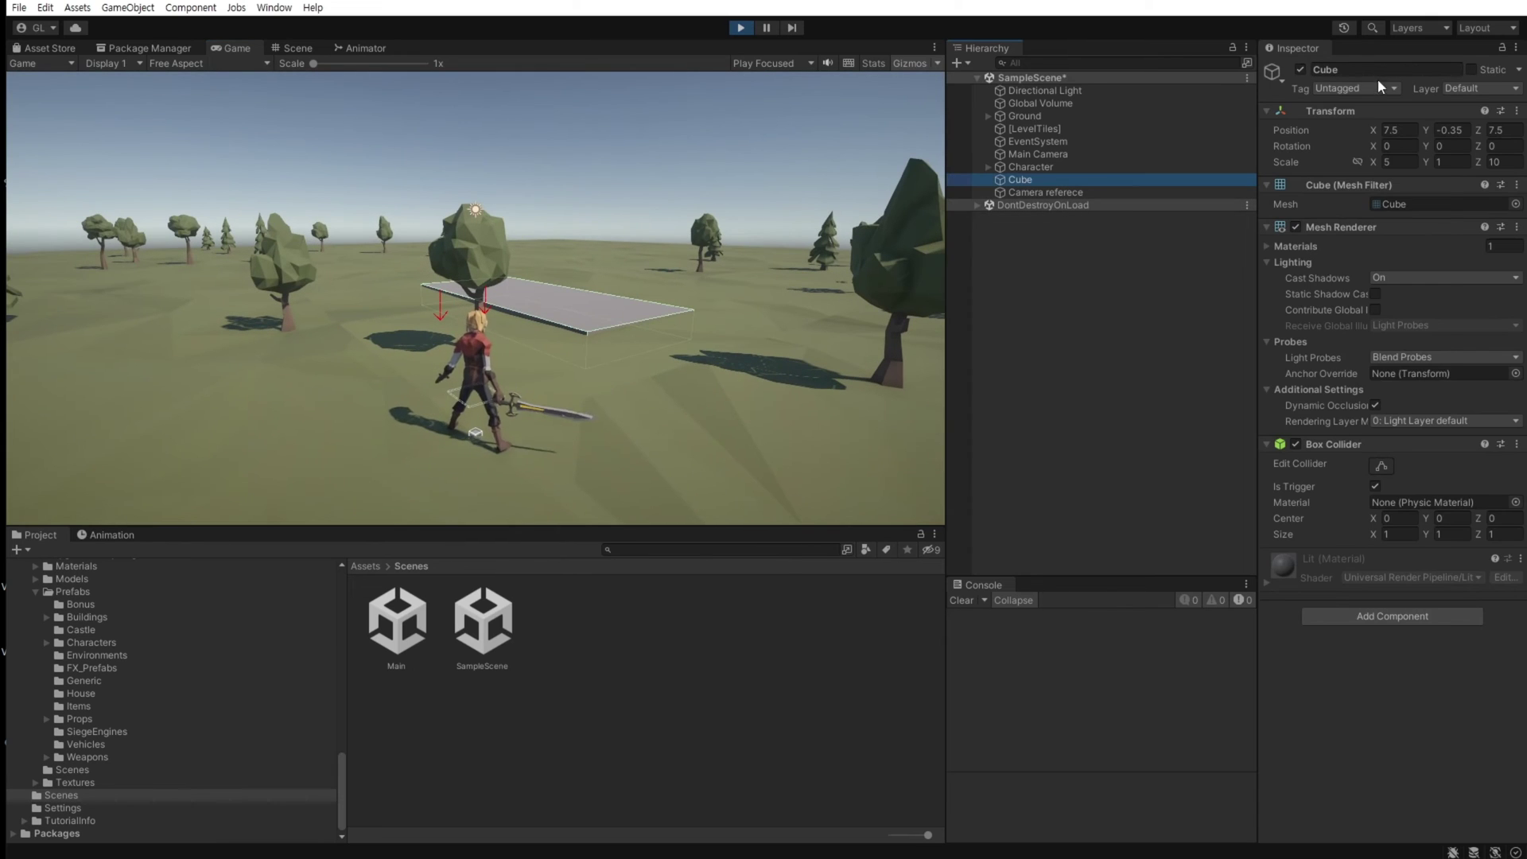
click(1363, 87)
click(1365, 299)
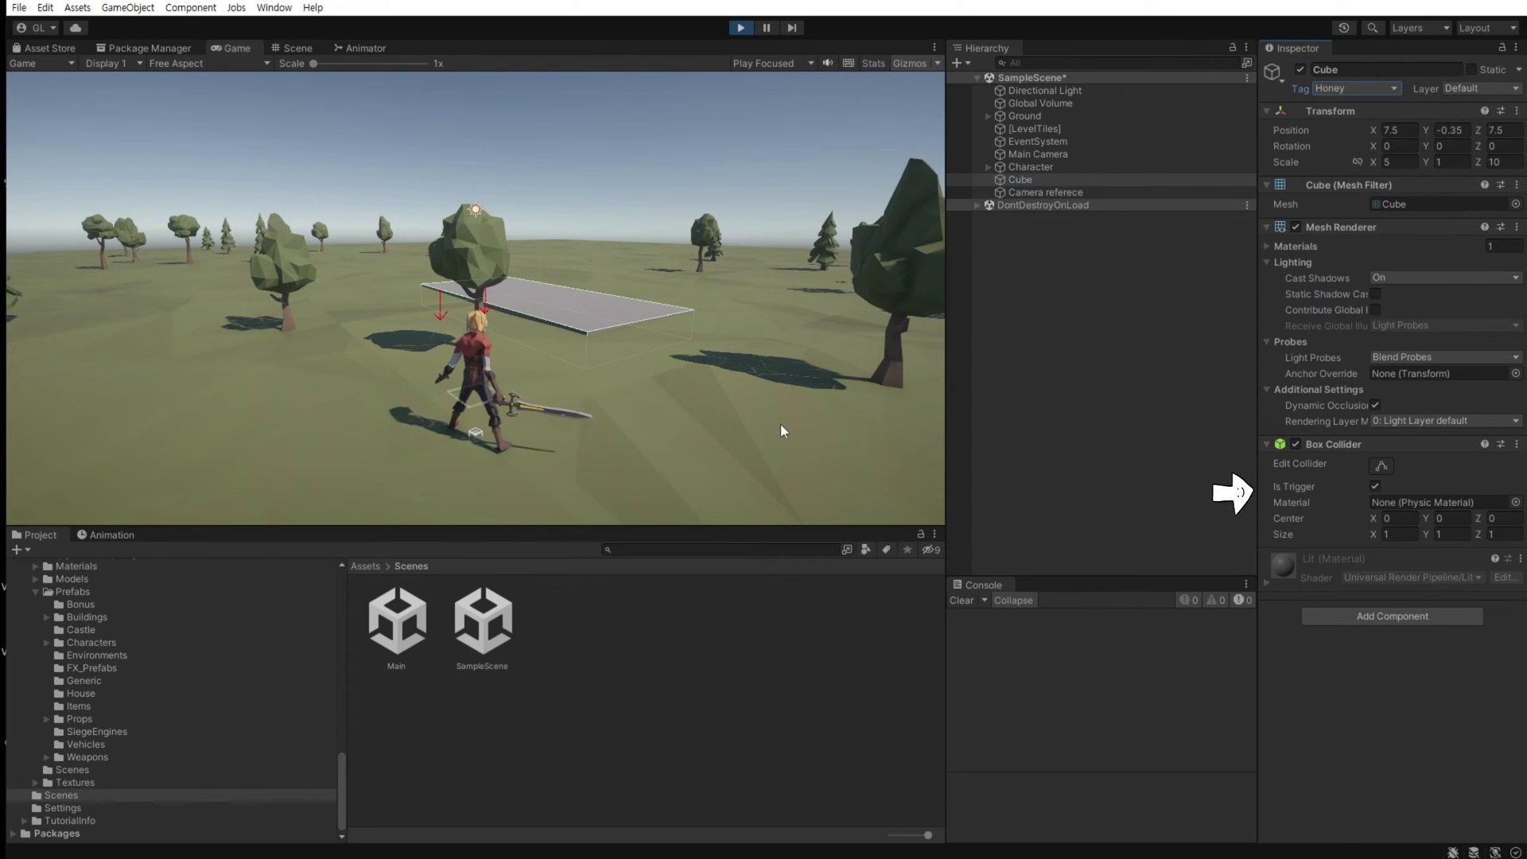
key(w)
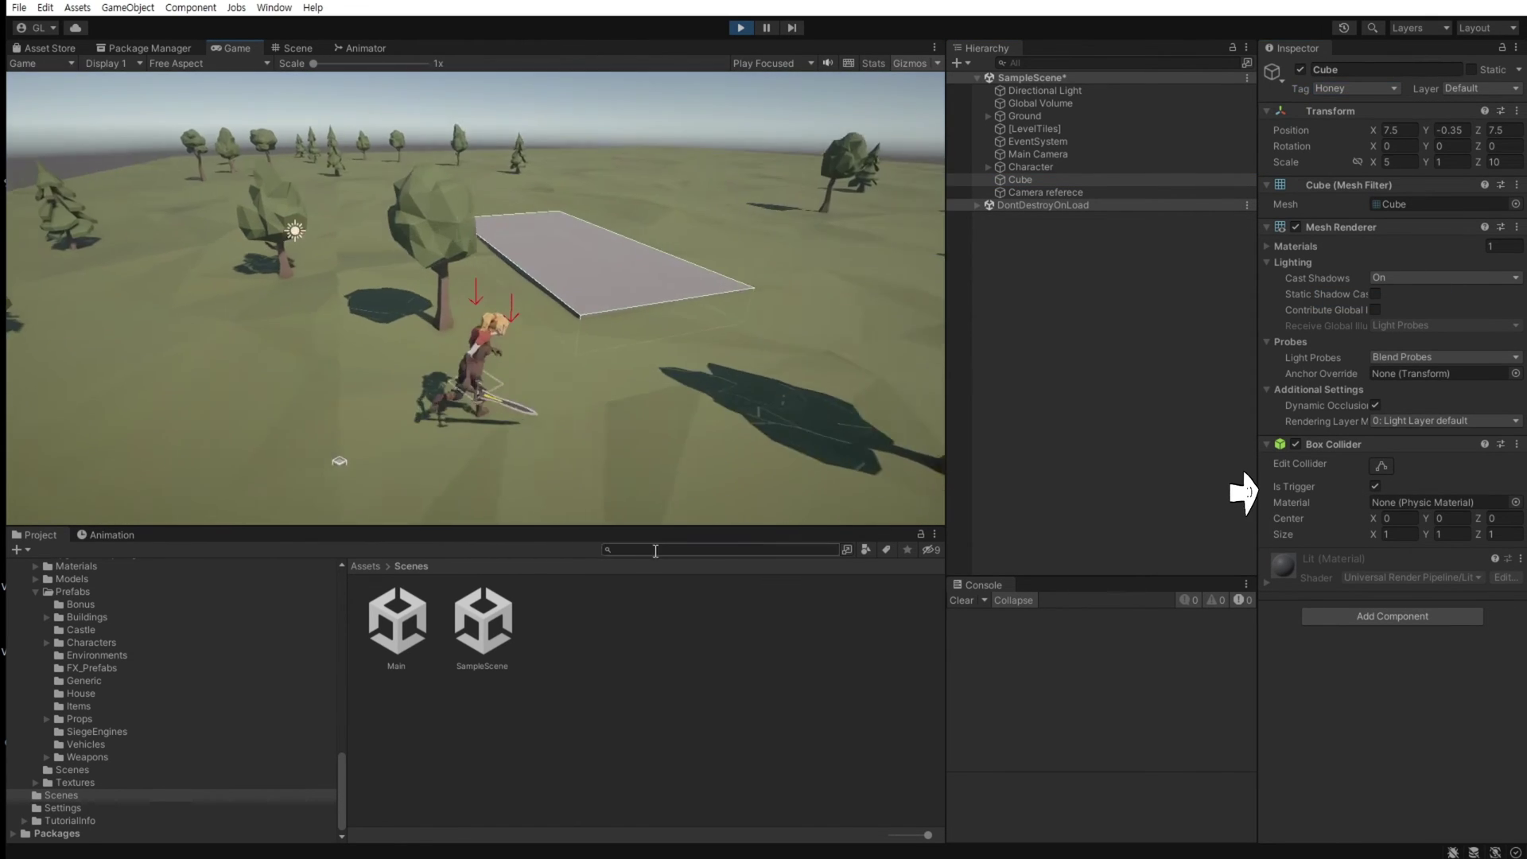
key(d)
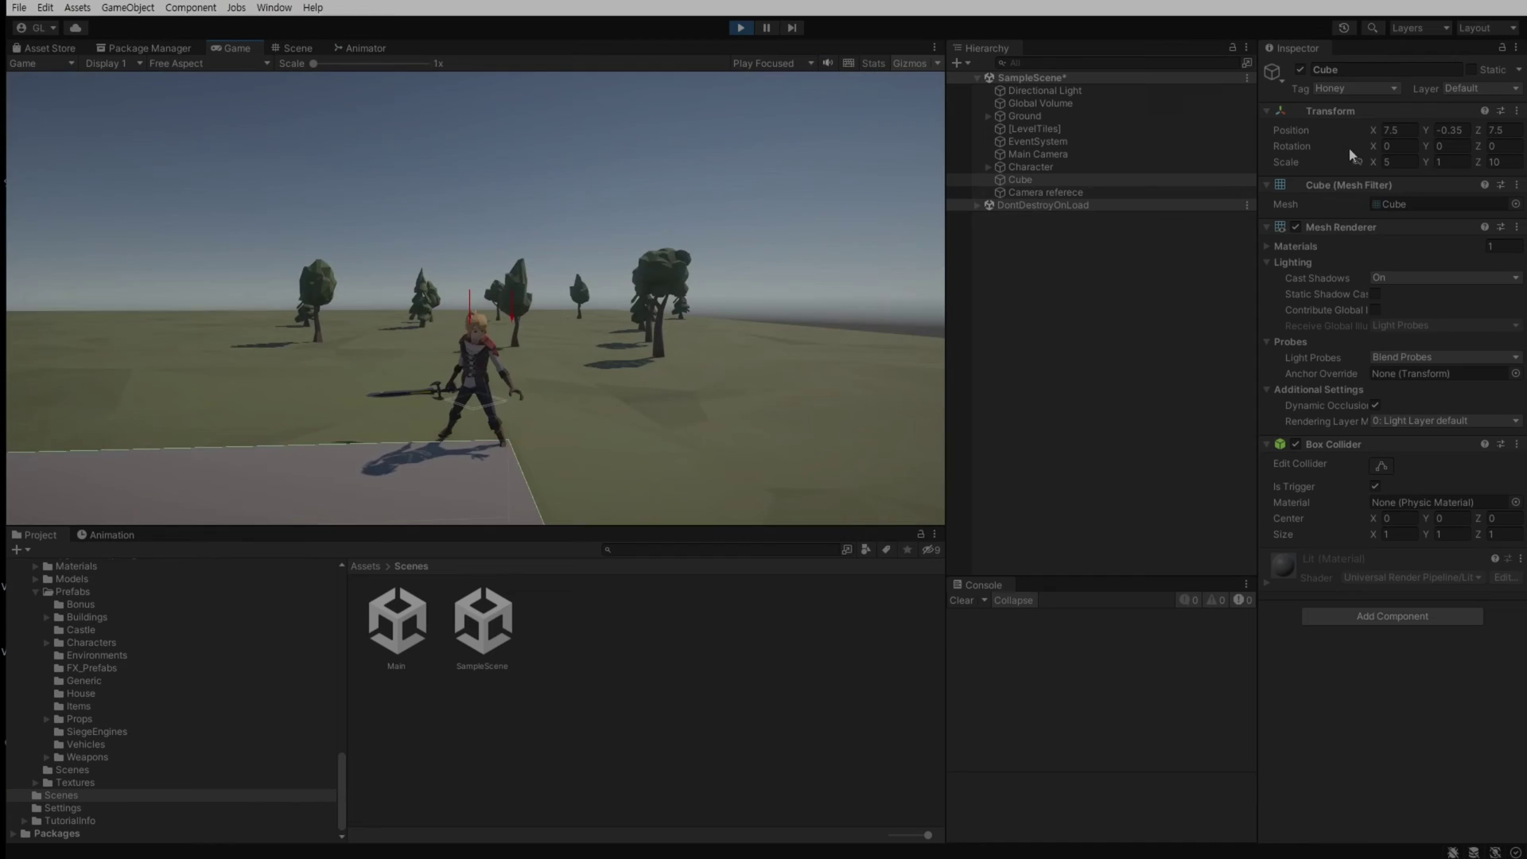
Change the cube's tag to Water and run the rider back and forth across it to test the surface.
click(1355, 88)
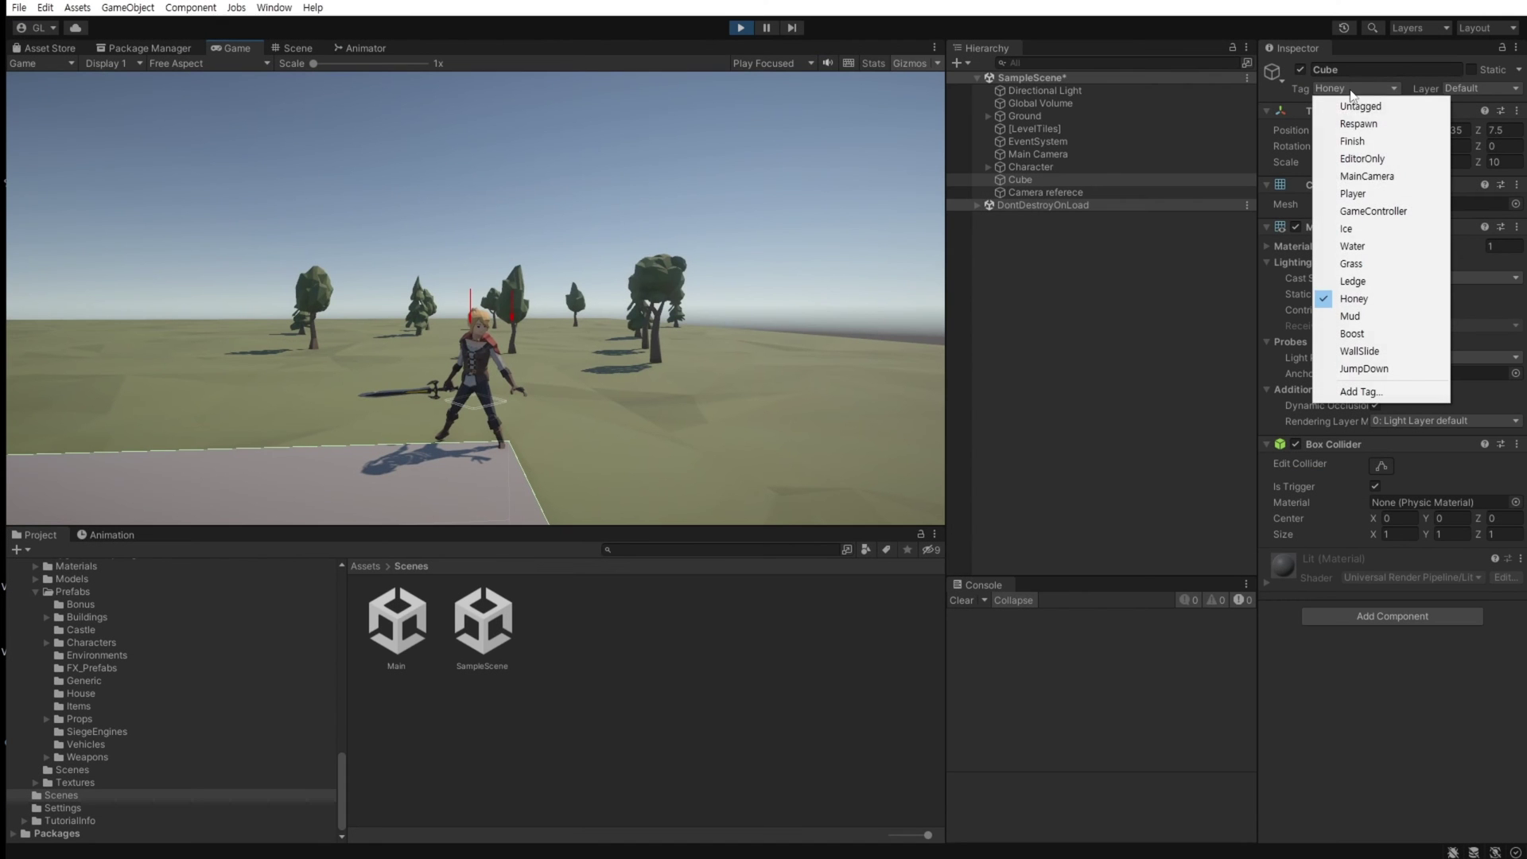
click(1352, 246)
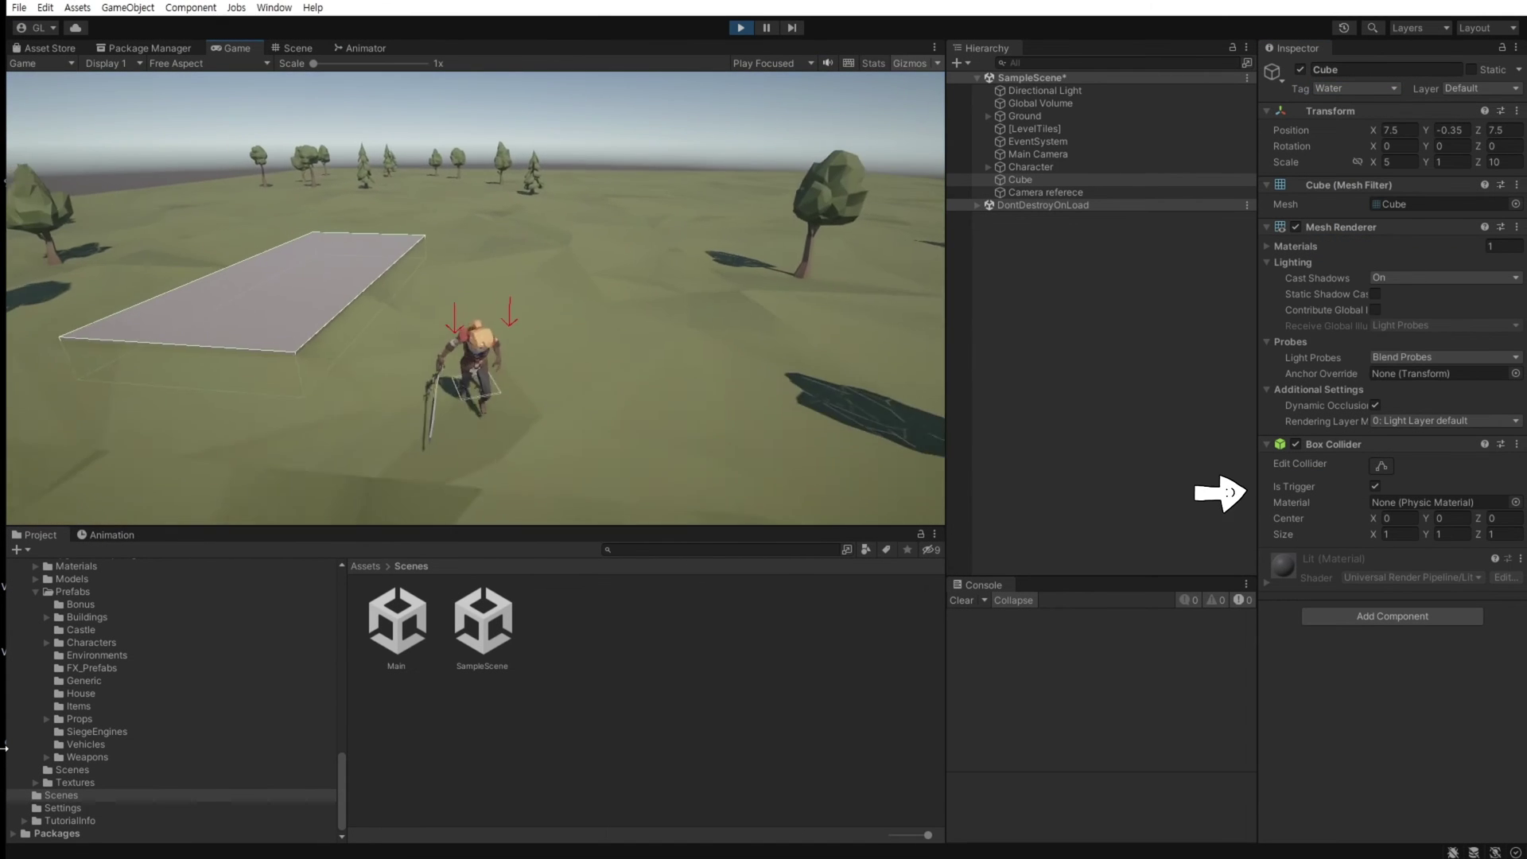
key(w)
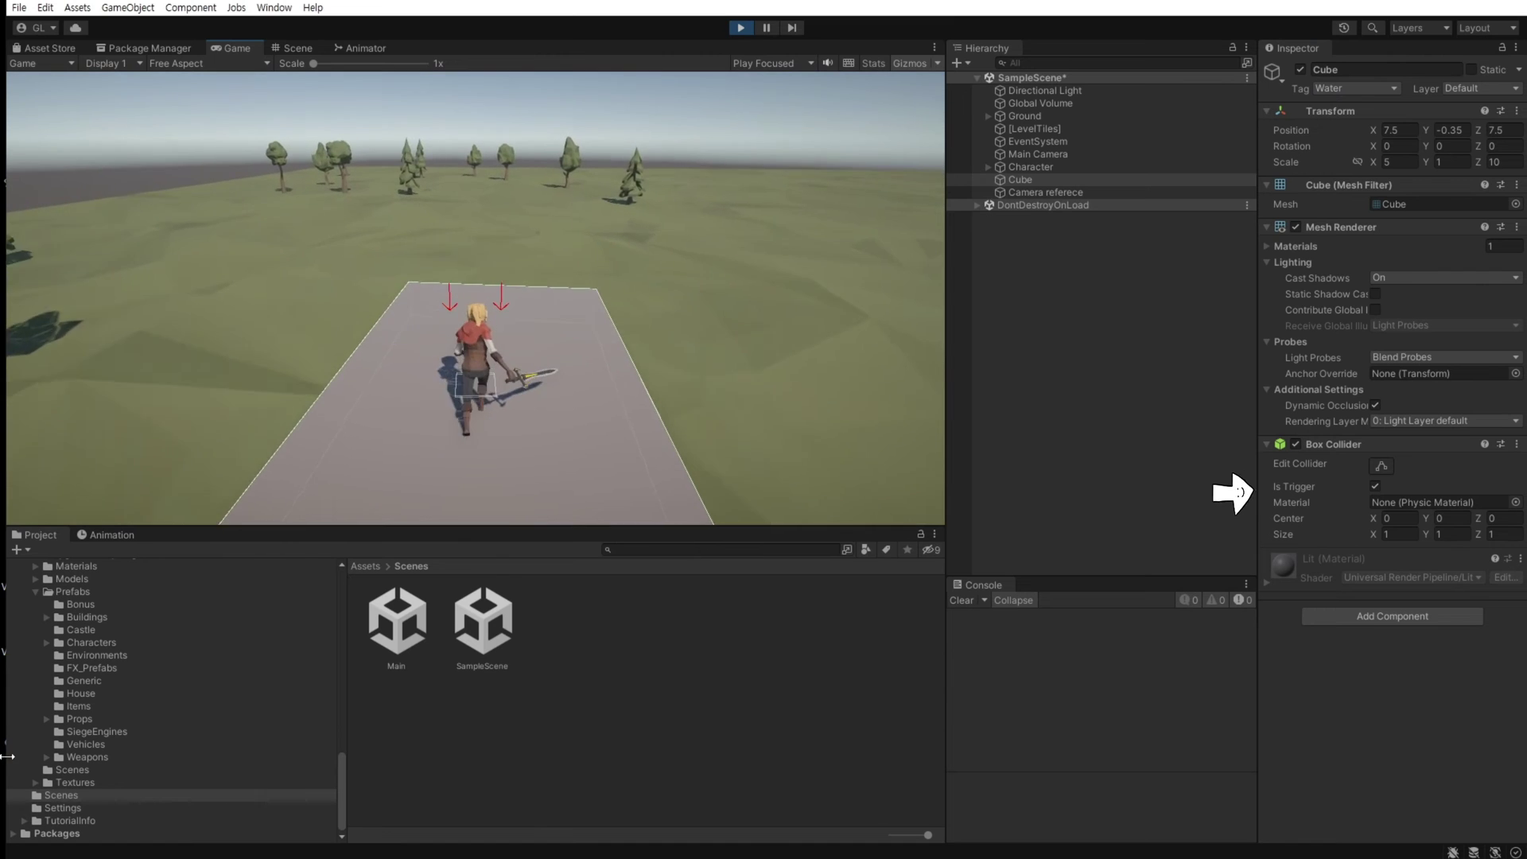
key(d)
key(s)
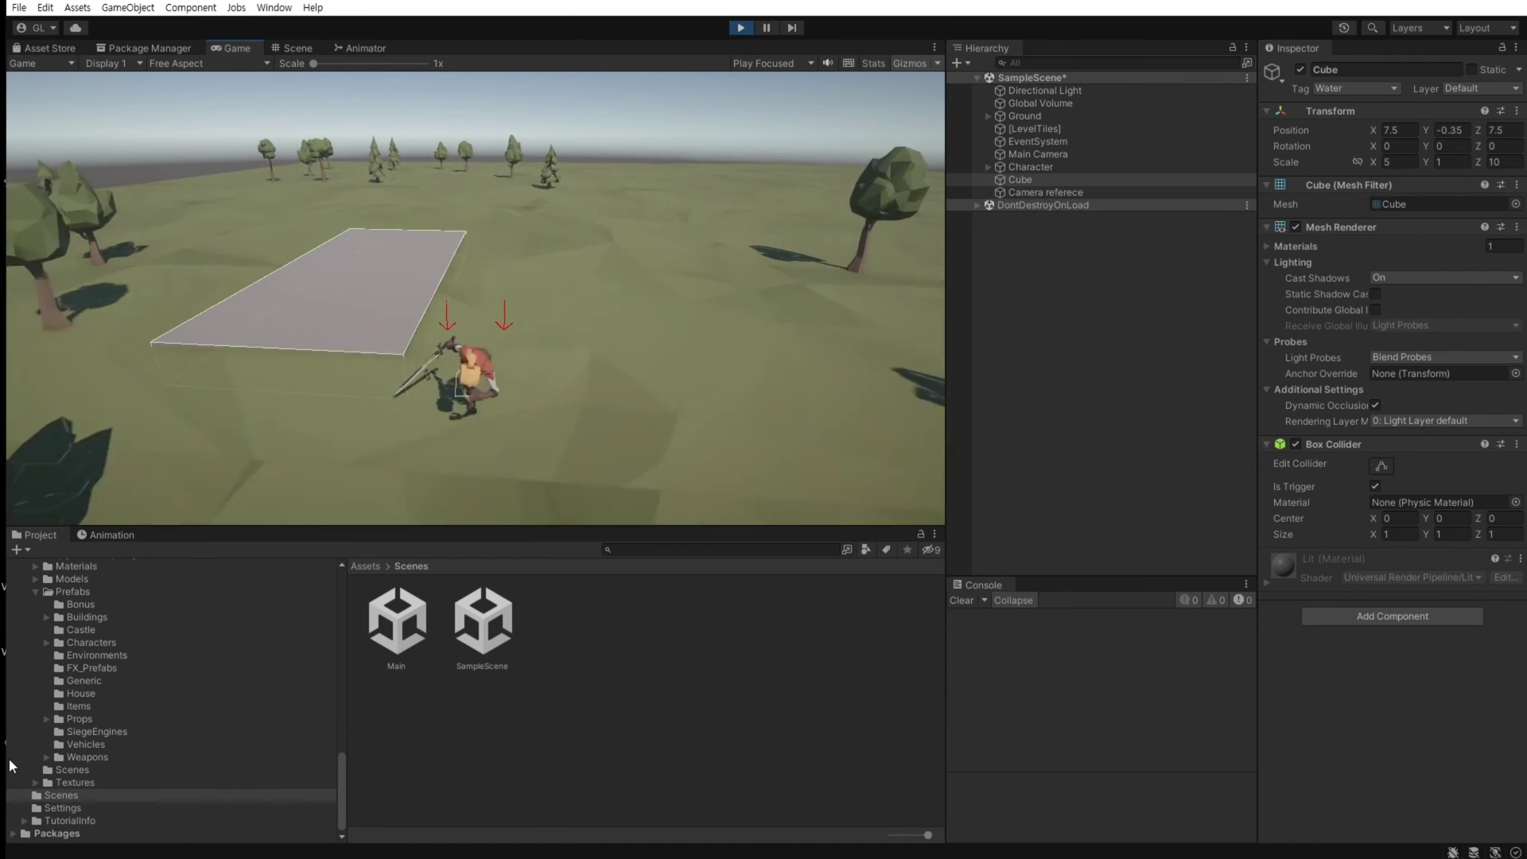
key(w)
key(a)
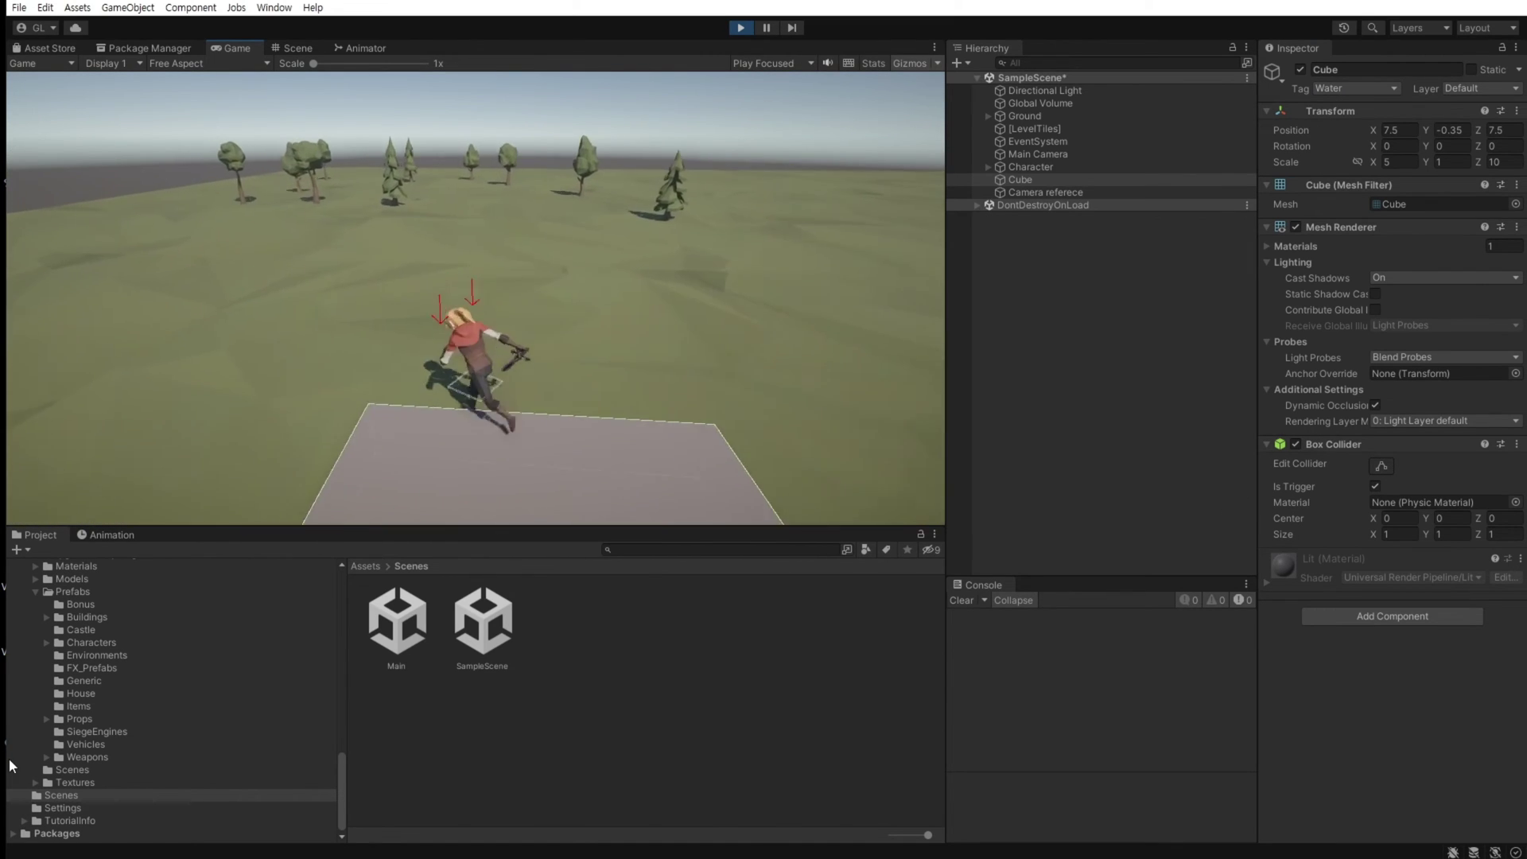
key(s)
key(w)
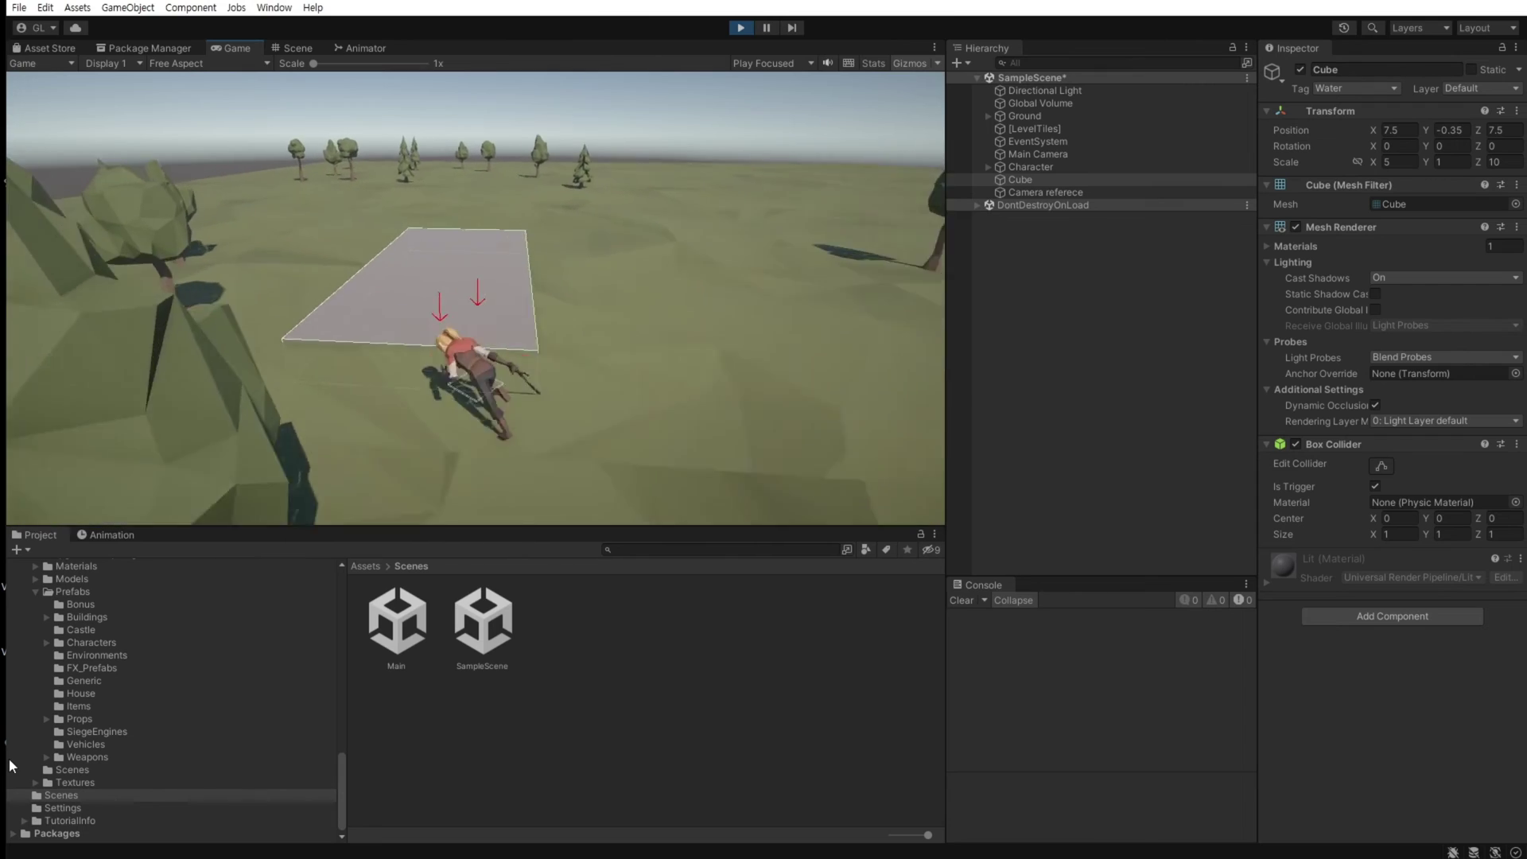
key(a)
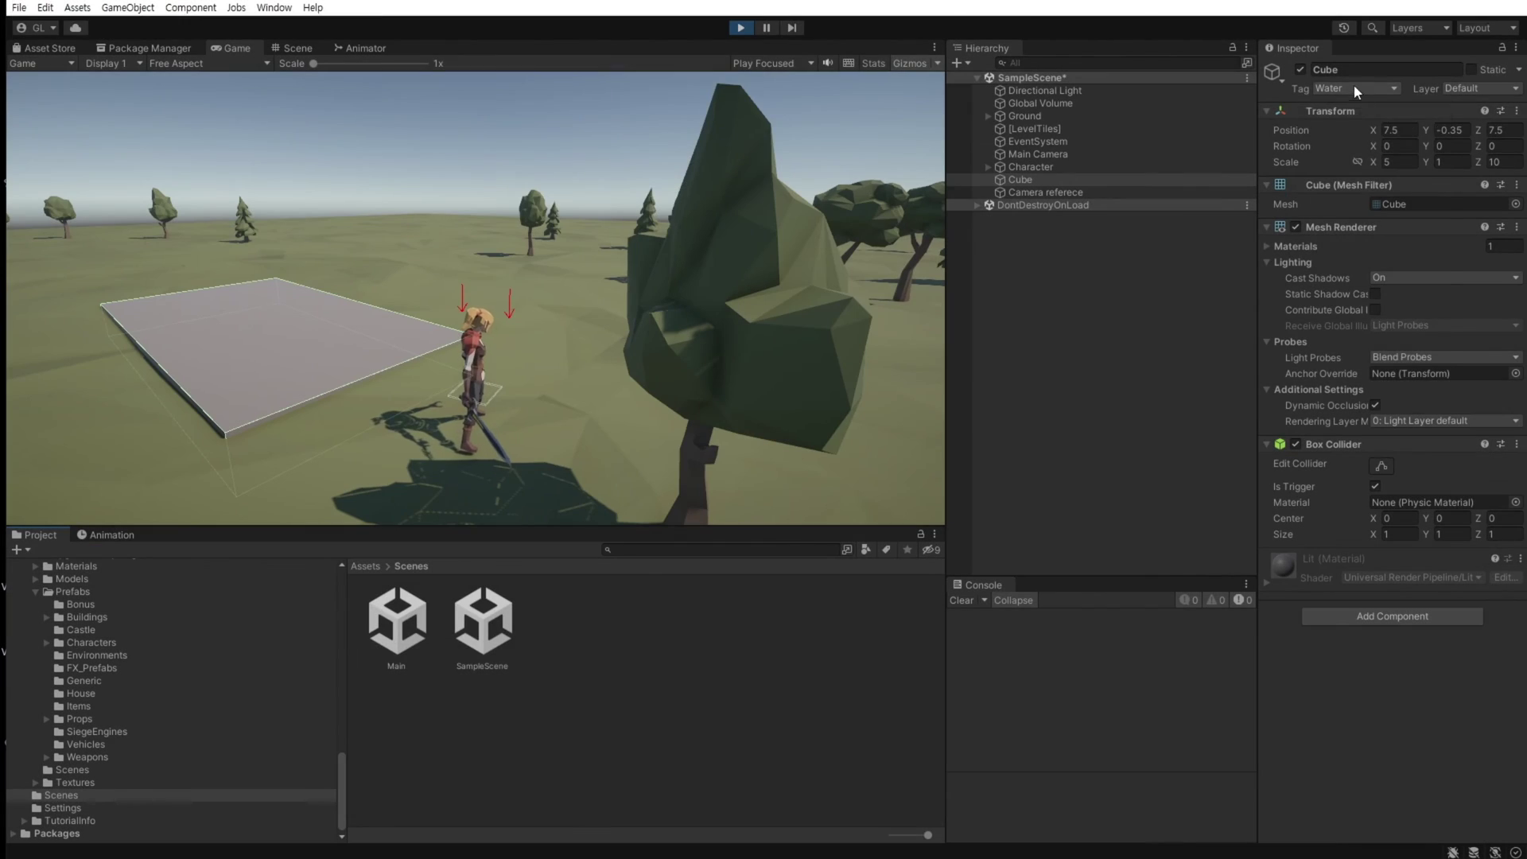
Tag the cube as Ice, disable Is Trigger on its Box Collider and run the rider around on it.
click(1356, 88)
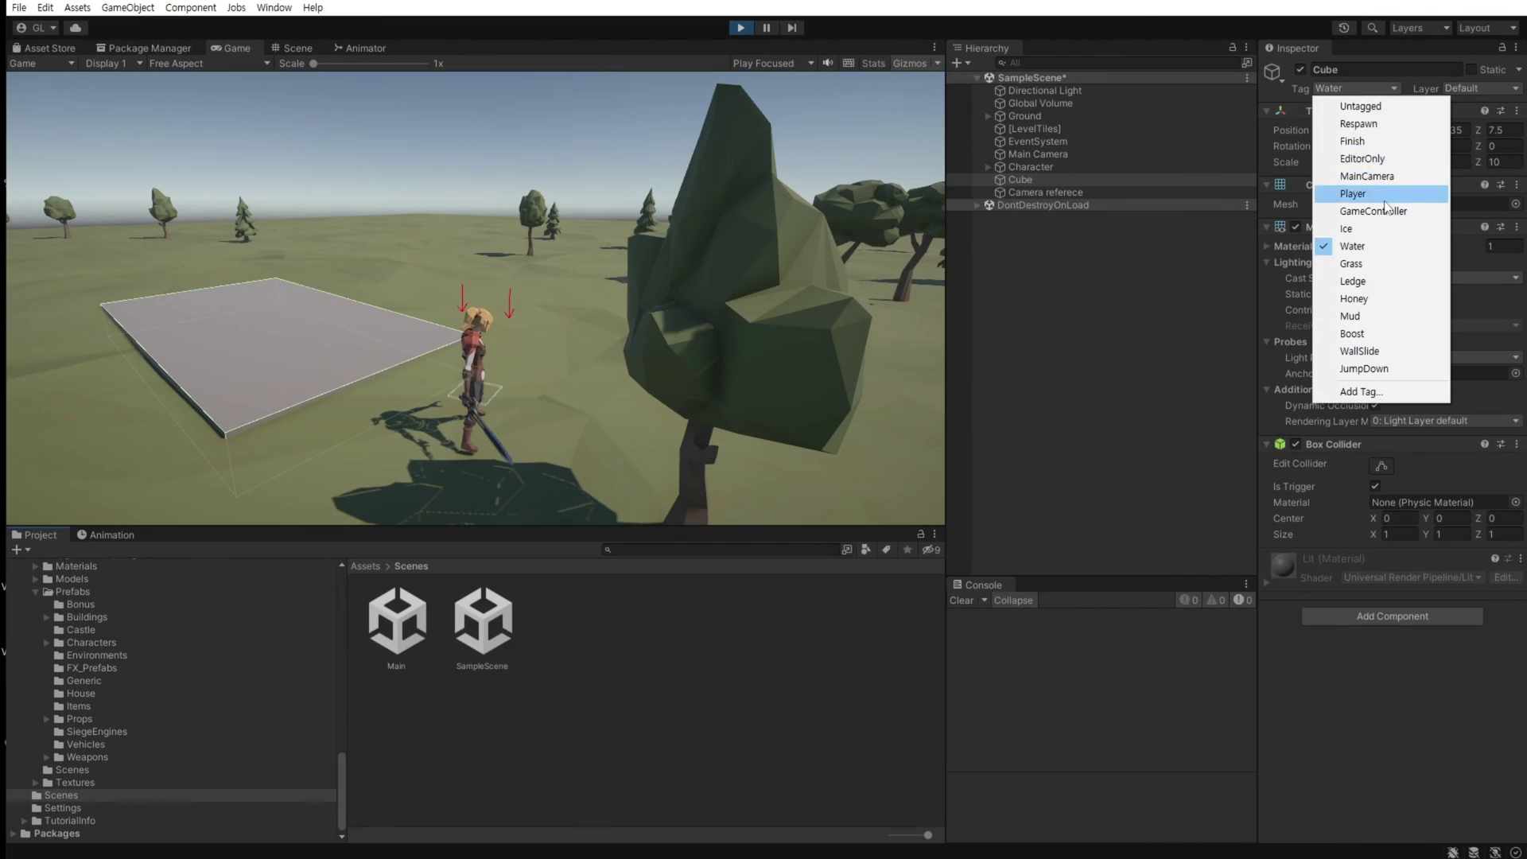
click(1346, 228)
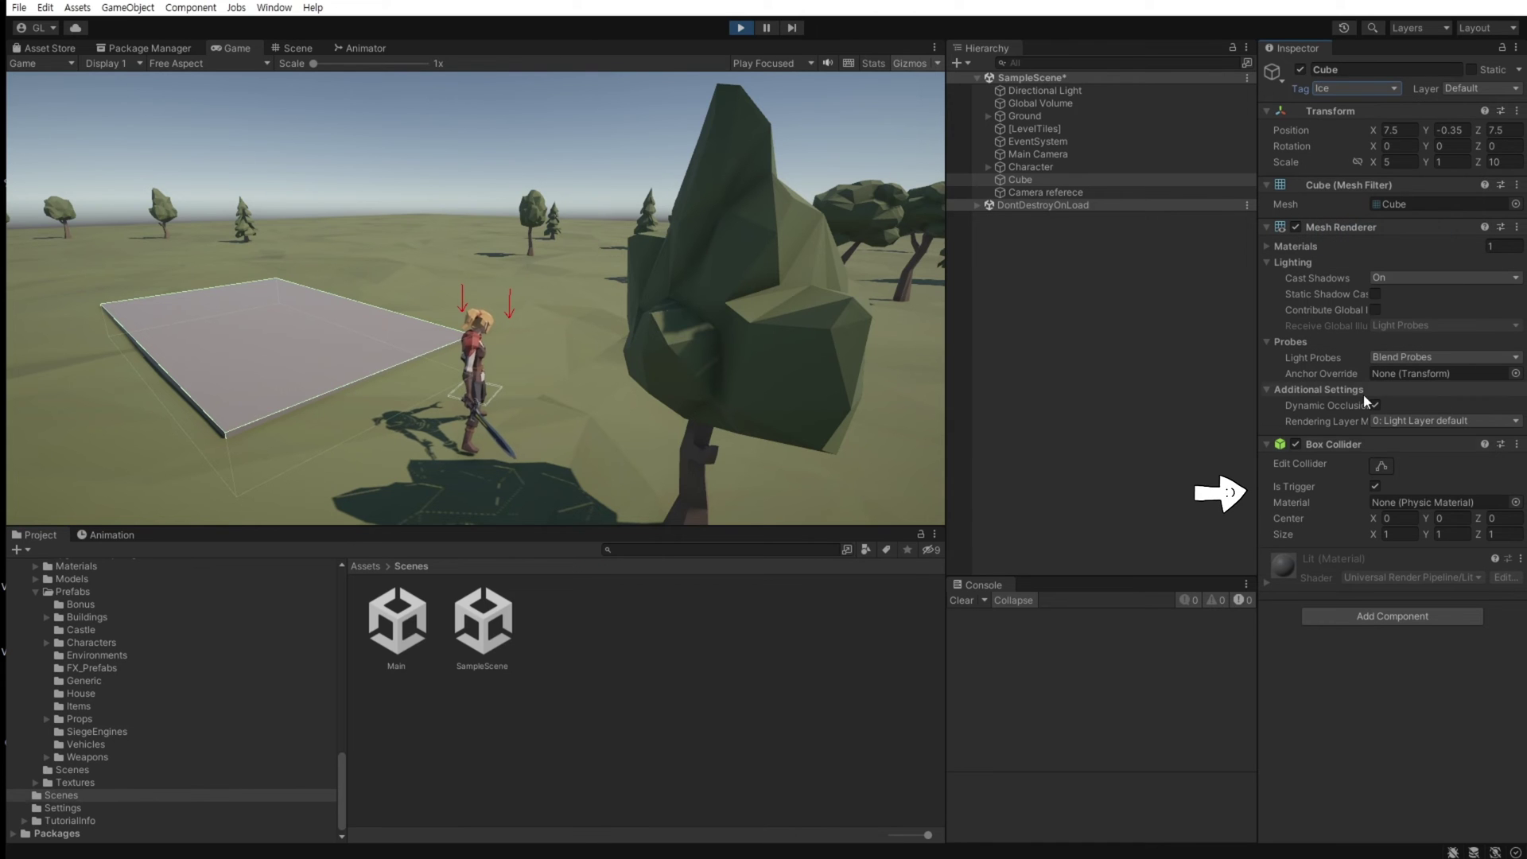
click(1375, 486)
click(742, 334)
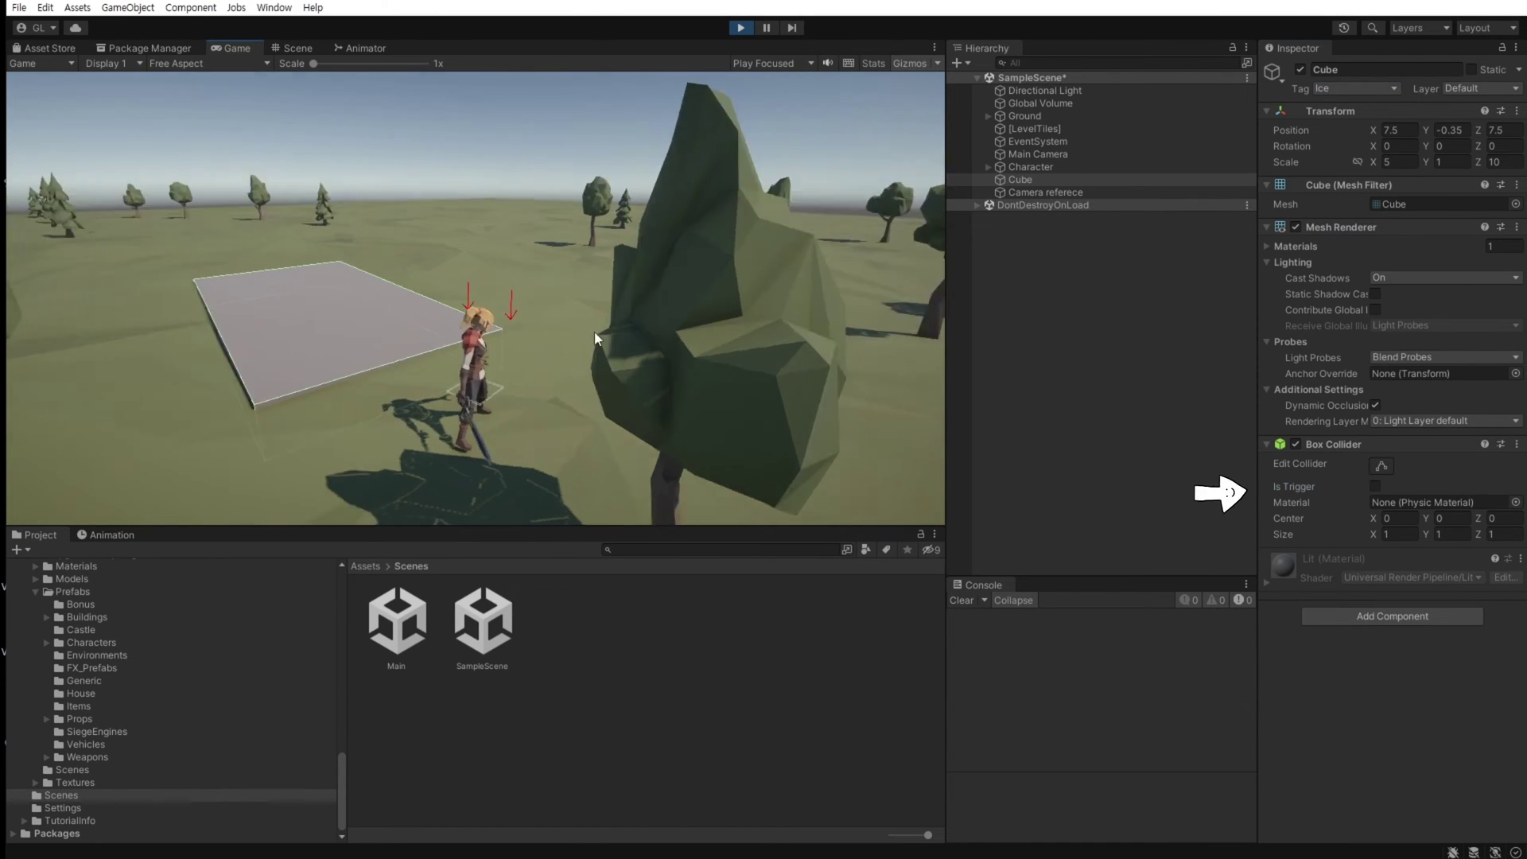
key(w)
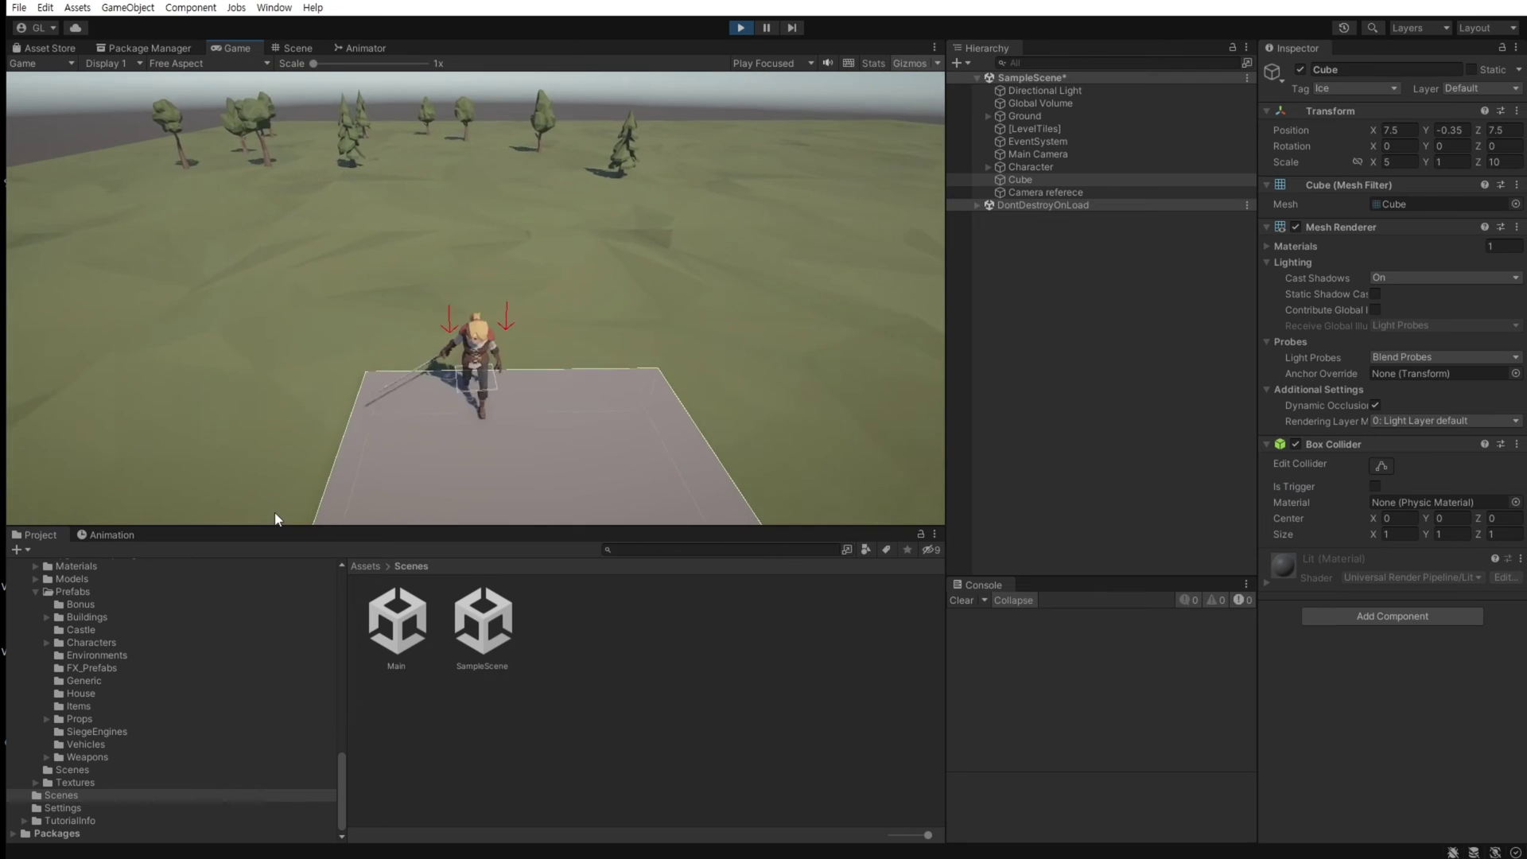
key(s)
key(d)
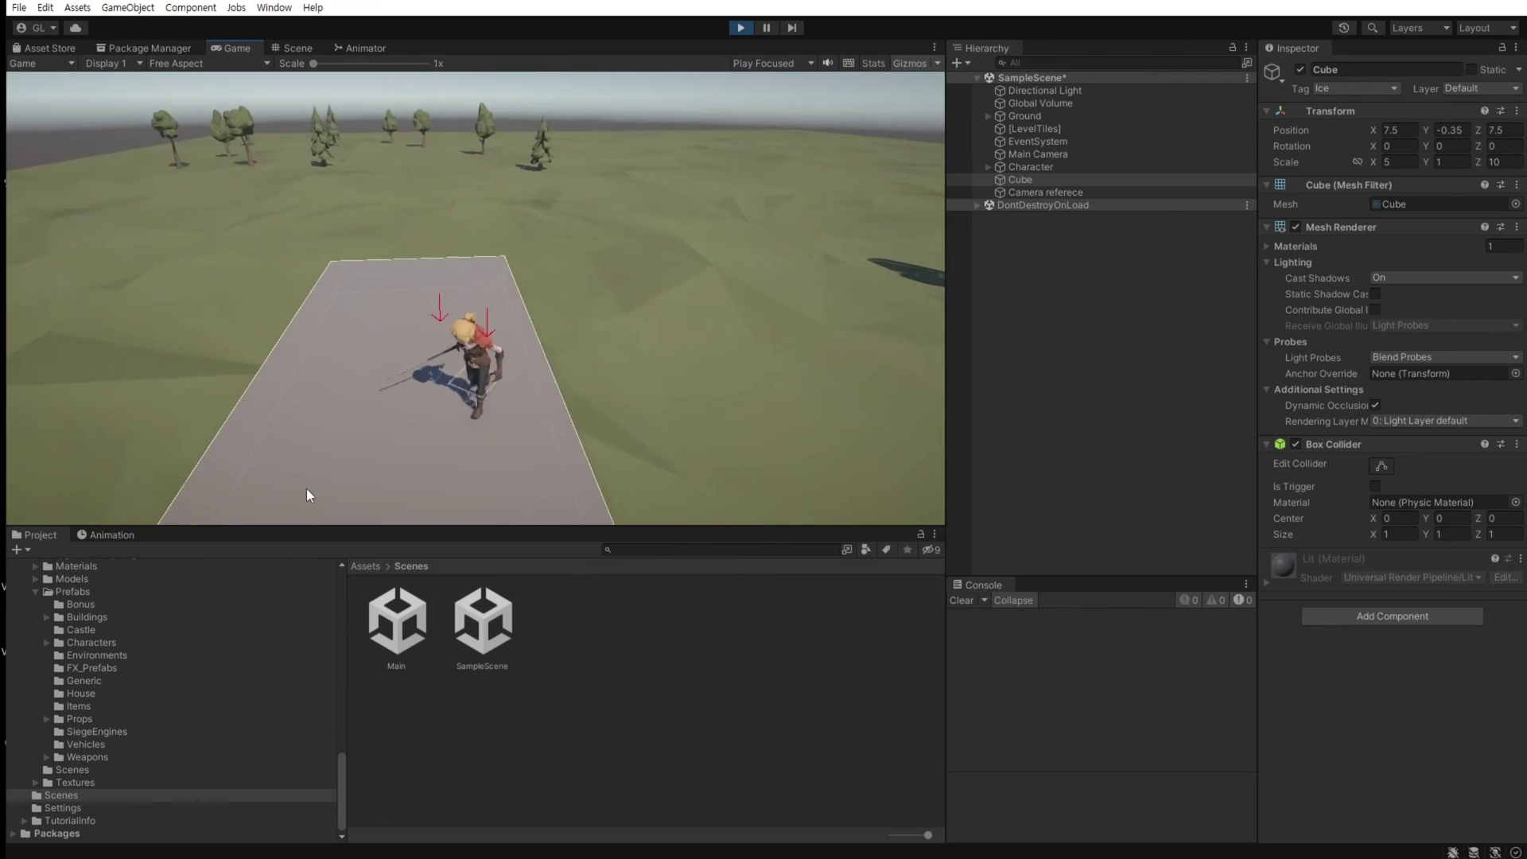
key(a)
key(w)
key(d)
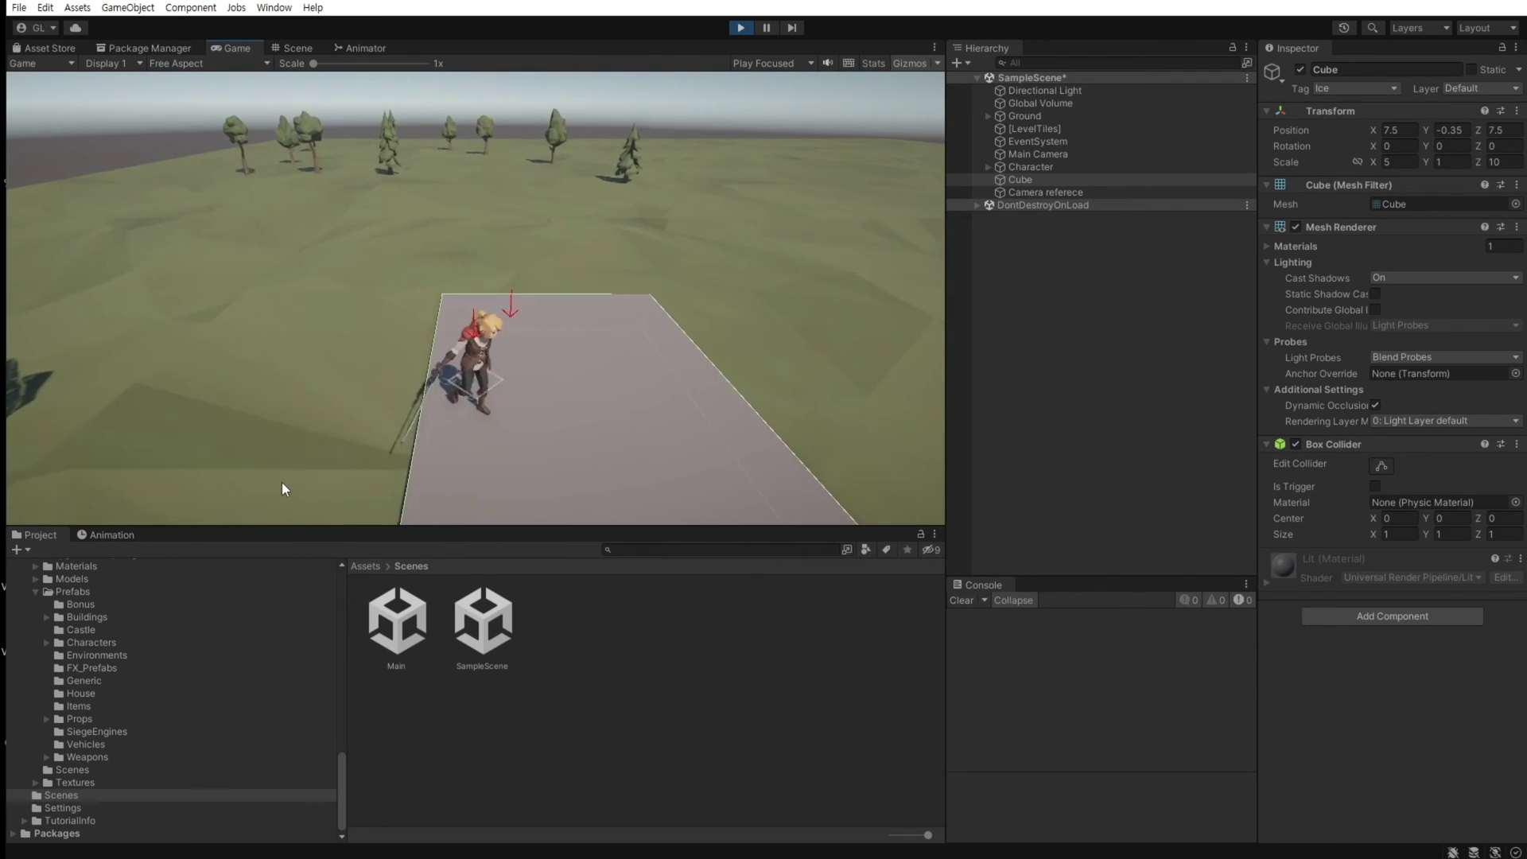
key(s)
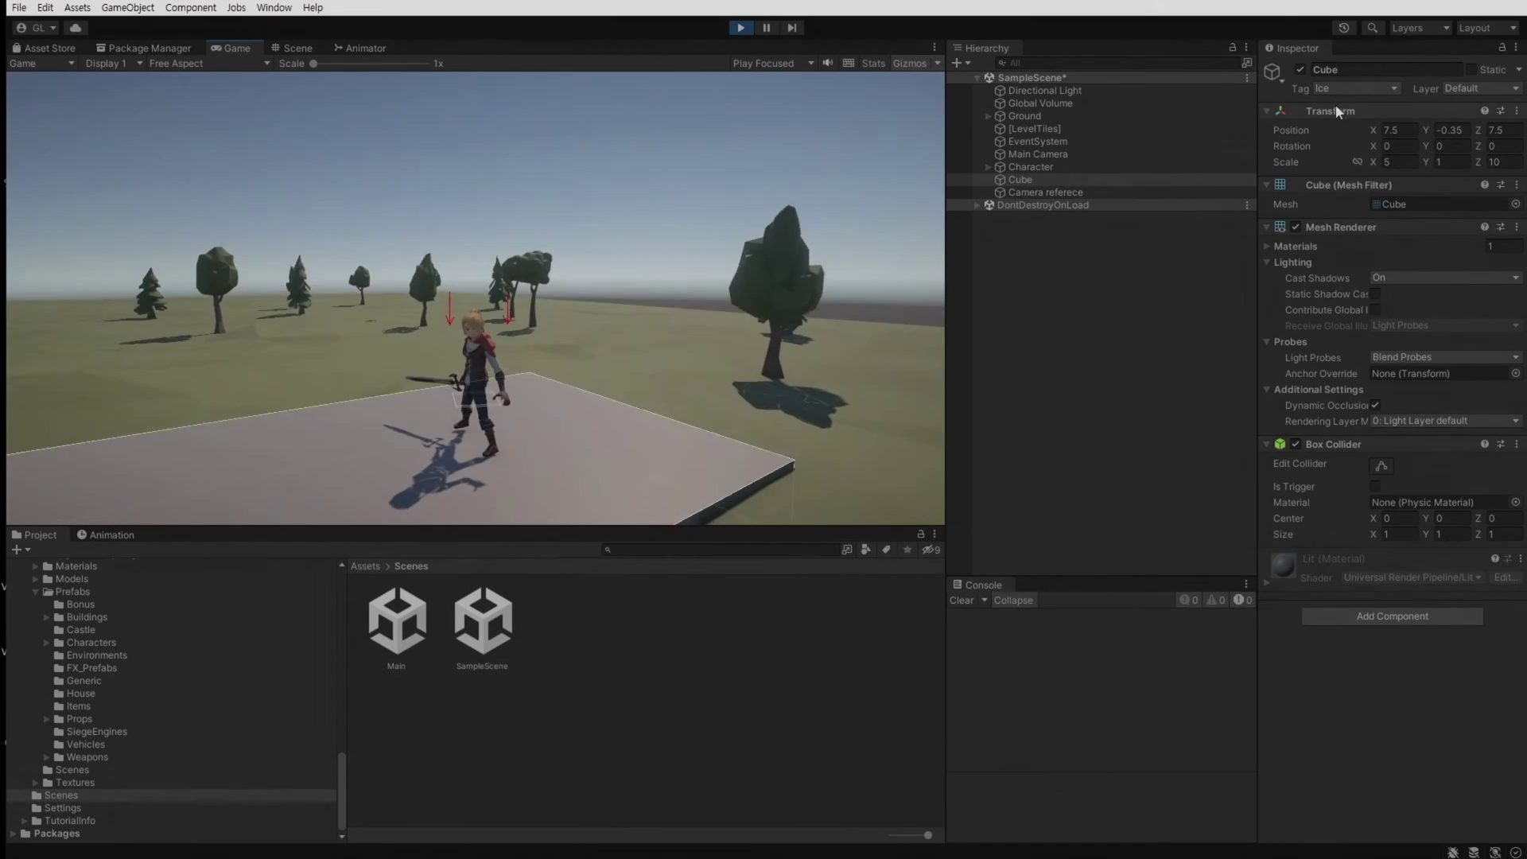
Tag the cube as Boost, run the rider over it and stop playing the scene.
click(1349, 88)
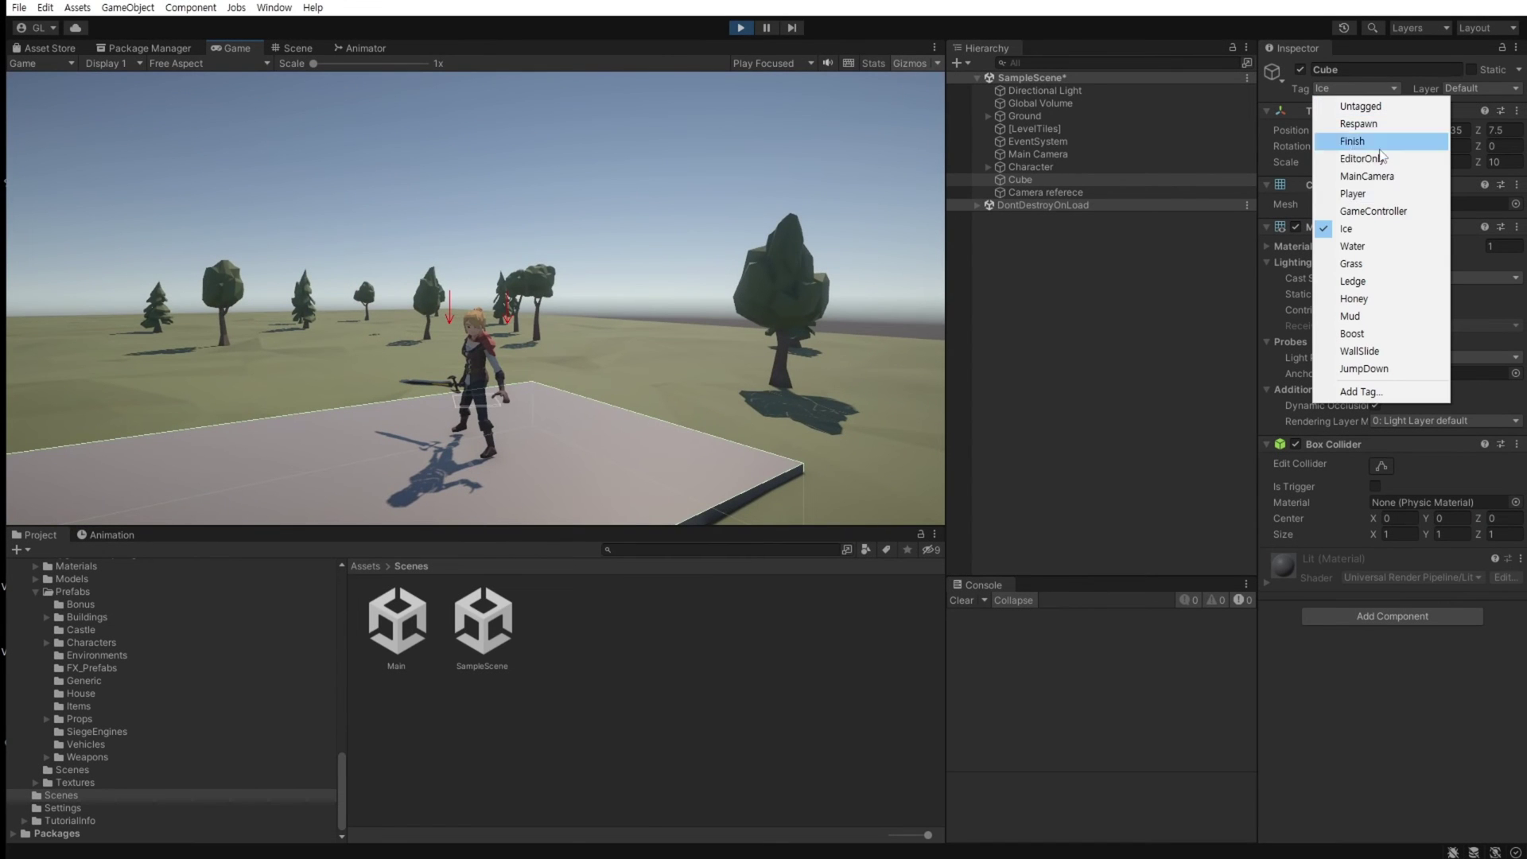
click(1388, 334)
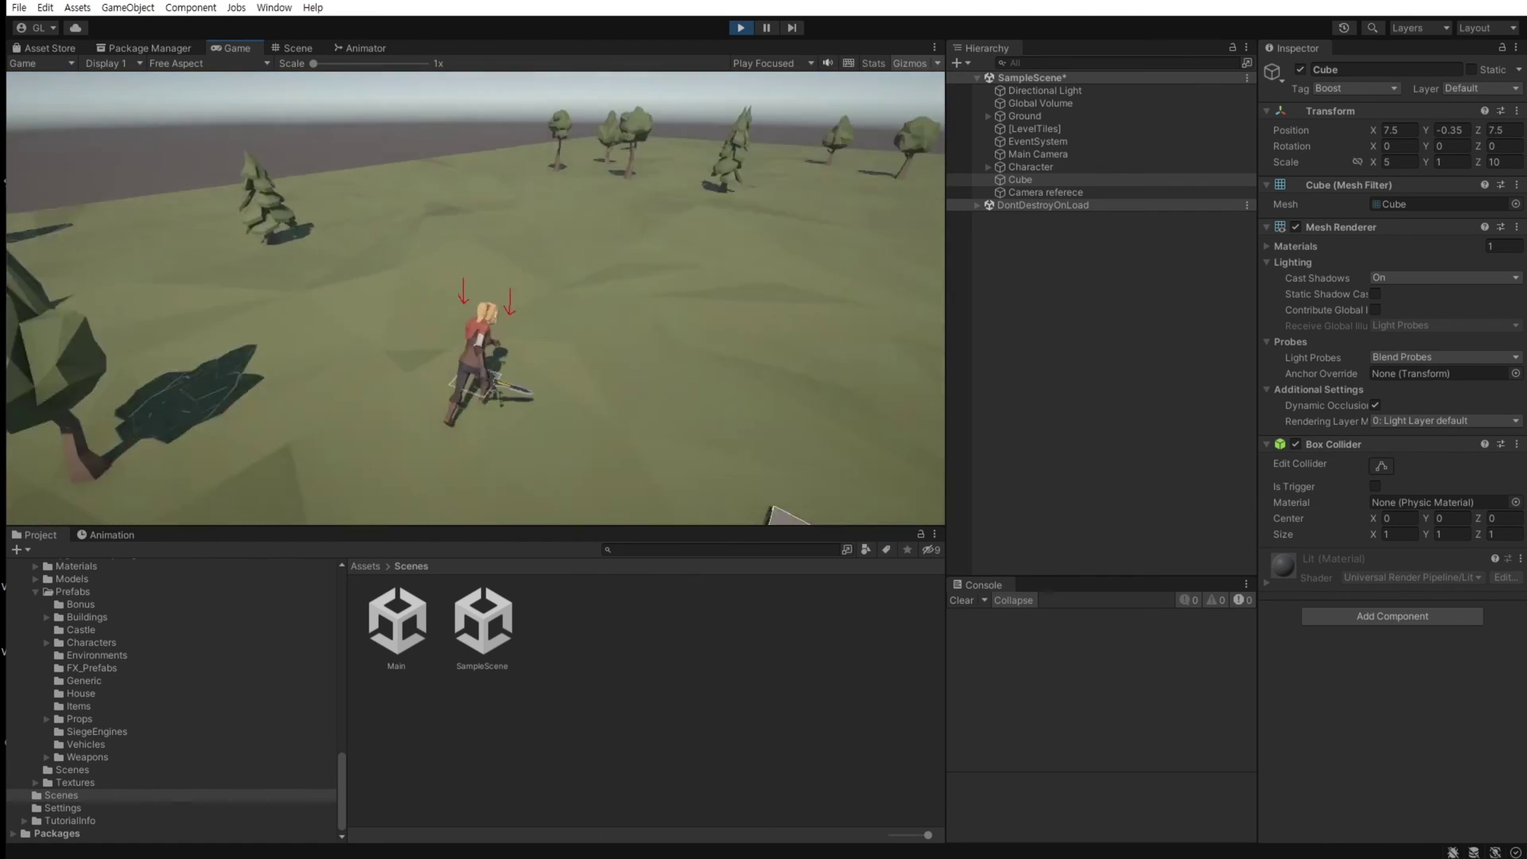
key(w)
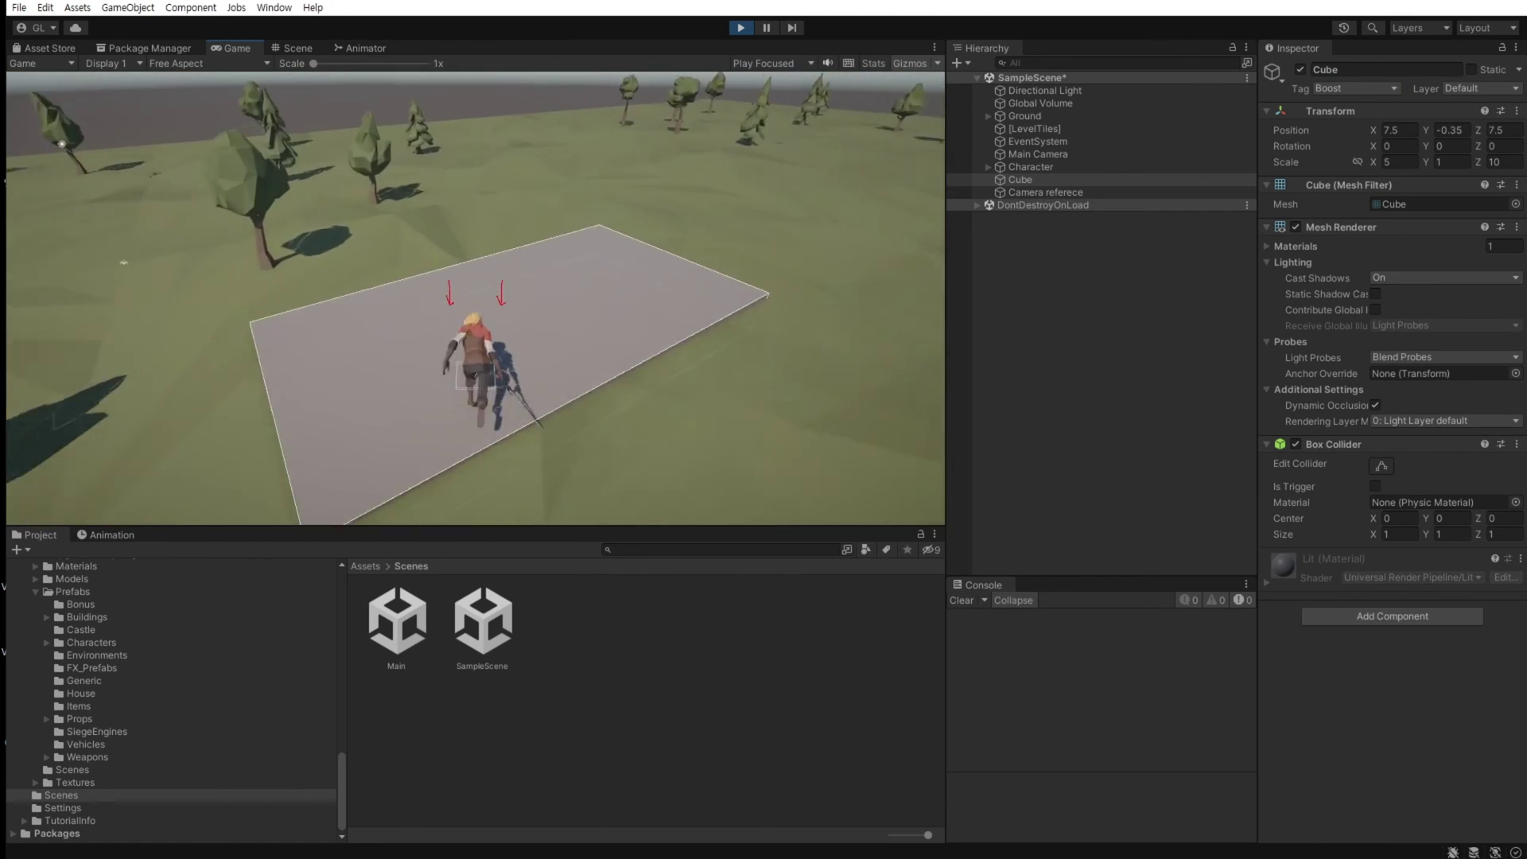
click(741, 28)
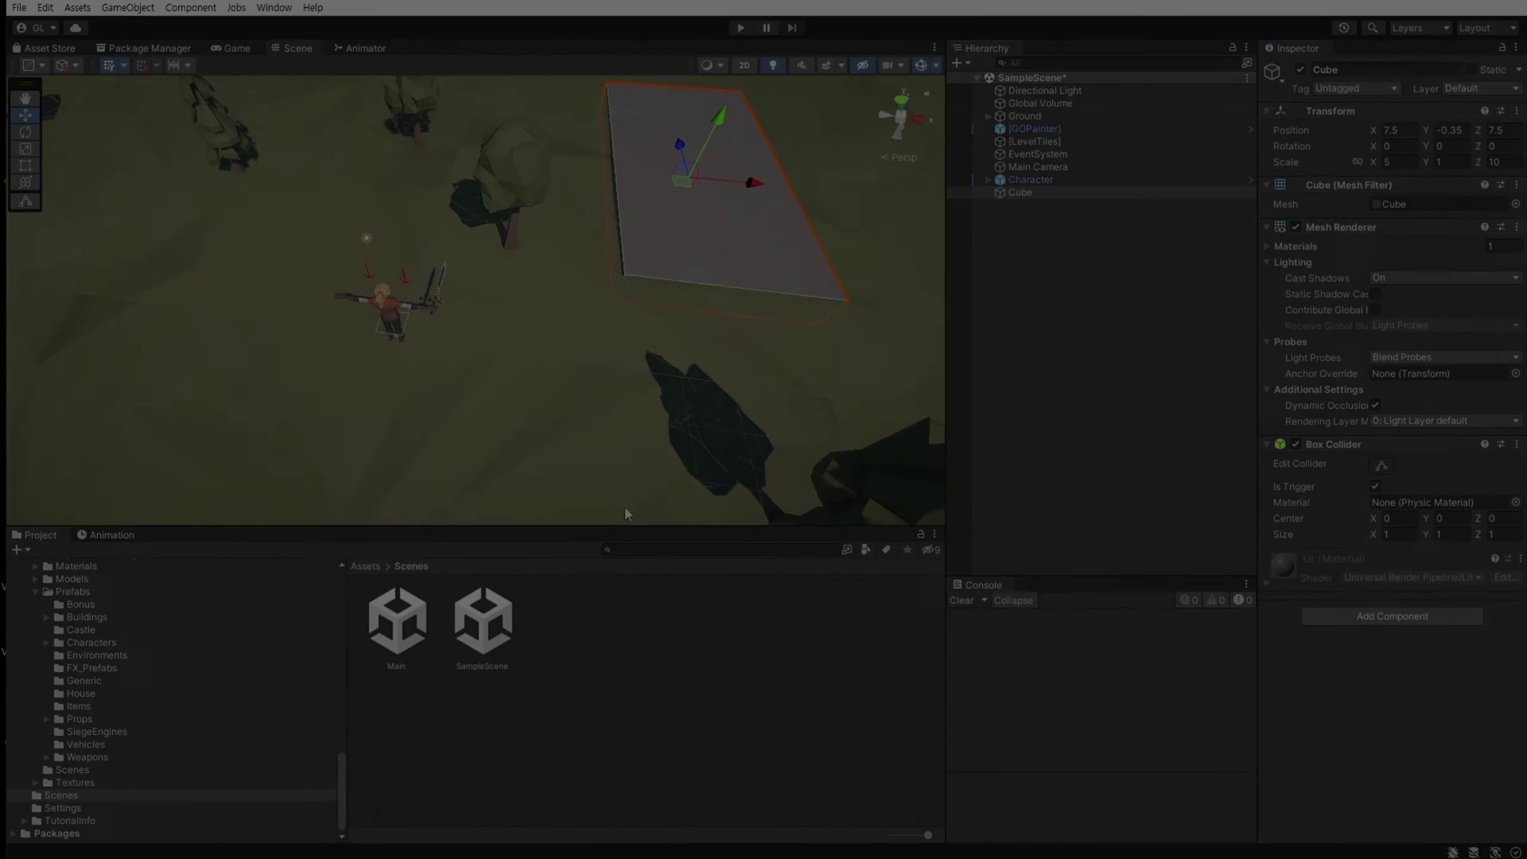
Open the Material Settings asset used by the Character's Environment object and examine the default and tagged surface movement multipliers.
click(1020, 181)
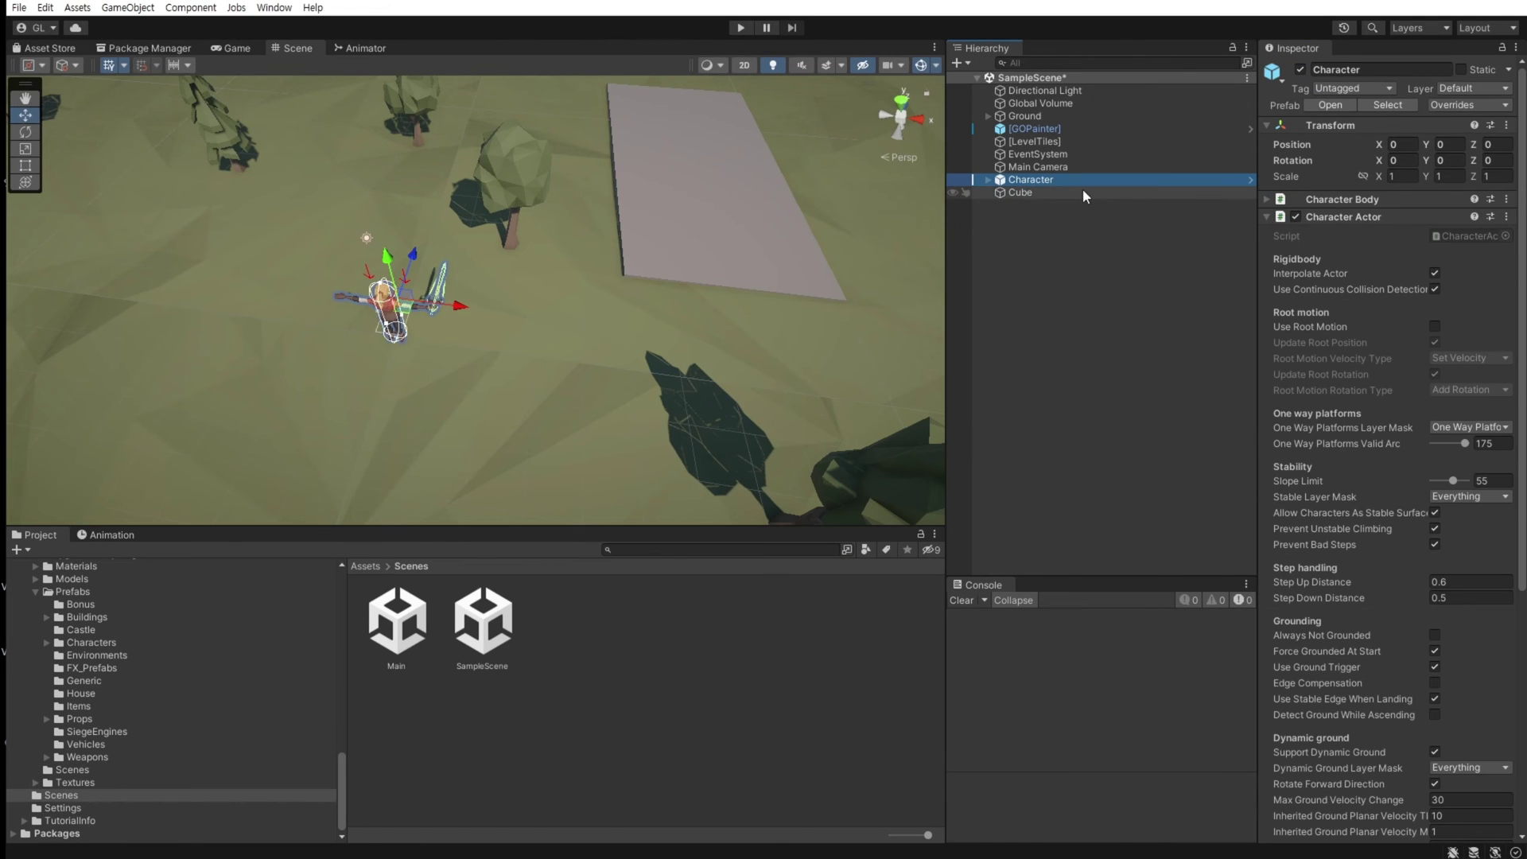
click(989, 180)
click(1038, 231)
click(1397, 221)
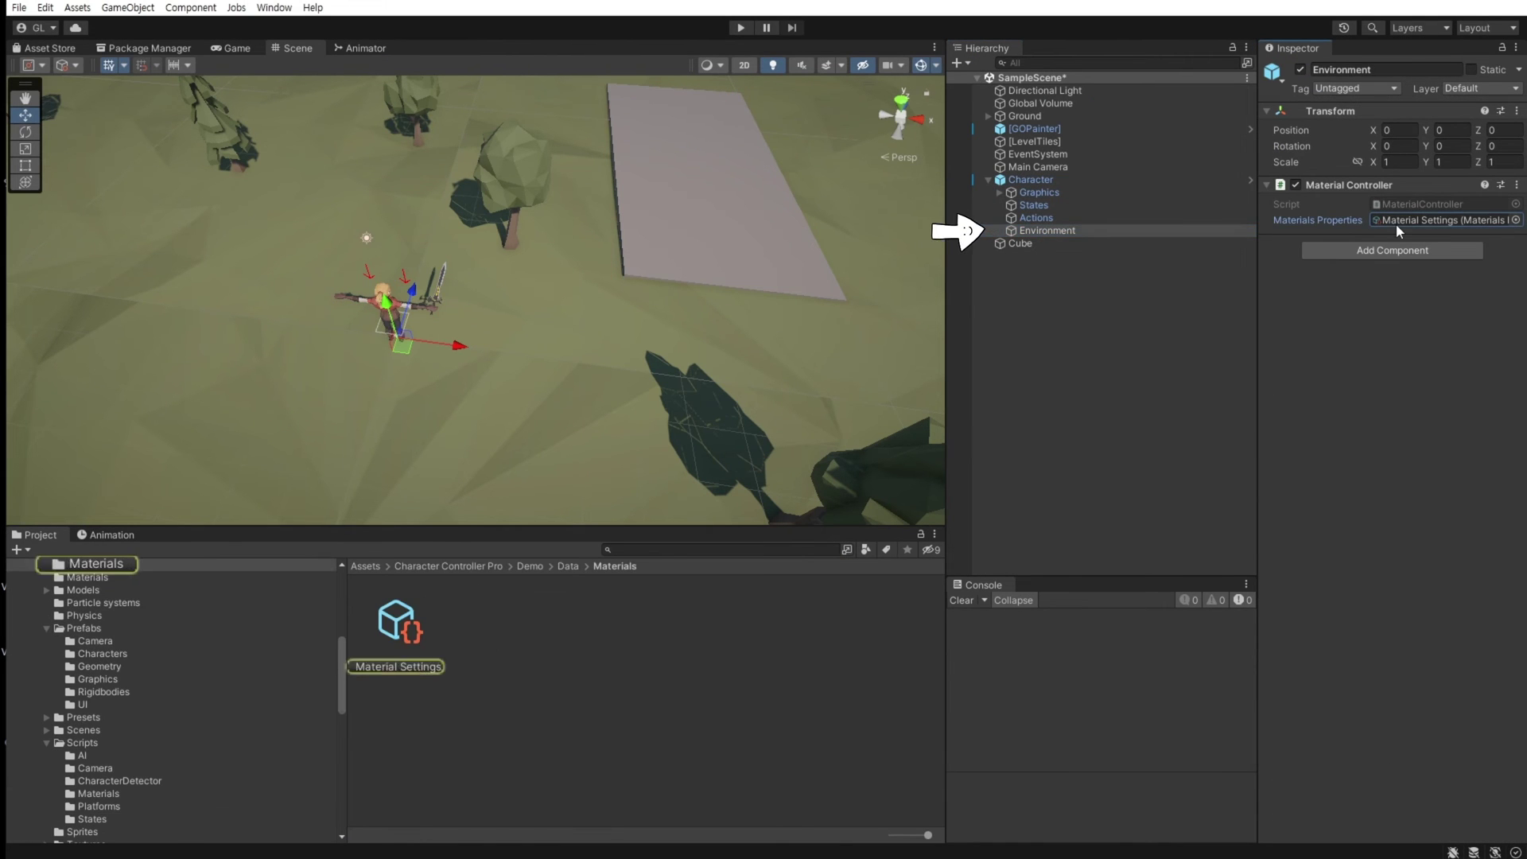
click(378, 637)
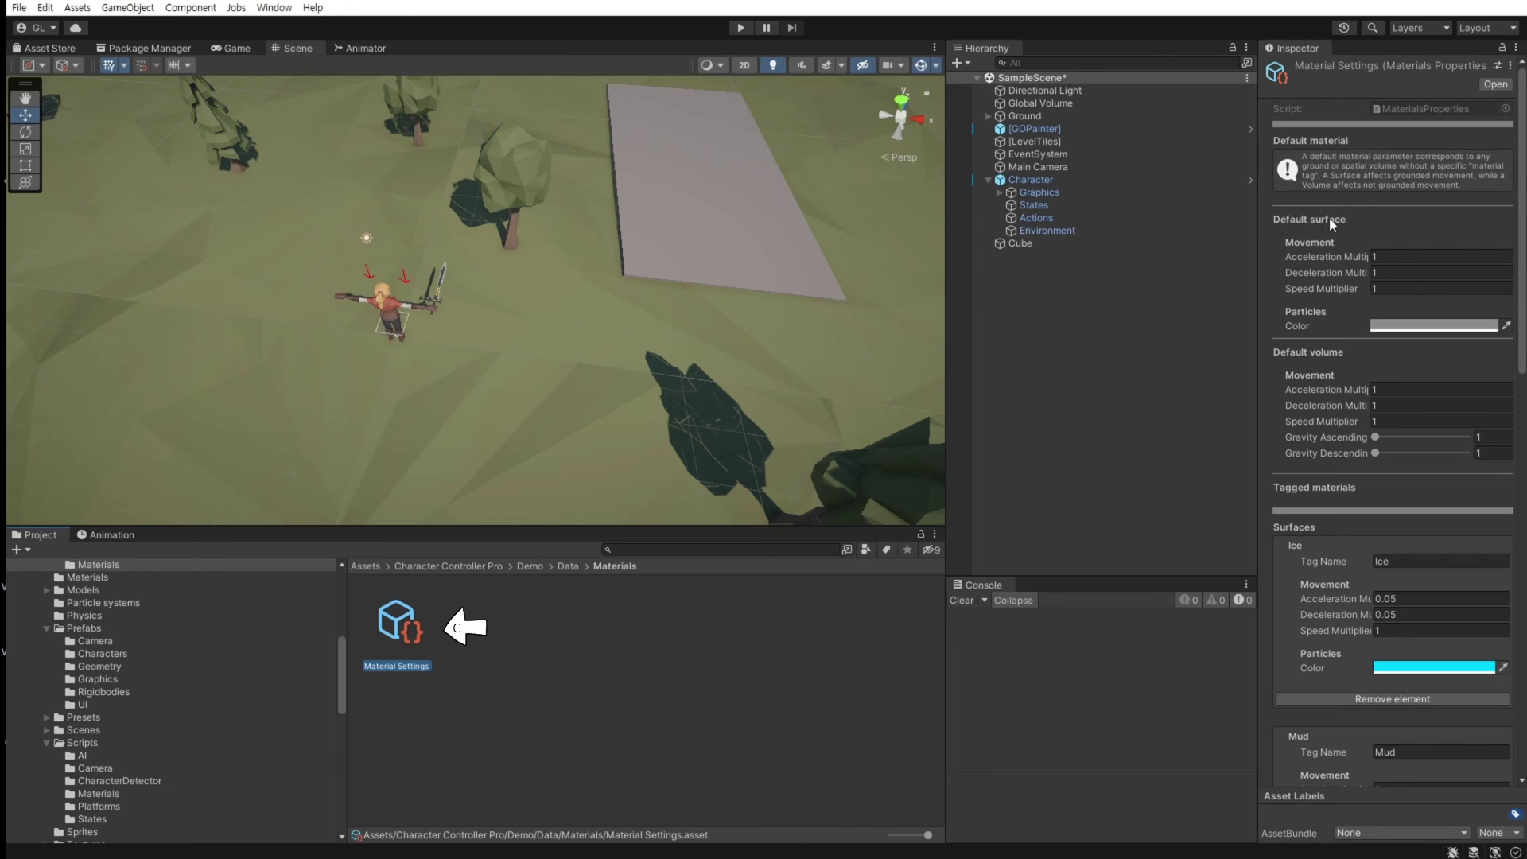
scroll(1373, 406, down, 5)
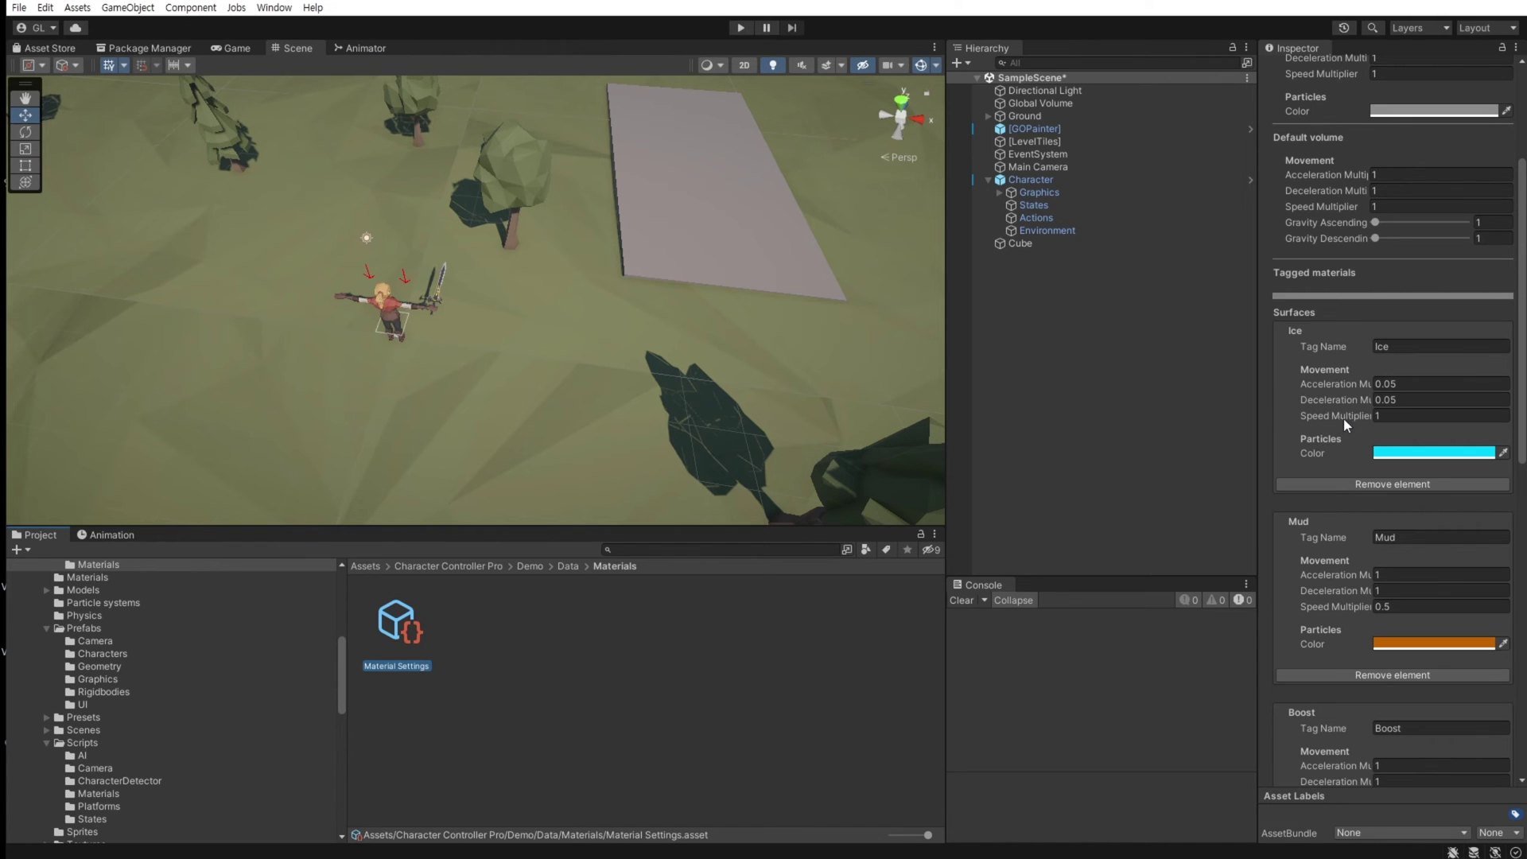
scroll(1344, 418, down, 3)
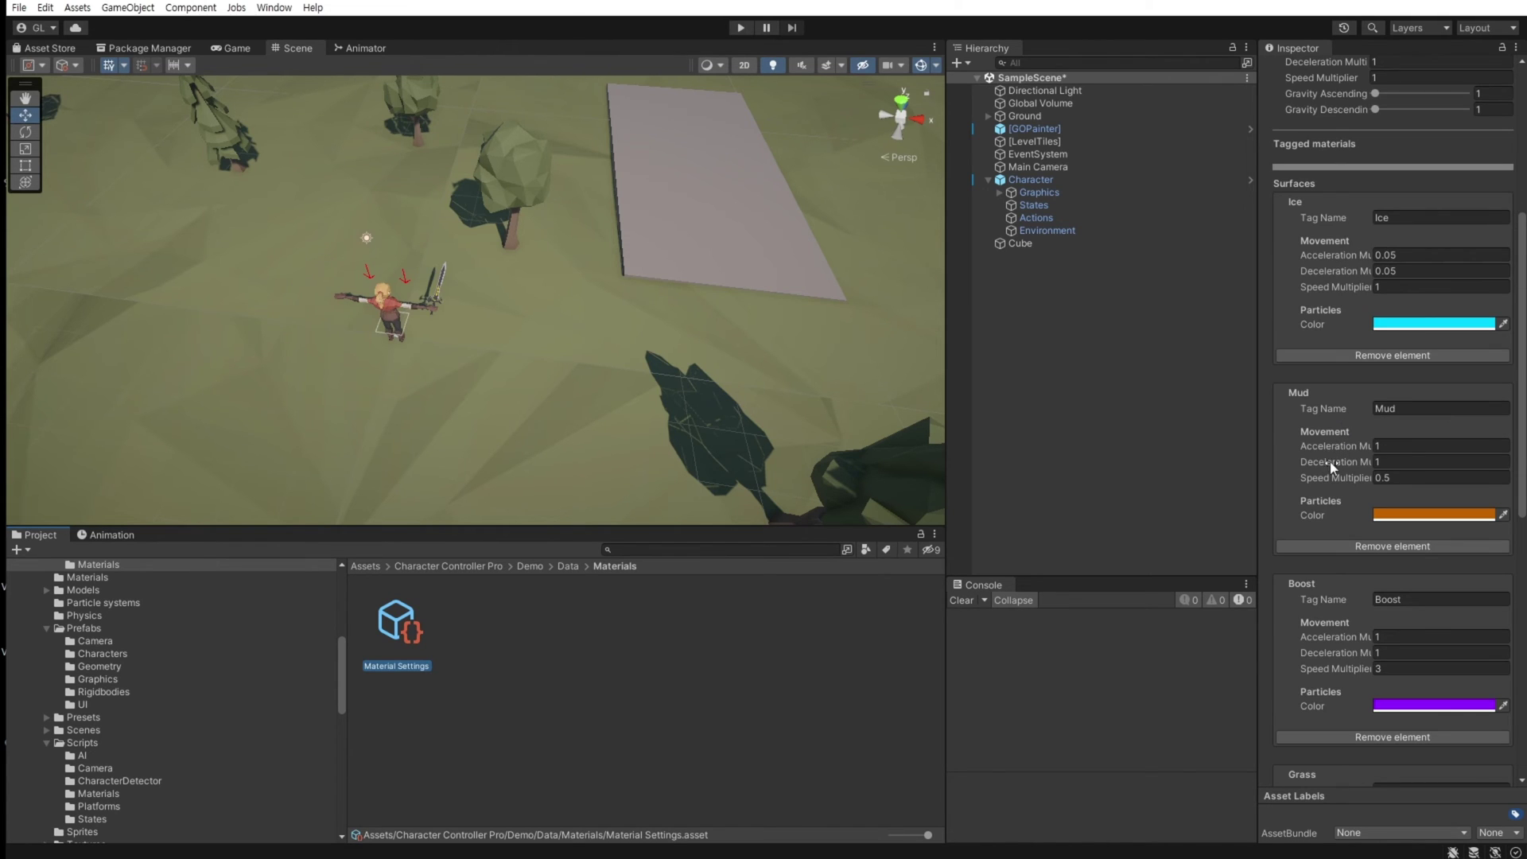
scroll(1329, 478, down, 14)
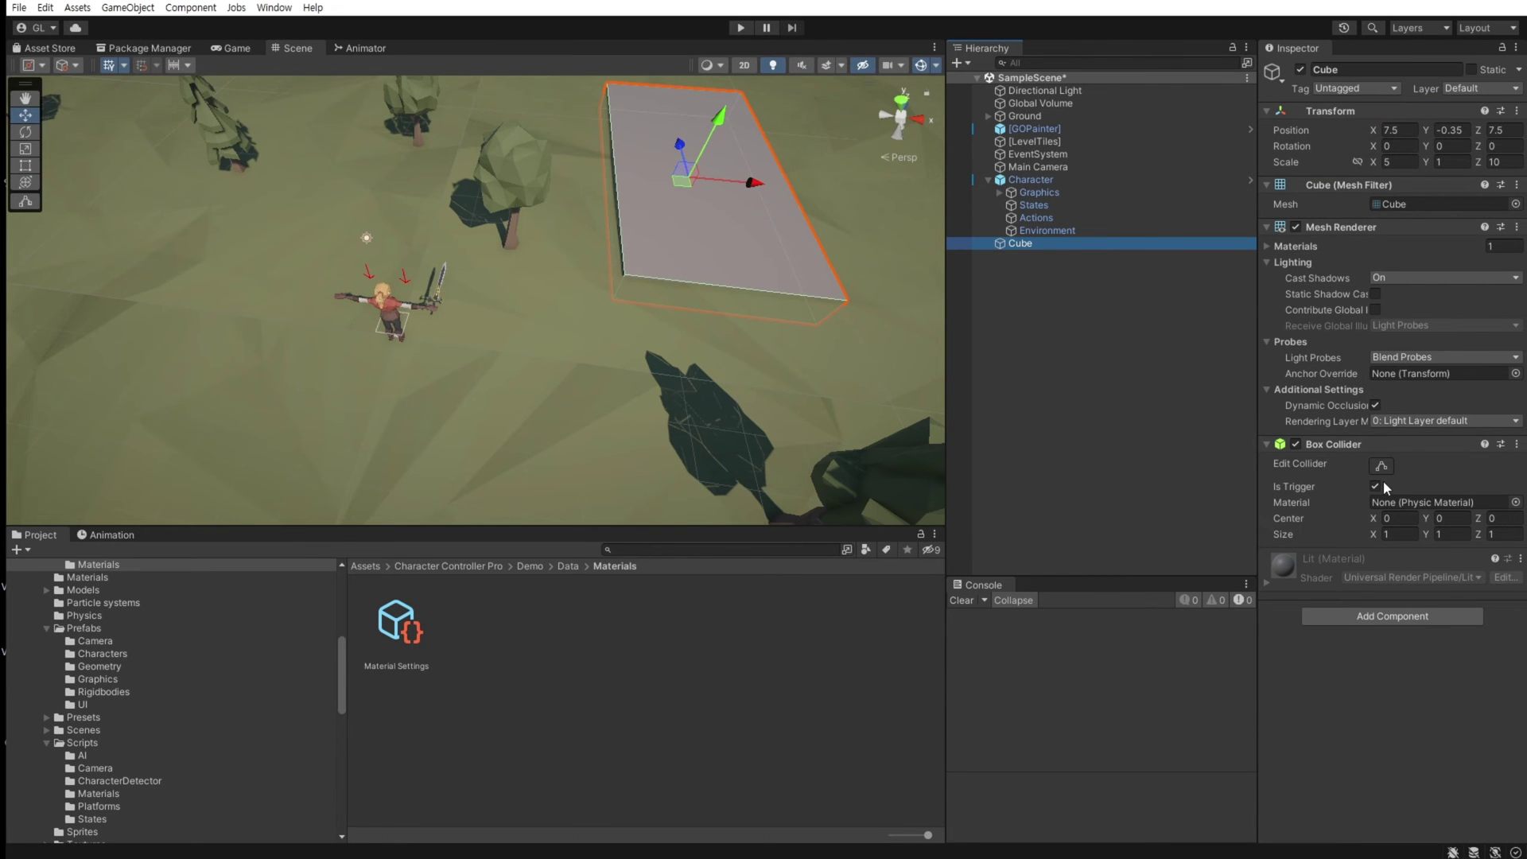
Disable Is Trigger on the cube's Box Collider and set the cube's scale to X 2, Y 5, Z 2.
click(1380, 485)
text(1)
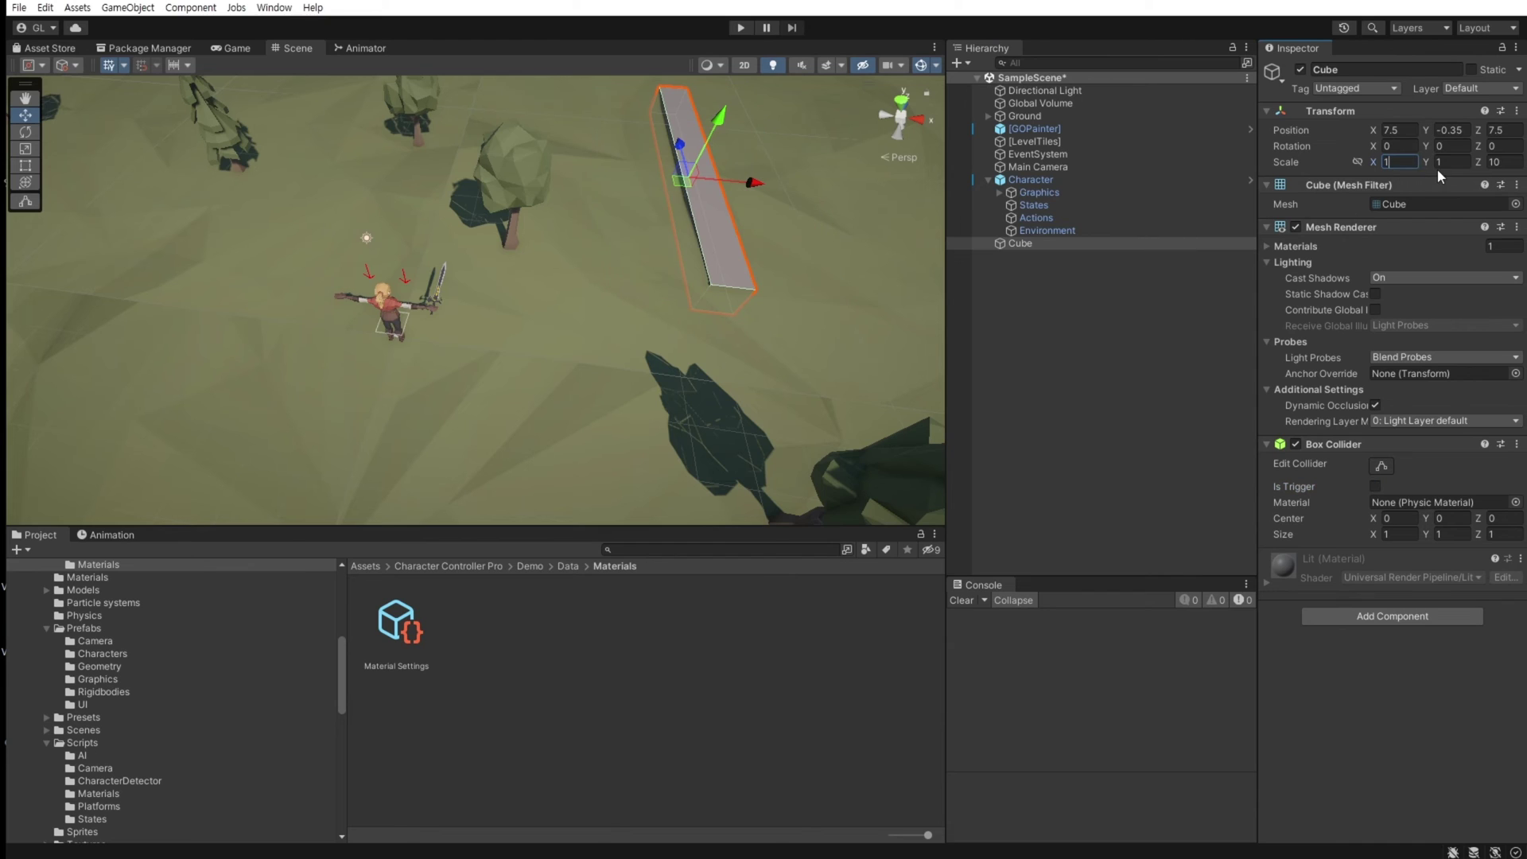
text(2)
click(1505, 163)
text(2)
text(5)
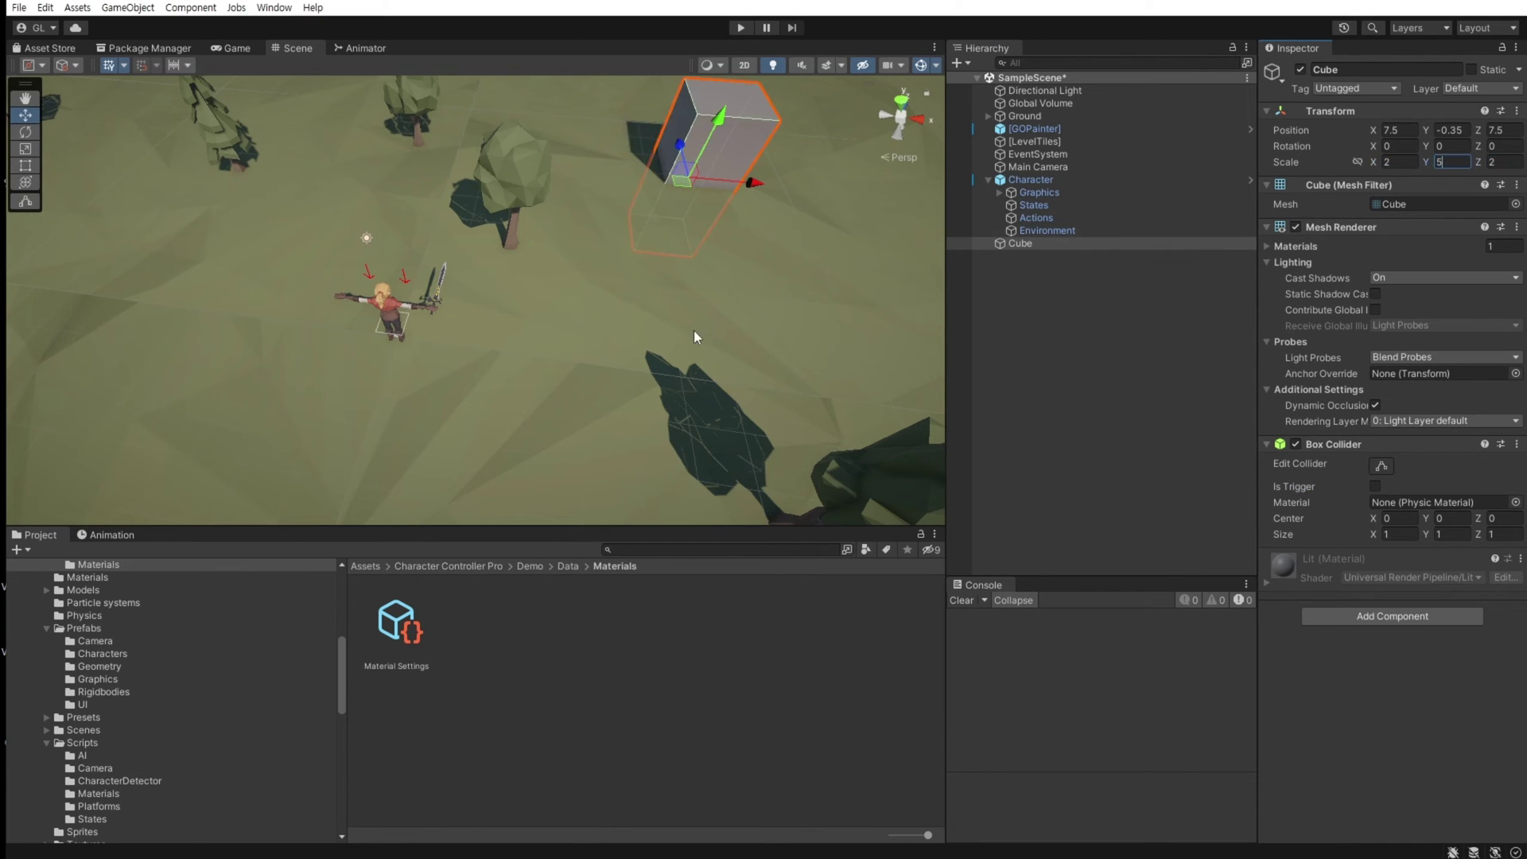
Raise the cube to a Y position of 2.65 so it stands on the ground as a wall.
drag(723, 121, 774, 29)
right_drag(648, 274, 718, 211)
alt+drag(717, 212, 781, 285)
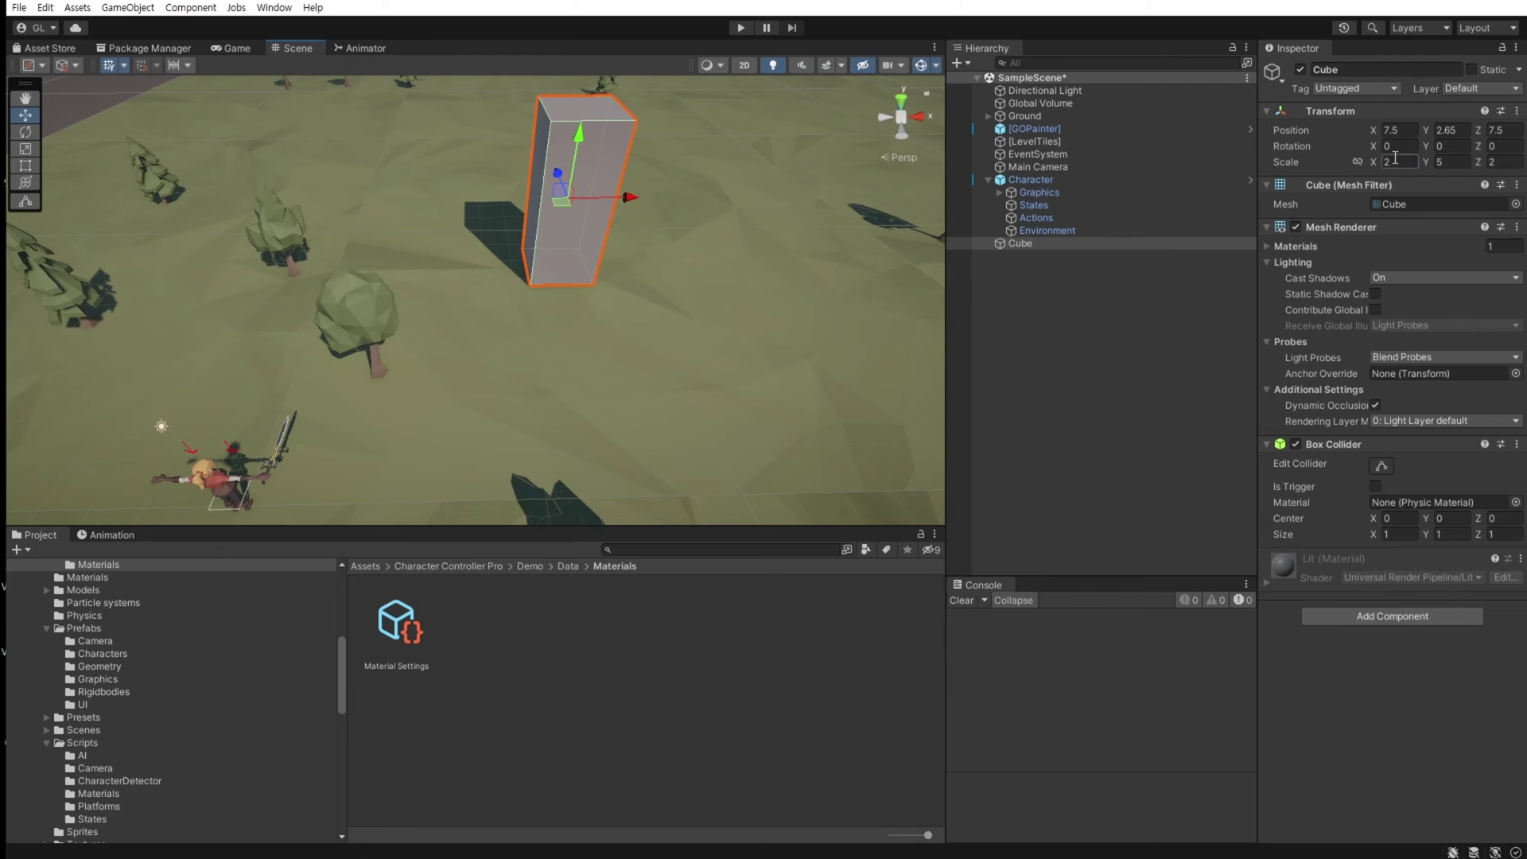
Widen the cube to a scale of 4 on X and Z and tag it as WallSlide.
text(3)
click(1507, 161)
text(3)
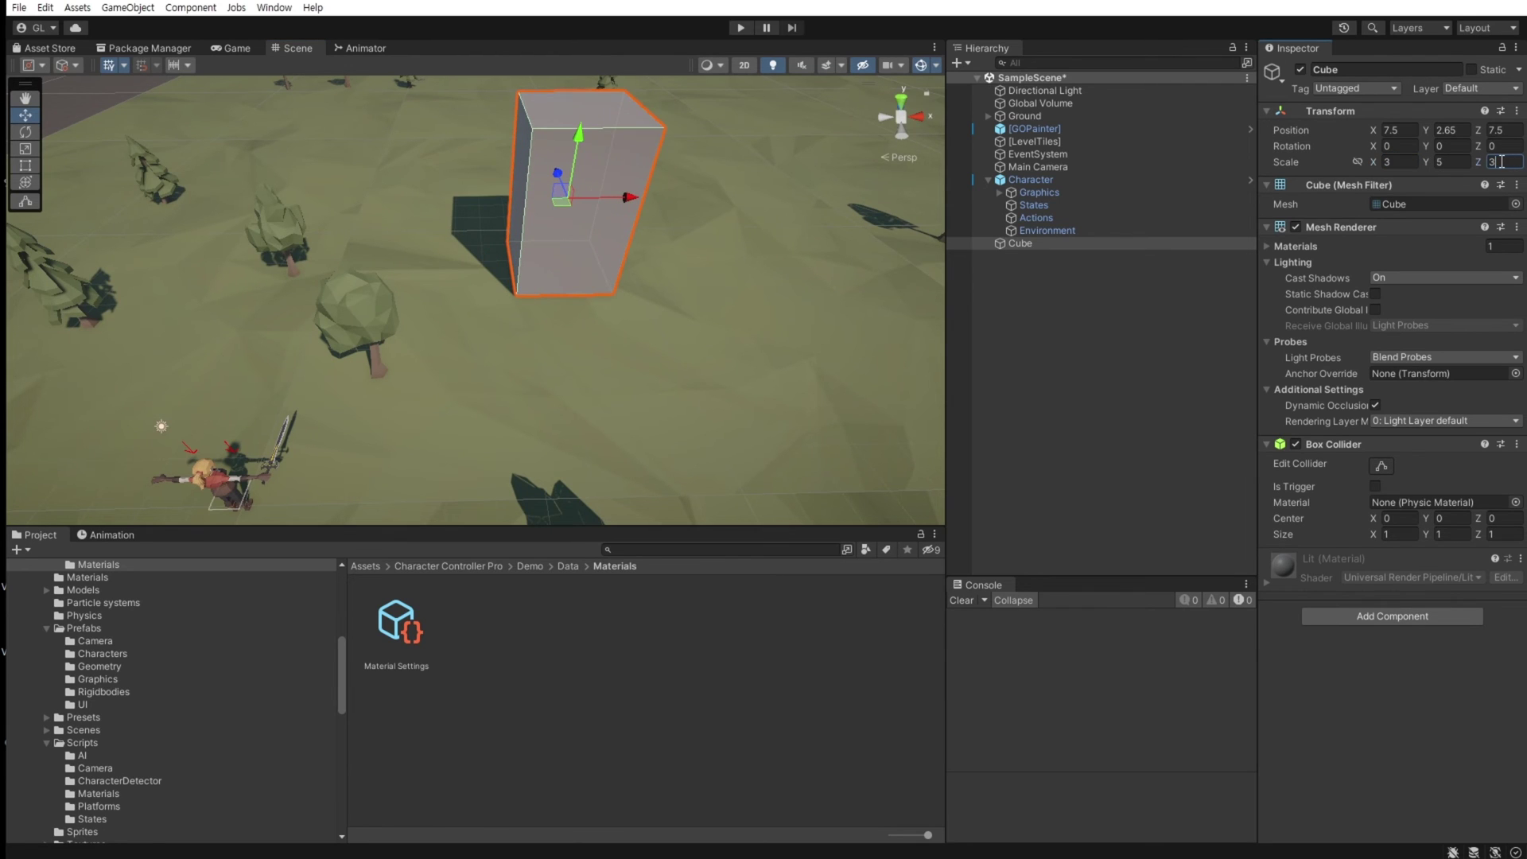
click(1497, 161)
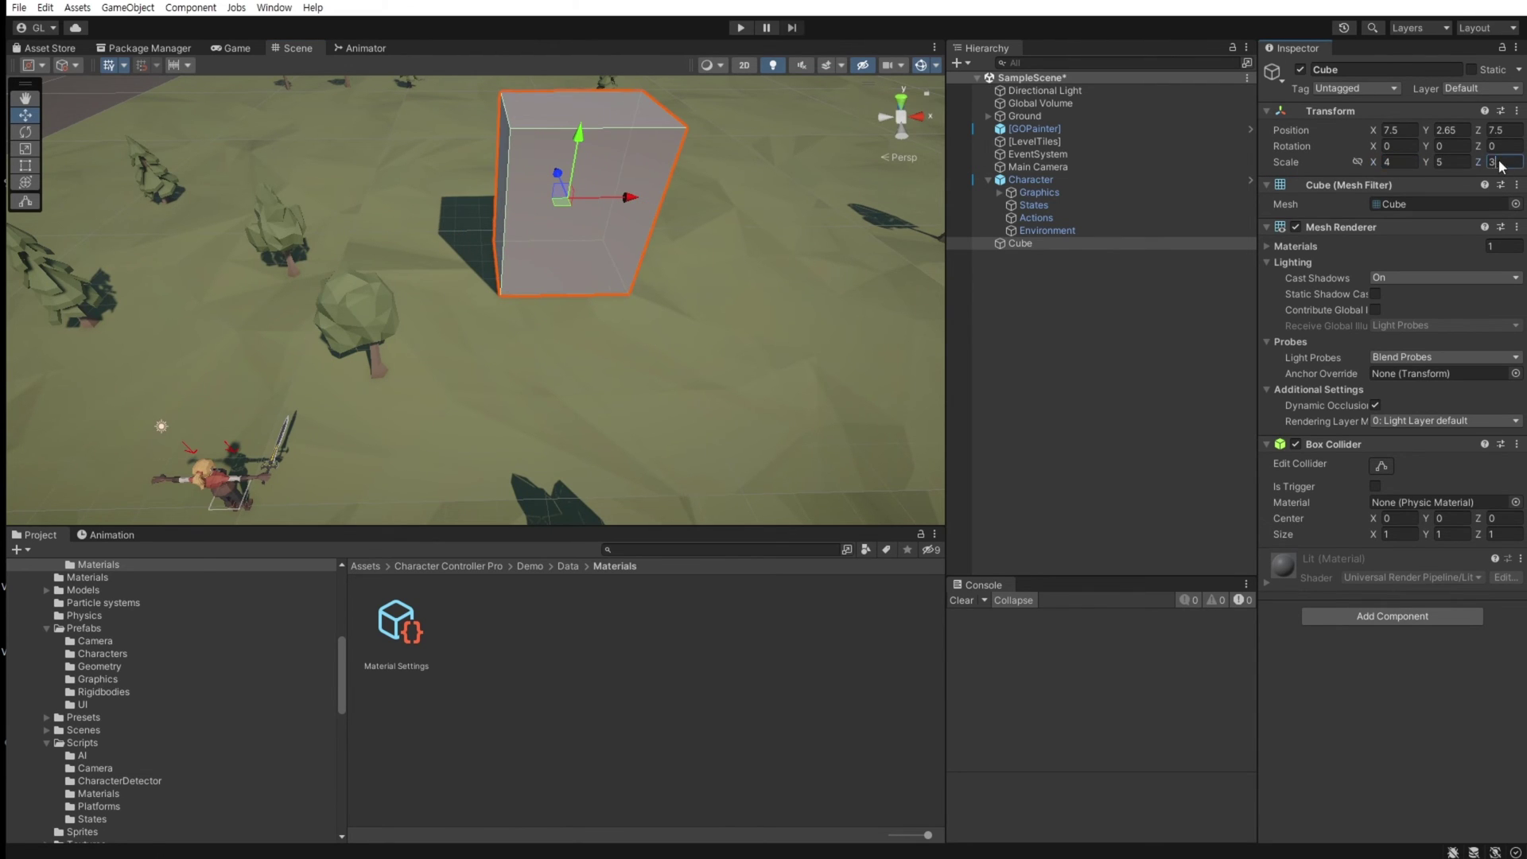
text(4)
click(1350, 88)
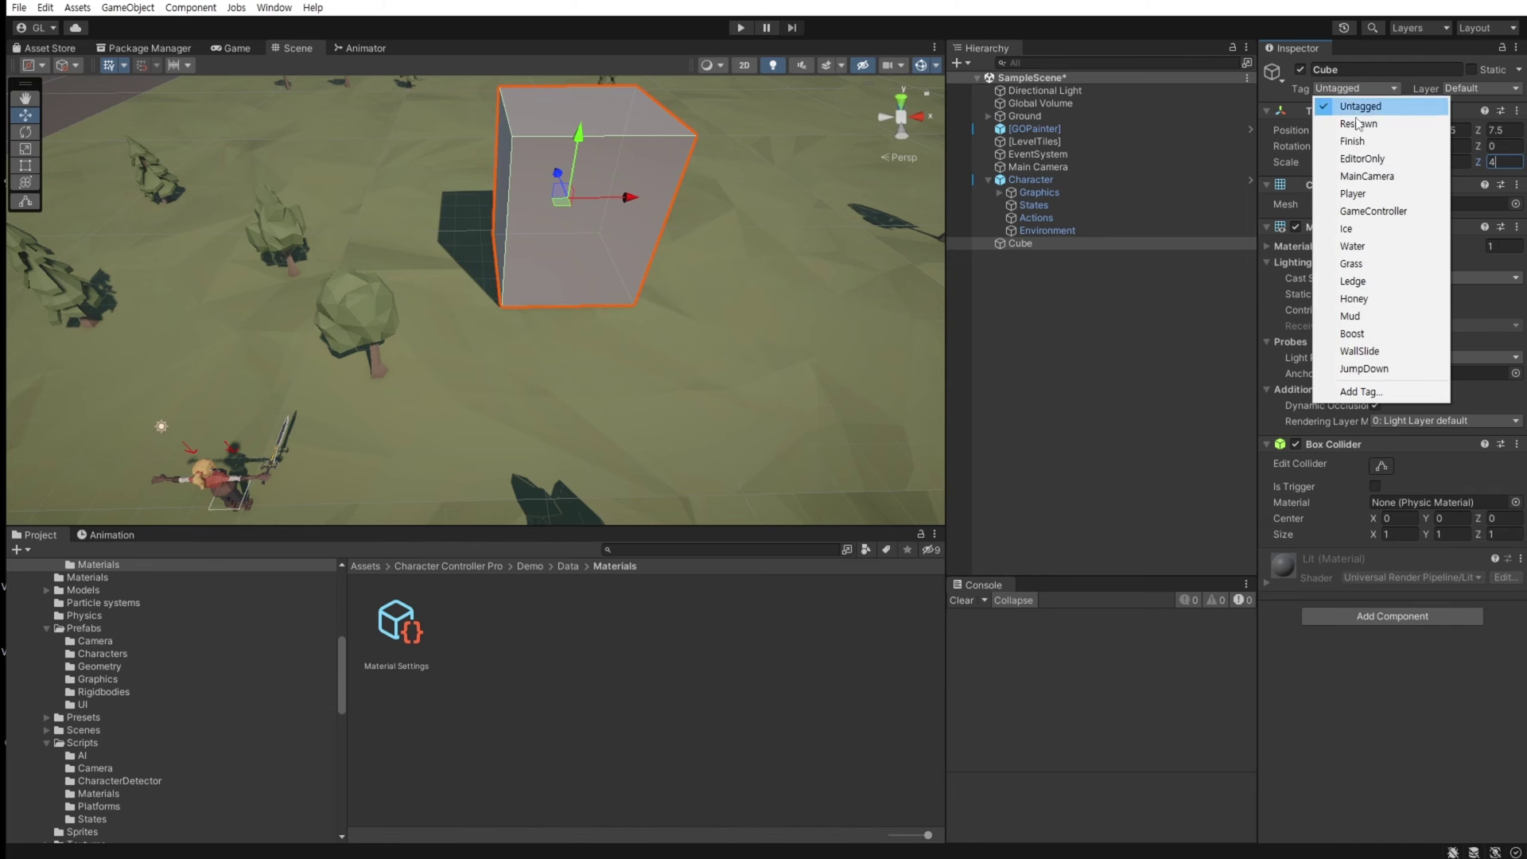
click(1376, 351)
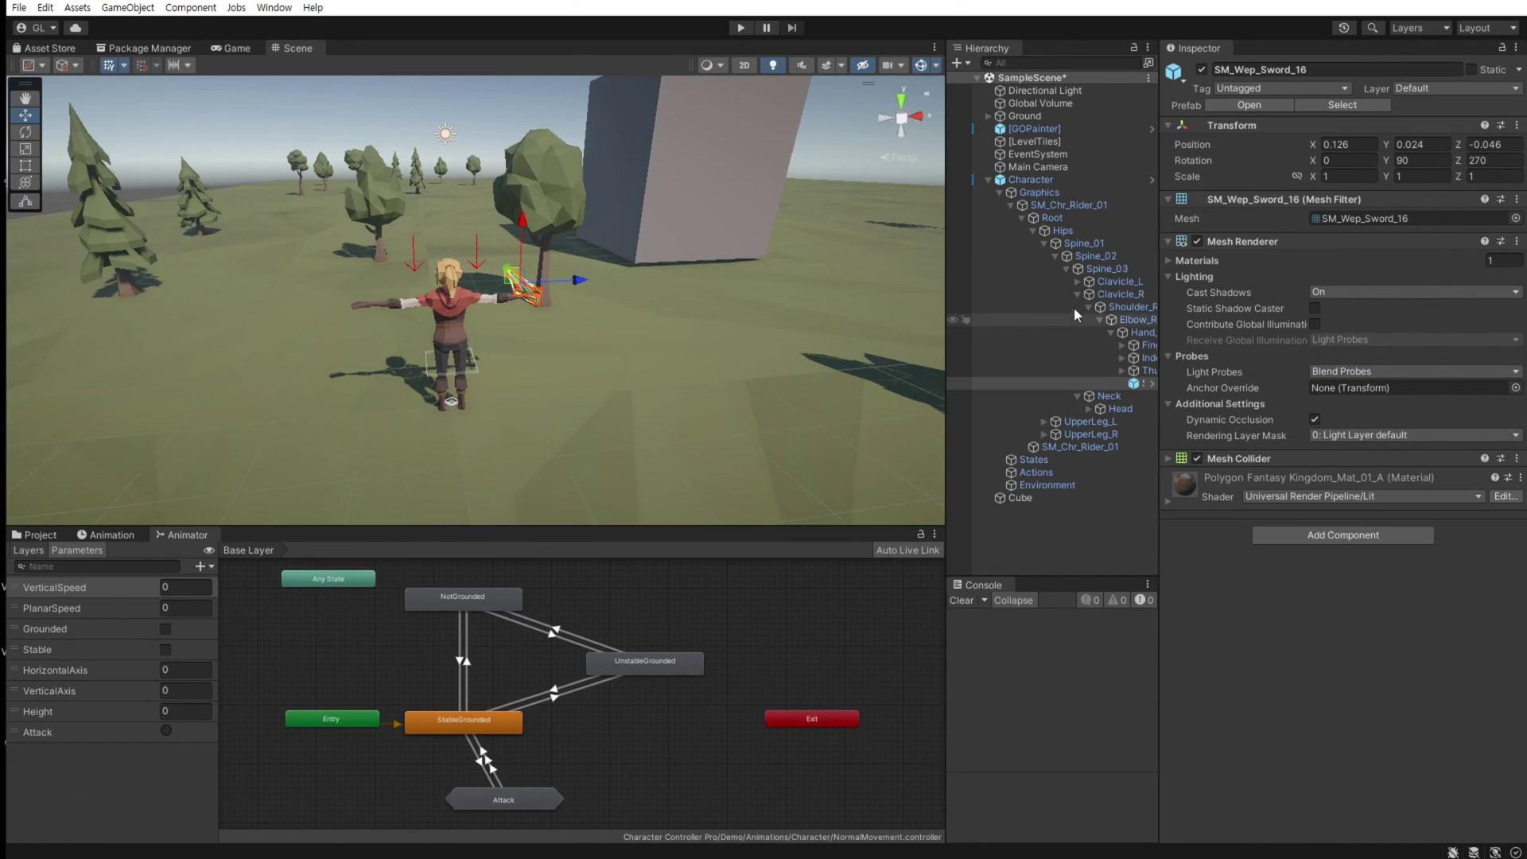
Collapse the Character's Graphics hierarchy and open the WallSlide script from the Wall Slide component on the States object.
click(1021, 218)
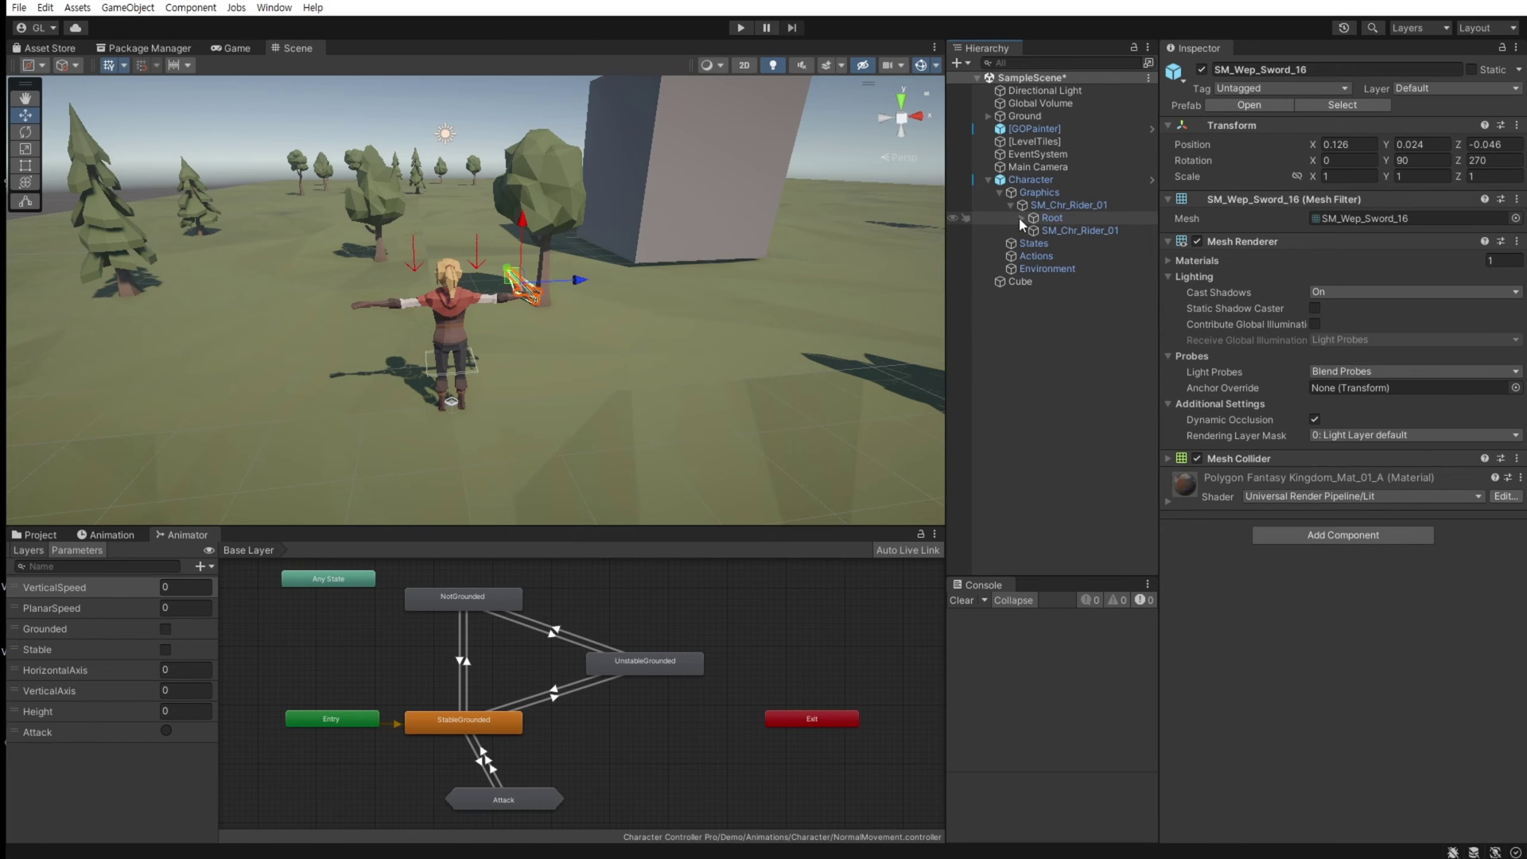
click(1021, 218)
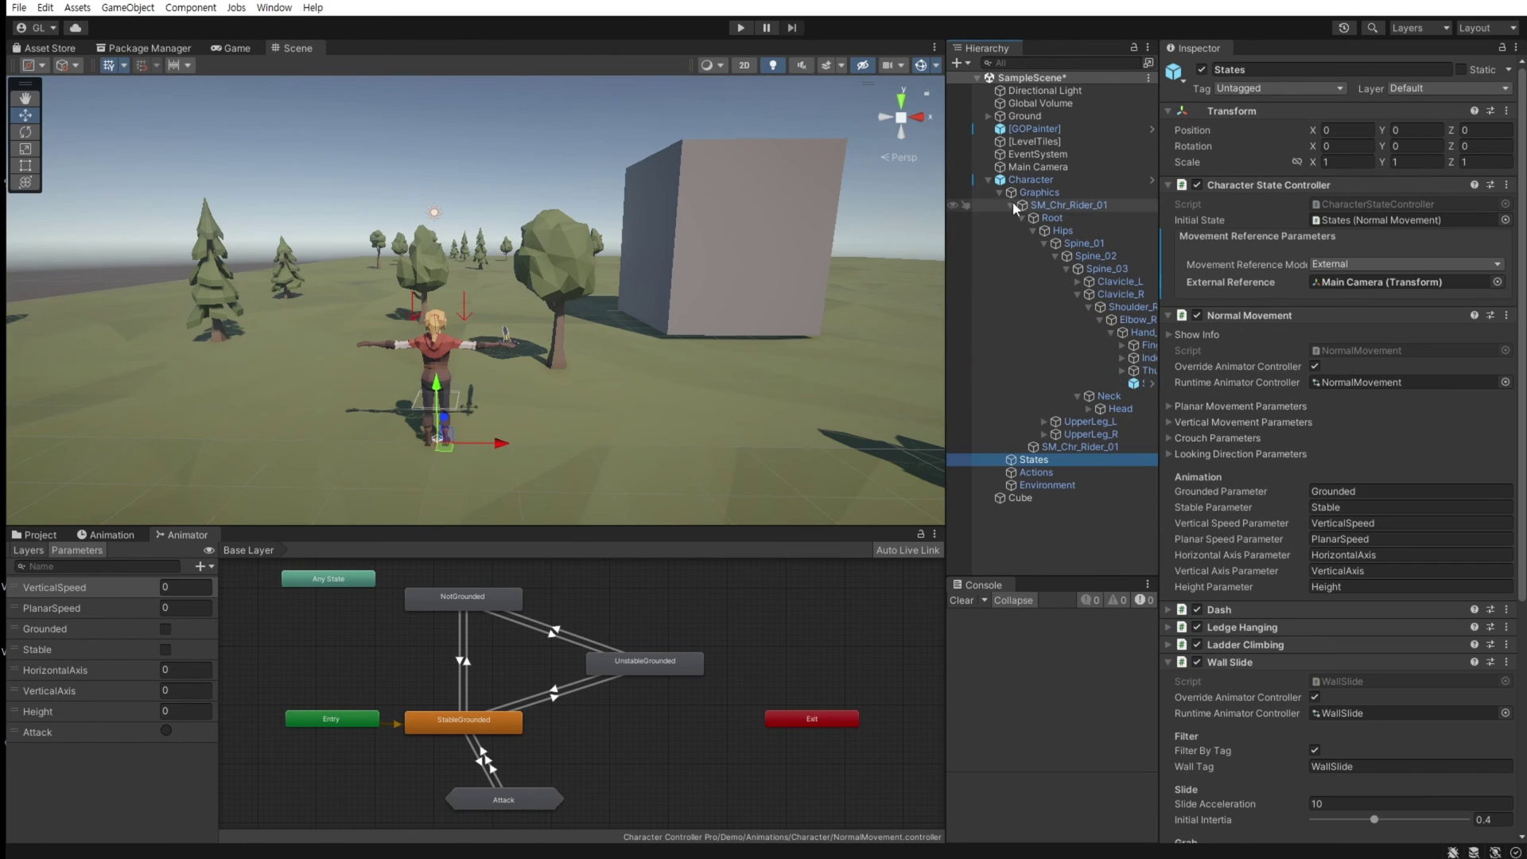
click(999, 192)
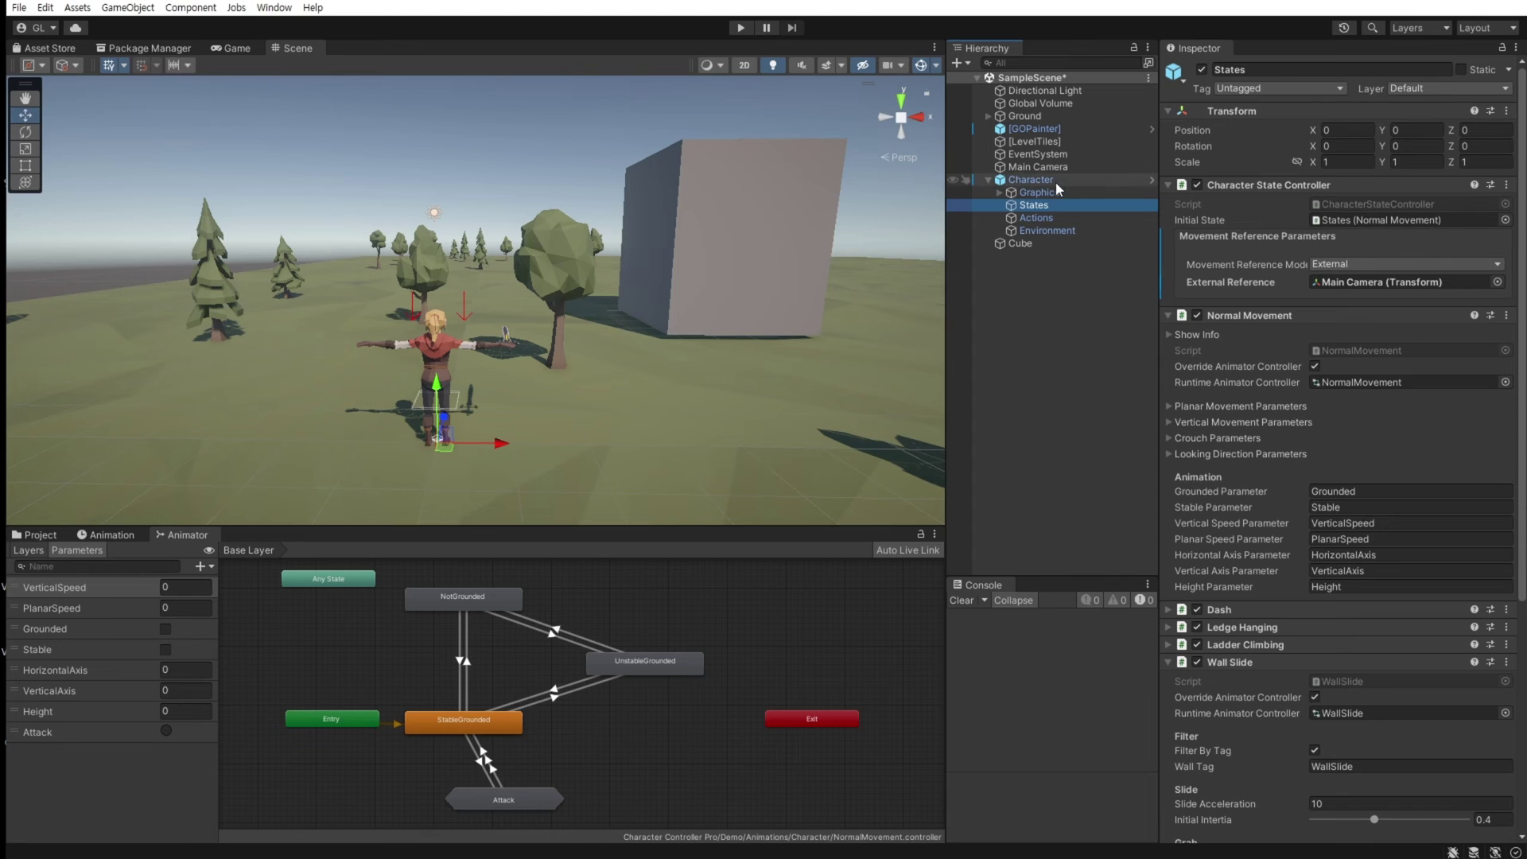
scroll(1285, 627, down, 2)
scroll(1285, 627, down, 6)
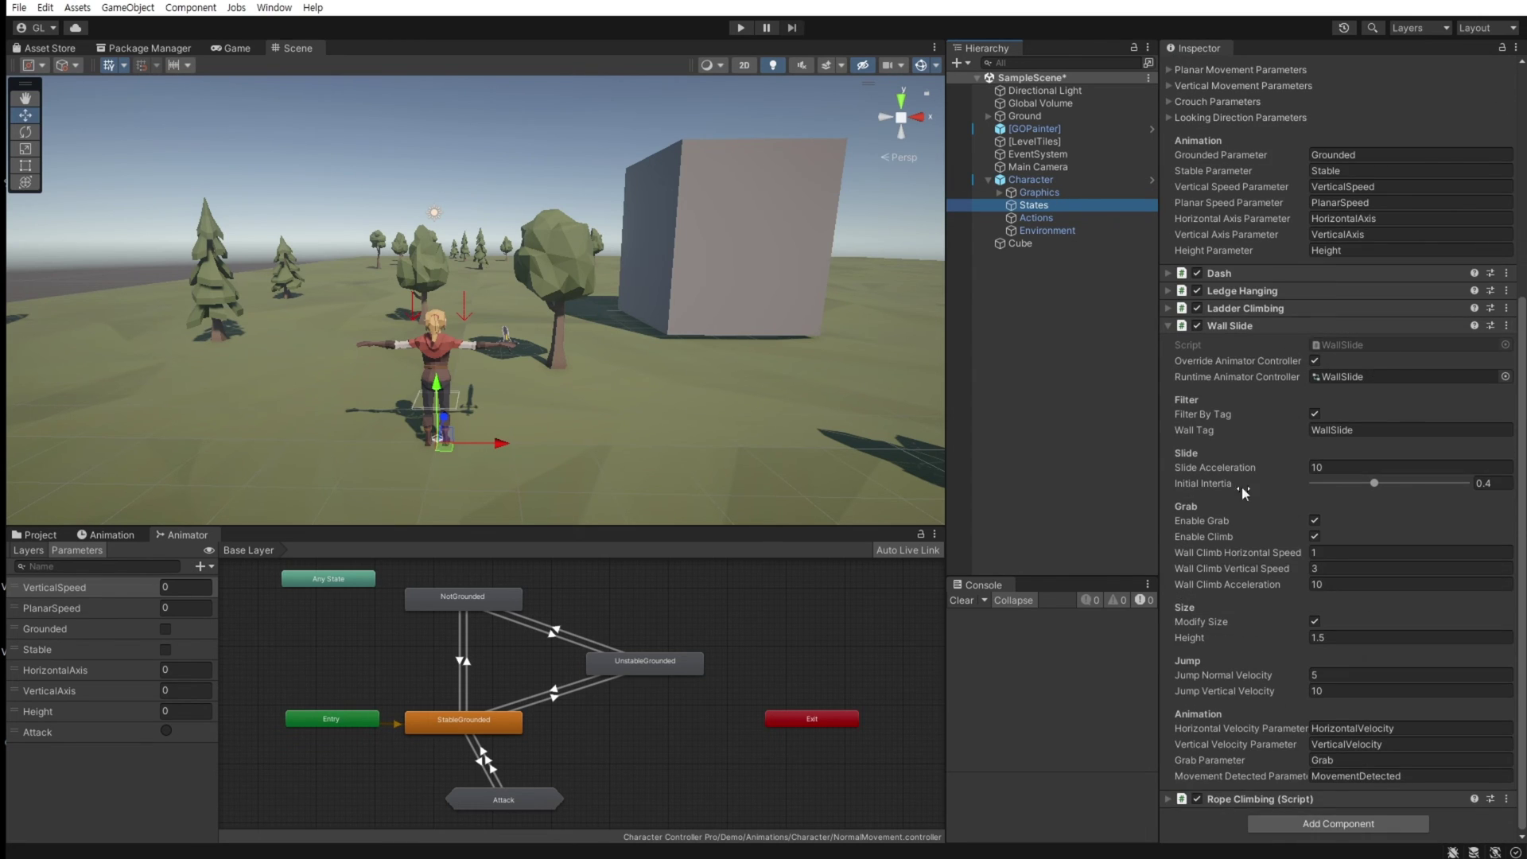
click(1339, 343)
double_click(1340, 344)
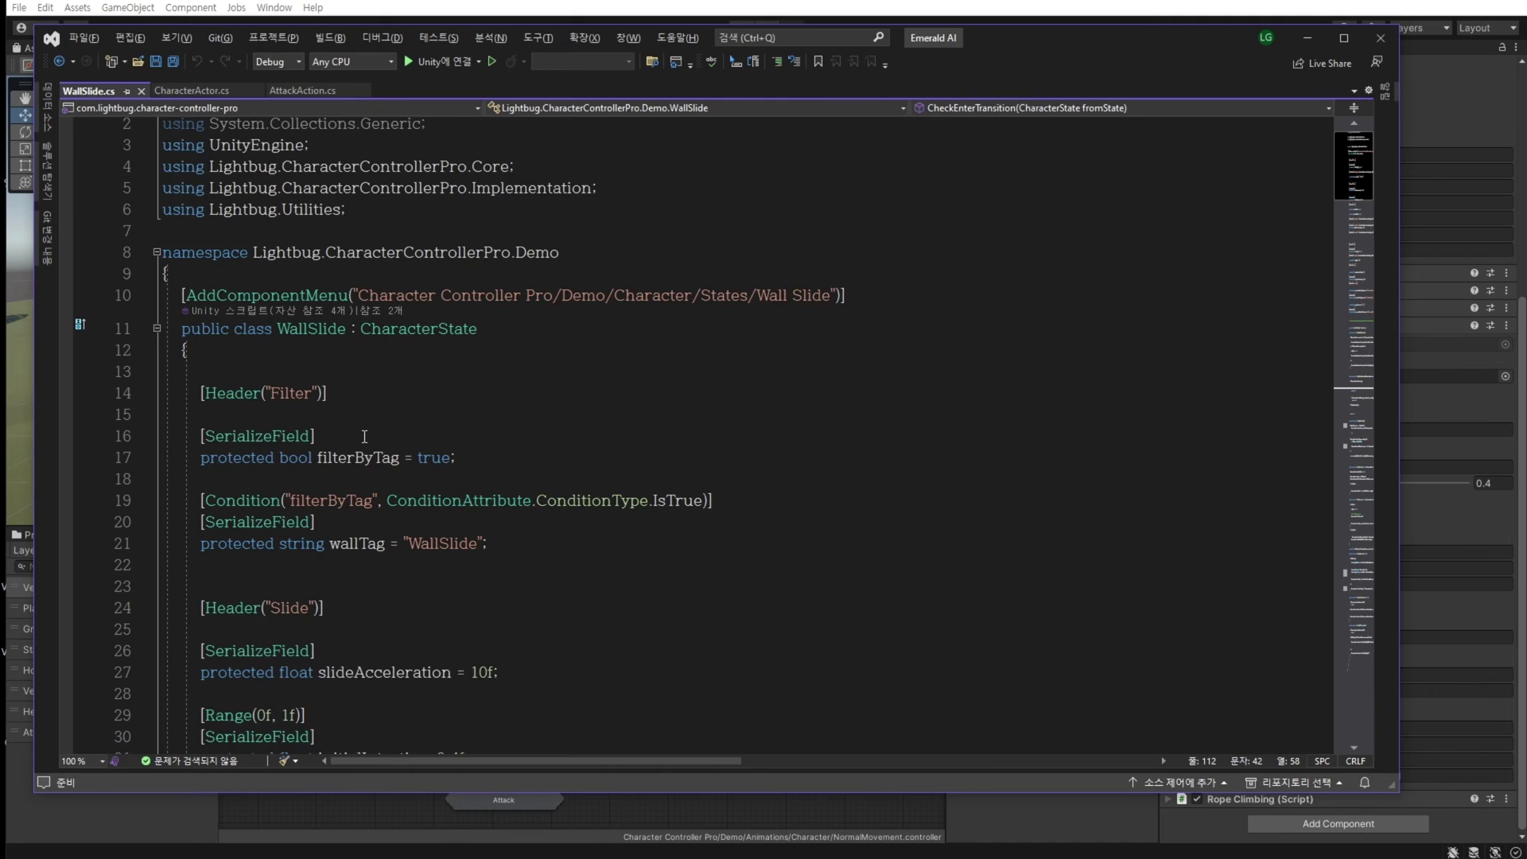
Duplicate the Filter header line at the start of the WallSlide class and rename the upper copy to [Header("Weapon")].
click(487, 243)
key(Down)
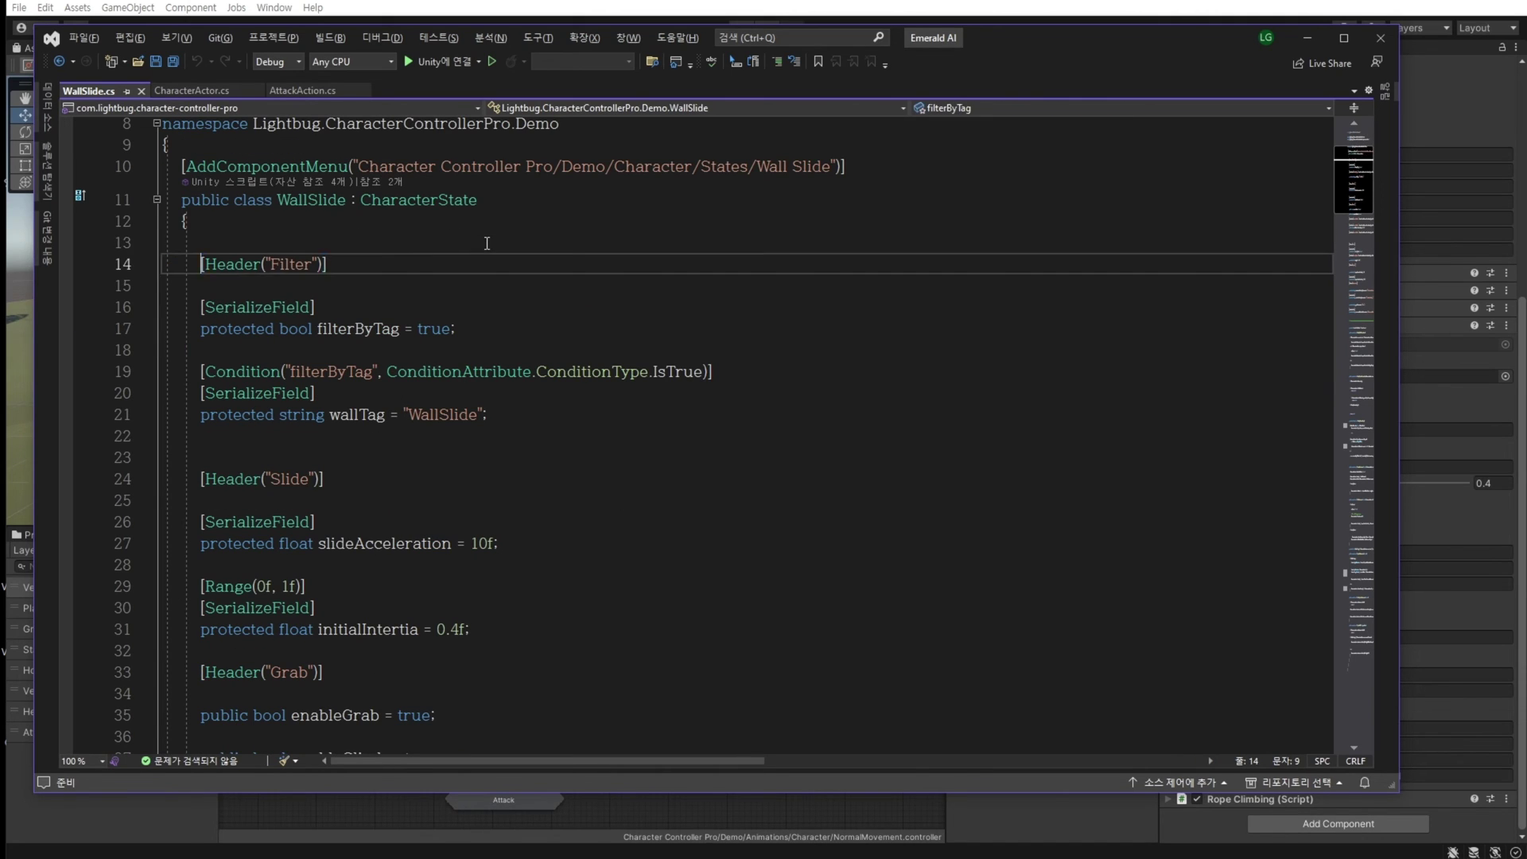
key(shift+End)
key(ctrl+c)
key(Up)
key(Return)
key(Up)
key(Return)
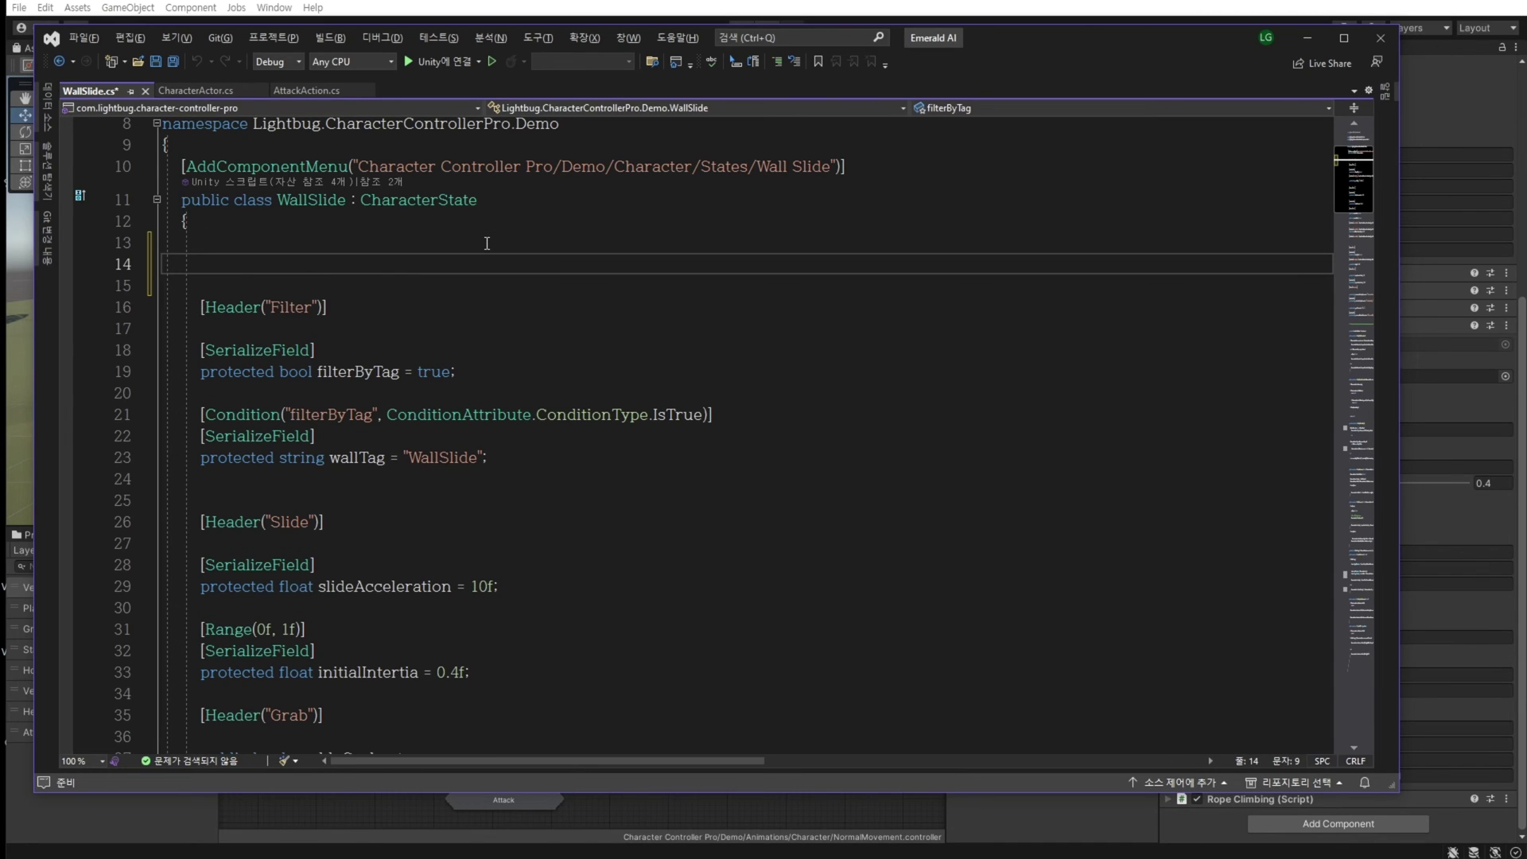
key(ctrl+v)
key(Left)
key(Left)
key(Left)
key(shift+Left)
key(shift+Left)
key(shift+Left)
key(shift+Left)
key(shift+Left)
key(shift+Left)
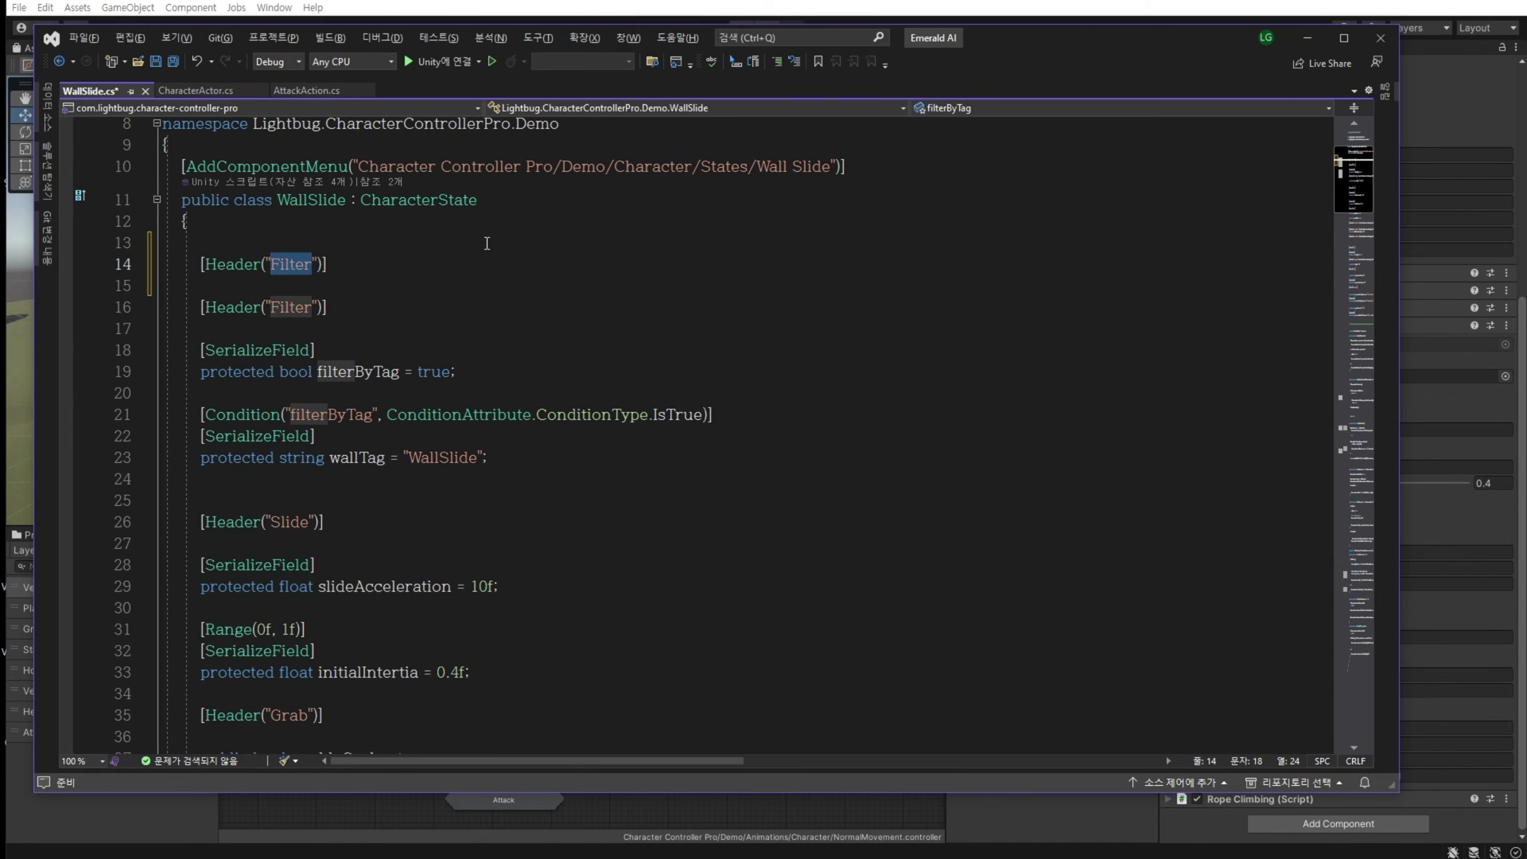
text(Weapon)
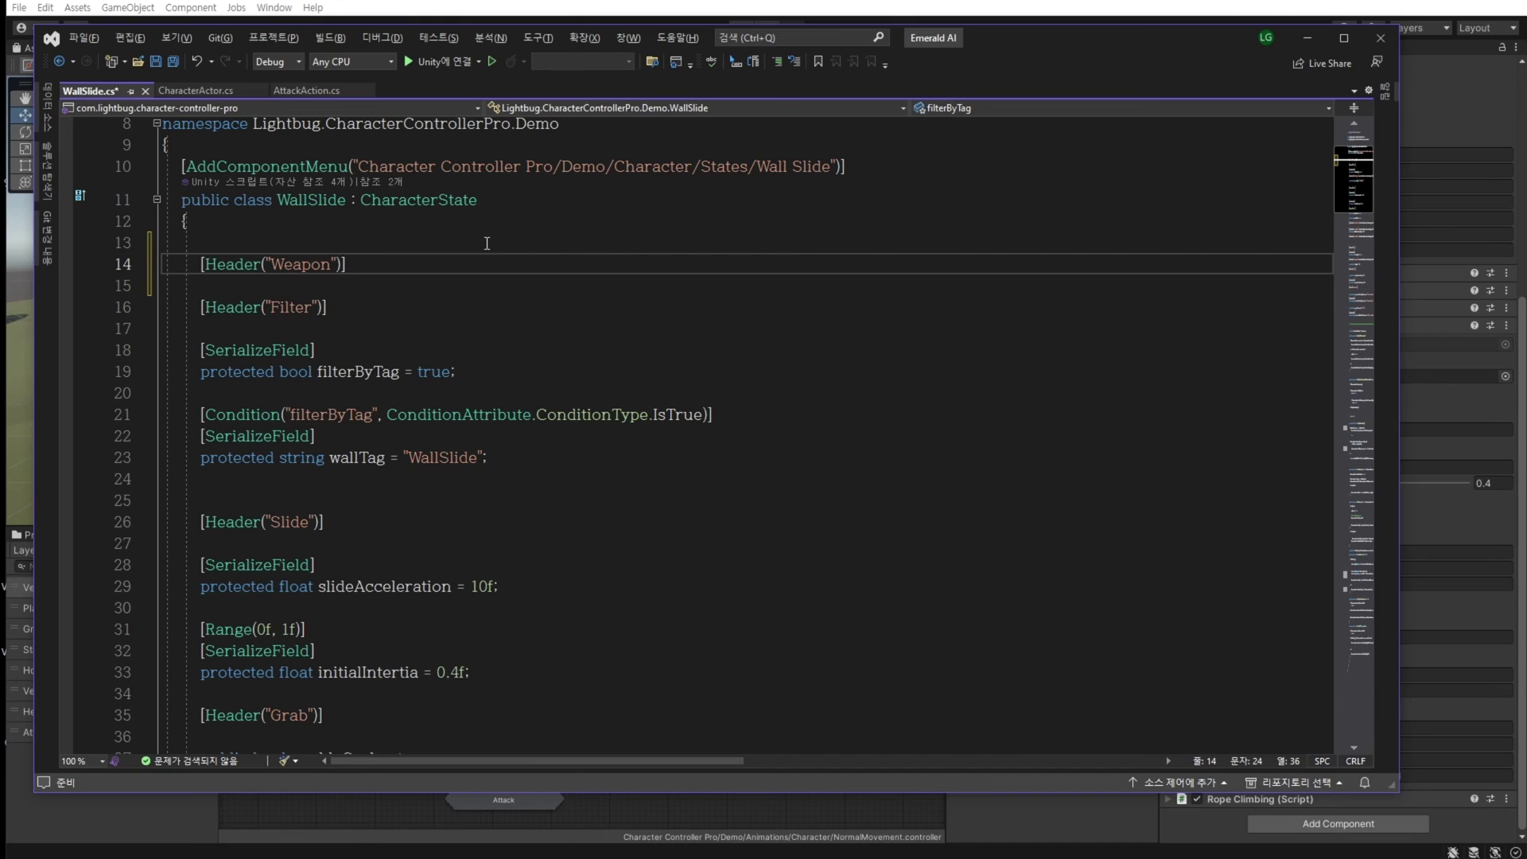
Declare the field "public GameObject weapon;" under the Weapon header.
key(Return)
text(public GameObject )
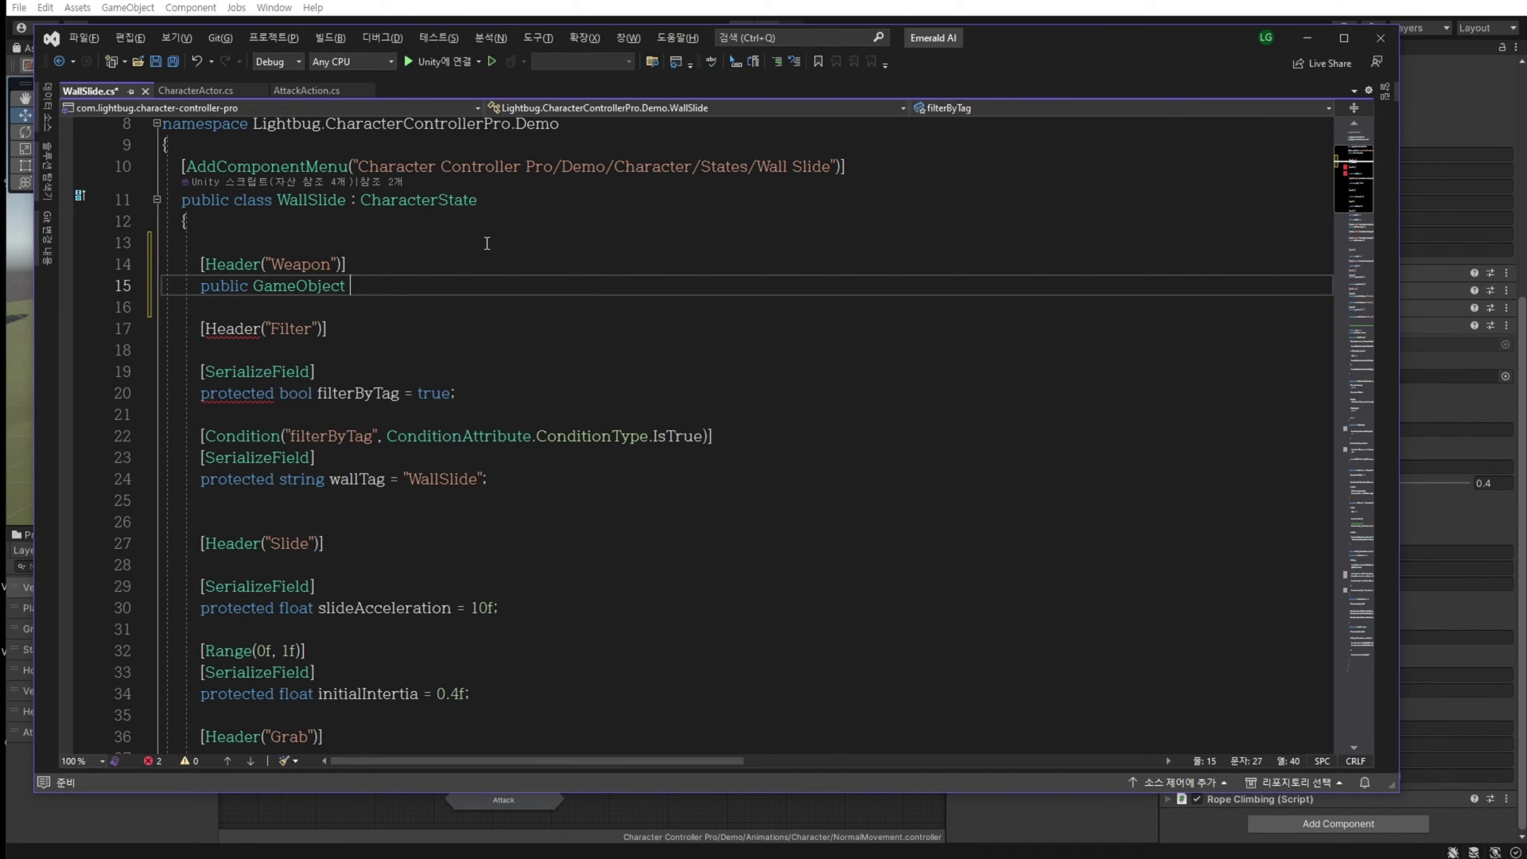
text(wea)
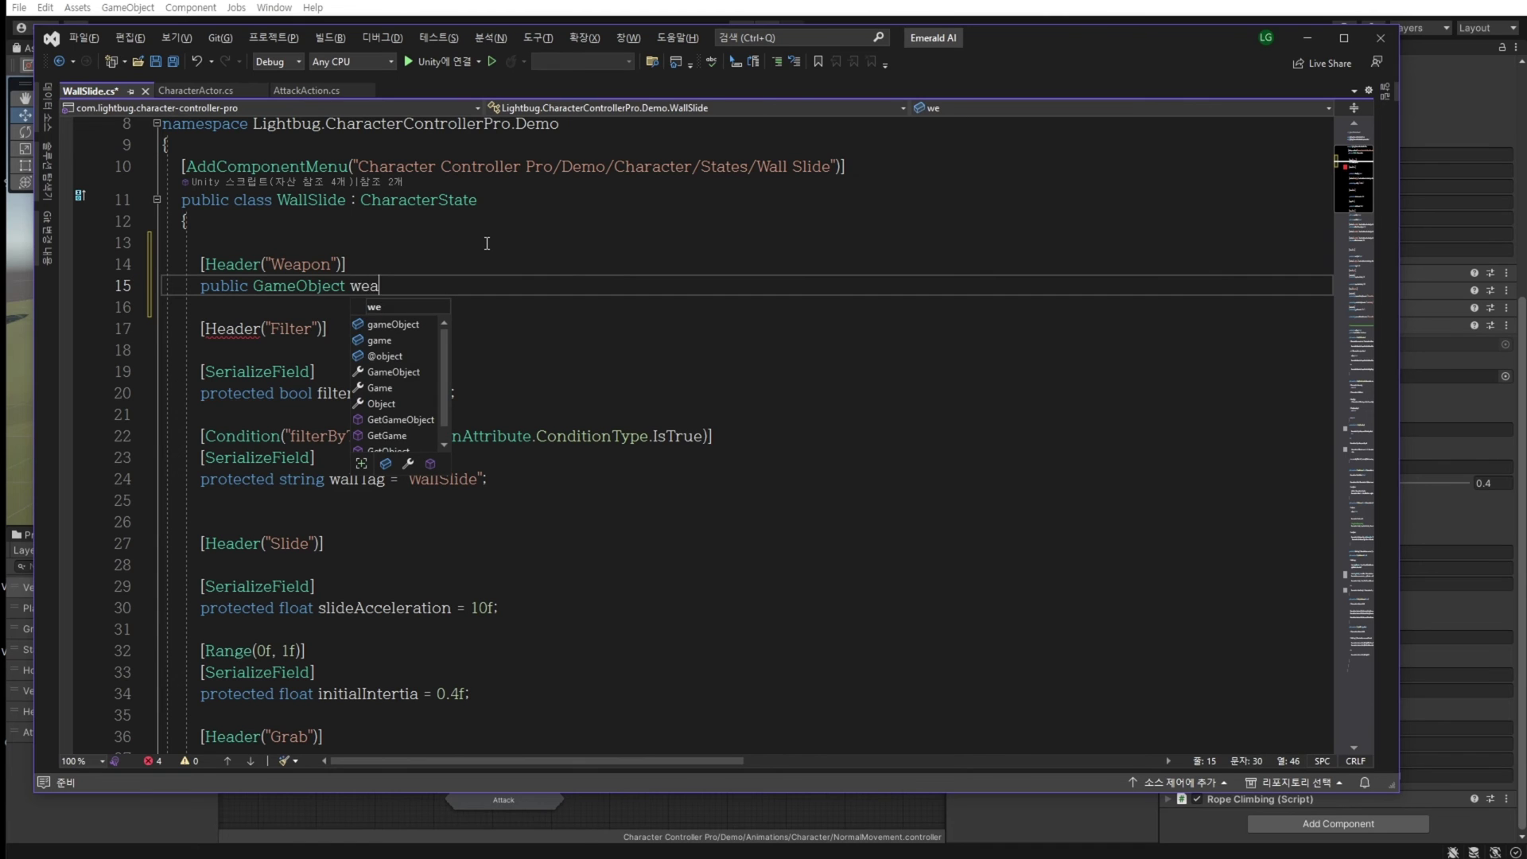
text(pon;')
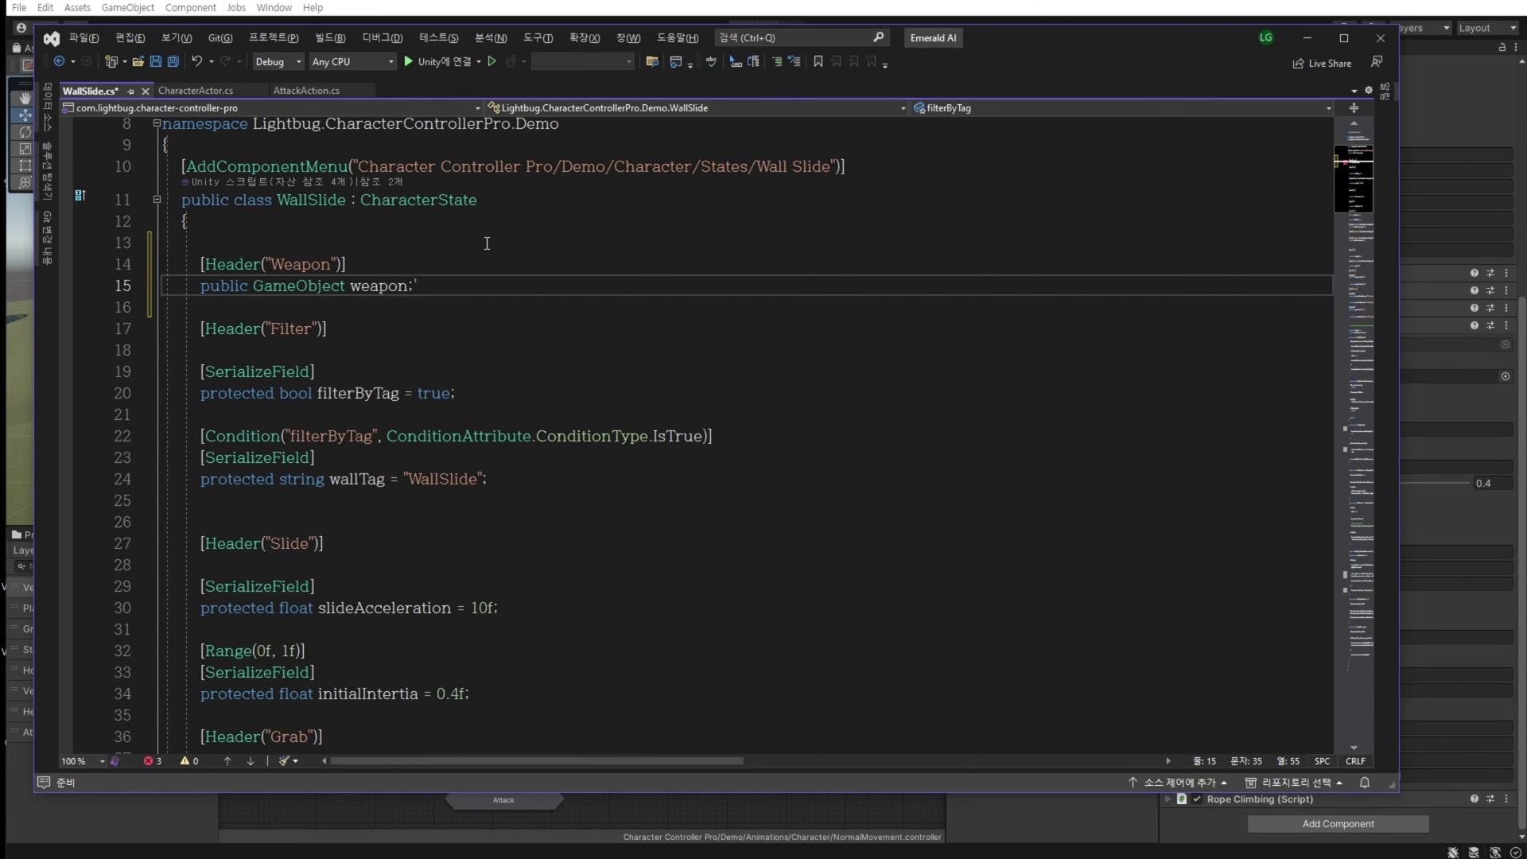
key(BackSpace)
key(BackSpace)
Add "weapon.SetActive(false);" as the first line of the EnterBehaviour method and save the script.
scroll(442, 519, down, 20)
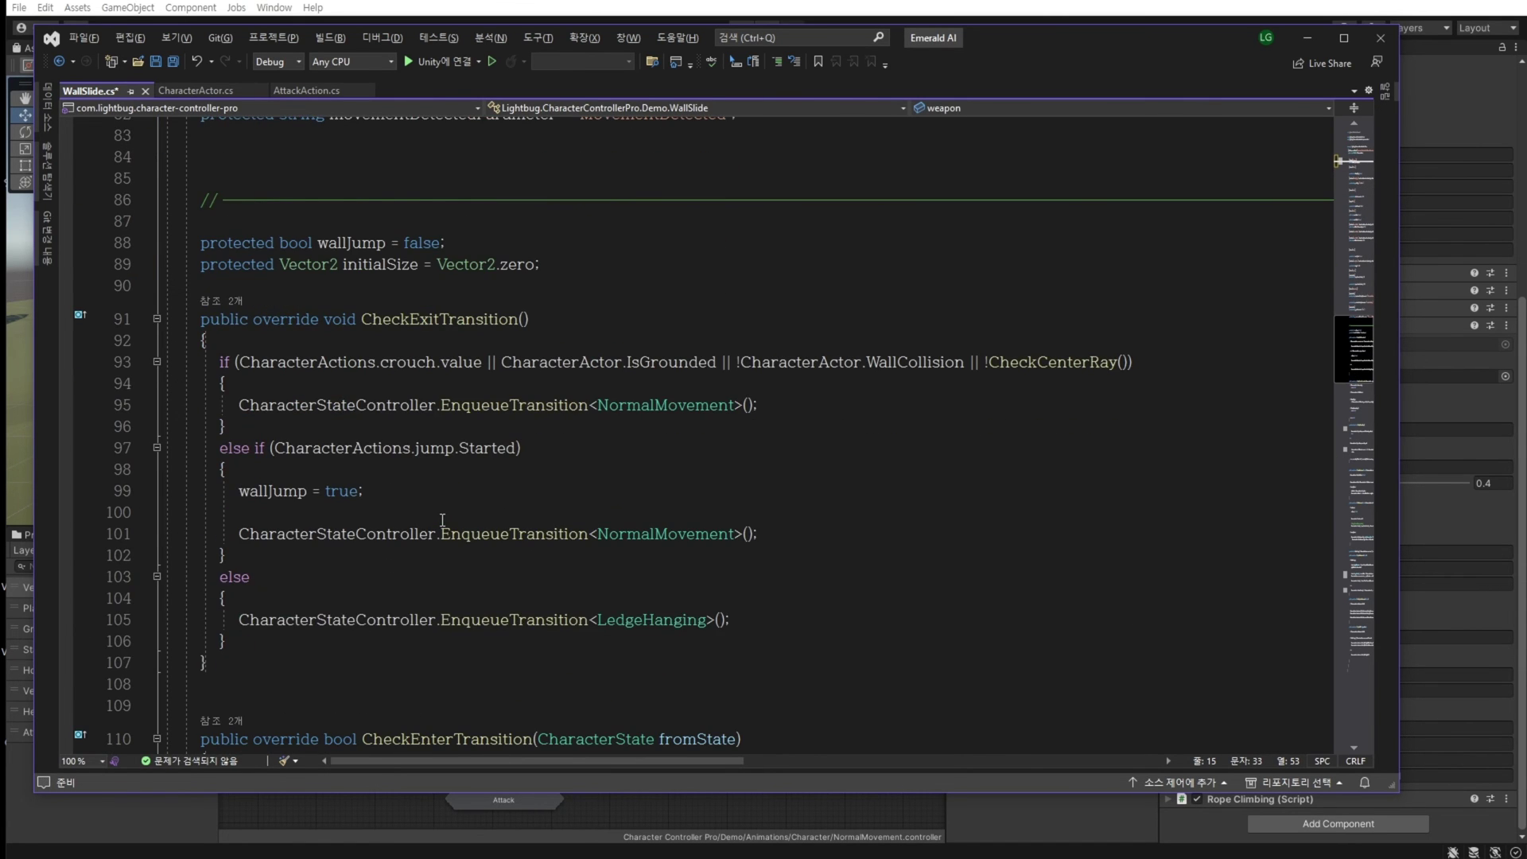
scroll(442, 520, down, 20)
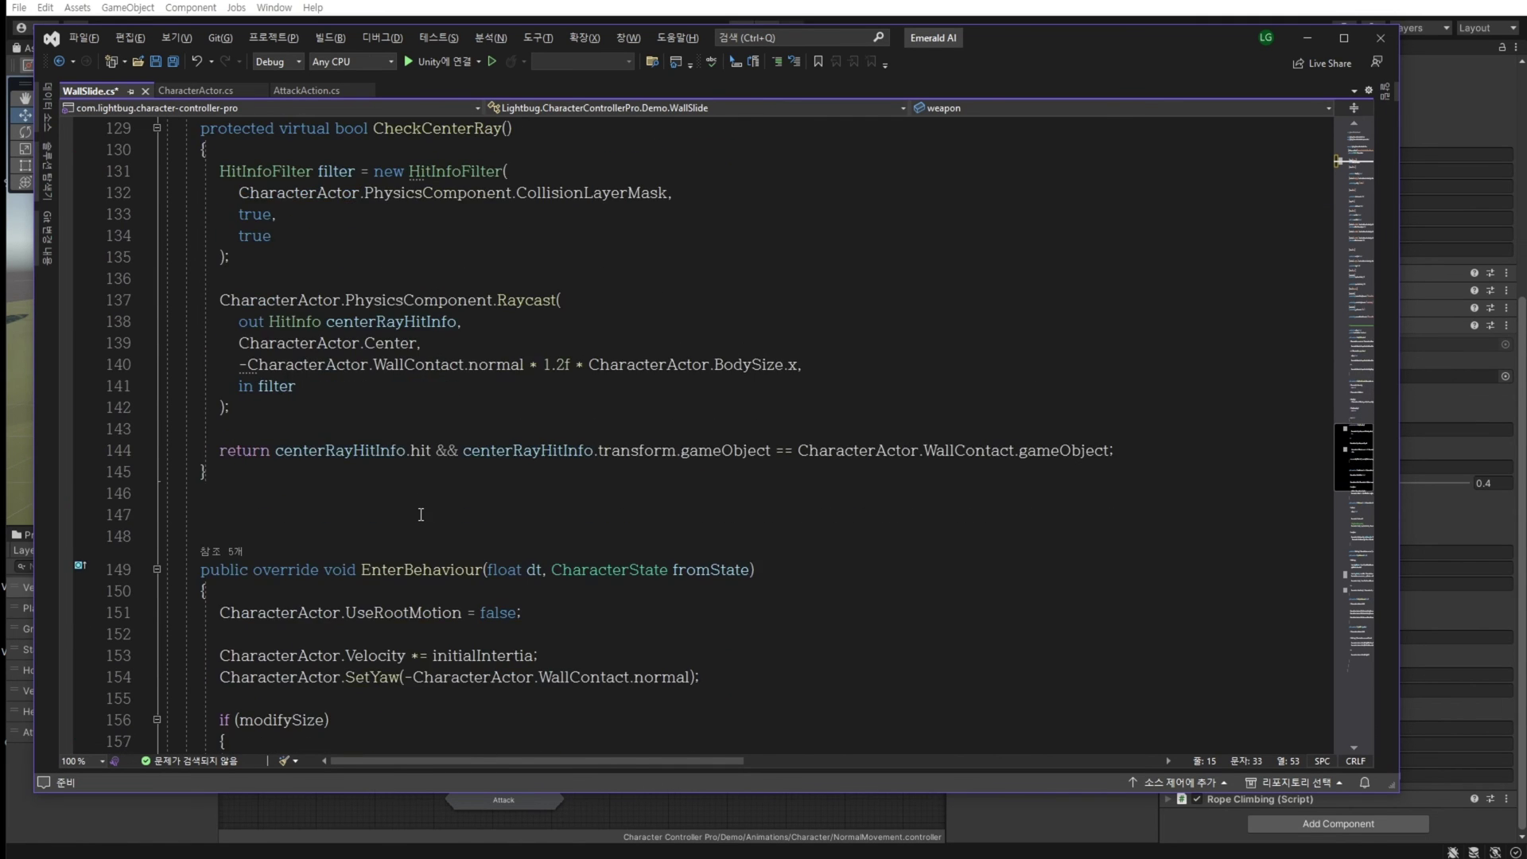
scroll(503, 581, up, 3)
click(432, 443)
scroll(531, 517, down, 1)
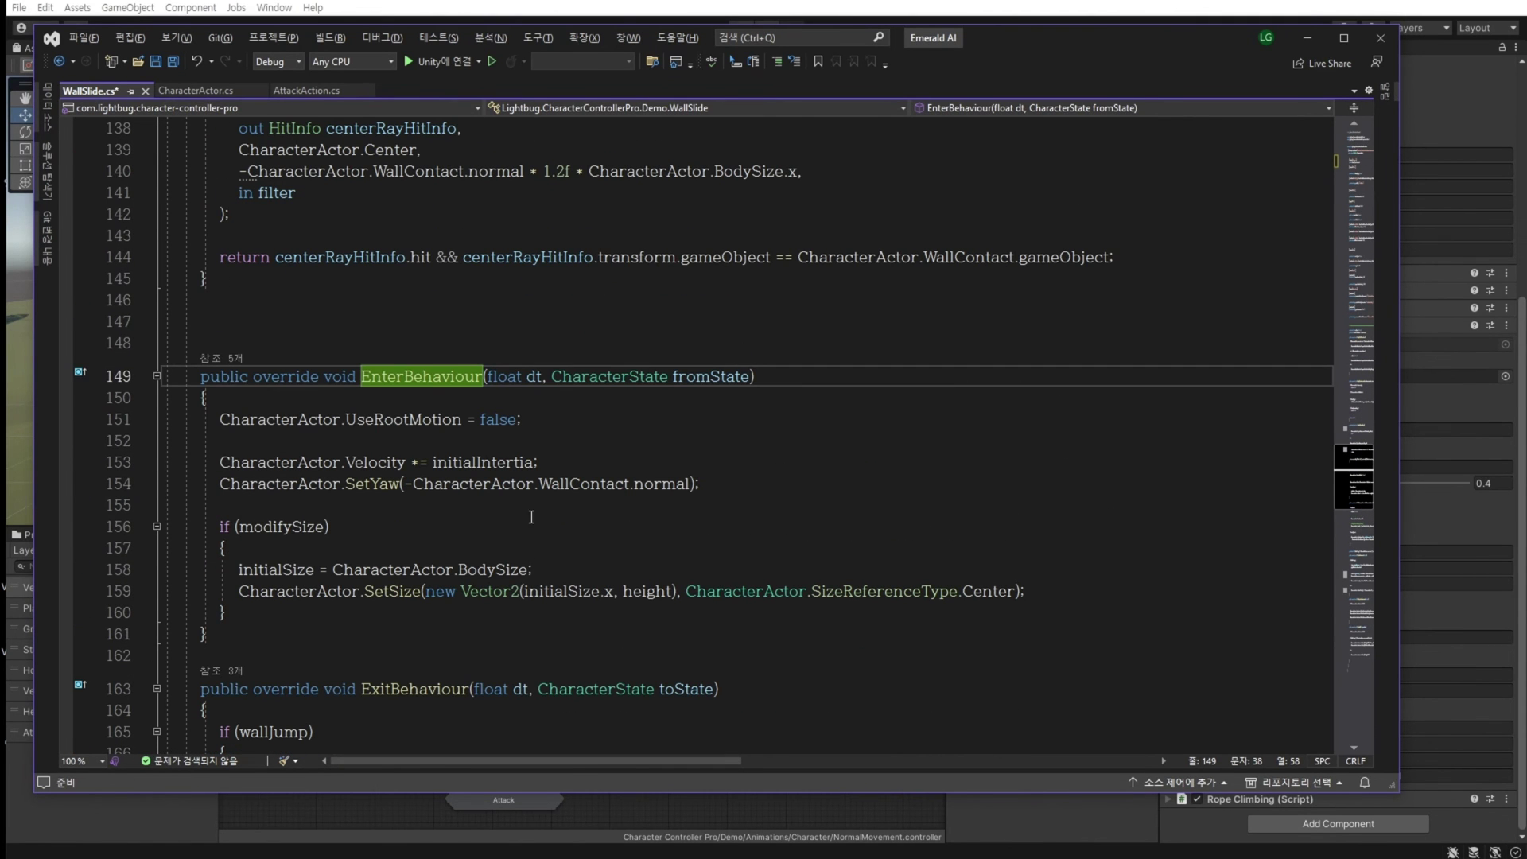
click(457, 410)
key(Return)
text(we)
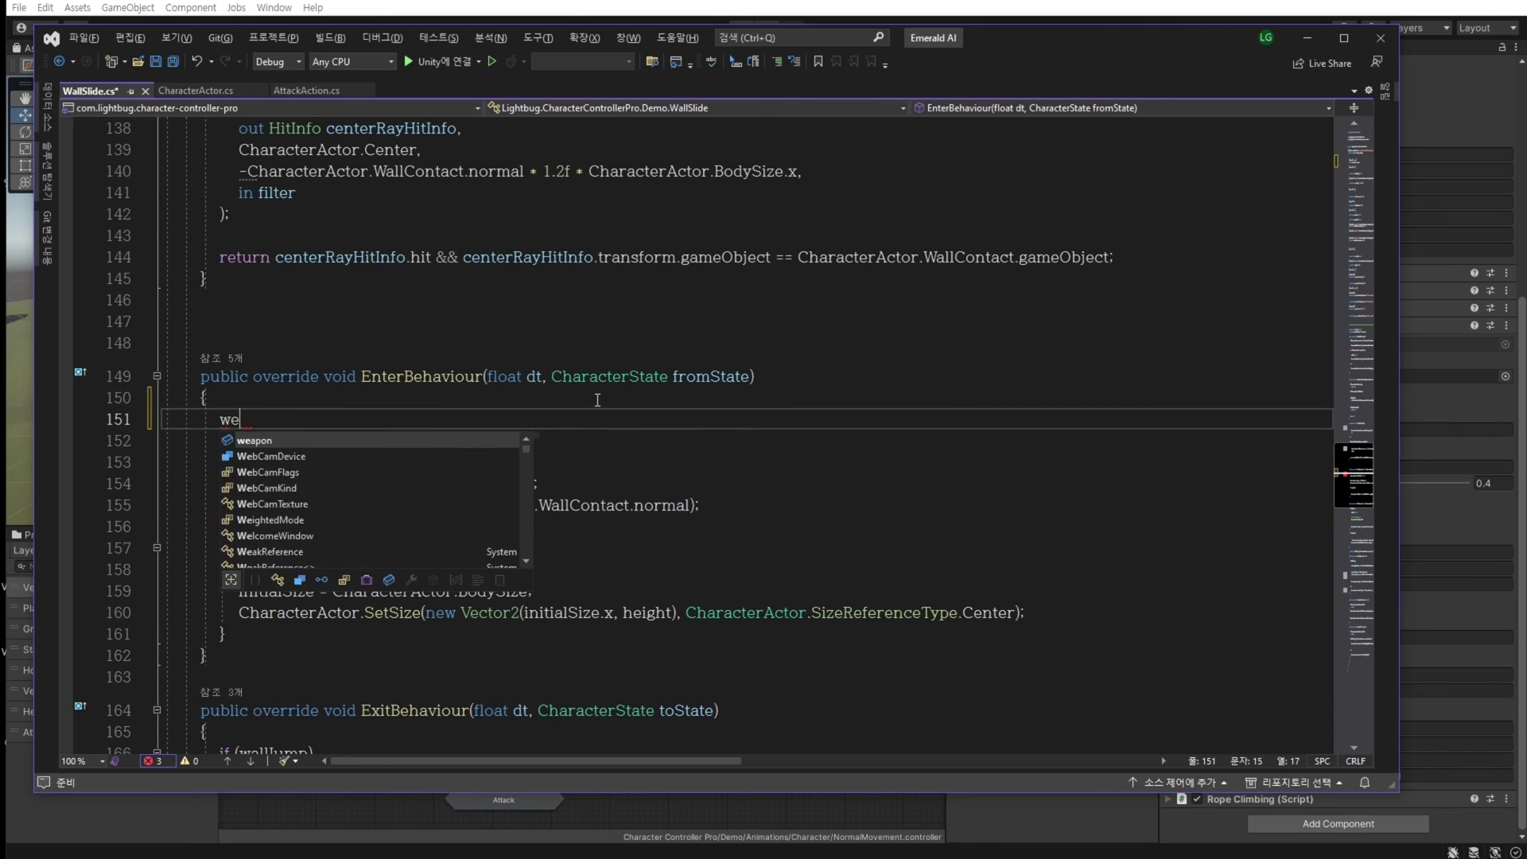
text(apon.get)
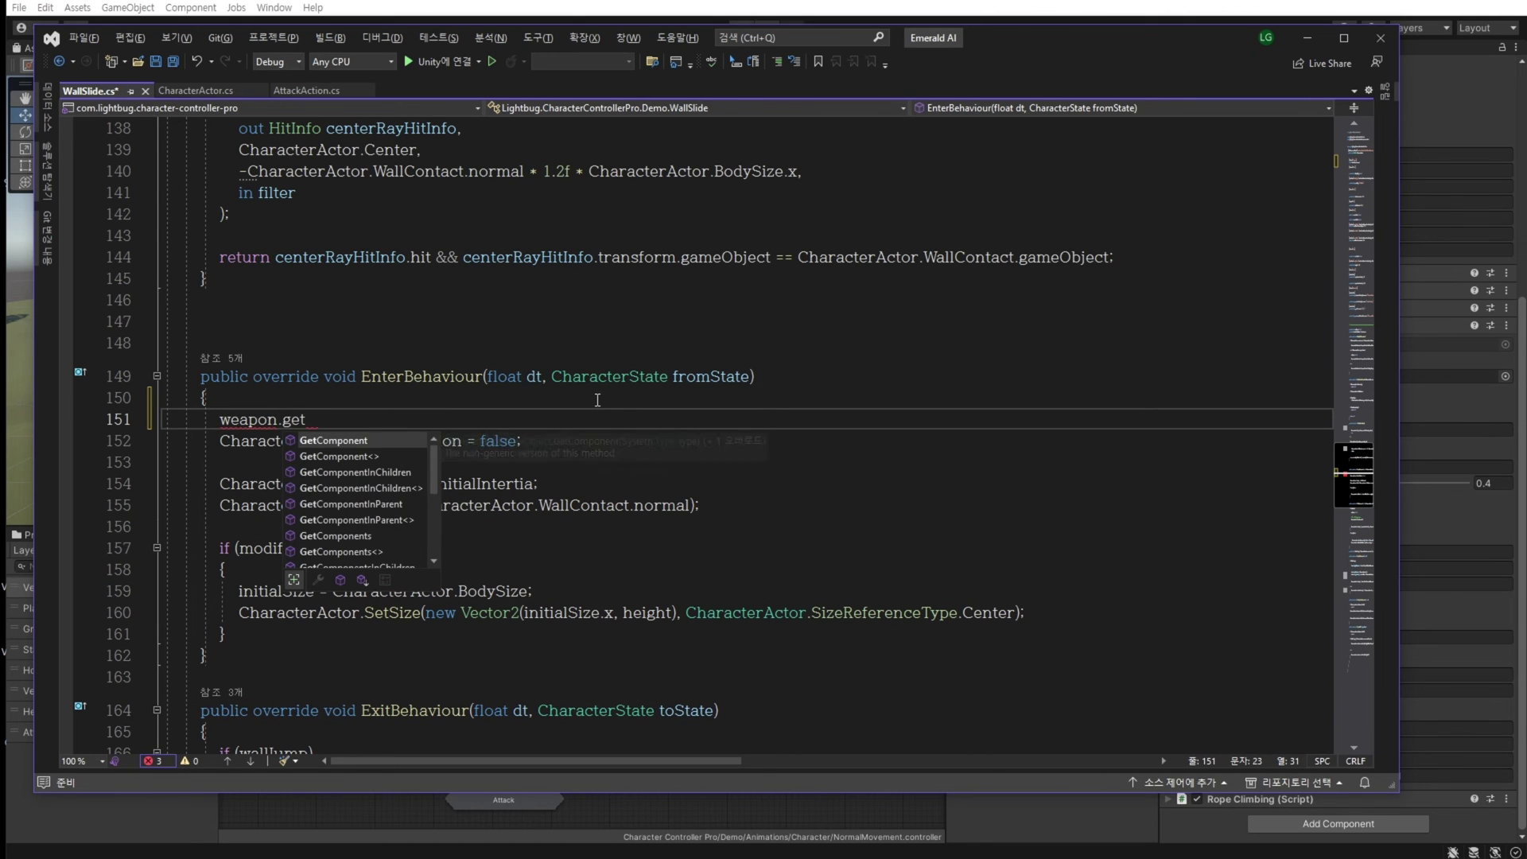
key(BackSpace)
key(BackSpace)
key(BackSpace)
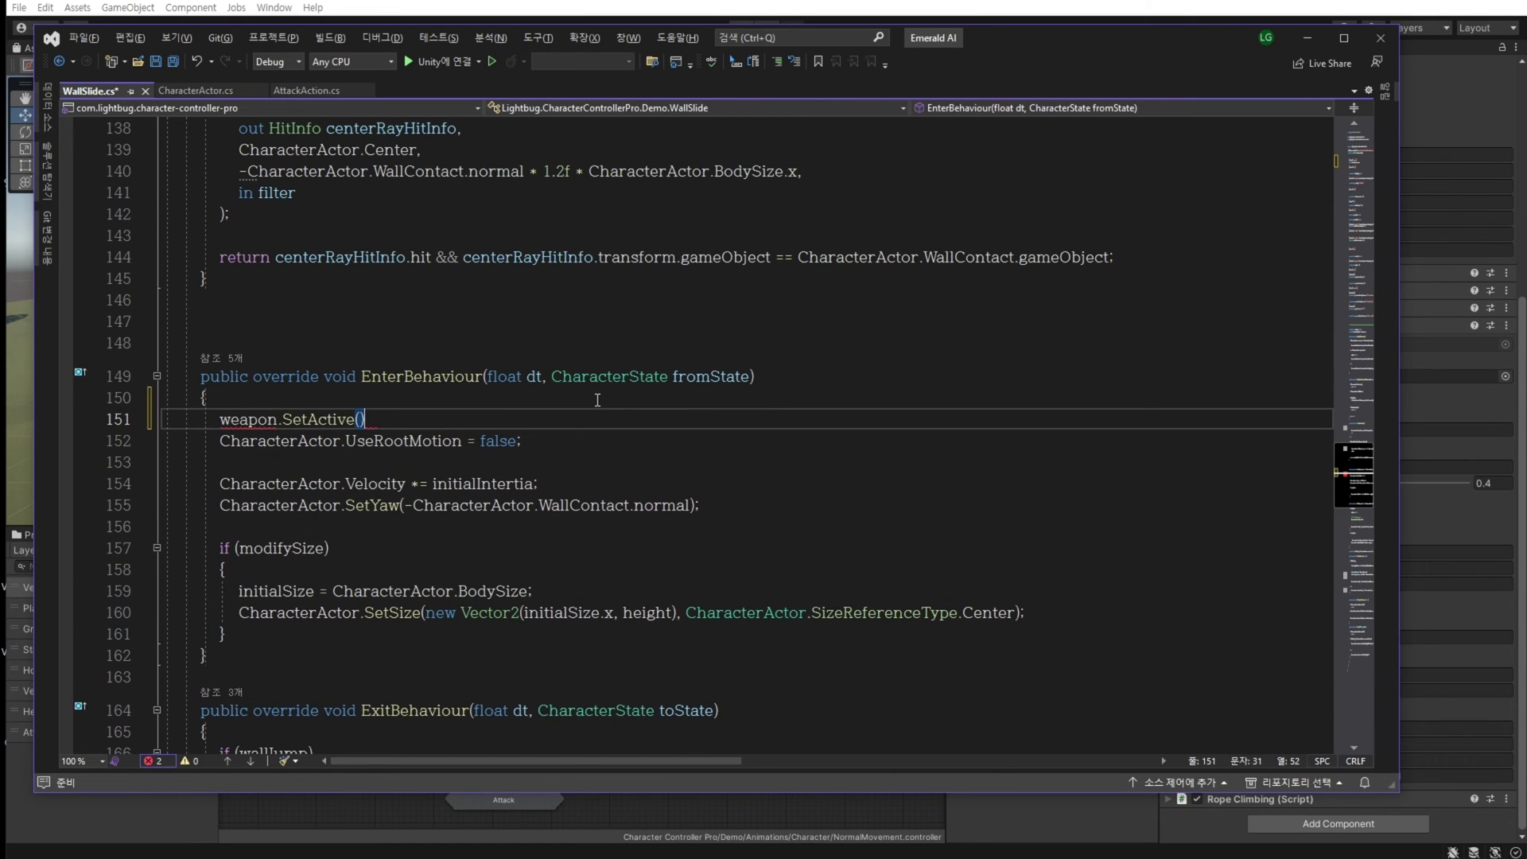
key(ctrl+s)
Add "weapon.SetActive(true);" at the end of the ExitBehaviour method, after the modifySize block.
scroll(564, 549, down, 3)
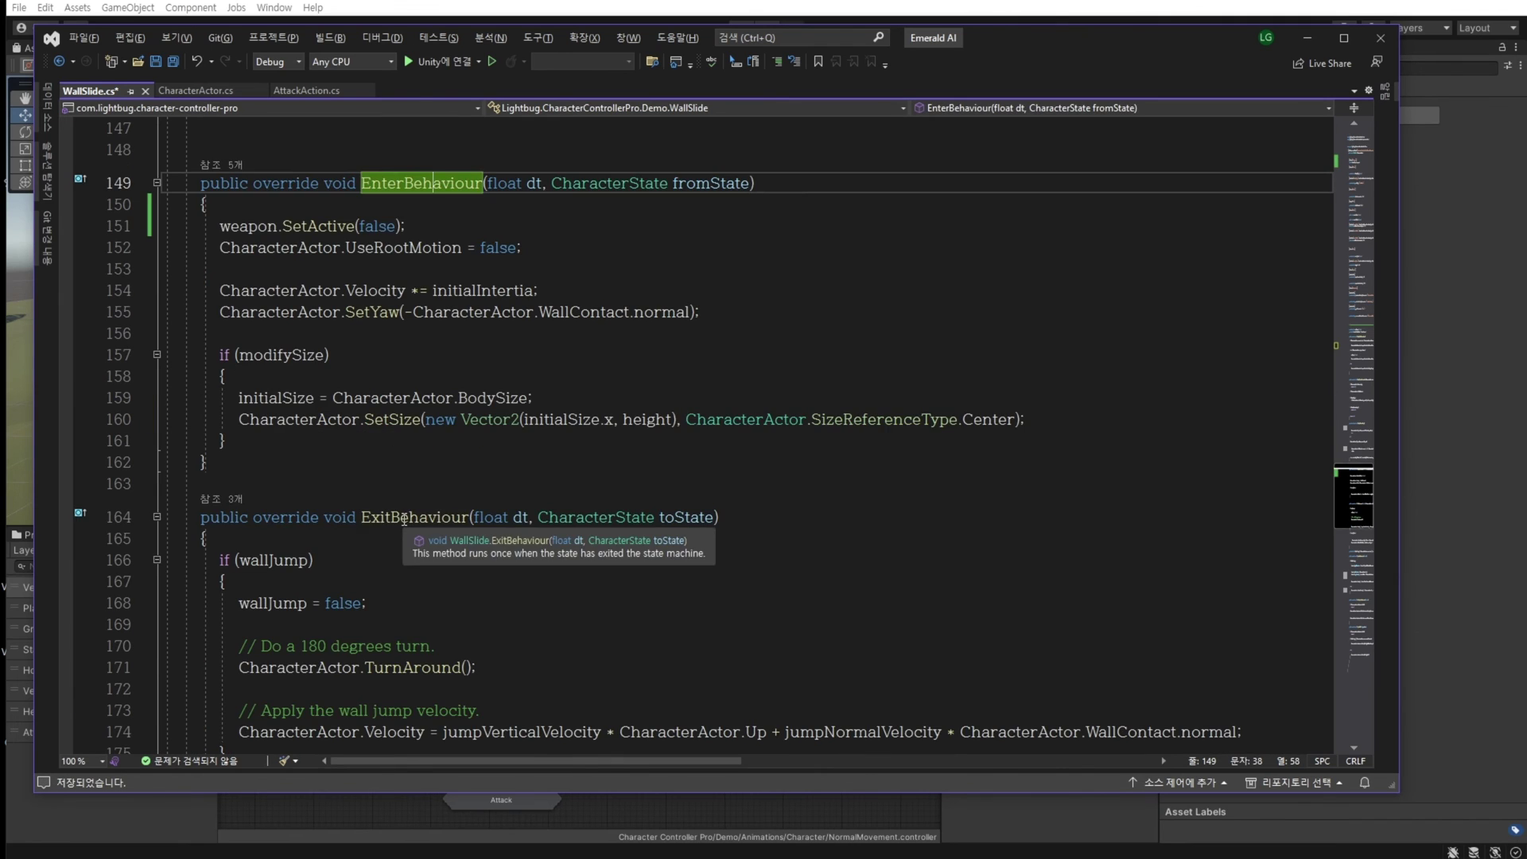
click(403, 519)
scroll(390, 564, down, 4)
scroll(343, 494, up, 1)
click(274, 367)
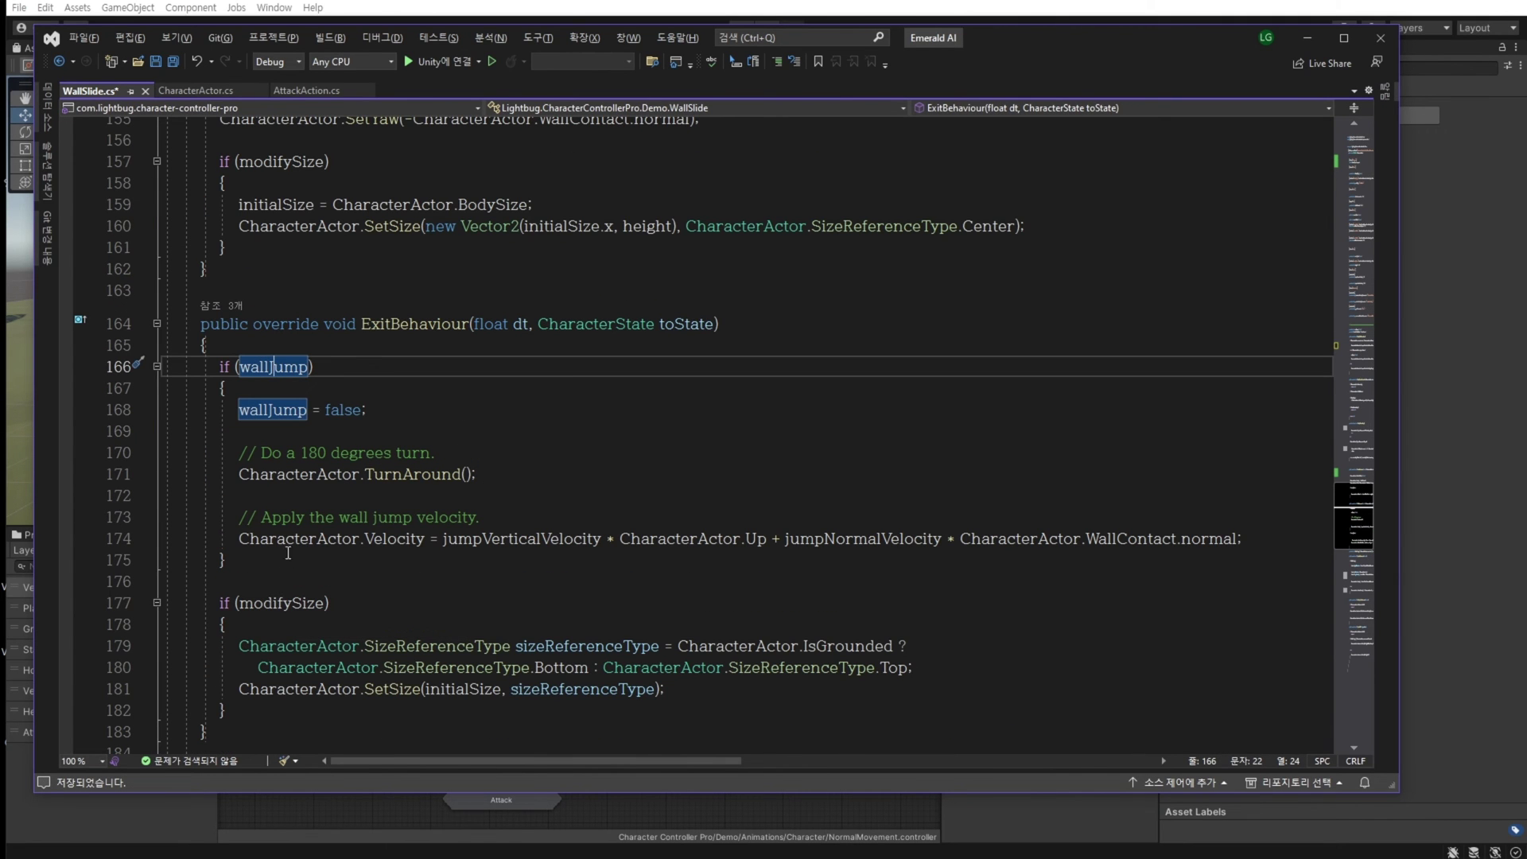
click(278, 603)
scroll(279, 603, down, 2)
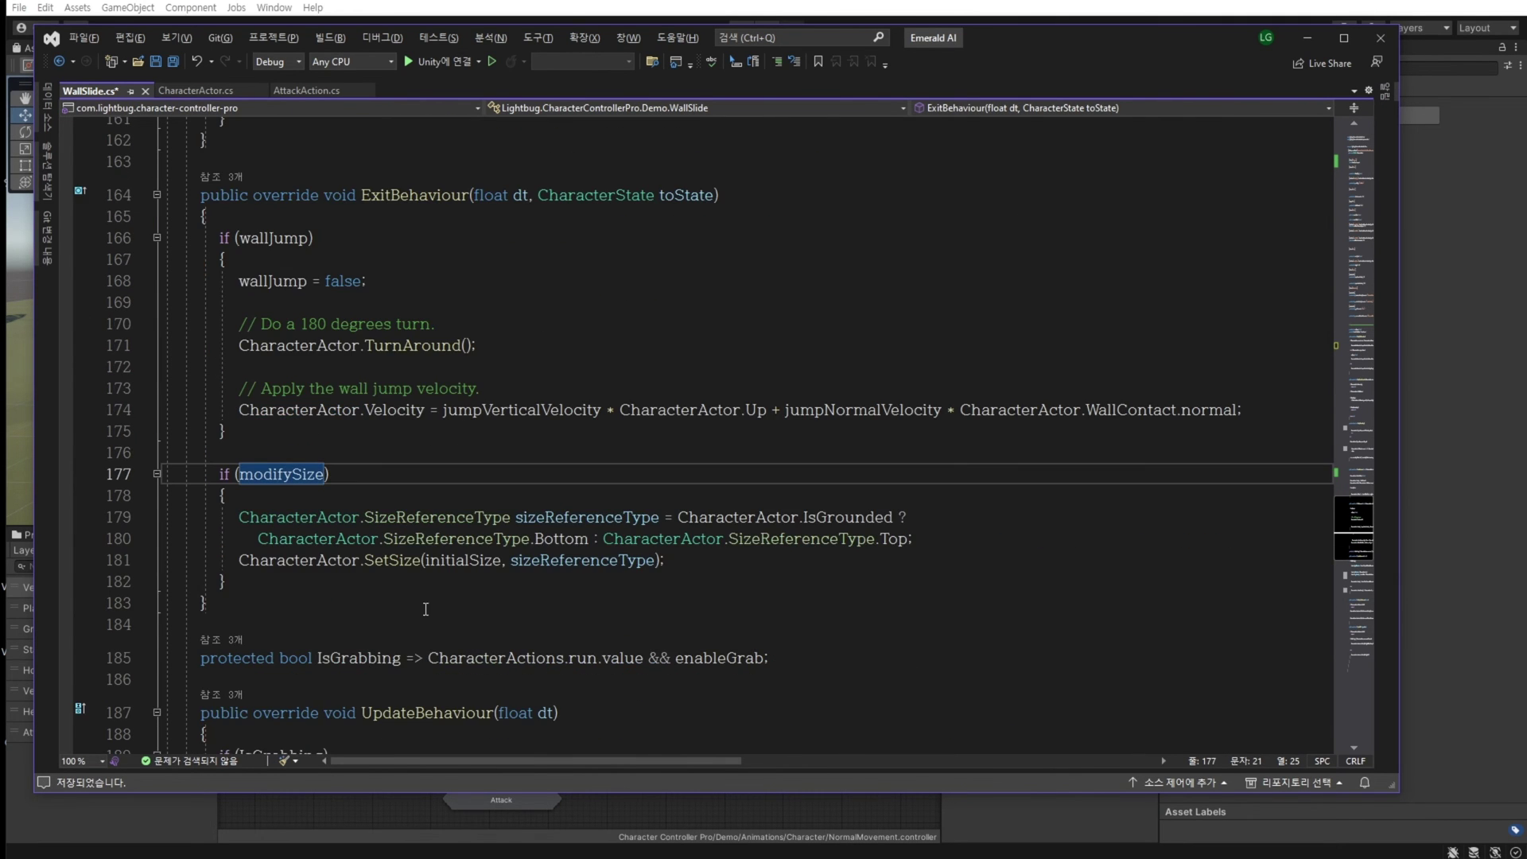
click(434, 591)
text(weapon.SetActive(true);)
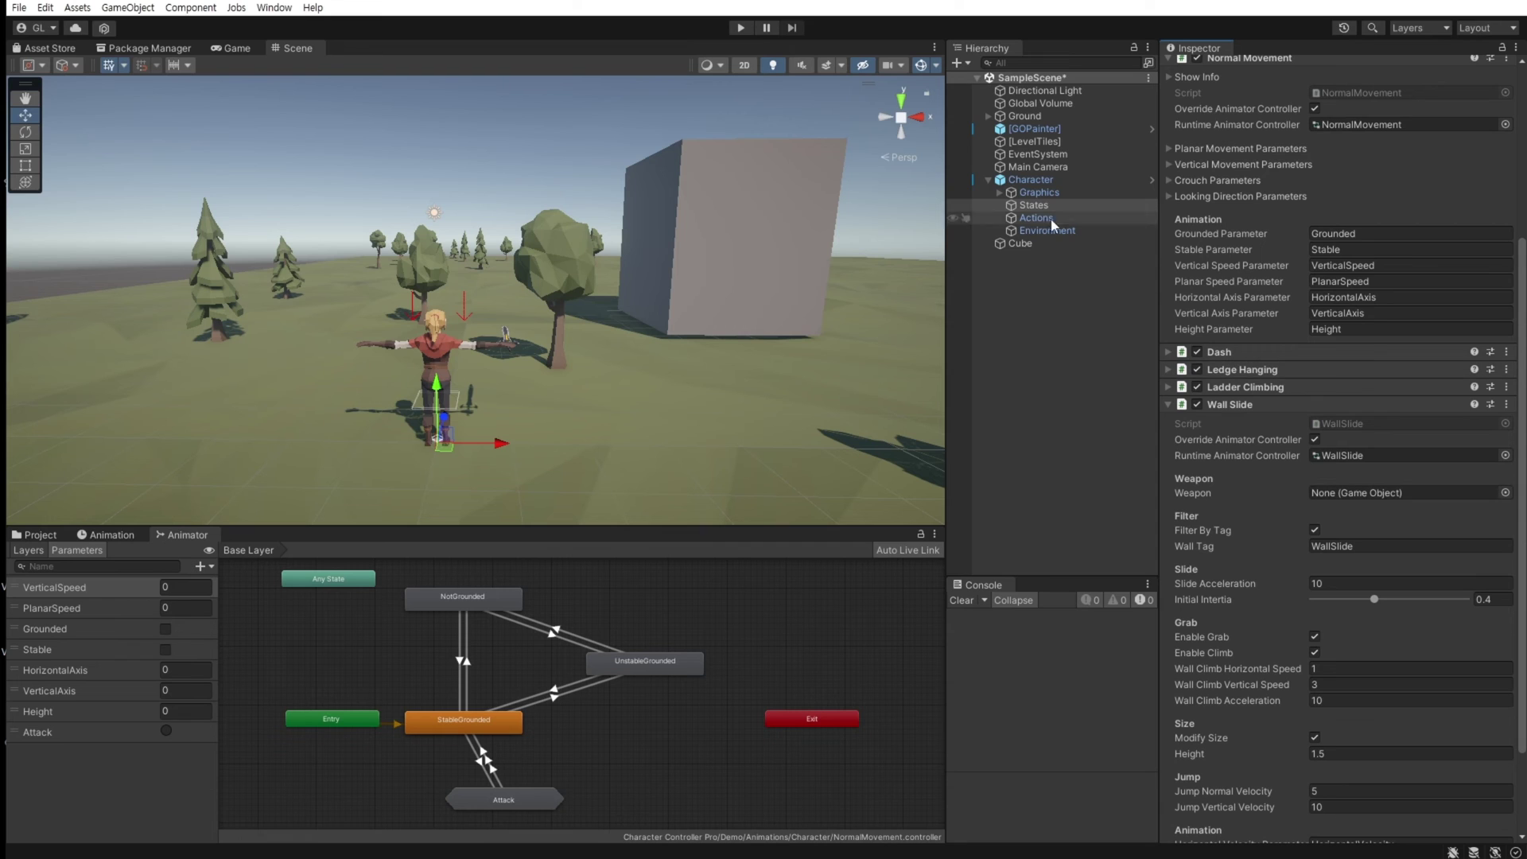
Expand the character's Graphics hierarchy down to the right hand and assign the sword to the Wall Slide component's Weapon field.
click(999, 193)
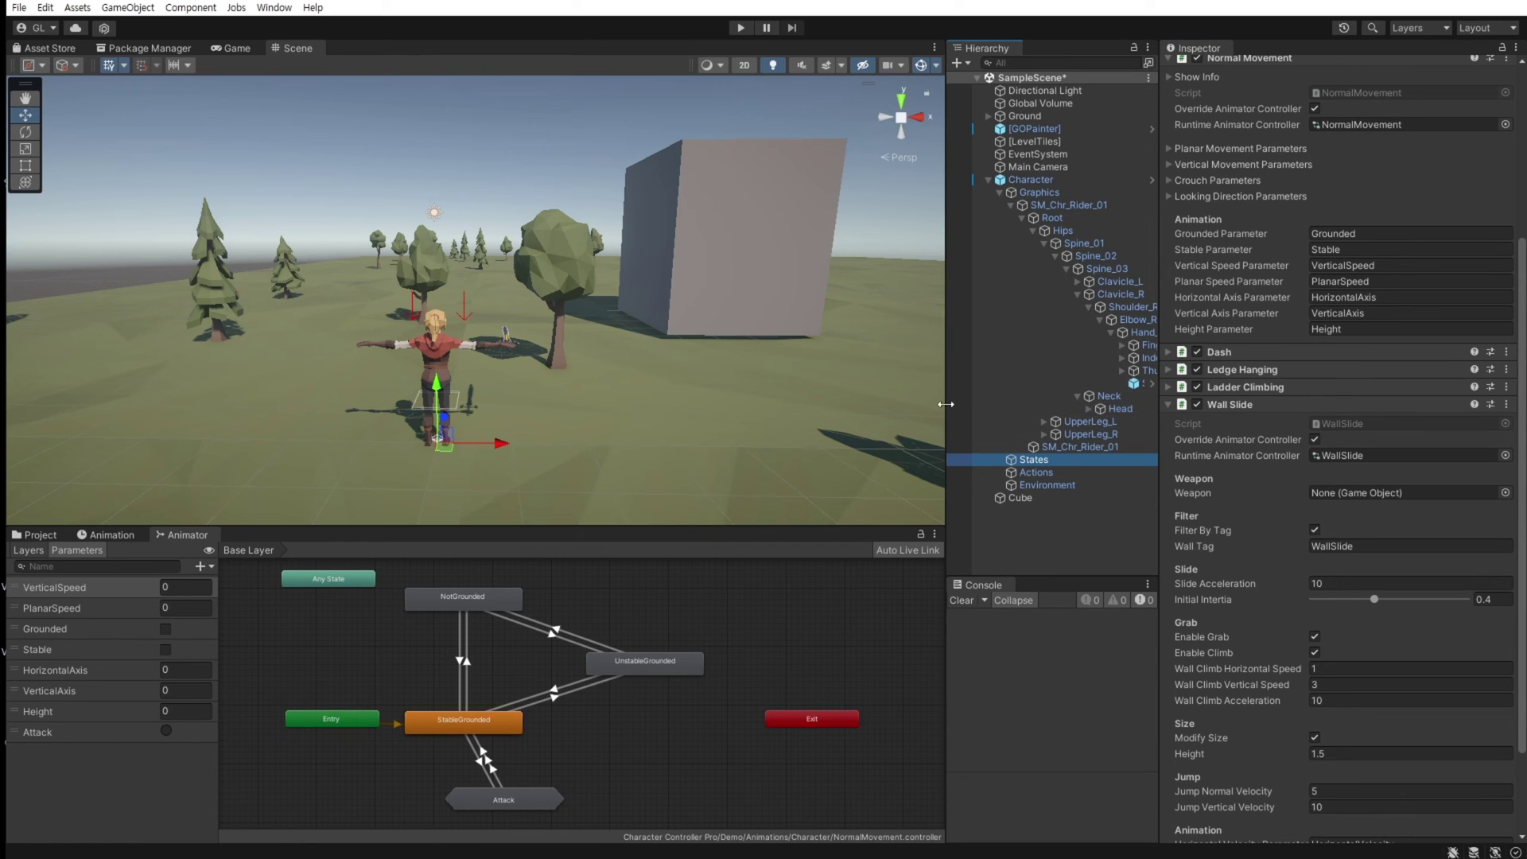
mouse_move(945, 404)
mouse_down()
mouse_move(827, 404)
mouse_move(943, 401)
mouse_up()
click(1068, 384)
click(812, 609)
Play the scene, run the rider to the large cube, jump and grab its wall to test hiding the sword while climbing.
right_drag(684, 397, 665, 290)
key(ctrl+p)
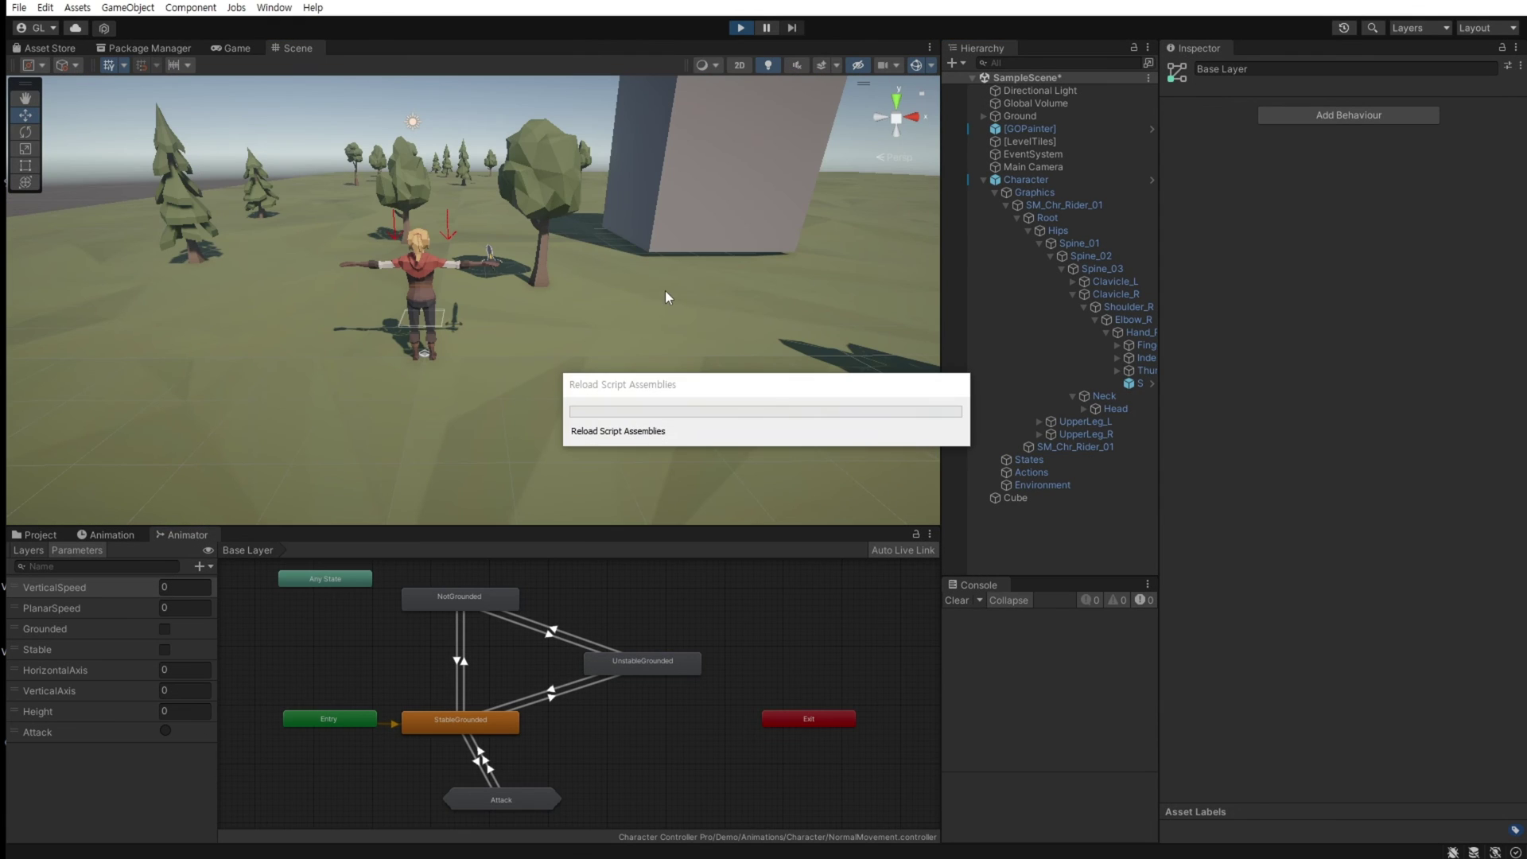
key(w)
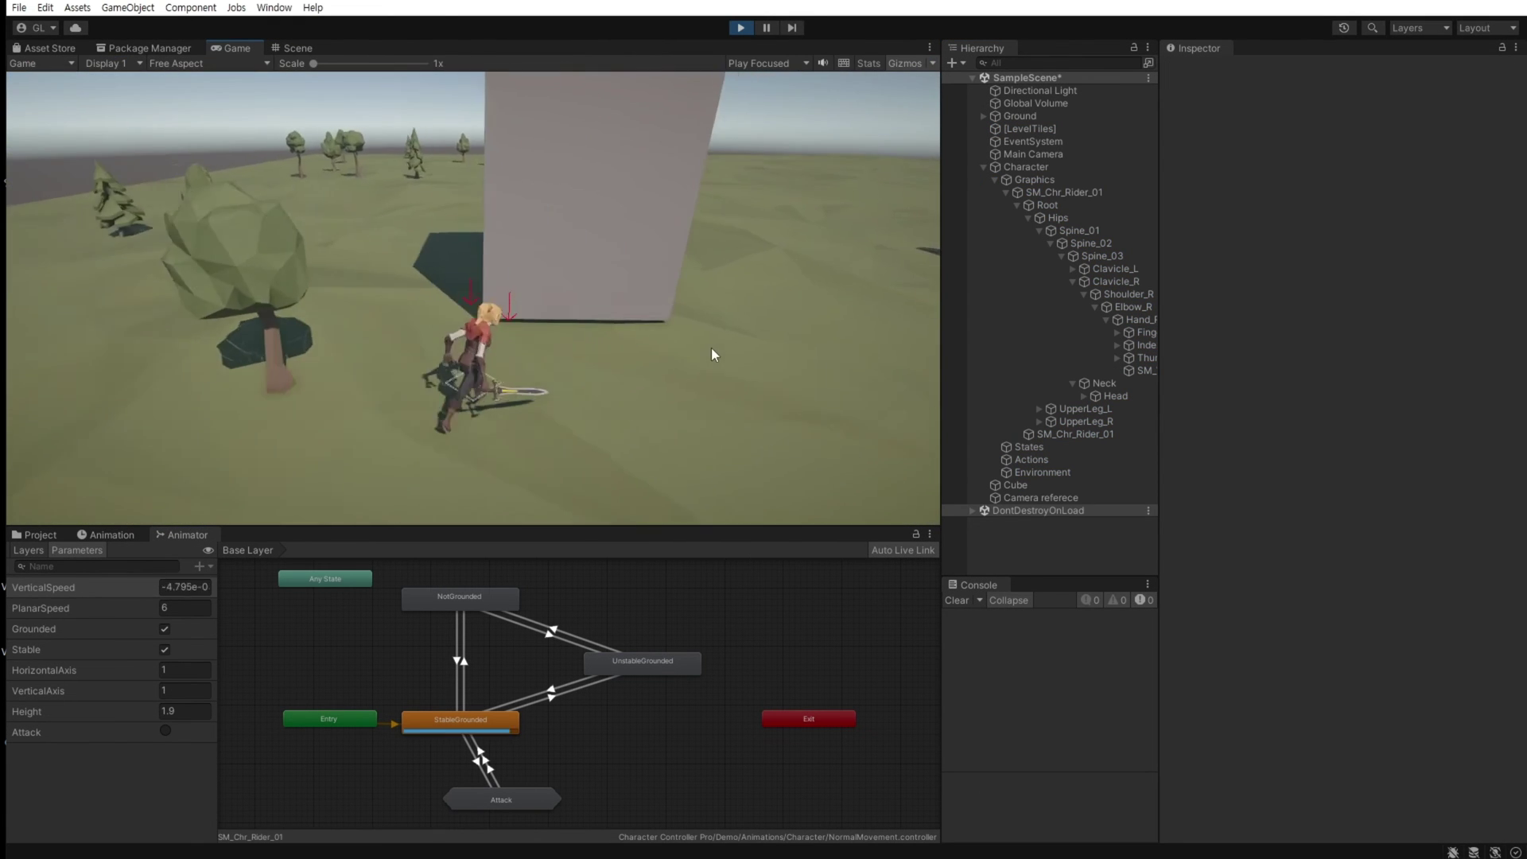
key(s)
key(w)
key(space)
key(shift)
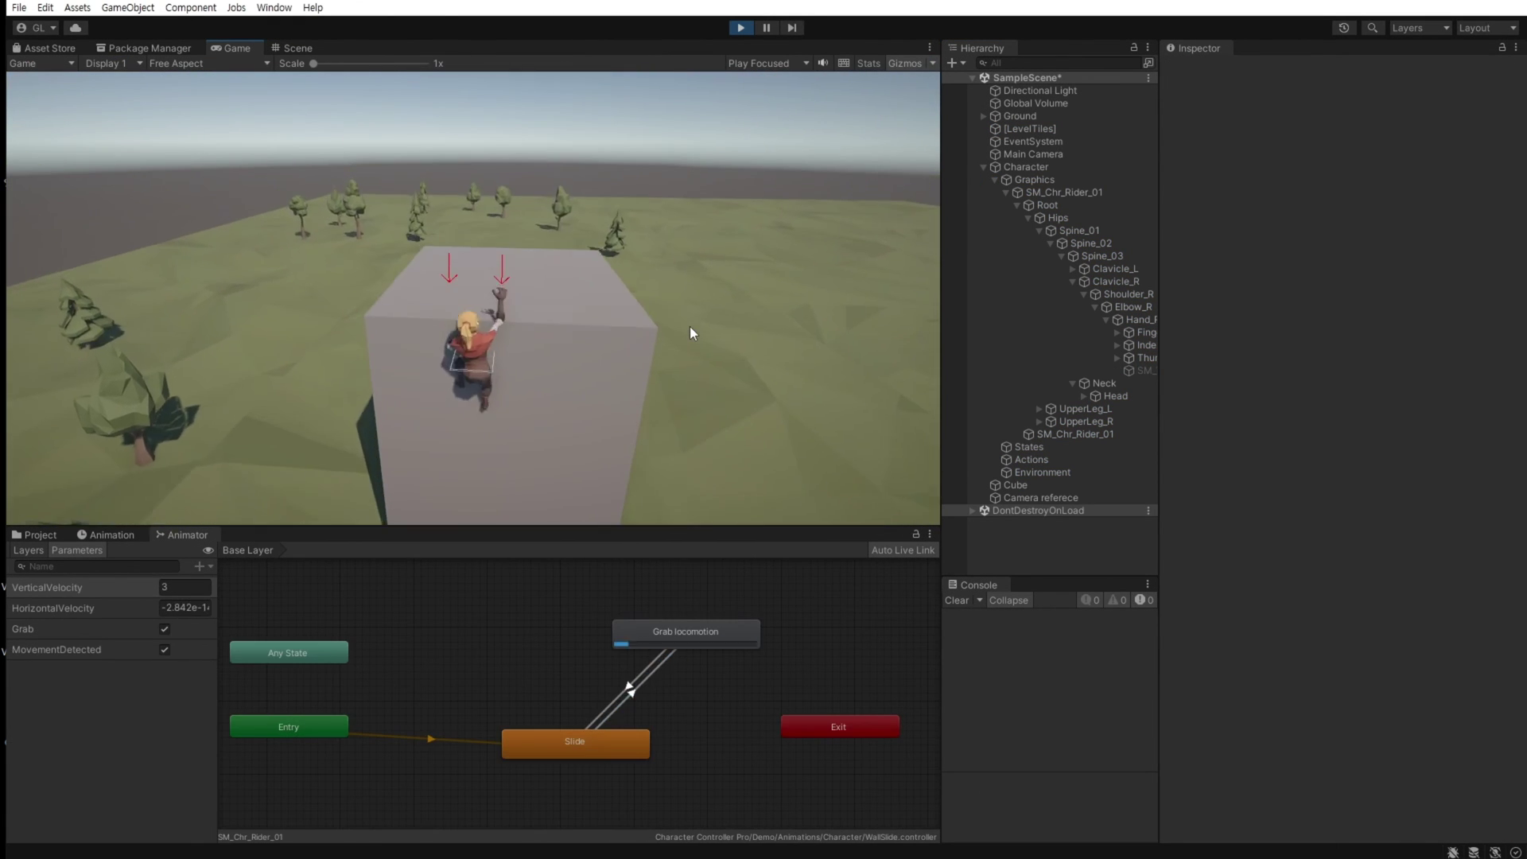
key(space)
key(w)
key(space)
key(shift)
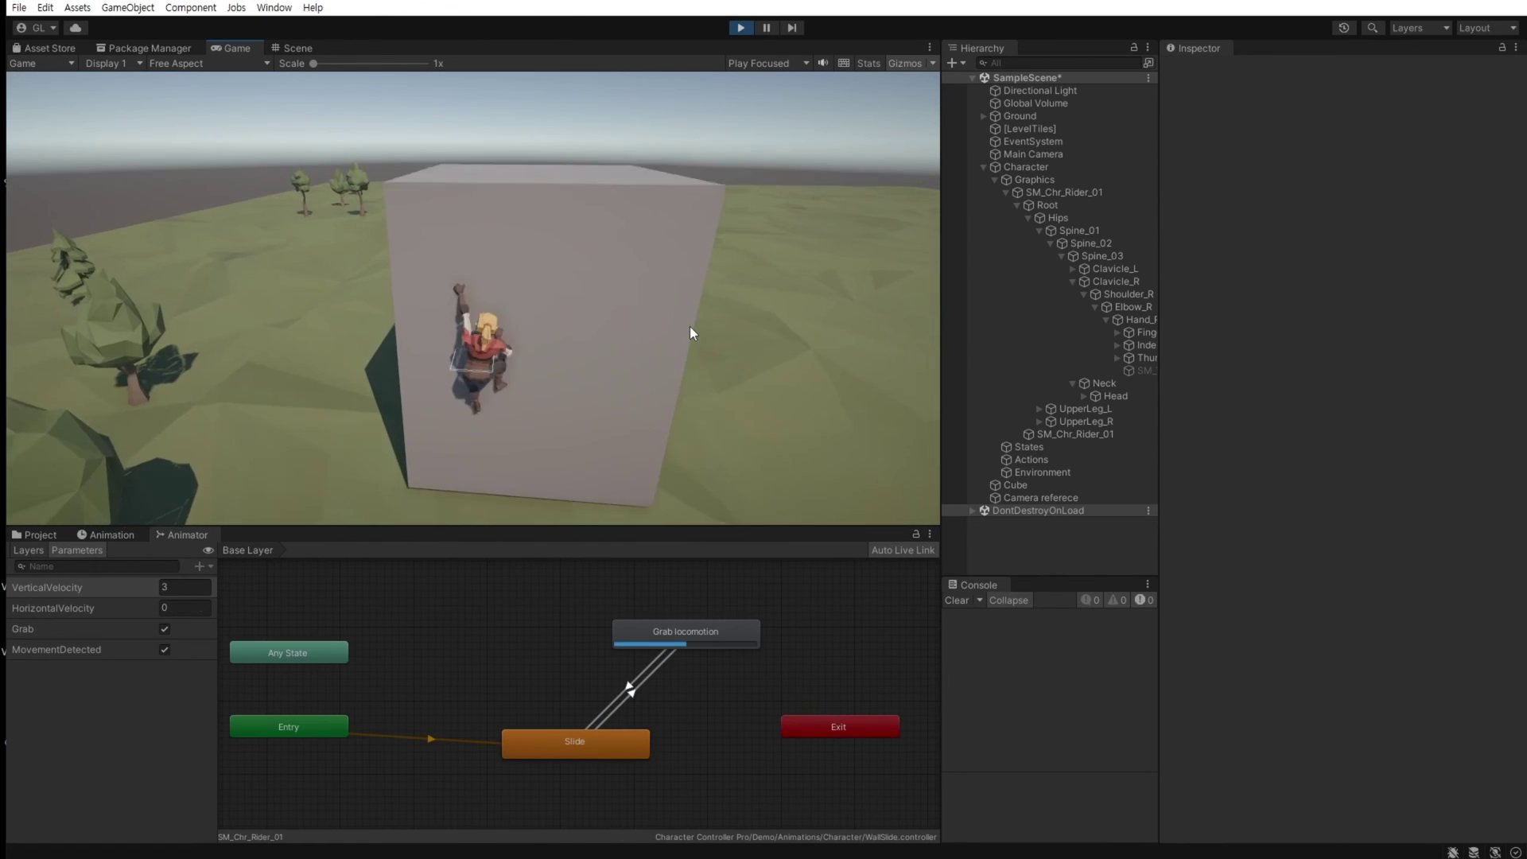
Test the sword's visibility on top of the cube and again while grabbing and moving sideways on its wall.
key(w)
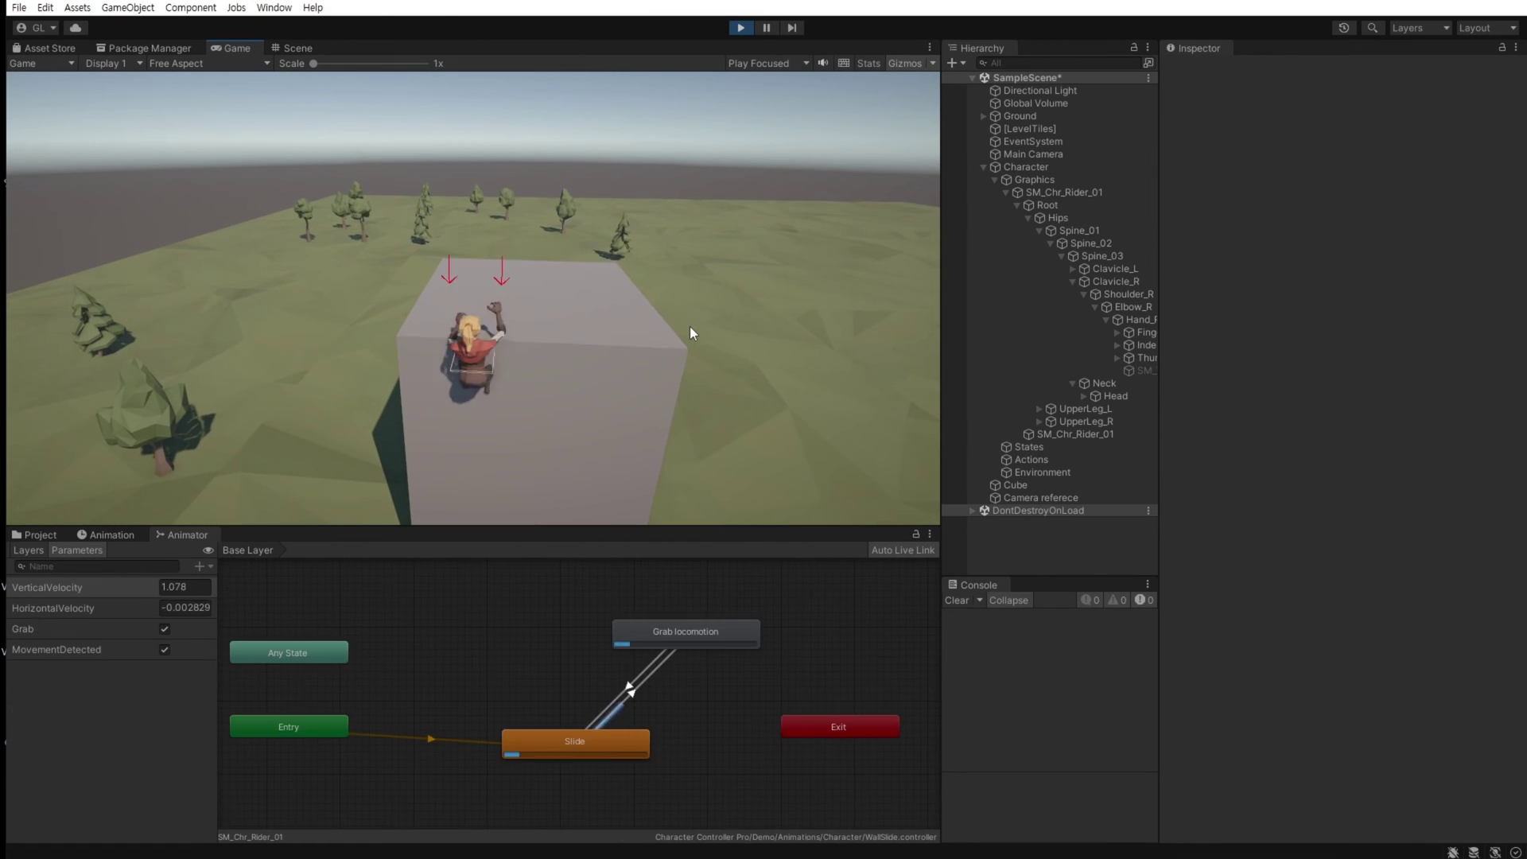
key(space)
key(w)
key(s)
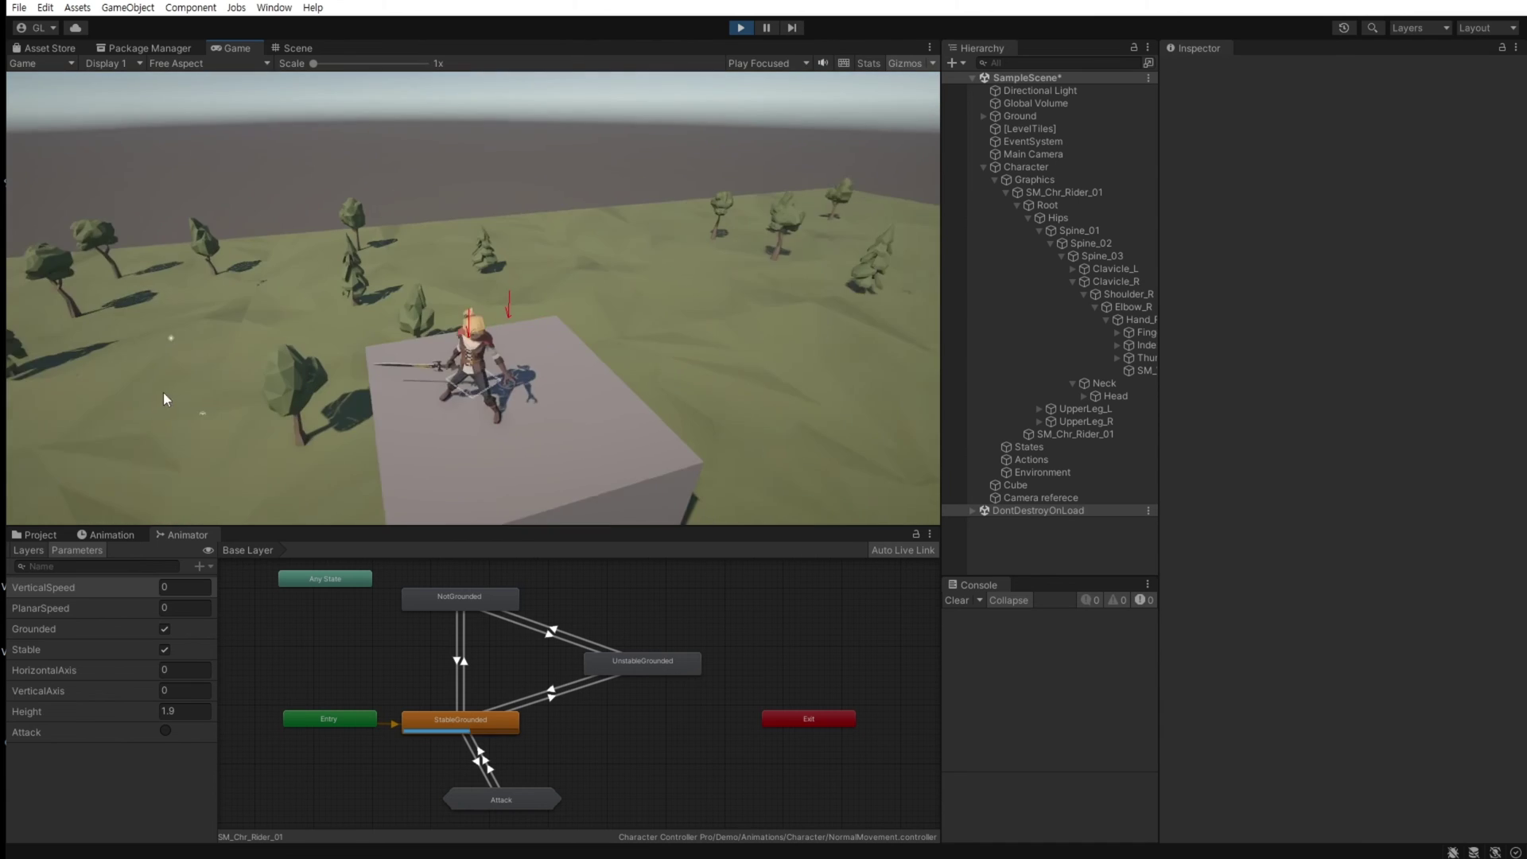
key(a)
key(w)
key(shift)
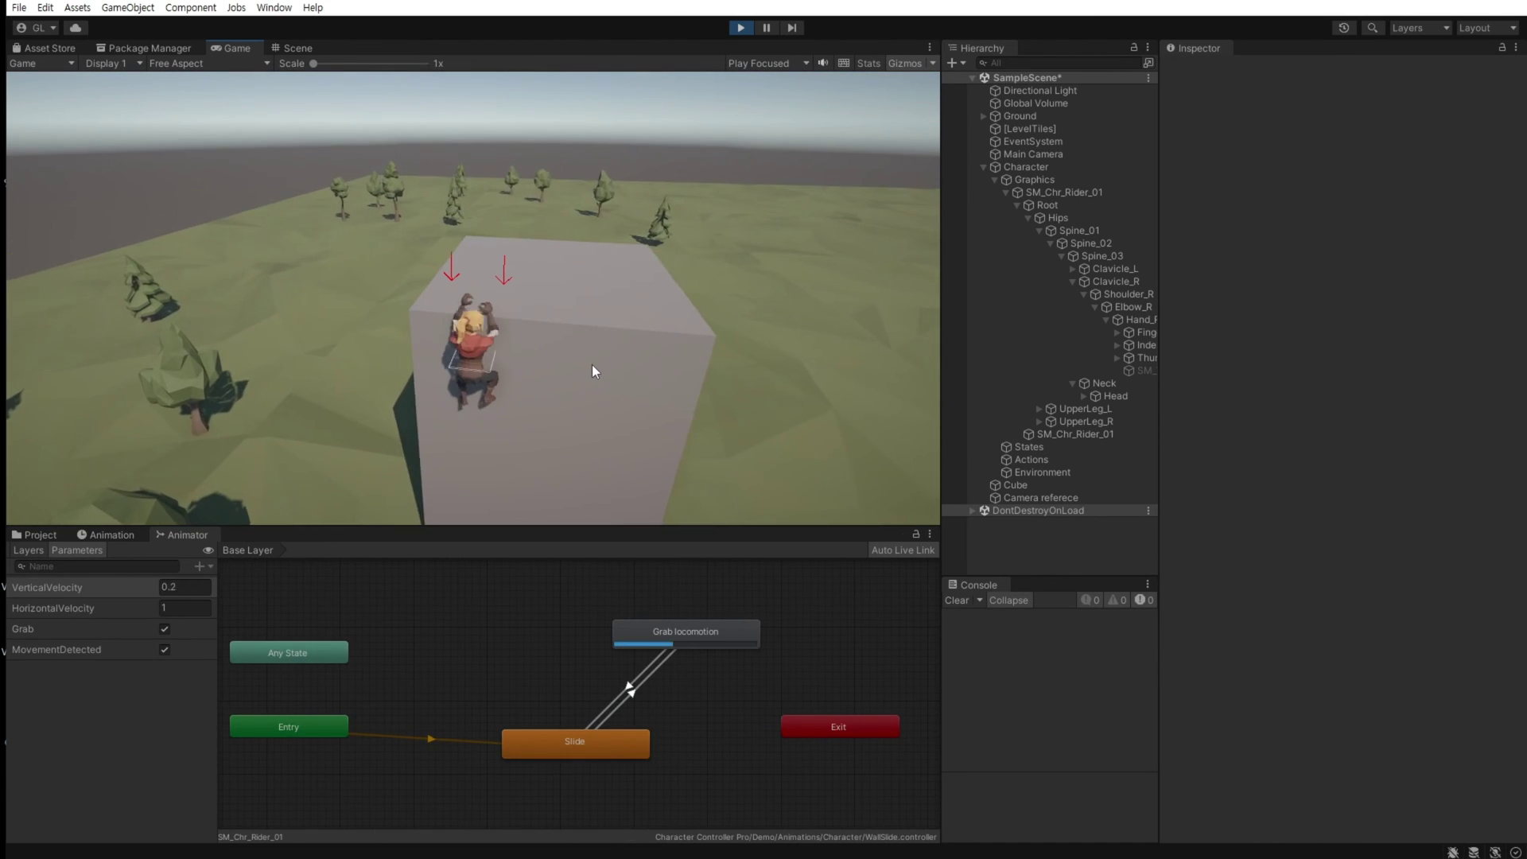
key(d)
key(w)
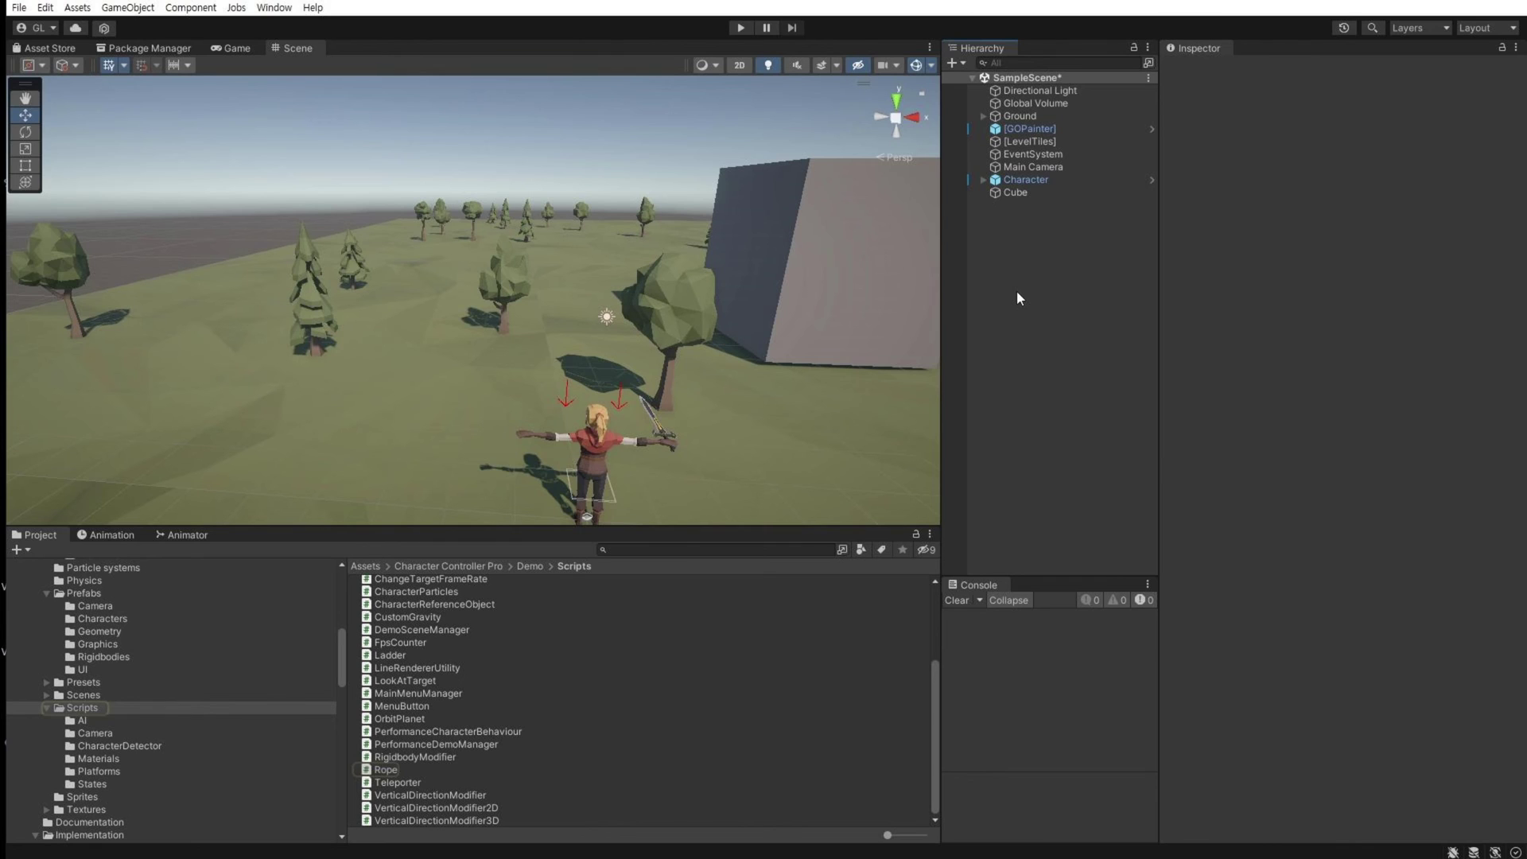
Create a cube scaled to X 0.1, Y 5, Z 0.1 as a climbing pole and place it at X -1.3, Y 4.39.
right_click(1020, 298)
mouse_move(1066, 488)
click(1318, 491)
click(1422, 164)
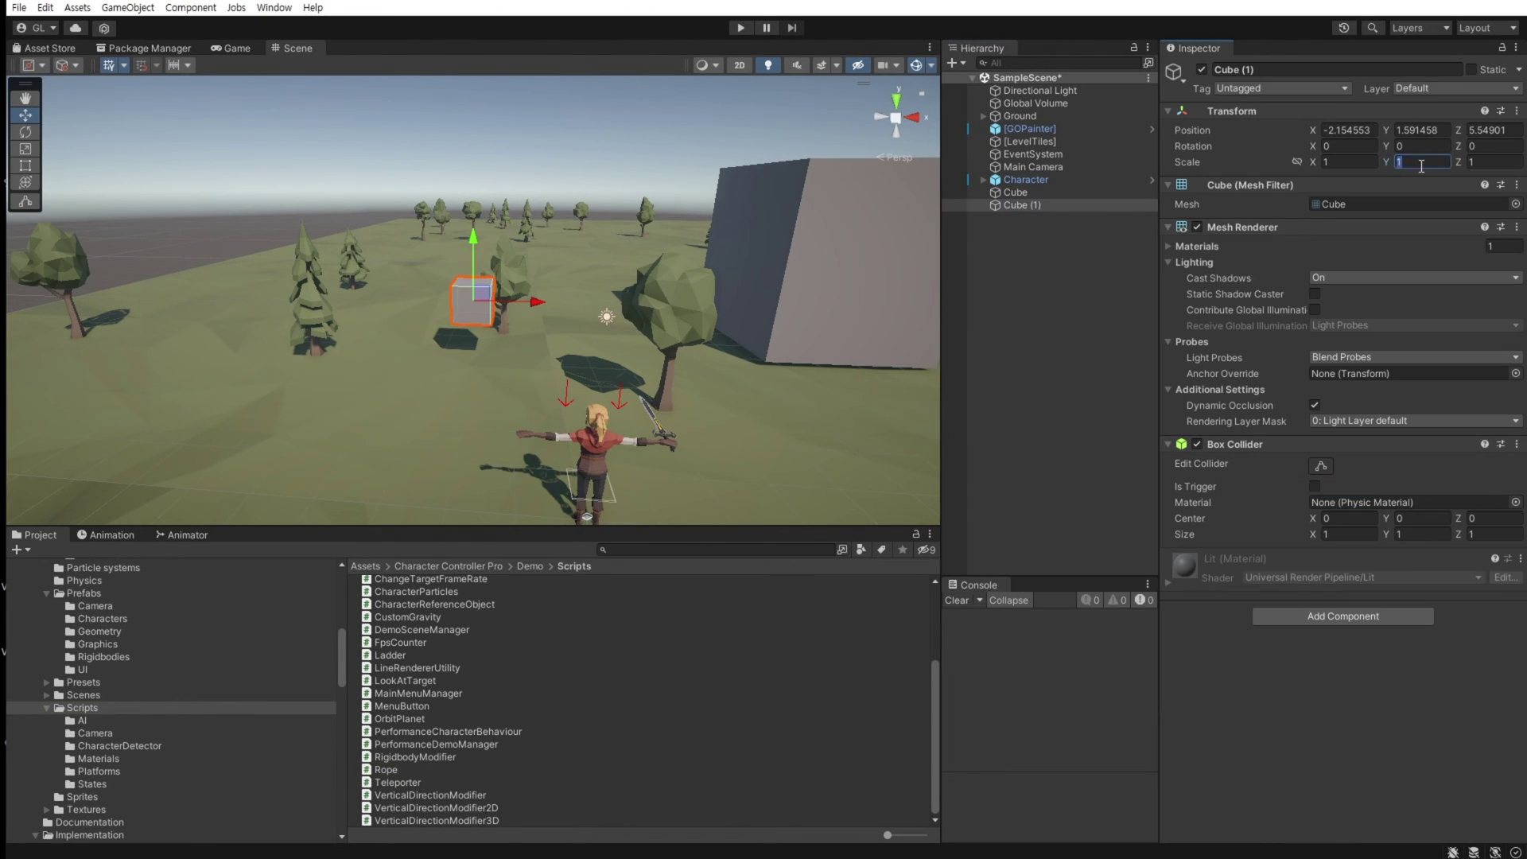
click(1501, 166)
text(0.1)
Enable Is Trigger on the pole's Box Collider and attach the Rope script to the pole.
middle_drag(446, 199, 569, 235)
click(1315, 486)
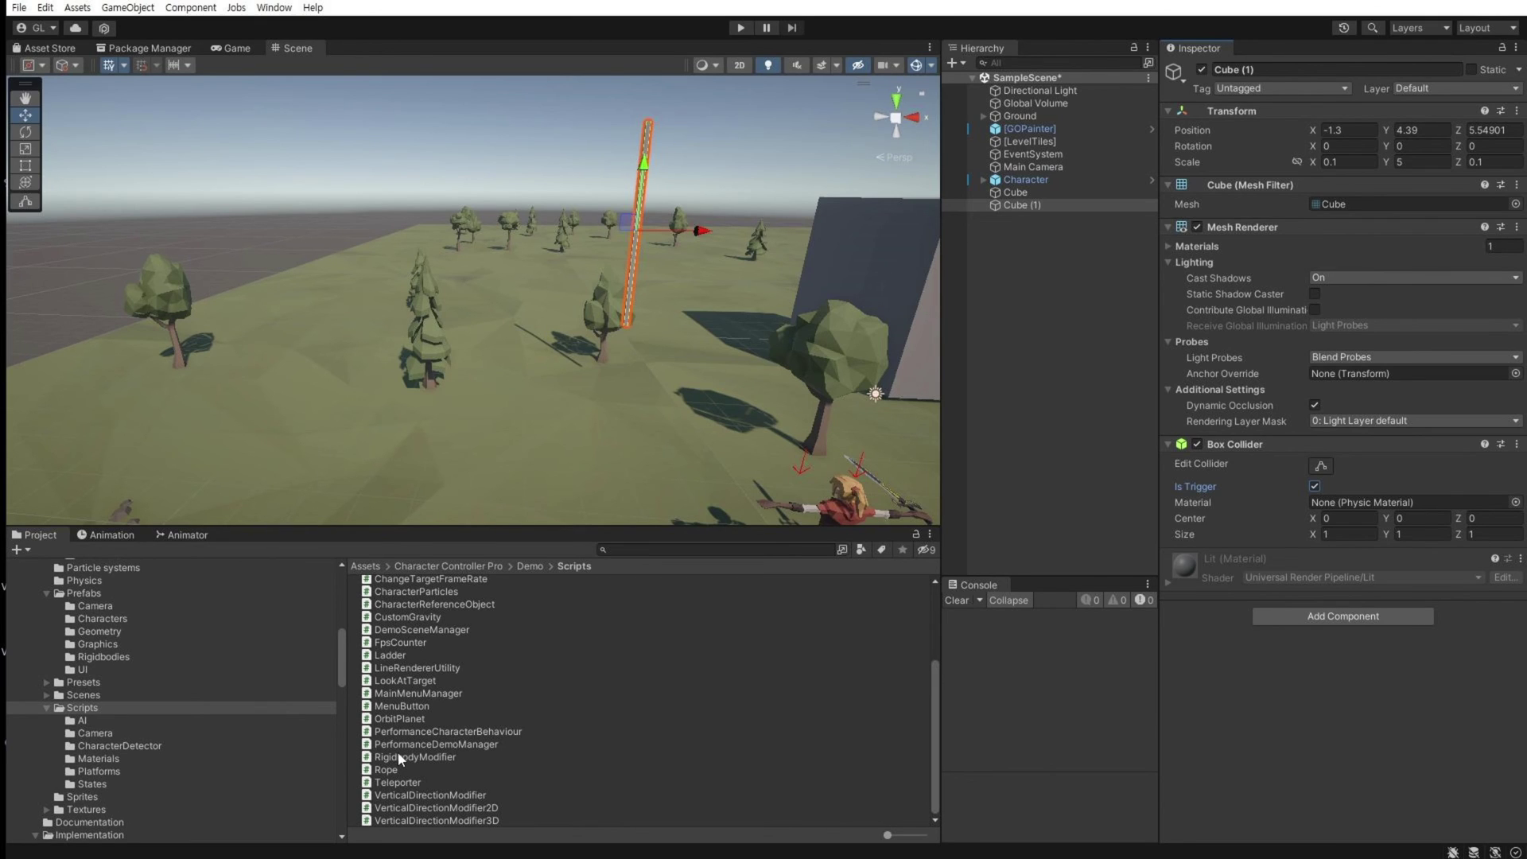
drag(387, 770, 1341, 728)
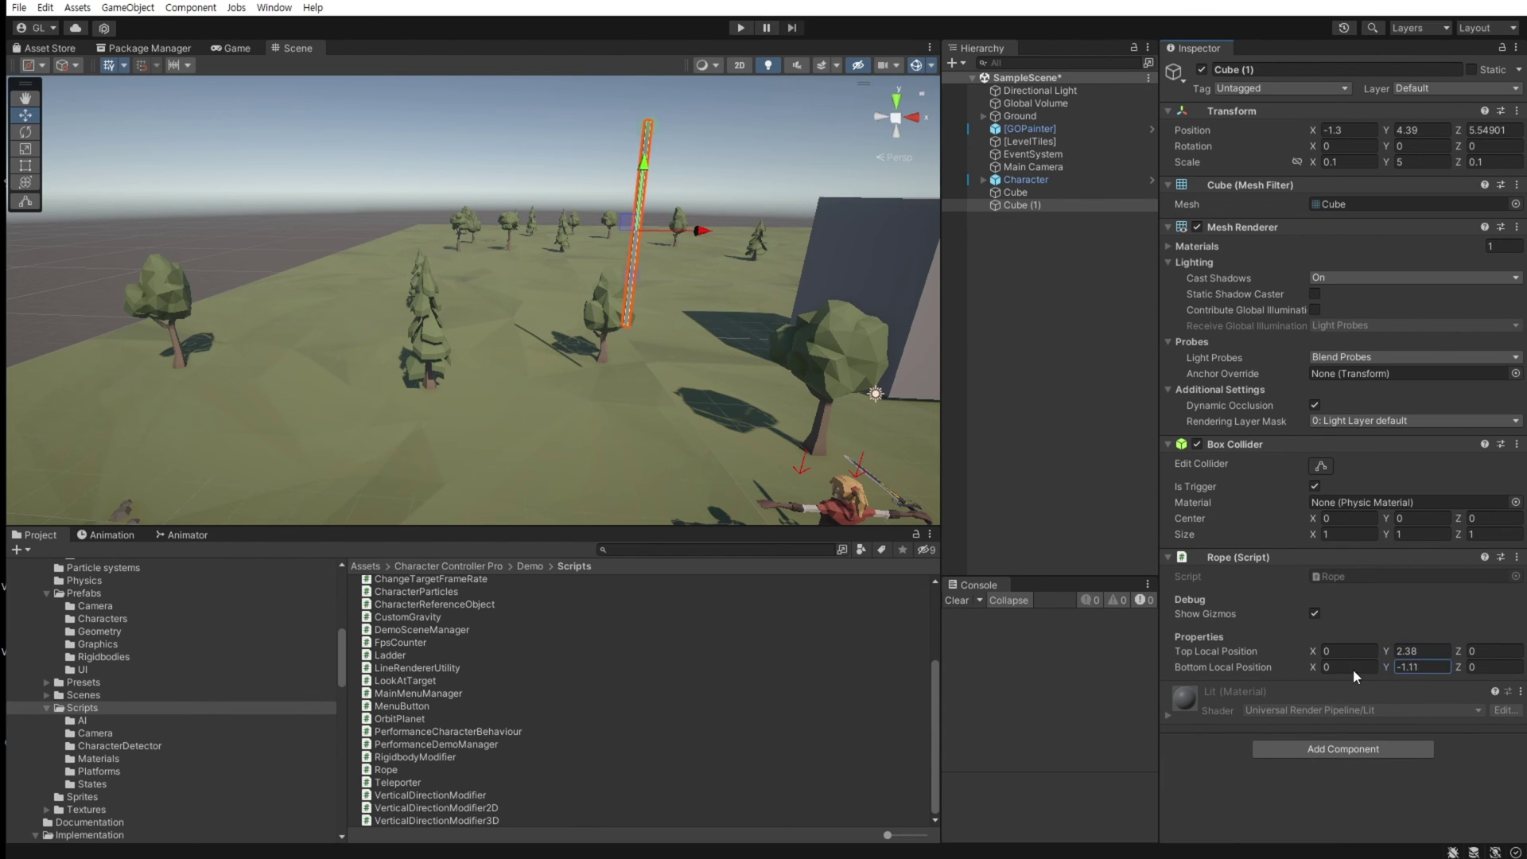
Match the Rope end points to the pole, with Top Local Position Y 2.38 and Bottom Local Position Y -2.33.
right_drag(469, 418, 584, 423)
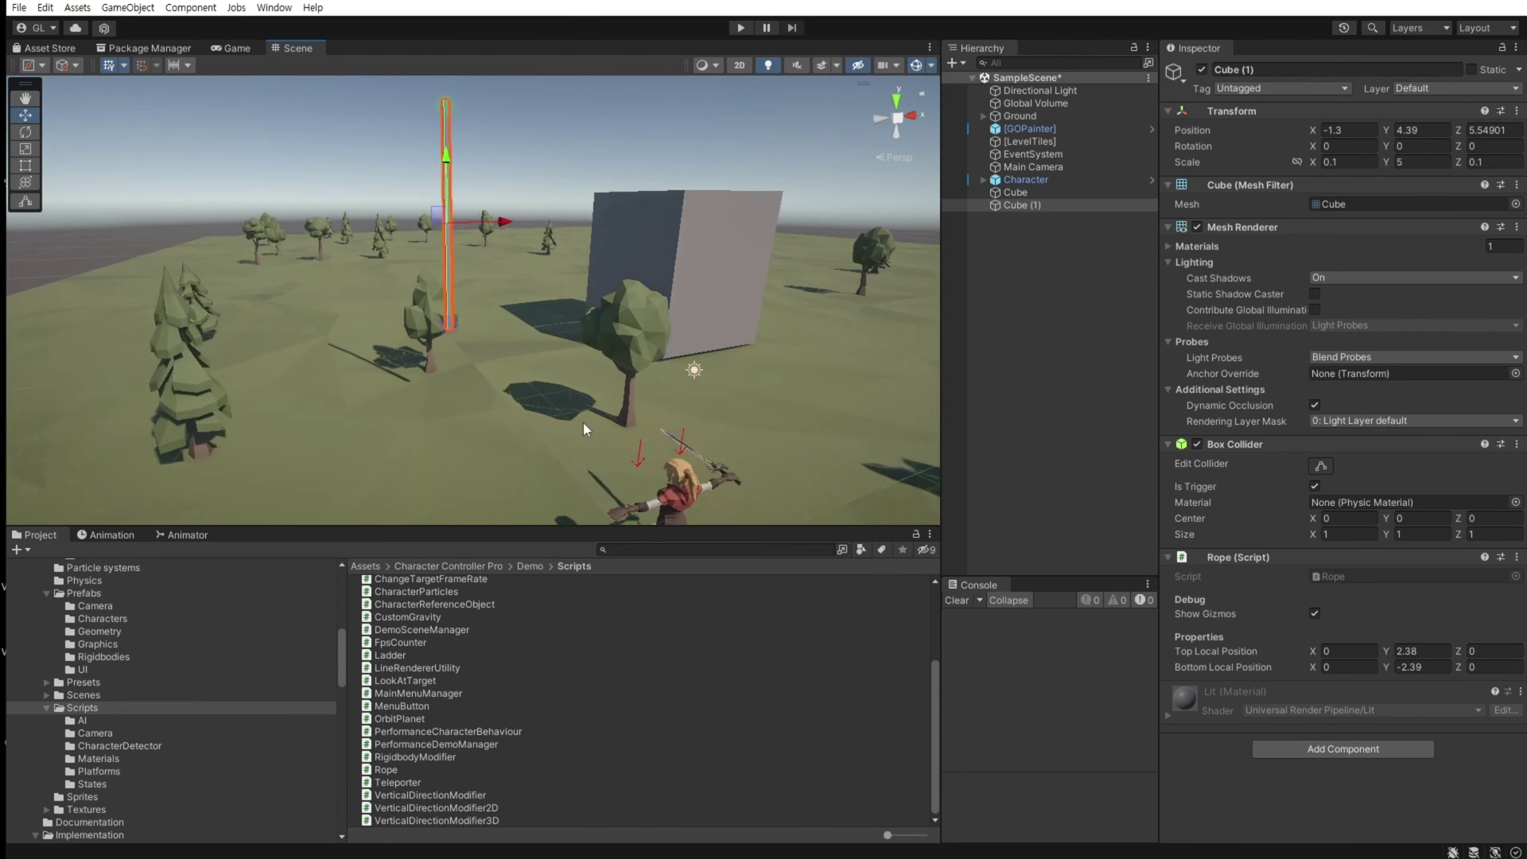
scroll(358, 334, up, 3)
middle_drag(358, 334, 594, 375)
drag(1390, 665, 1380, 665)
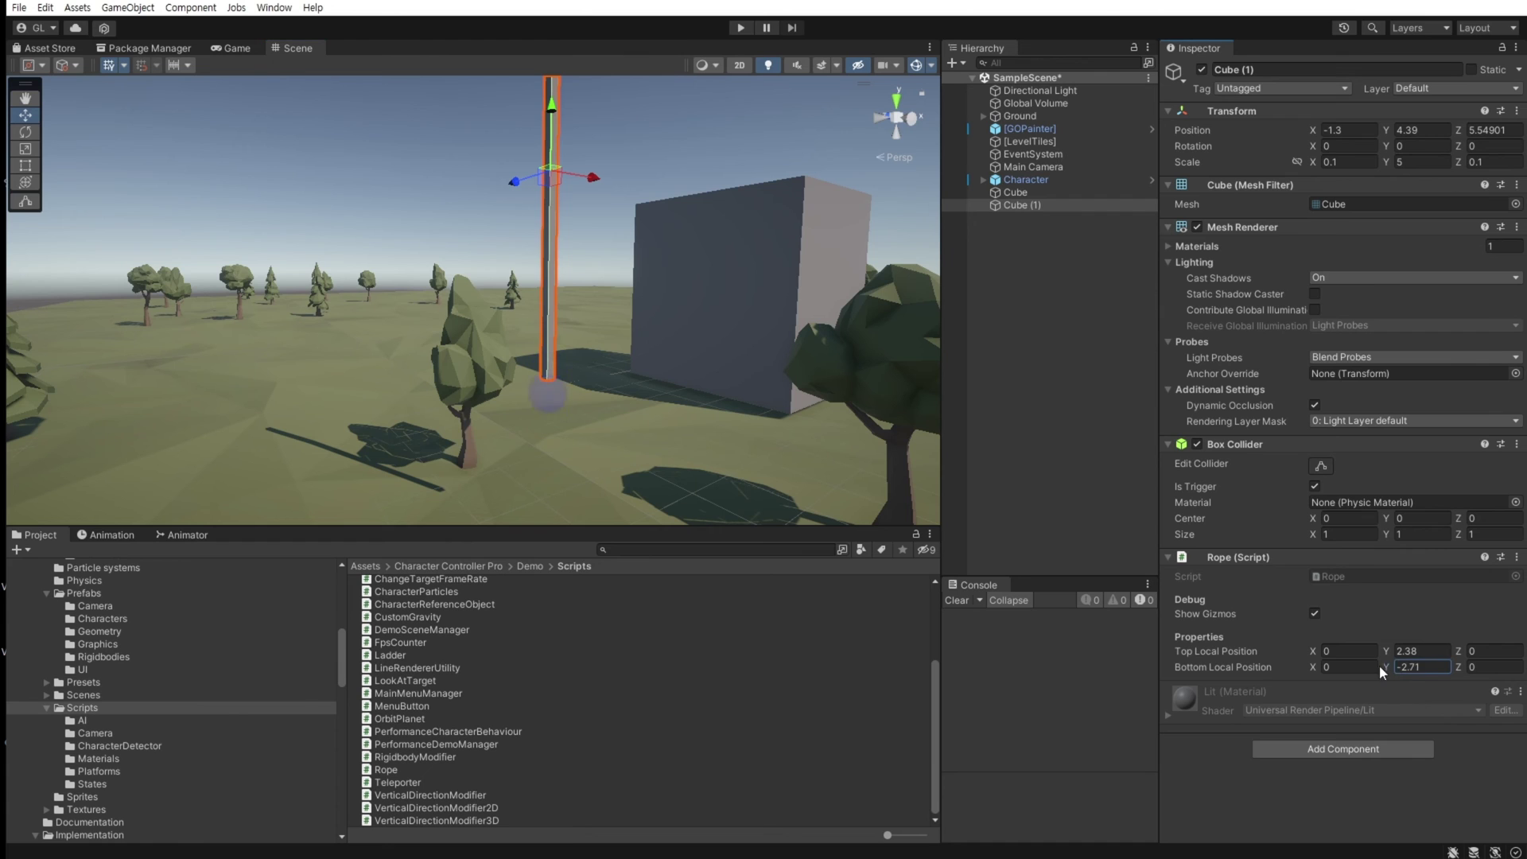
right_drag(604, 390, 518, 374)
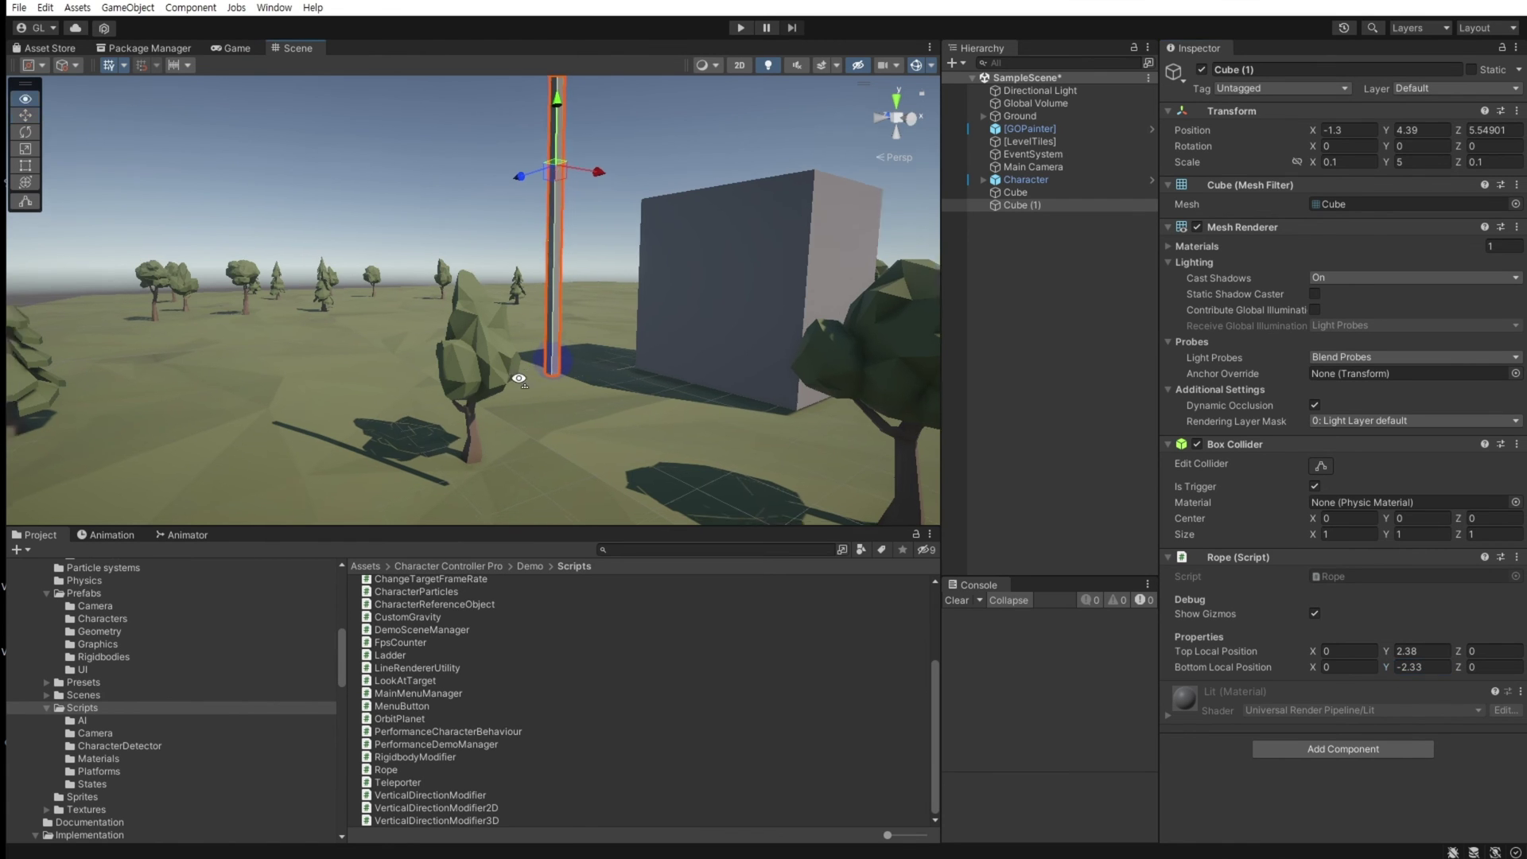
middle_drag(518, 374, 684, 398)
right_drag(684, 398, 624, 368)
middle_drag(623, 368, 617, 433)
Create a platform cube scaled to 4 × 1 × 4 and move it to about X 0.52, Y 5.27.
right_click(1026, 232)
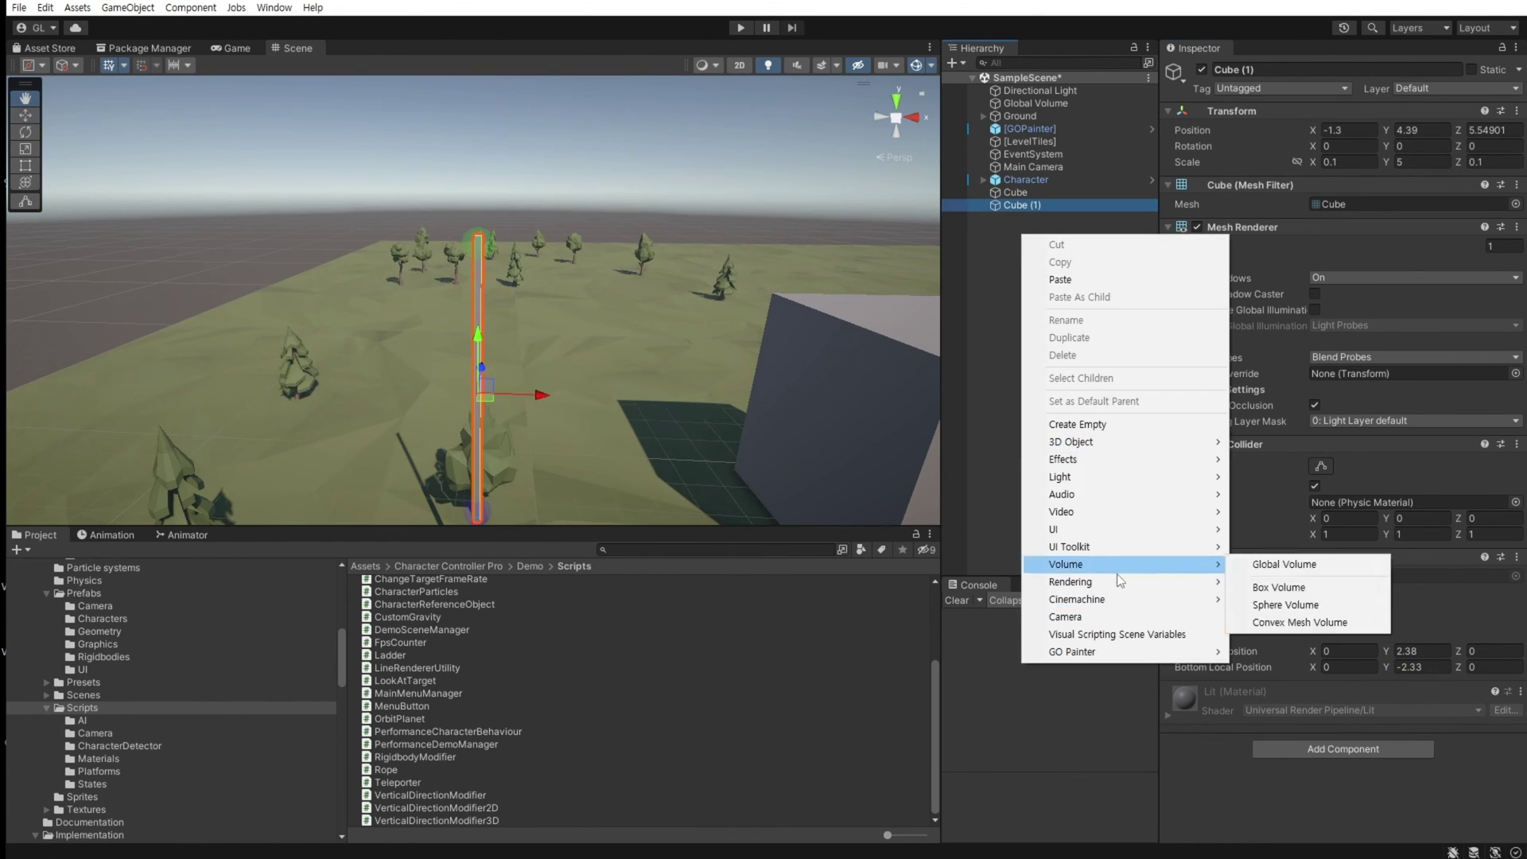
click(1273, 442)
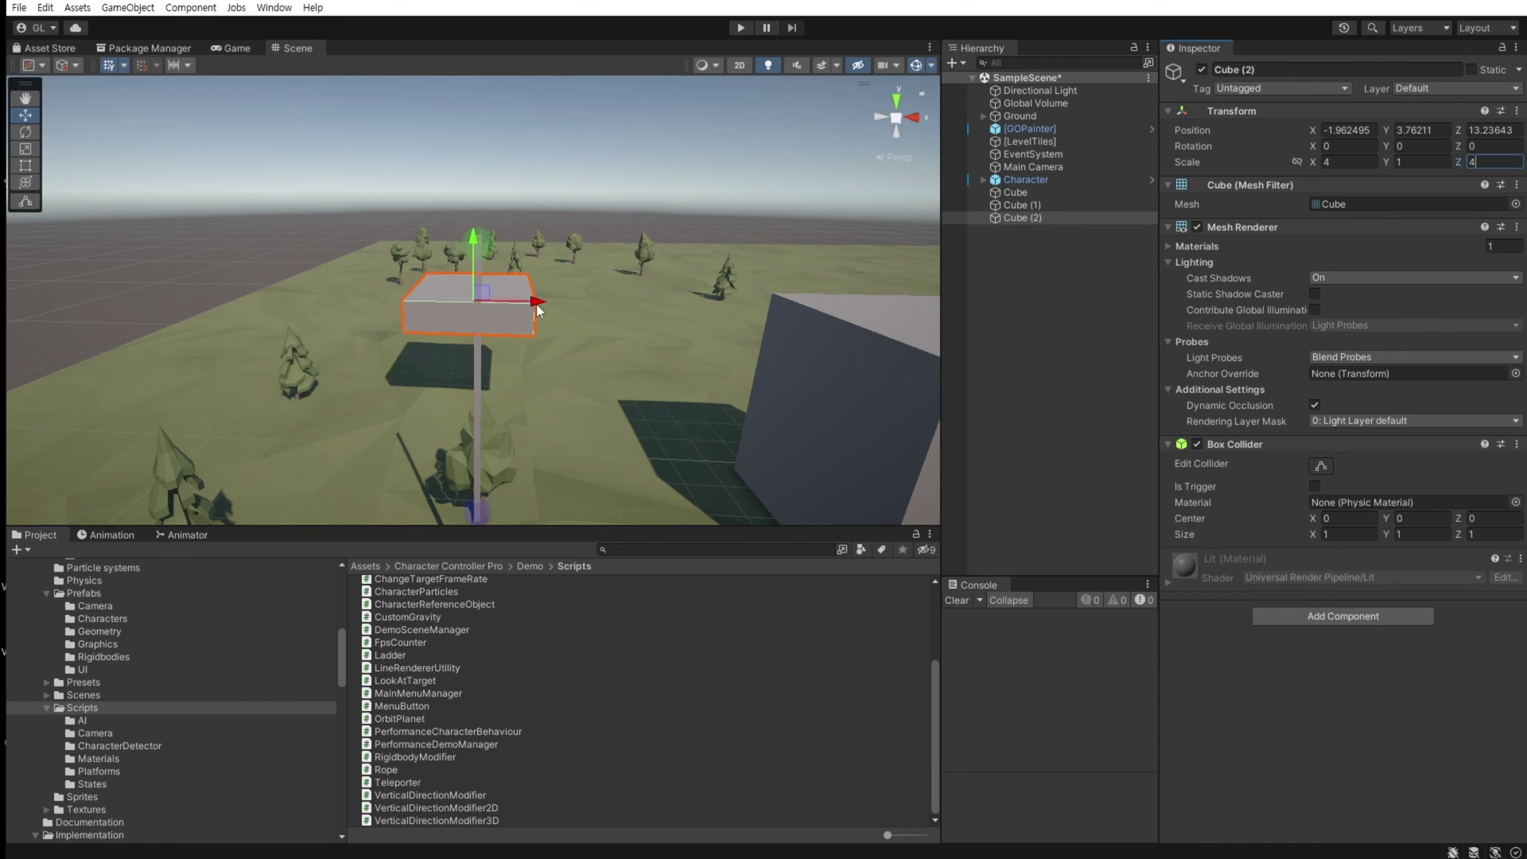
drag(537, 305, 610, 306)
drag(548, 238, 547, 194)
Raise the Y value of the pole's Rope Top Local Position above the platform.
click(1021, 206)
drag(1386, 654, 1389, 655)
Move the platform cube beside the pole to about X 0.87, Z 5.24.
click(1021, 218)
right_drag(605, 382, 750, 456)
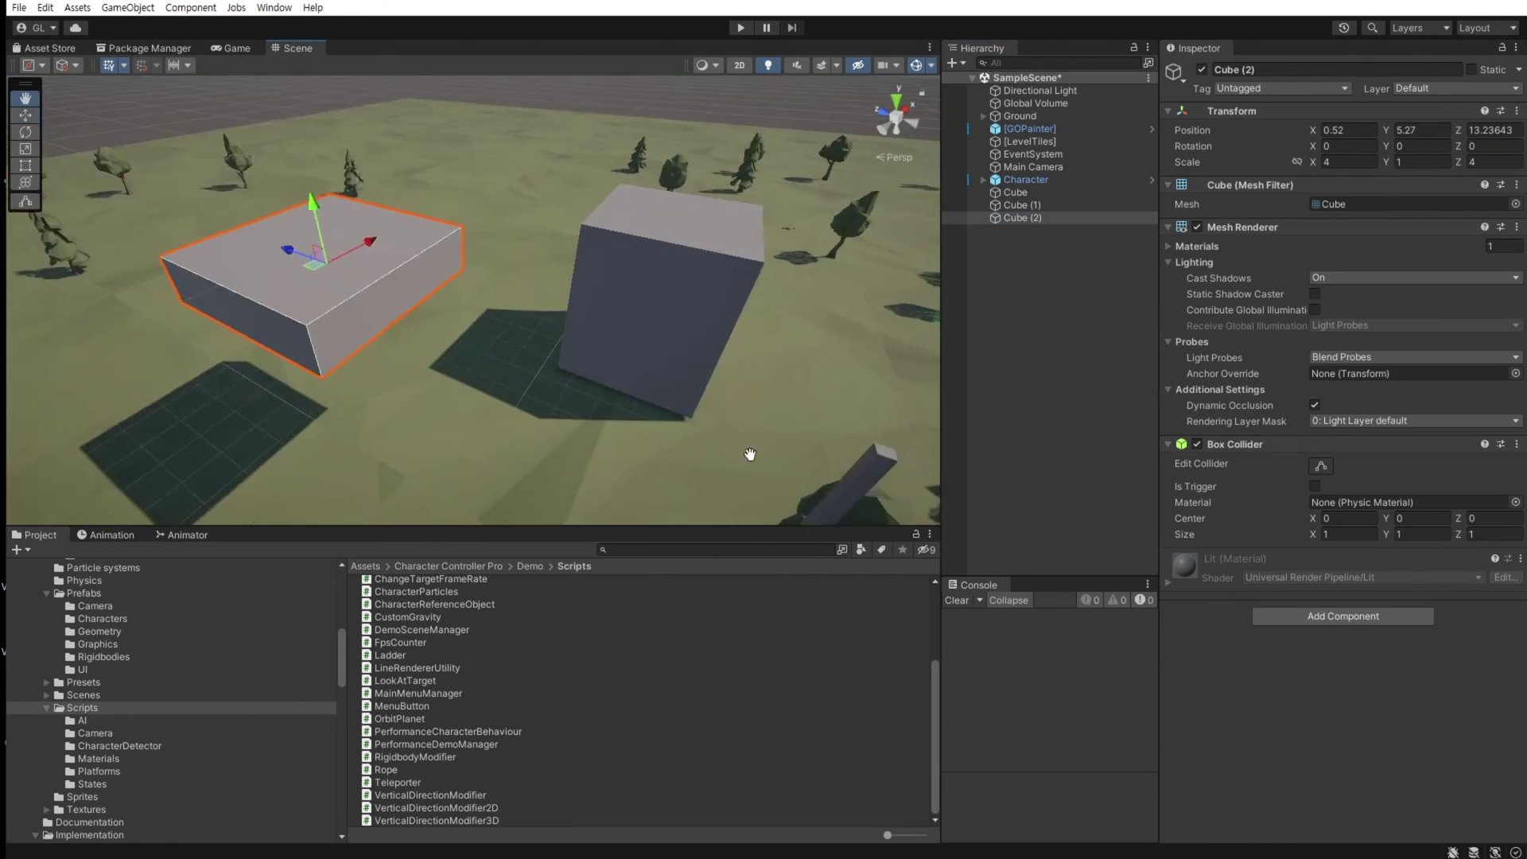
drag(318, 350, 509, 286)
mouse_move(676, 334)
middle_down()
mouse_move(595, 361)
mouse_move(704, 339)
middle_up()
drag(295, 305, 350, 318)
alt+drag(715, 318, 353, 317)
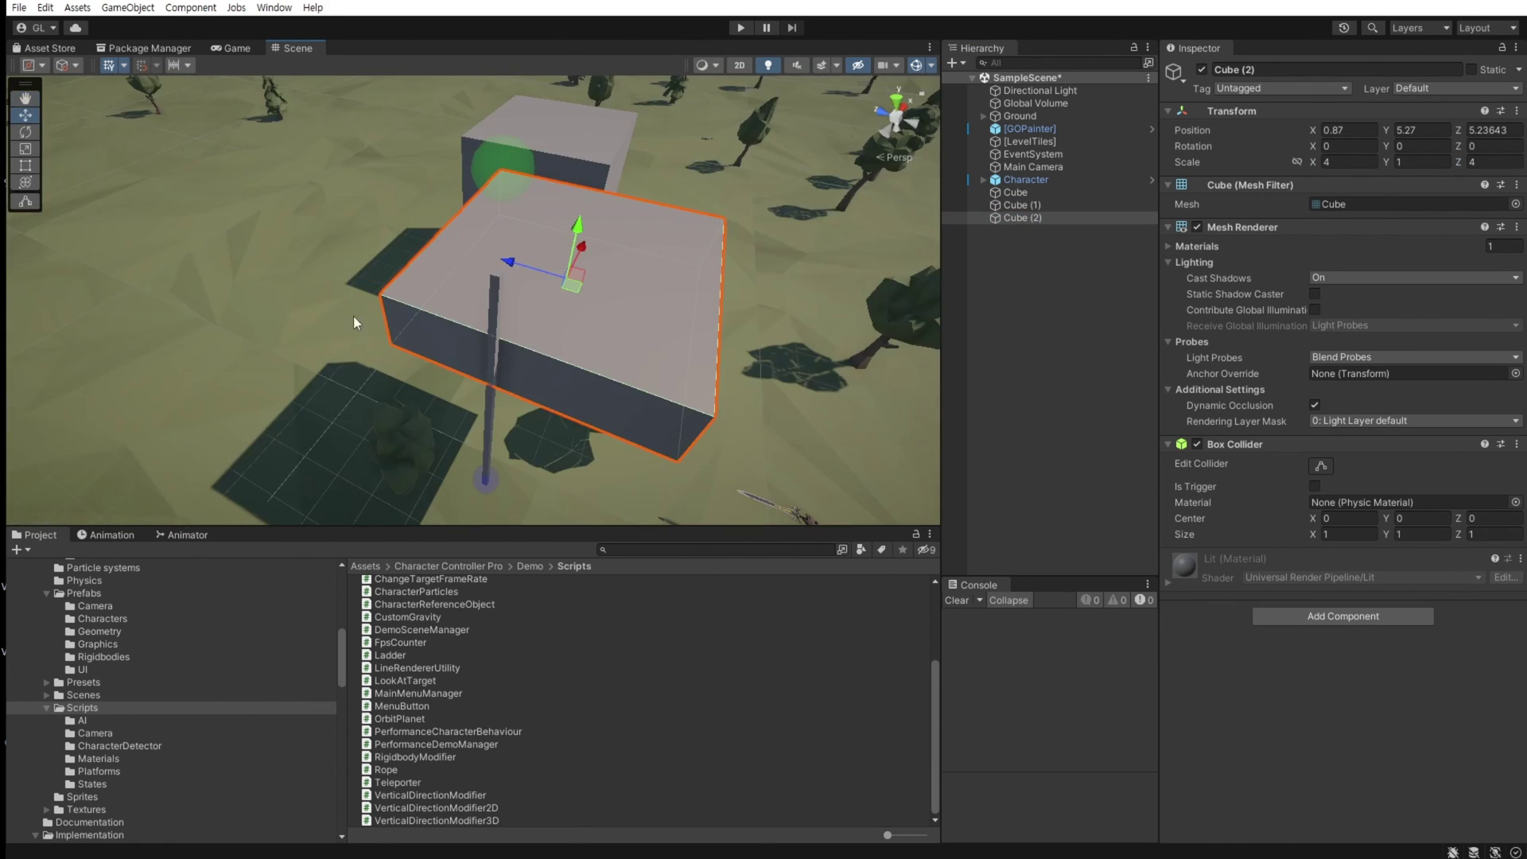
Play the scene and test having the rider grab the pole, climb up it and jump off at the platform.
click(740, 28)
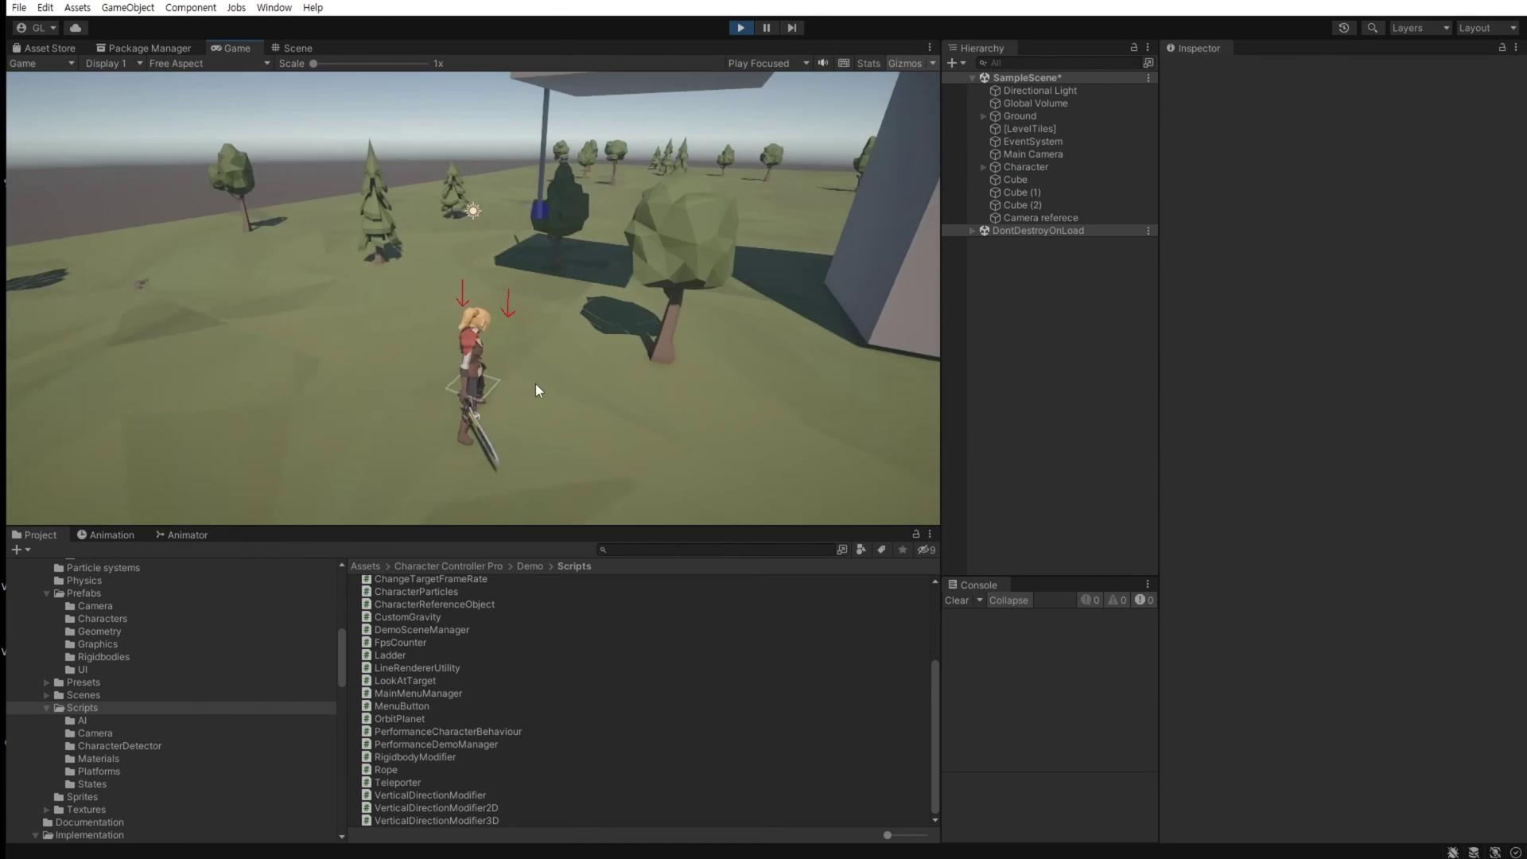
key(w)
key(e)
key(w)
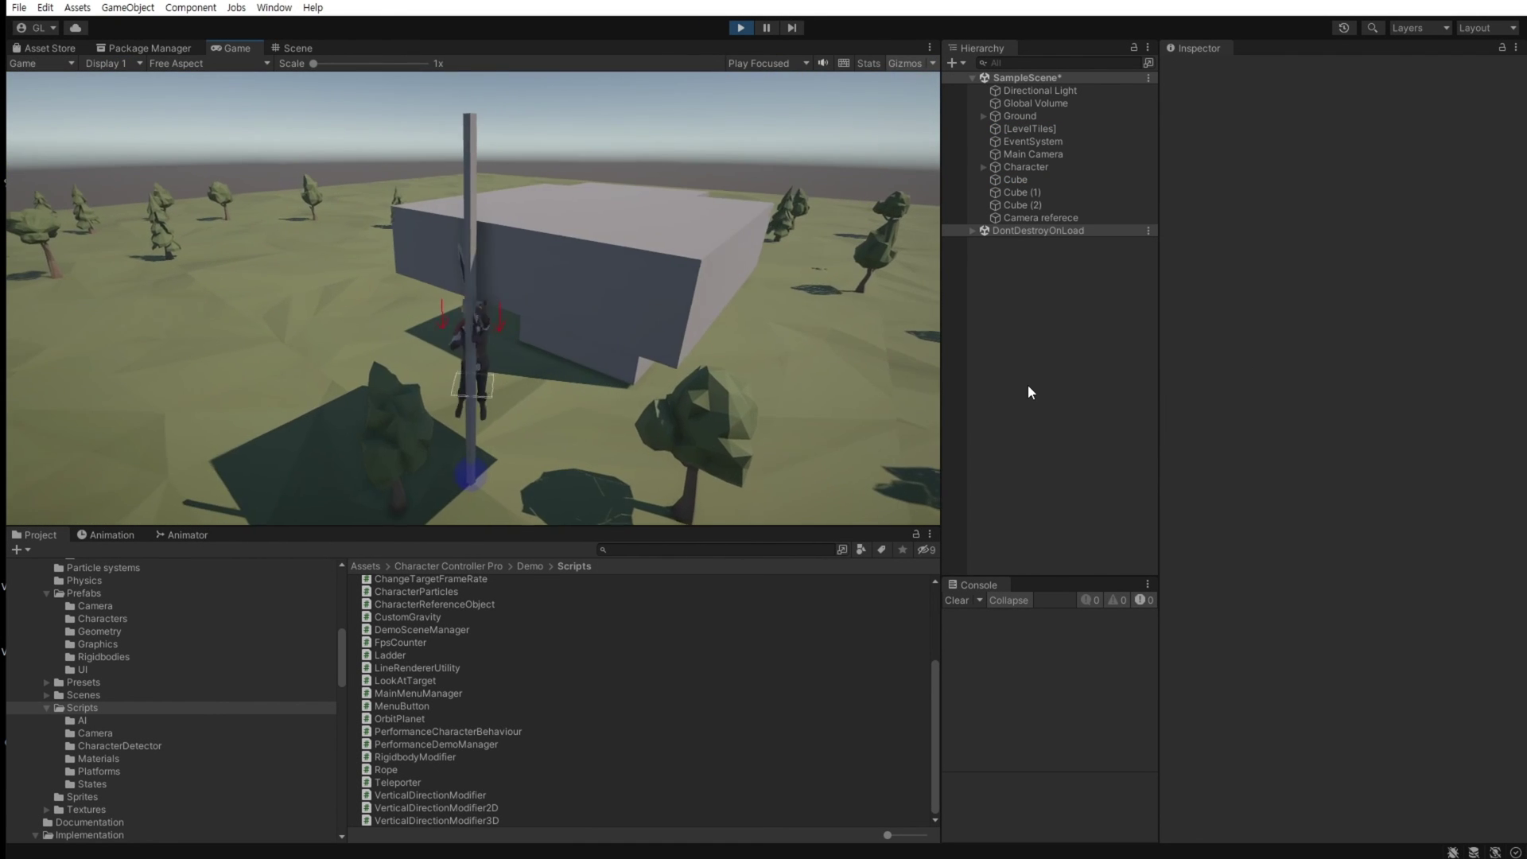
key(w)
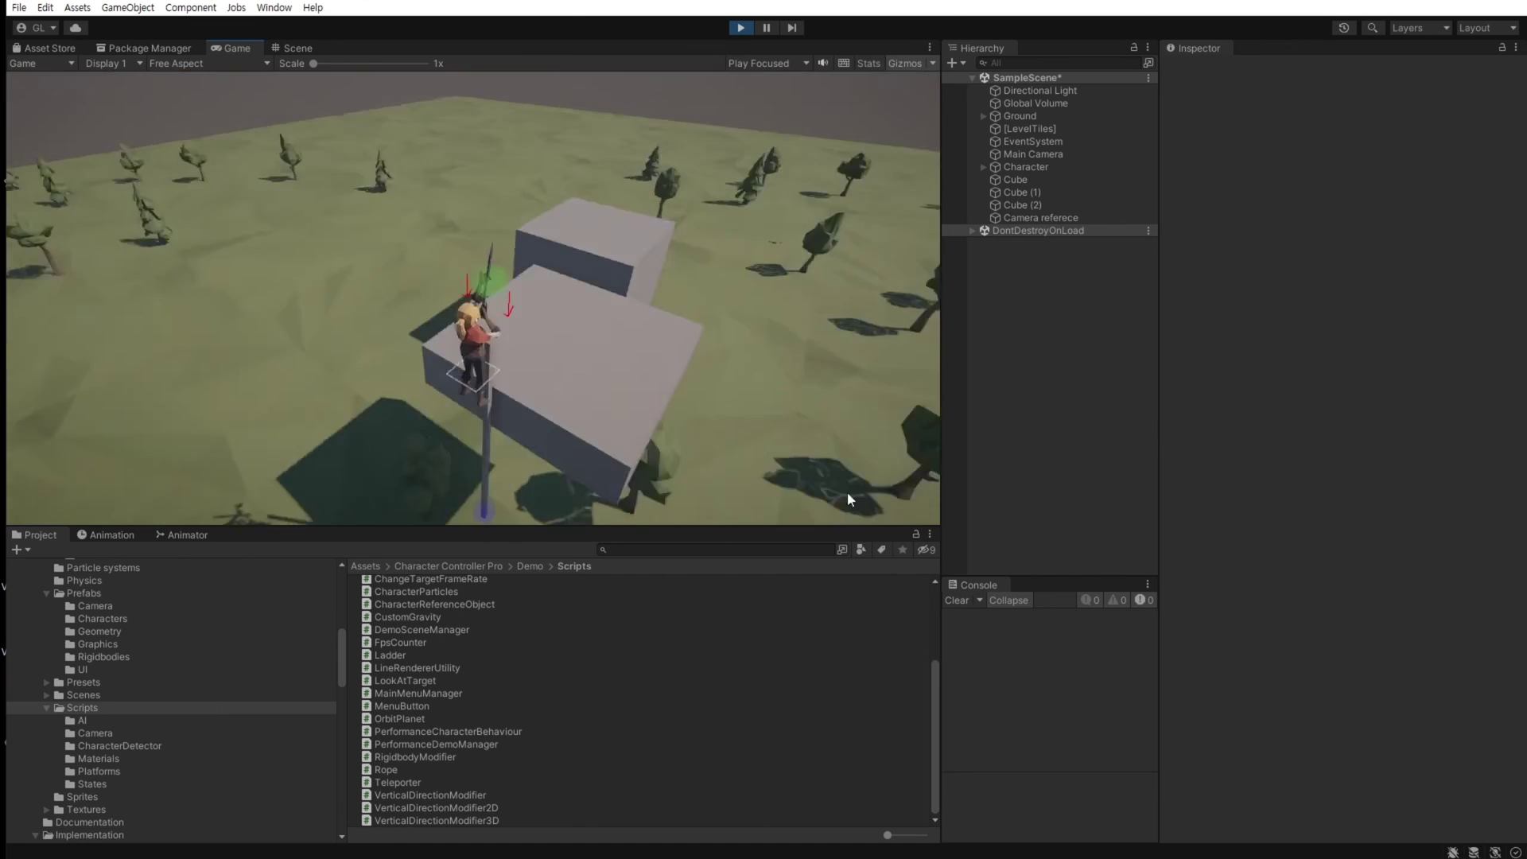
key(space)
key(w)
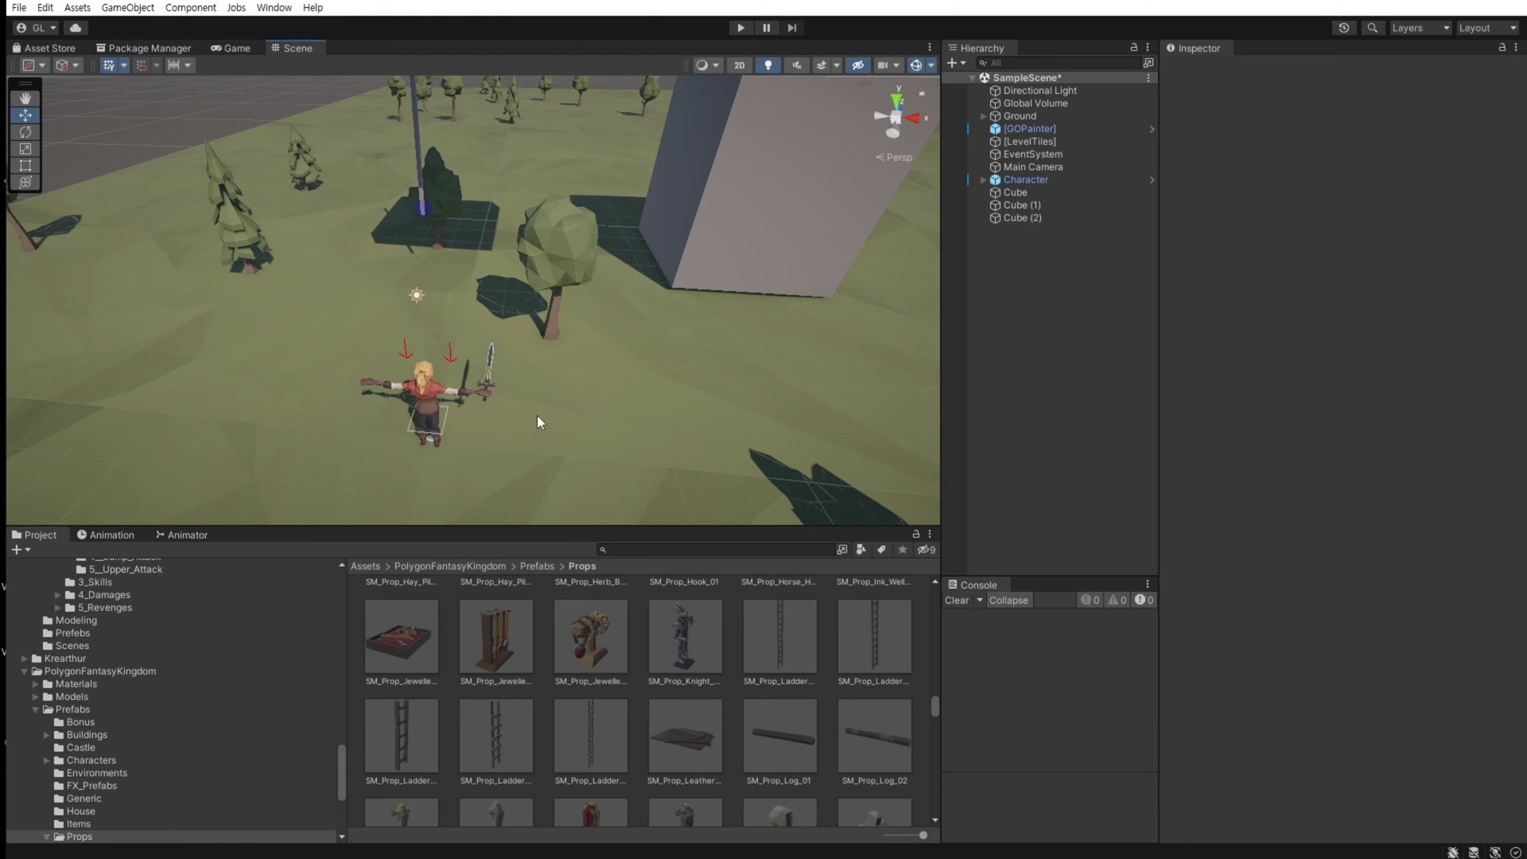
Add the SM_Prop_Ladder_Stackable_01 prefab to the scene and place it against the large cube's wall at about X 7.15, Z 5.46.
drag(868, 643, 1110, 381)
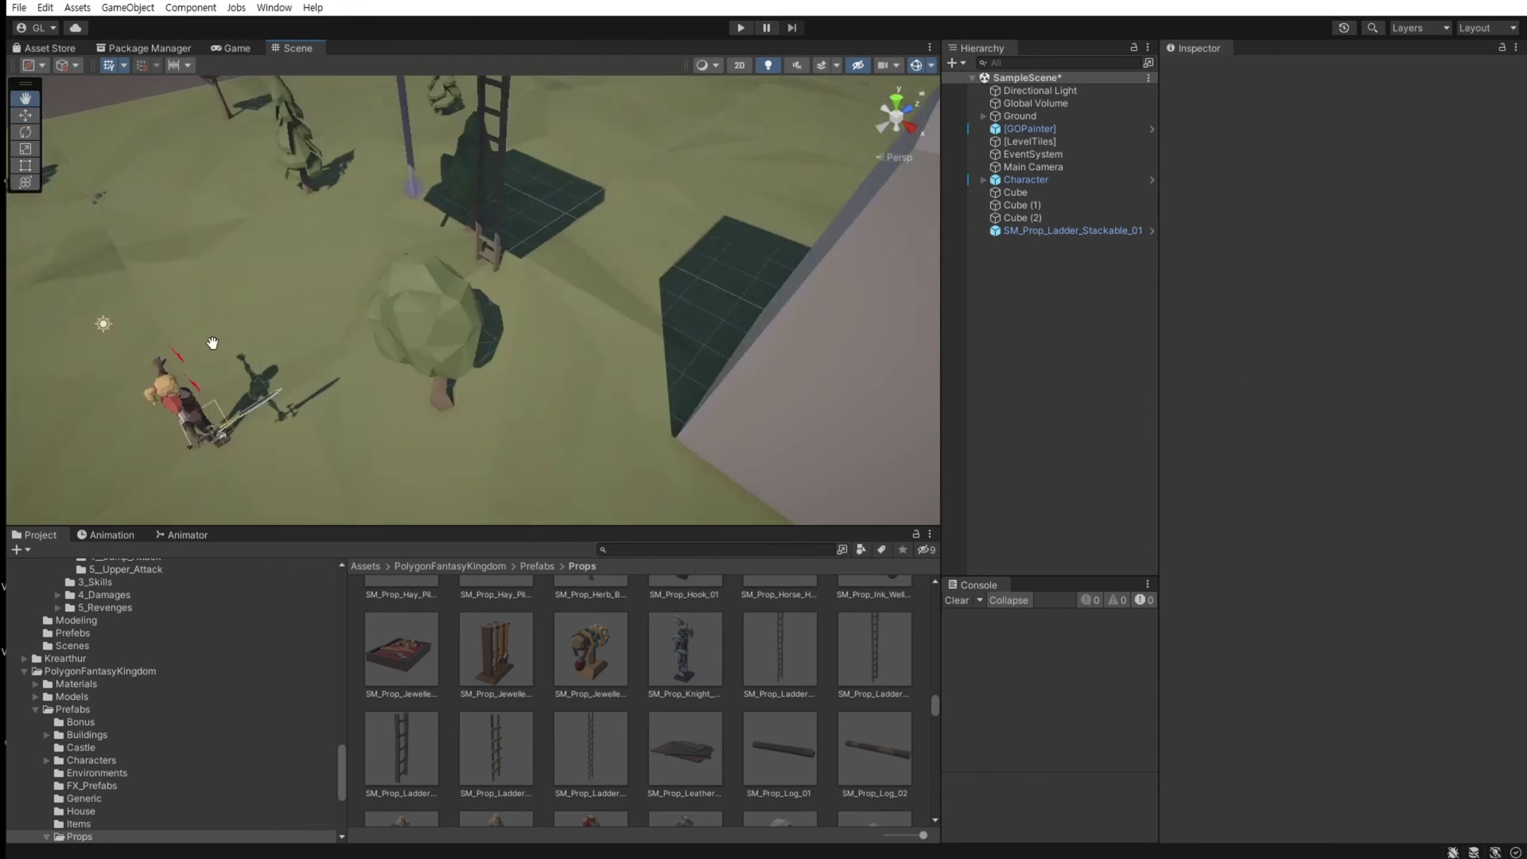
middle_drag(213, 343, 73, 312)
click(382, 205)
drag(366, 195, 731, 432)
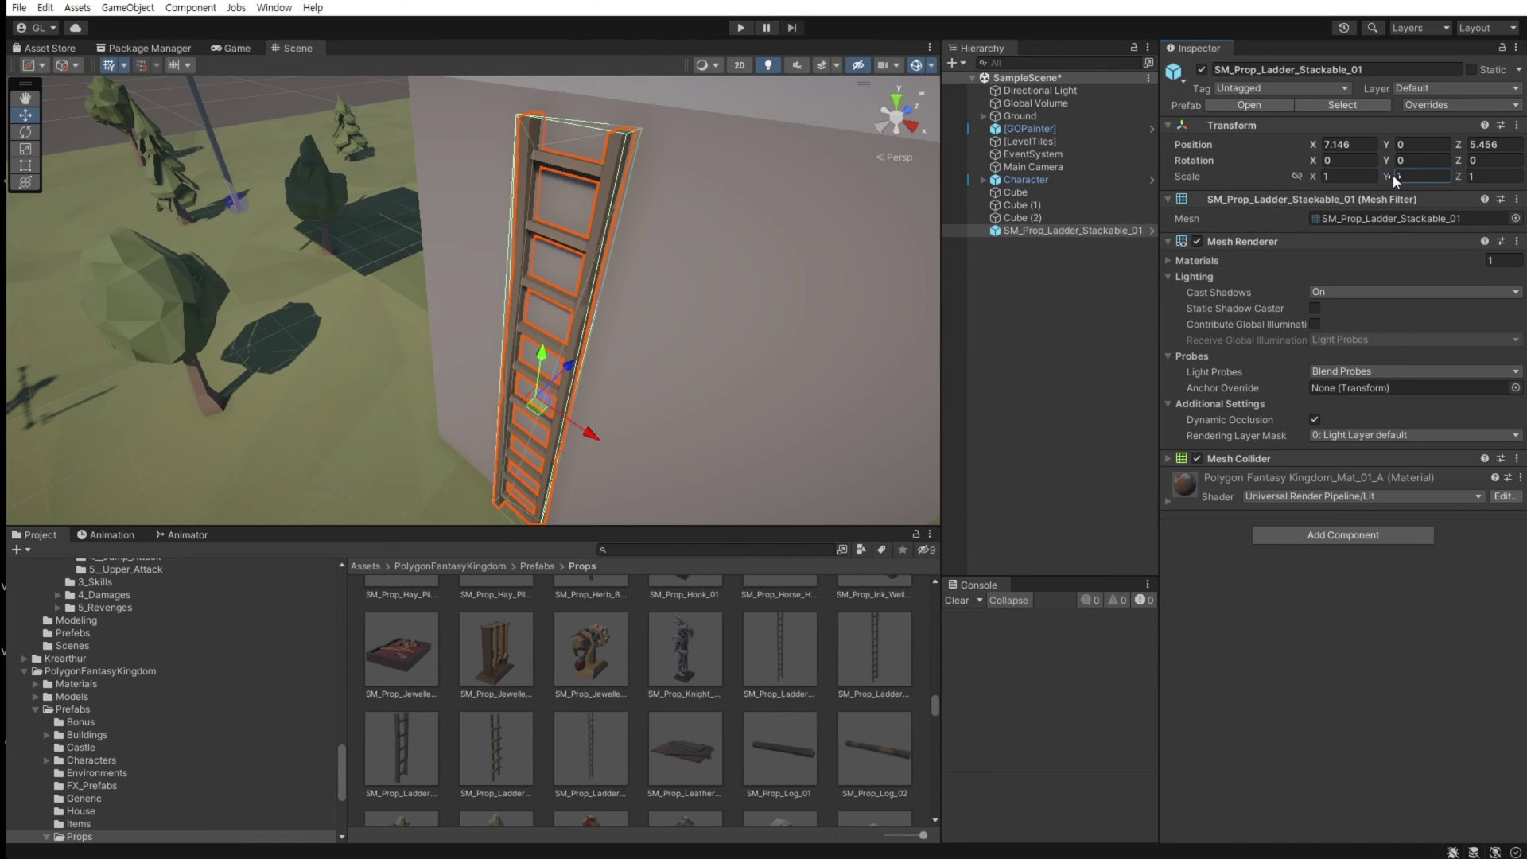
Set the ladder's Y scale to 1.03 and disable its Mesh Collider.
drag(1392, 177, 1396, 176)
right_drag(617, 421, 601, 432)
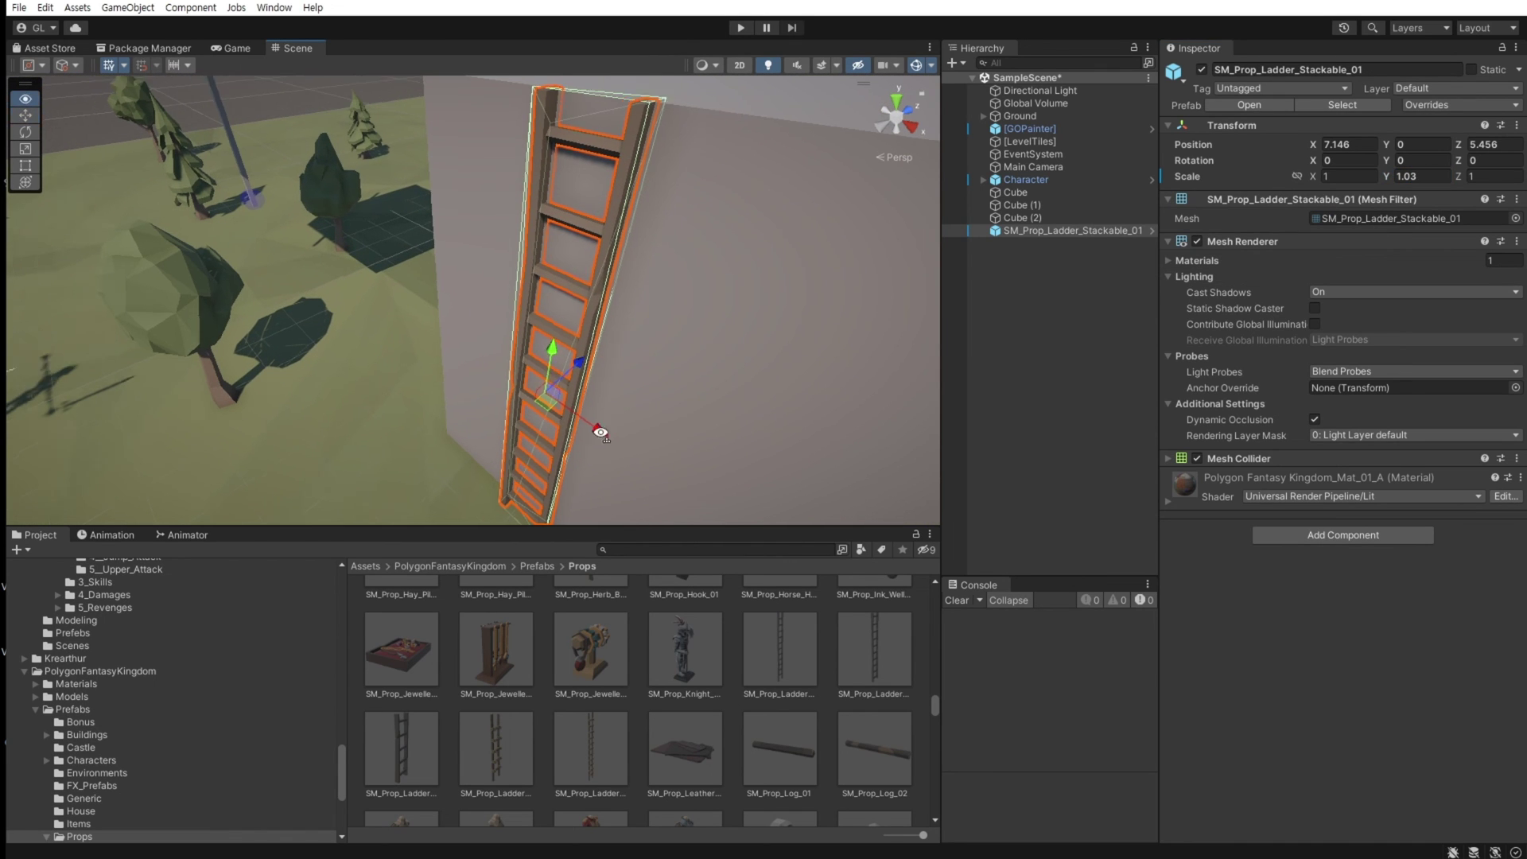
alt+drag(600, 432, 647, 425)
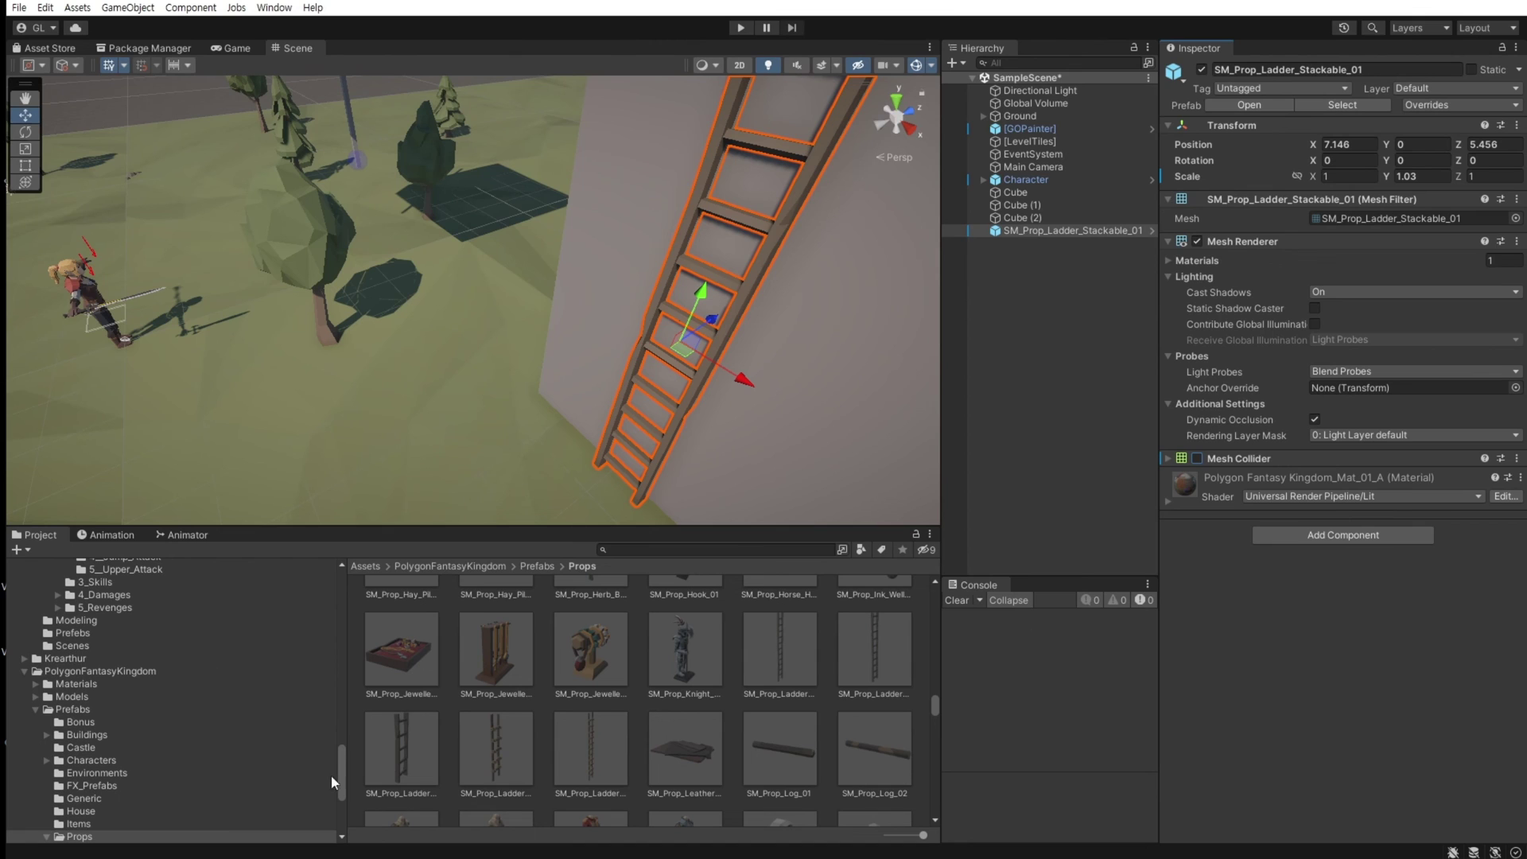
Attach the Ladder script from Character Controller Pro's Demo Scripts folder to the ladder.
scroll(331, 775, up, 10)
scroll(108, 748, down, 3)
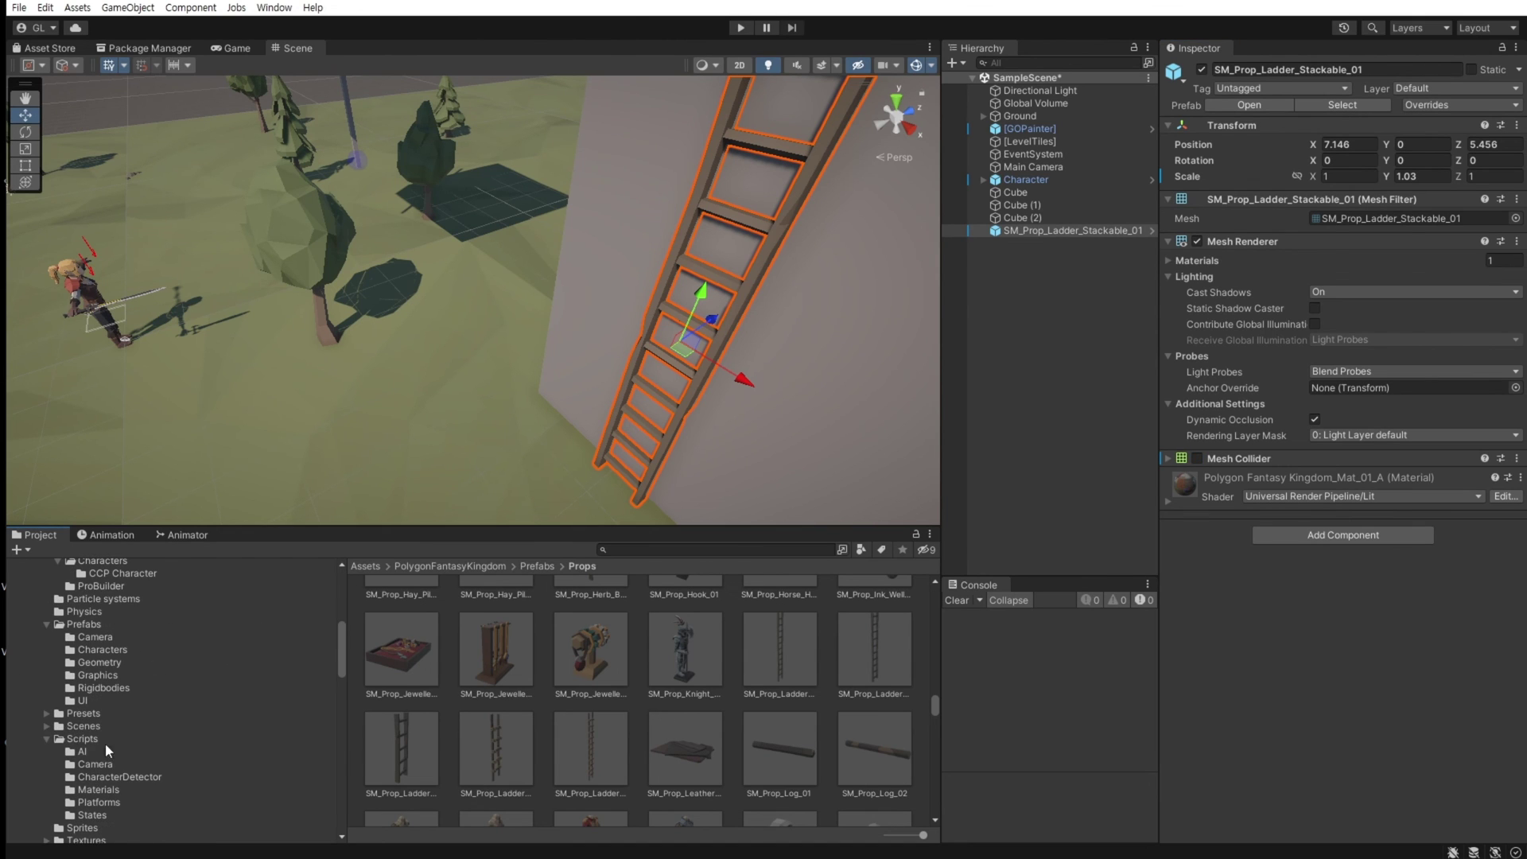
click(105, 741)
scroll(690, 804, up, 2)
drag(780, 624, 1270, 617)
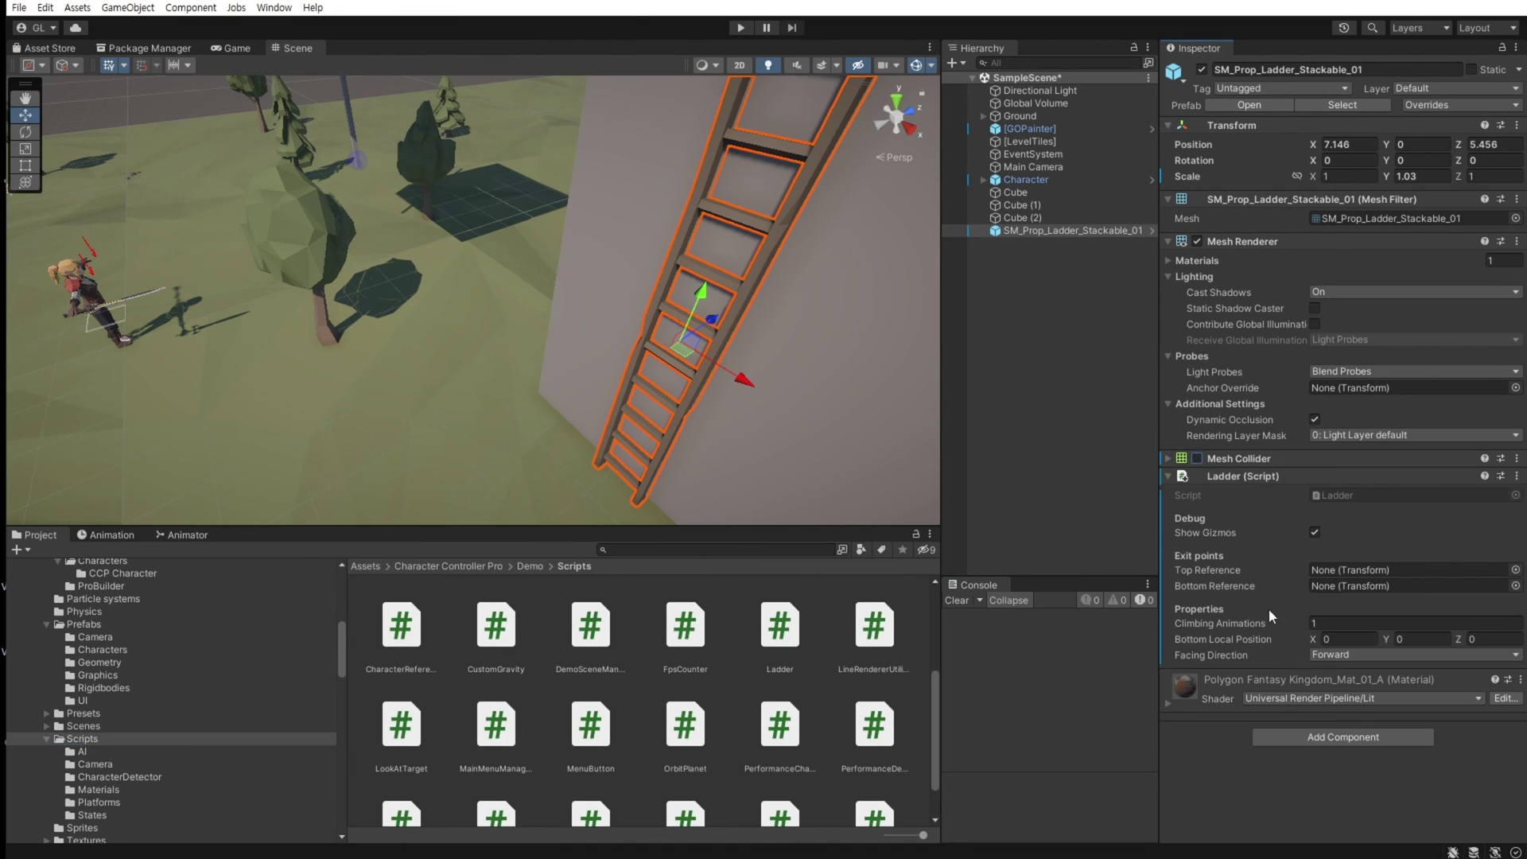
scroll(107, 714, up, 3)
scroll(112, 640, down, 4)
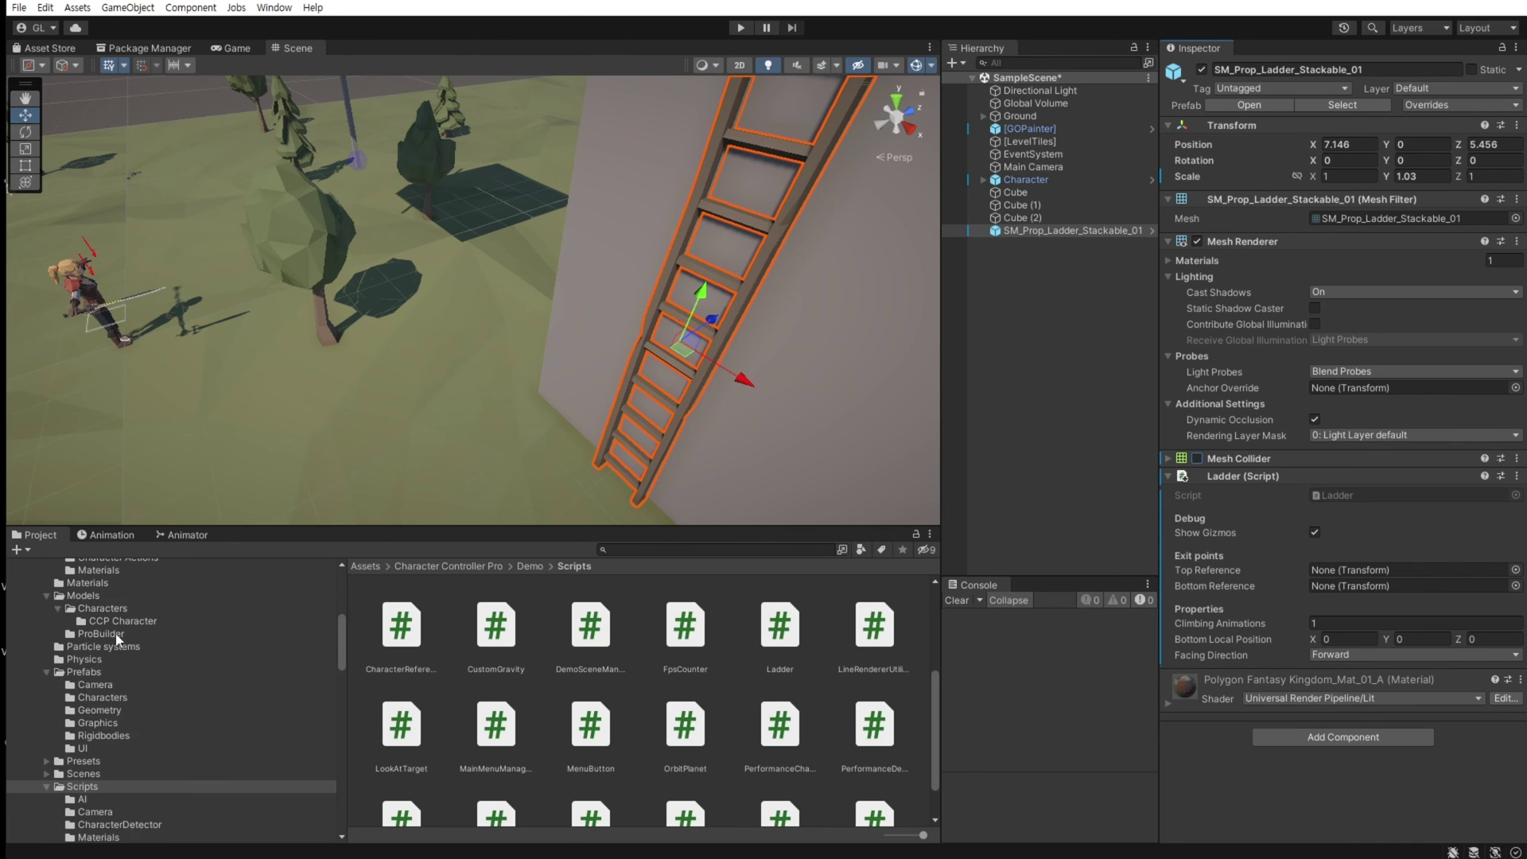
Create an empty child object named BTN under the ladder.
right_click(1022, 231)
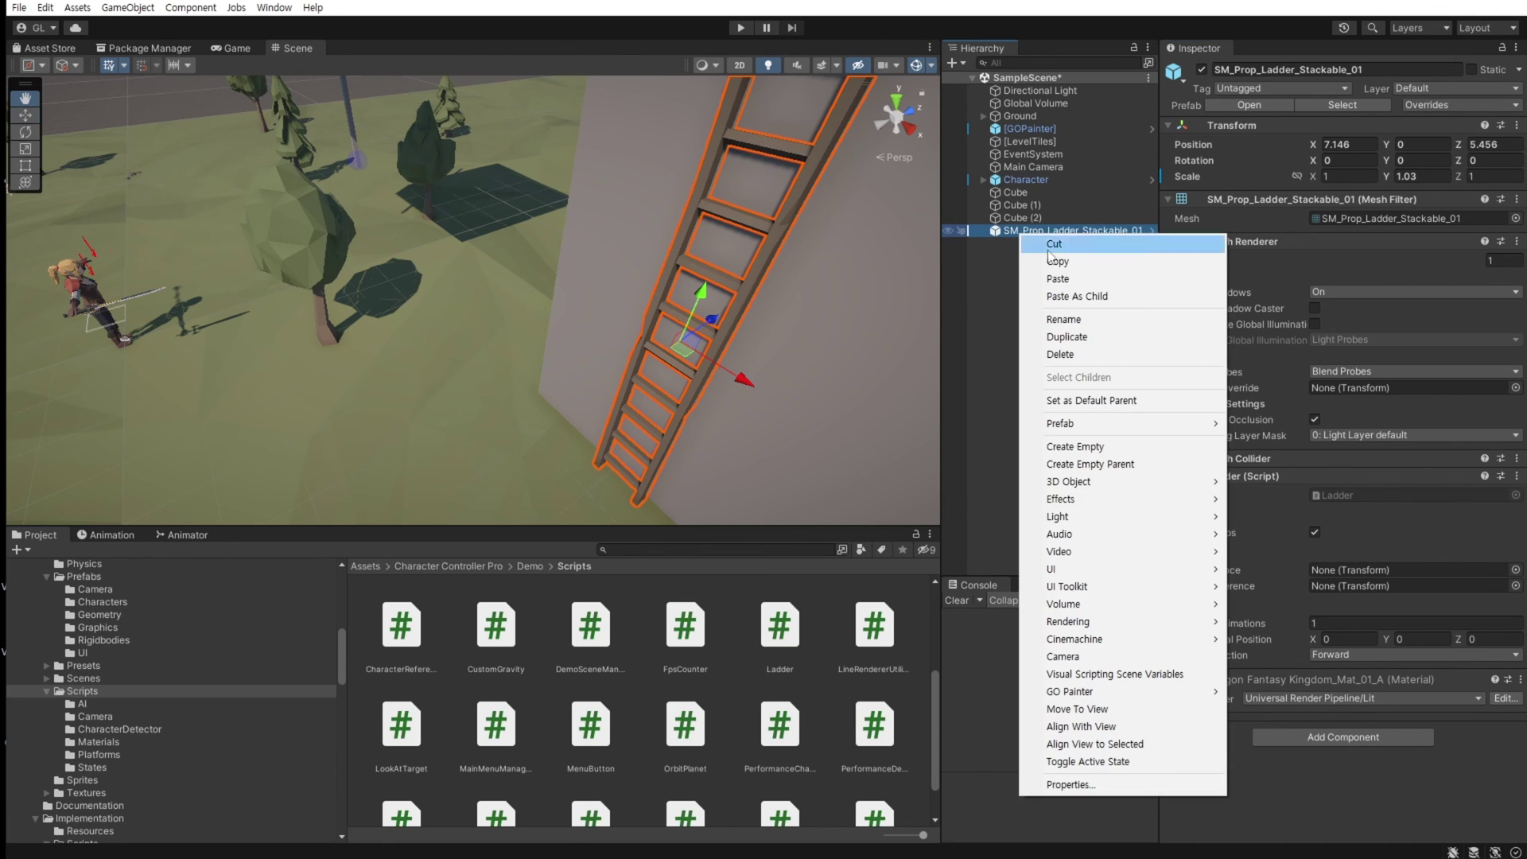
click(1100, 448)
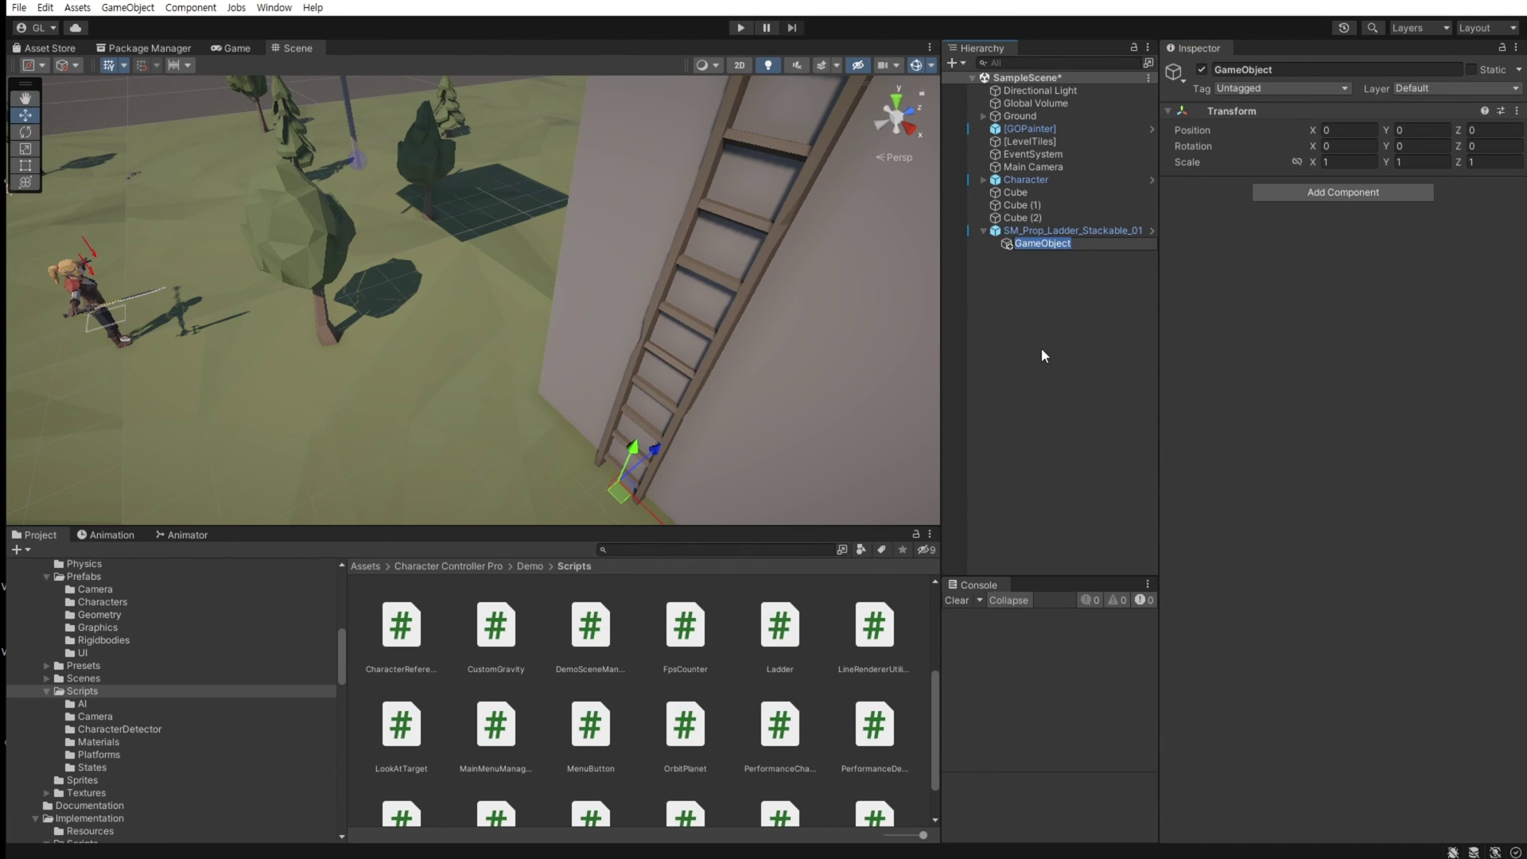
text(BTM)
key(Return)
Create another empty child object named TOP under the ladder.
right_click(1029, 232)
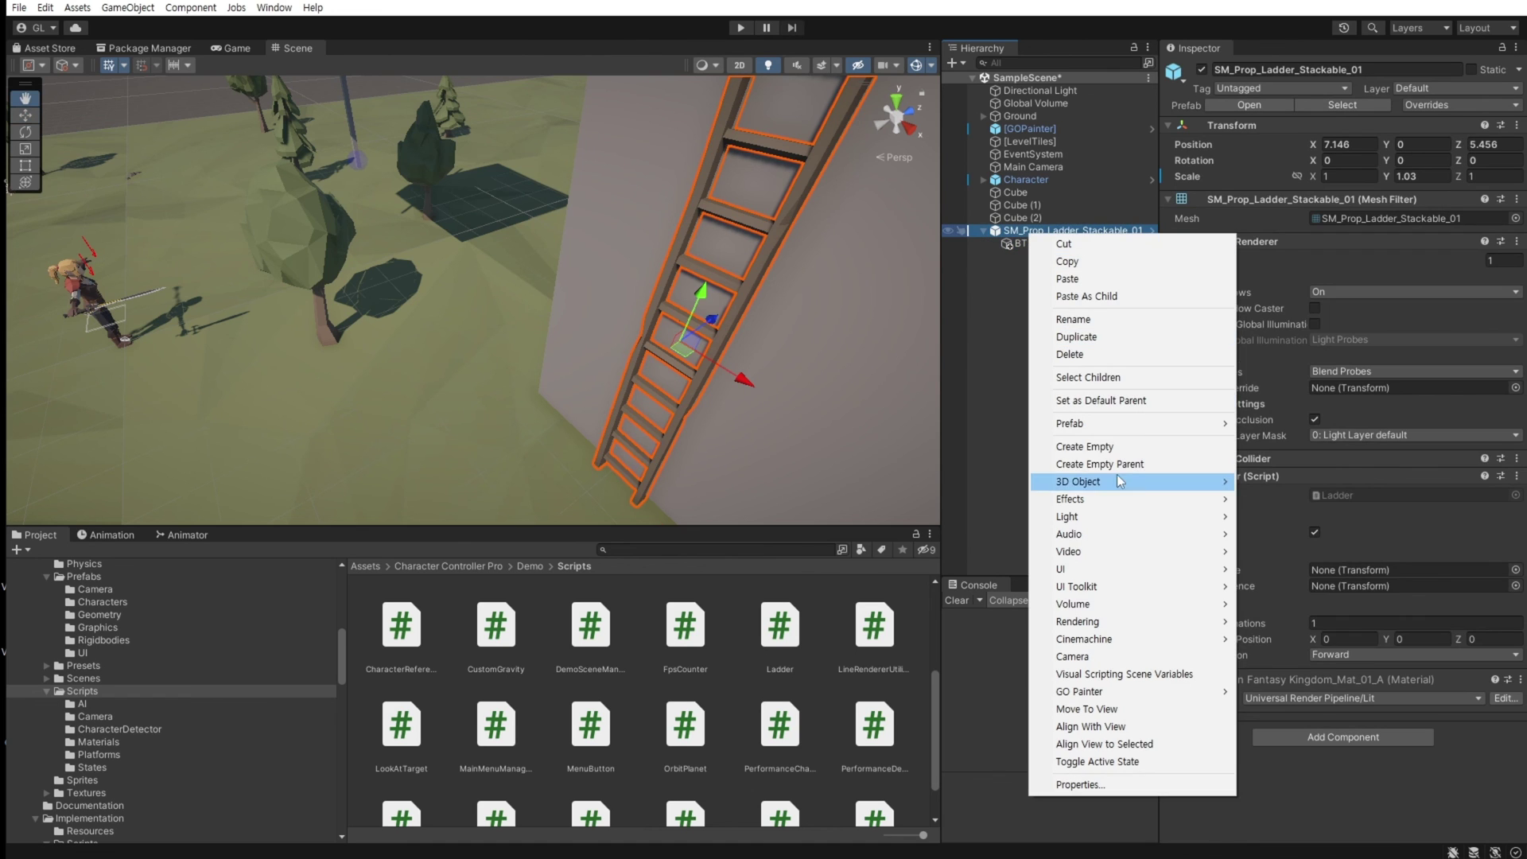
click(1085, 446)
text(TOP)
key(Return)
Move the BTN child object in front of the ladder's foot, to about Z -0.41.
click(1050, 230)
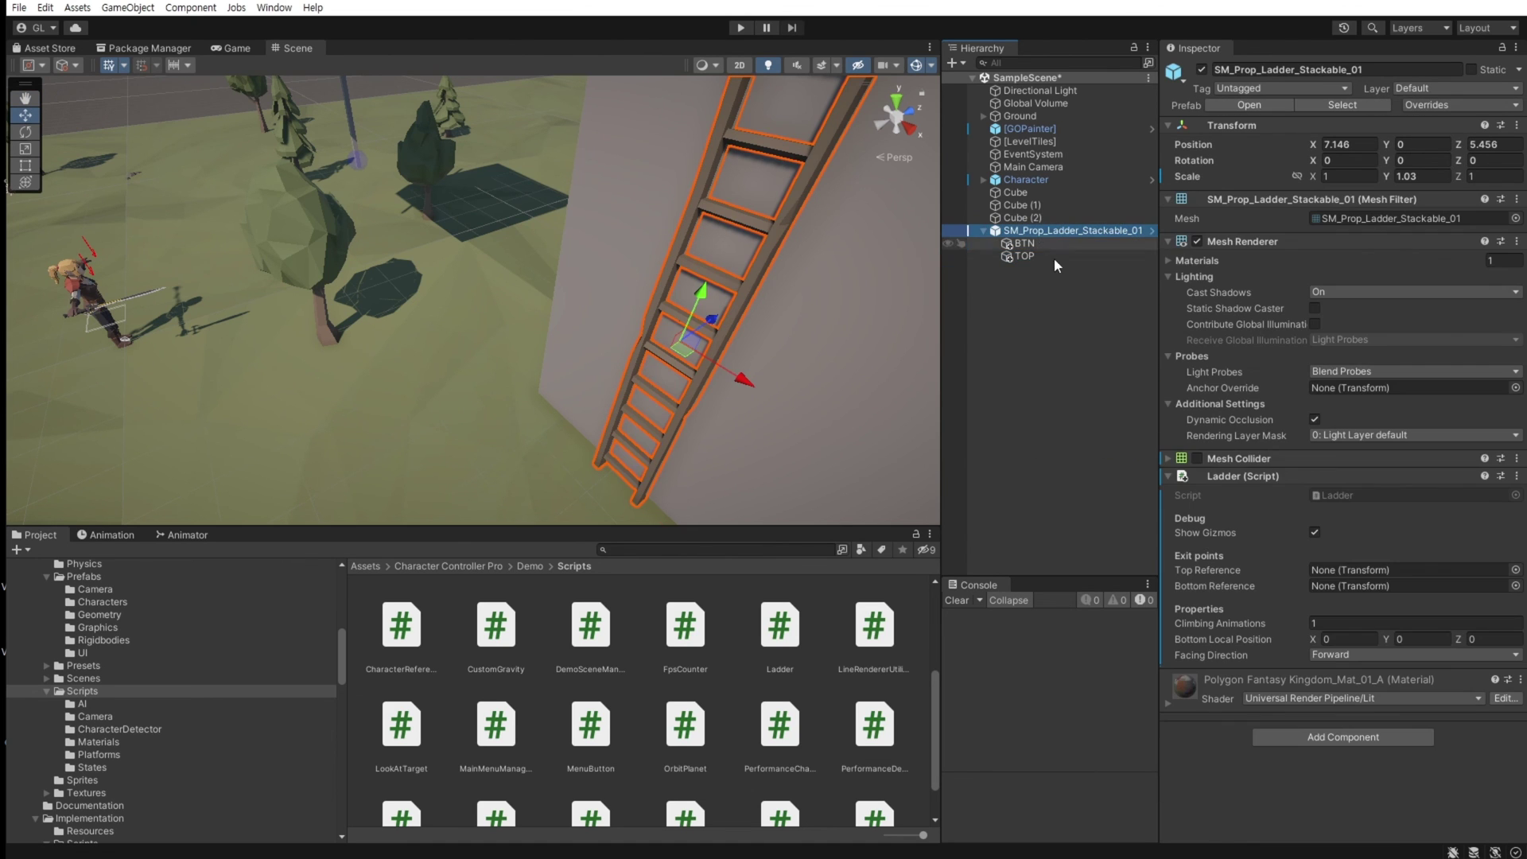
click(1024, 244)
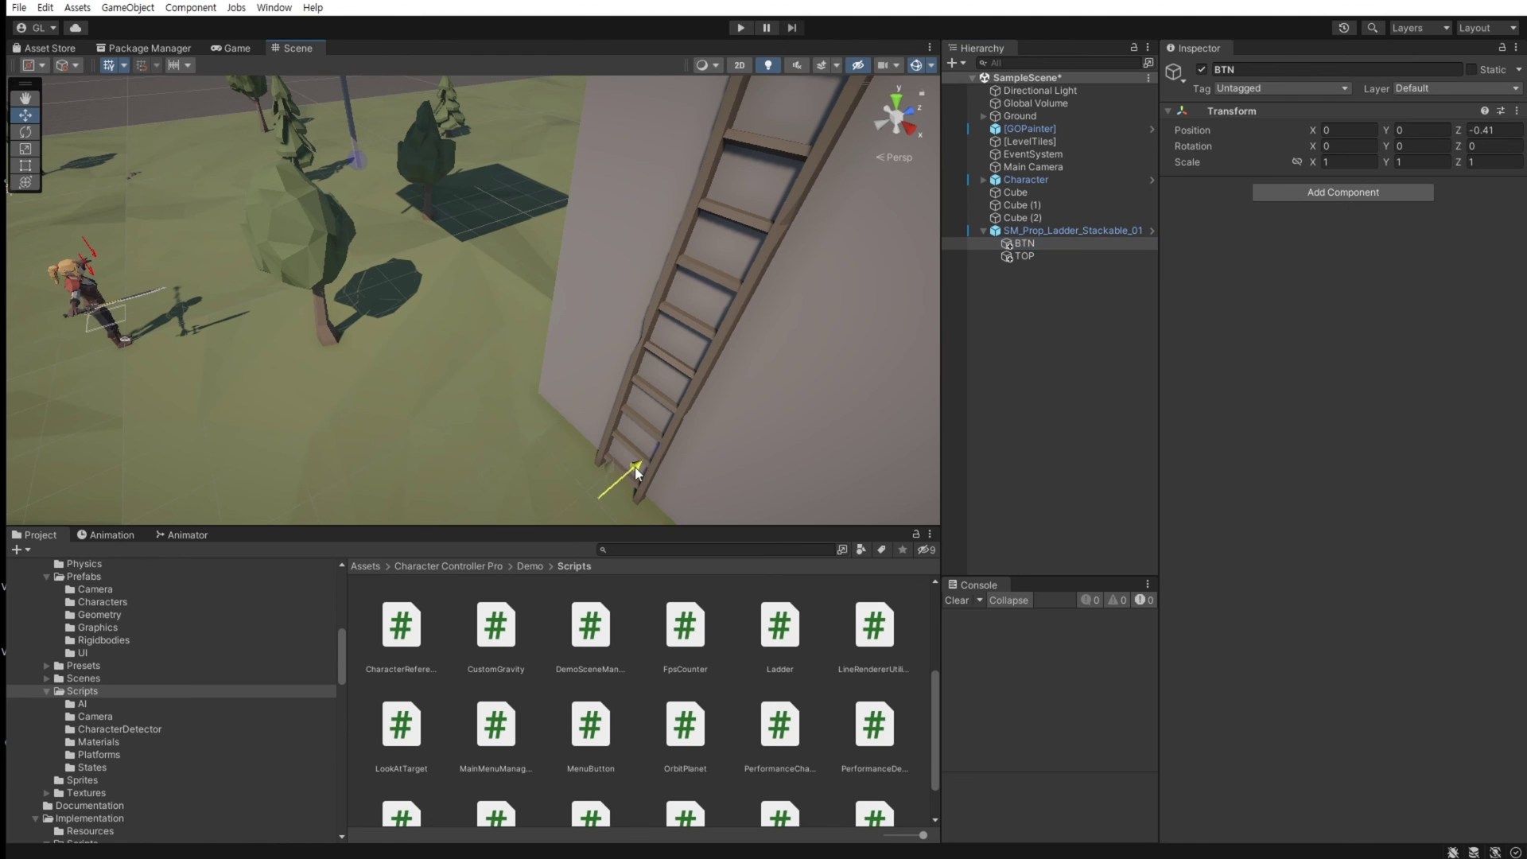
click(634, 466)
Assign TOP as the Ladder script's Top Reference and BTN as its Bottom Reference.
drag(1034, 243, 1366, 567)
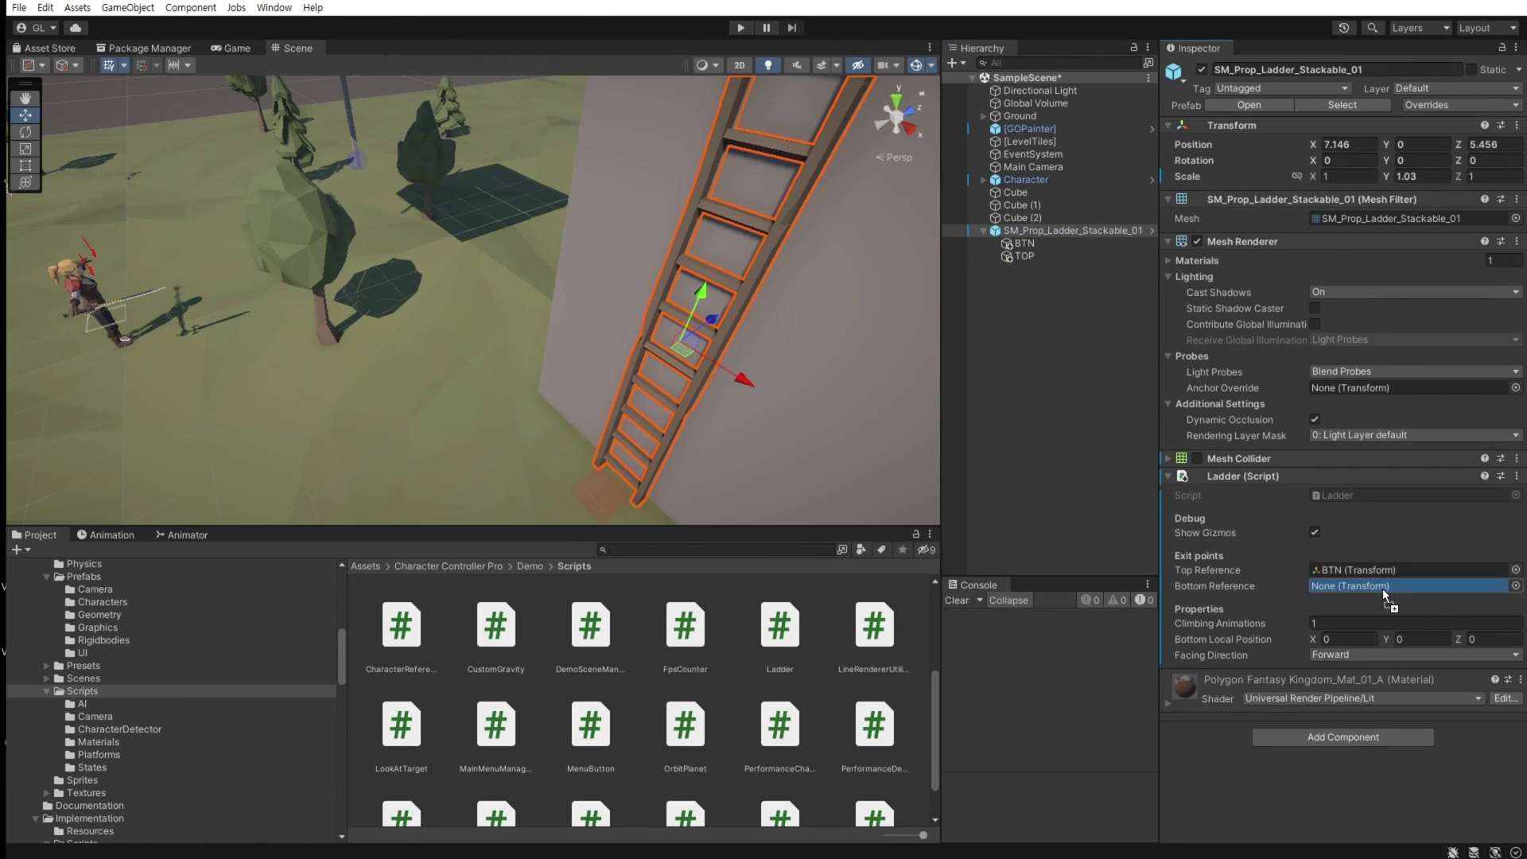
alt+drag(703, 435, 596, 407)
click(1029, 244)
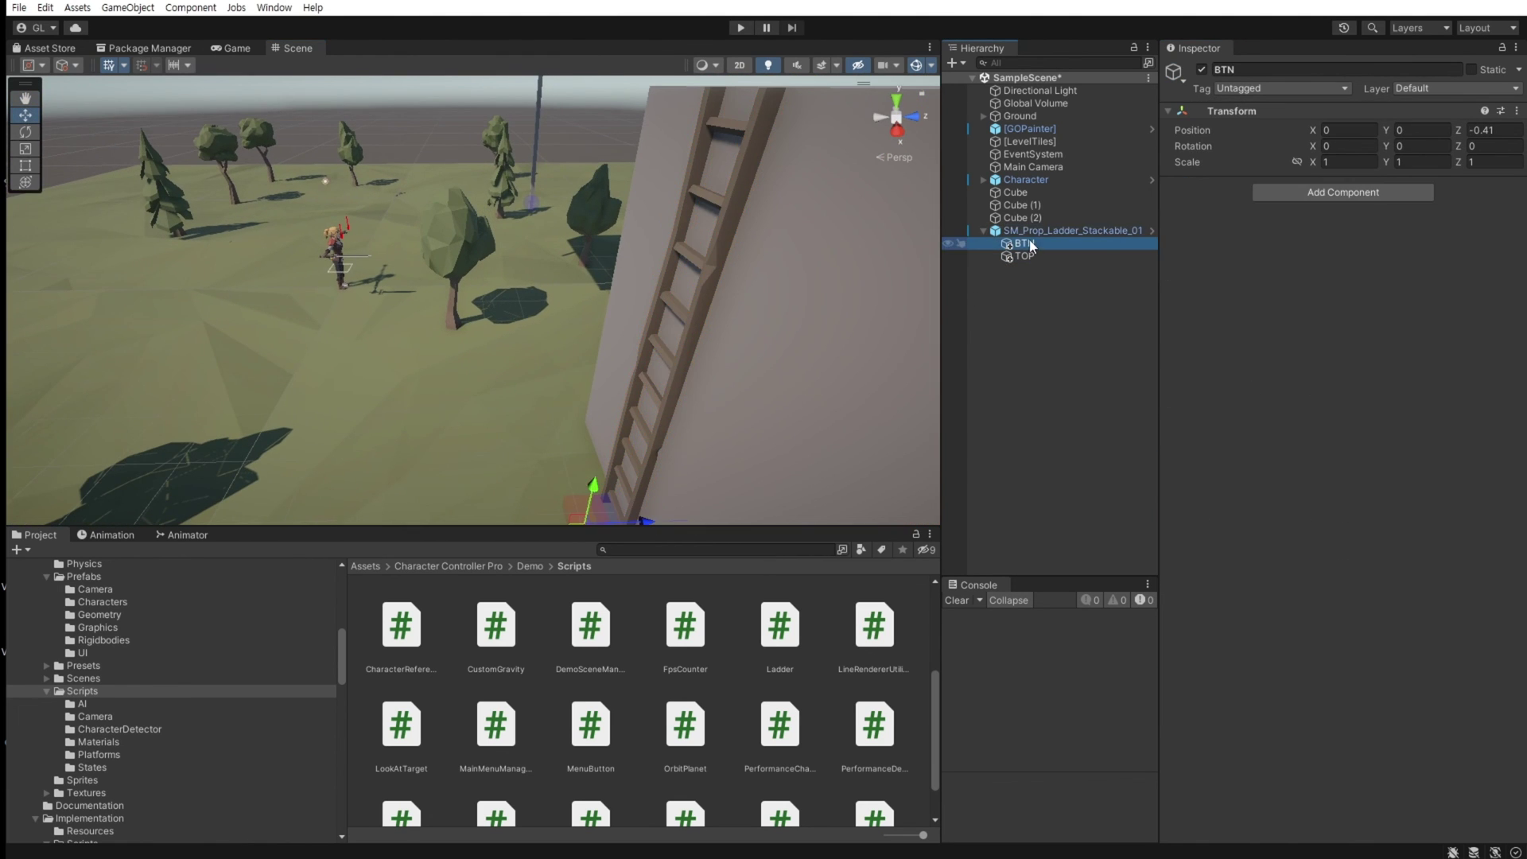
click(1034, 218)
click(1036, 230)
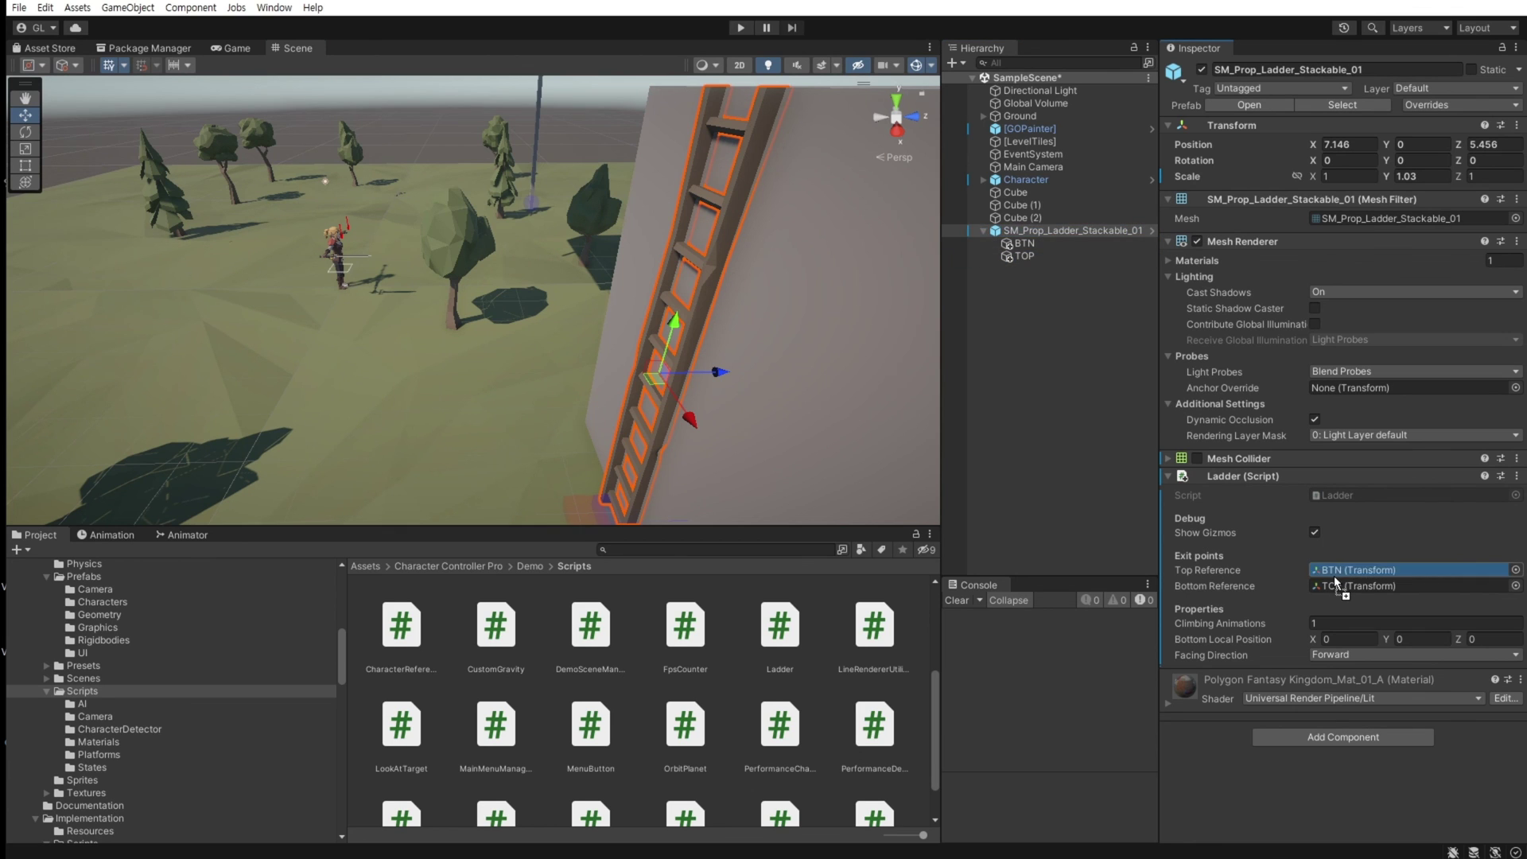
drag(1359, 595, 1359, 589)
Move the TOP child object up onto the block's edge above the ladder, to about Y 5.48 and Z 0.25.
right_drag(628, 350, 622, 389)
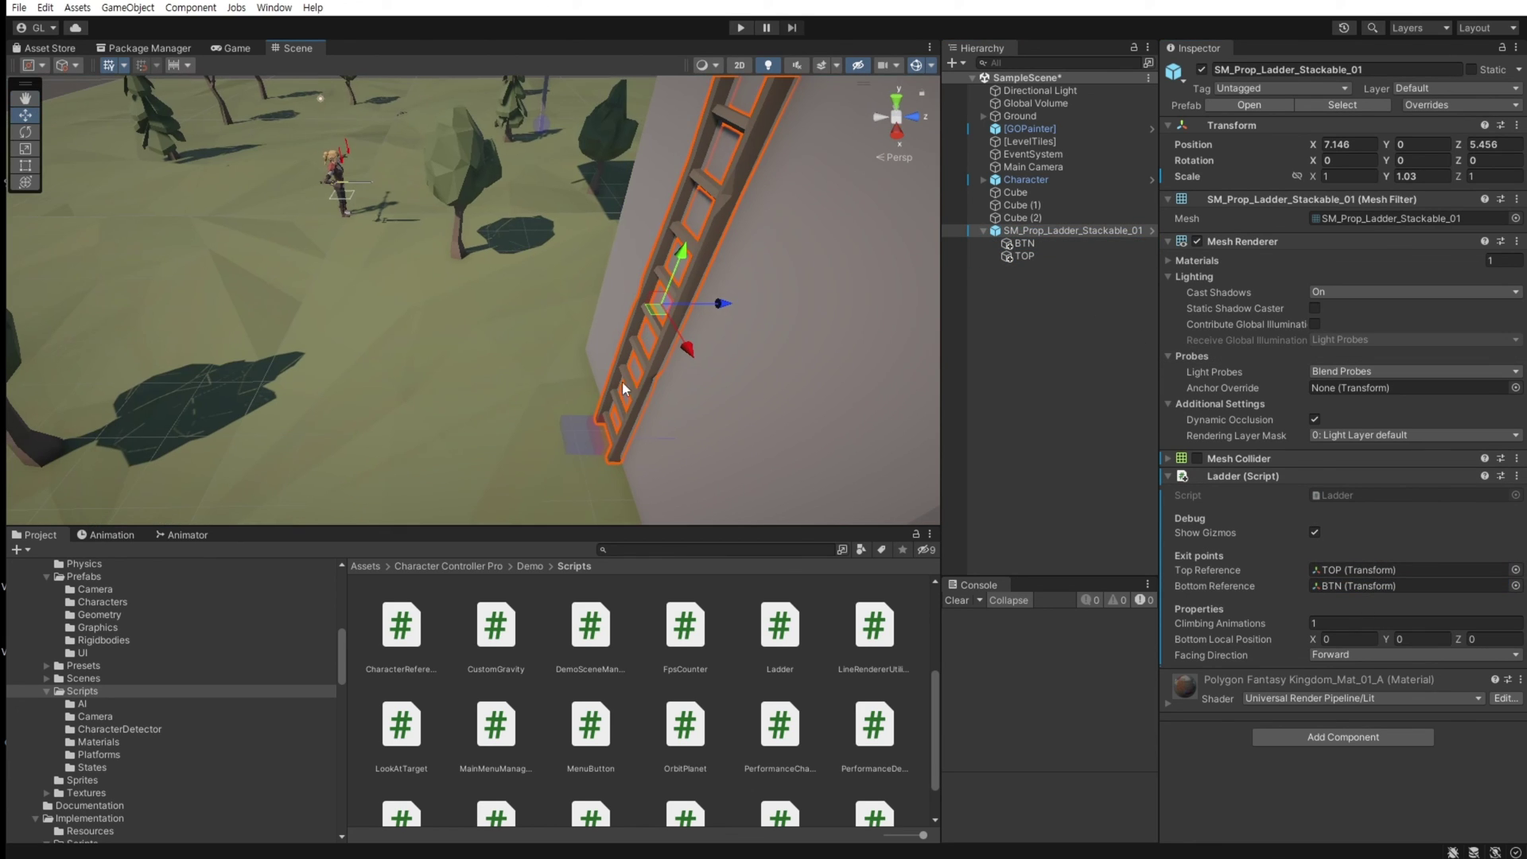
click(1025, 243)
drag(630, 439, 733, 119)
middle_drag(733, 119, 566, 352)
scroll(566, 351, down, 2)
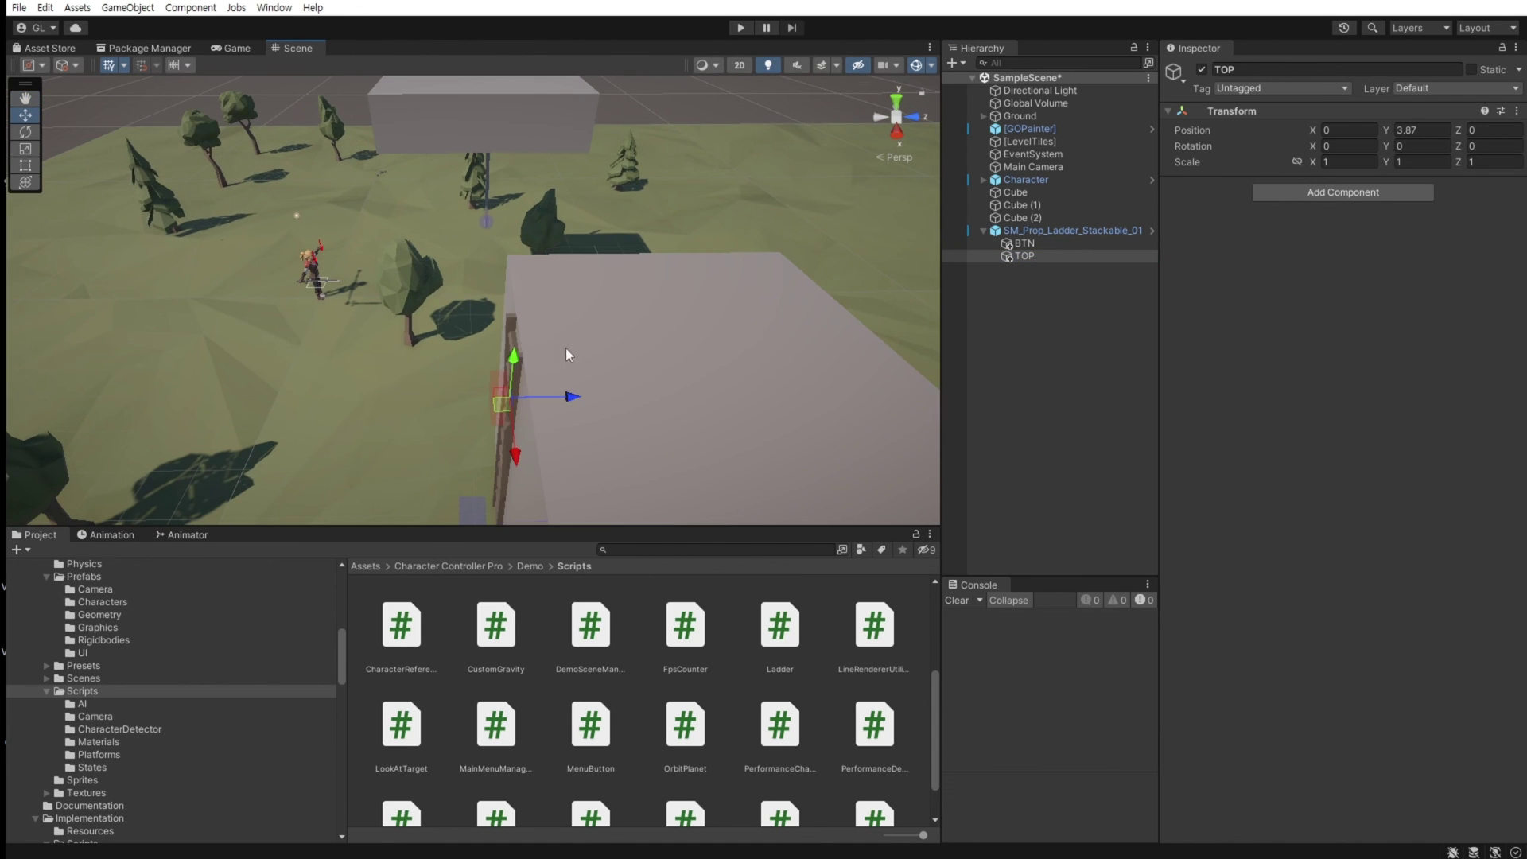
drag(601, 301, 608, 300)
alt+drag(509, 378, 684, 446)
Add a Box Collider to the ladder and make it a trigger.
click(1020, 231)
click(1308, 737)
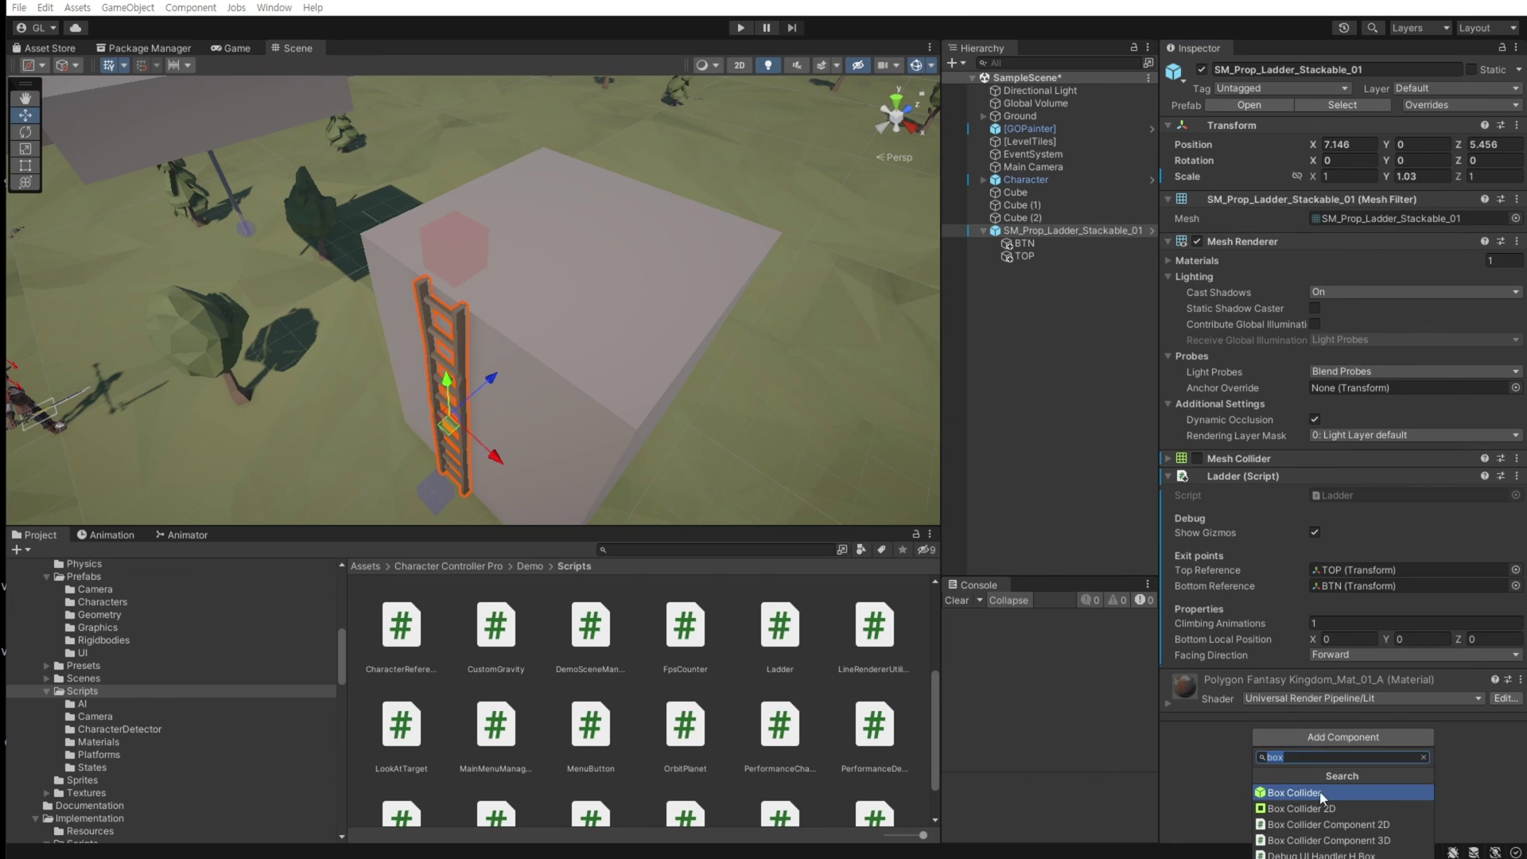
click(1320, 796)
Resize the ladder's Box Collider to about 5.83 high and 1.37 deep, reaching above the block and covering both exit points.
right_drag(716, 446, 247, 84)
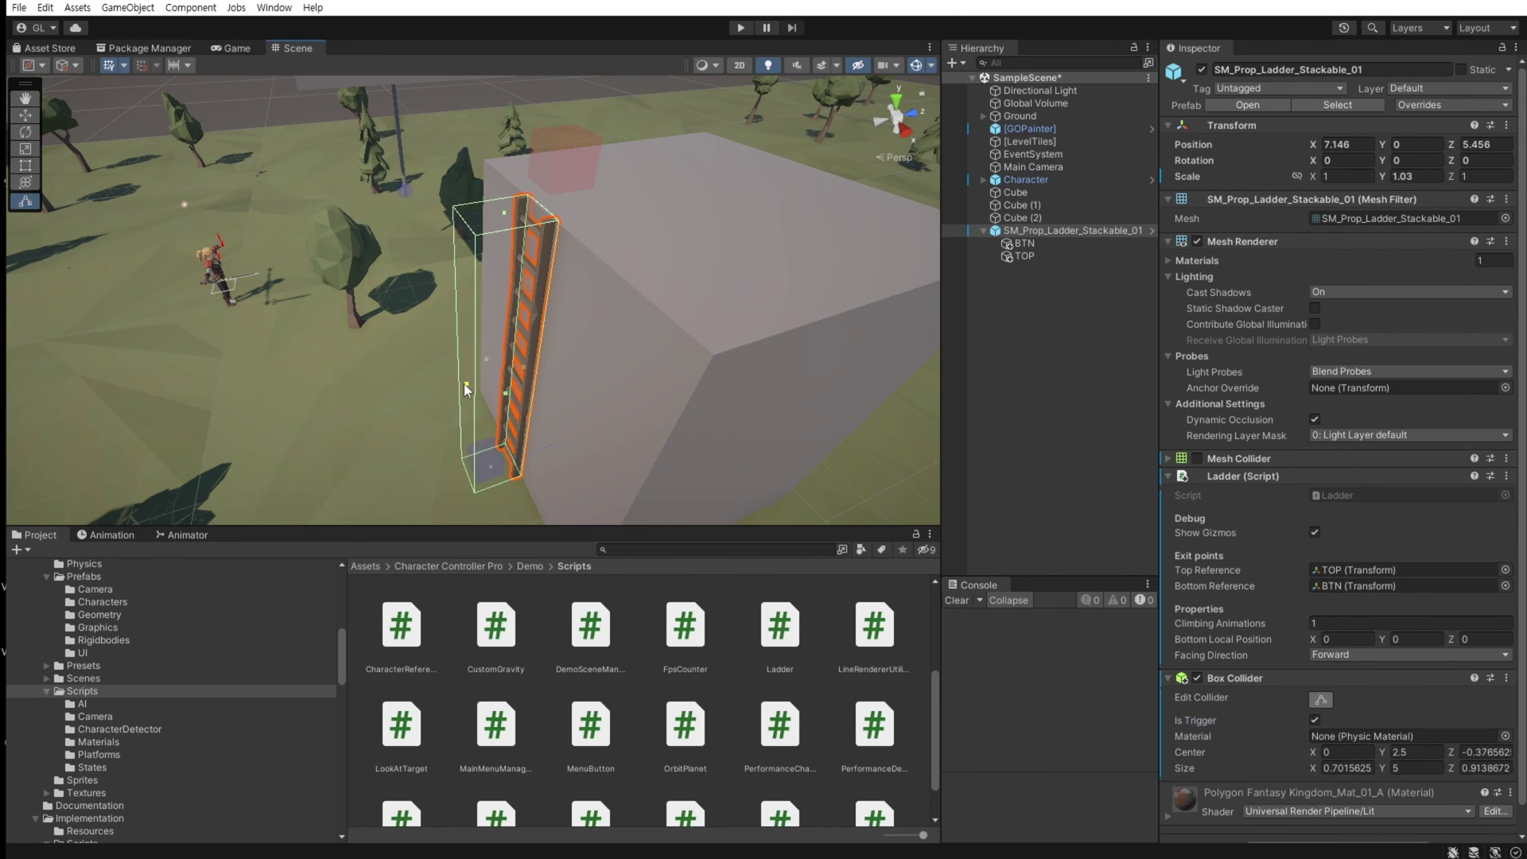
drag(464, 384, 519, 388)
right_drag(519, 388, 432, 384)
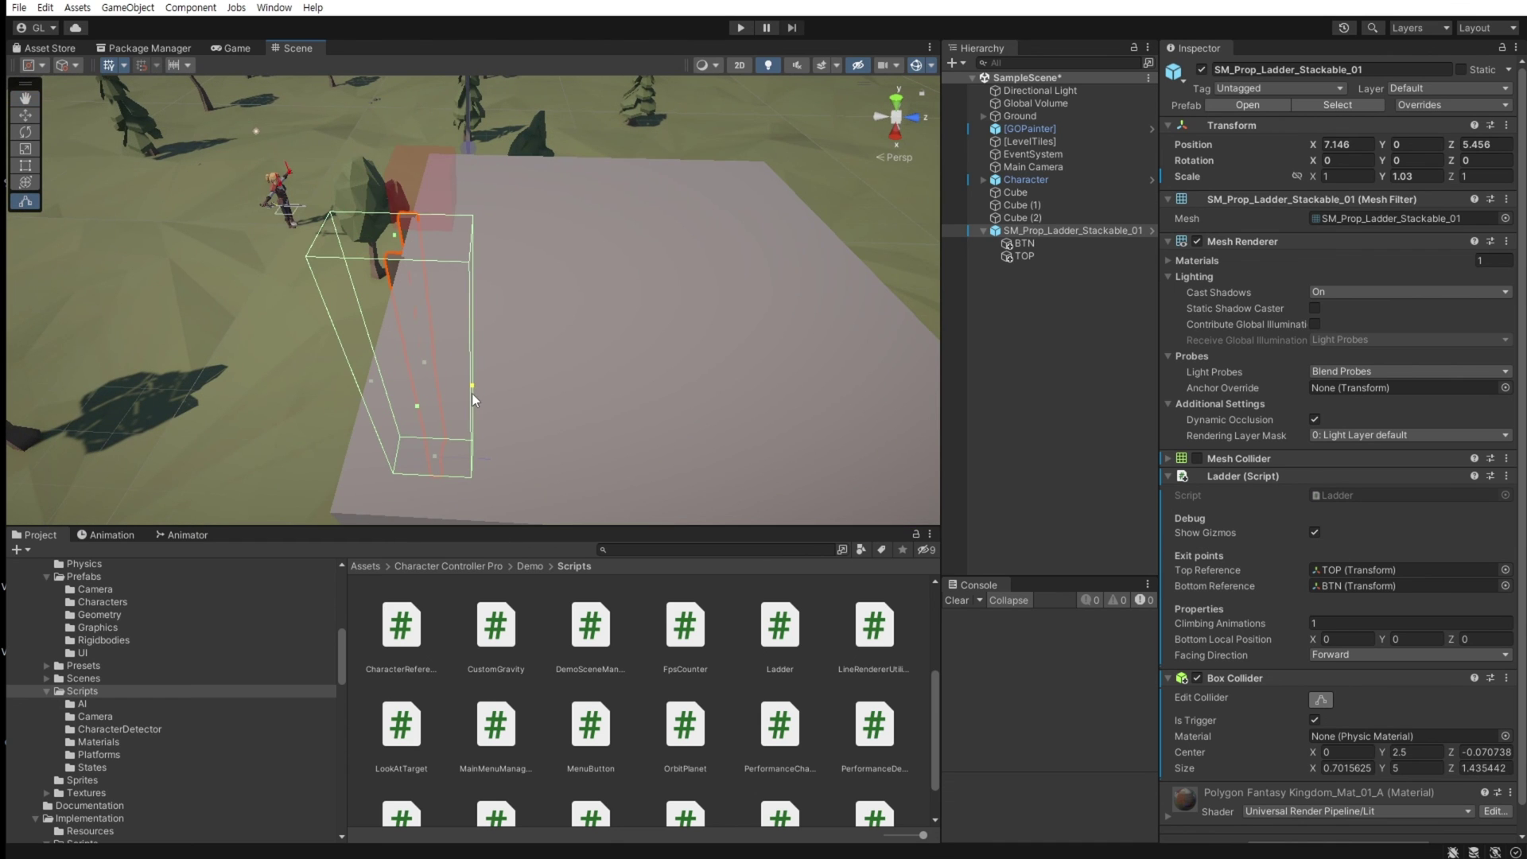
drag(395, 239, 404, 150)
right_drag(404, 150, 538, 398)
Start play mode, test climbing the ladder with the character, and open the ladder's settings.
key(ctrl+p)
key(w)
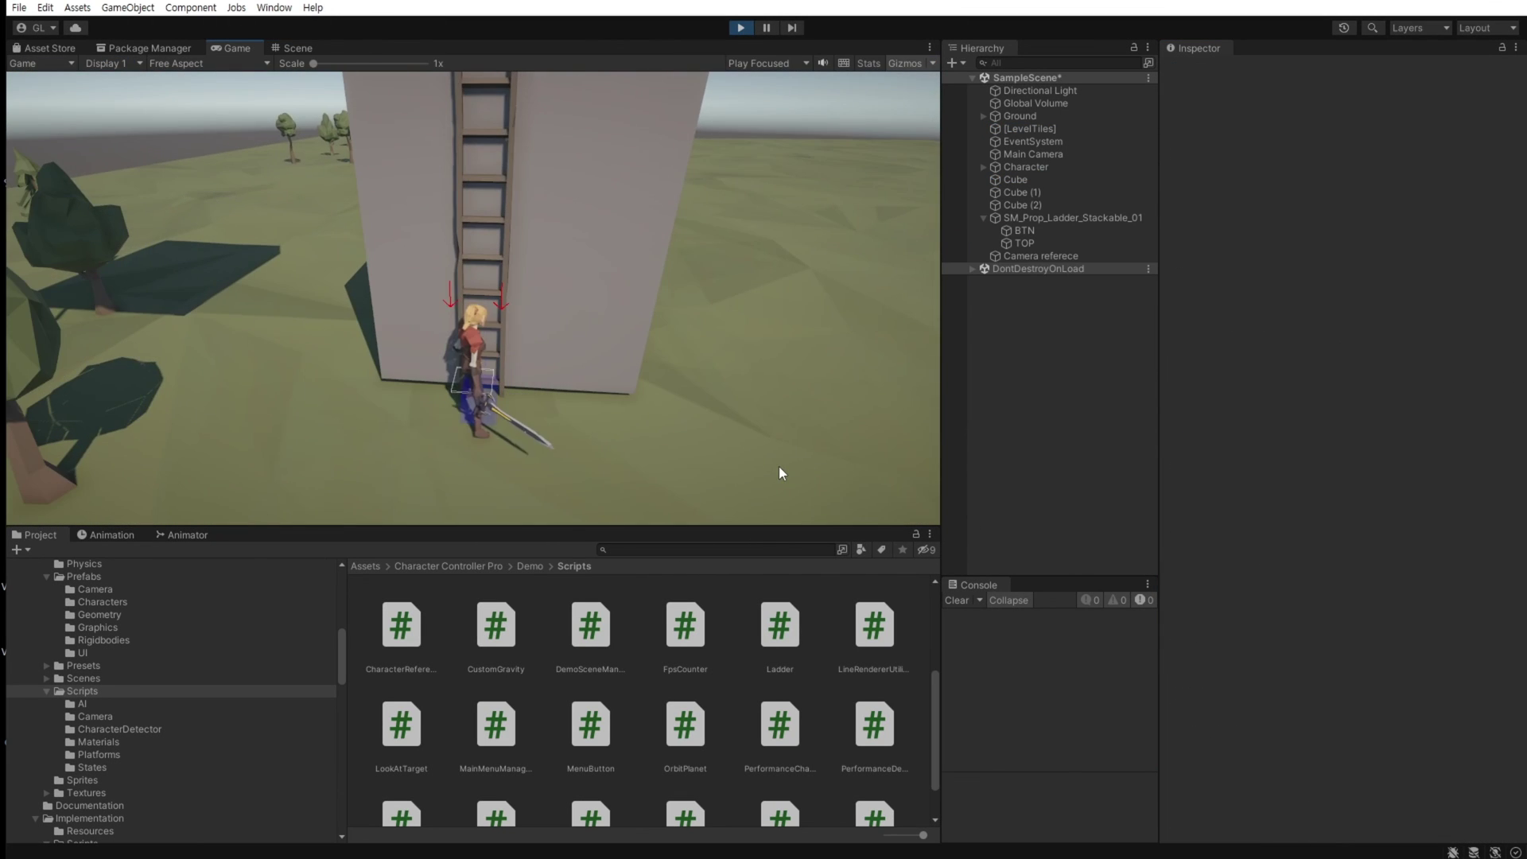
click(1050, 217)
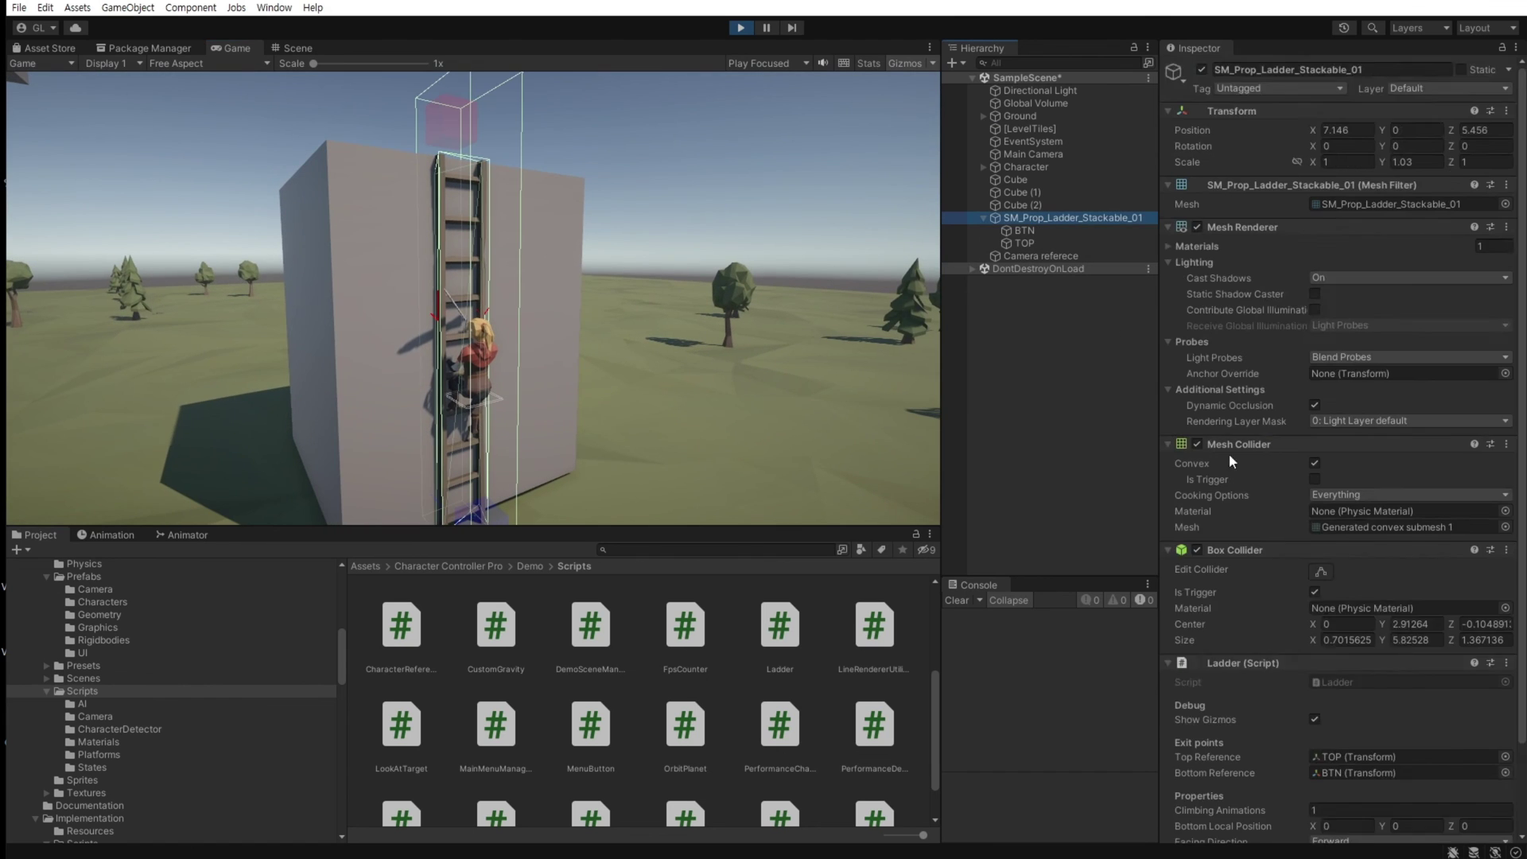
click(442, 450)
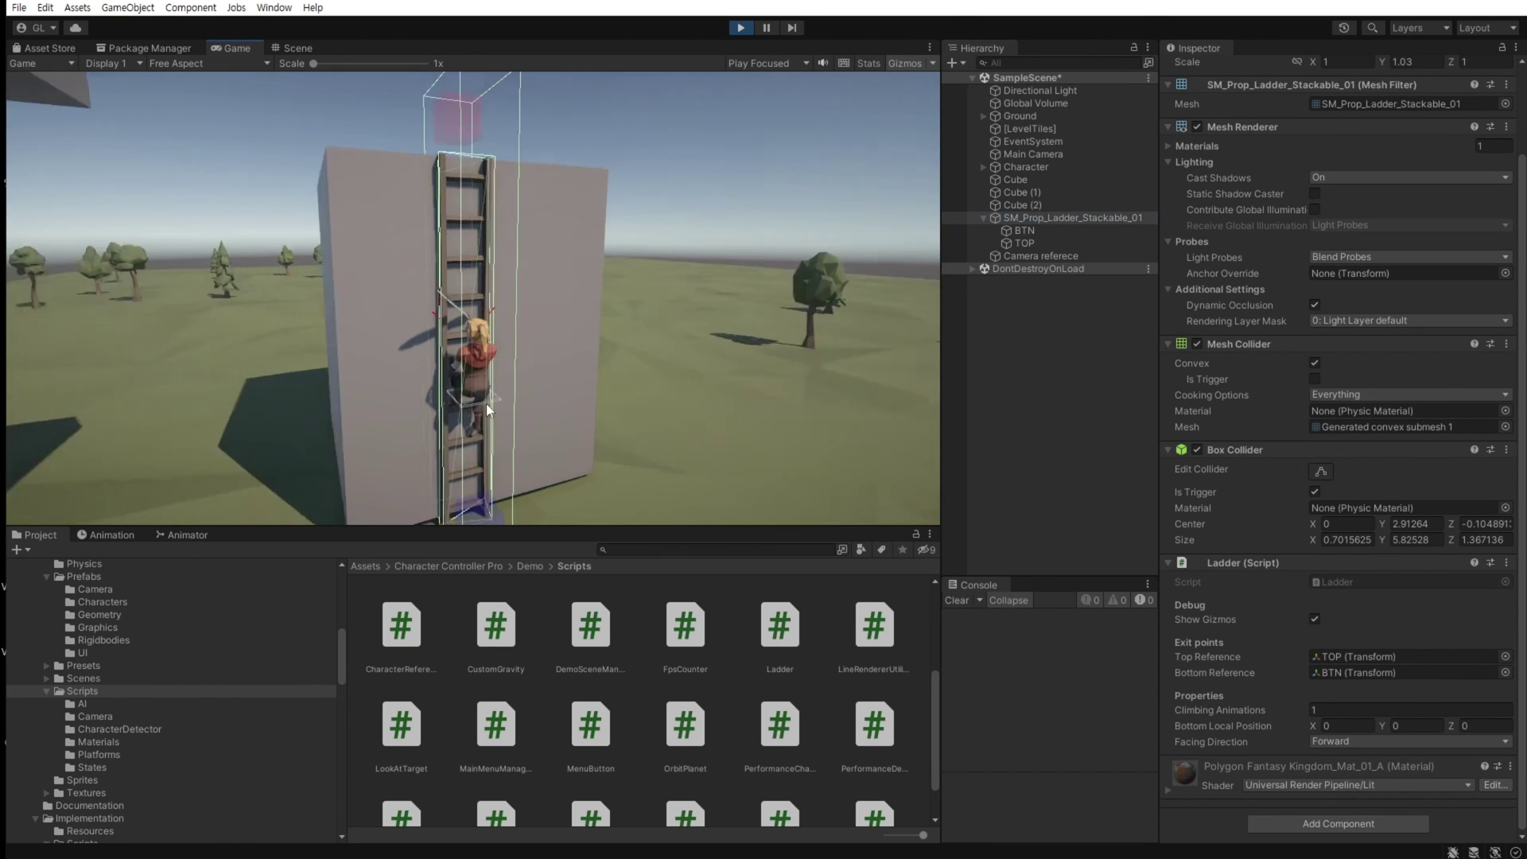
Set the ladder's Climbing Animations to 5 and test the climb up to the block.
key(w)
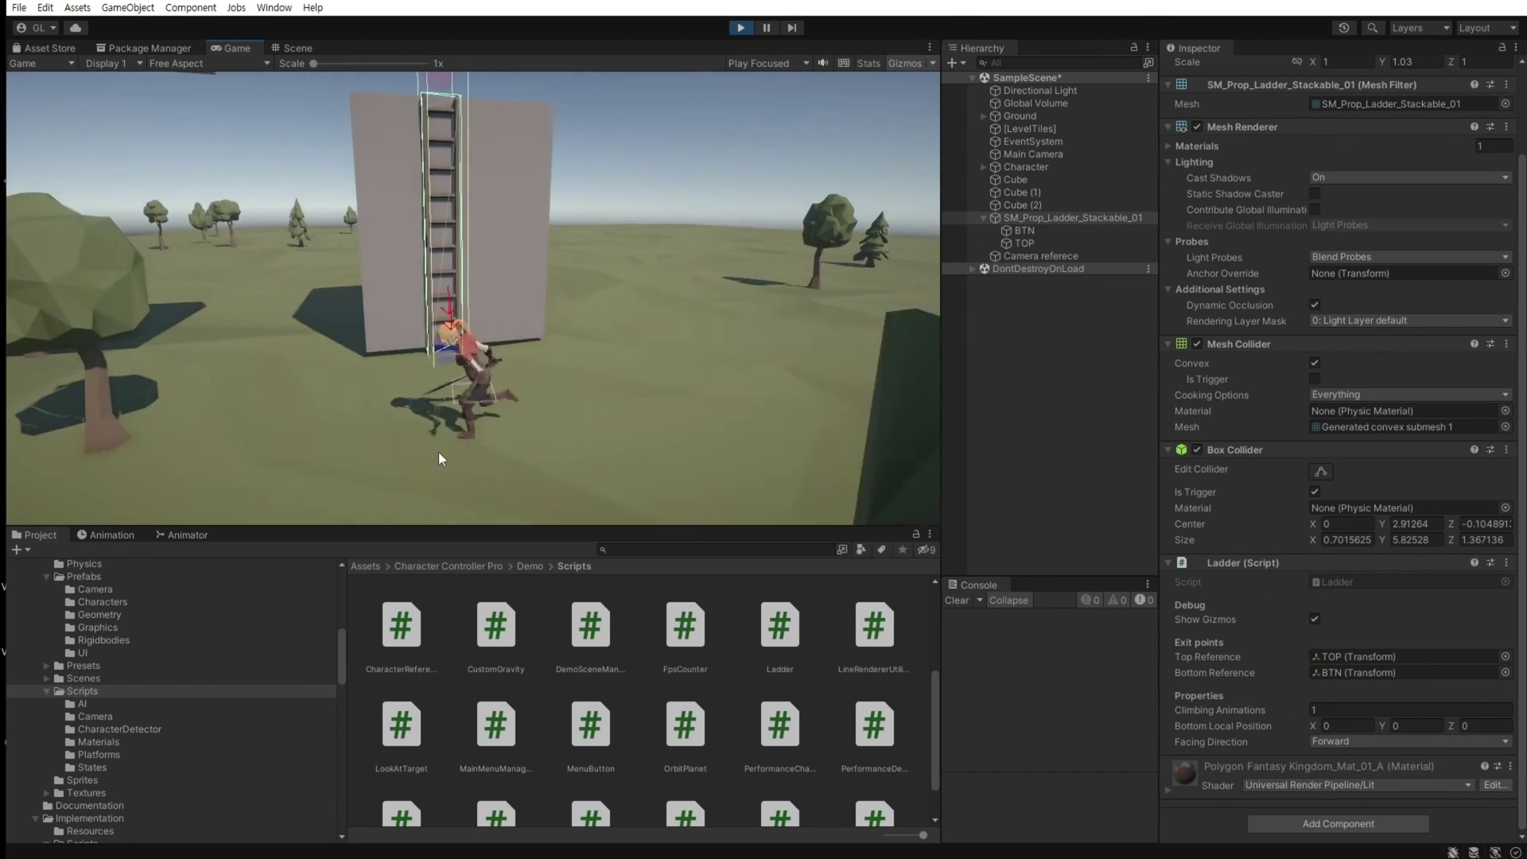
key(w)
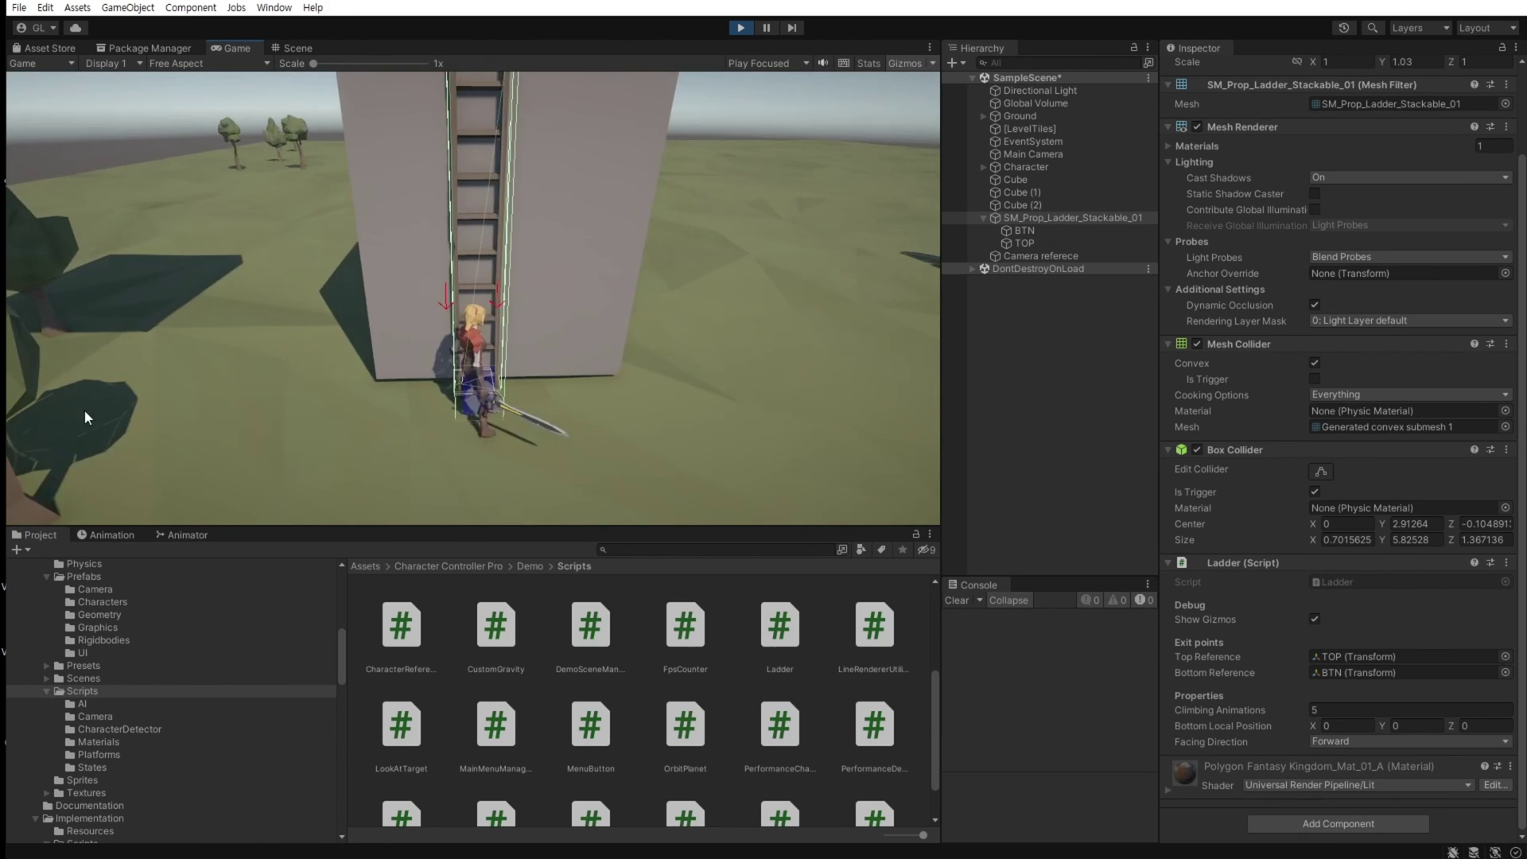
key(w)
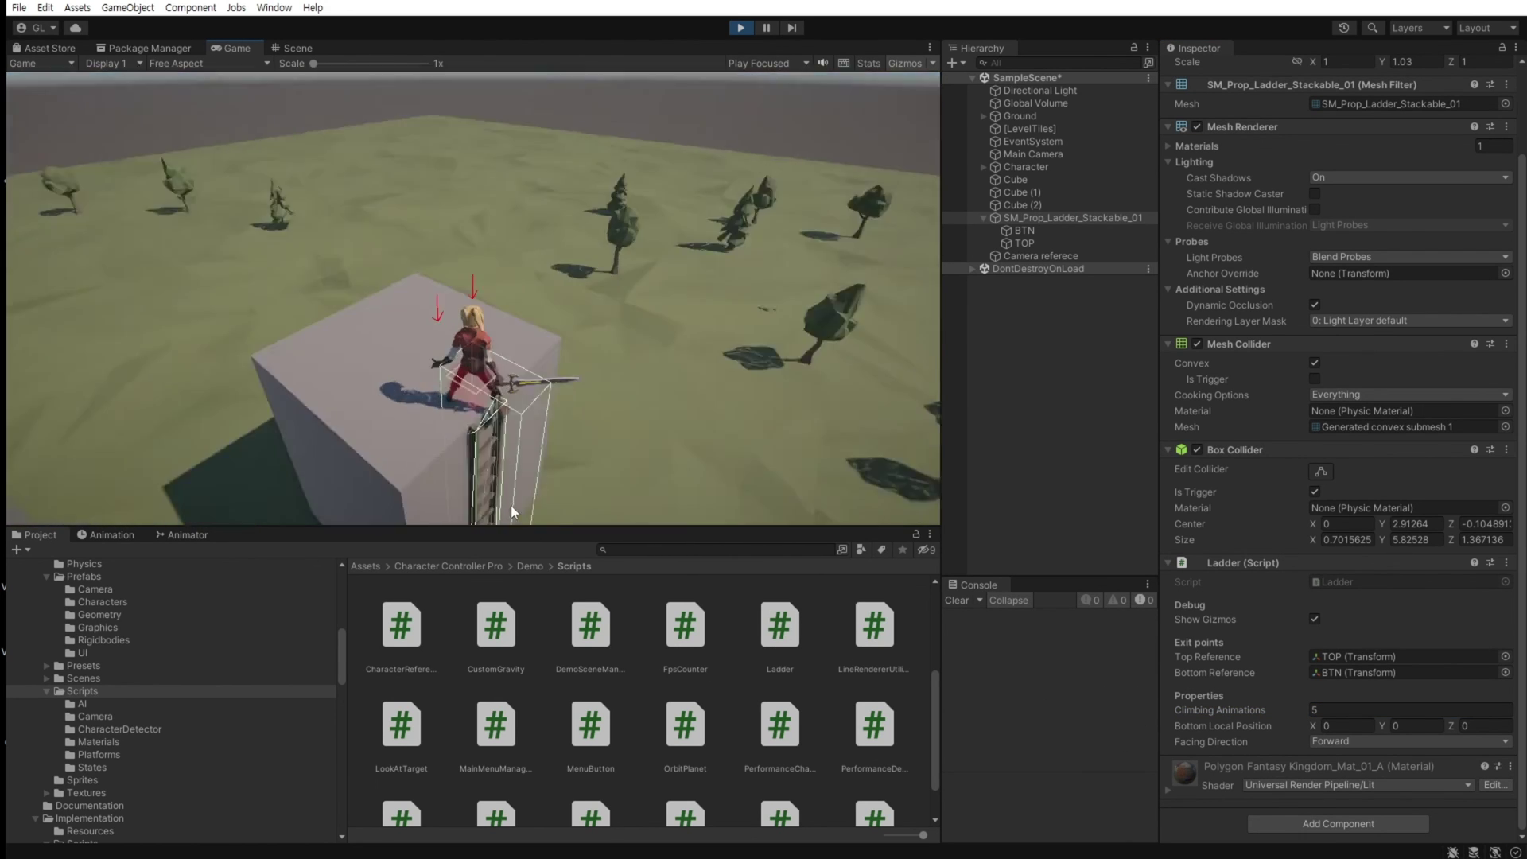
Set the Climbing Animations of the Ladder script to 4.
click(1215, 709)
text(45)
key(BackSpace)
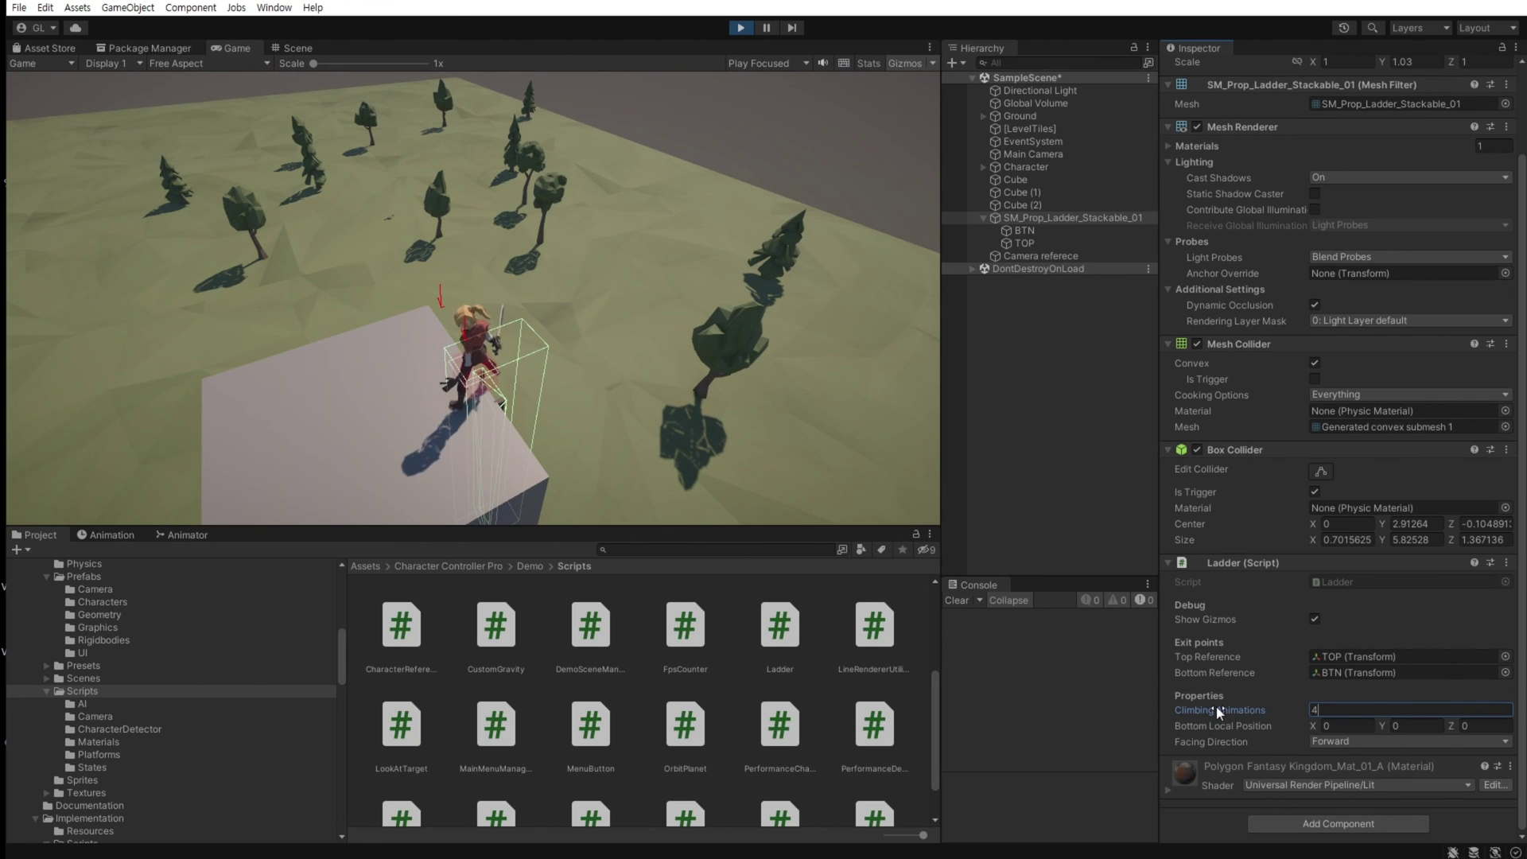
click(490, 399)
Test the new climbing setting by taking the character down the ladder and back up onto the block.
key(e)
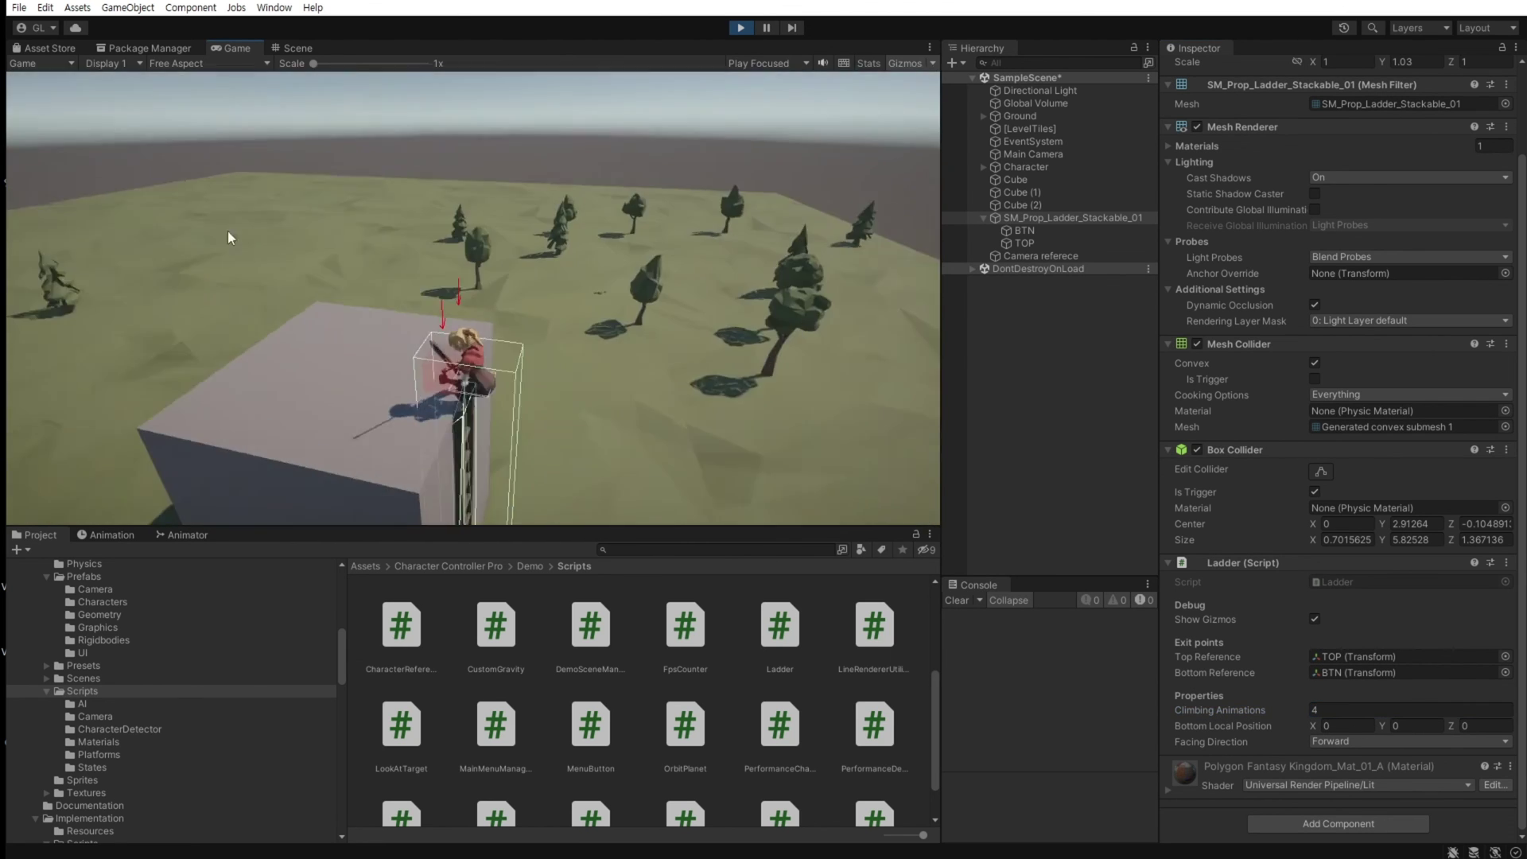
key(s)
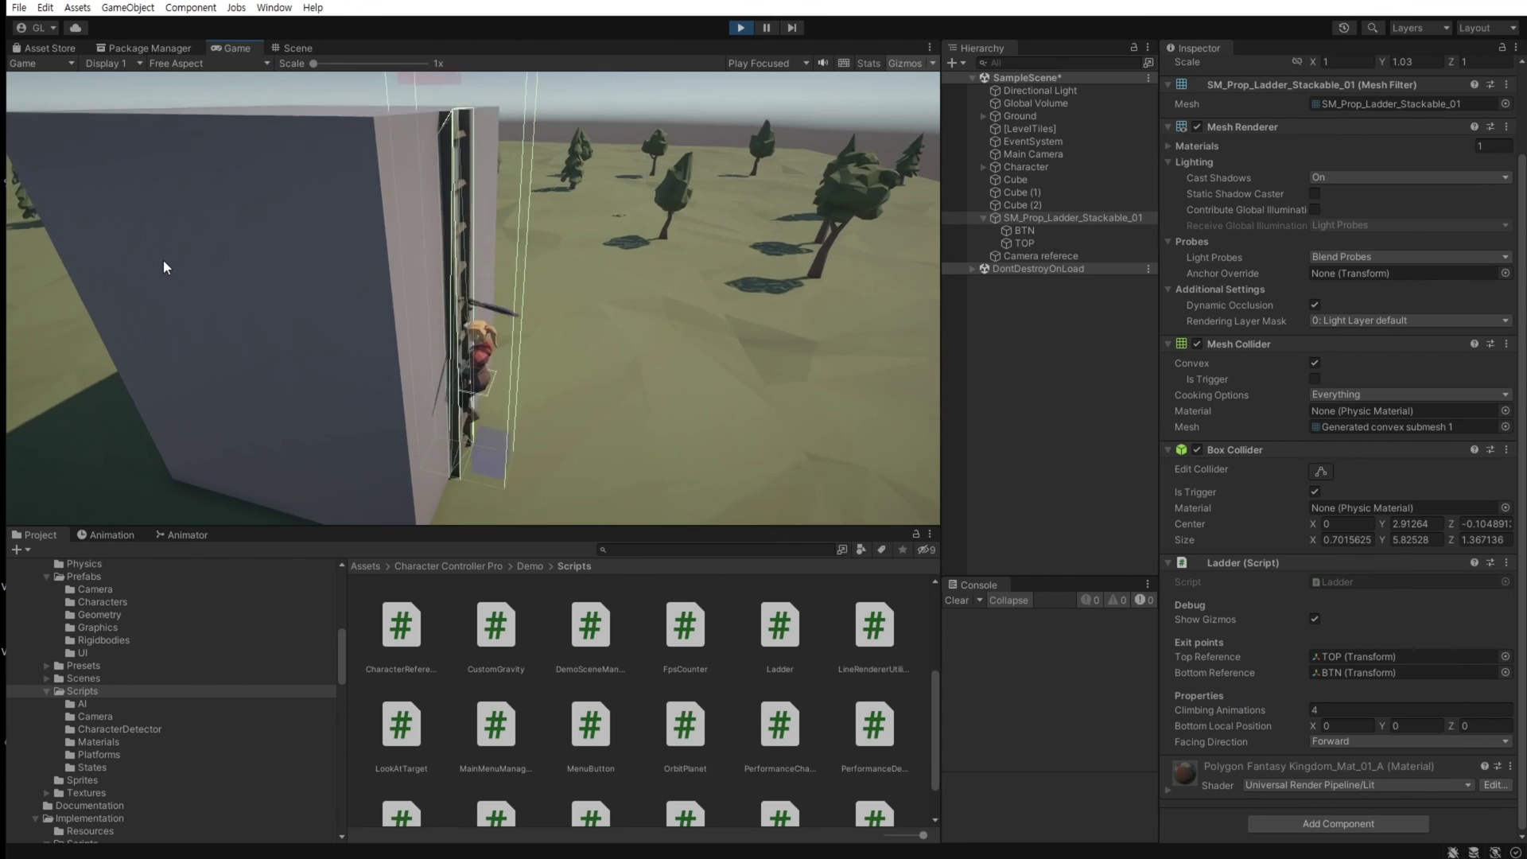
key(w)
key(e)
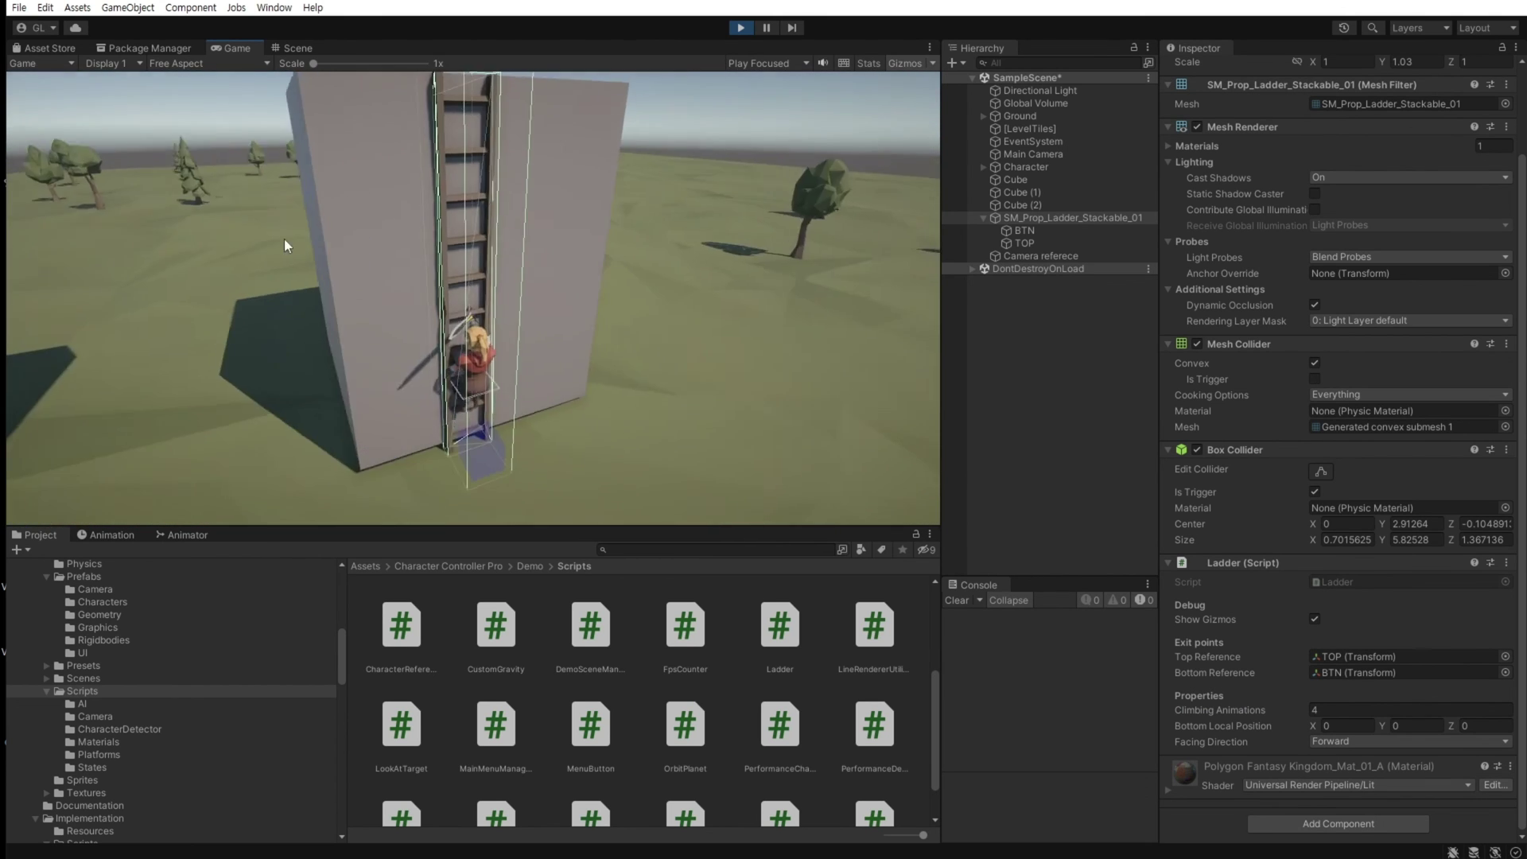
key(w)
key(w)
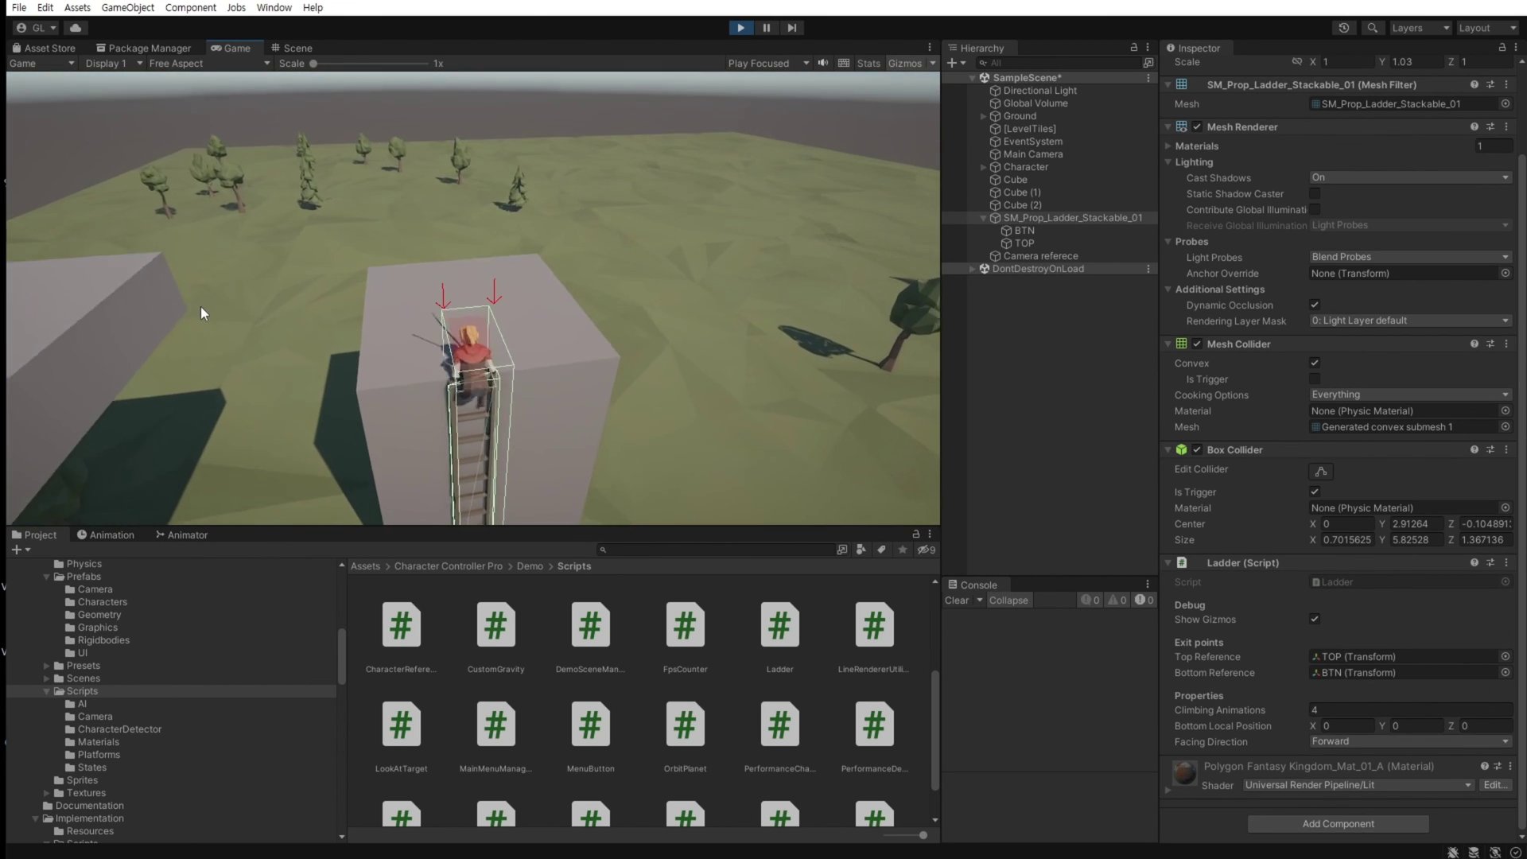
Lower the TOP exit point onto the block's surface, to about Y 5.14.
click(1025, 243)
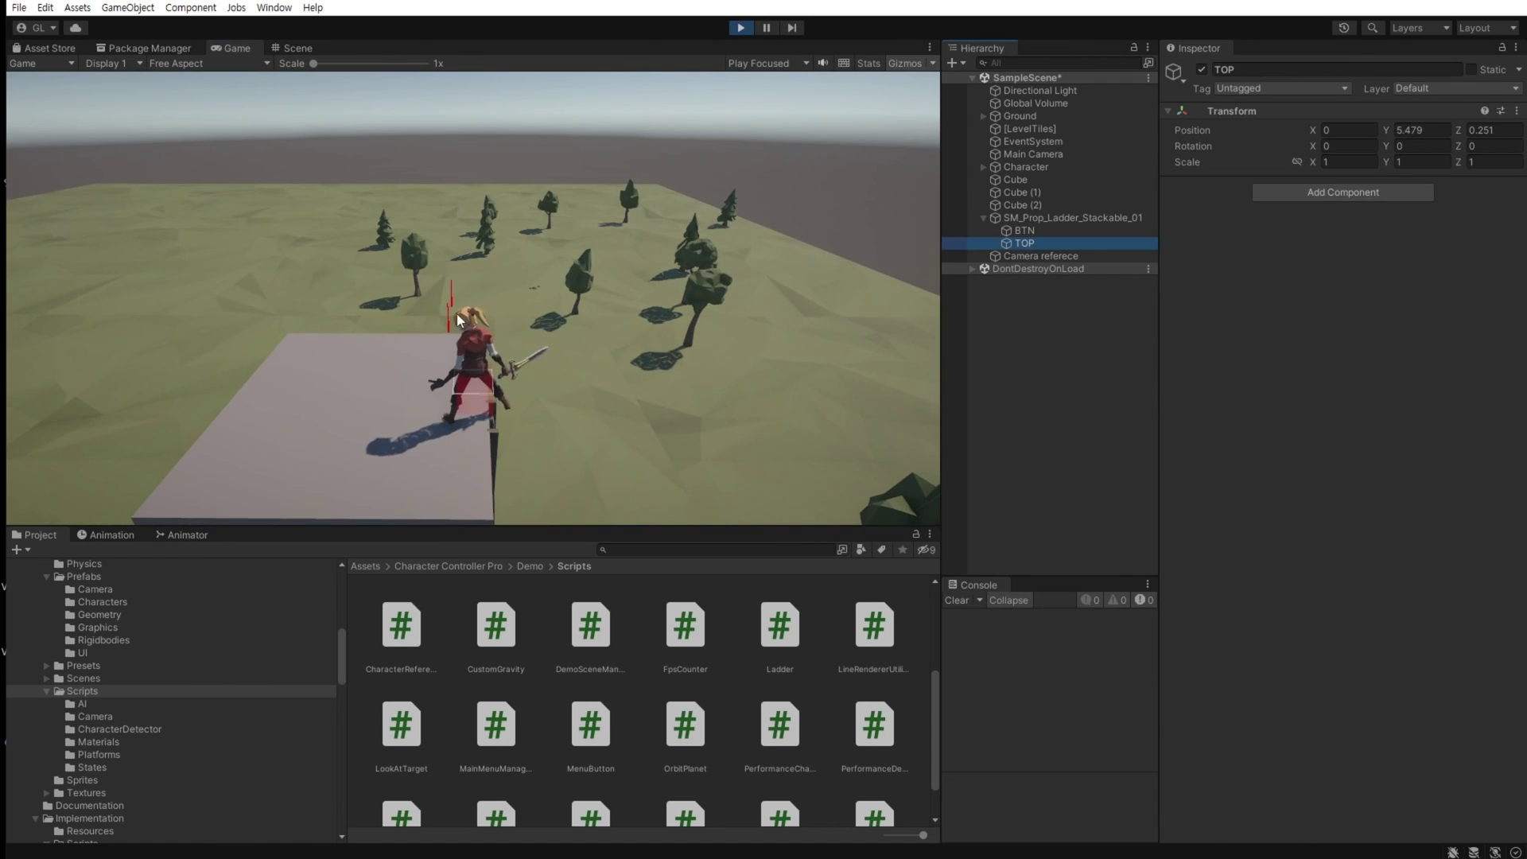
click(298, 49)
right_drag(613, 238, 657, 215)
drag(782, 143, 772, 233)
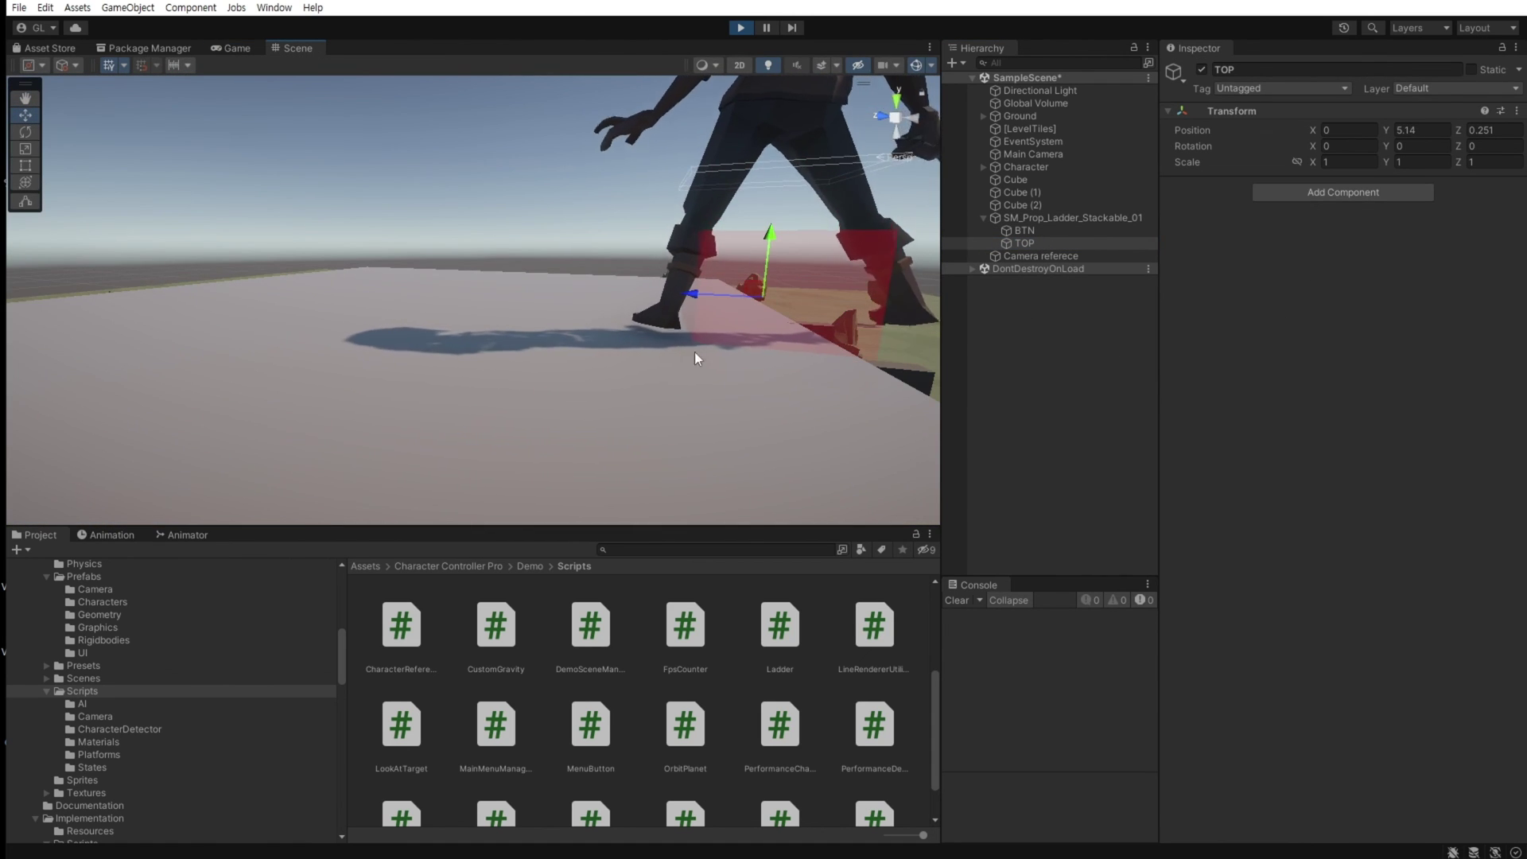
Test the lowered exit point in the game view by climbing down the ladder and back up onto the block.
key(ctrl+2)
key(d)
key(e)
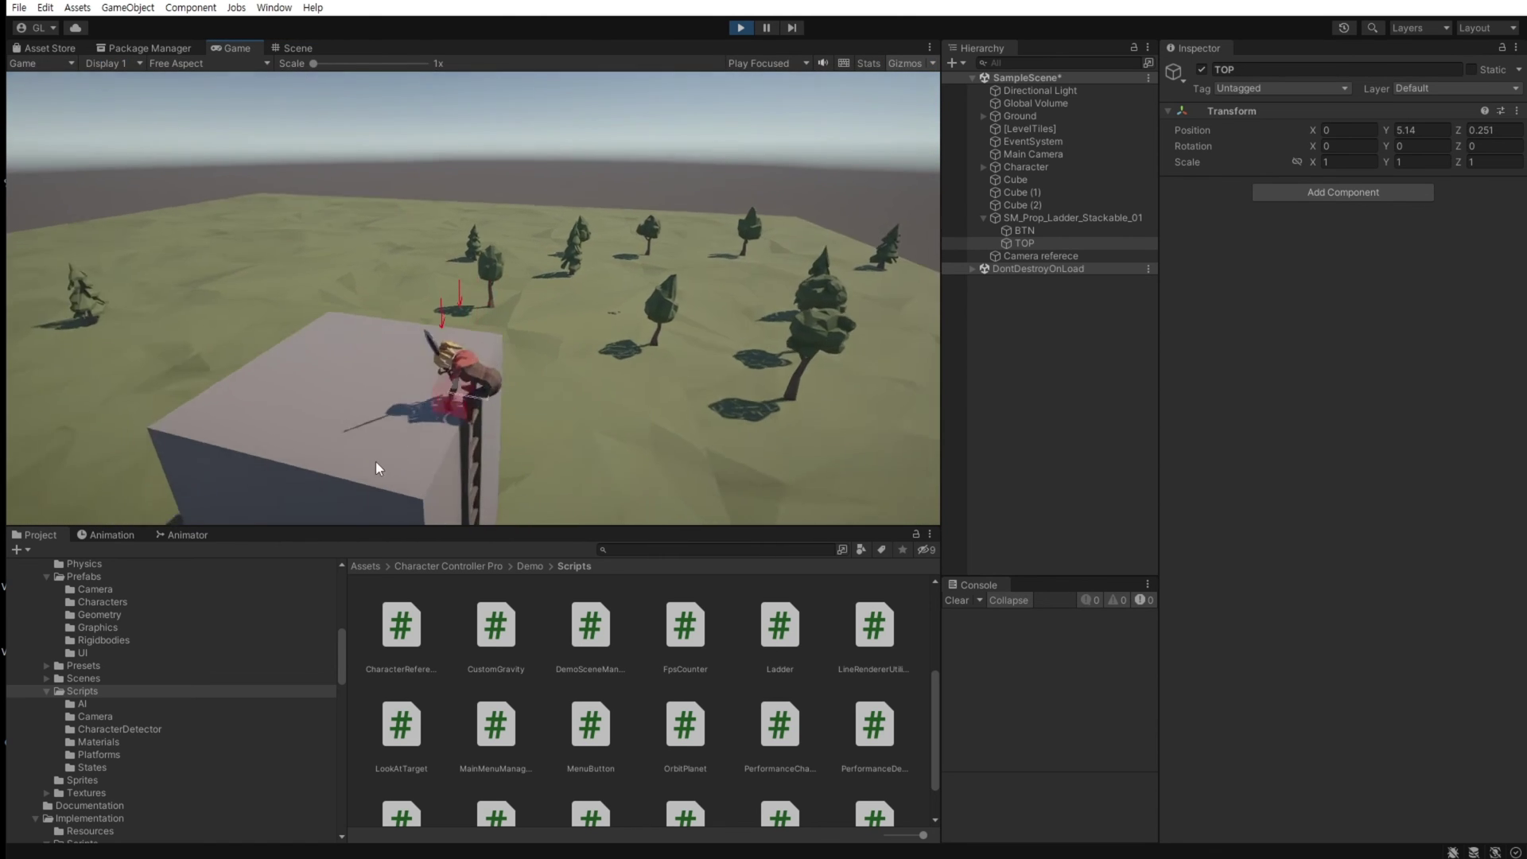
key(s)
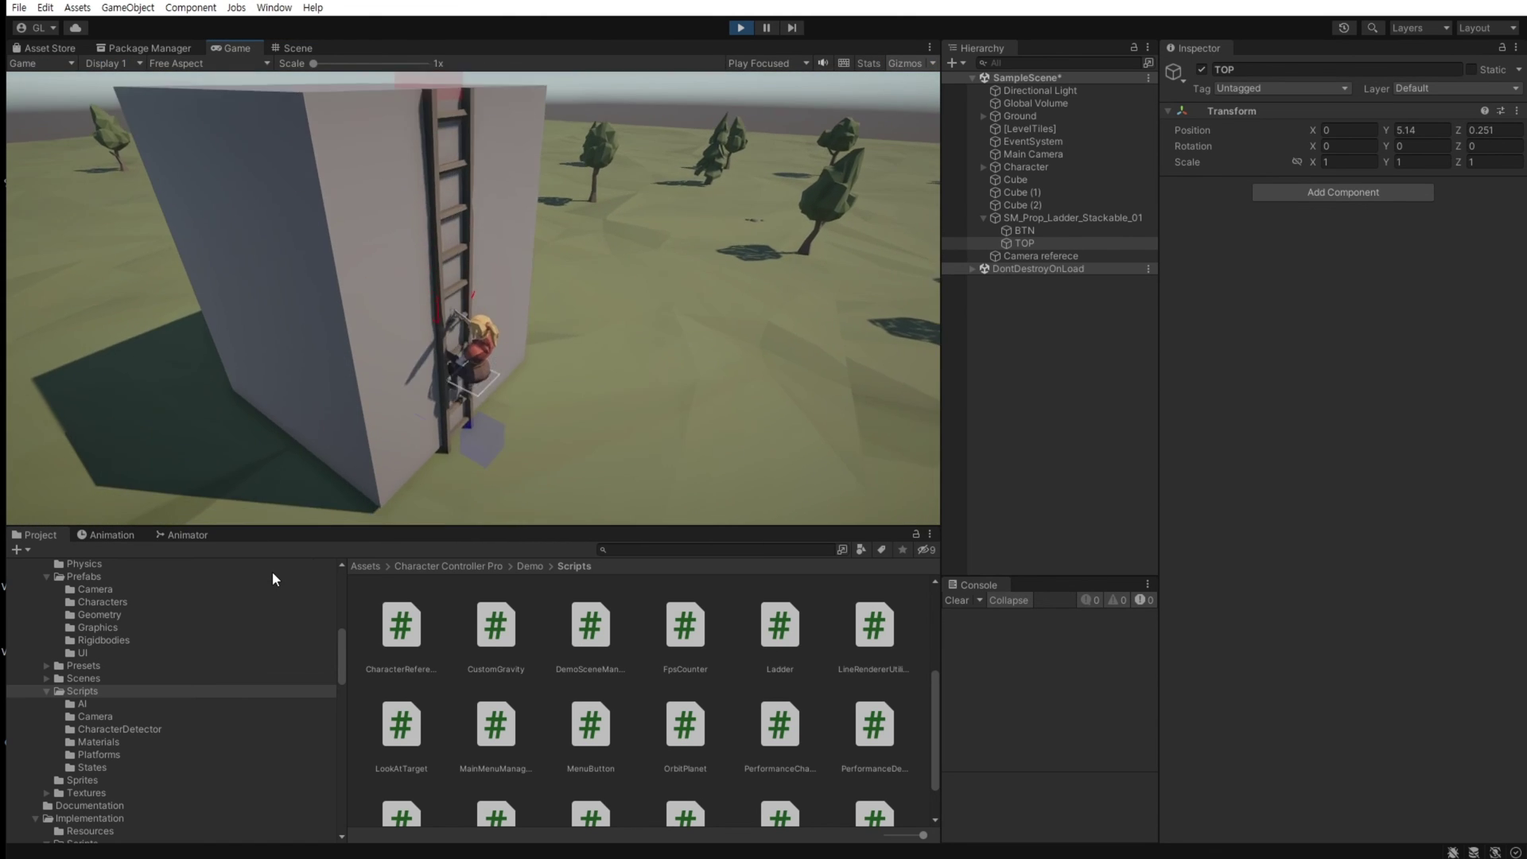
key(d)
key(w)
key(e)
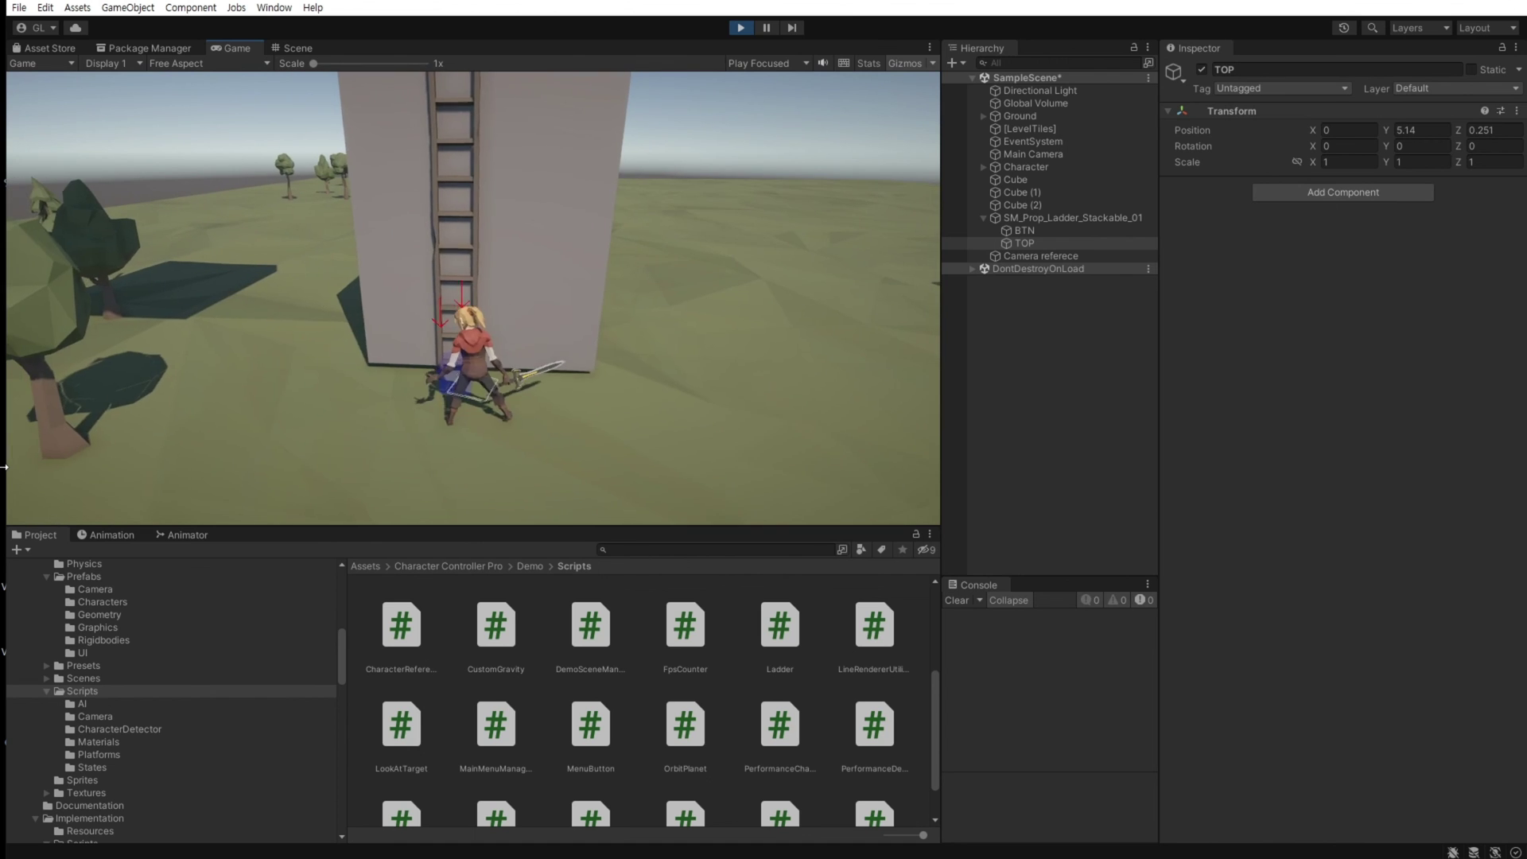
key(w)
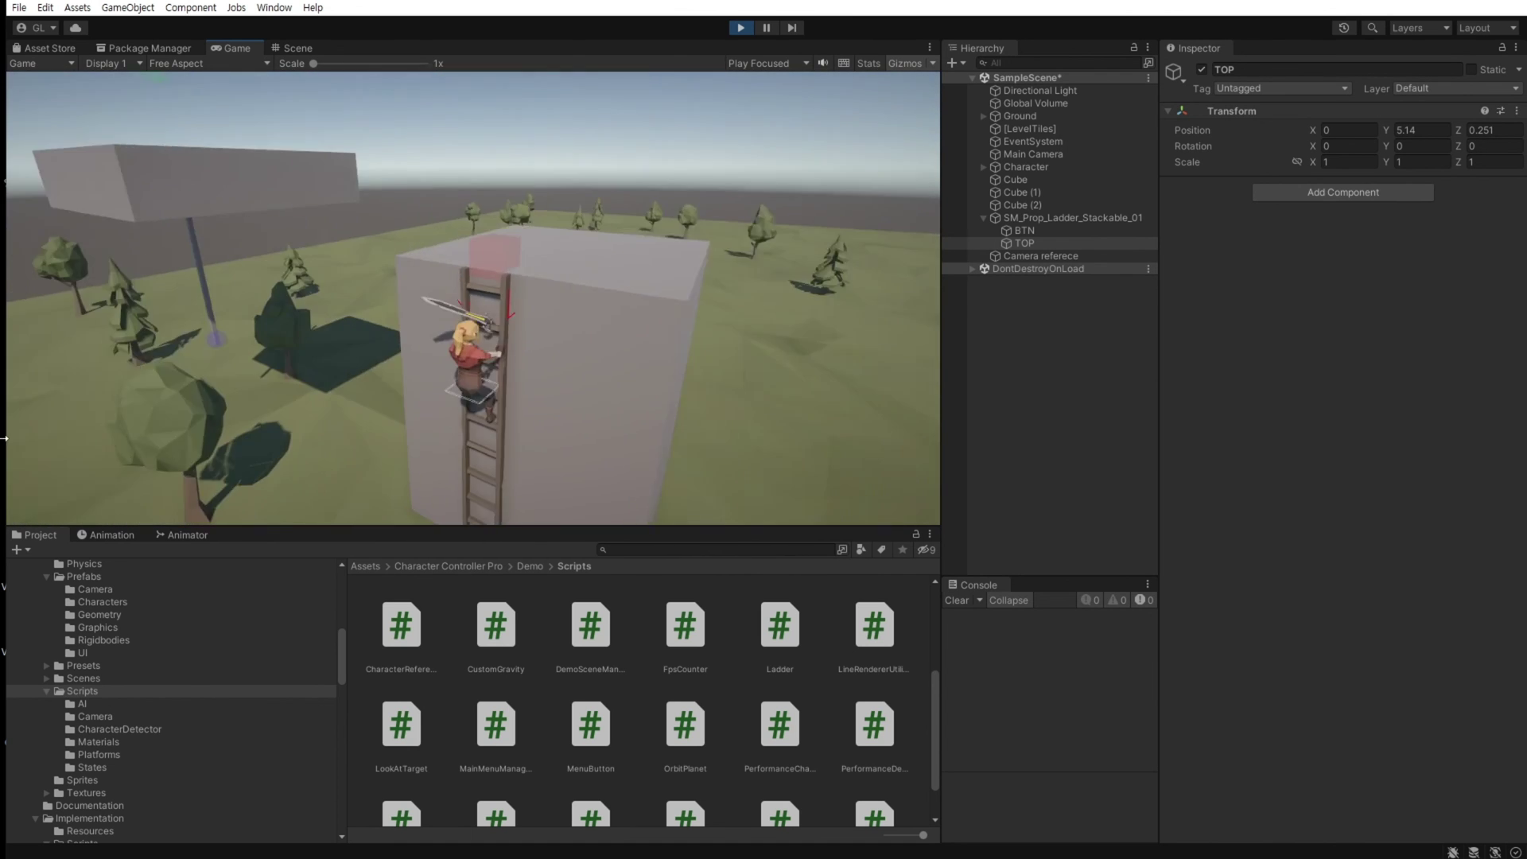
key(w)
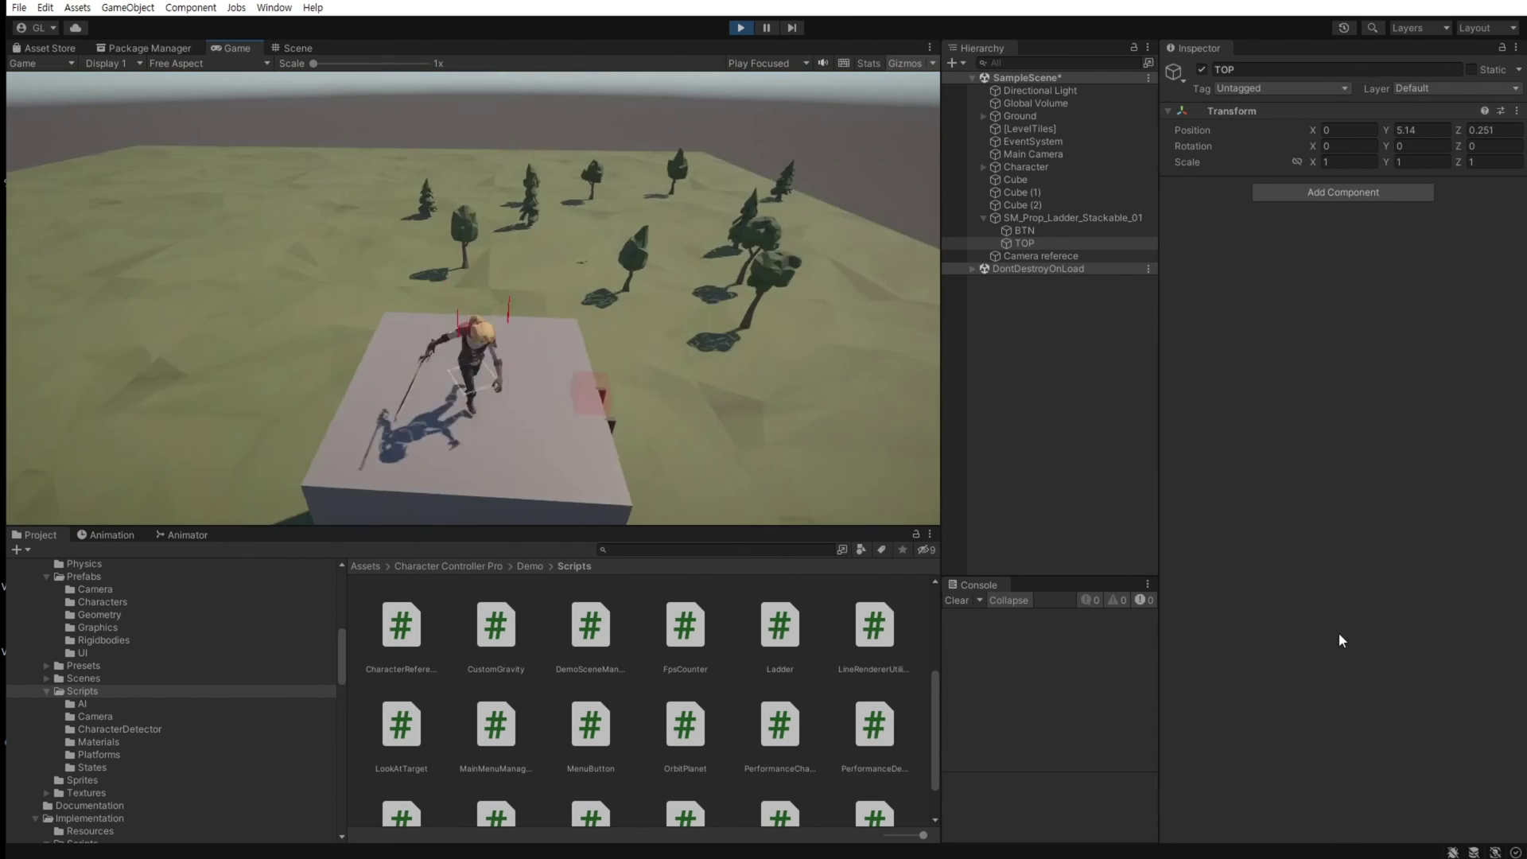
Return to the ladder from the block's top and climb down to the ground once more.
key(d)
key(e)
key(s)
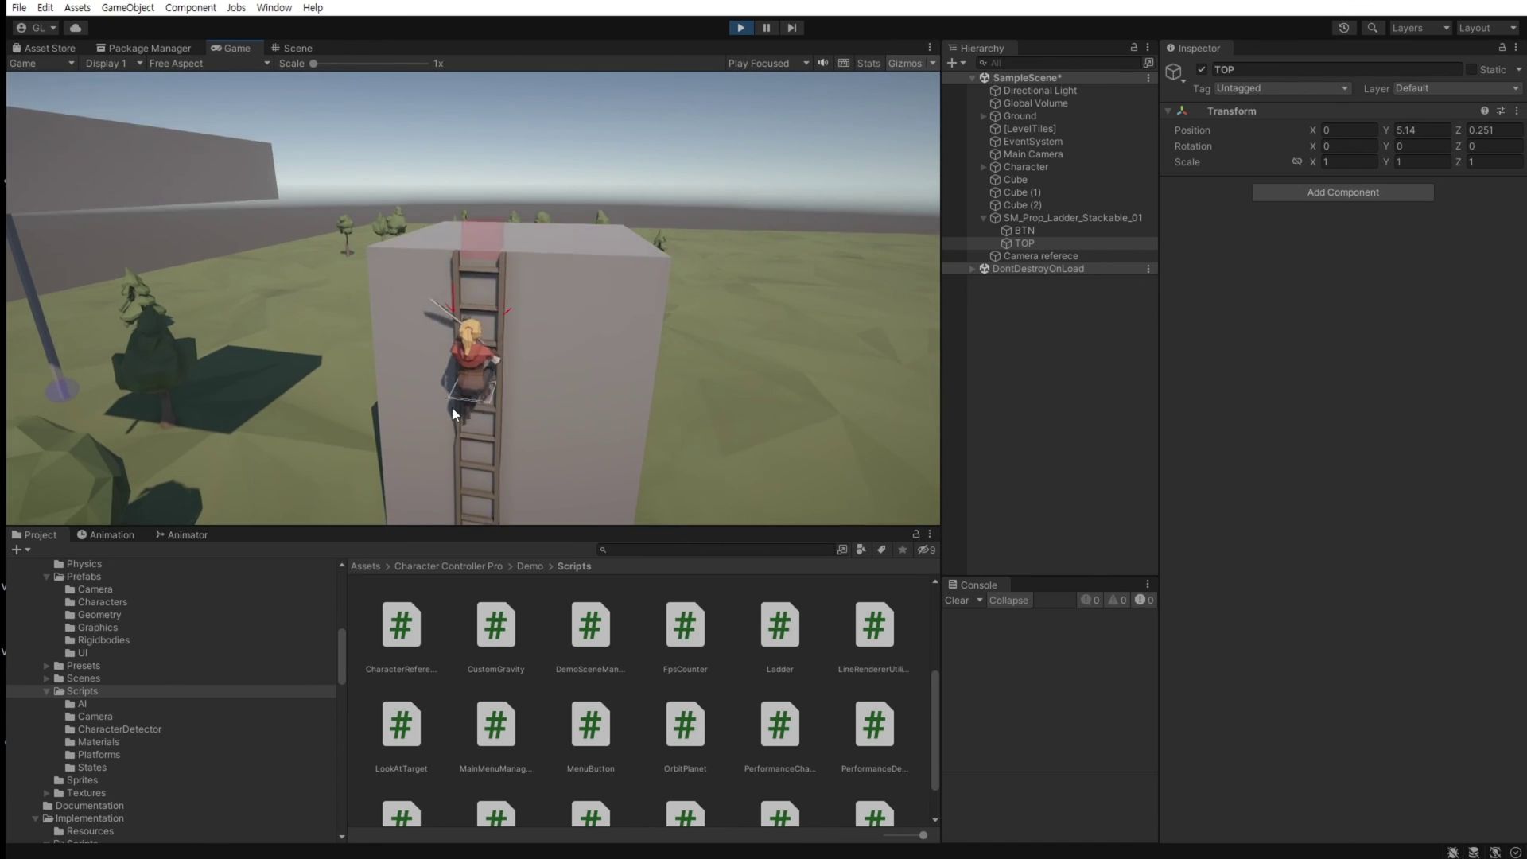
key(s)
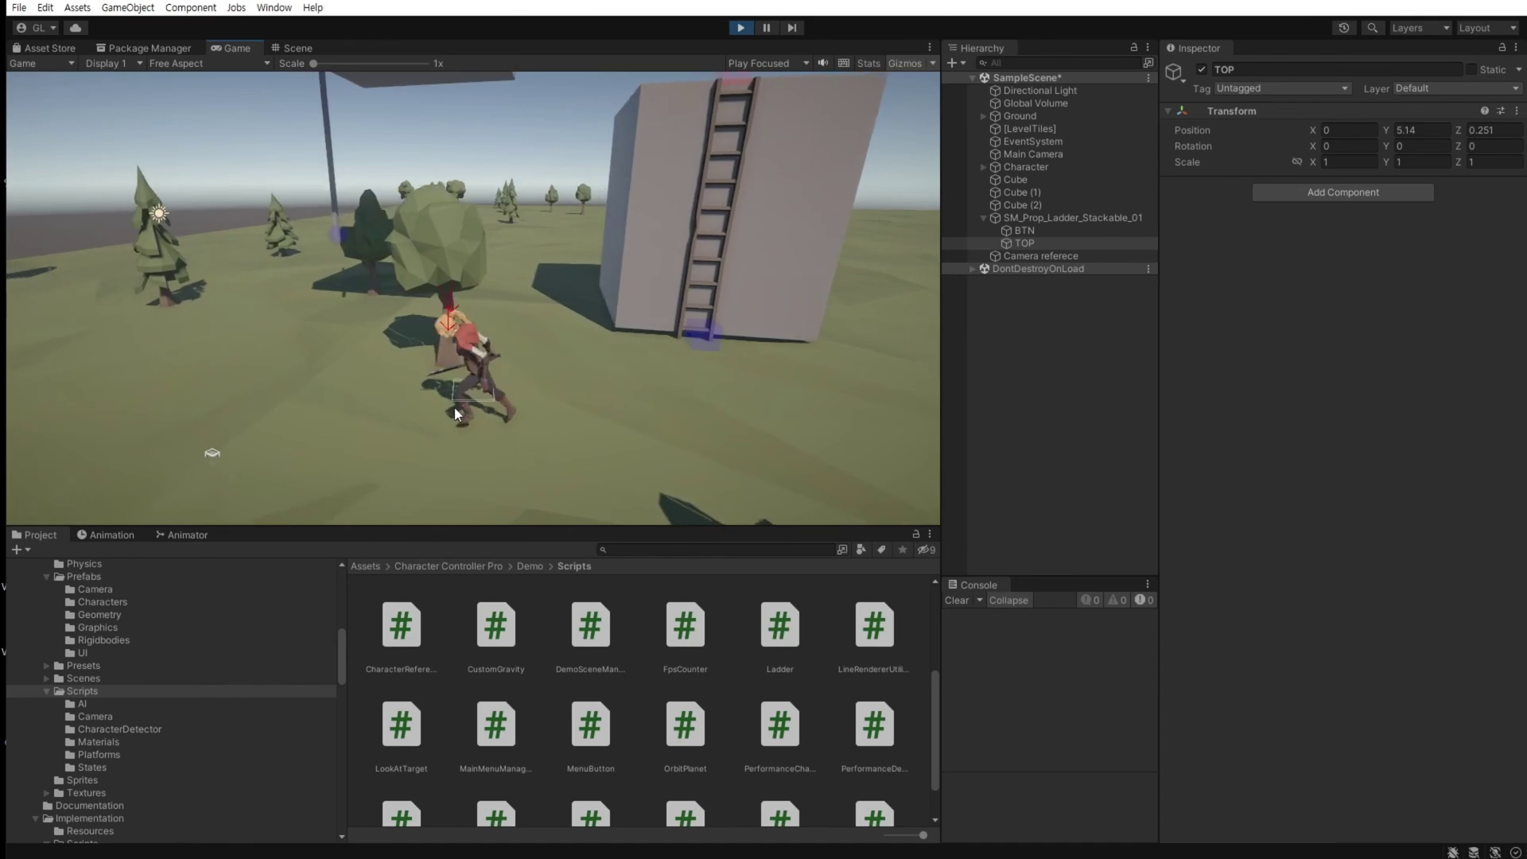
Run to the rope pole, climb it onto the platform, and jump back down to the ground.
key(w)
key(w)
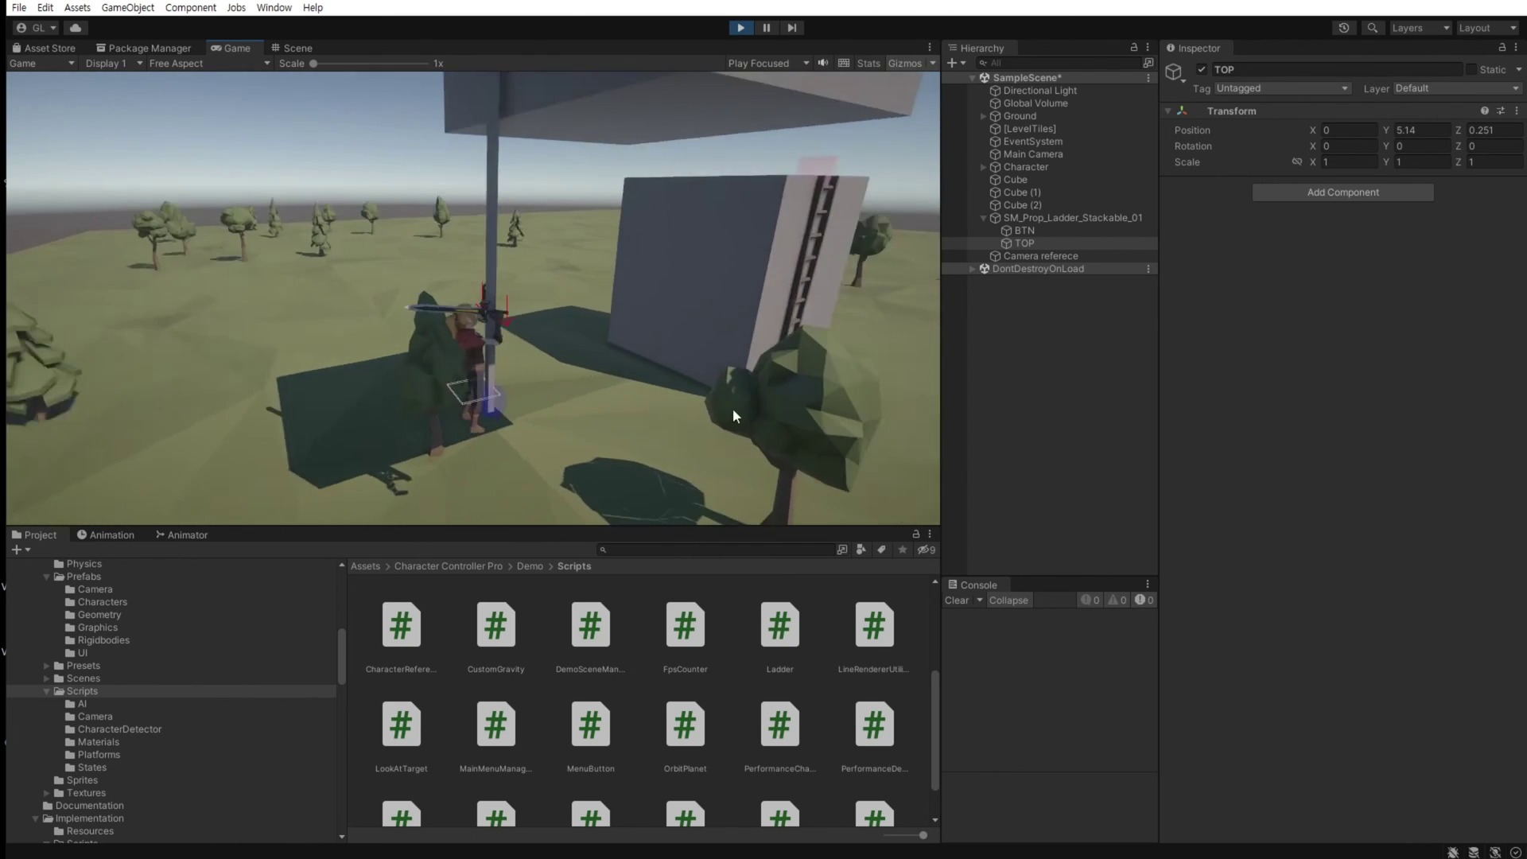
key(w)
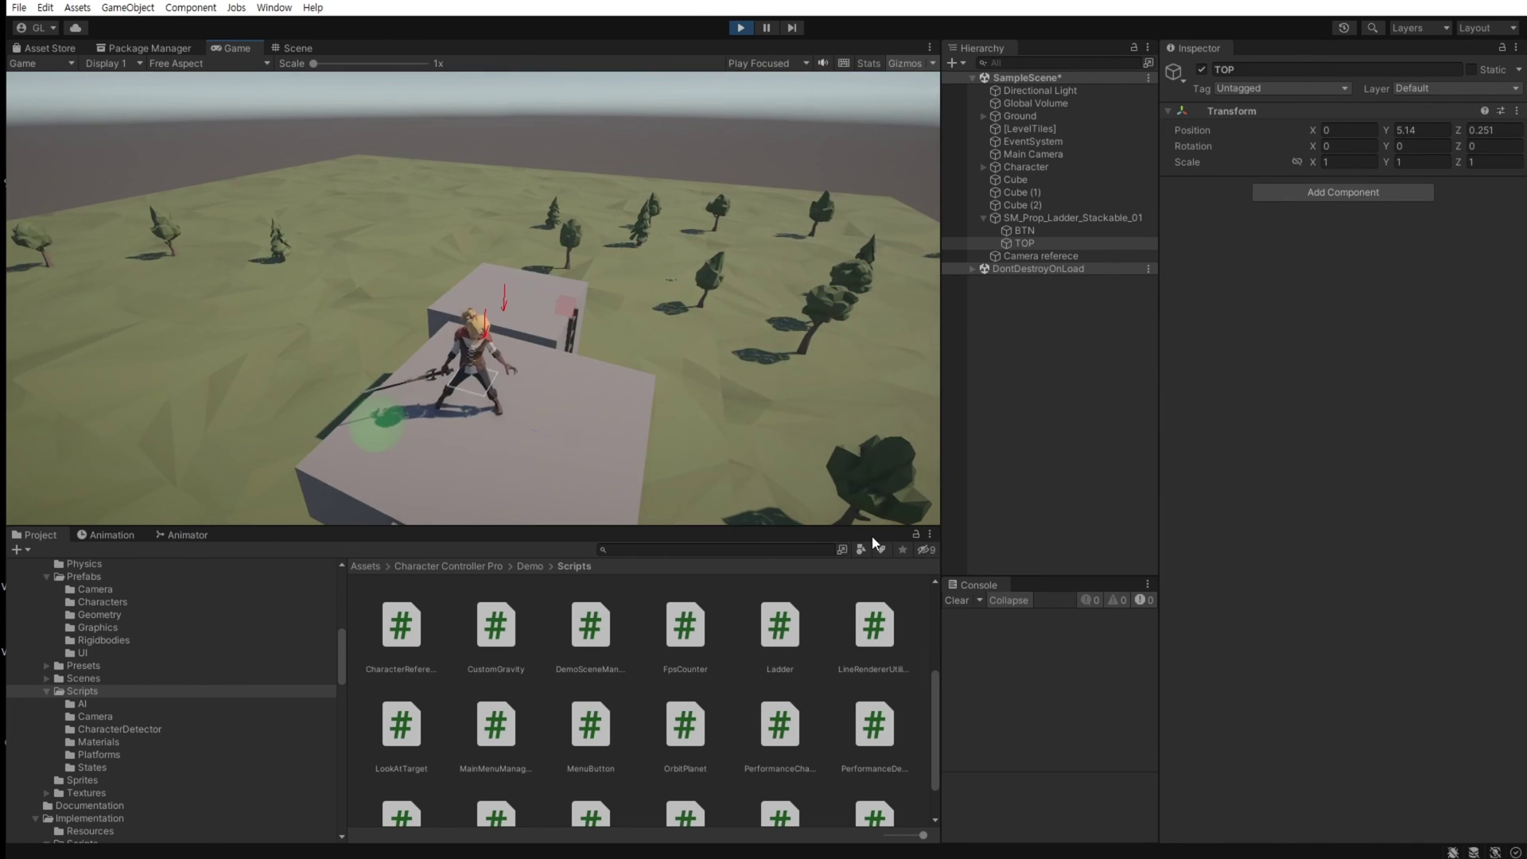
key(d)
key(w)
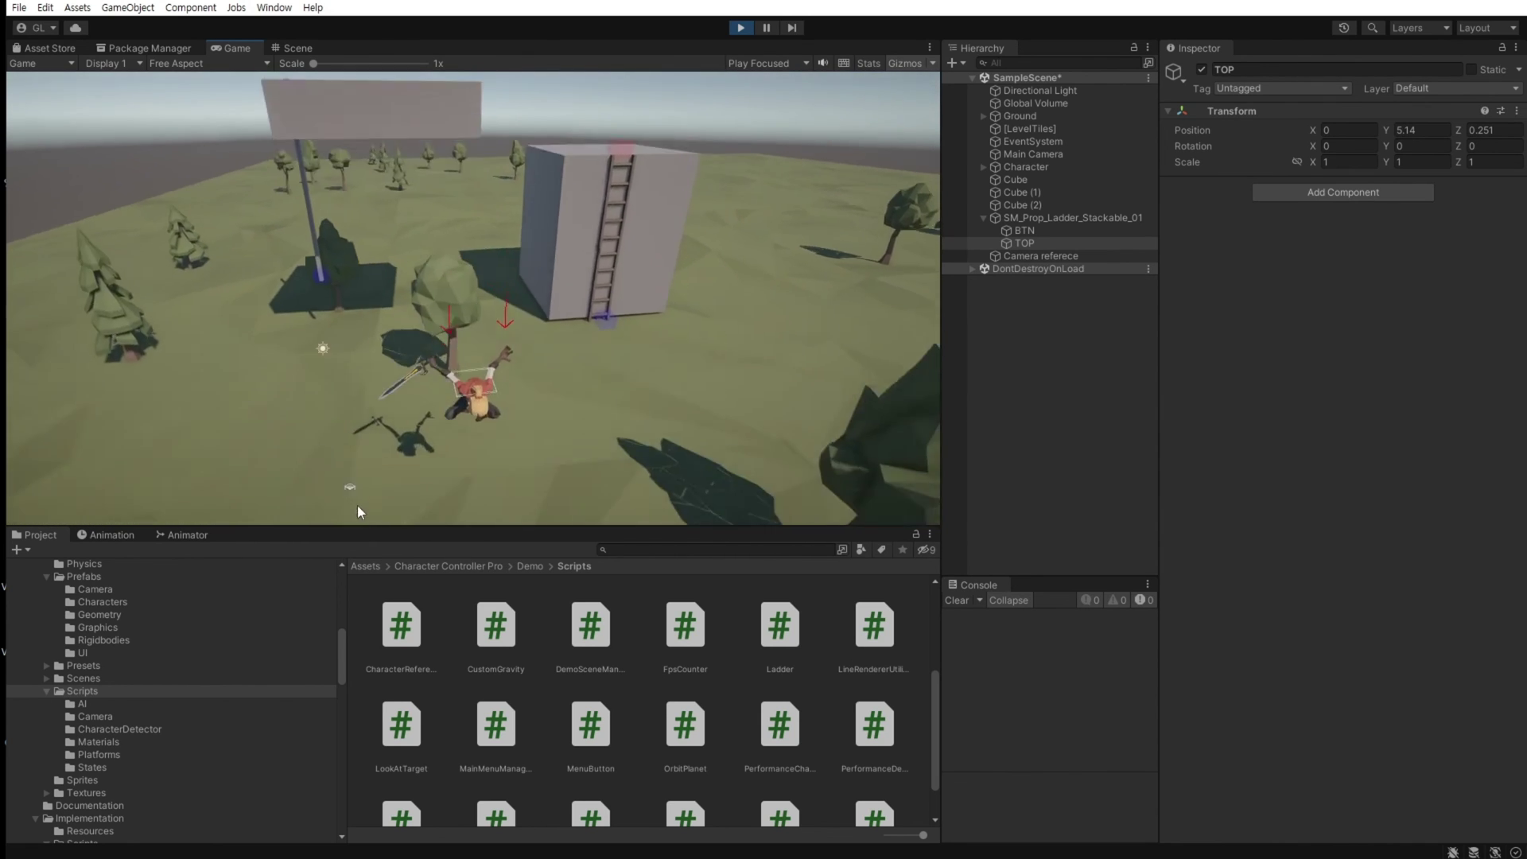